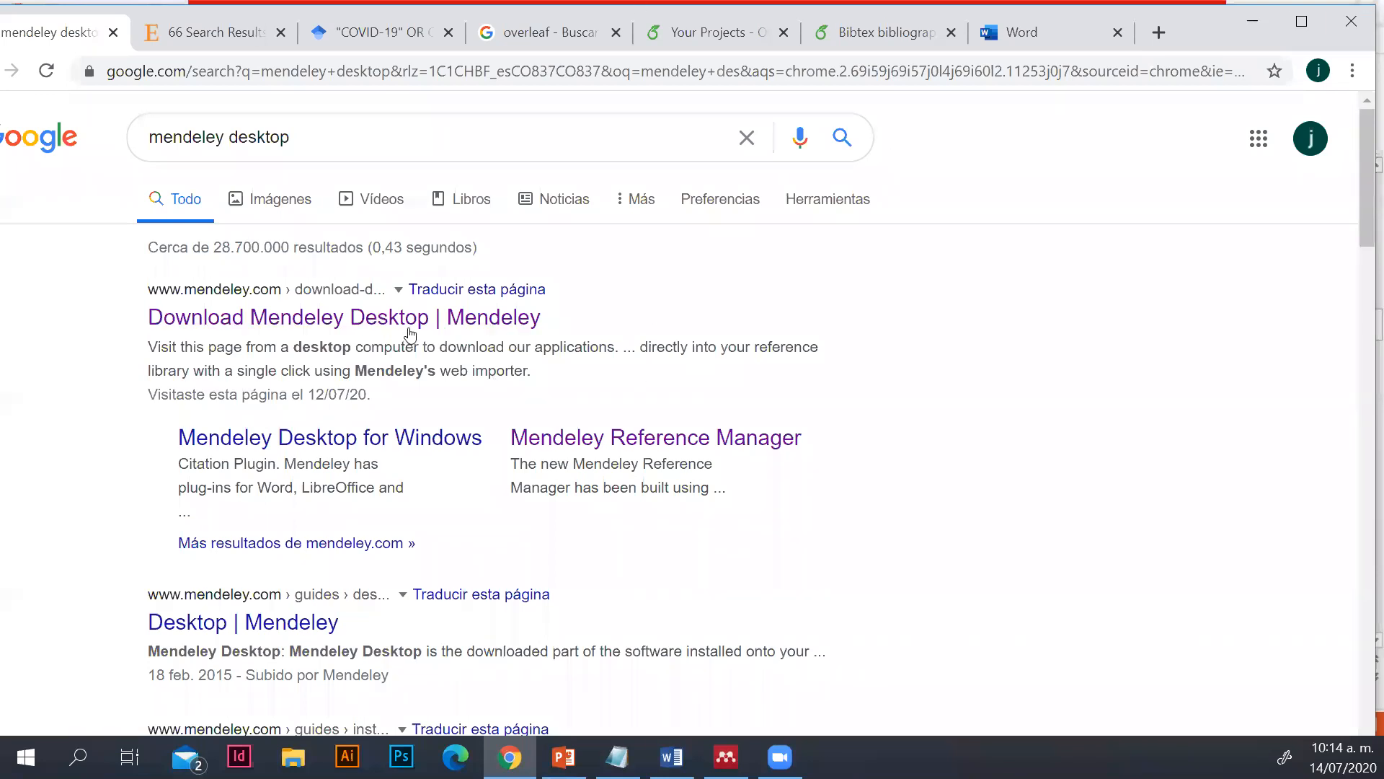
Open the Download Mendeley Desktop page from the search results and review its add-ons and mobile apps sections
click(366, 327)
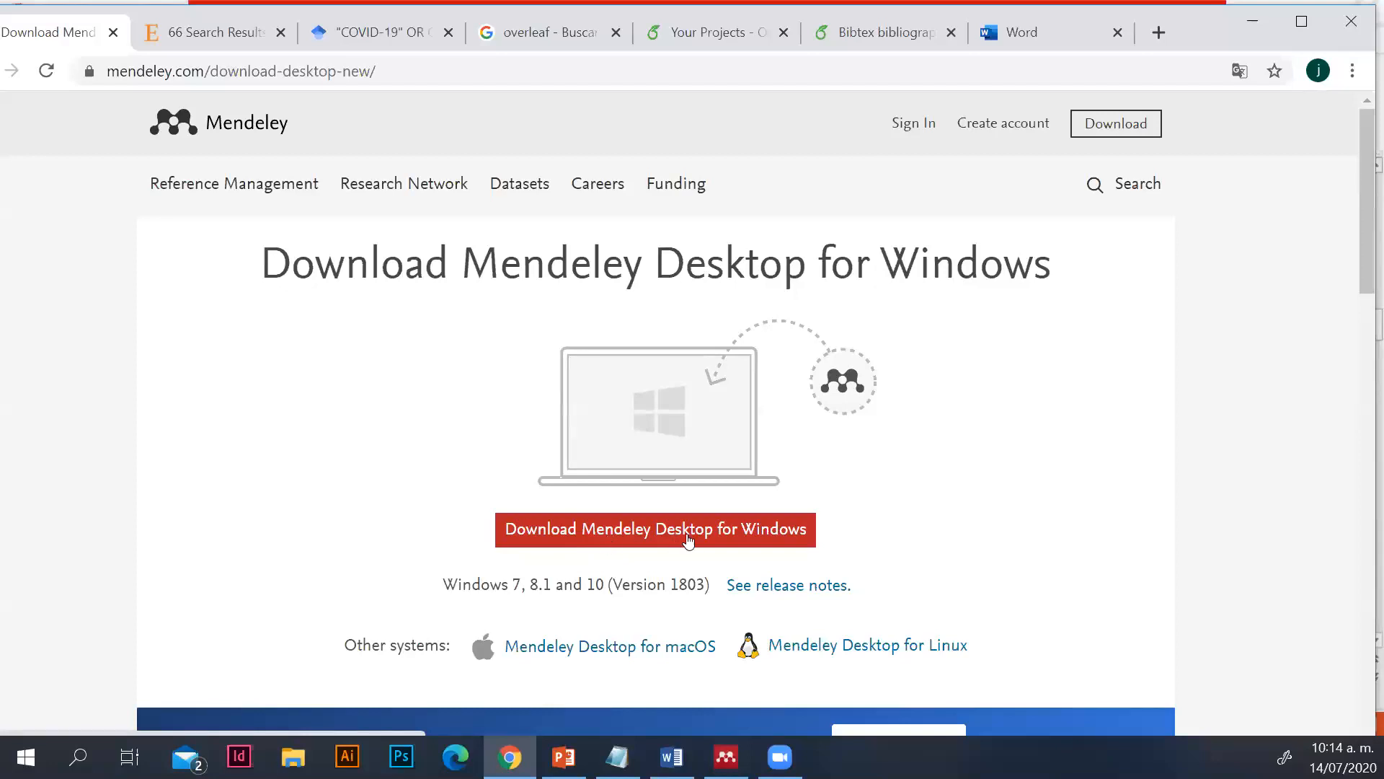
scroll(685, 545, down, 5)
scroll(690, 543, down, 3)
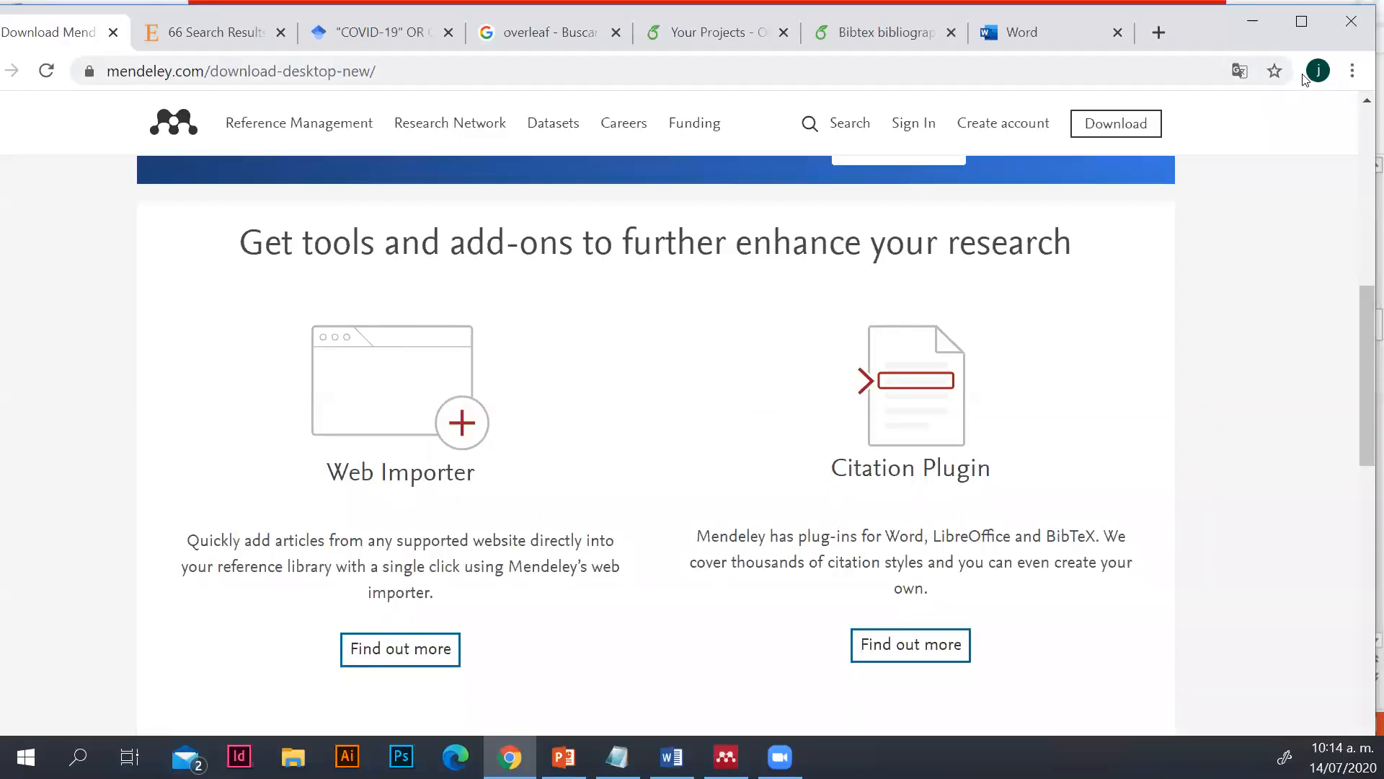
scroll(671, 488, down, 5)
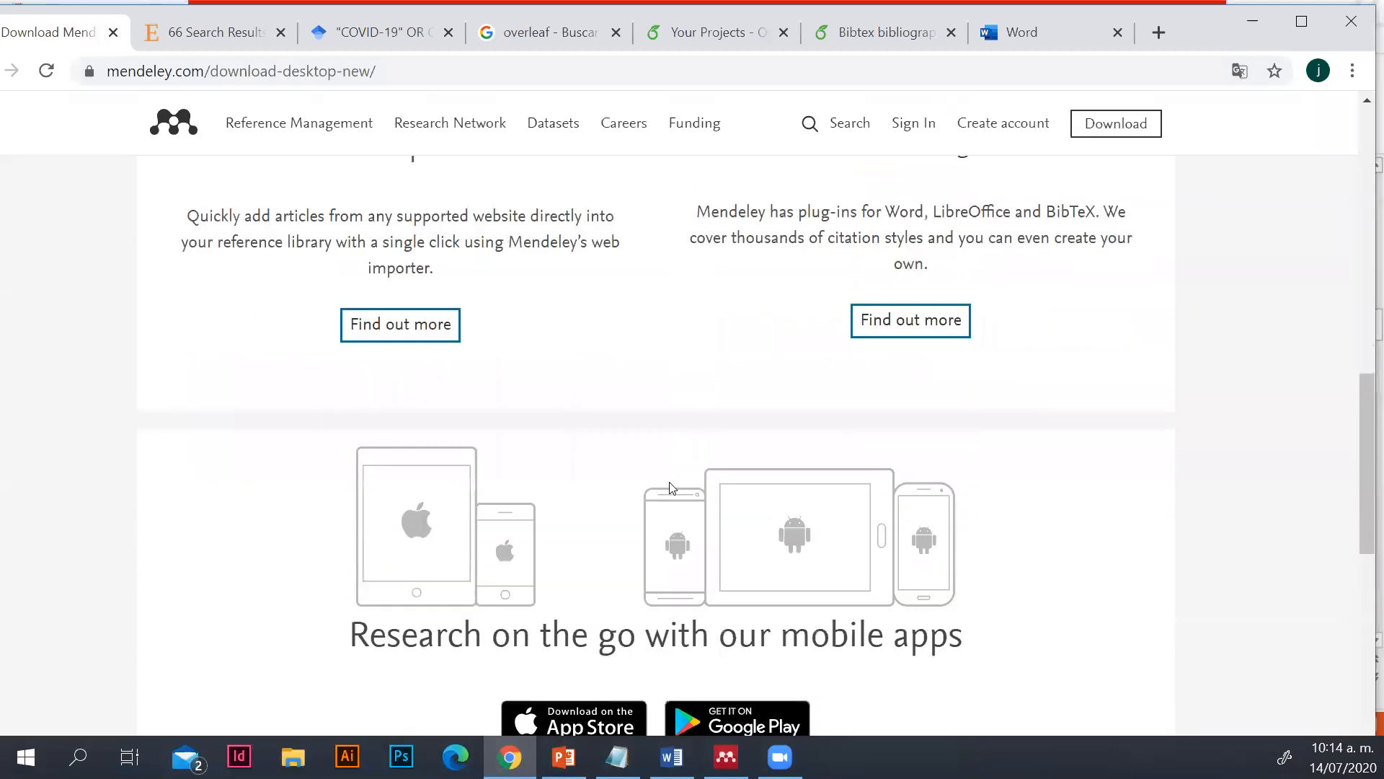
scroll(672, 484, up, 1)
scroll(456, 348, down, 3)
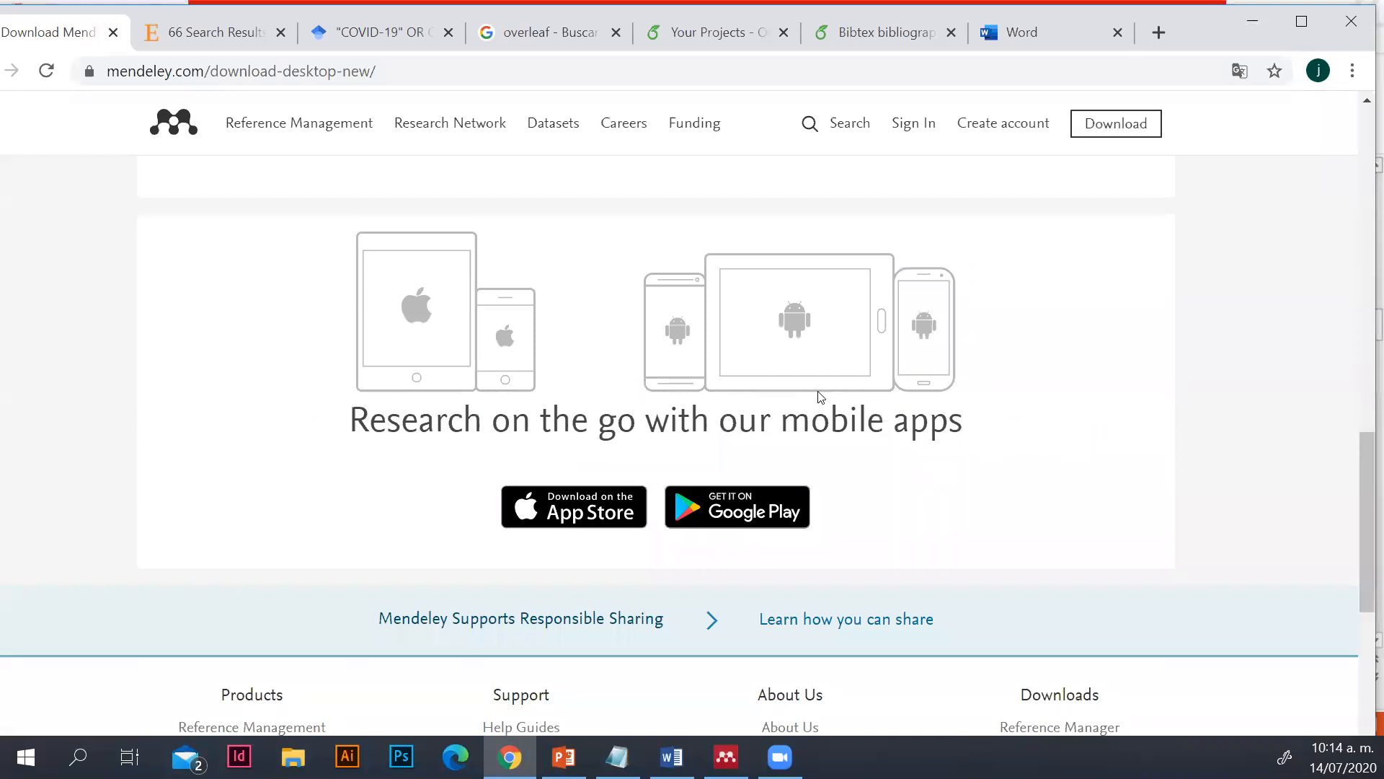
scroll(809, 401, up, 12)
scroll(823, 384, up, 1)
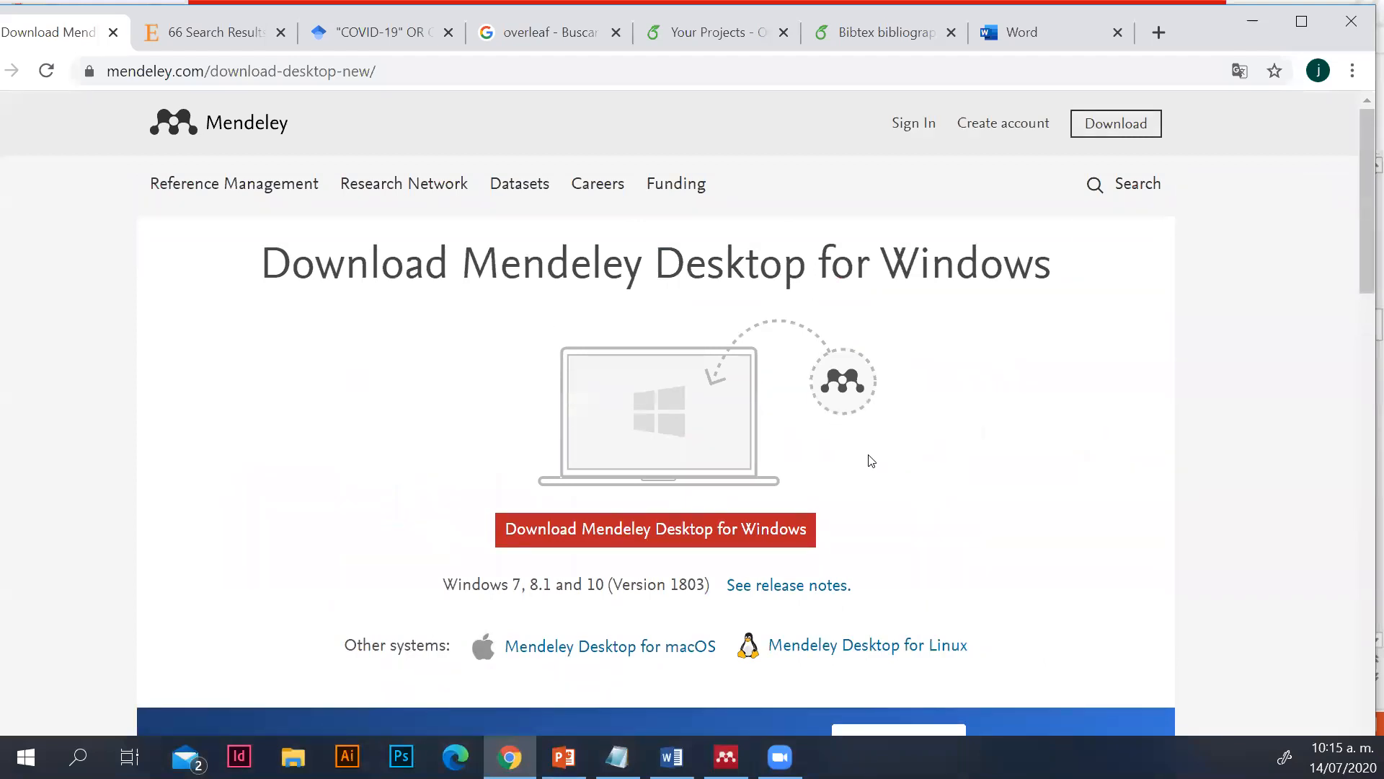
Download the Mendeley Desktop installer for Windows
scroll(925, 452, down, 1)
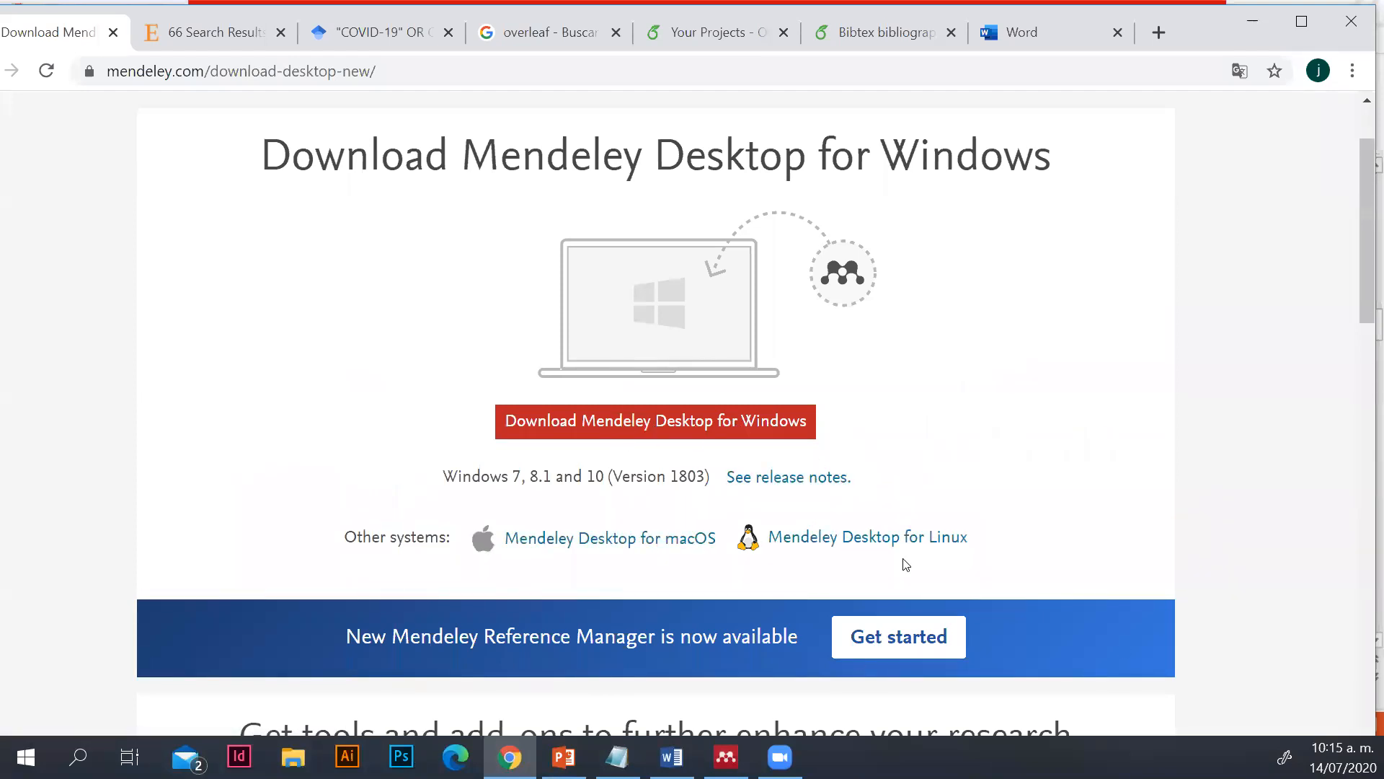
click(604, 425)
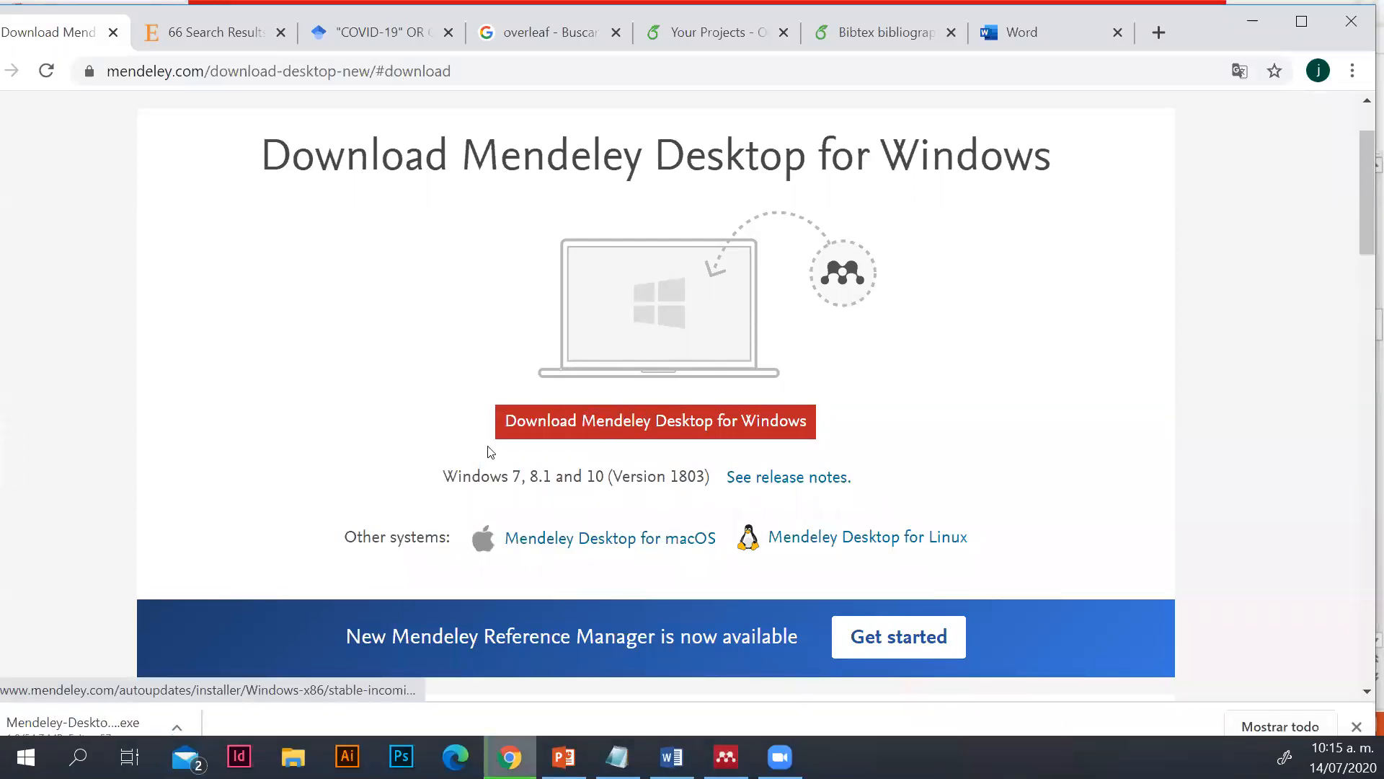
scroll(368, 552, down, 1)
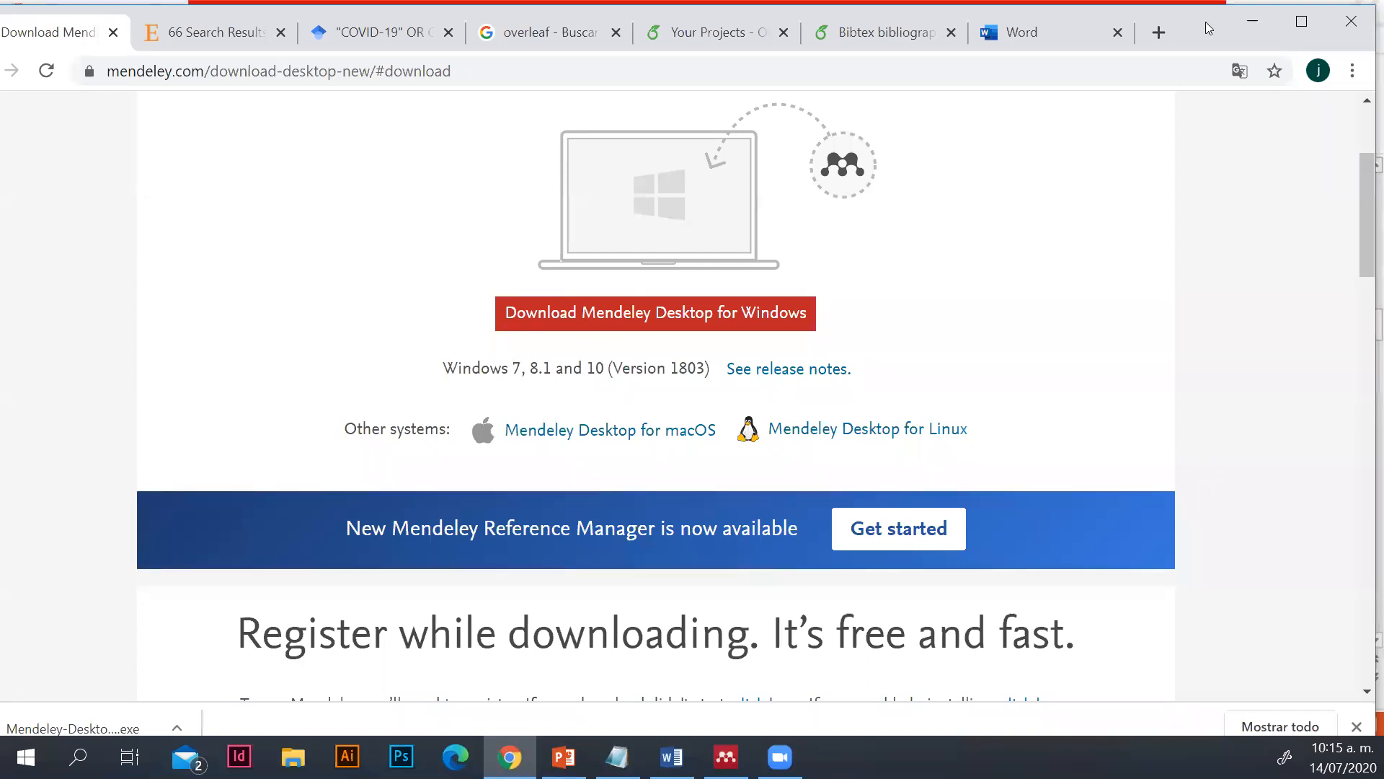
Minimize the browser, the presentation and the Word document, and shift the Mendeley Desktop window toward the middle of the desktop
click(1252, 21)
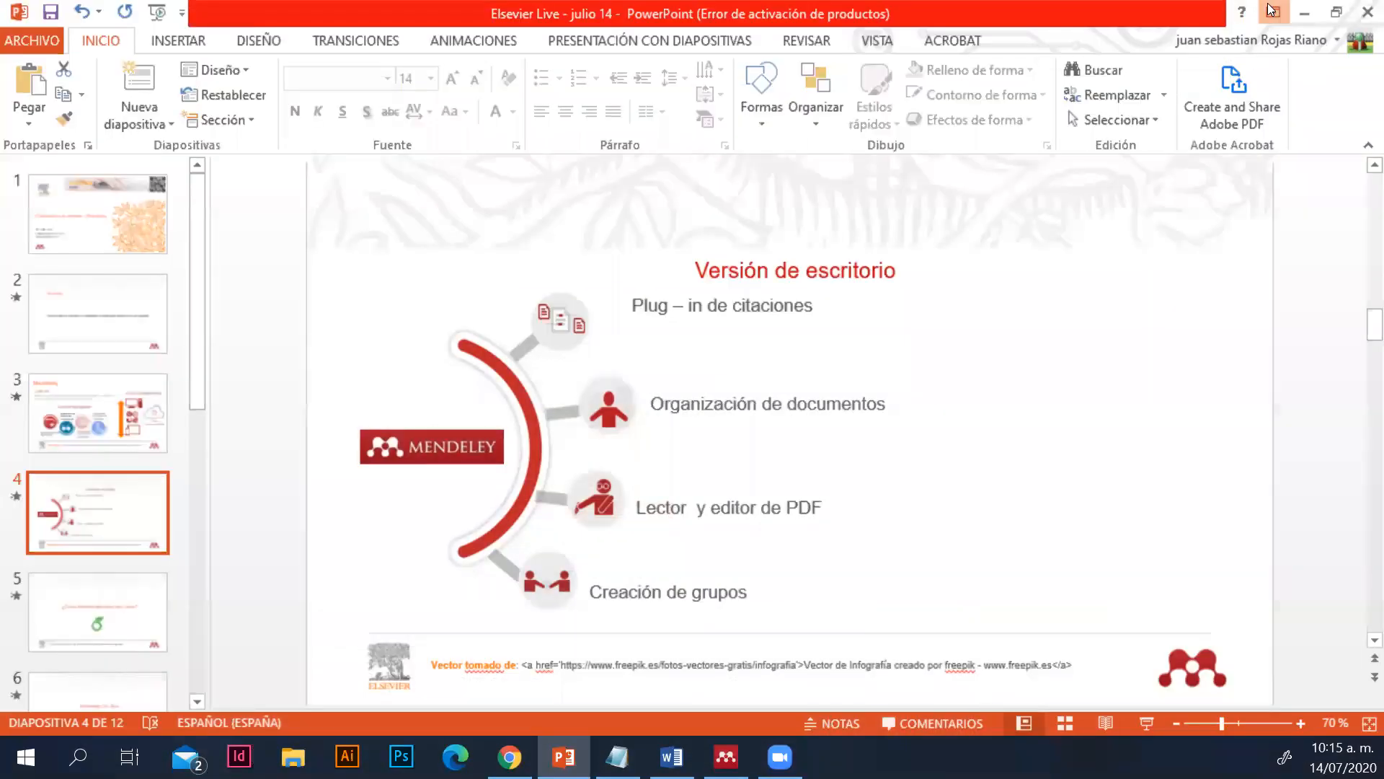
click(1272, 12)
click(1312, 10)
click(1313, 10)
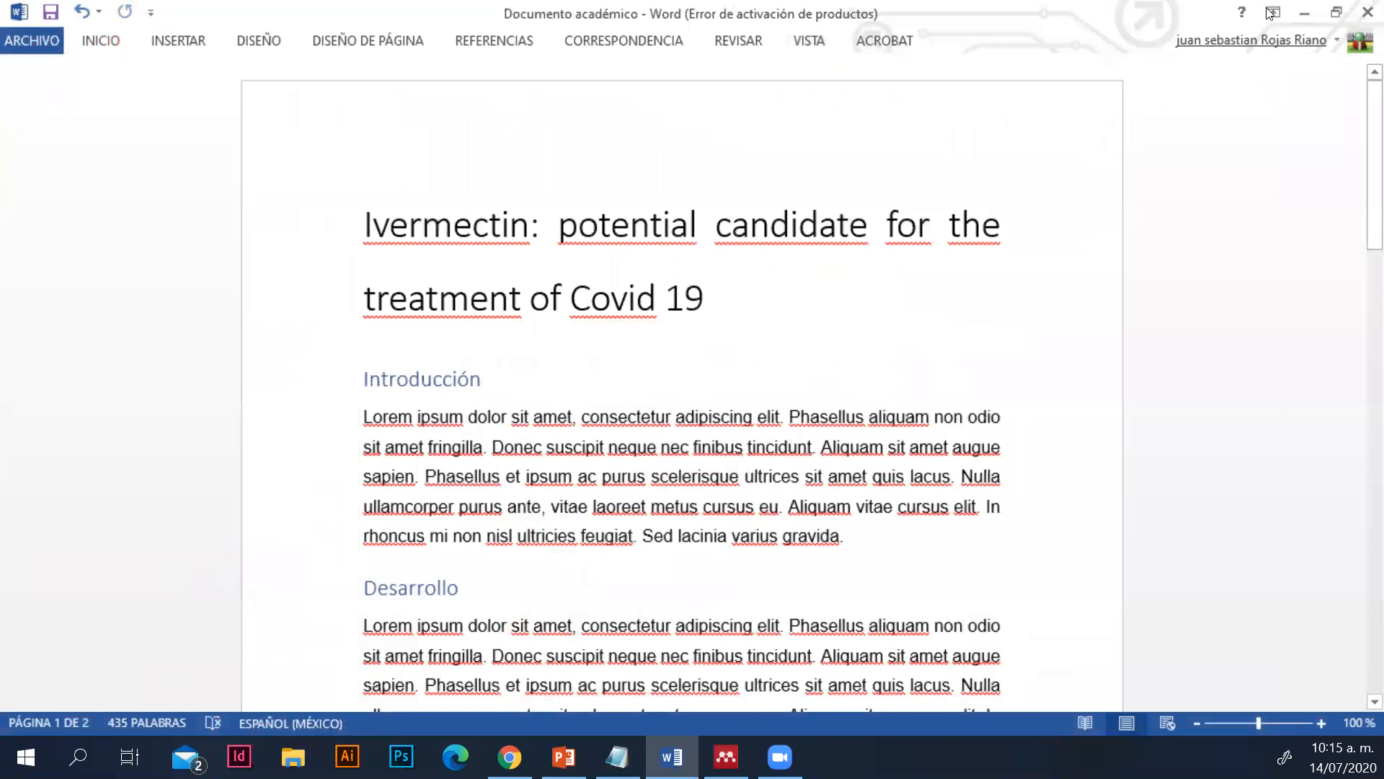
click(1301, 14)
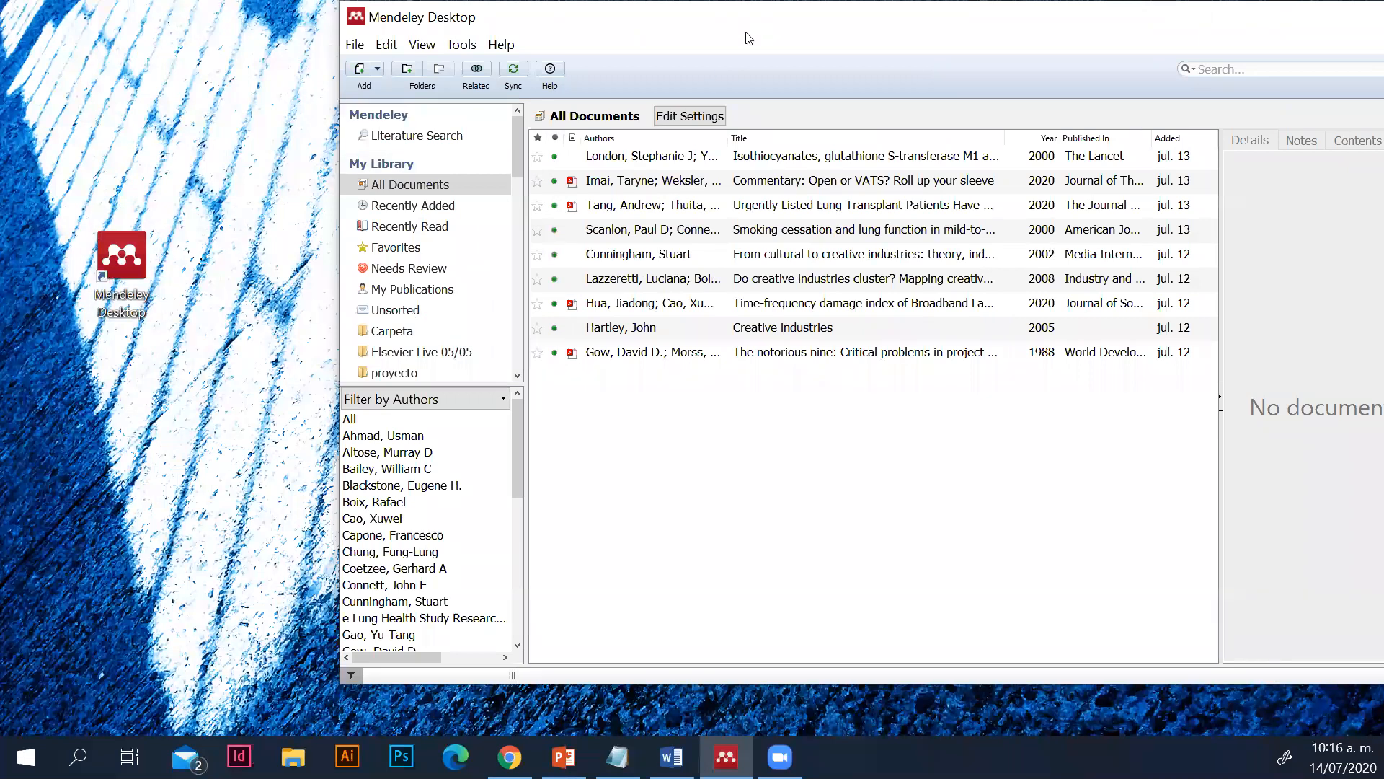
drag(748, 39, 612, 64)
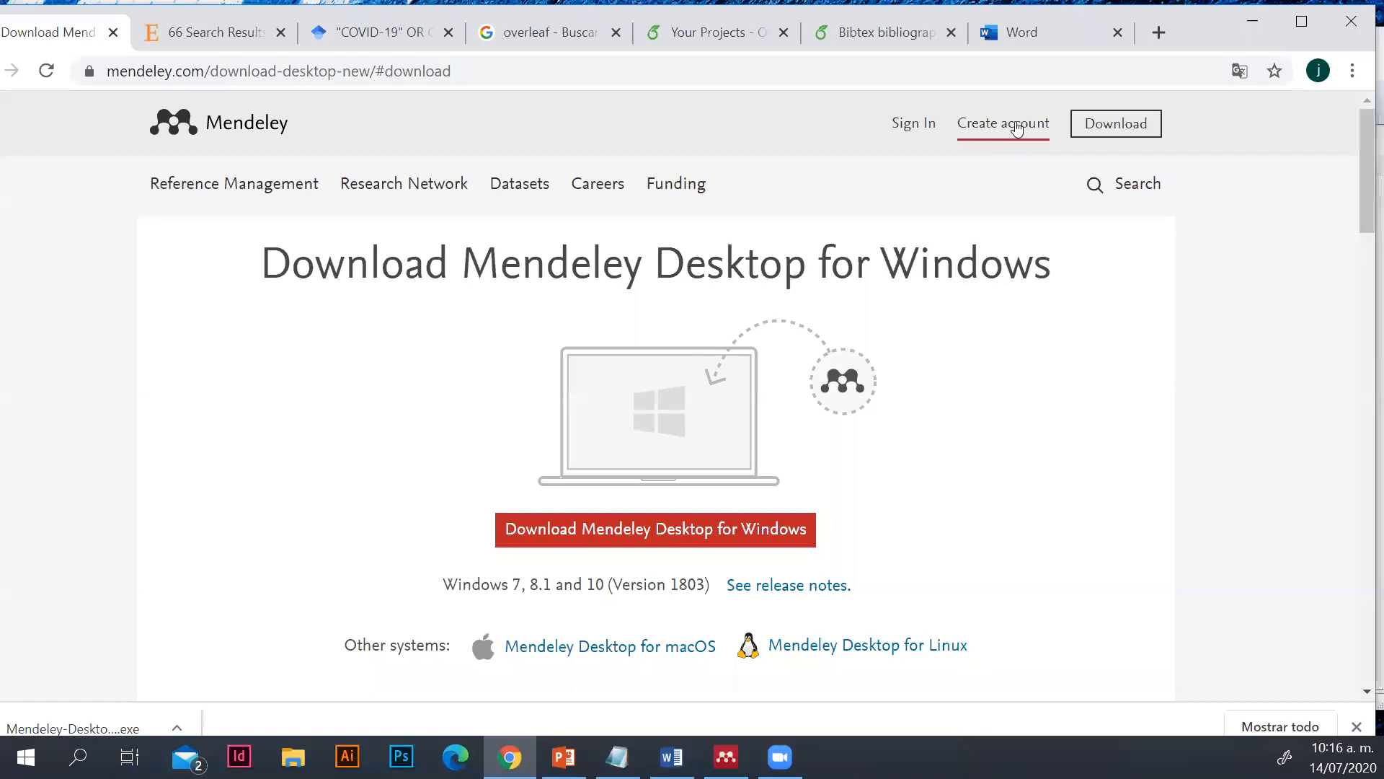
Switch to Mendeley Desktop with the browser minimized, and position its window so the Mendeley Desktop shortcut stays visible
click(728, 756)
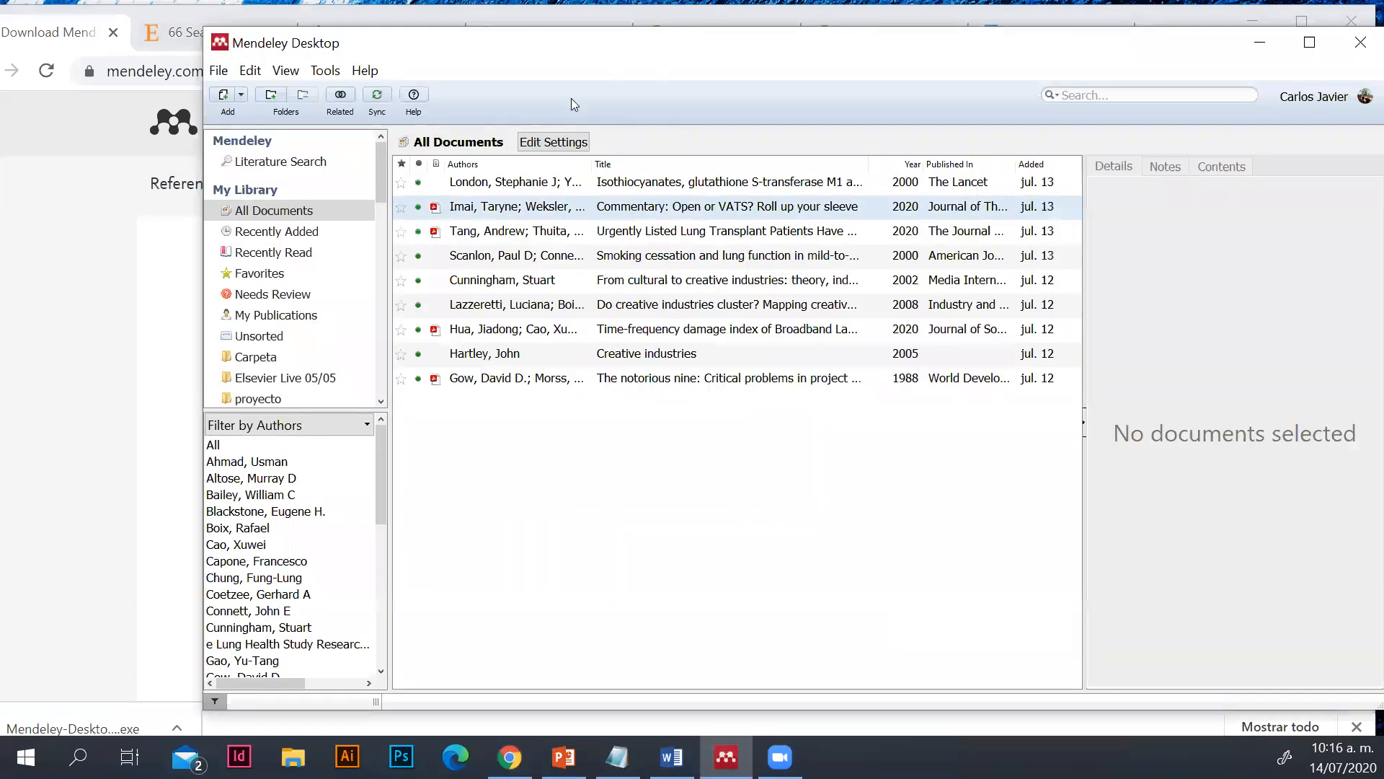
drag(558, 54, 482, 58)
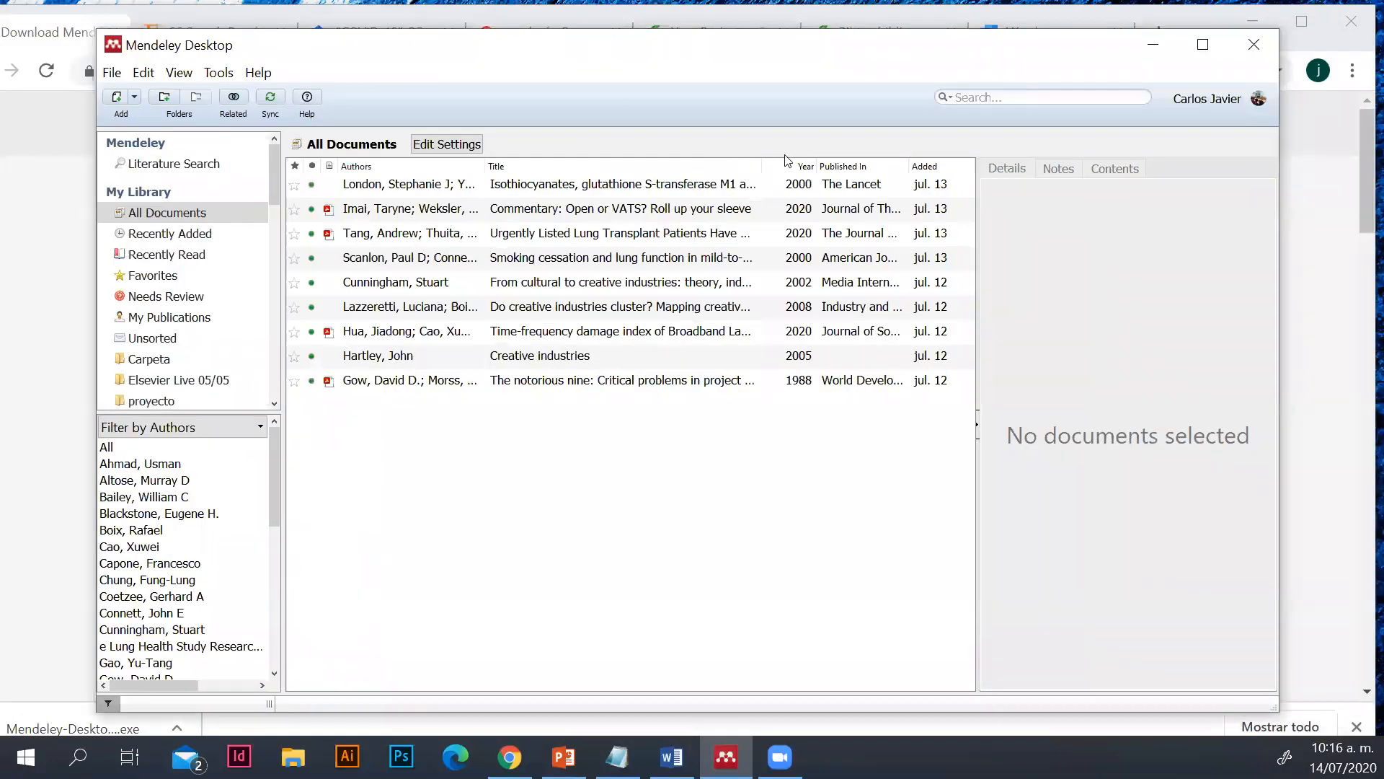
click(1248, 19)
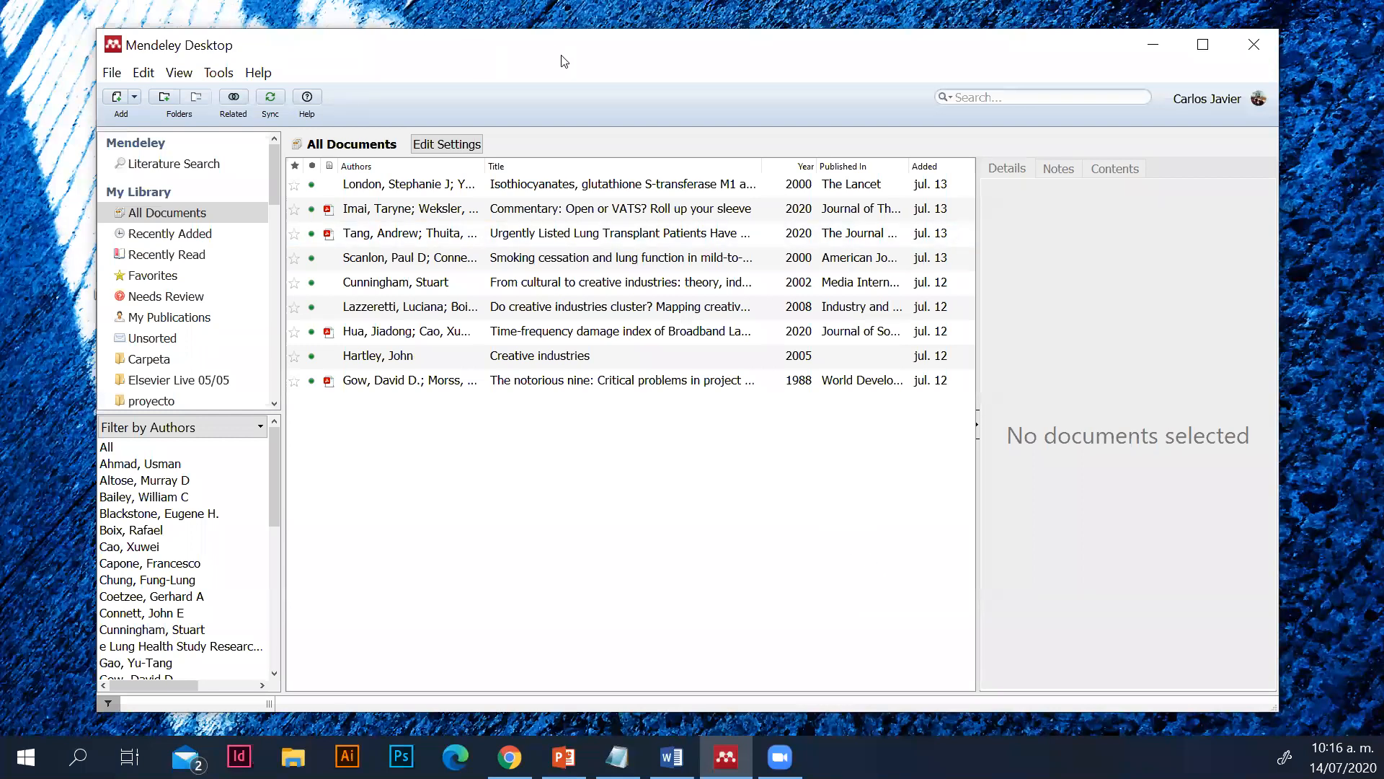
drag(214, 58, 264, 58)
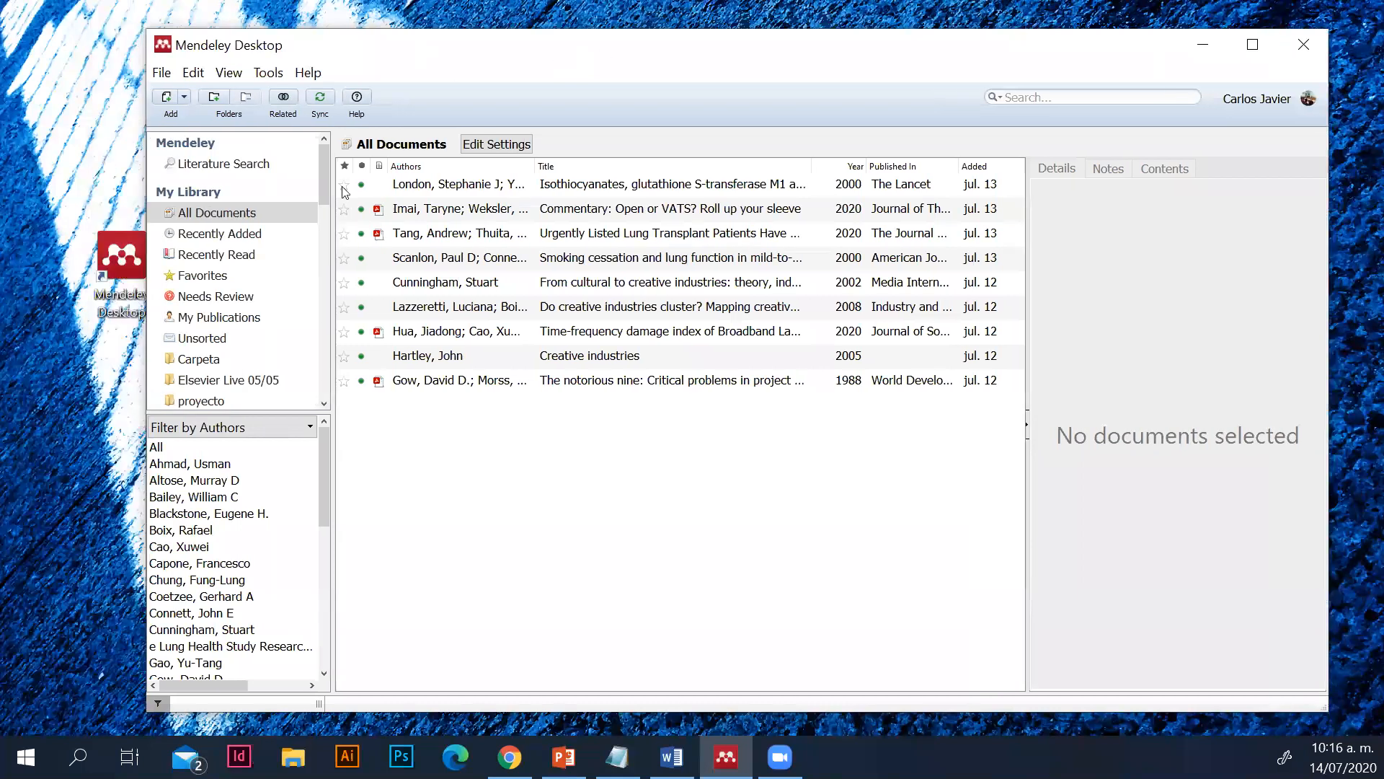
click(108, 268)
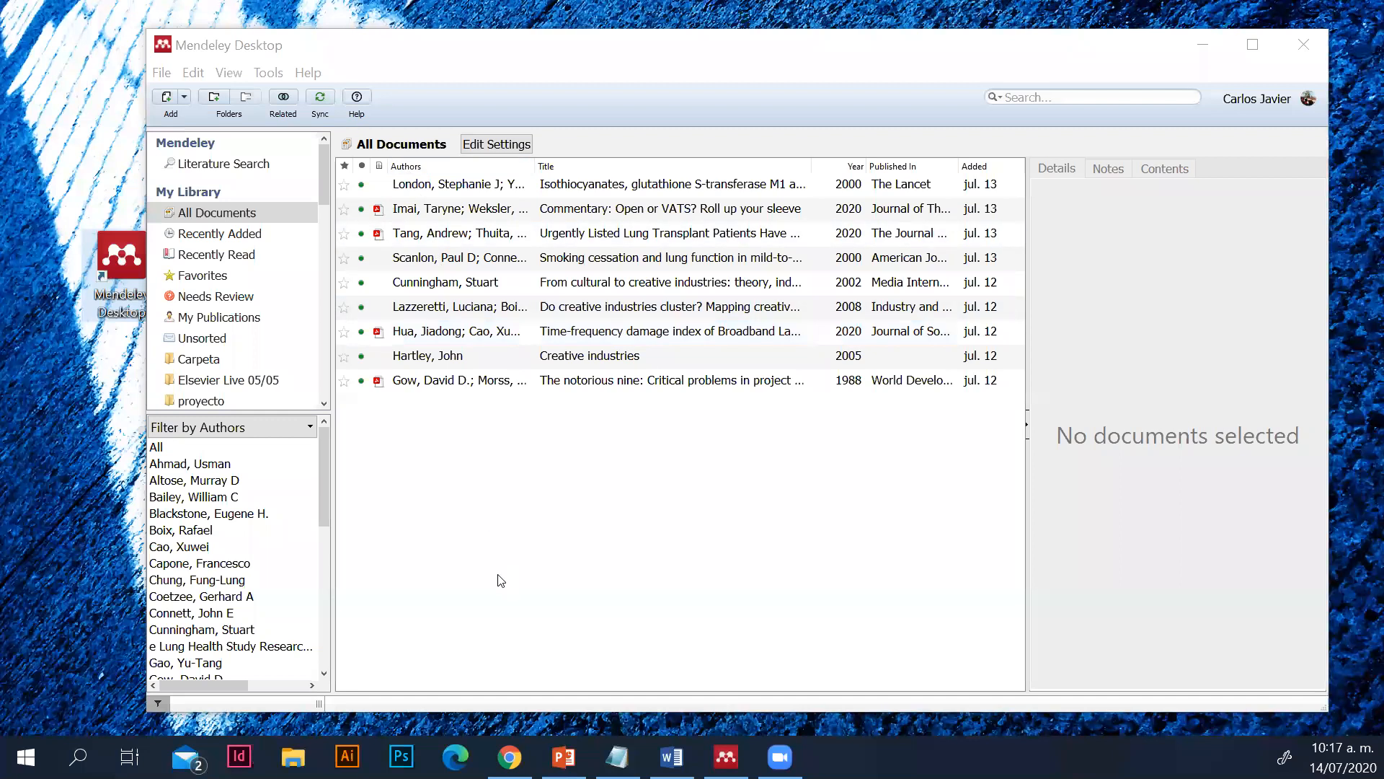
Switch to Chrome and open the article "Ecotoxic response of nematodes to ivermectin" from the ScienceDirect search results
click(509, 756)
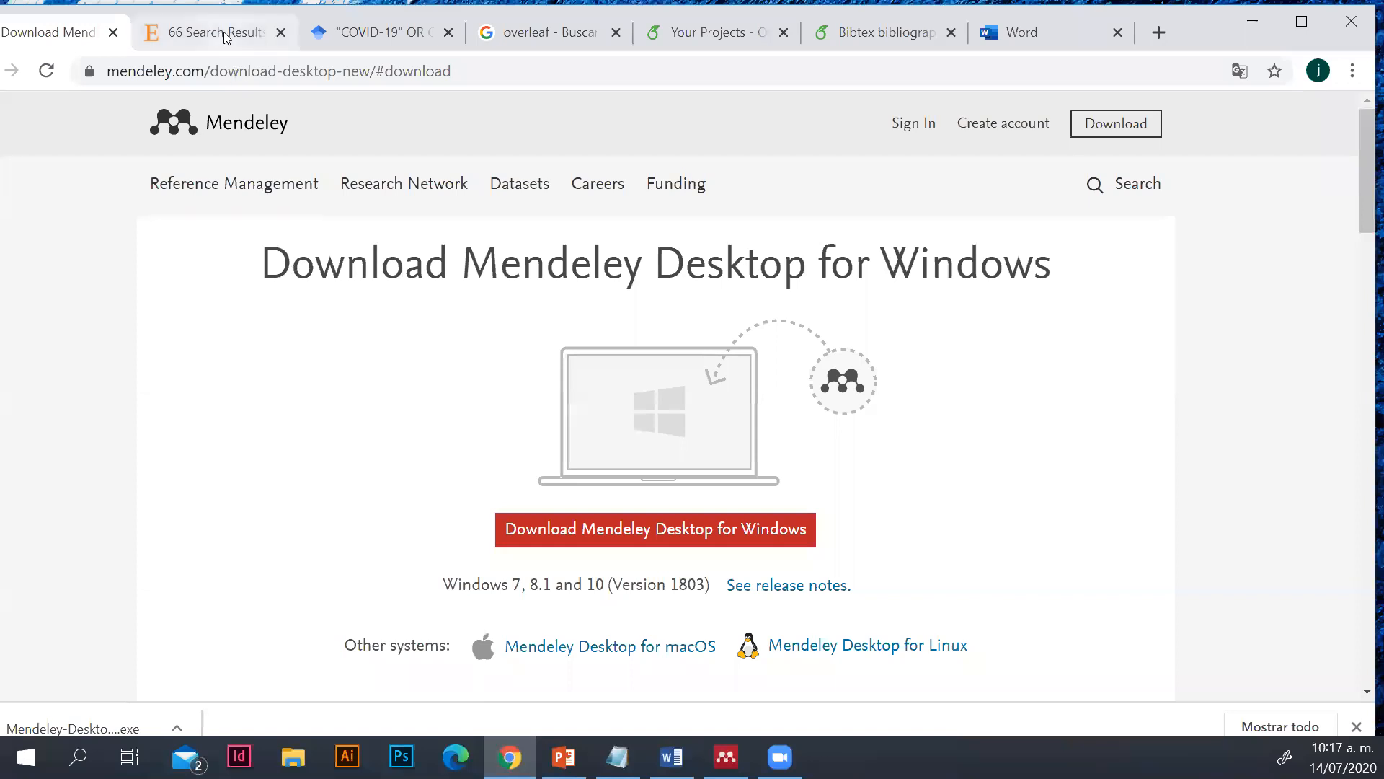
click(222, 36)
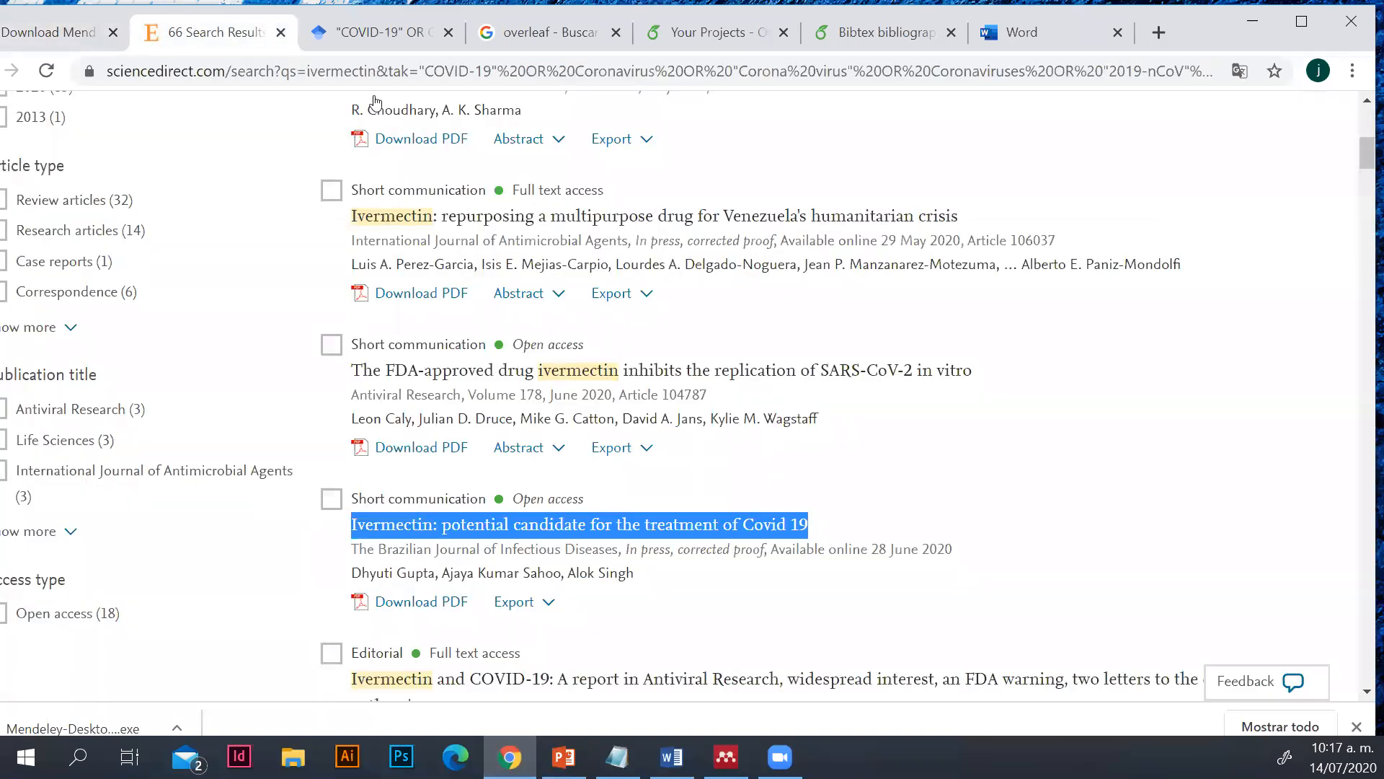
scroll(581, 277, up, 3)
scroll(581, 270, up, 5)
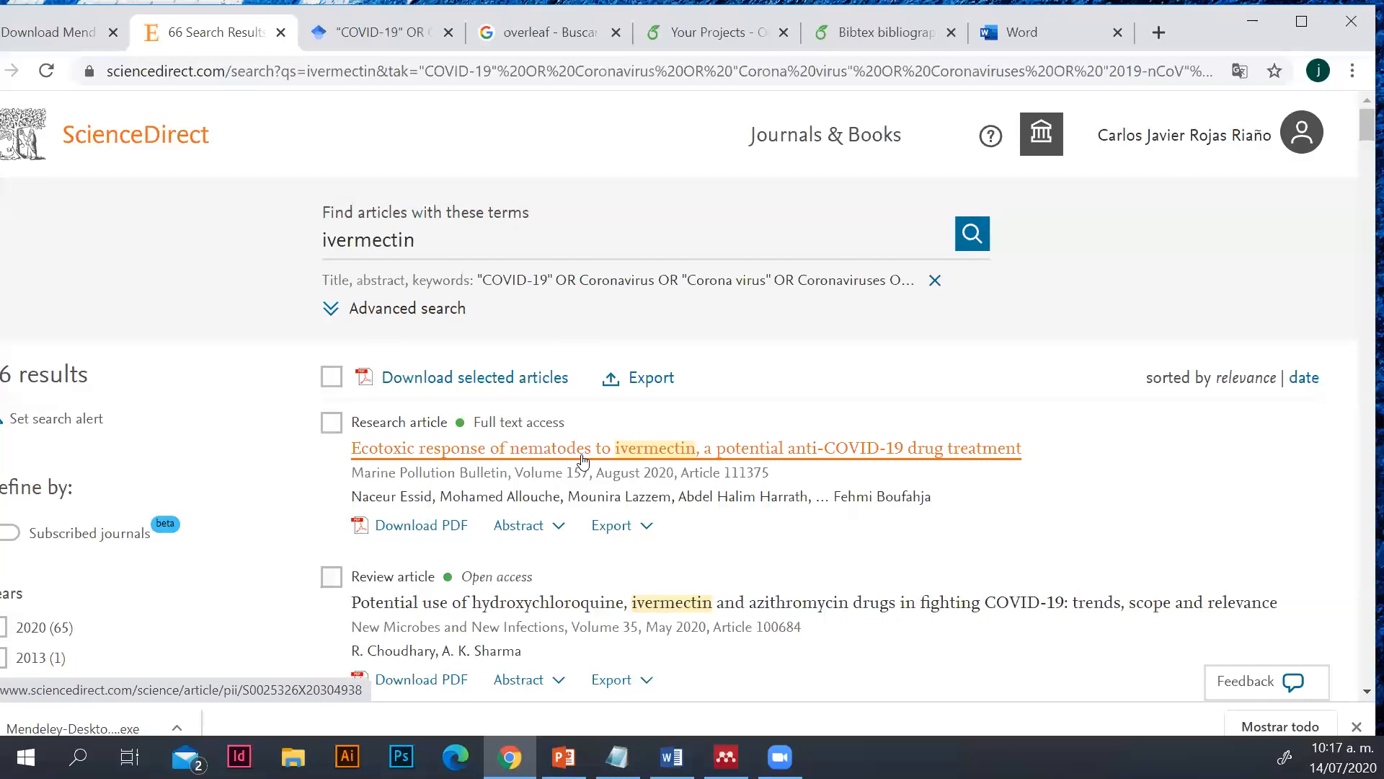
click(452, 453)
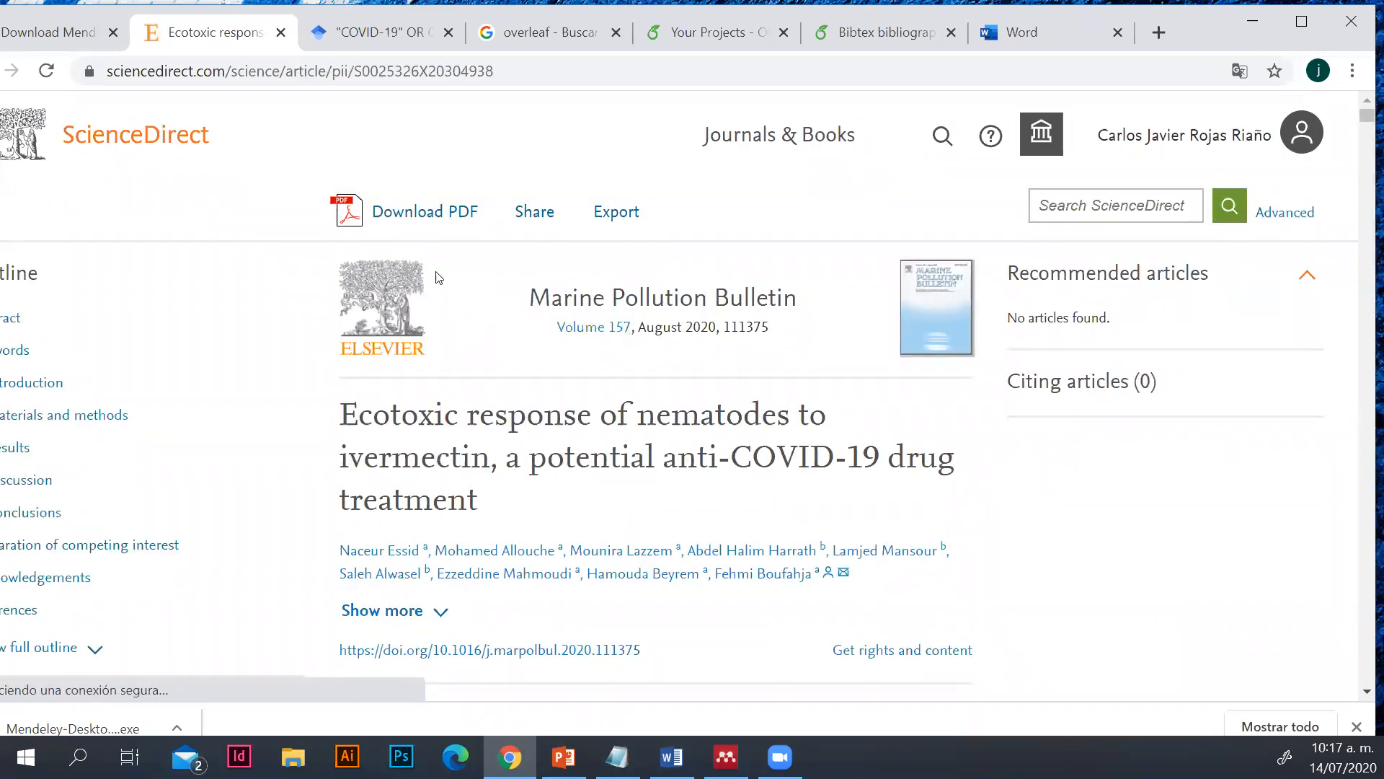
Download the PDF of this single article rather than the full issue, saving it from the Elsevier reader
click(417, 218)
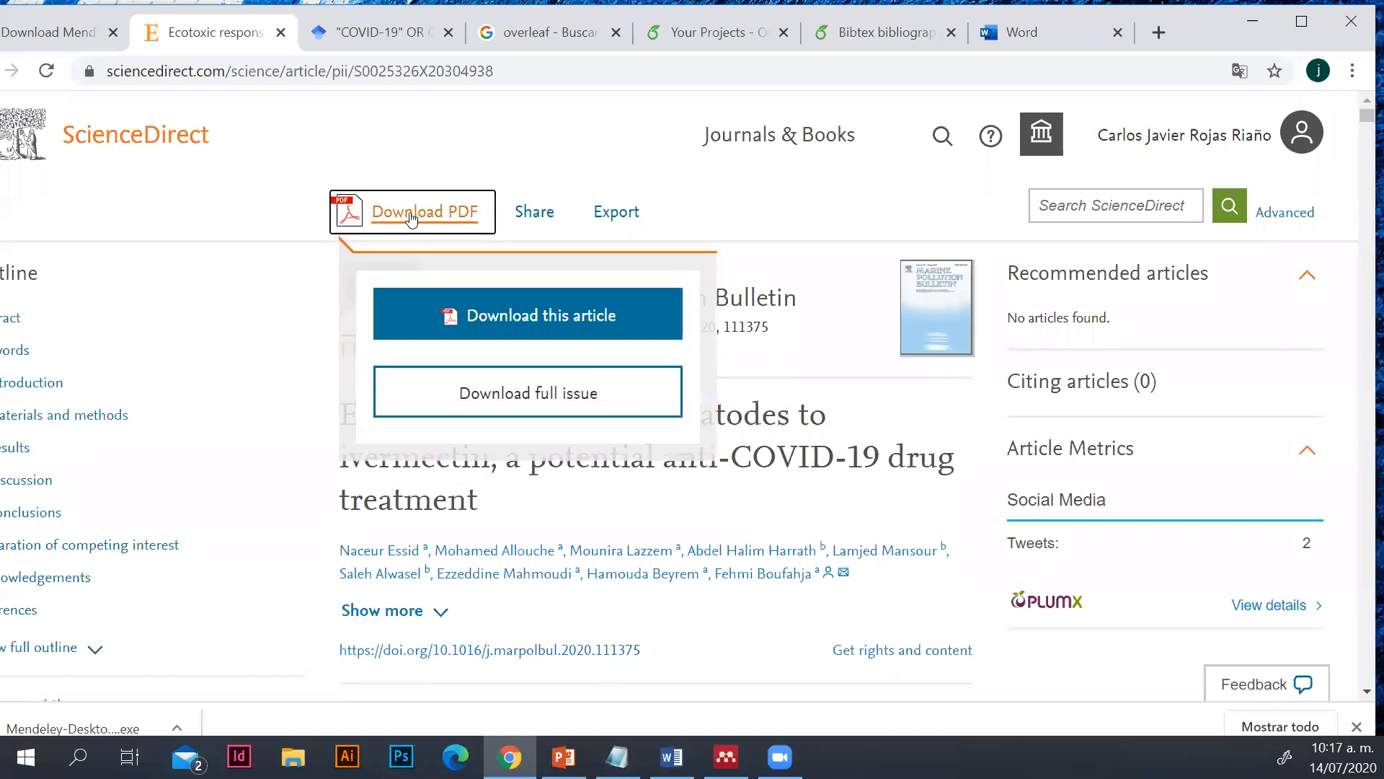
click(475, 313)
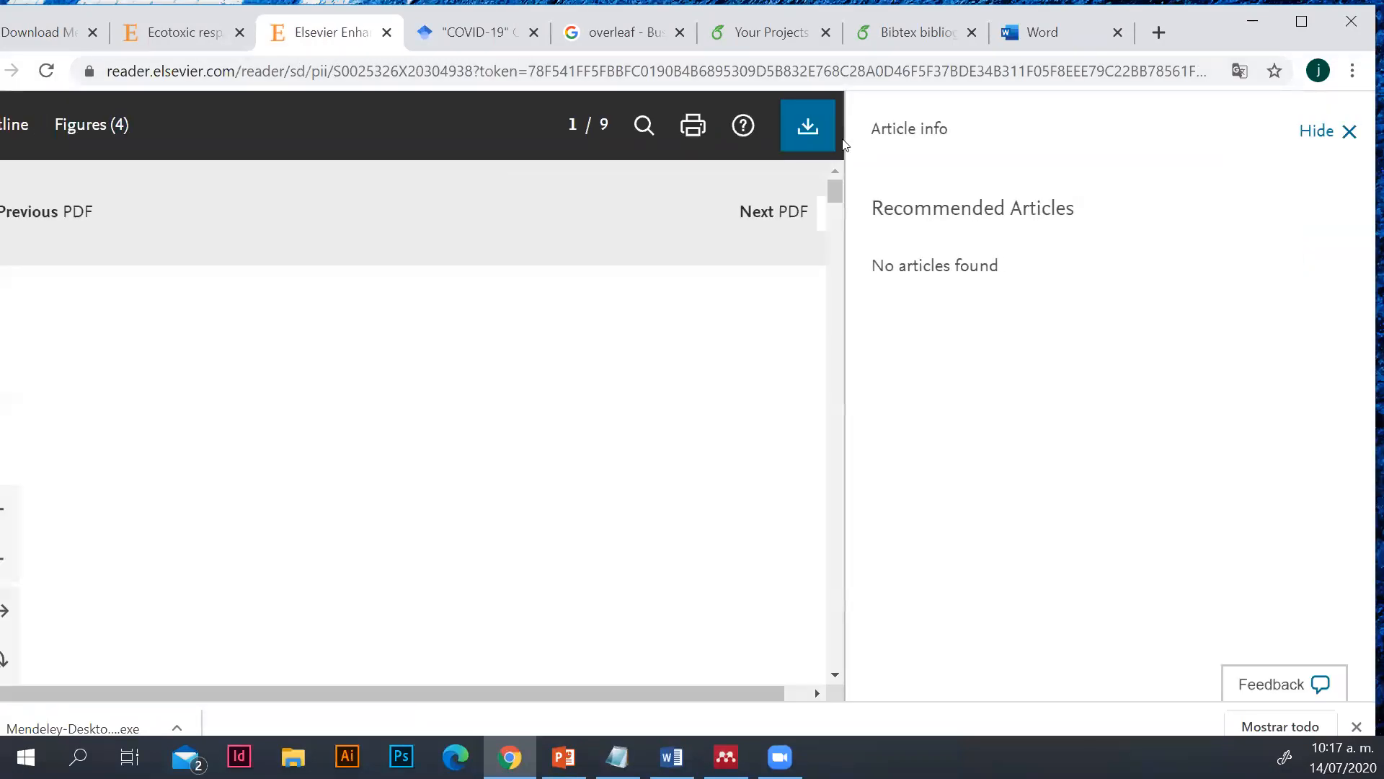
click(826, 128)
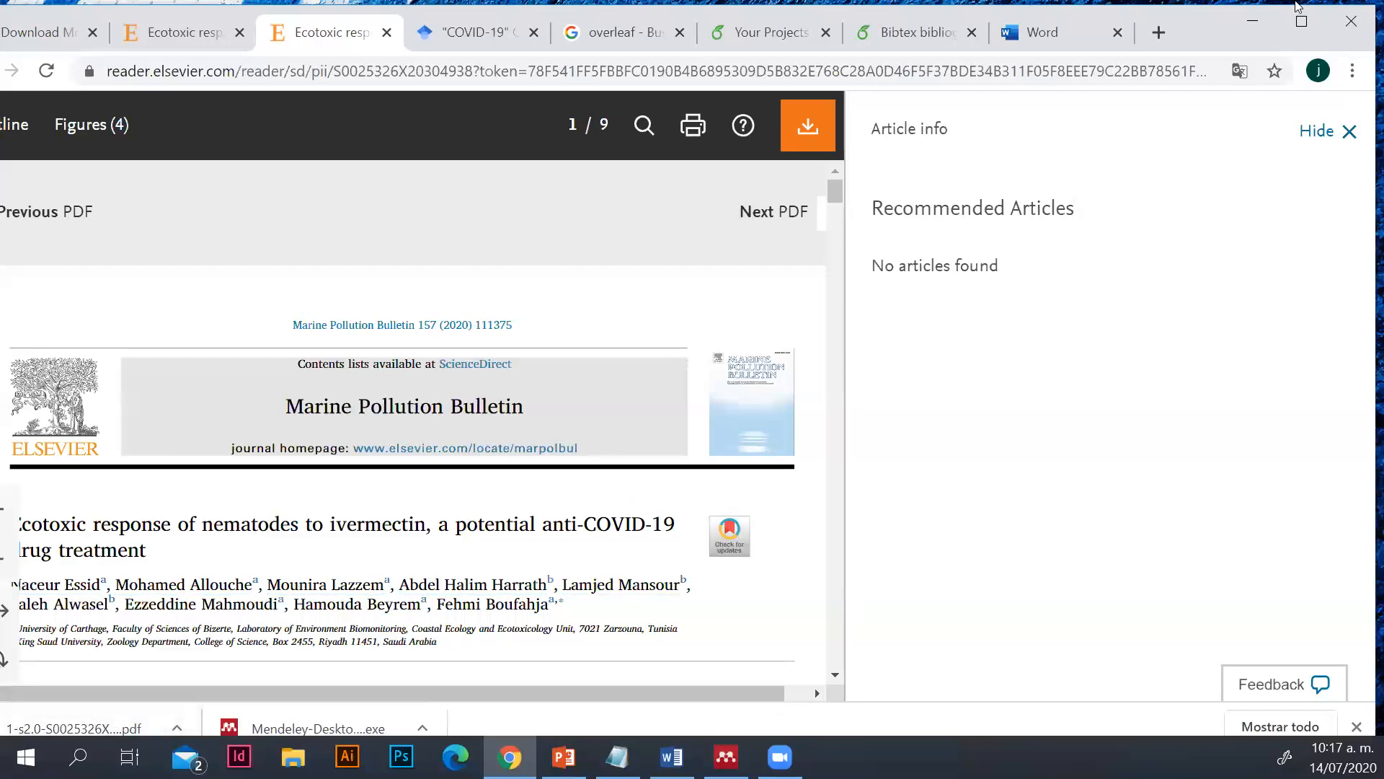
Add 1-s2.0-S0025326X20304938-main from Descargas to the Mendeley Desktop library, and dismiss the import of other PDFs from that folder
click(727, 757)
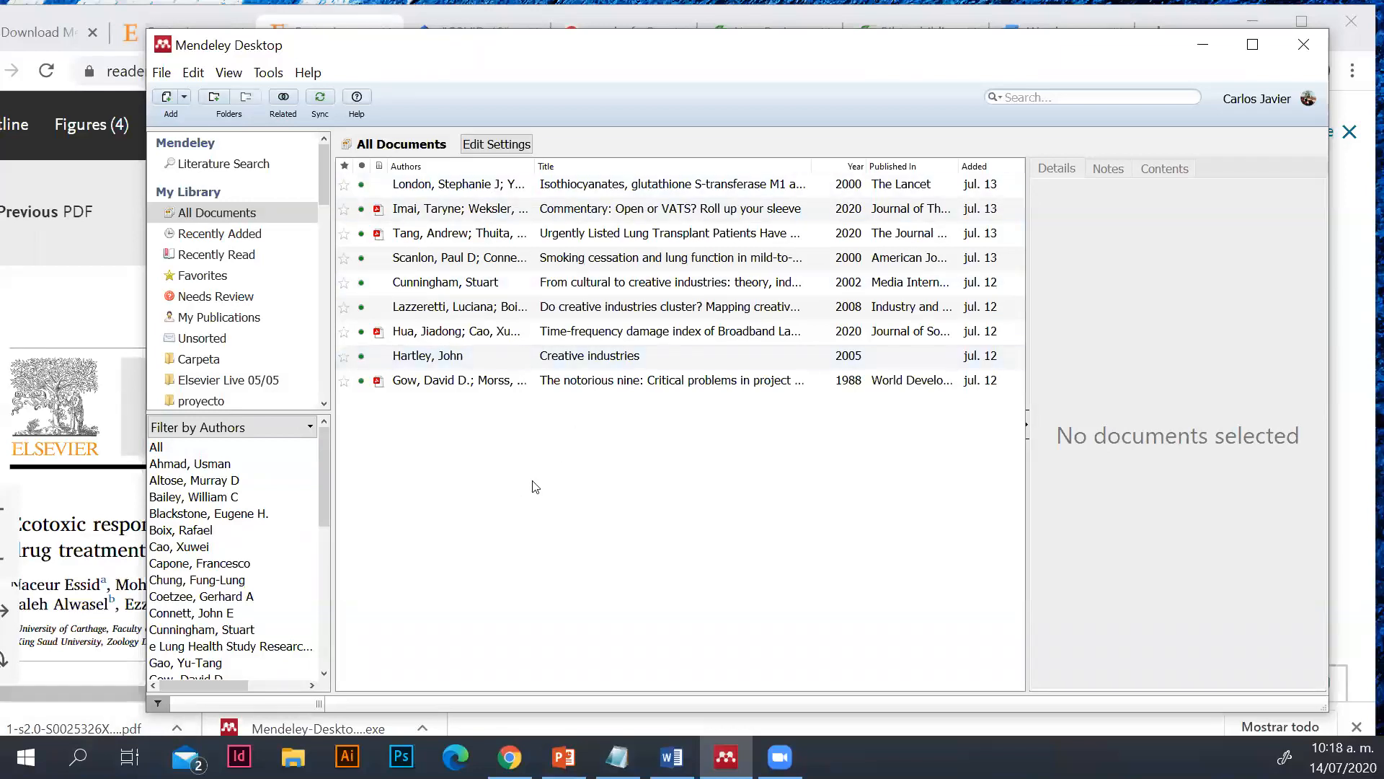
click(161, 74)
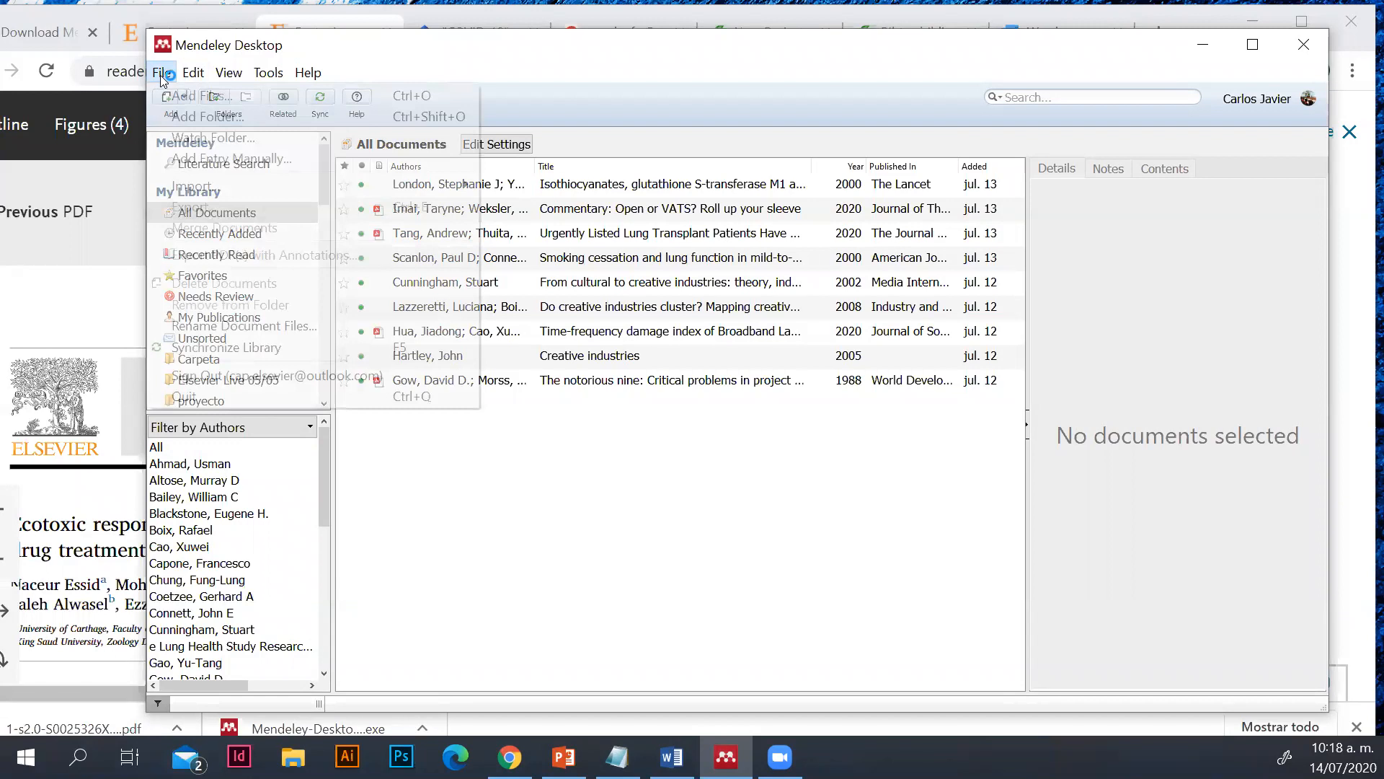
key(Right)
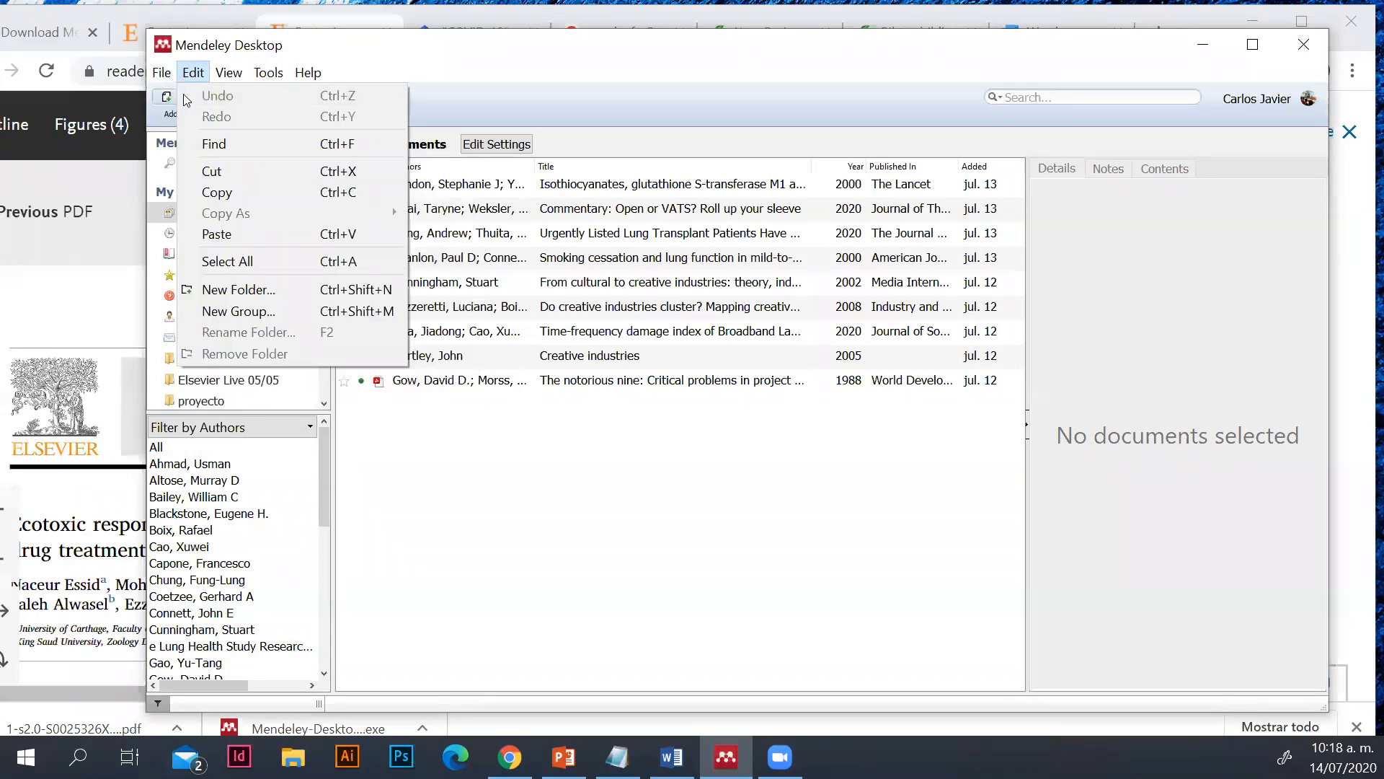
key(Left)
click(187, 95)
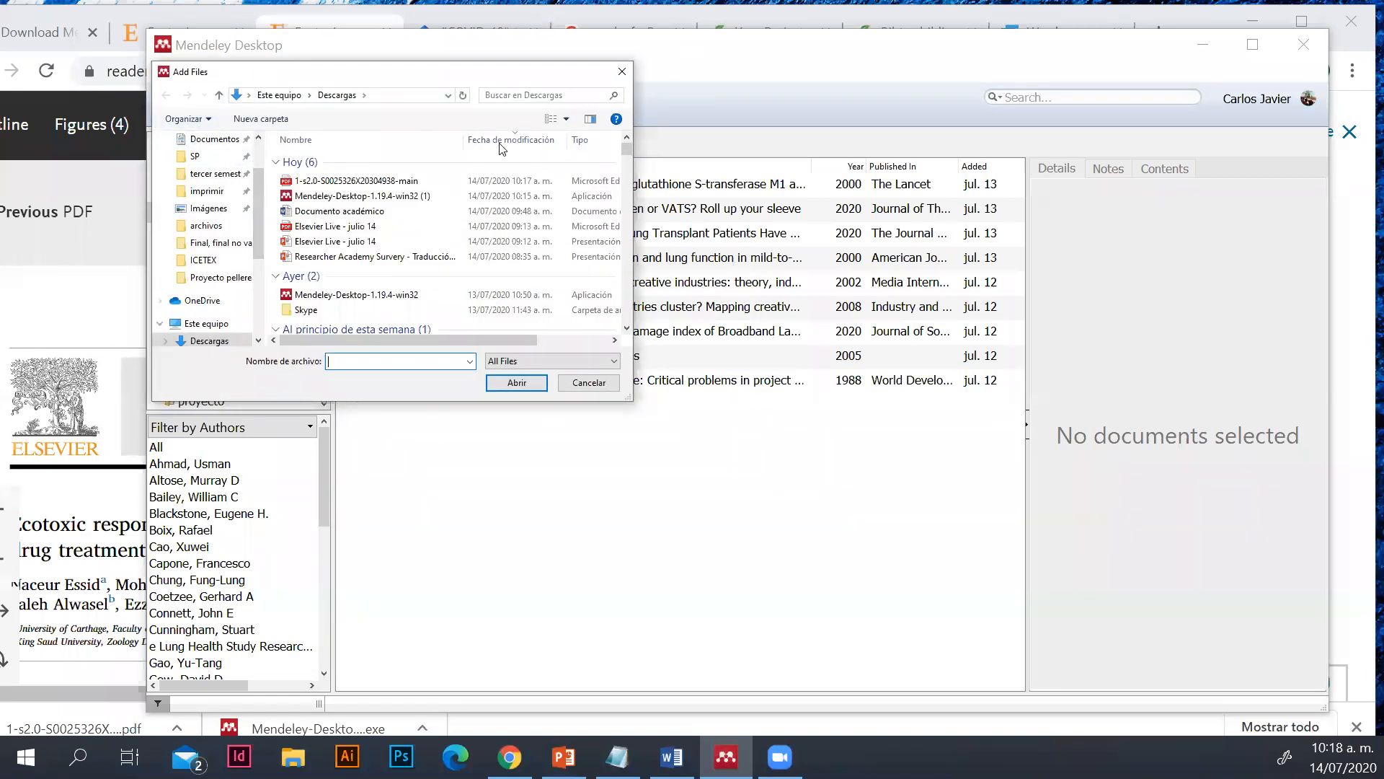
click(316, 181)
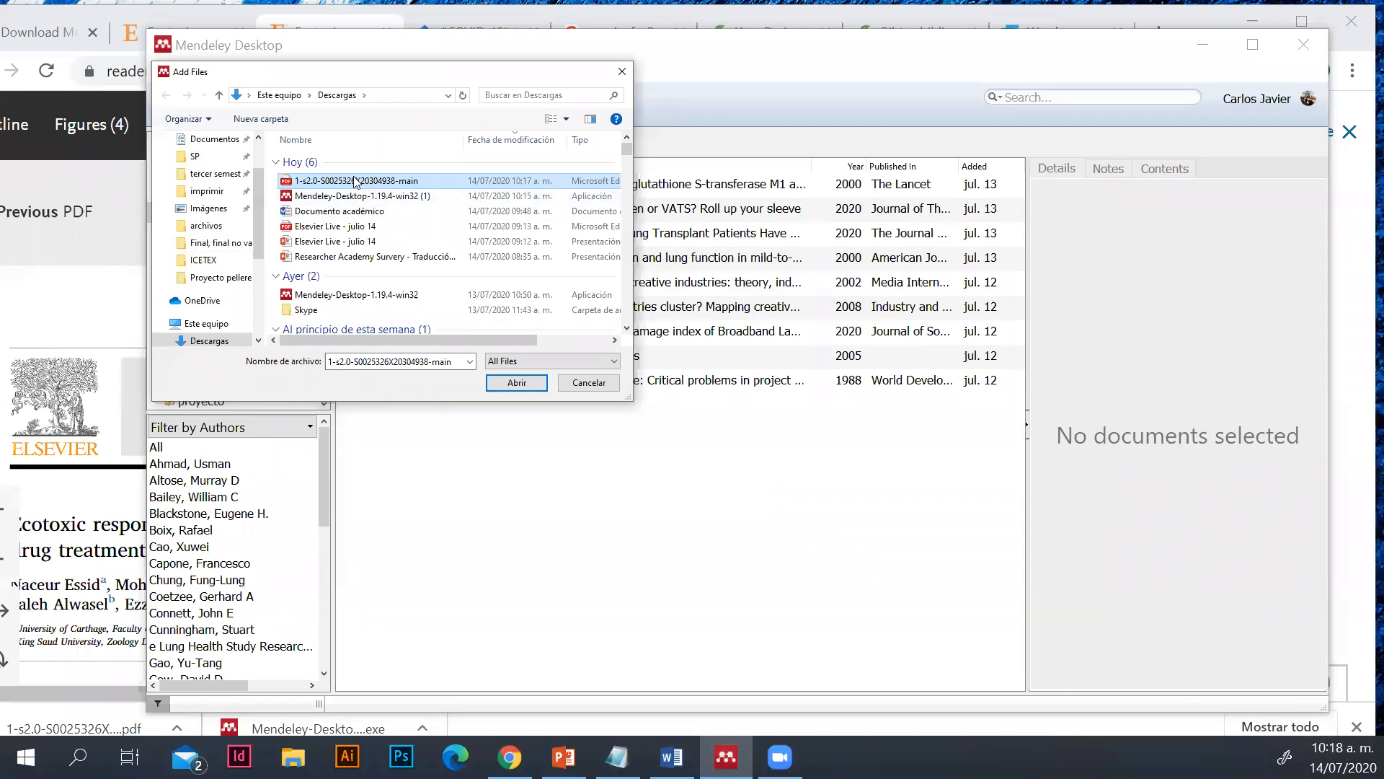
click(517, 382)
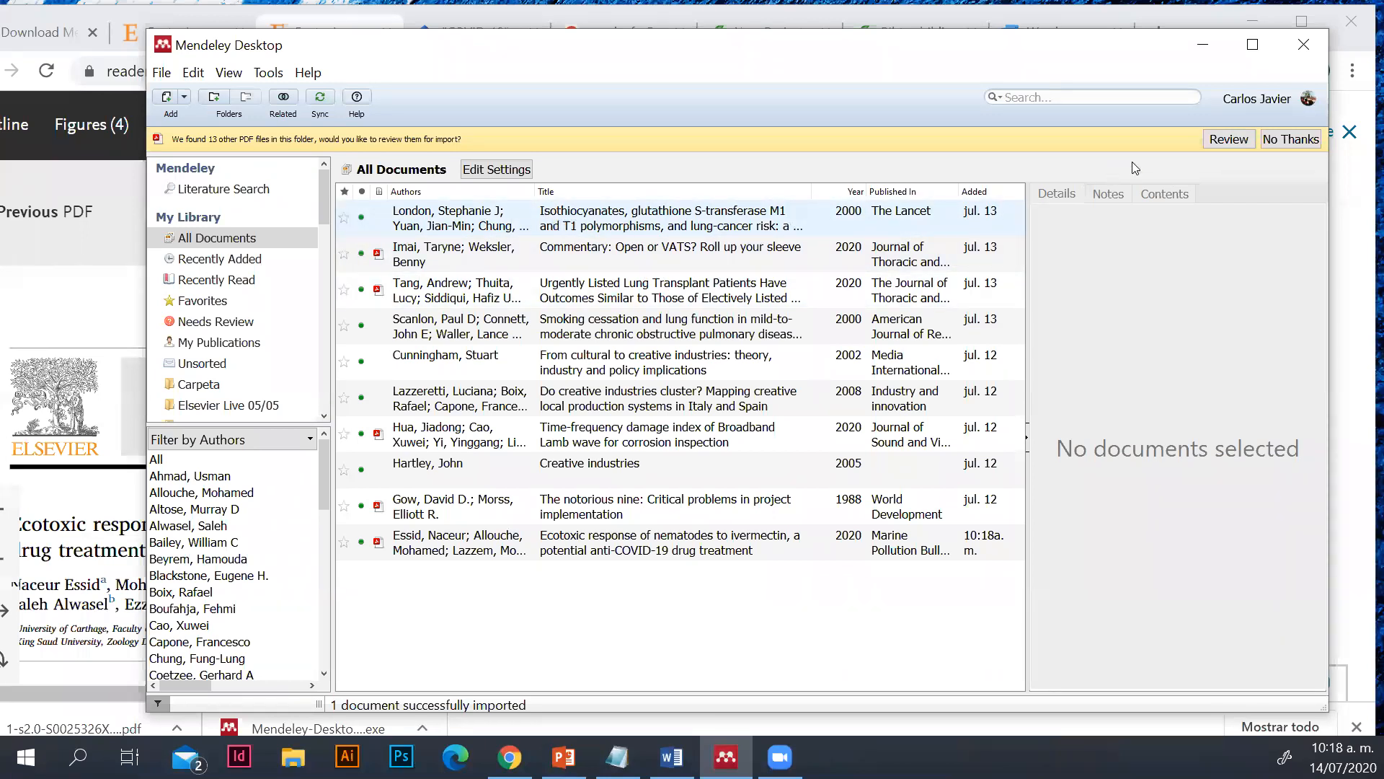
click(1232, 142)
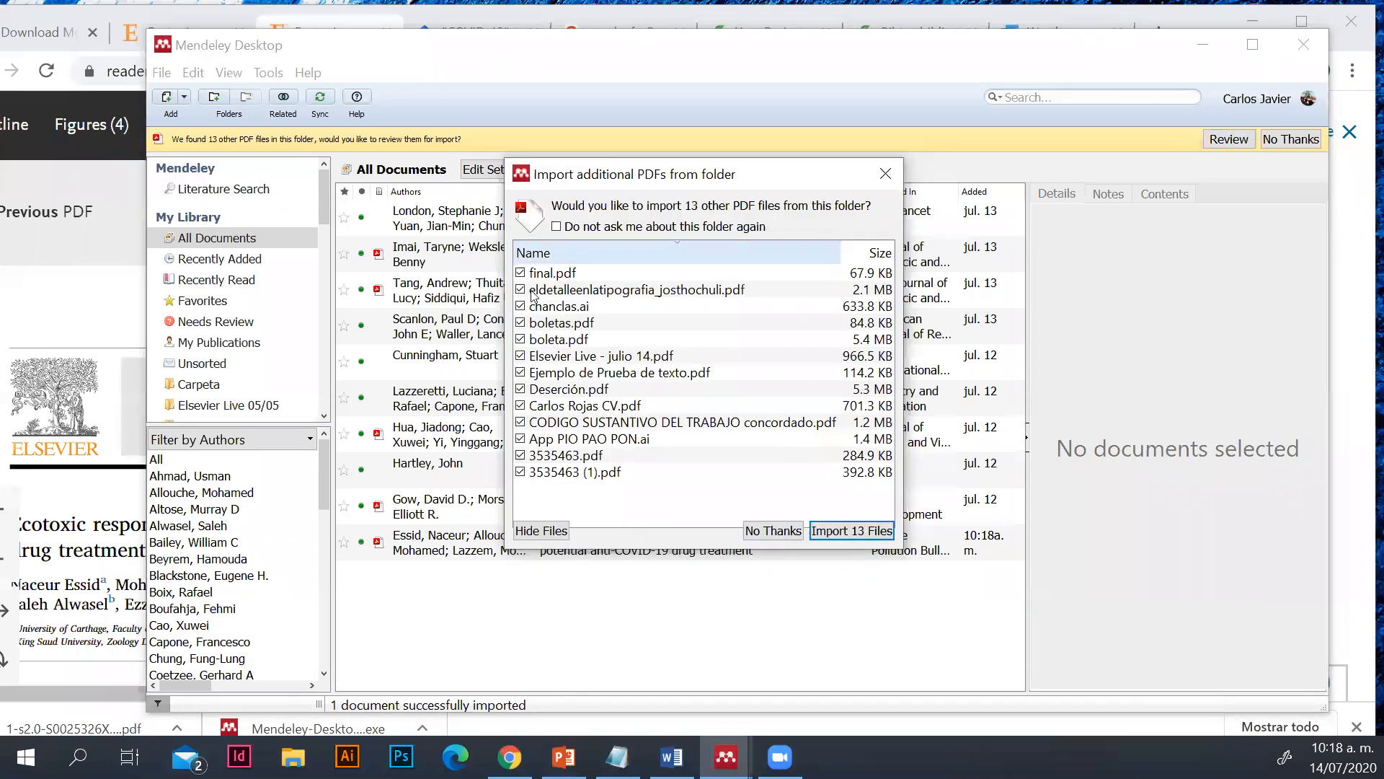
click(885, 173)
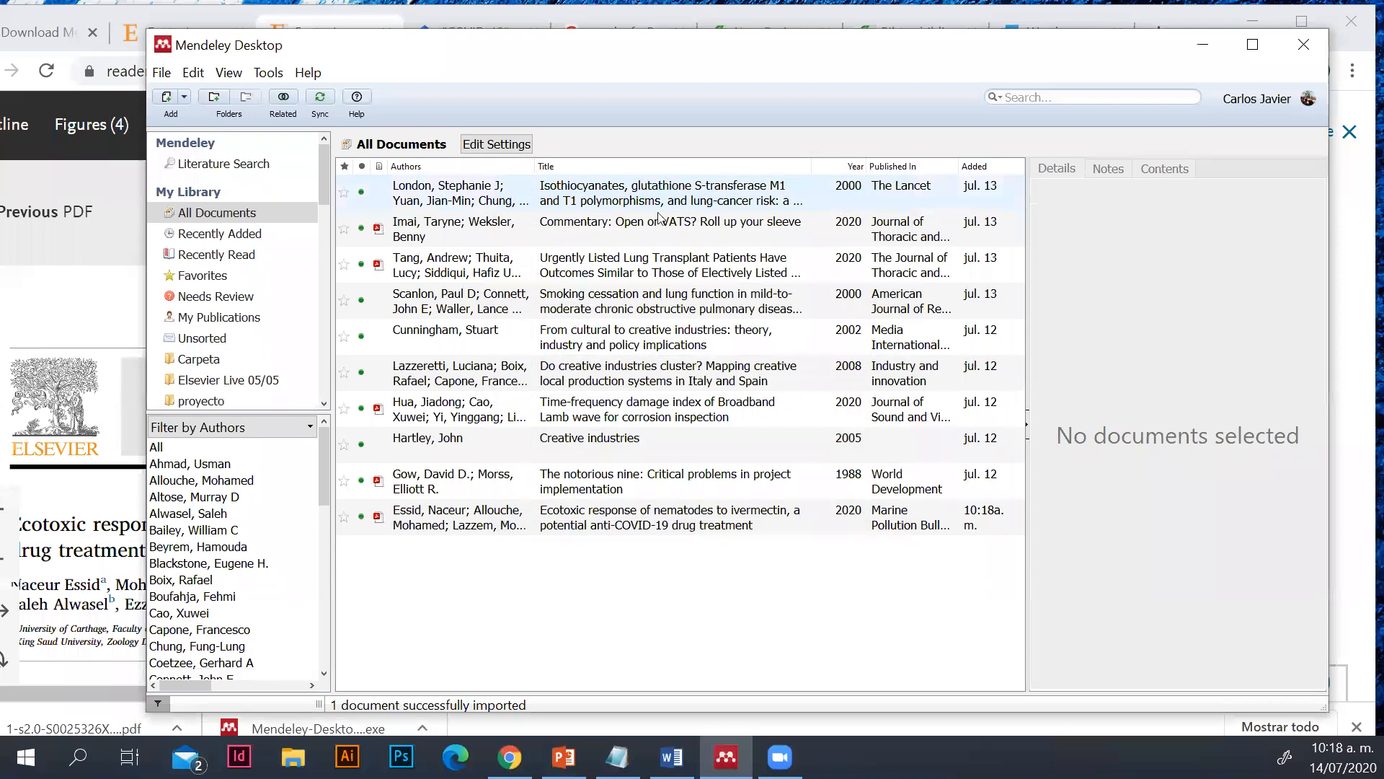
Sort All Documents by date added with the newest first, and minimize Mendeley Desktop to return to the browser
click(991, 182)
click(1028, 167)
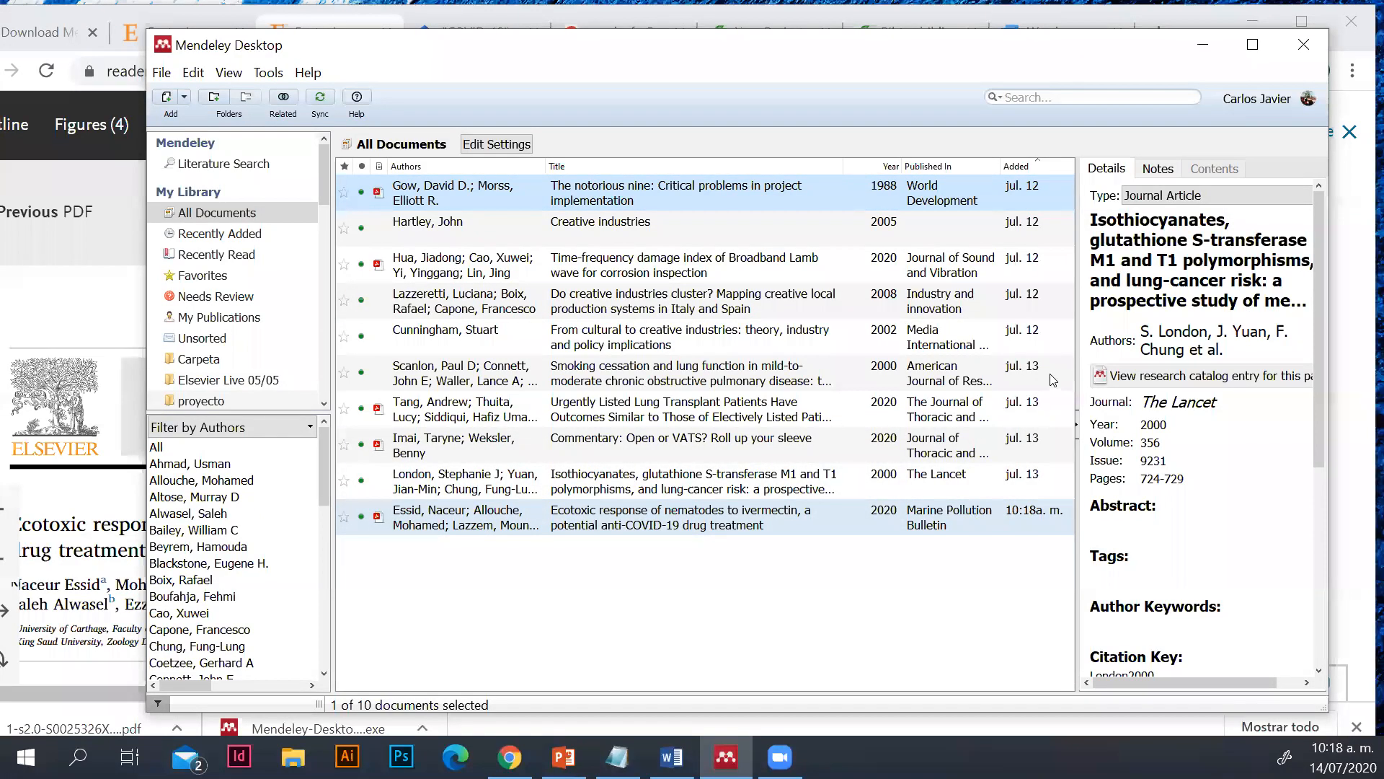
click(1041, 168)
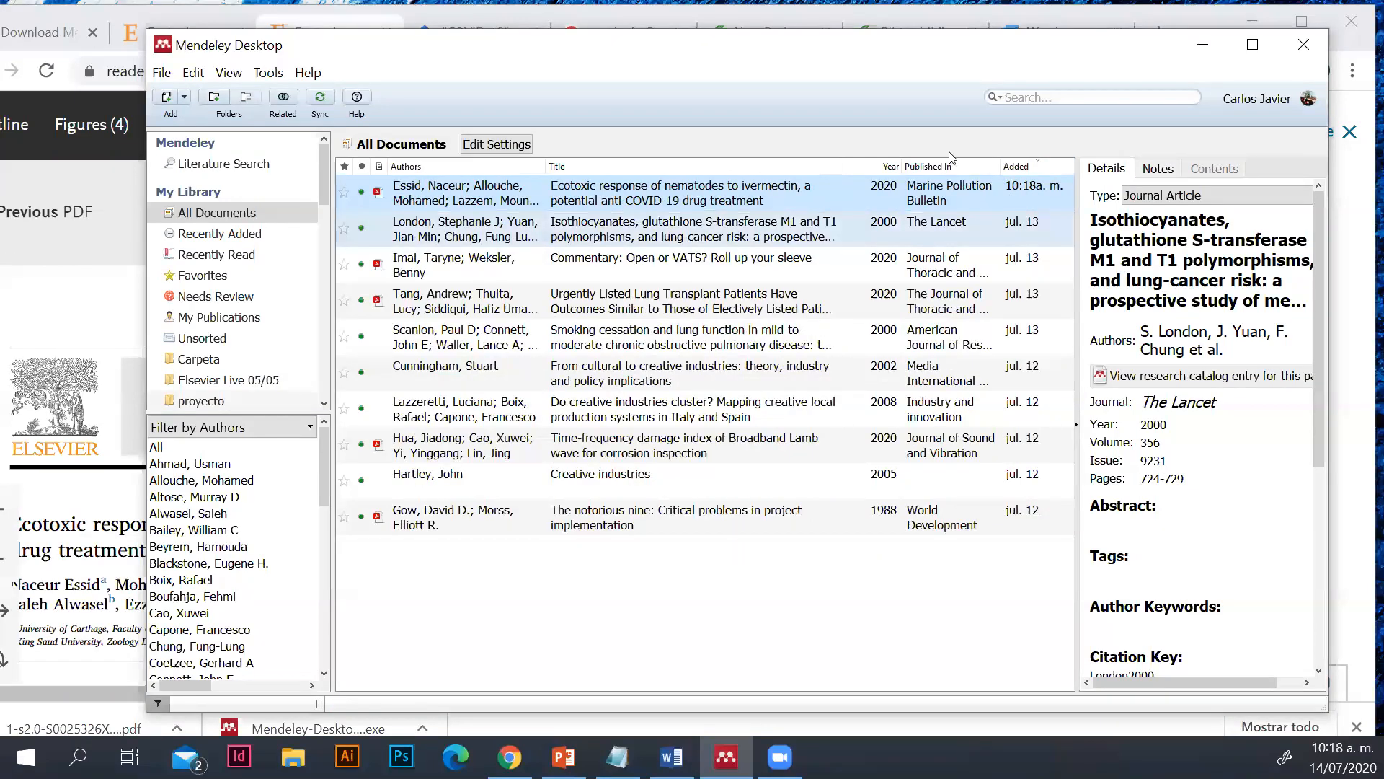
click(1201, 48)
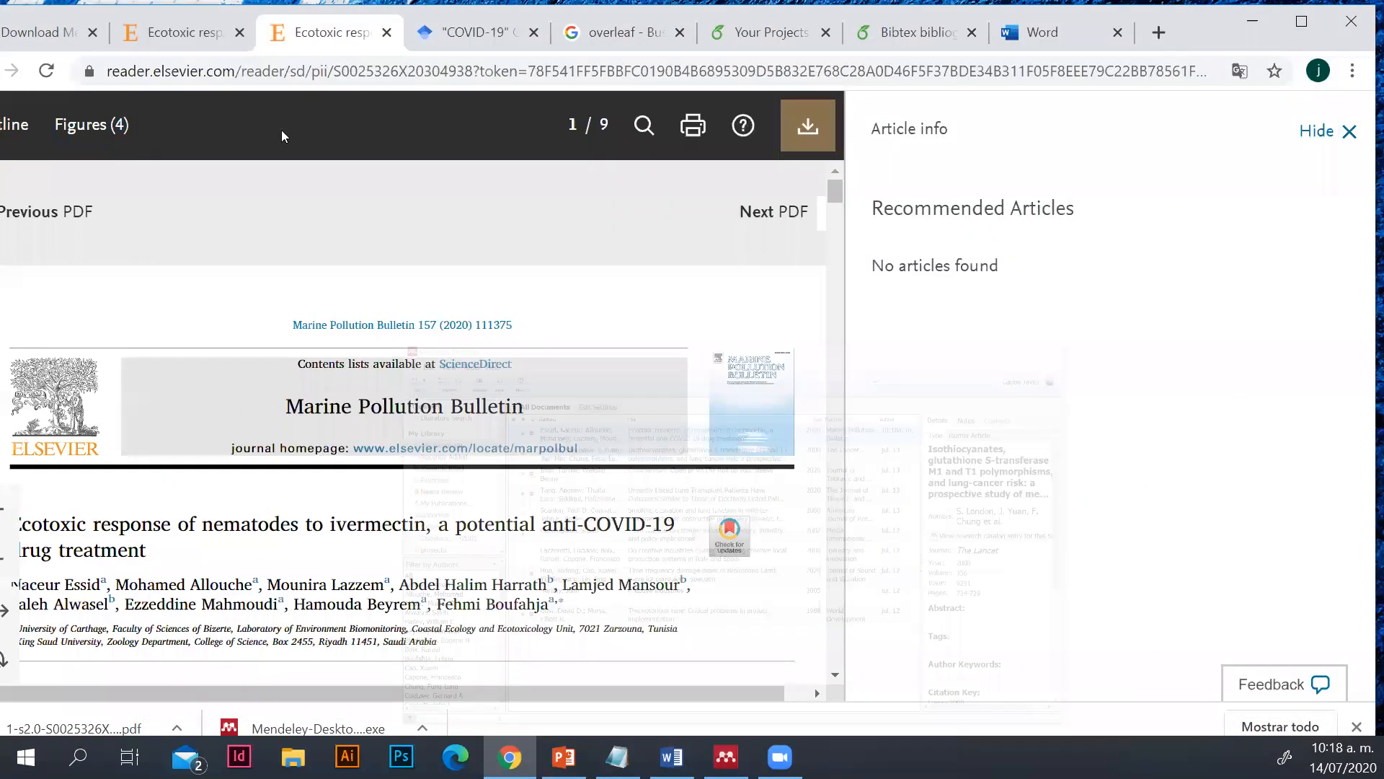
Download the RefMan citation of "Hydroxychloroquine and ivermectin: A synergistic combination for COVID-19 chemoprophylaxis and treatment?" from the Google Scholar results
click(470, 45)
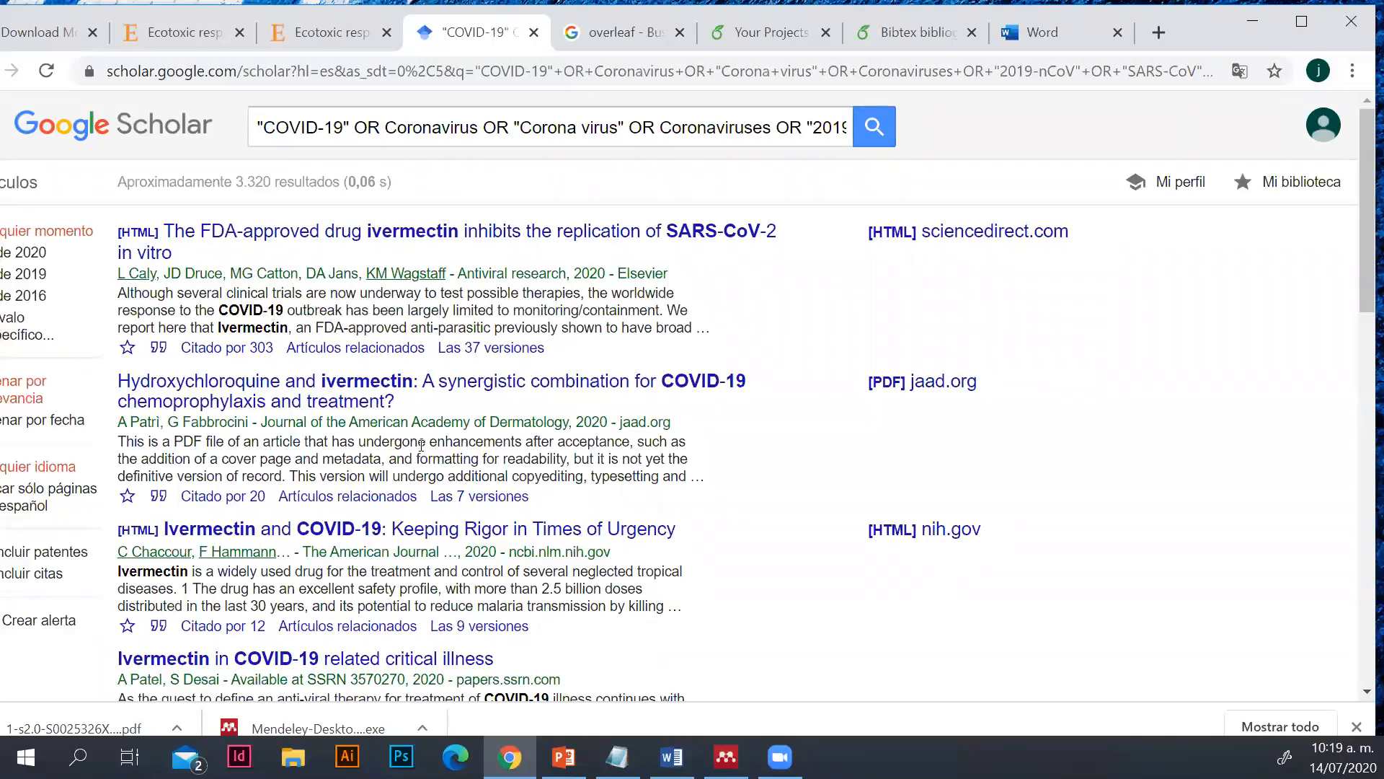
scroll(423, 449, down, 1)
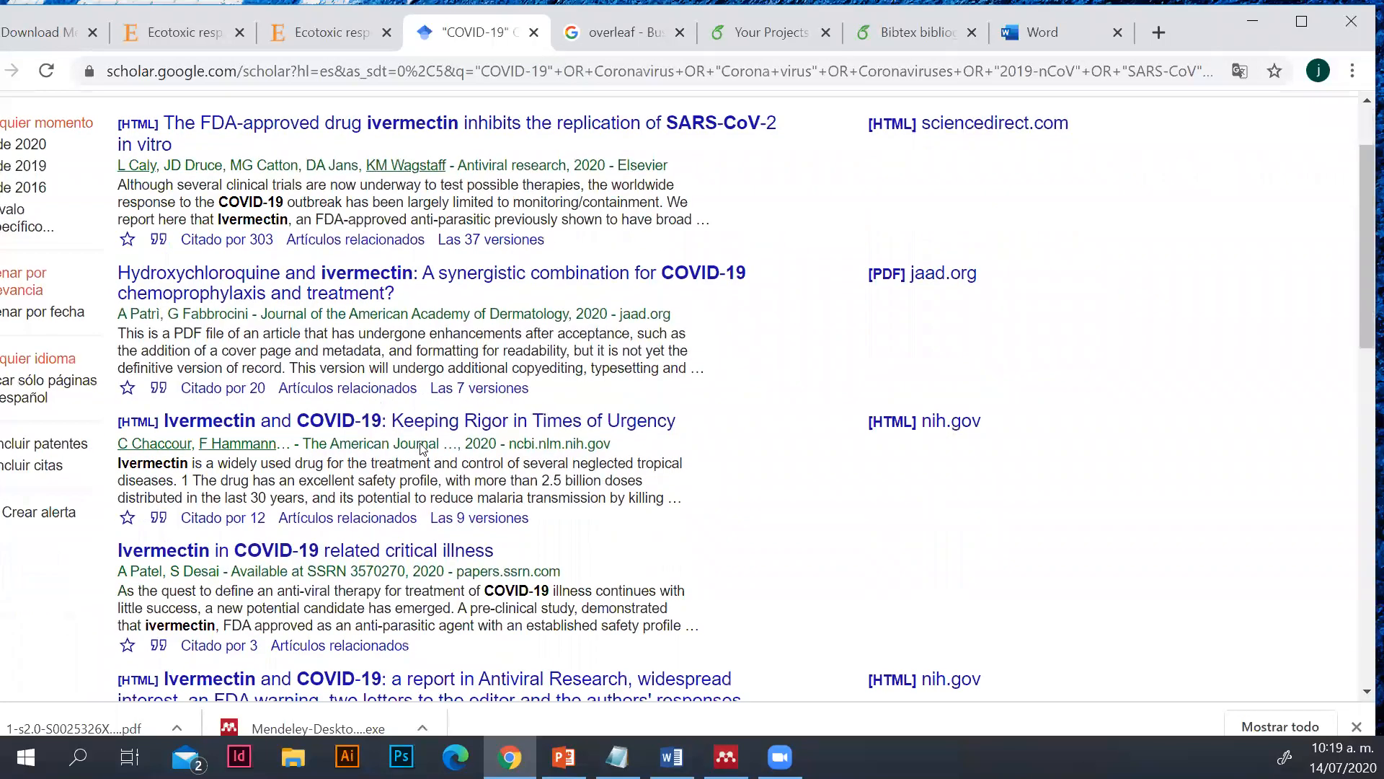
click(160, 390)
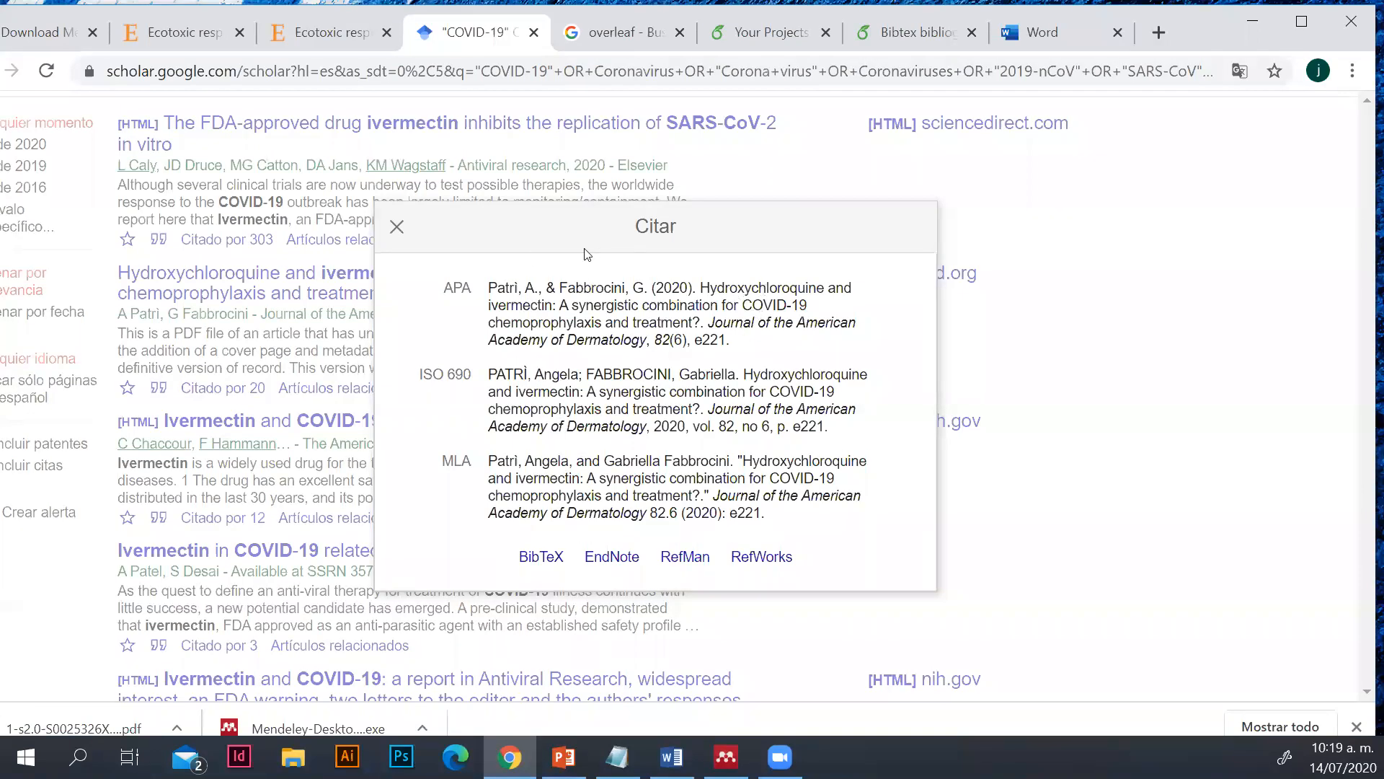
click(674, 571)
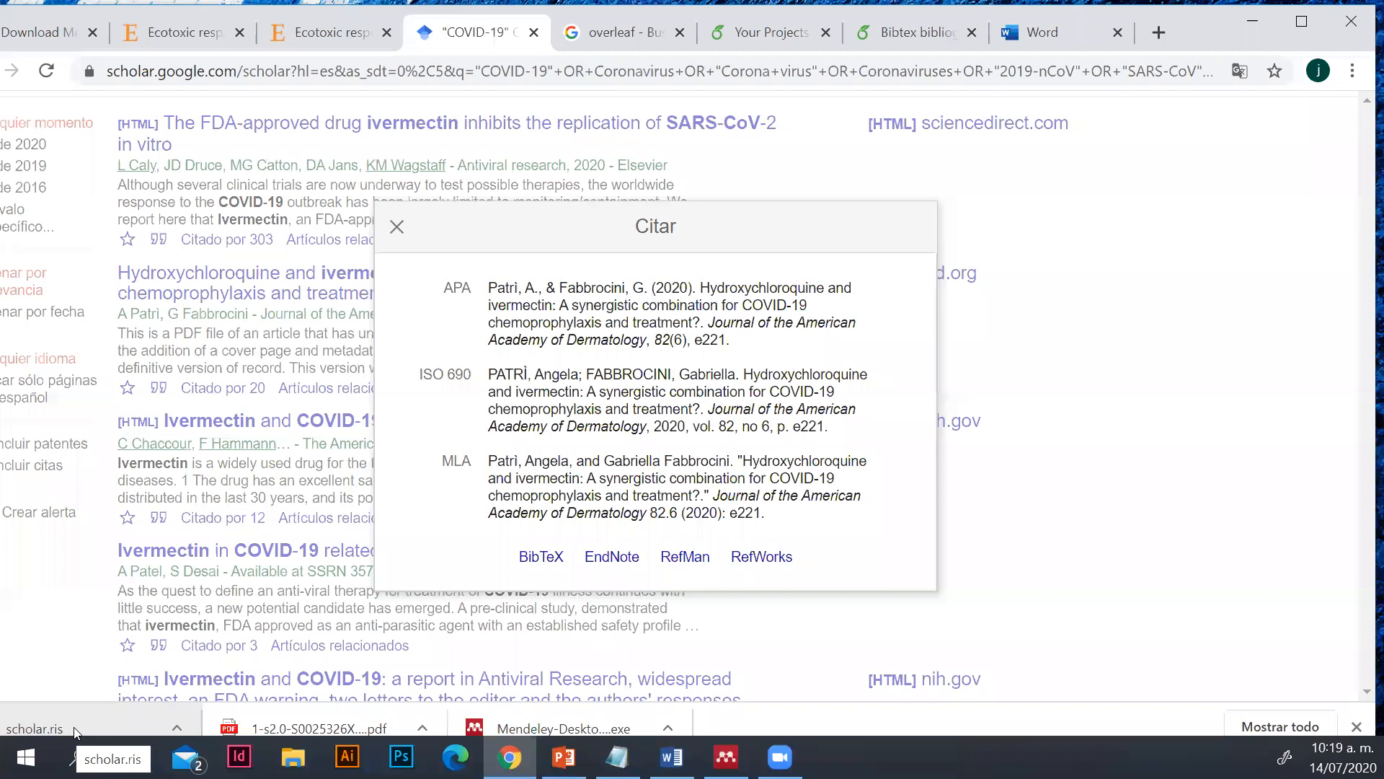
click(397, 226)
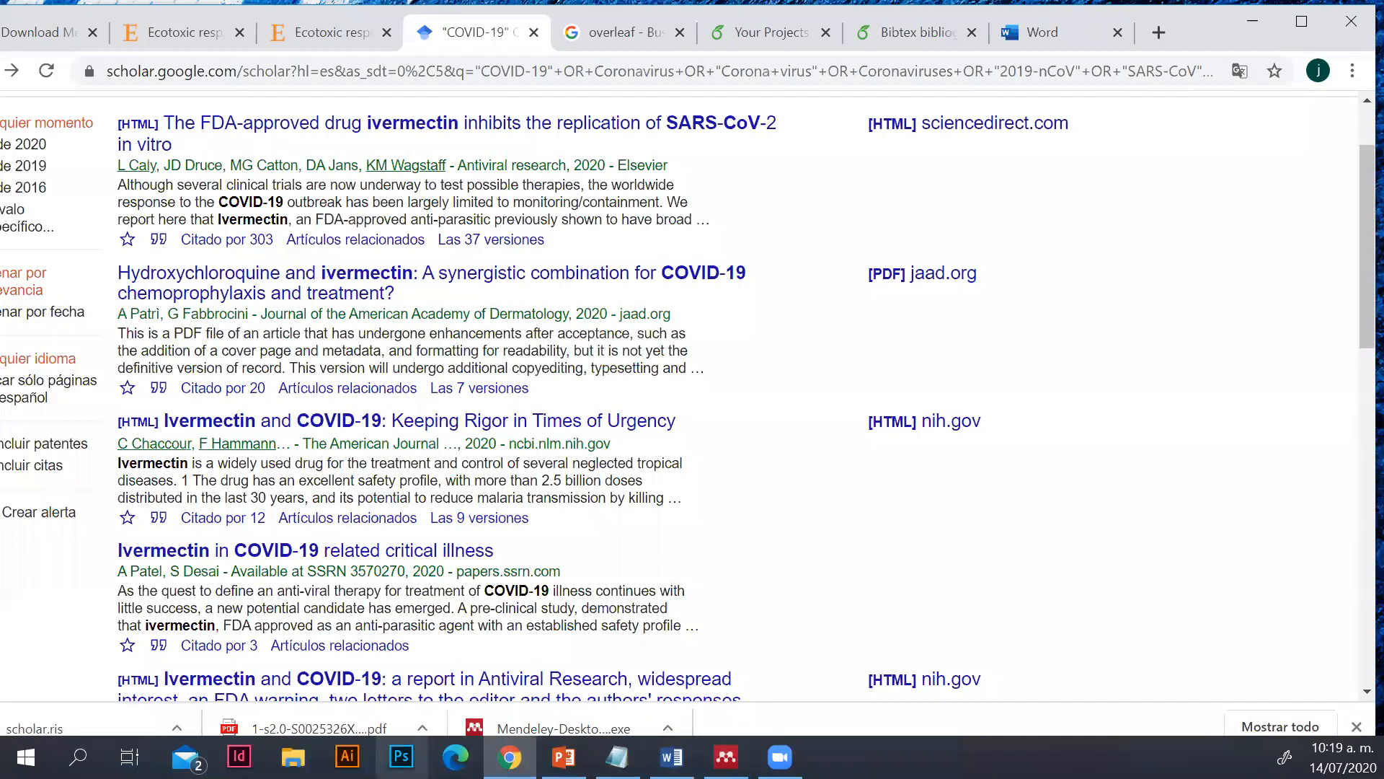
scroll(933, 402, up, 3)
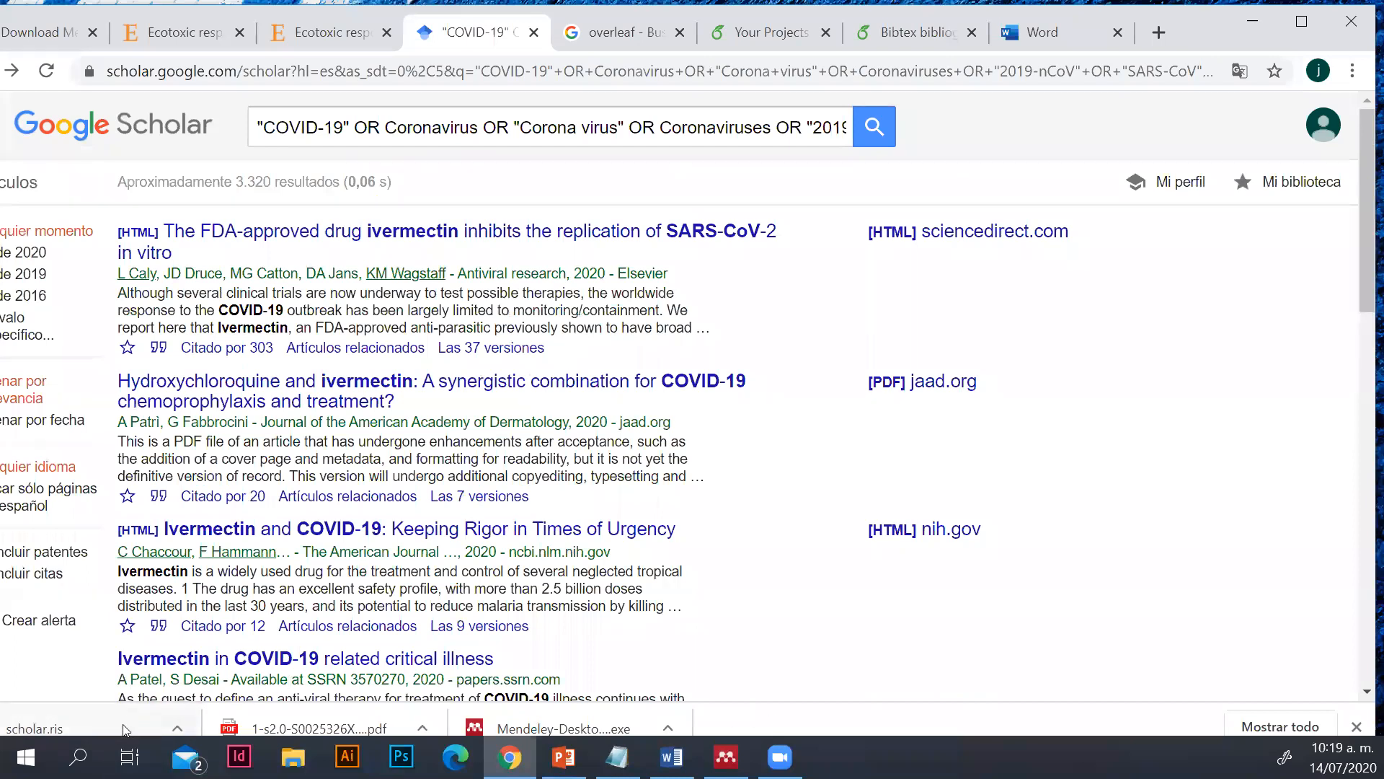
Import scholar.ris from Descargas into the Mendeley Desktop library, and minimize Mendeley Desktop and the file explorer to return to the browser
click(97, 720)
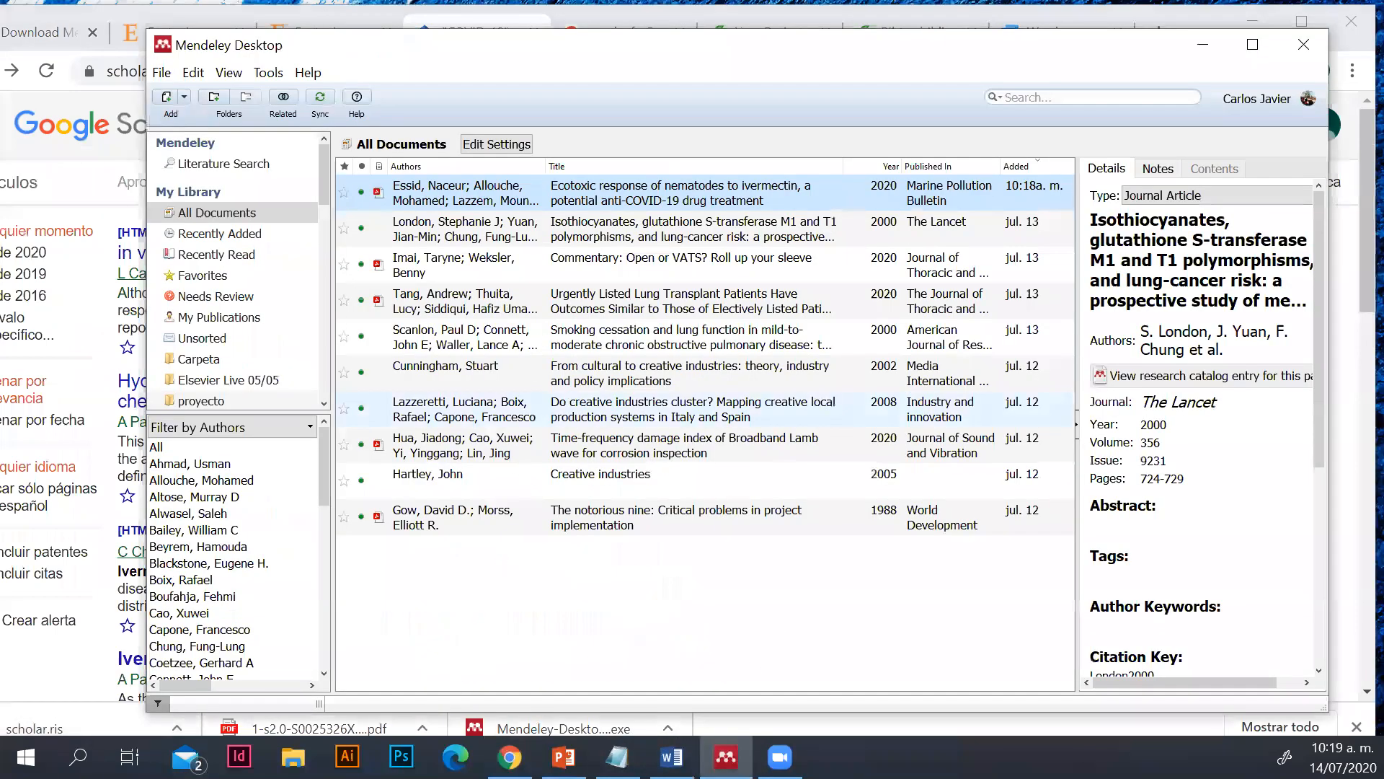
click(294, 756)
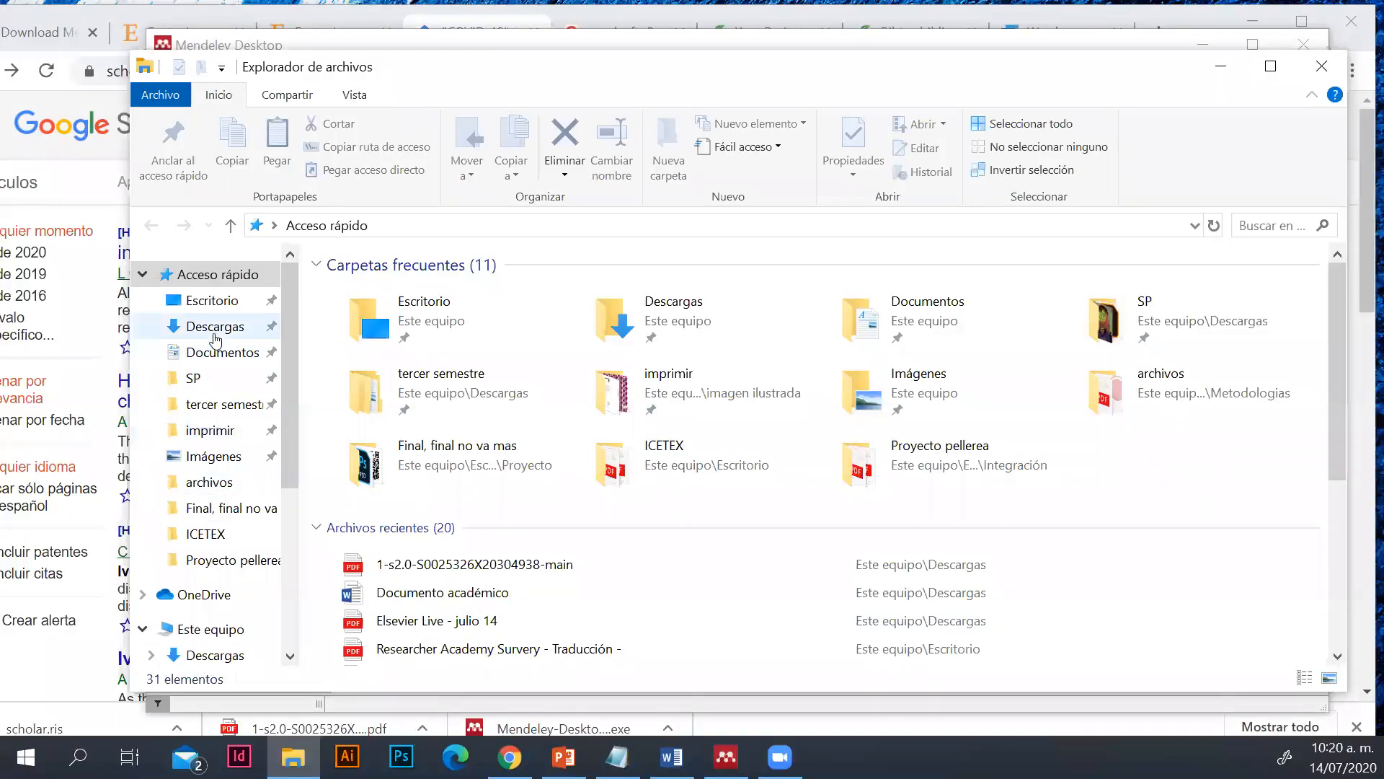
click(211, 327)
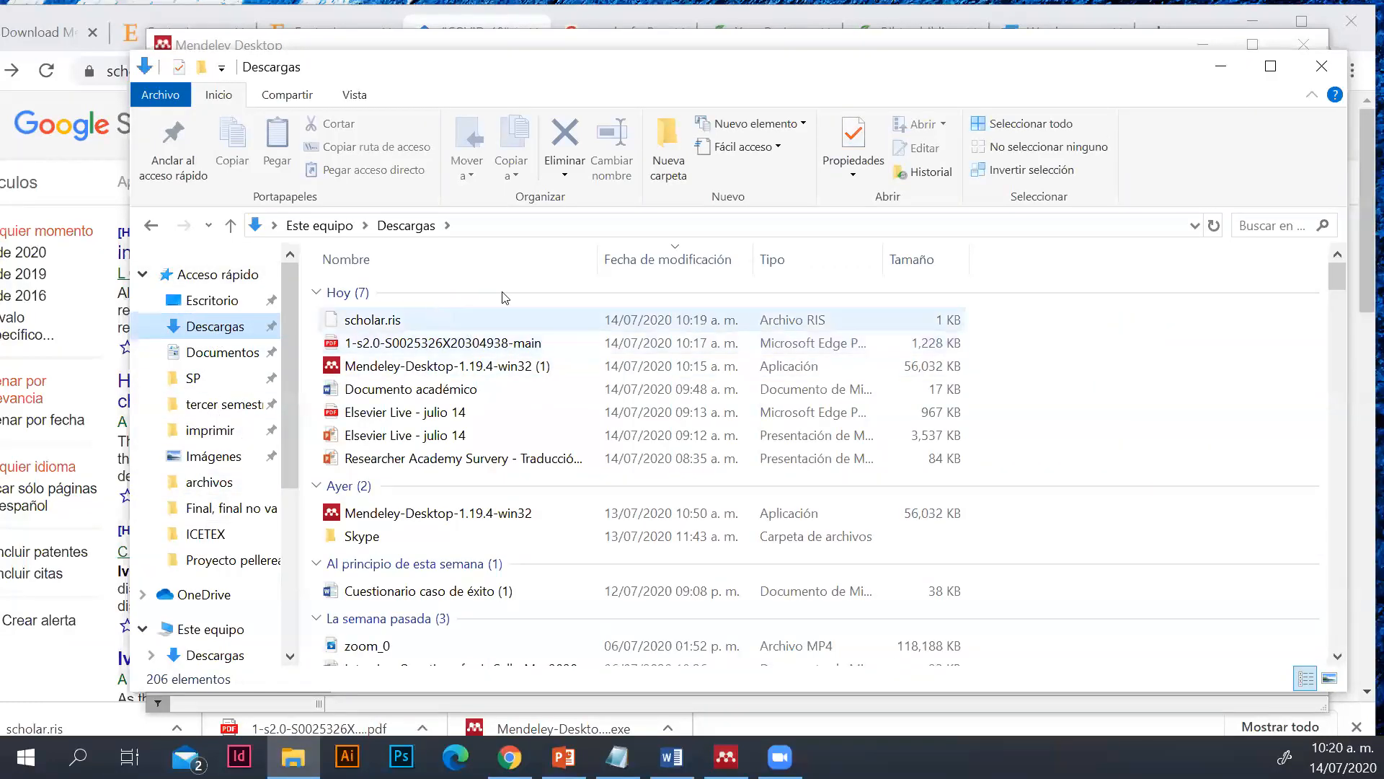
drag(1152, 88, 1168, 290)
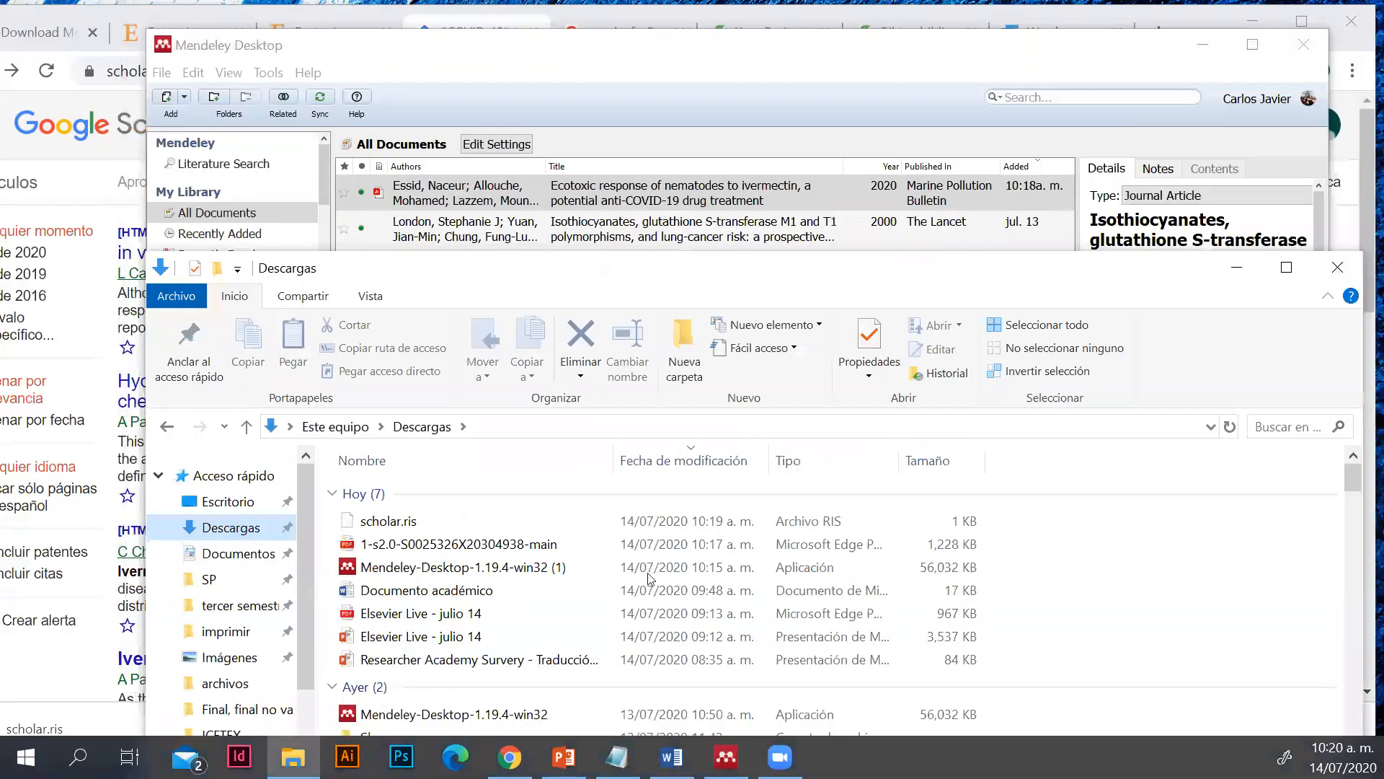
drag(382, 520, 459, 479)
drag(530, 194, 649, 245)
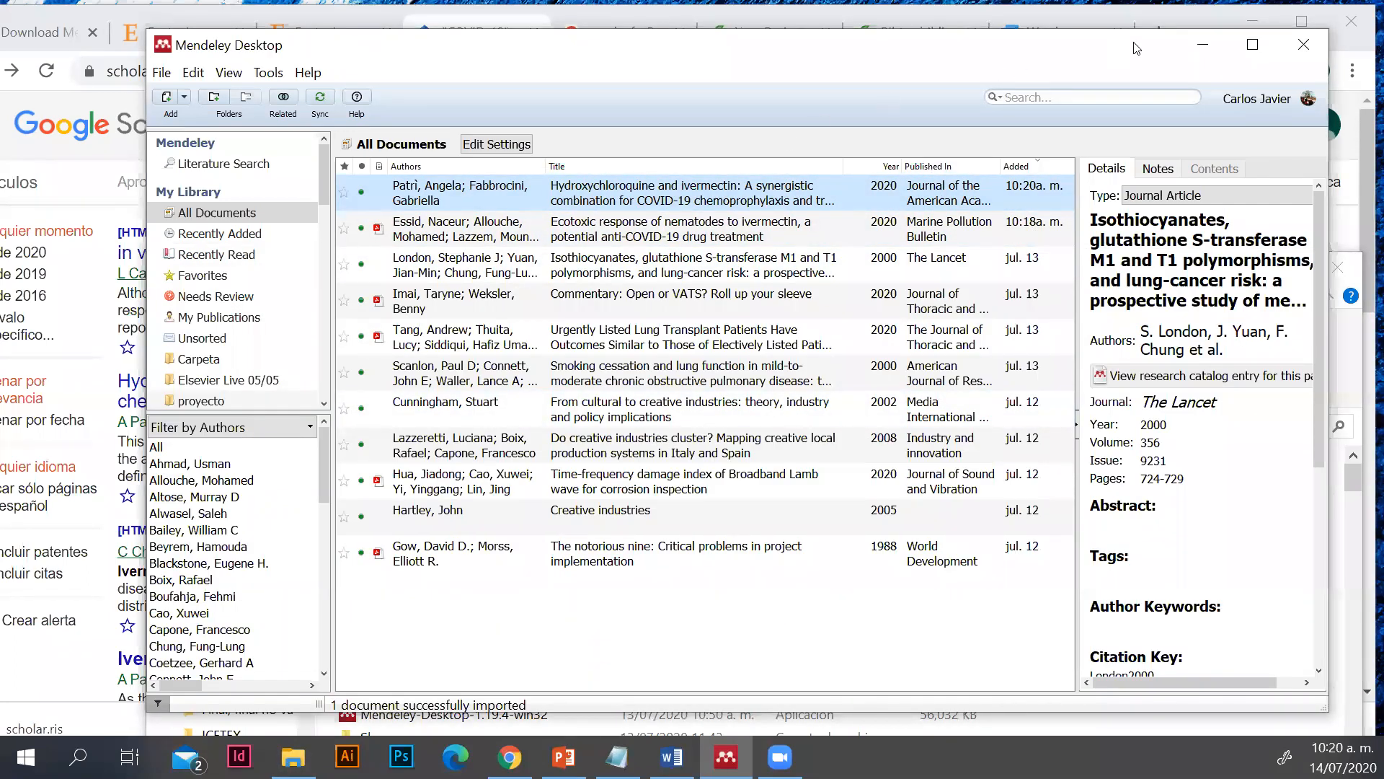
click(1203, 45)
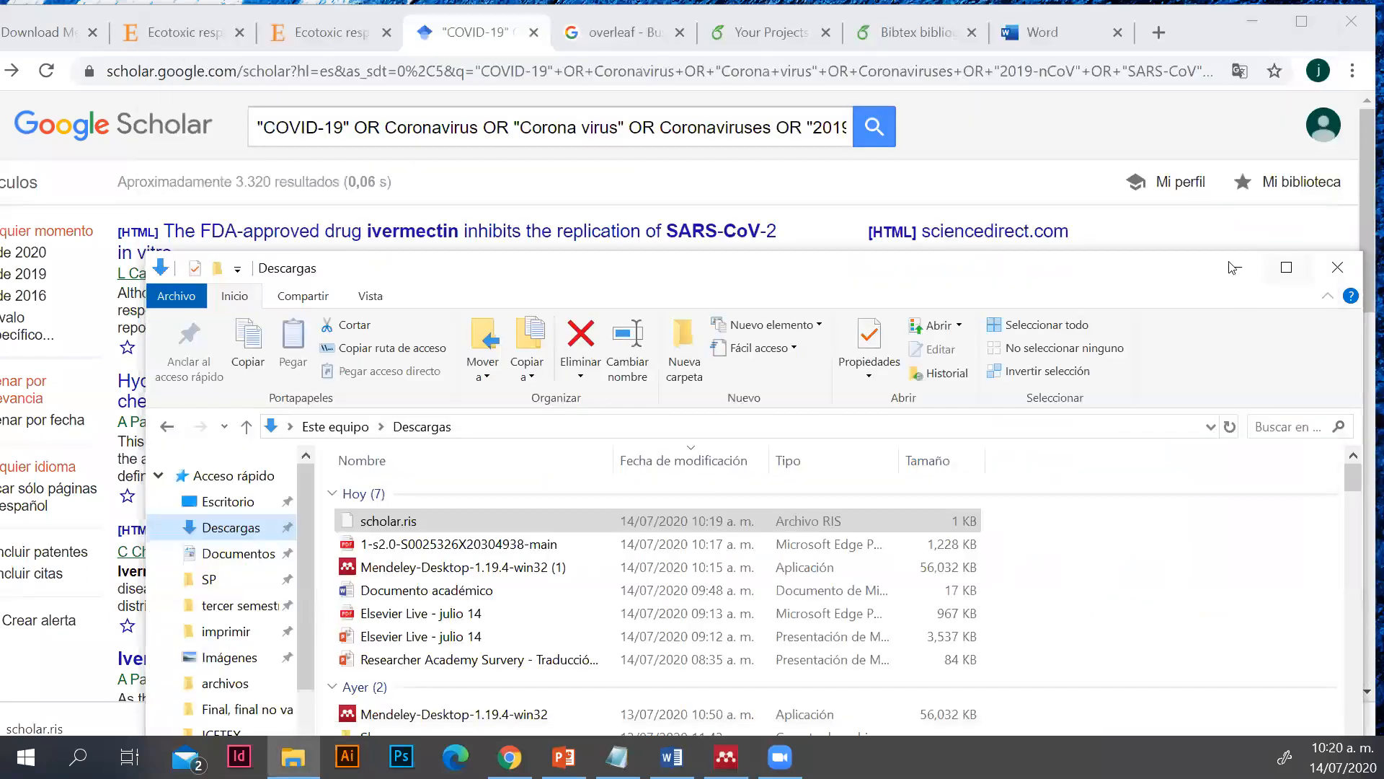
click(1237, 267)
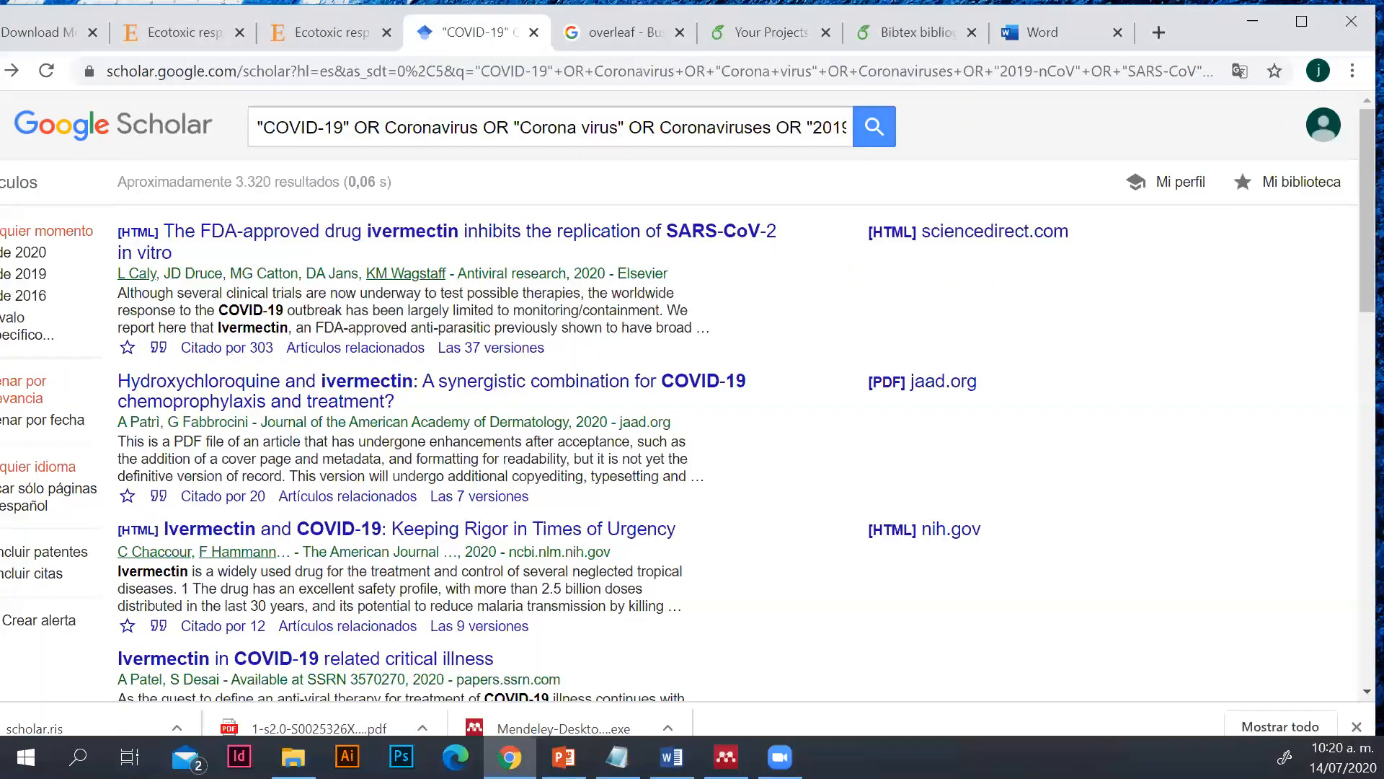
In Mendeley Desktop, compare the details of the nematode ecotoxicity article with those of the hydroxychloroquine and ivermectin reference, and return to Chrome
click(726, 756)
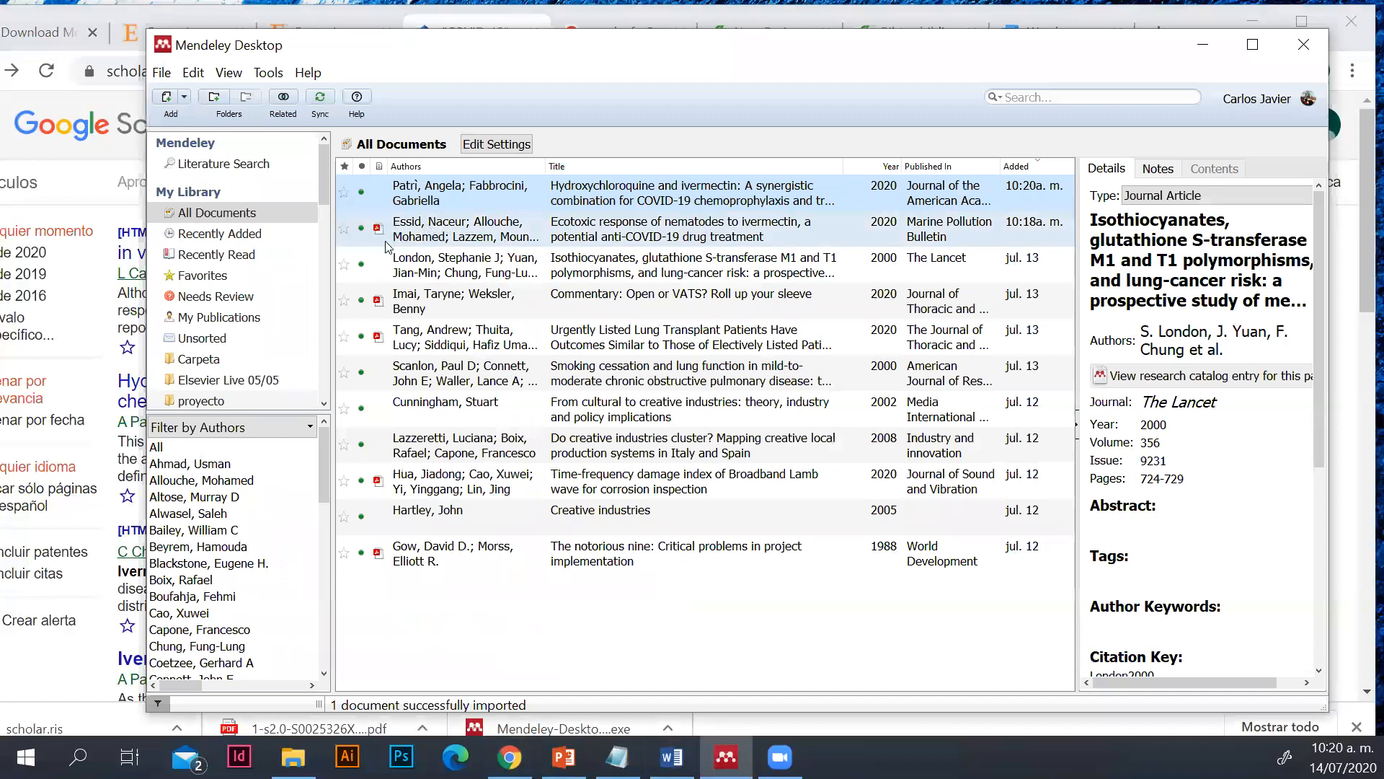
click(395, 234)
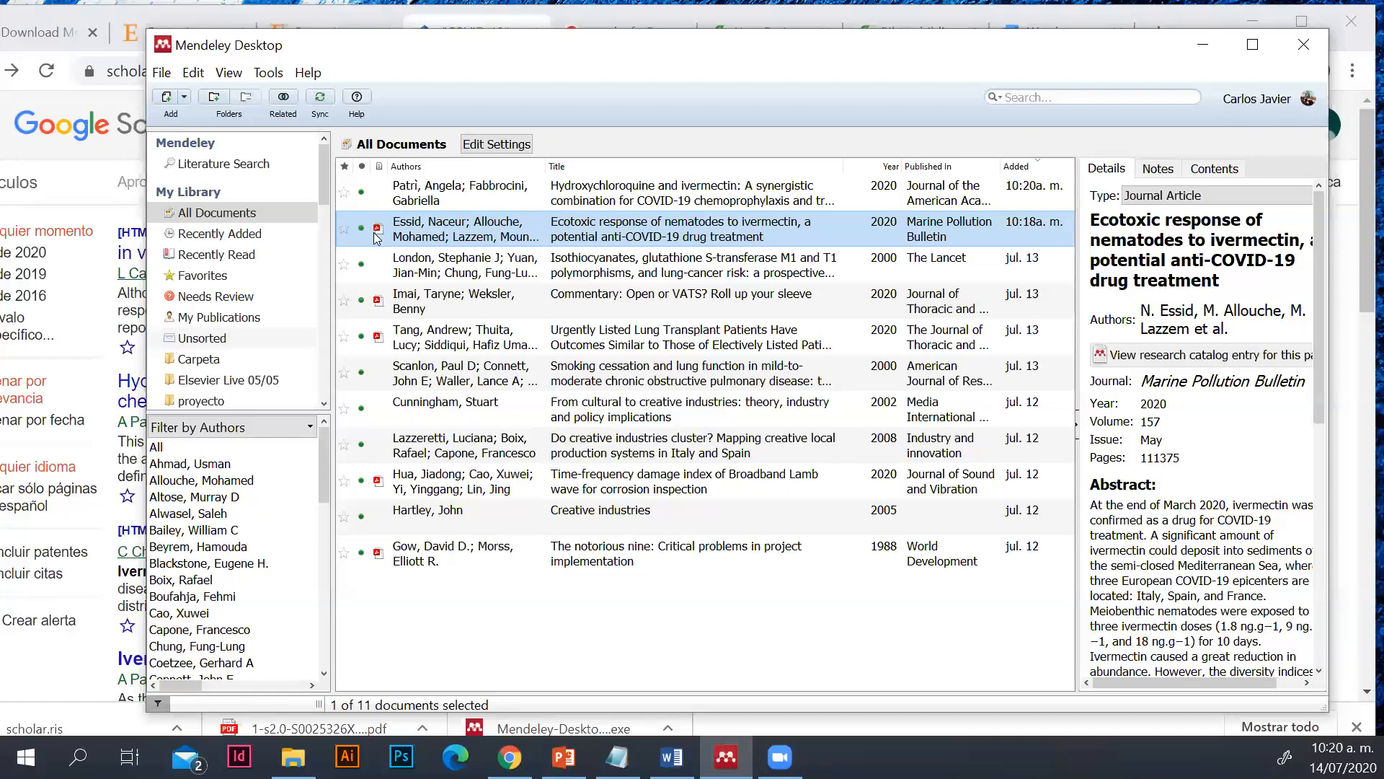
click(447, 196)
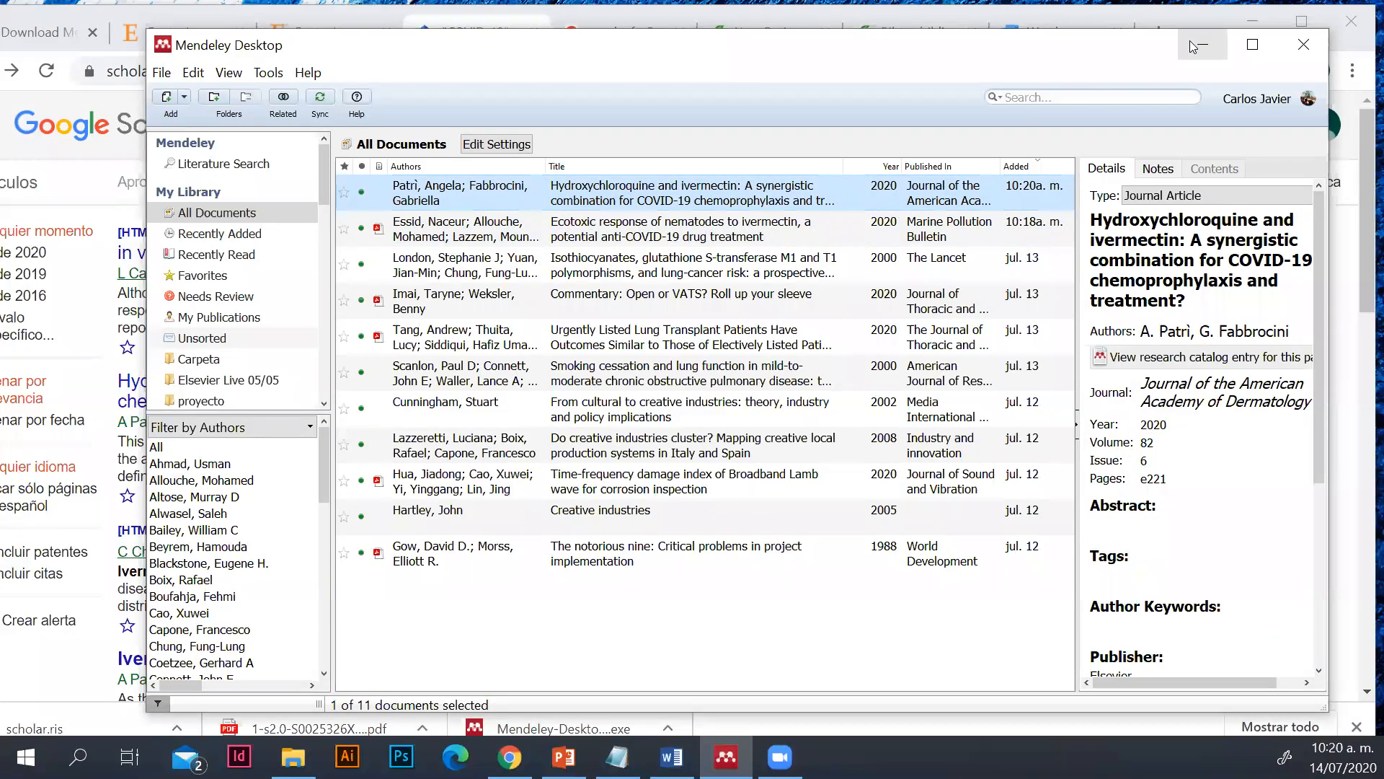
key(alt+Tab)
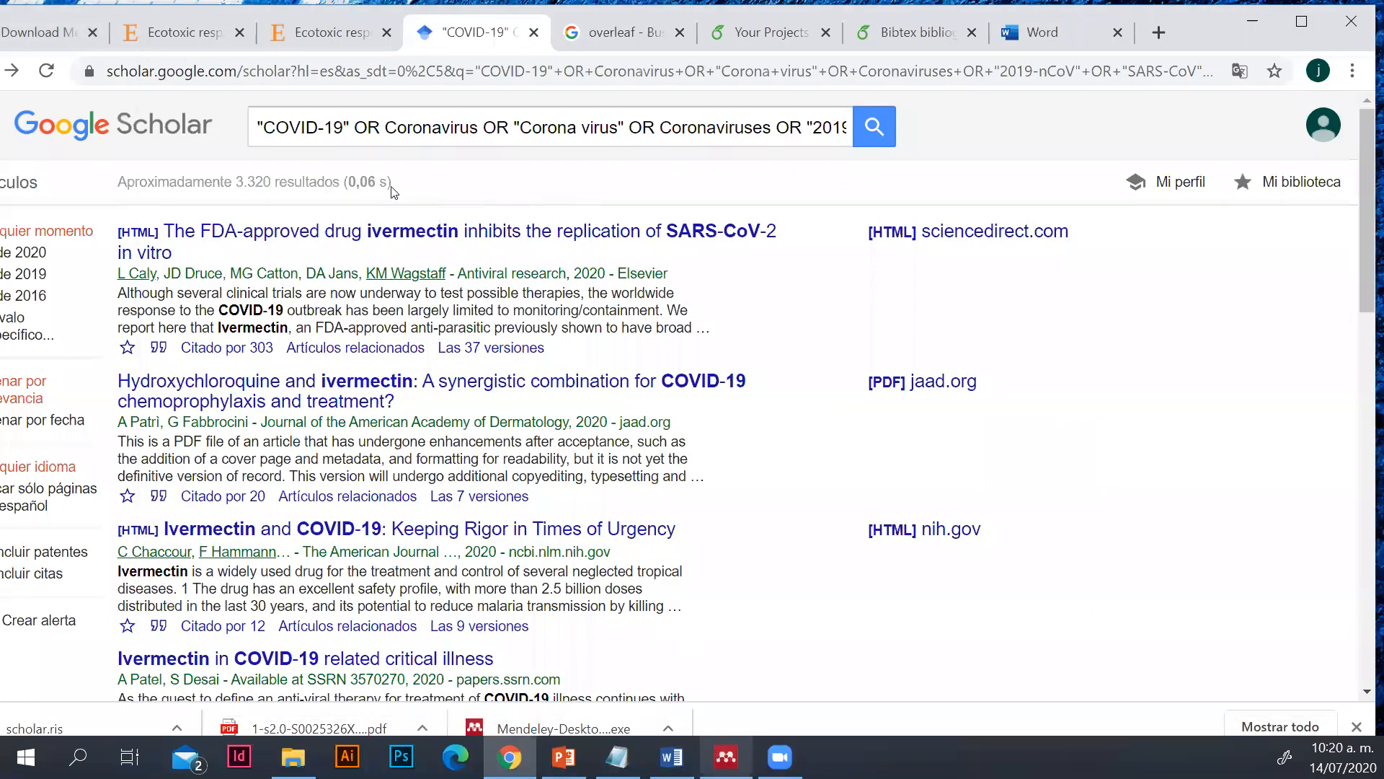
key(alt+Tab)
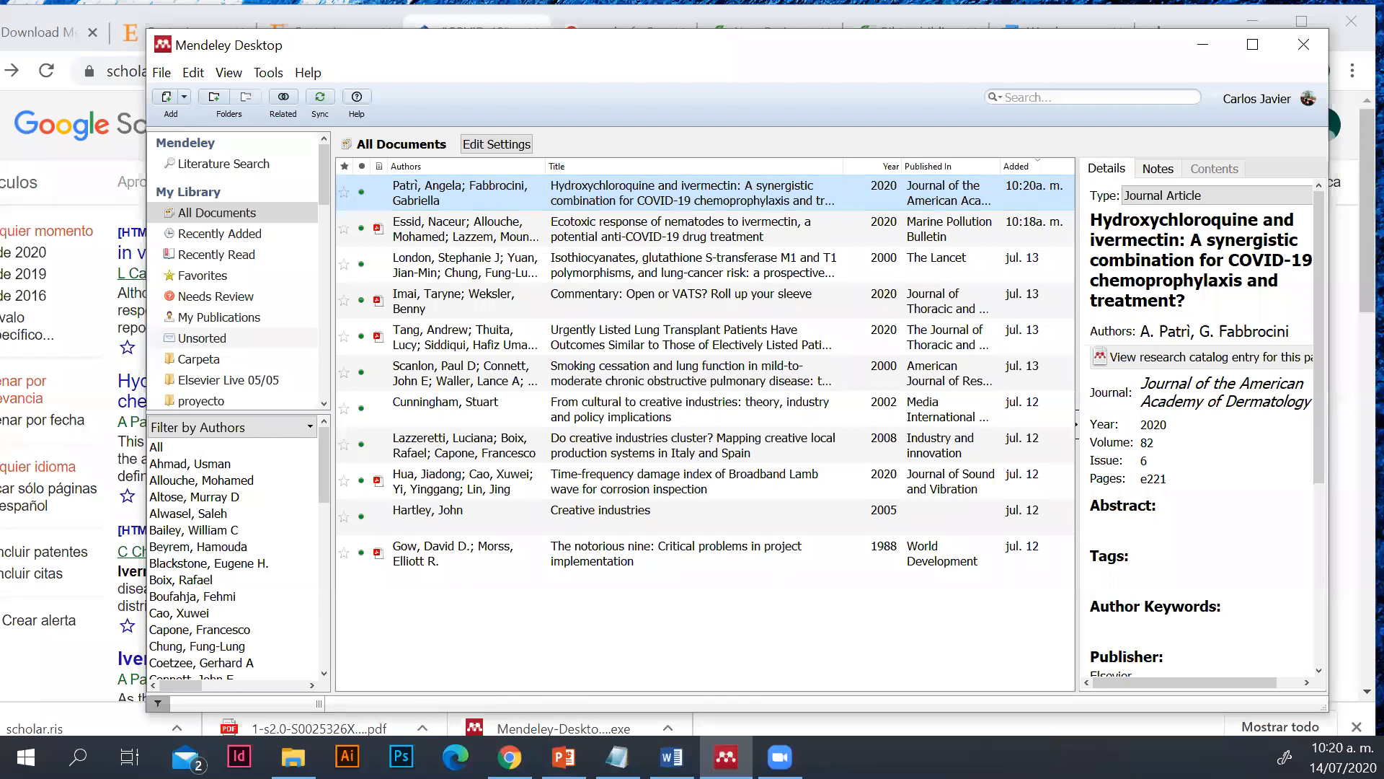
click(1201, 44)
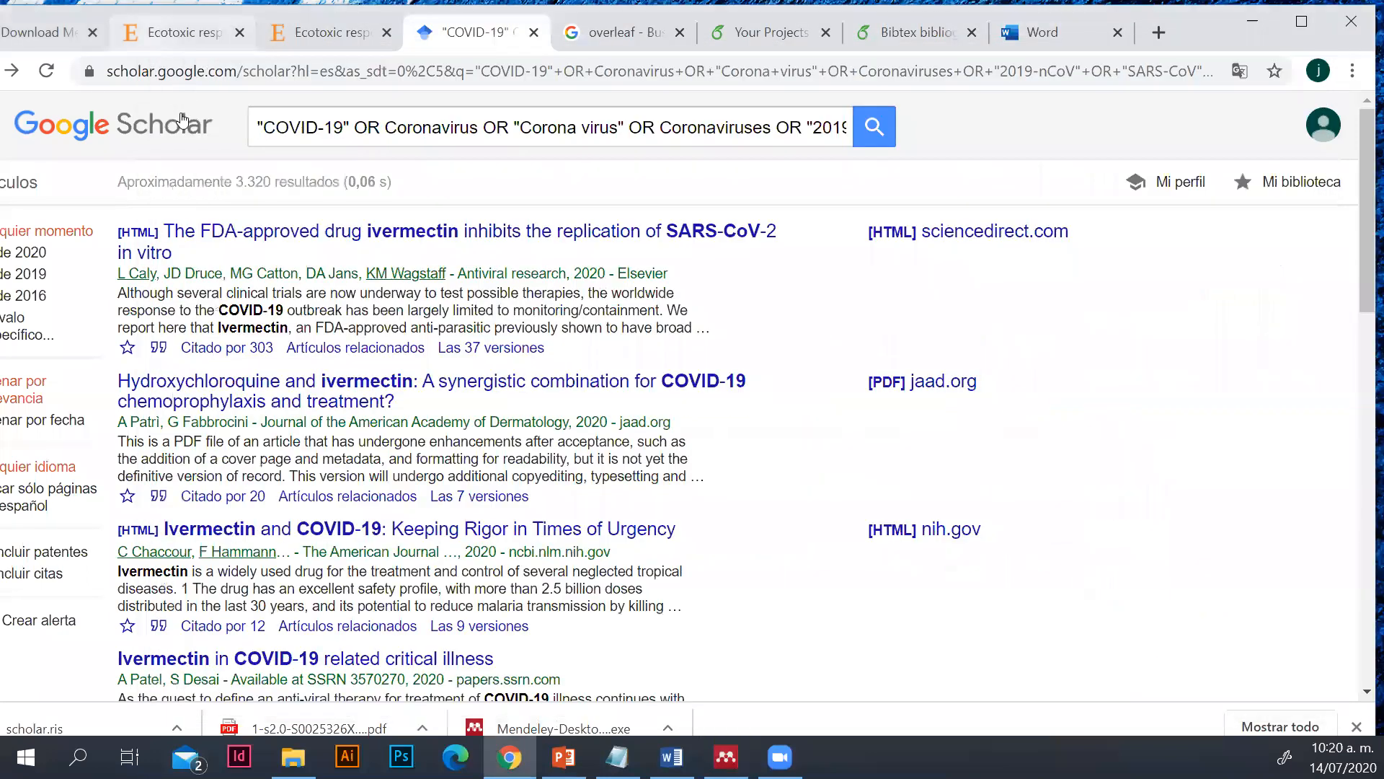
Open the Web Importer information page from the tools and add-ons section of the Mendeley download page
click(48, 39)
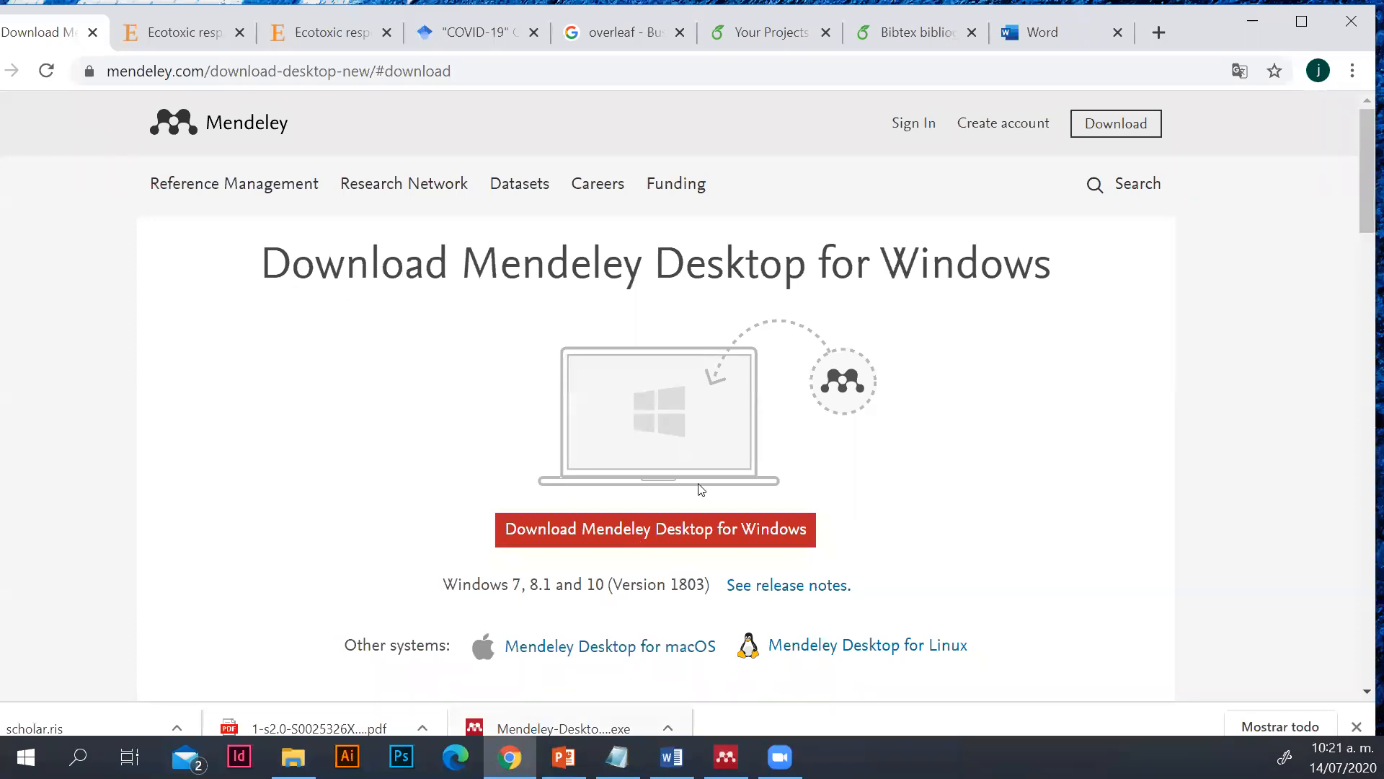
scroll(911, 598, down, 5)
scroll(911, 610, down, 8)
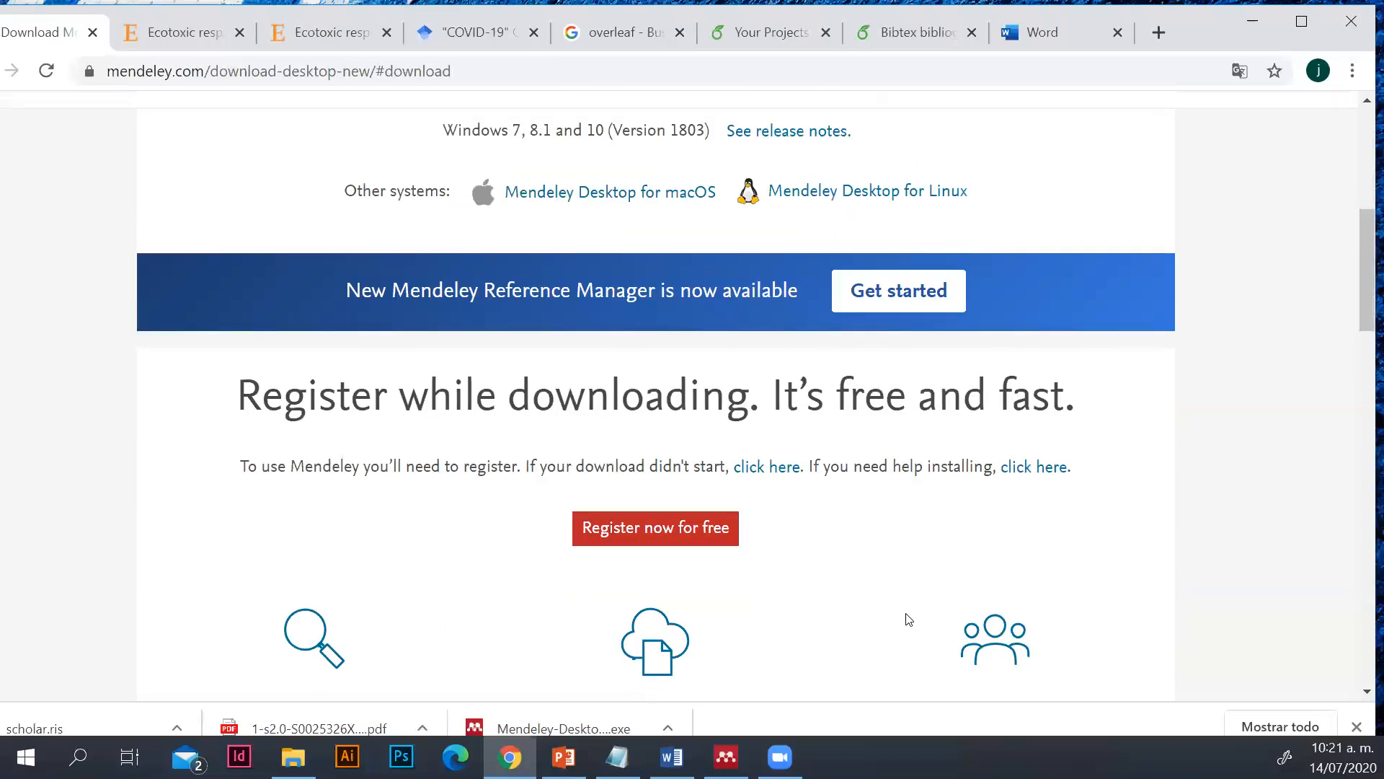
scroll(905, 628, down, 1)
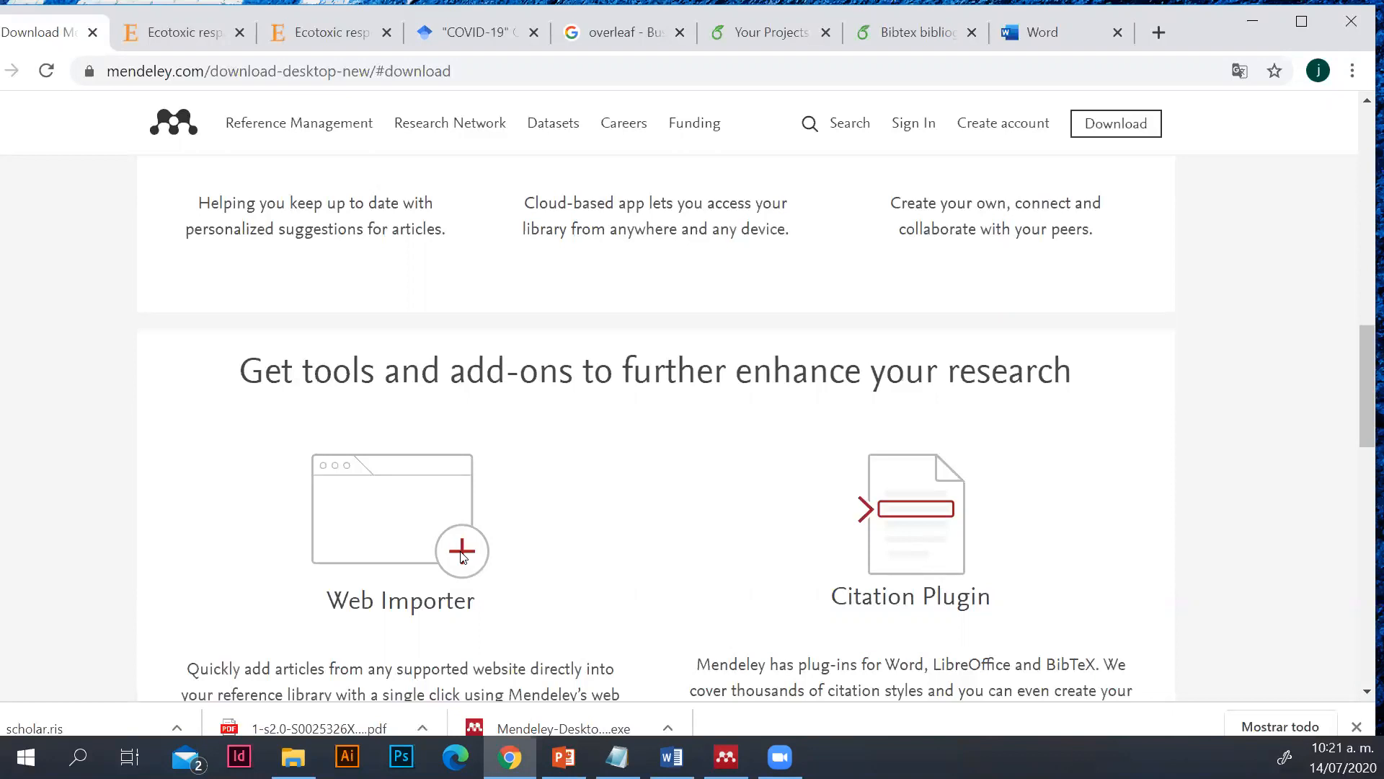
scroll(468, 564, down, 3)
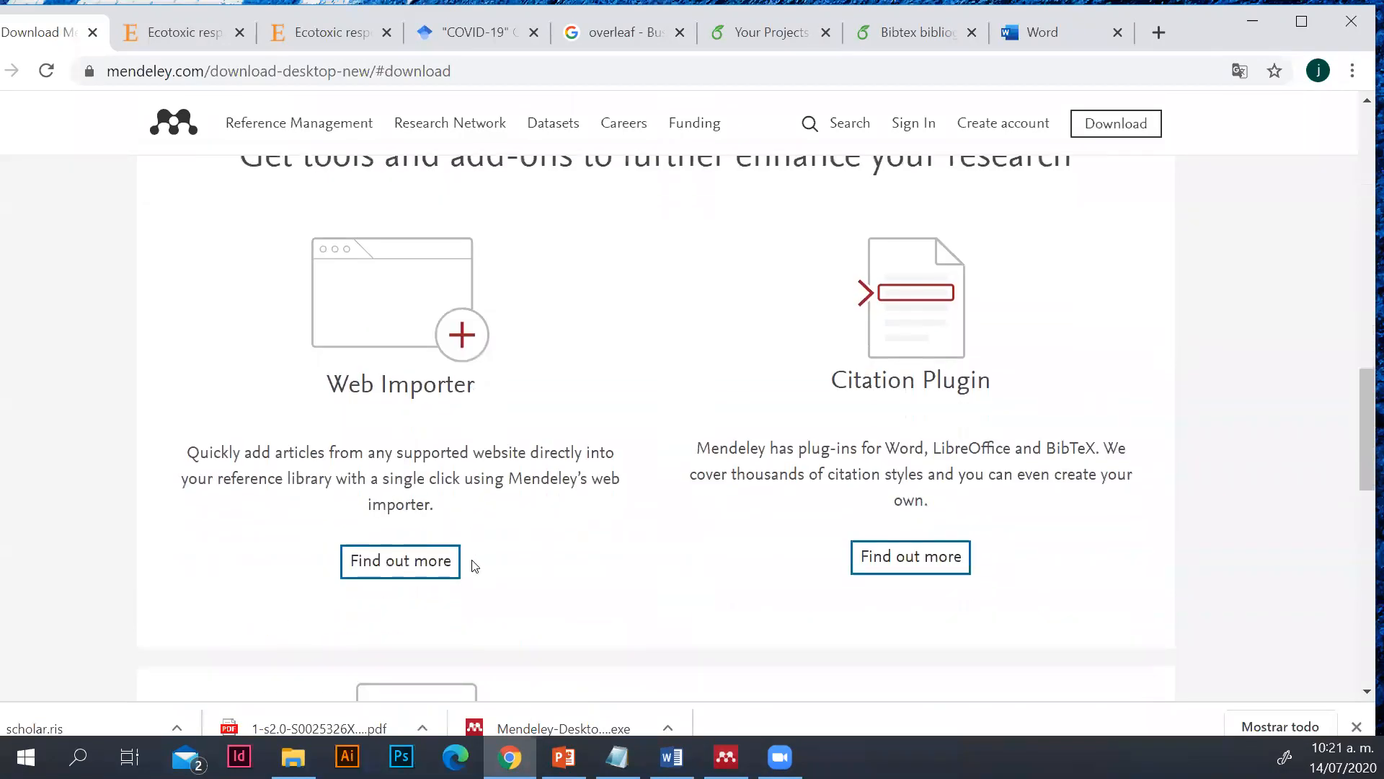
click(382, 570)
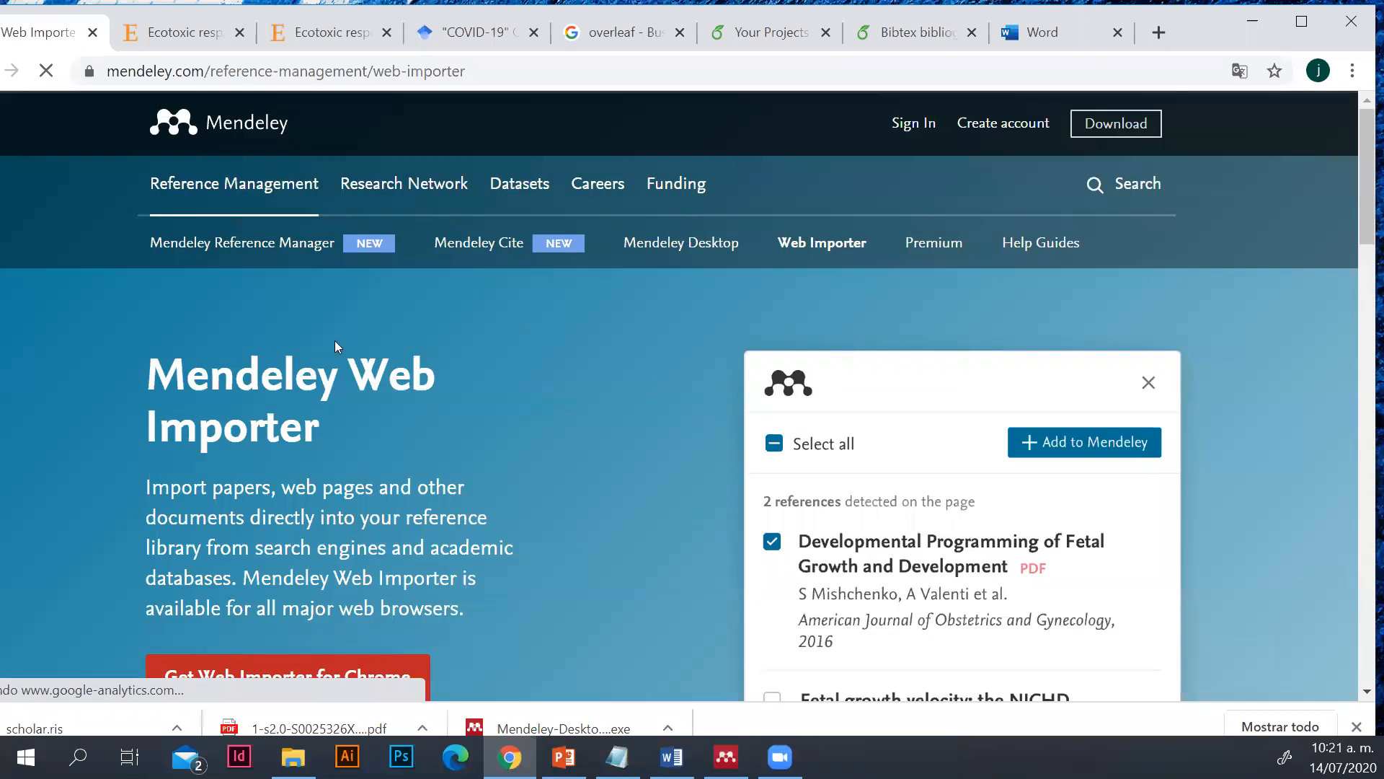
Install the Mendeley Web Importer extension from the Chrome Web Store and dismiss the sync offer
scroll(623, 514, down, 1)
scroll(622, 528, up, 1)
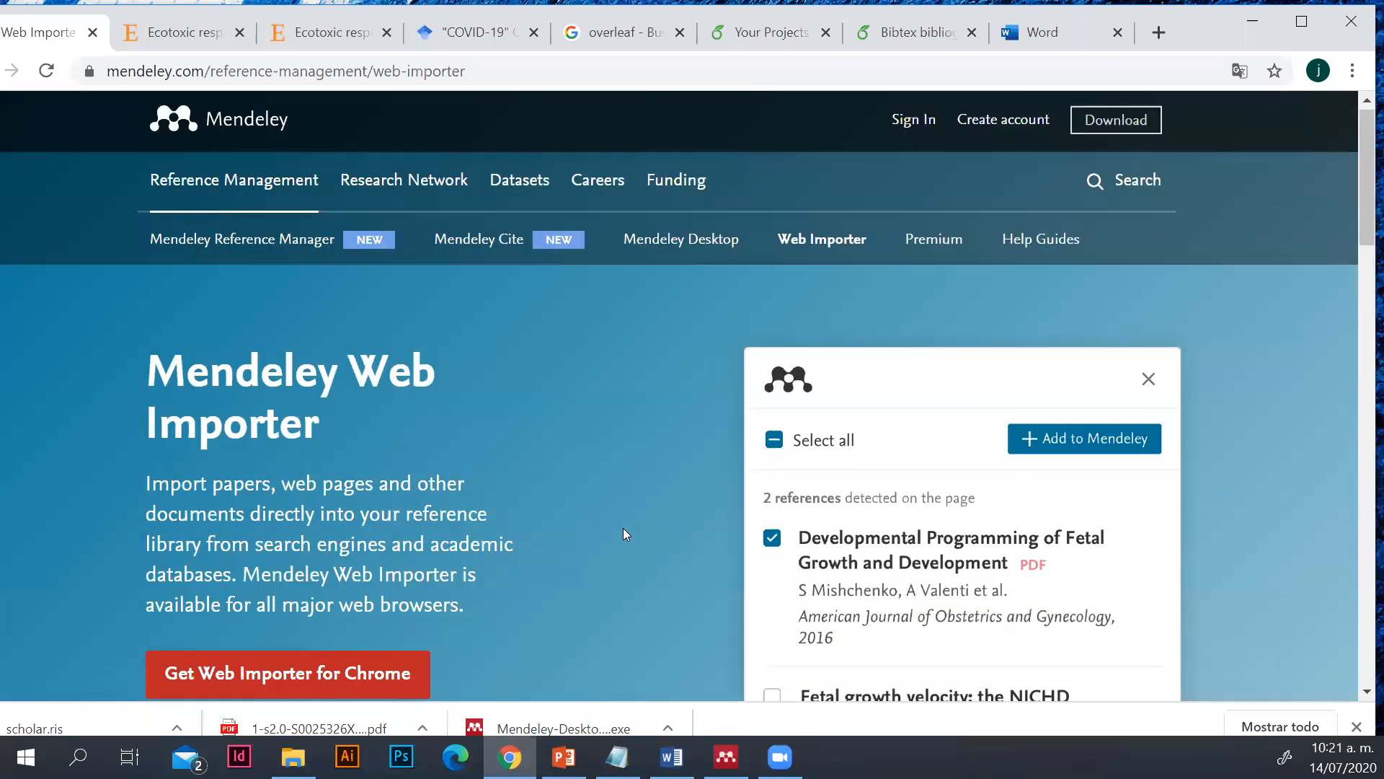
scroll(526, 386, down, 1)
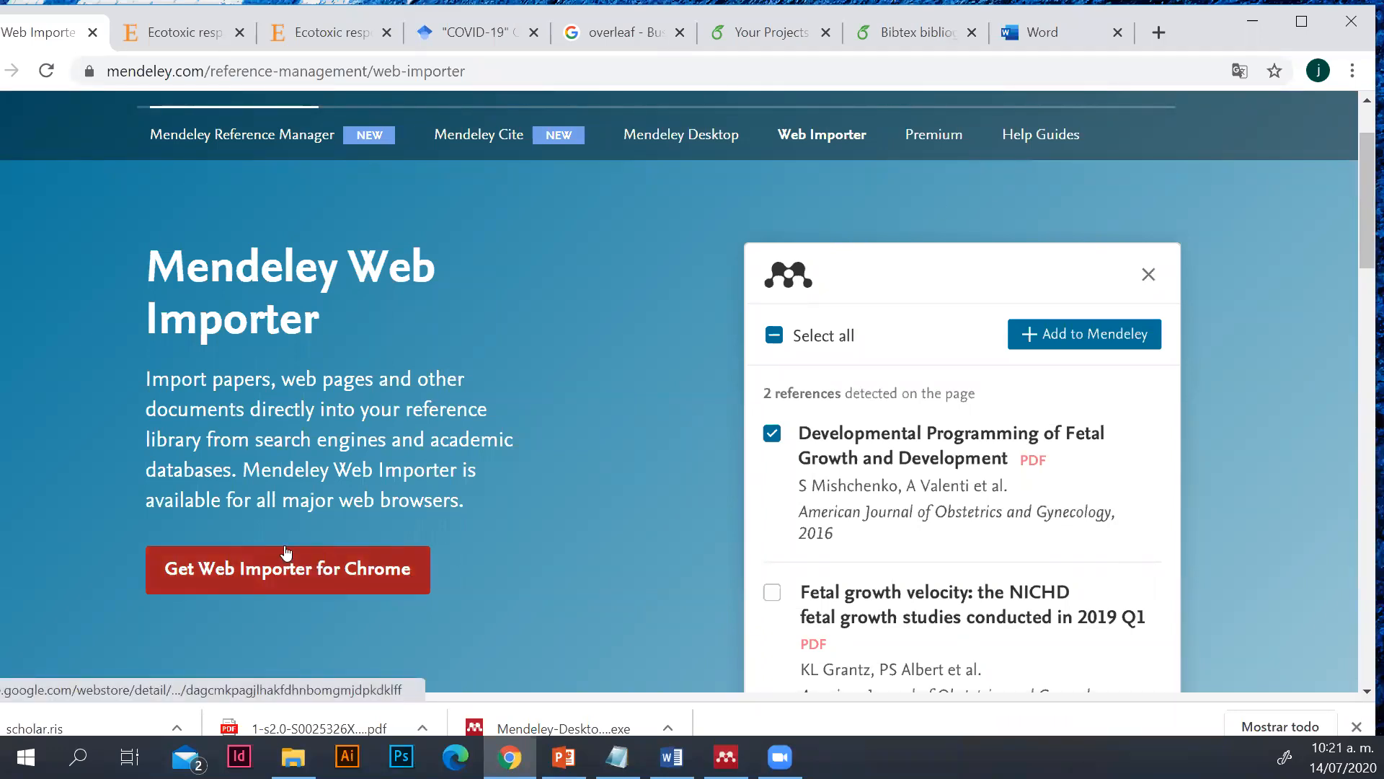
click(218, 573)
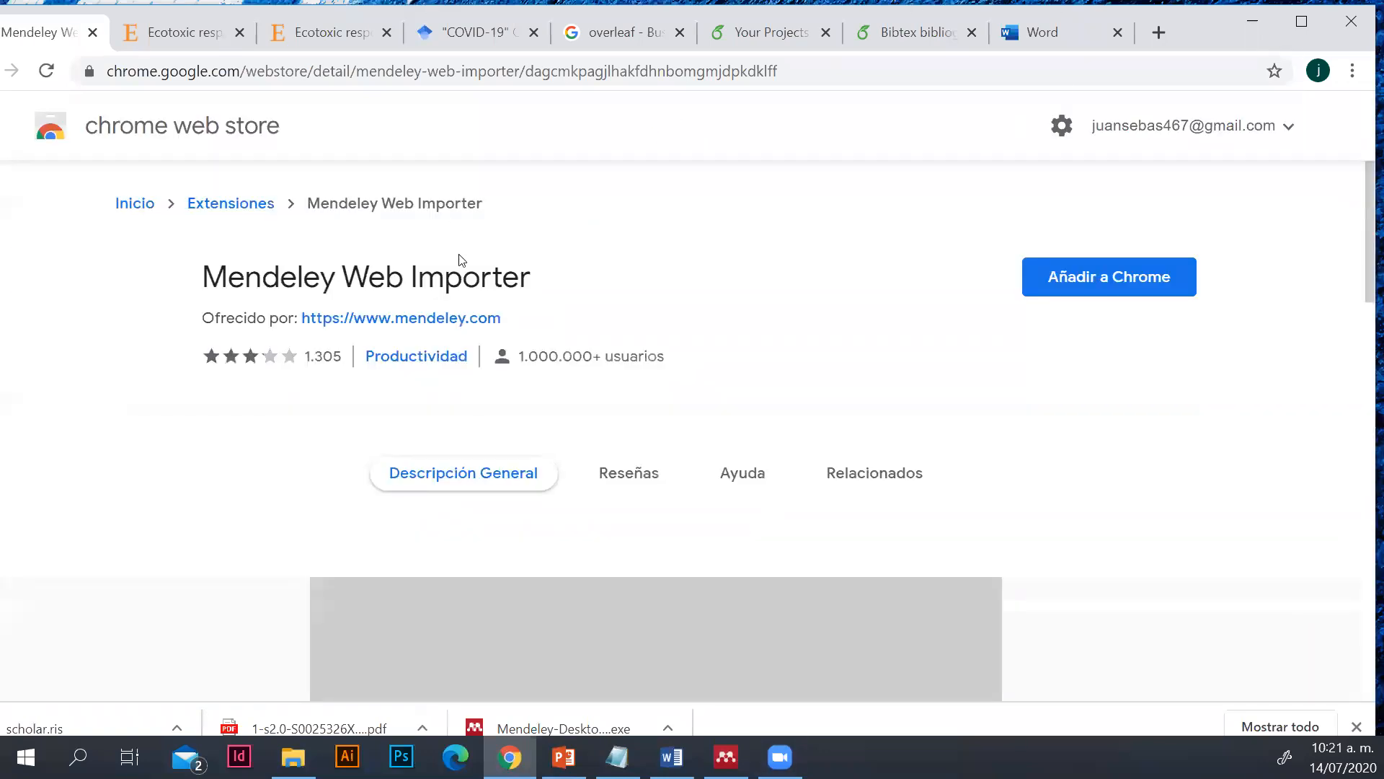
click(1104, 277)
click(1102, 278)
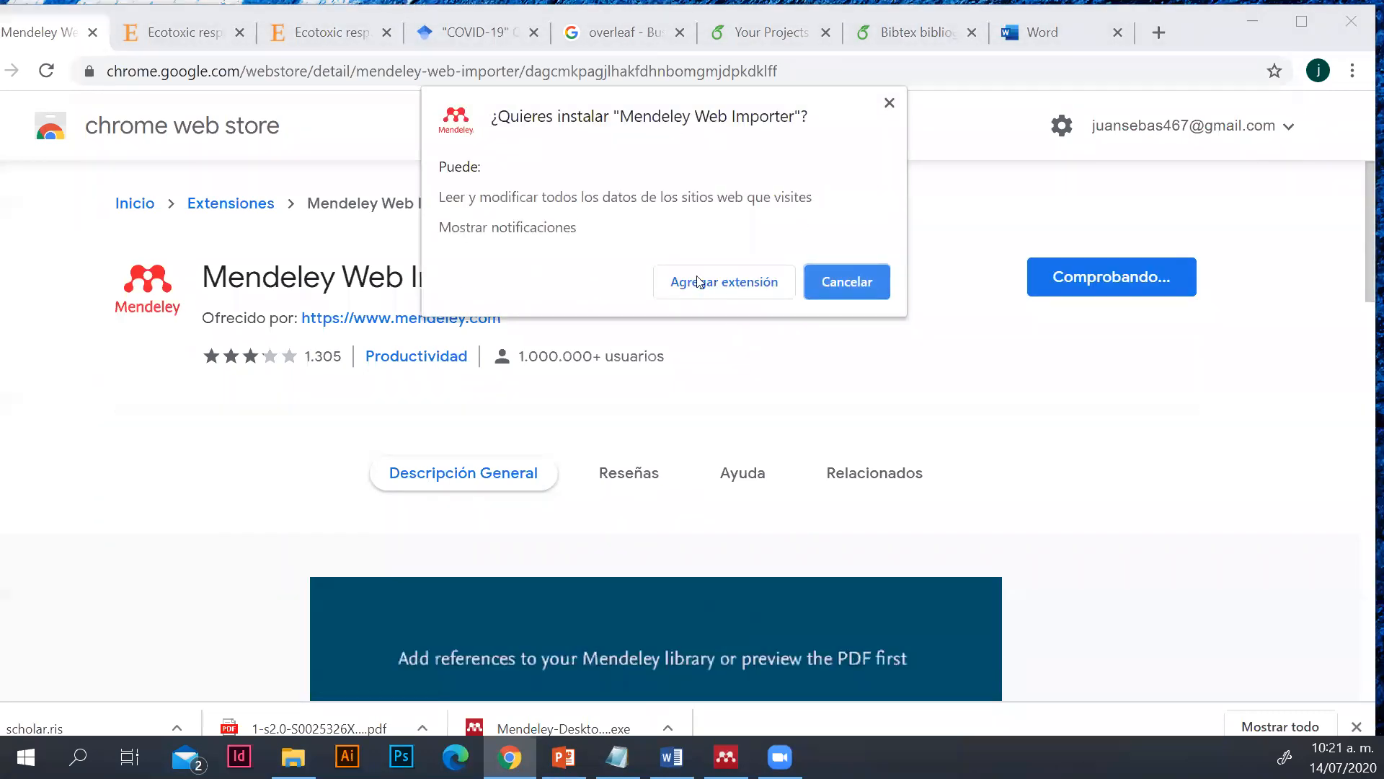
click(733, 283)
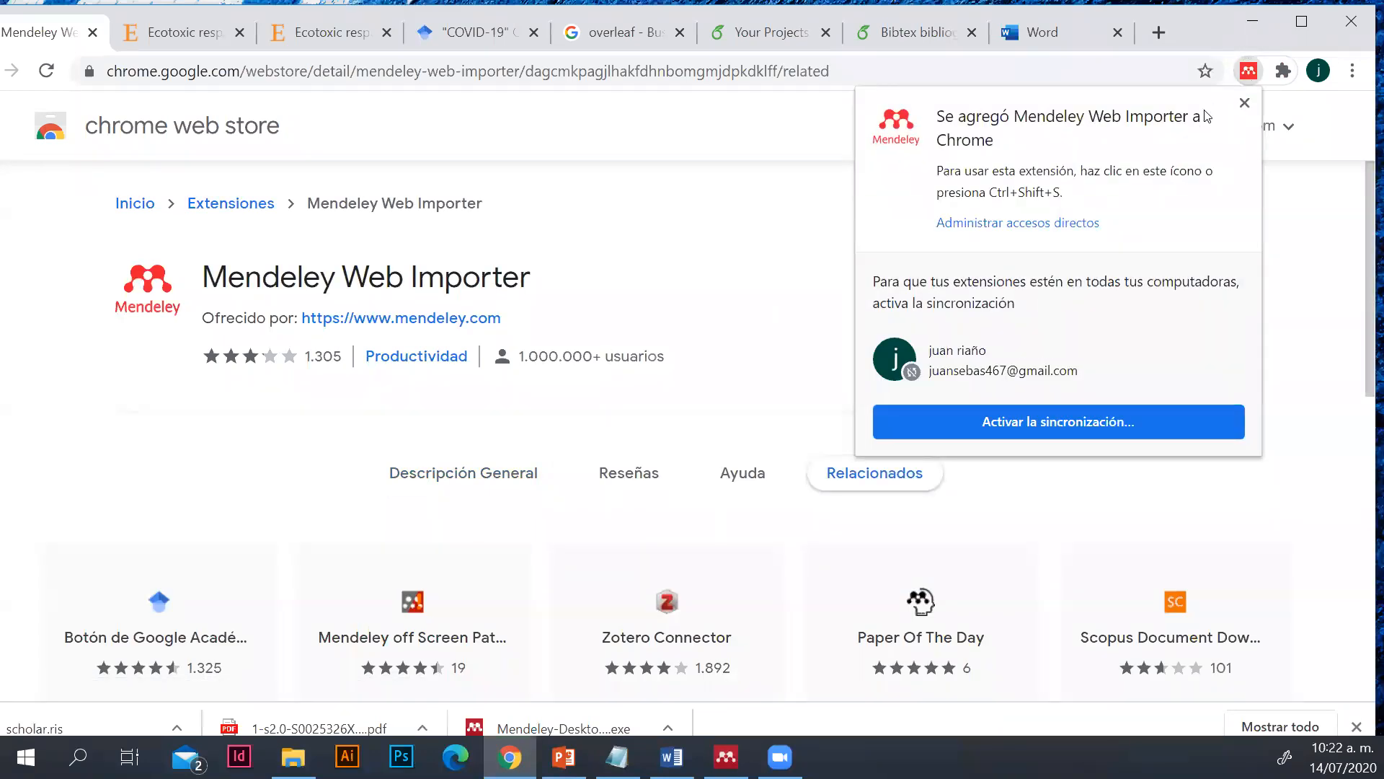
click(1243, 104)
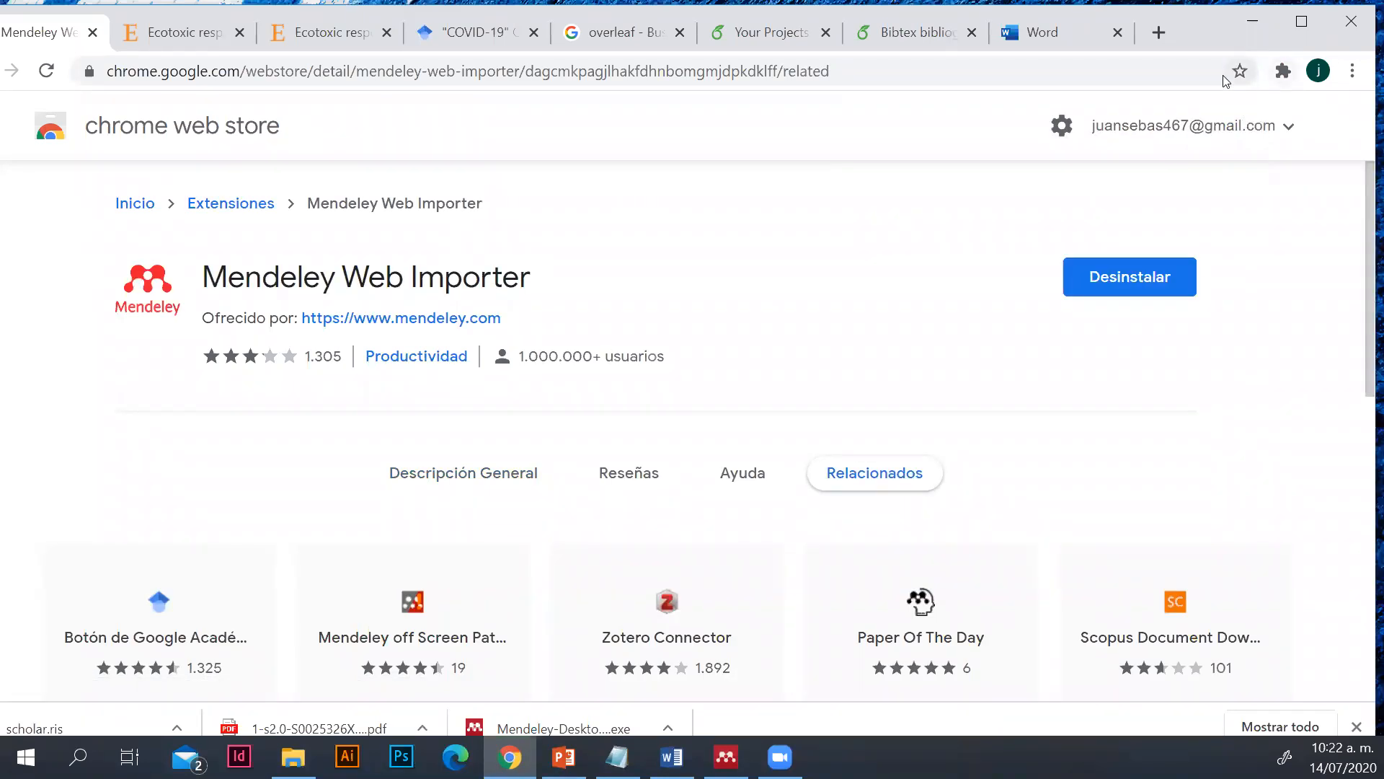
Pin the Mendeley Web Importer extension to the browser toolbar and close the extensions list
click(1283, 70)
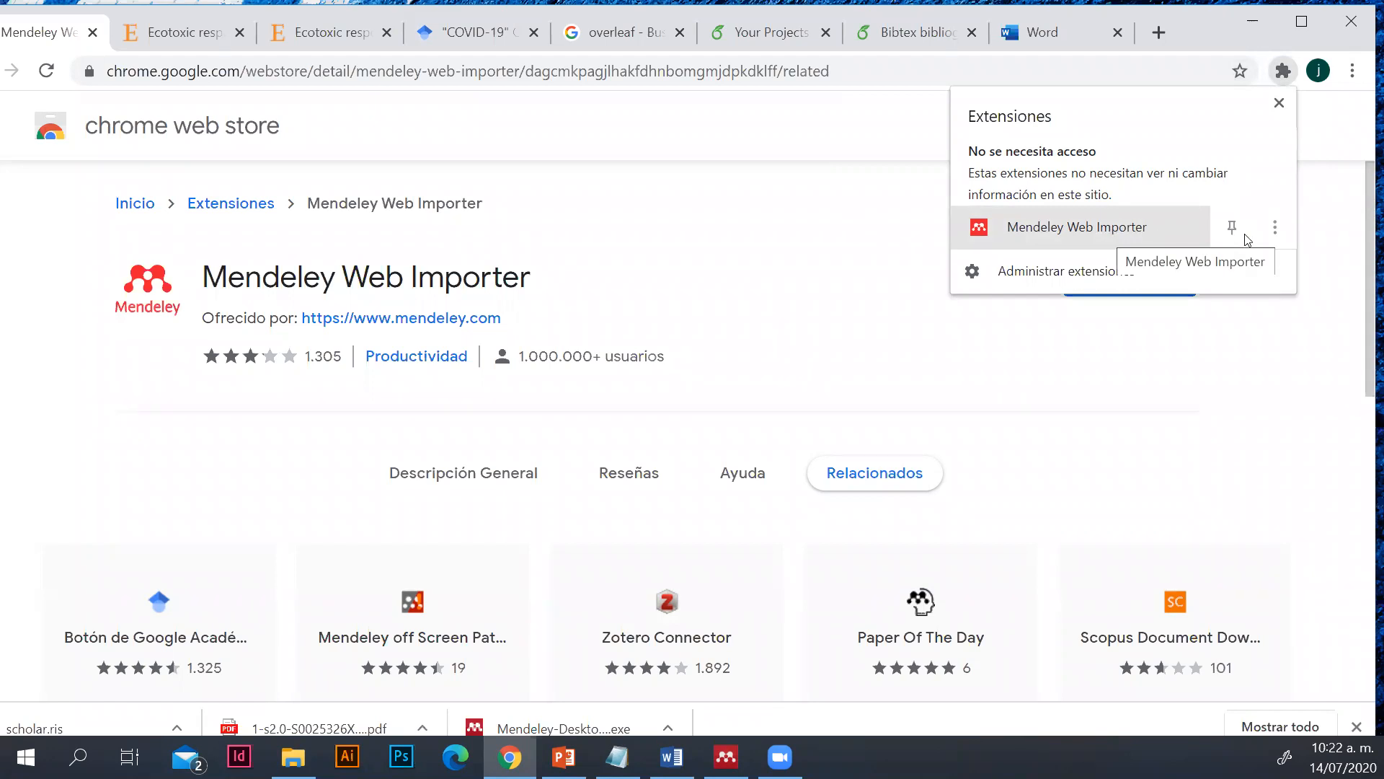
click(1233, 225)
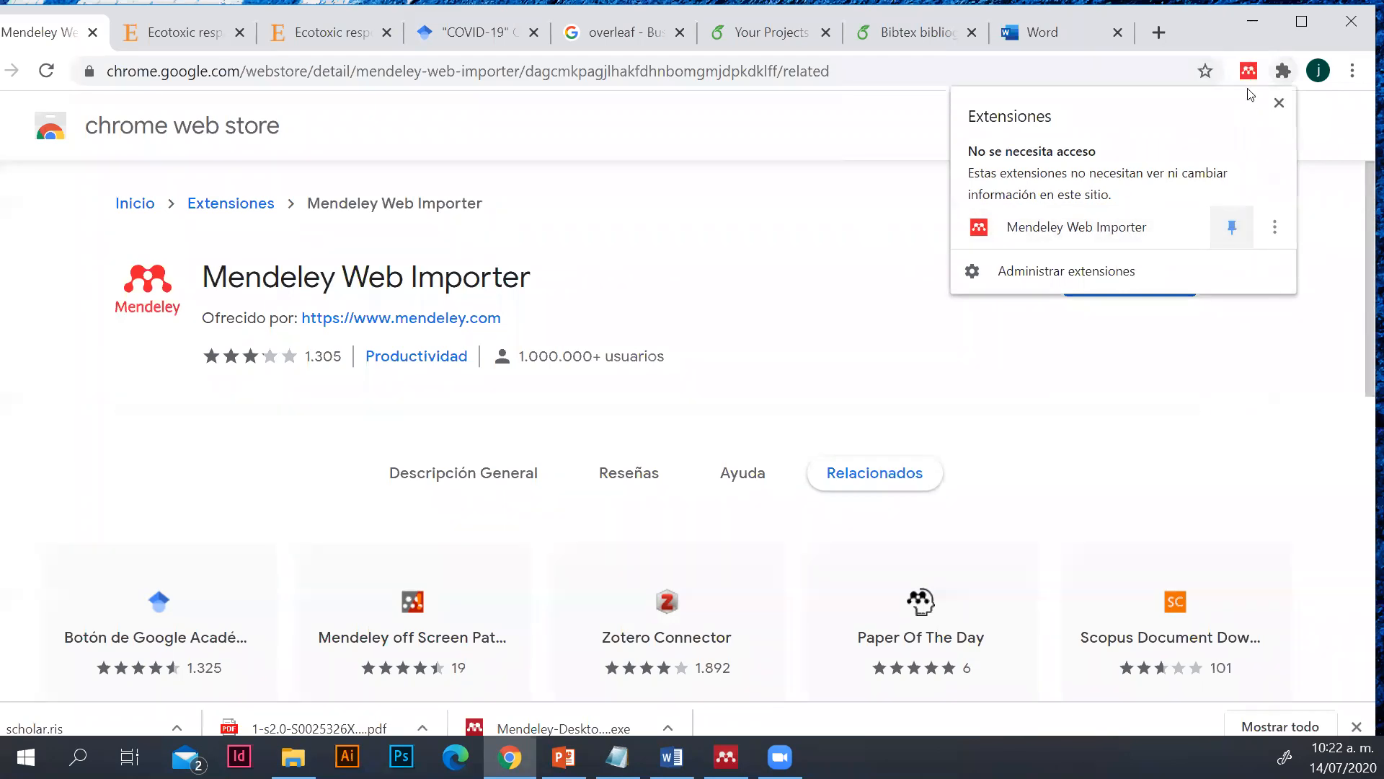
click(1258, 437)
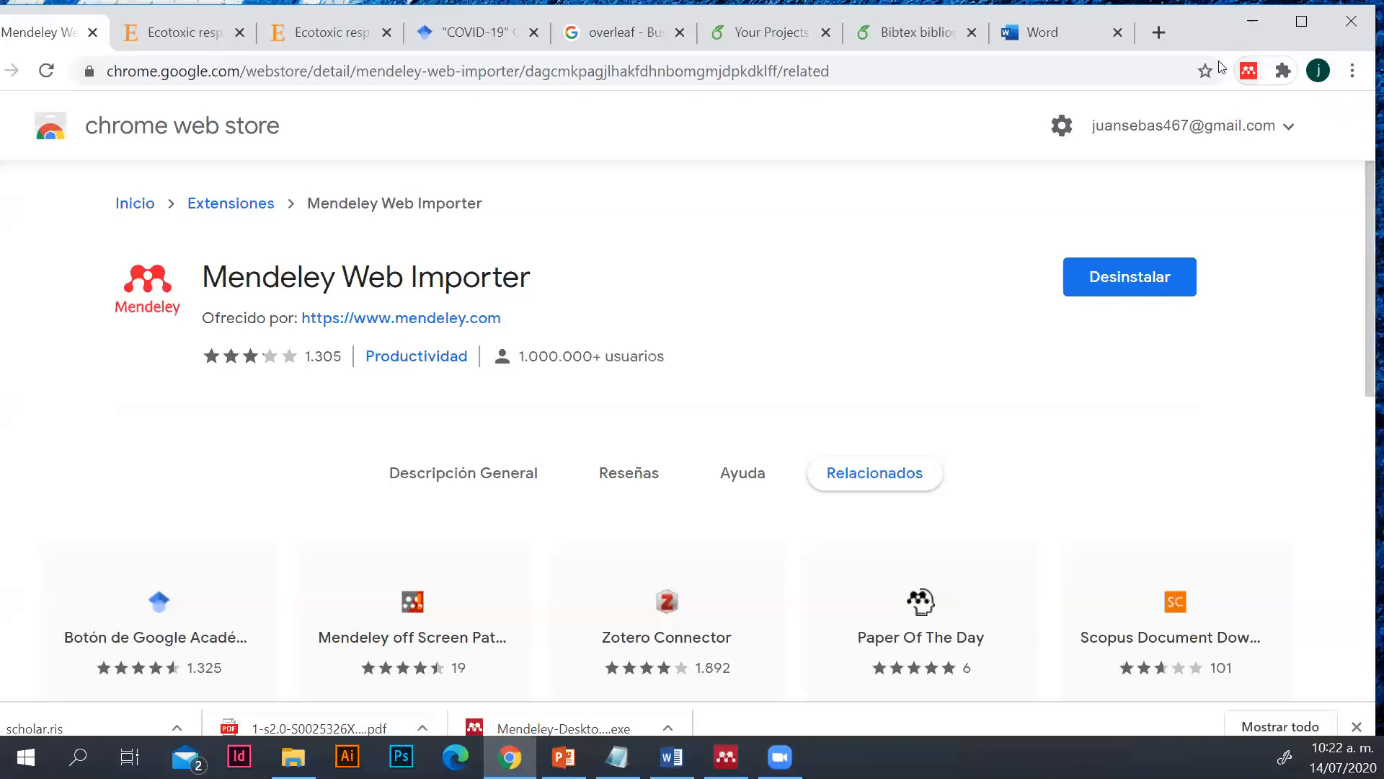
From the Google Scholar results, open the nih.gov article "Ivermectin and COVID-19: a report in Antiviral Research"
click(493, 32)
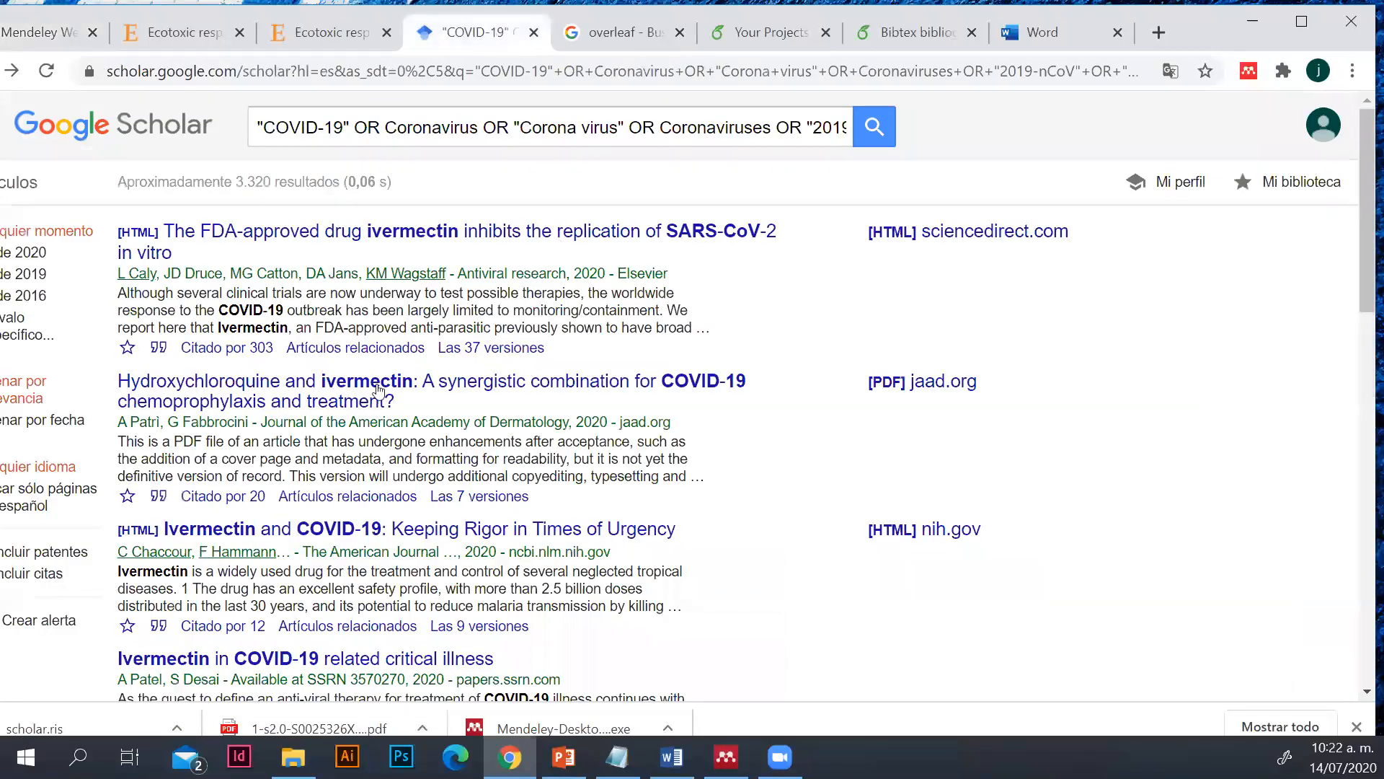
scroll(433, 404, down, 1)
scroll(491, 492, down, 2)
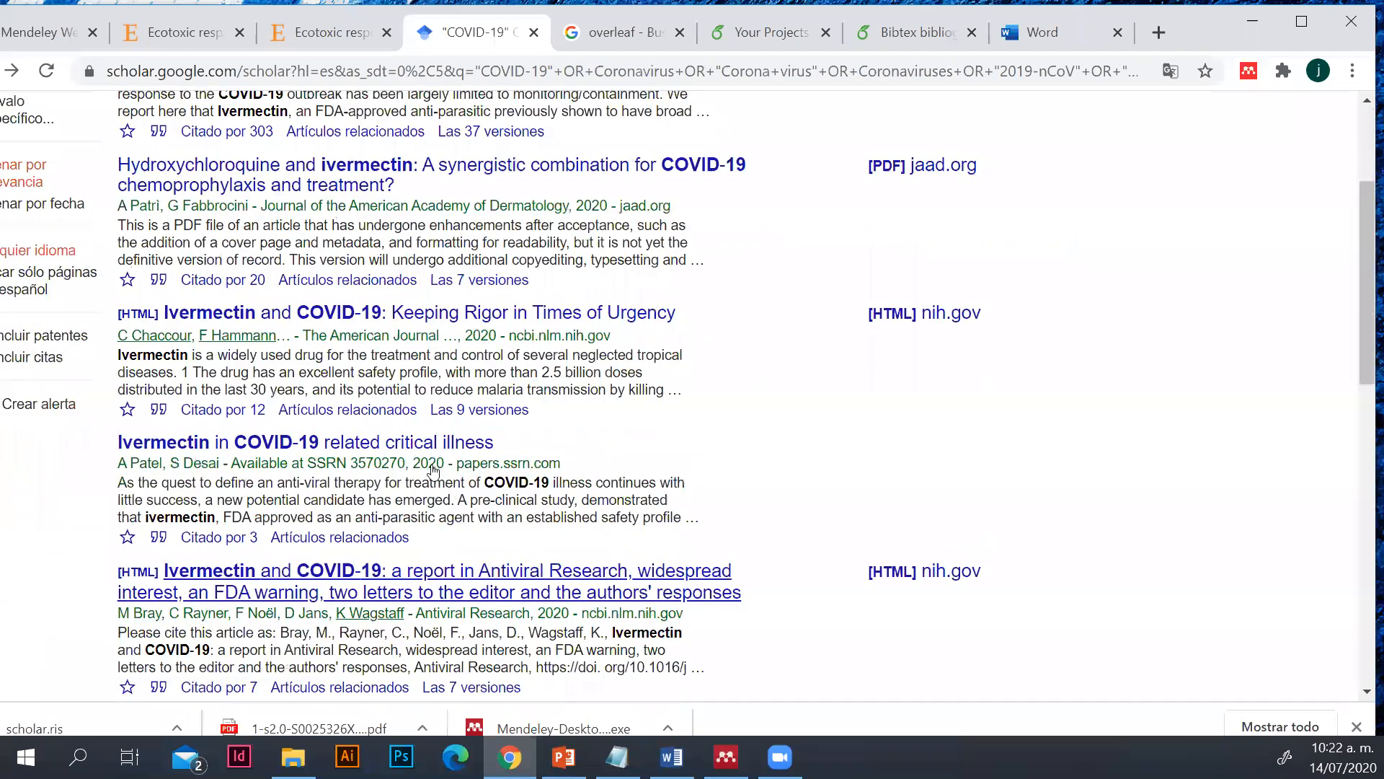
scroll(435, 471, down, 2)
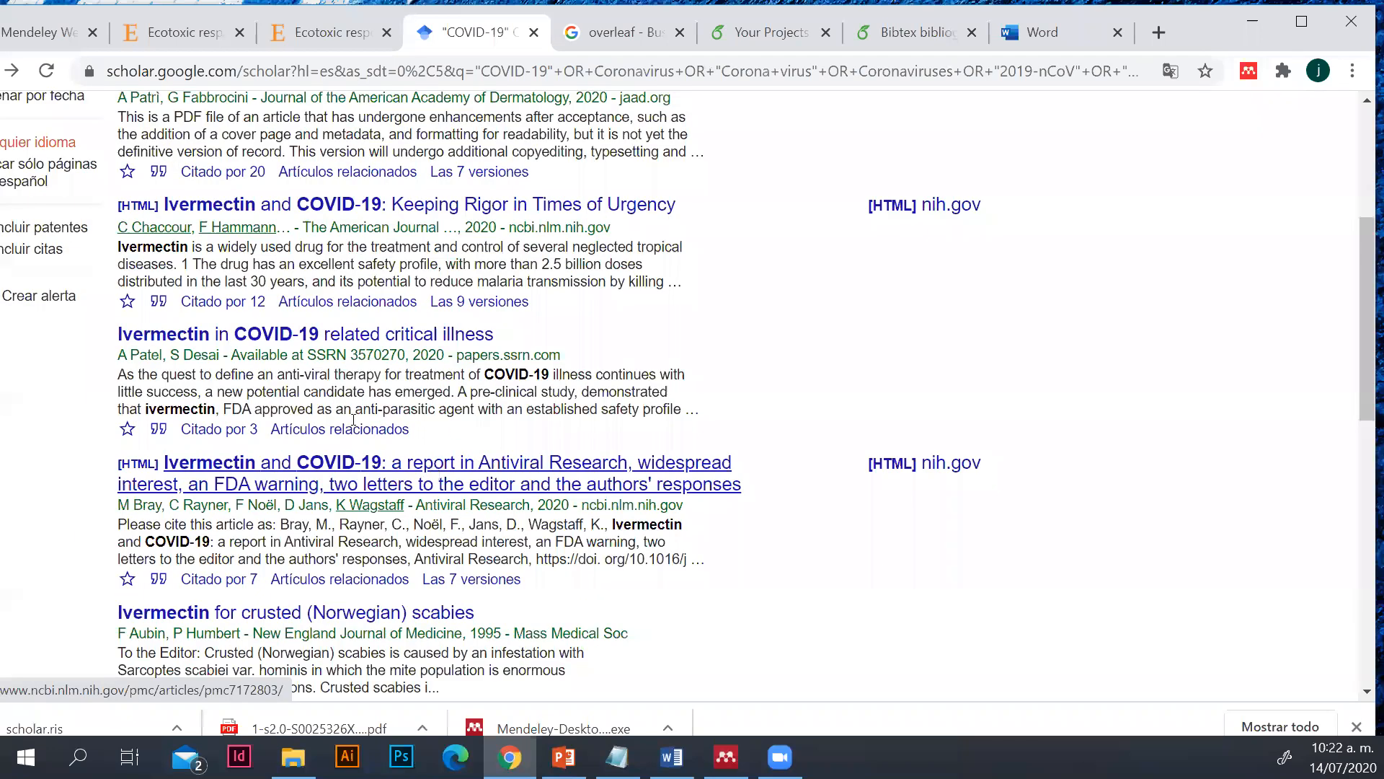
click(431, 471)
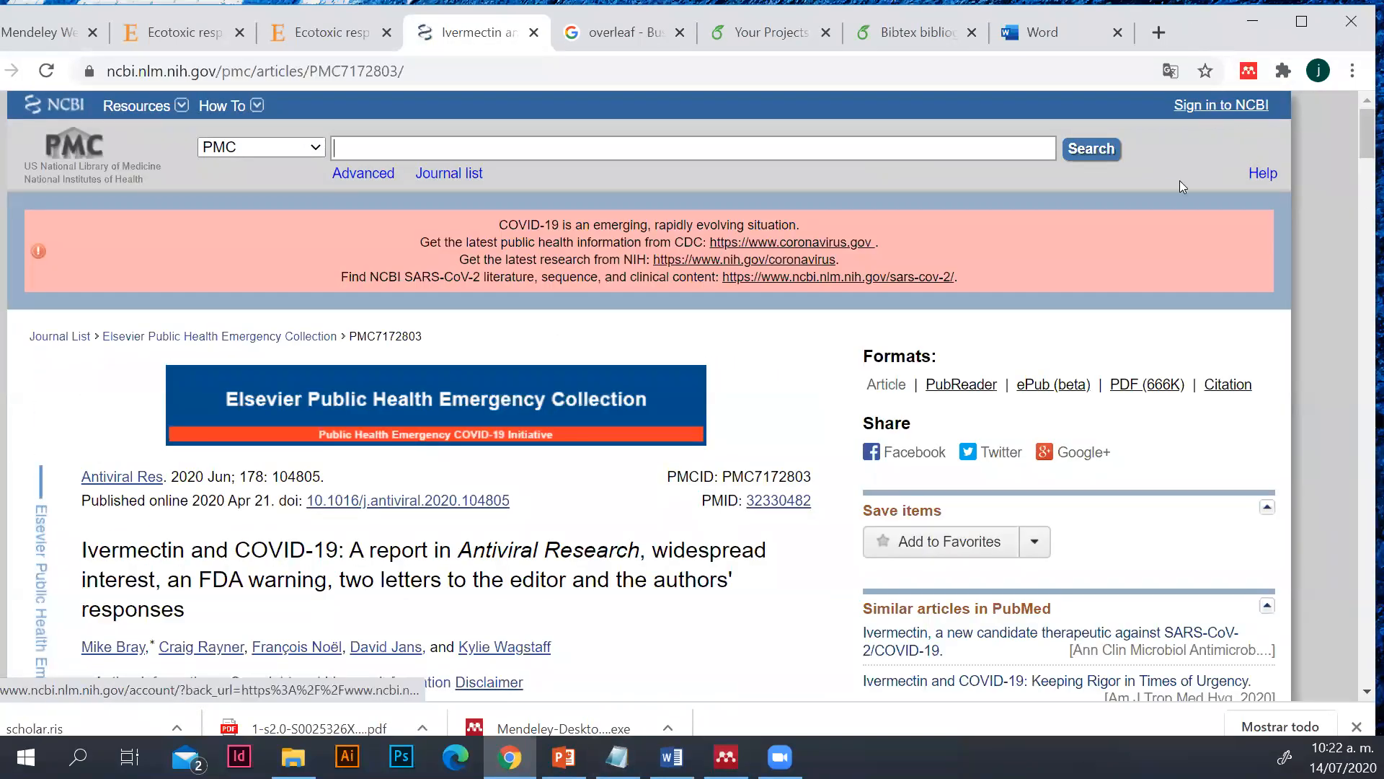
Check the document list in Mendeley Desktop, then return to Chrome and skim the opened article page
click(725, 756)
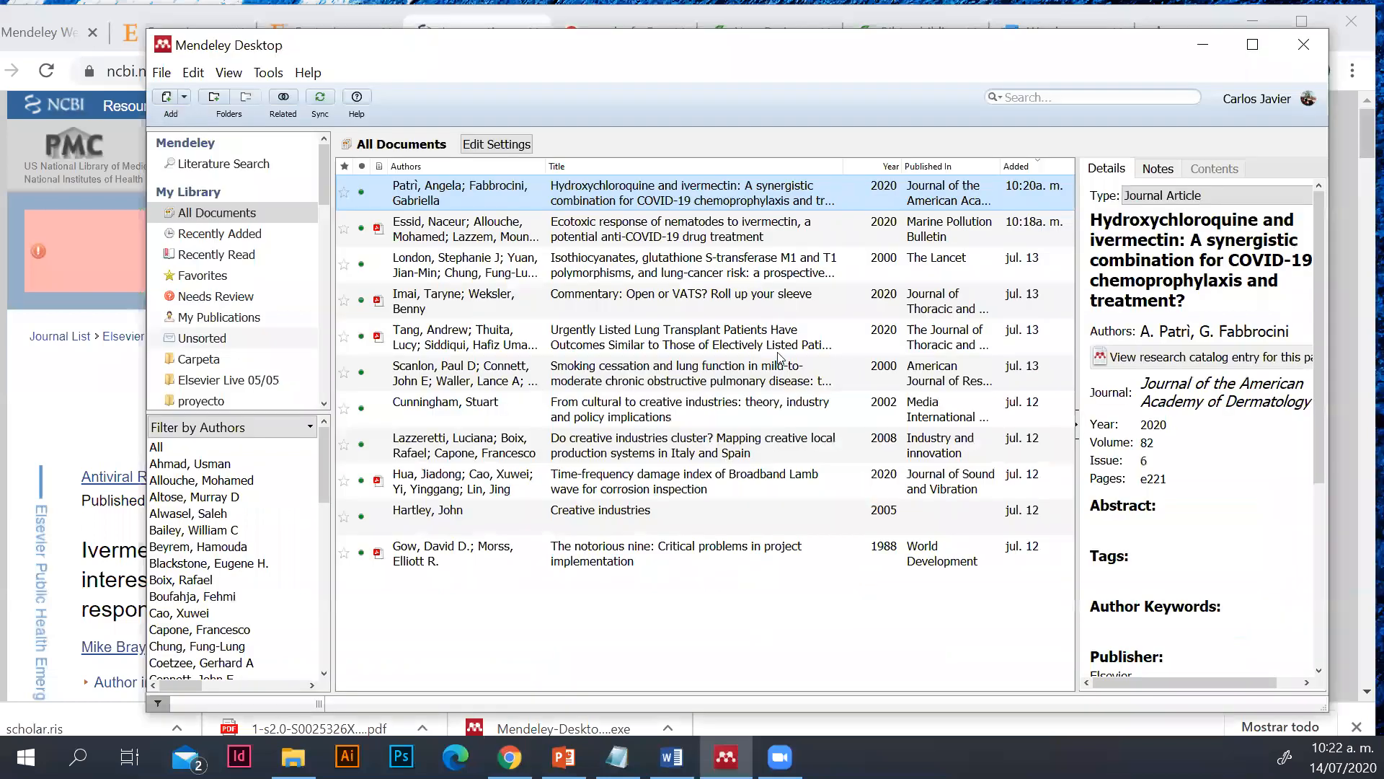
click(1203, 46)
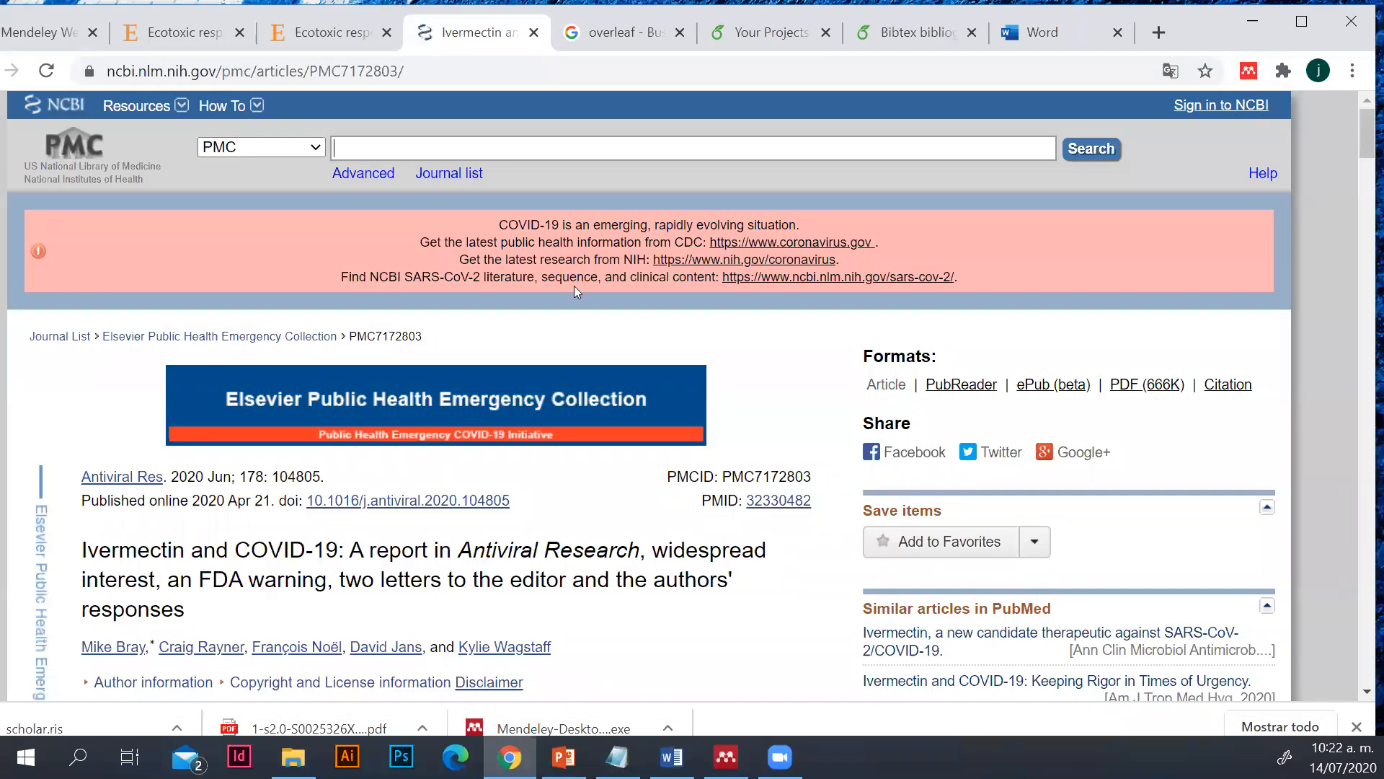
scroll(581, 355, down, 3)
scroll(525, 564, down, 3)
scroll(422, 322, up, 3)
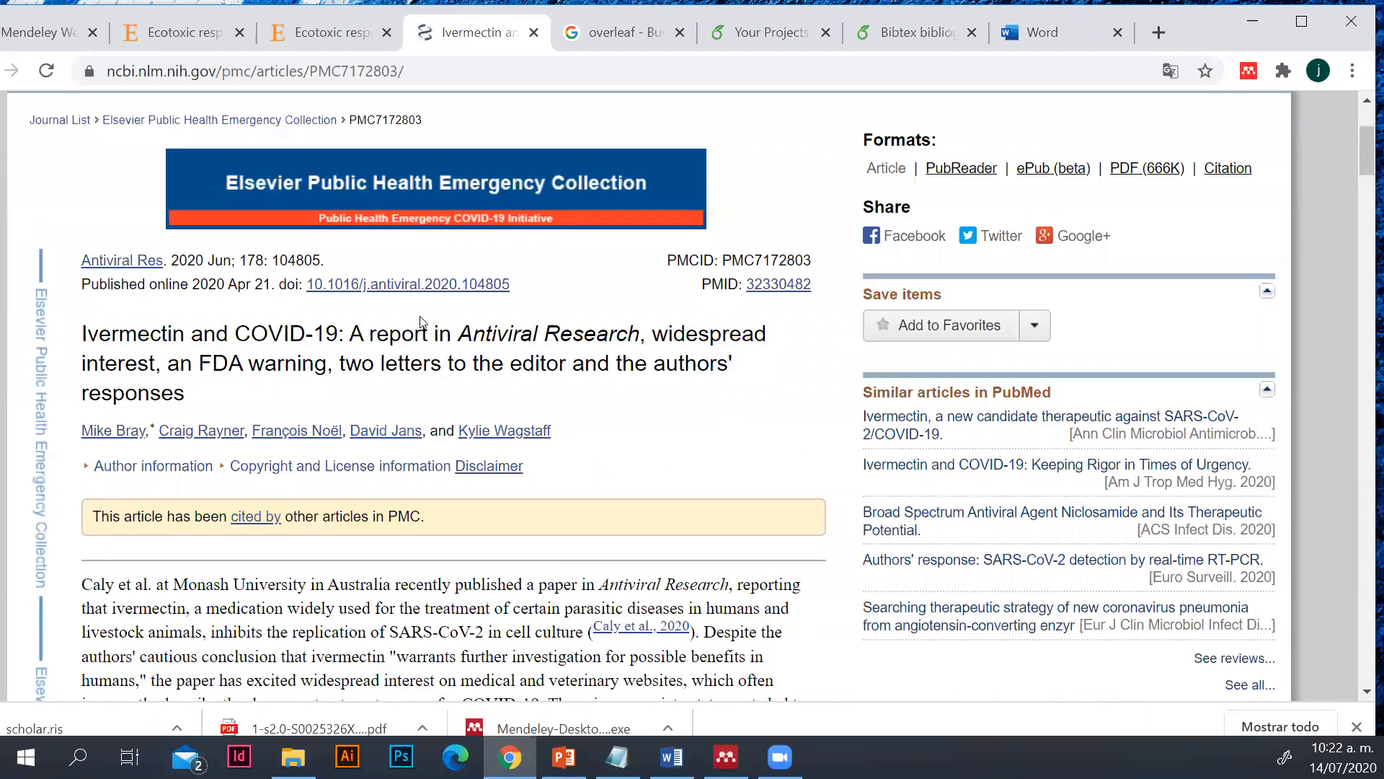
scroll(1278, 216, up, 3)
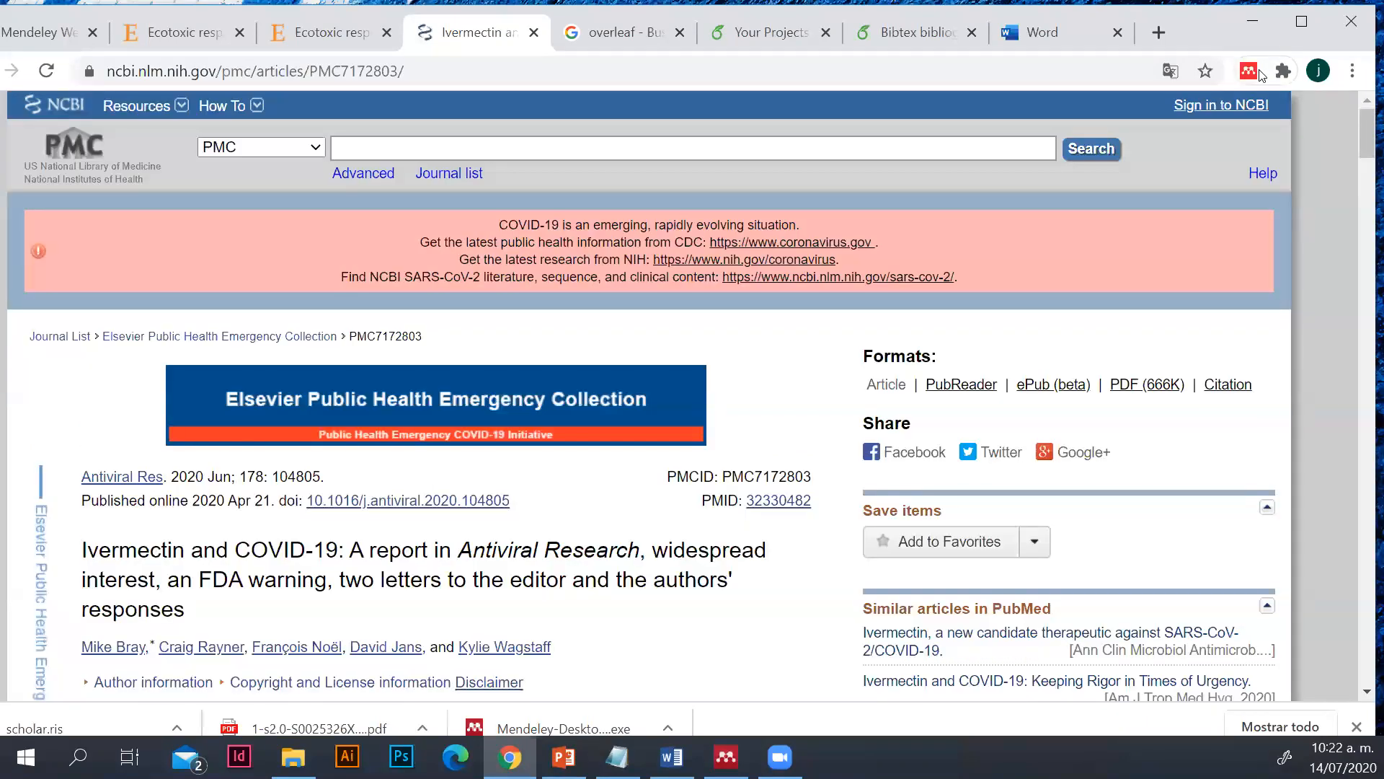
Open the Mendeley Web Importer on the article page, consent to its data use and sign in to the Mendeley account
click(1250, 71)
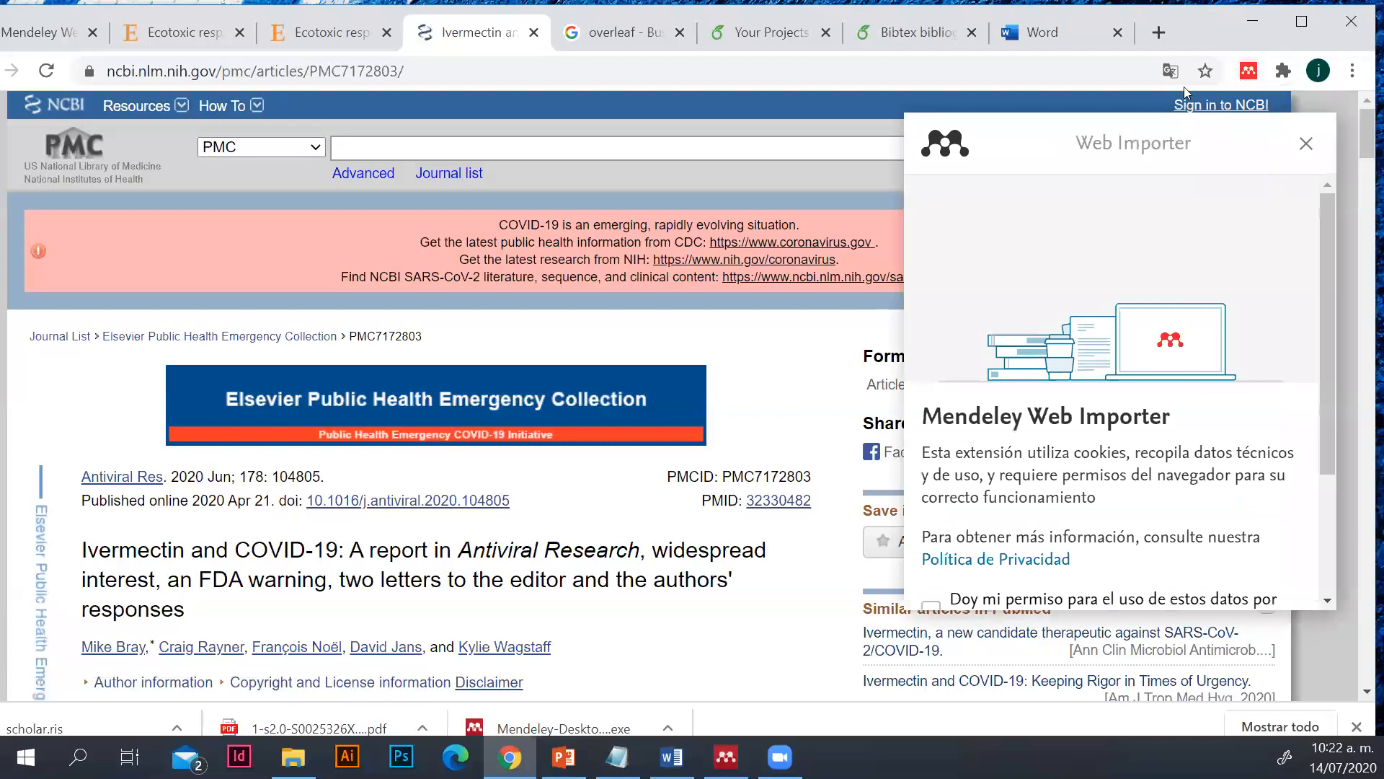
scroll(1113, 420, down, 3)
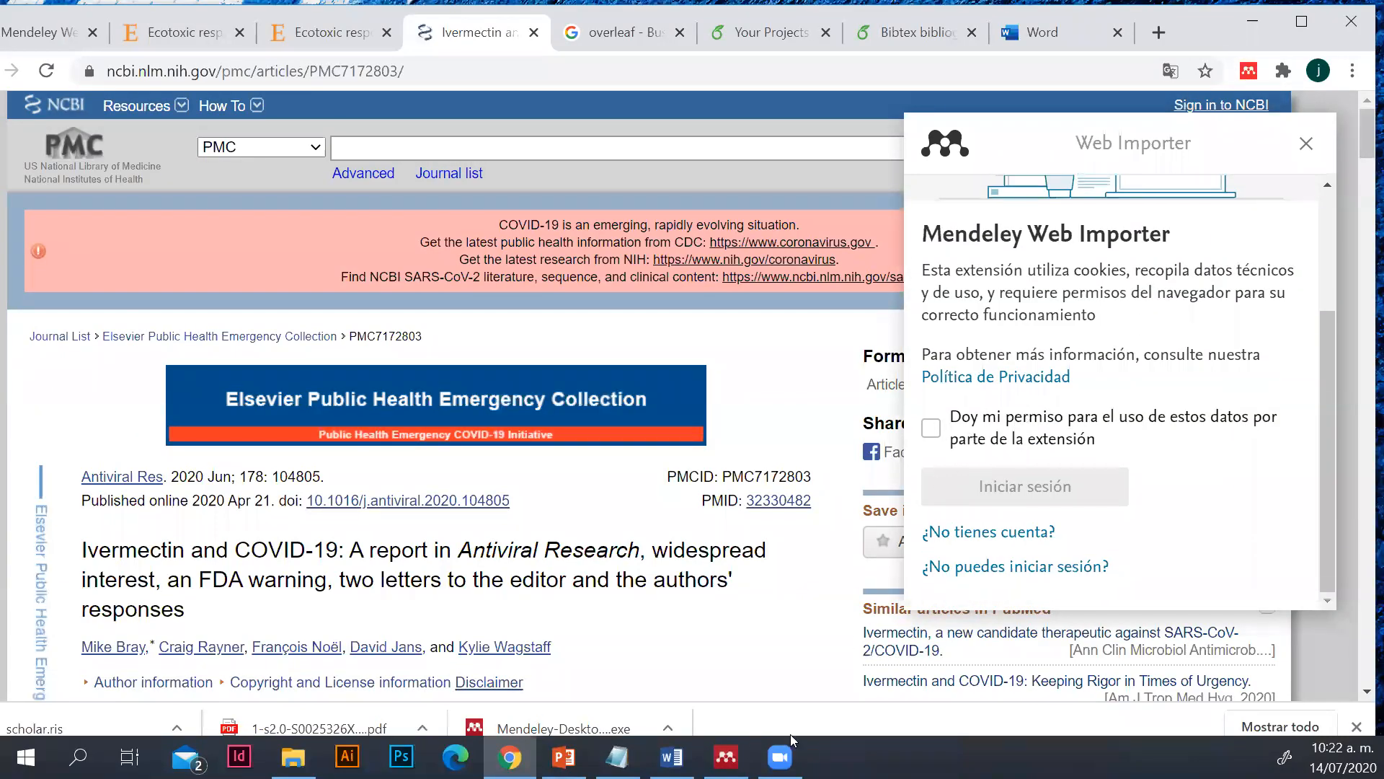
click(726, 757)
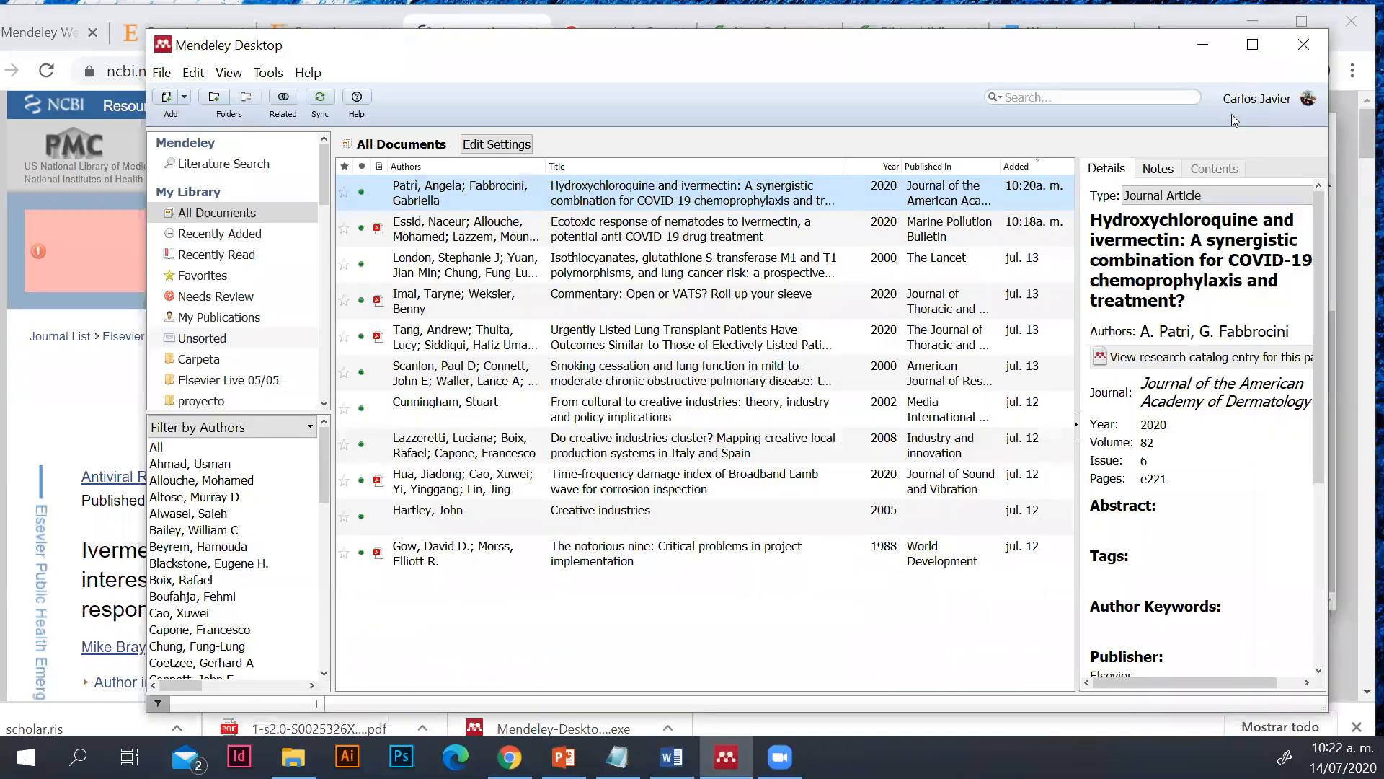
click(1203, 44)
click(1248, 70)
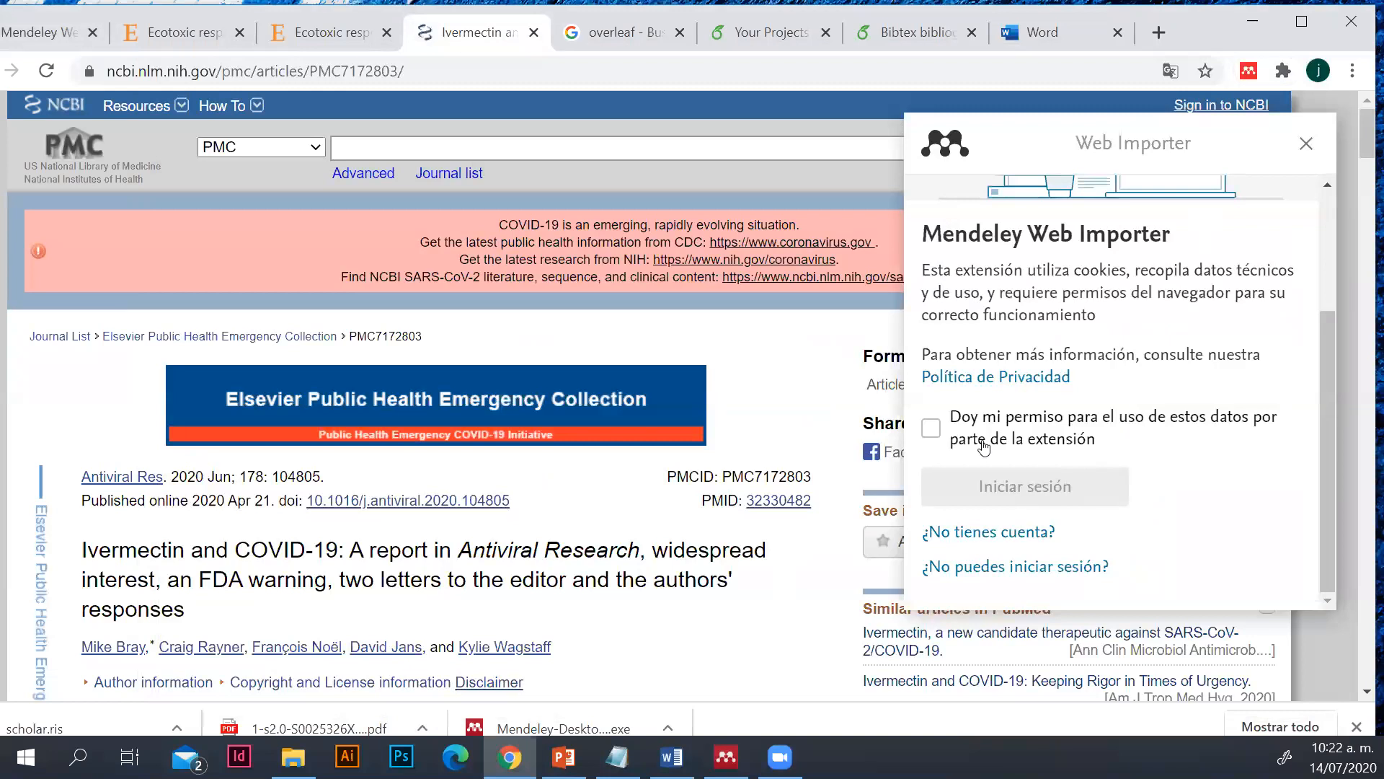
click(935, 431)
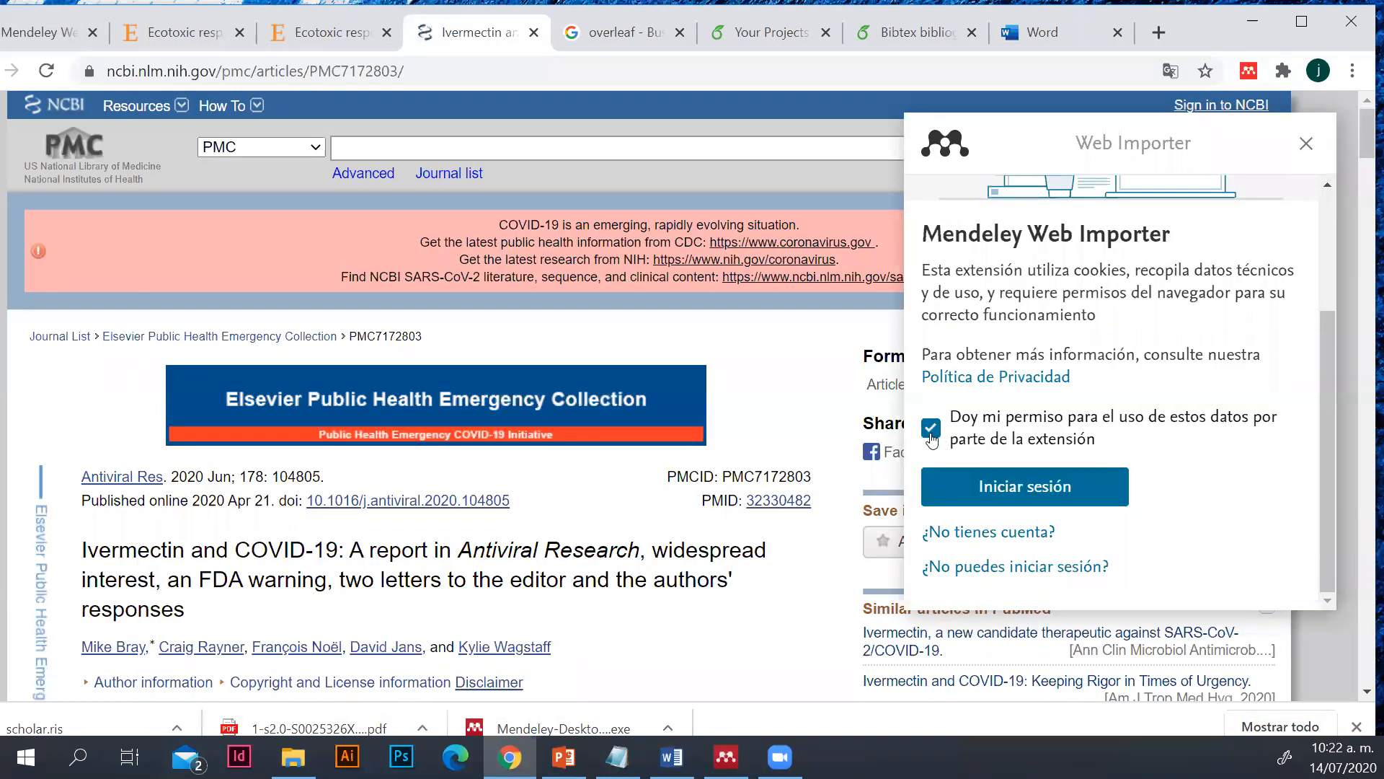
click(982, 492)
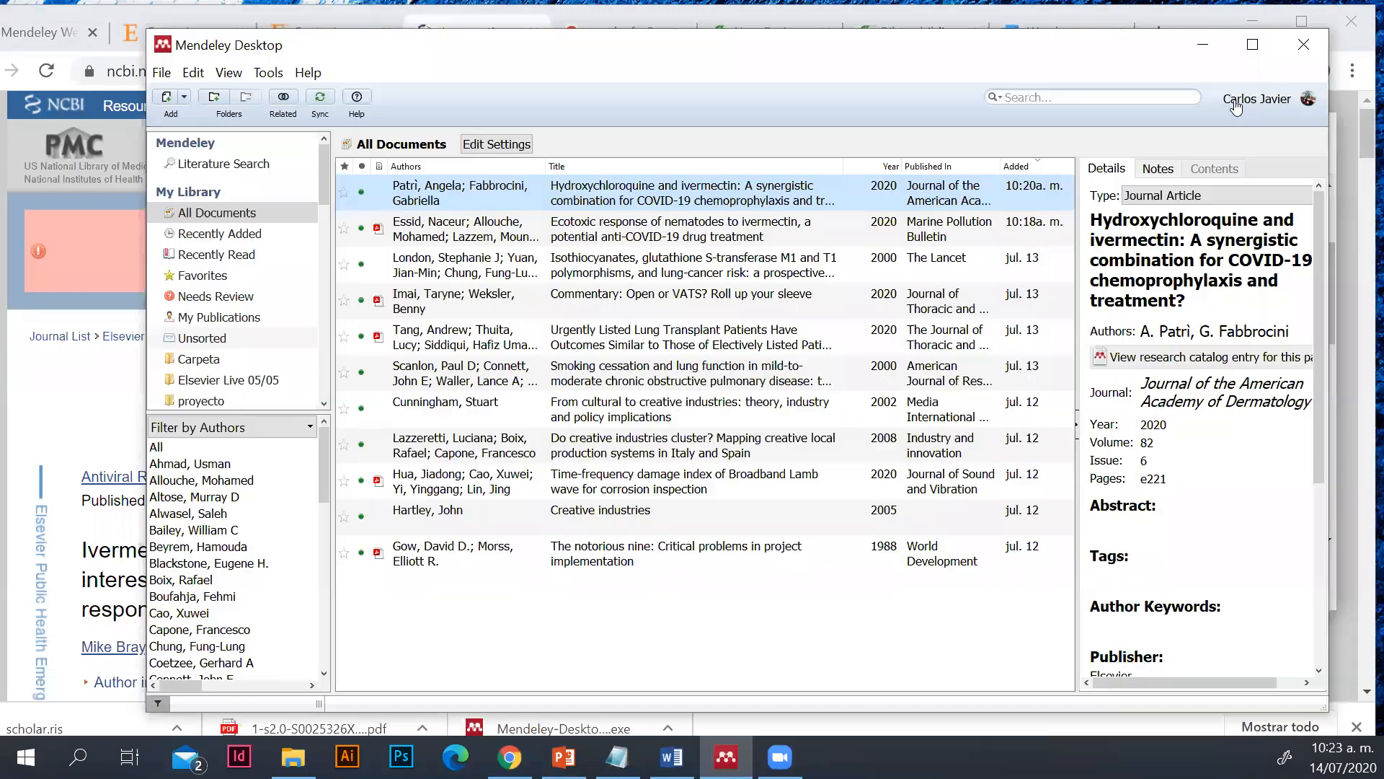
Reload the article page, reopen the Web Importer and dismiss its remote access notice
click(1208, 53)
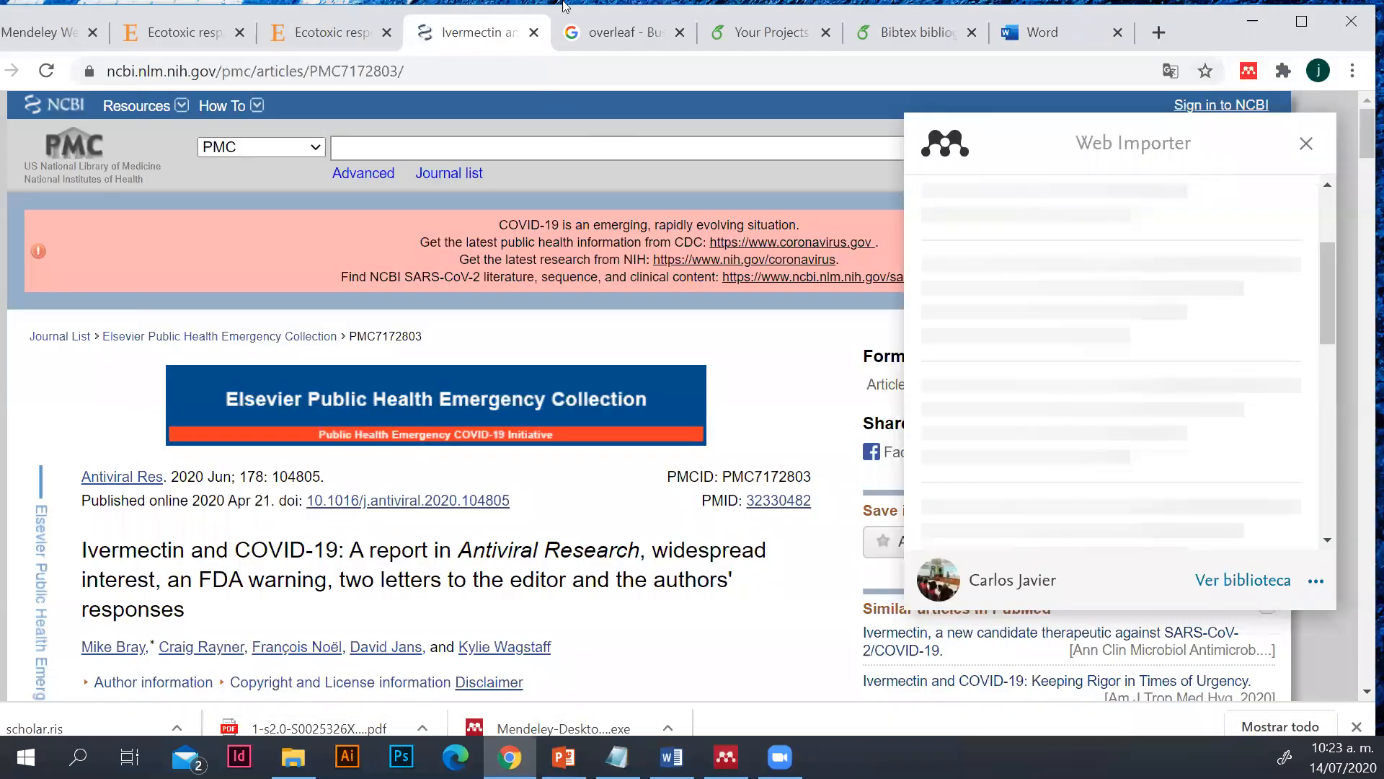
key(F5)
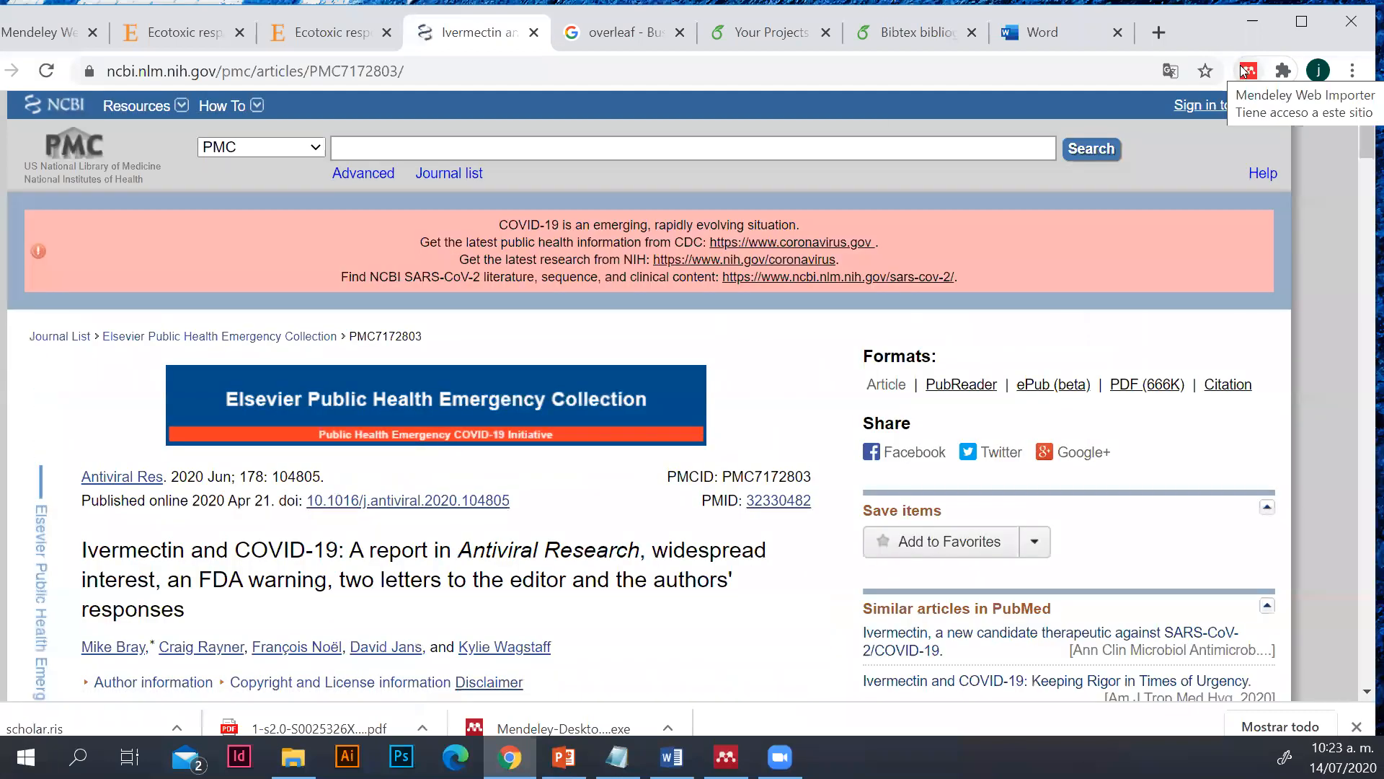
click(1249, 70)
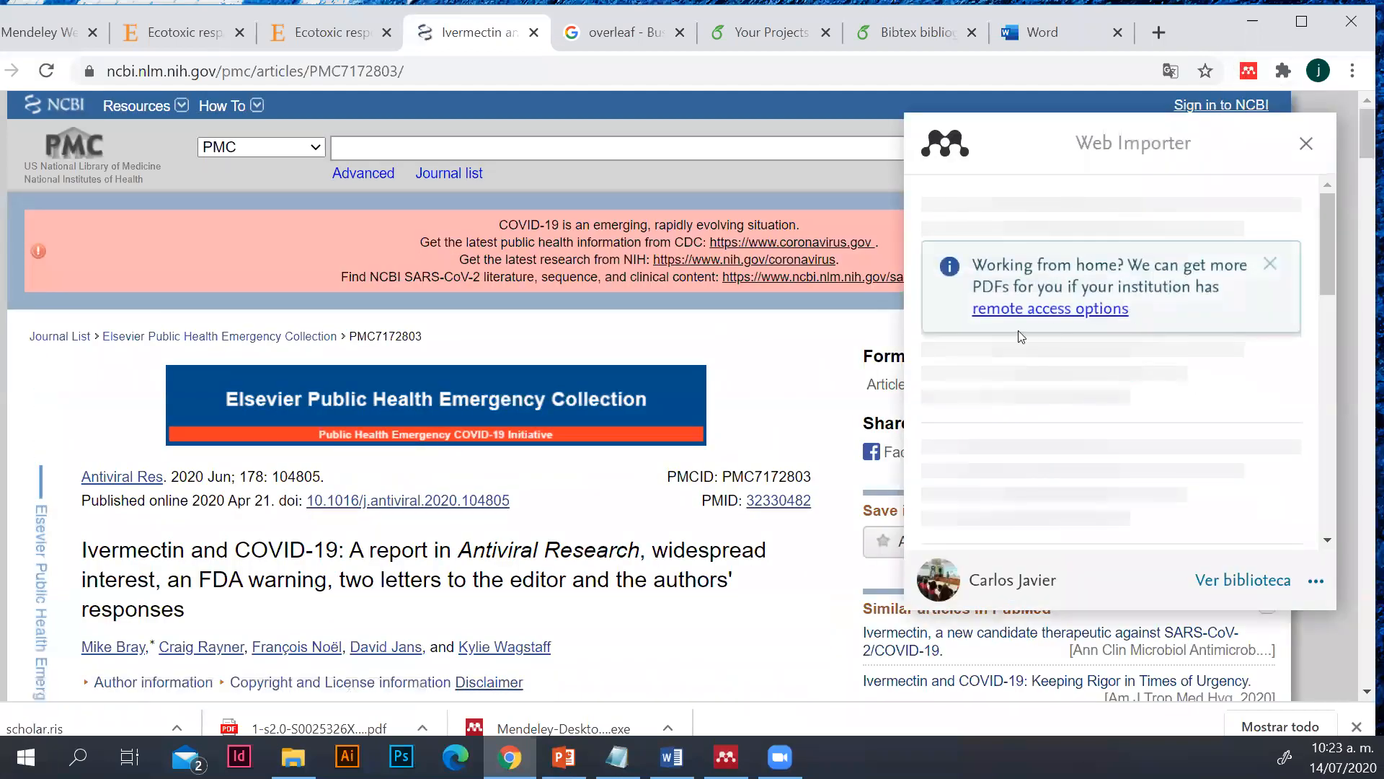
click(1270, 264)
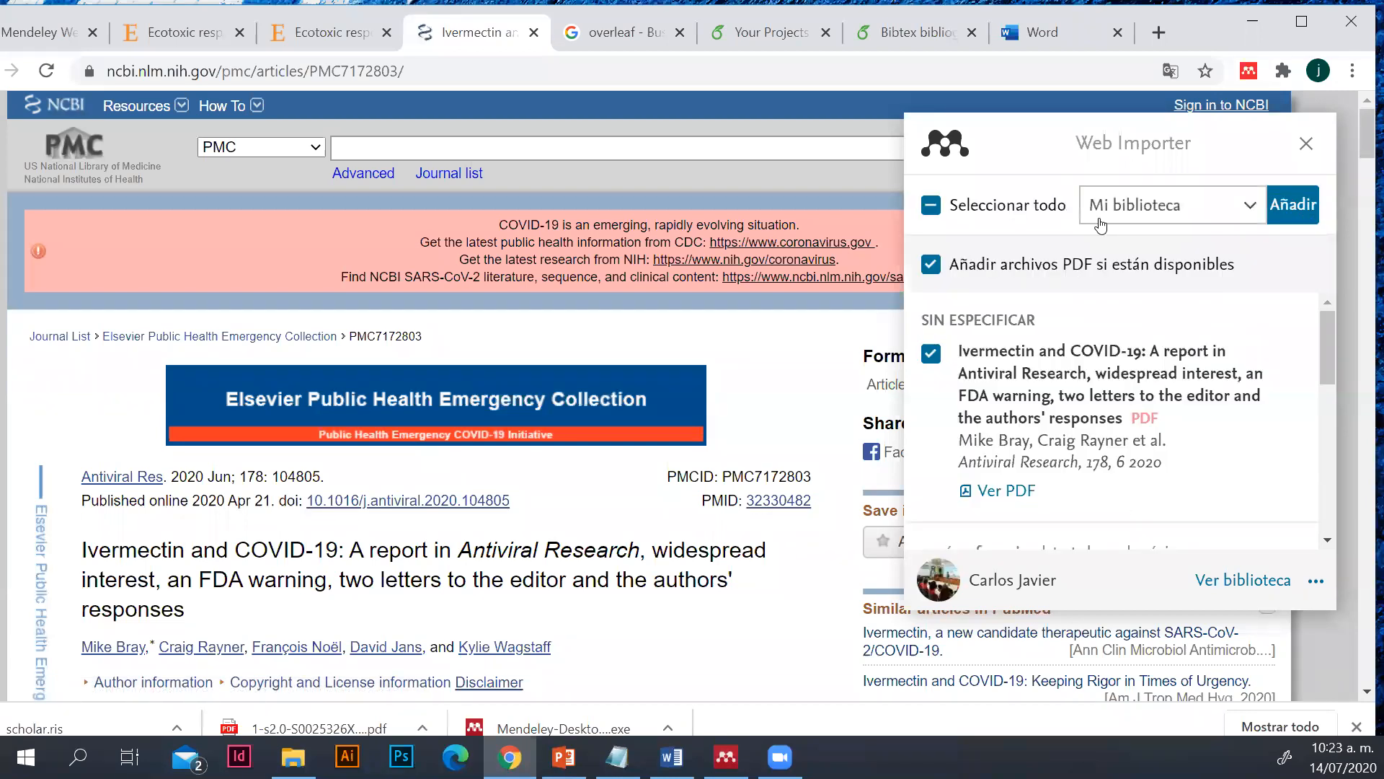
Examine the references the Web Importer detected on the page and compare them with the article's title
scroll(1133, 427, down, 1)
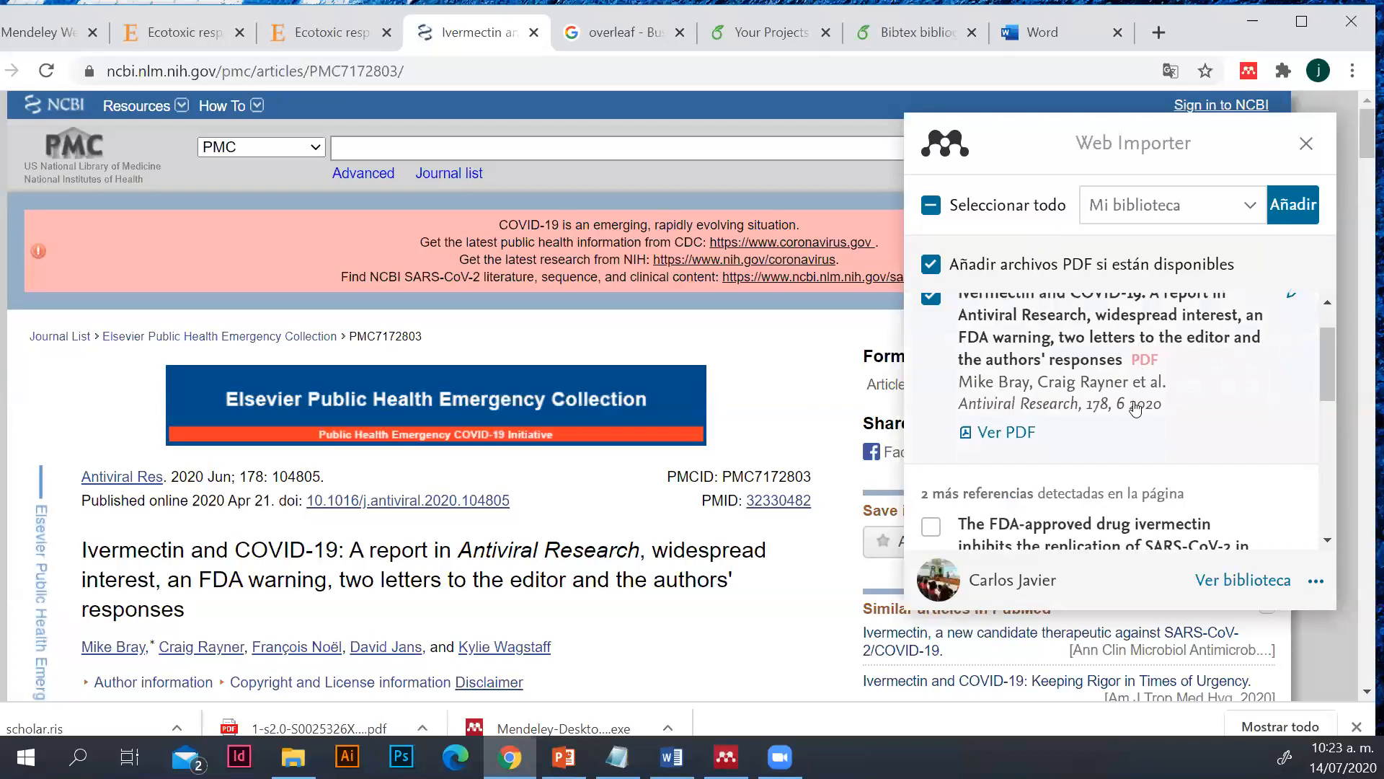
scroll(1121, 393, up, 1)
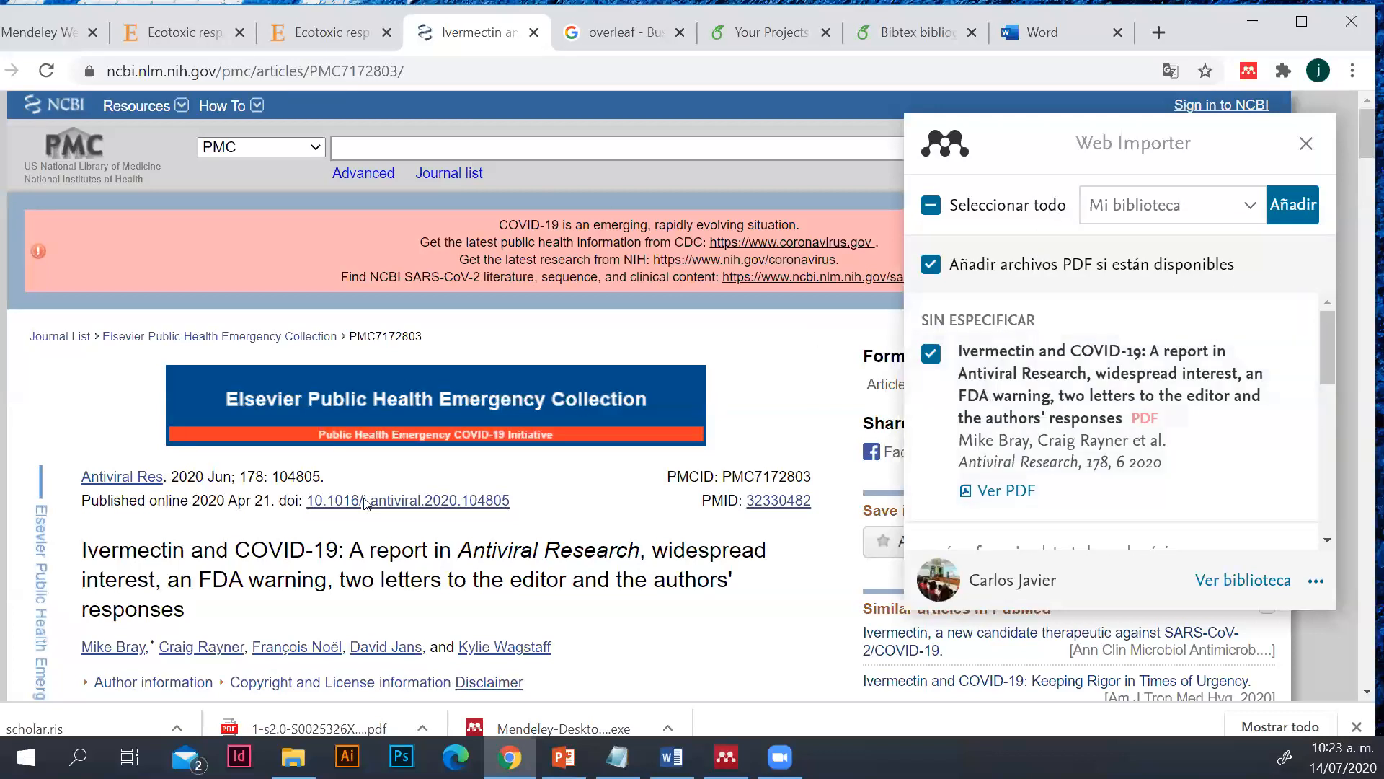
scroll(125, 429, down, 1)
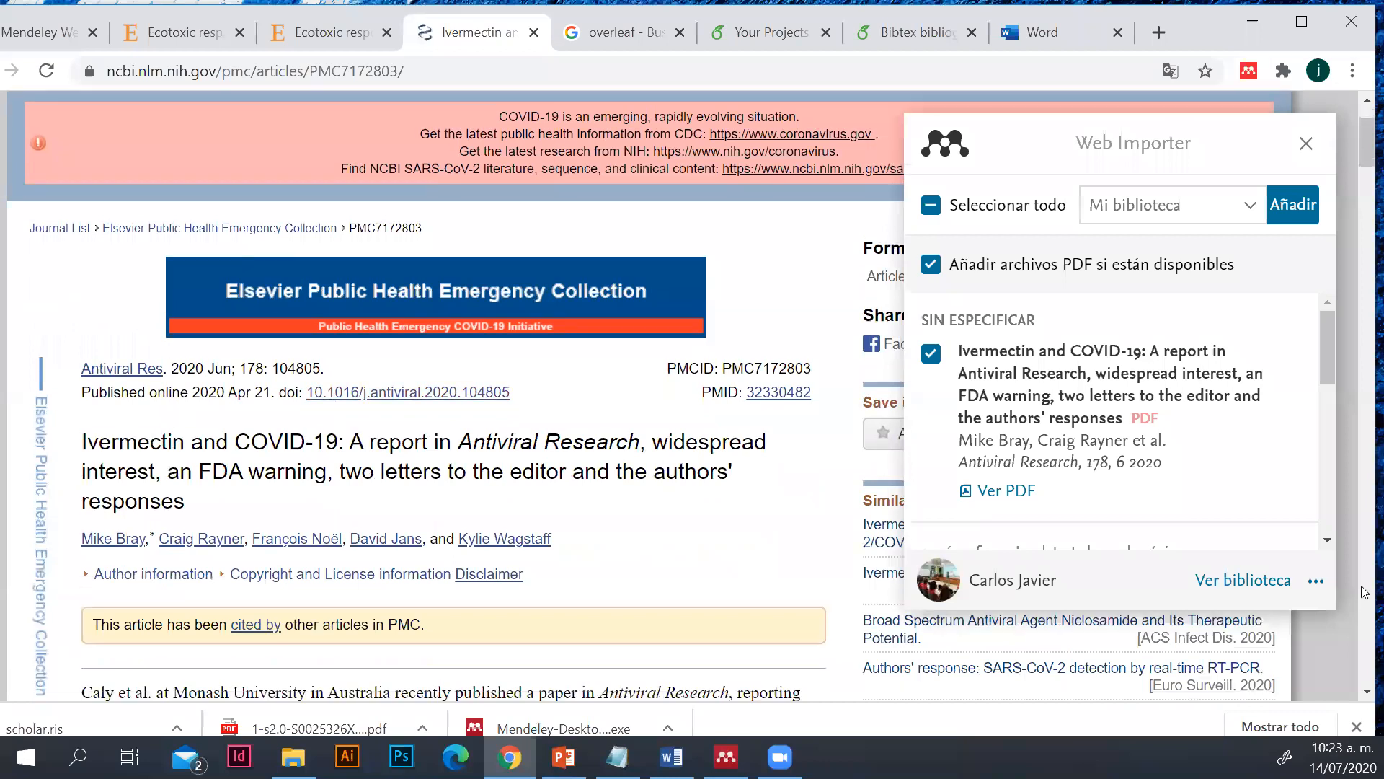
scroll(1104, 467, down, 2)
scroll(1008, 408, up, 1)
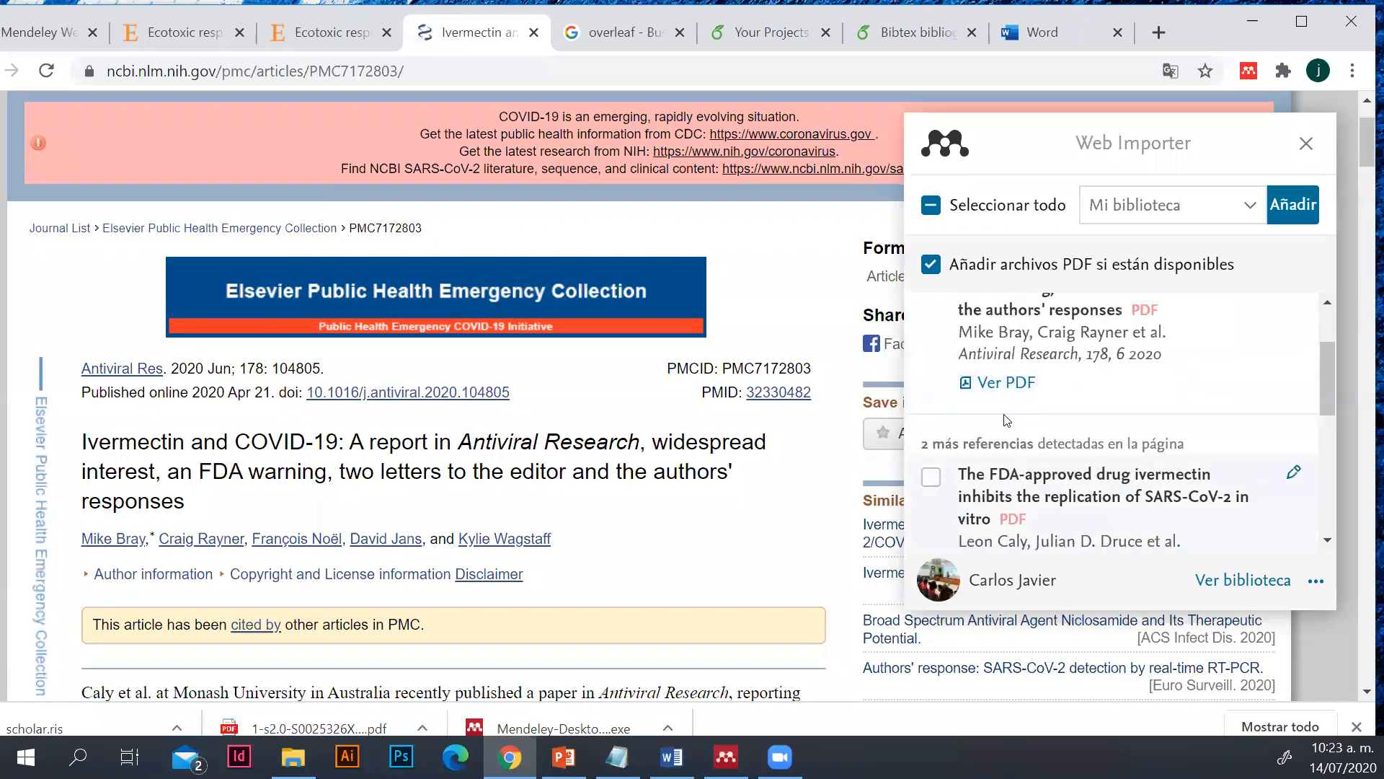
scroll(970, 505, down, 4)
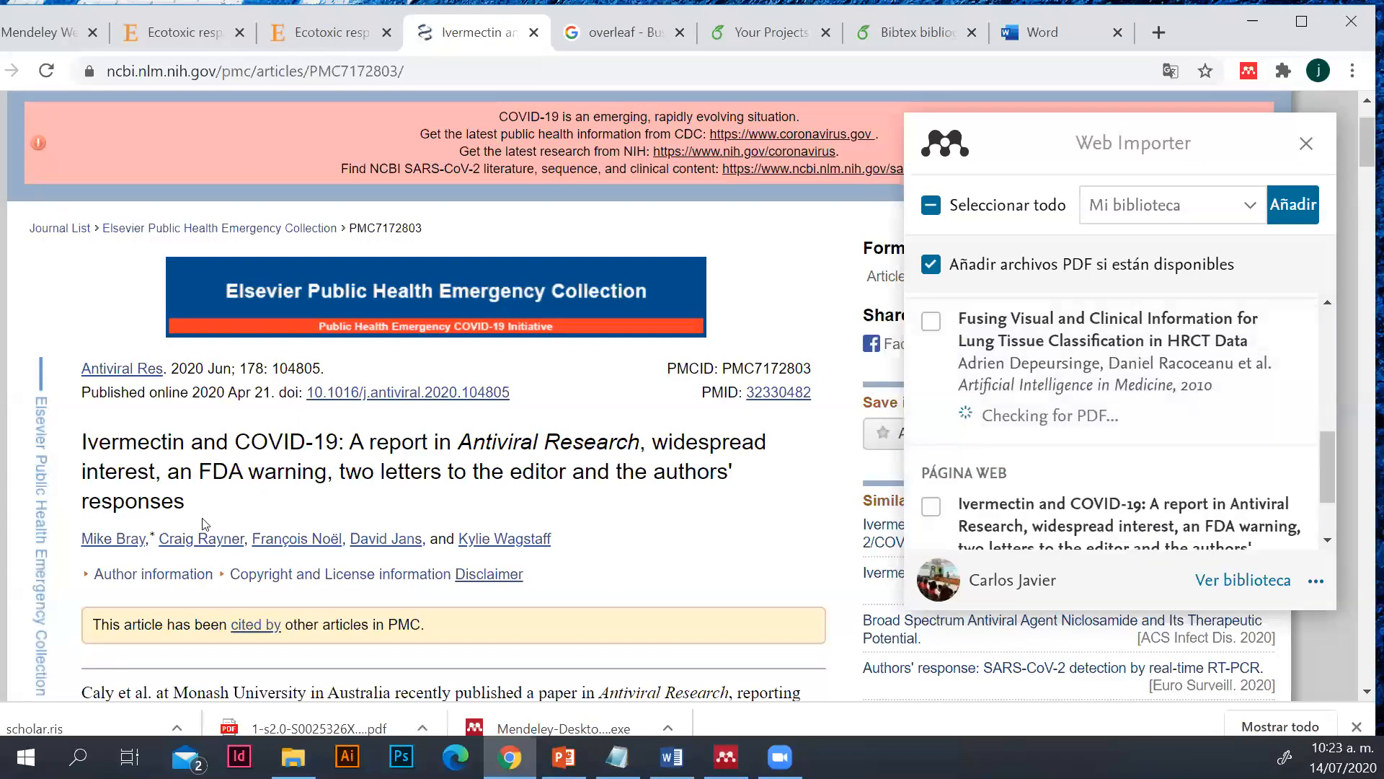
scroll(937, 472, up, 2)
scroll(937, 469, up, 2)
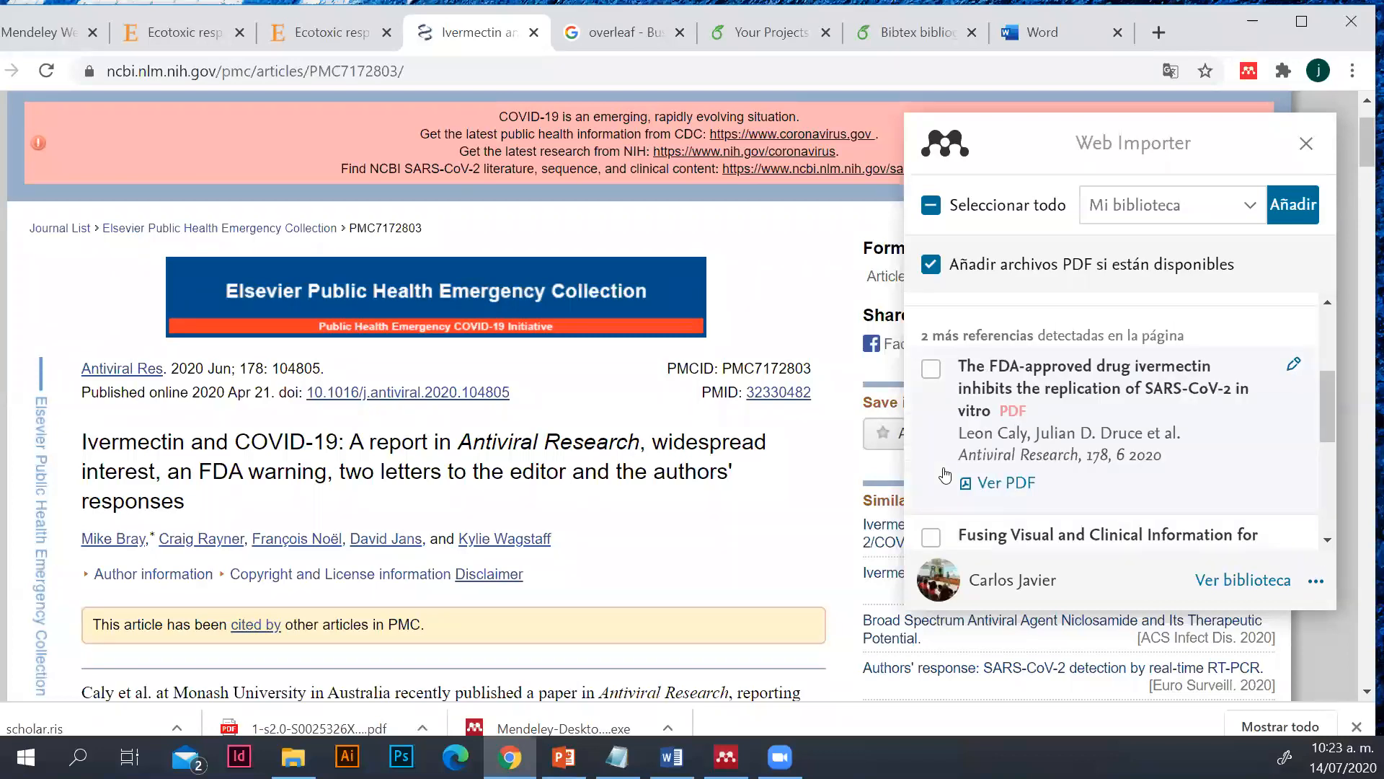
scroll(999, 450, up, 1)
scroll(998, 451, up, 1)
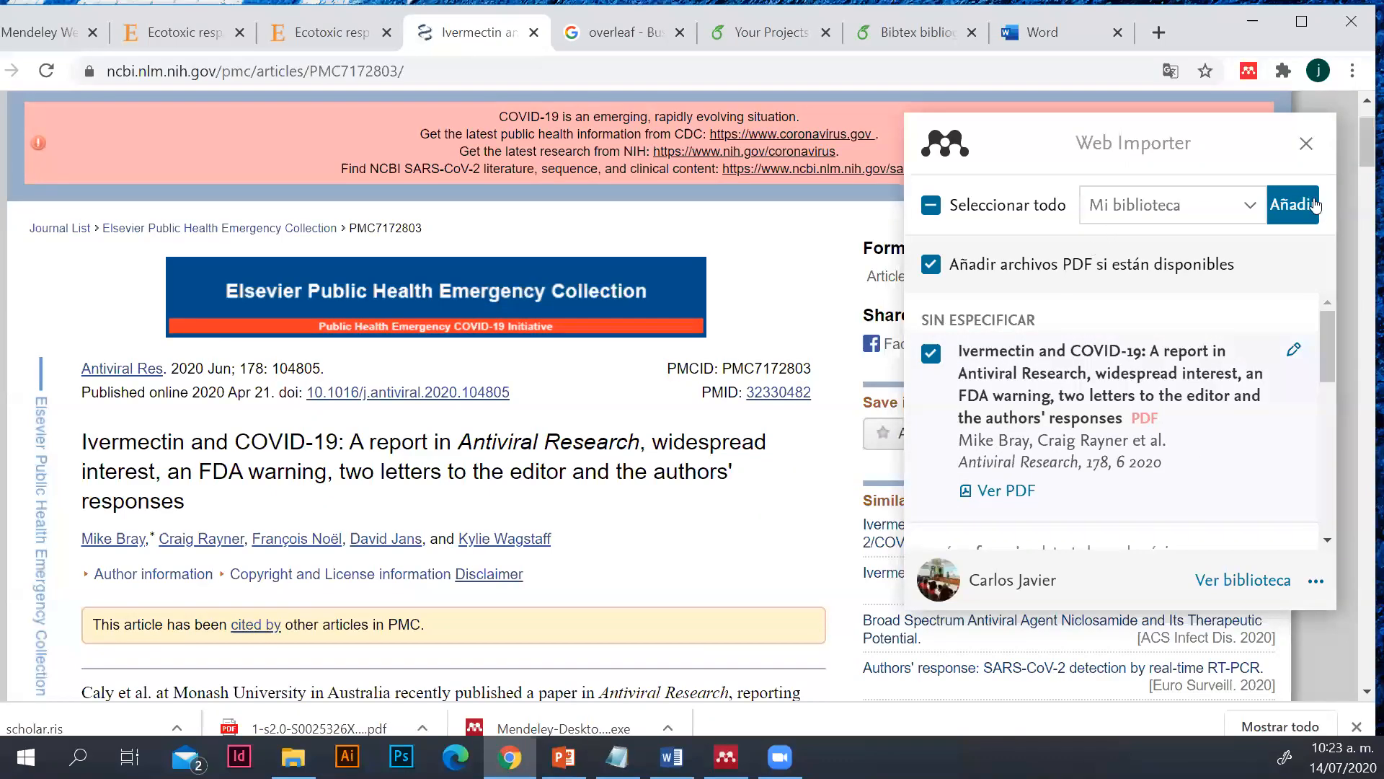
Add the selected ivermectin and COVID-19 article with its PDF to Mi biblioteca and close the Web Importer
click(1314, 216)
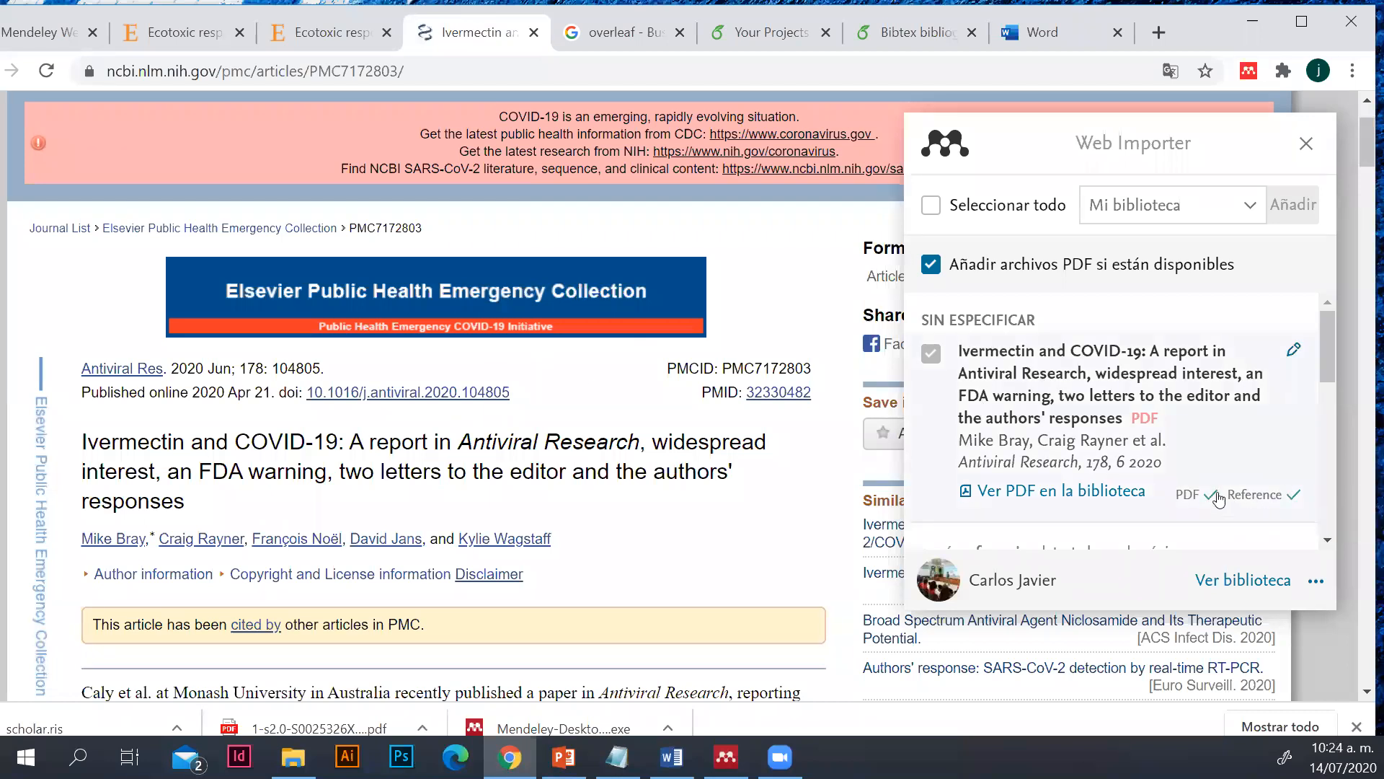
click(1308, 144)
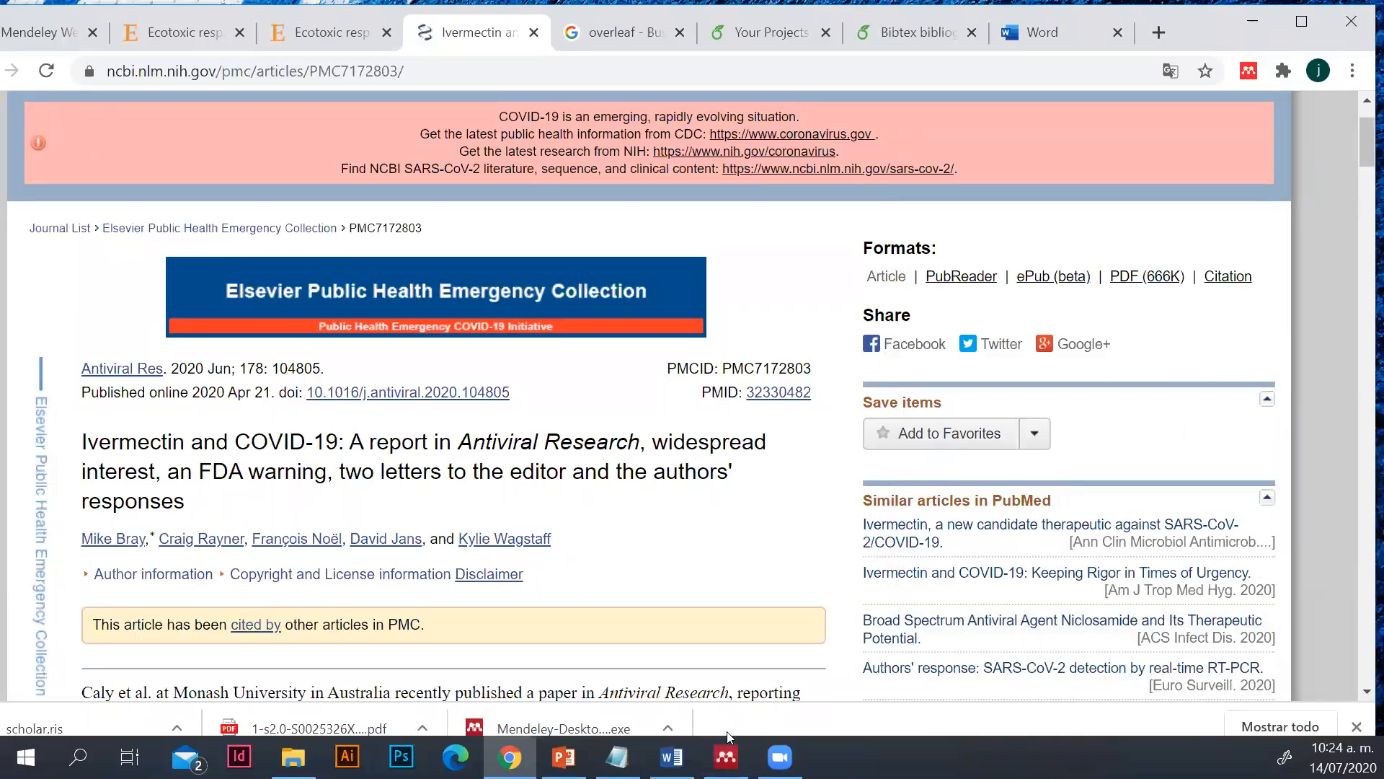
Switch to Mendeley Desktop, reposition its window and synchronize the library
click(726, 756)
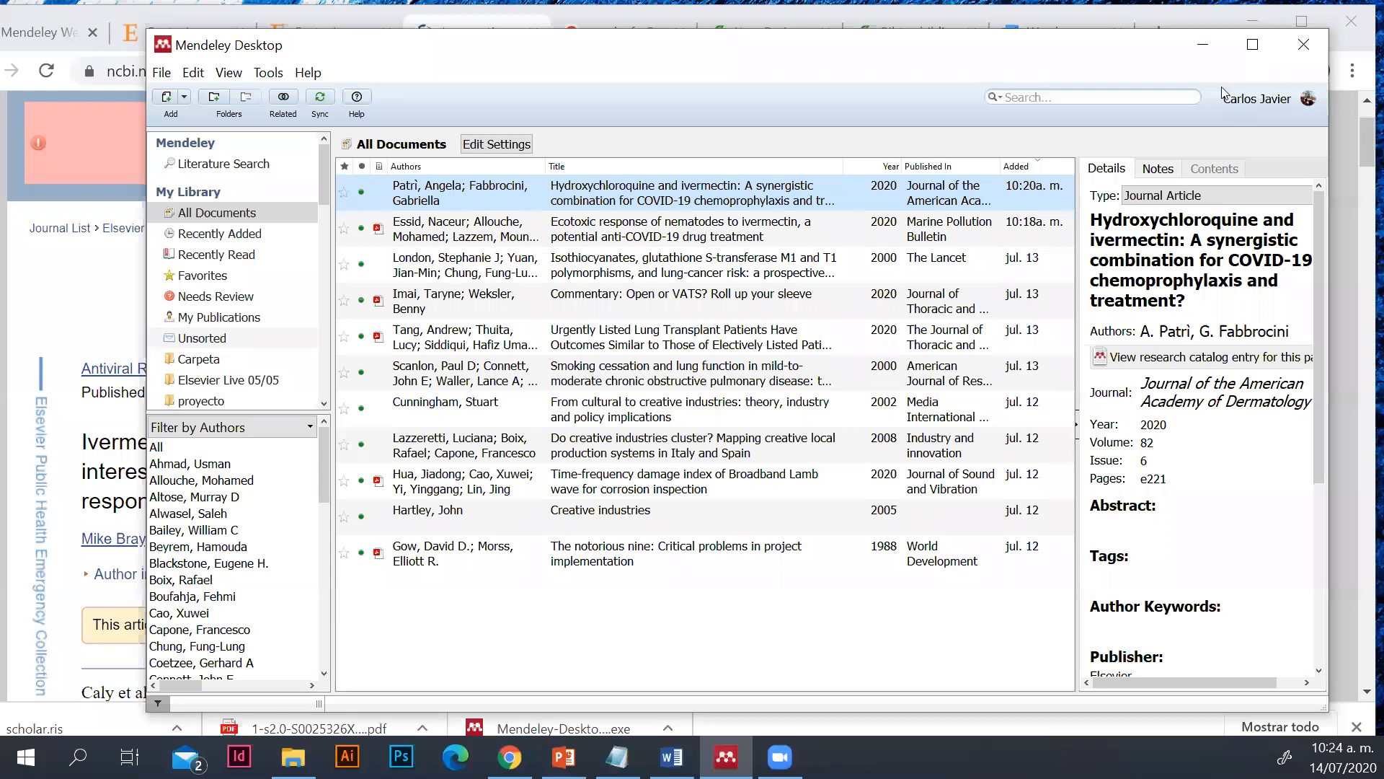
drag(555, 83, 593, 103)
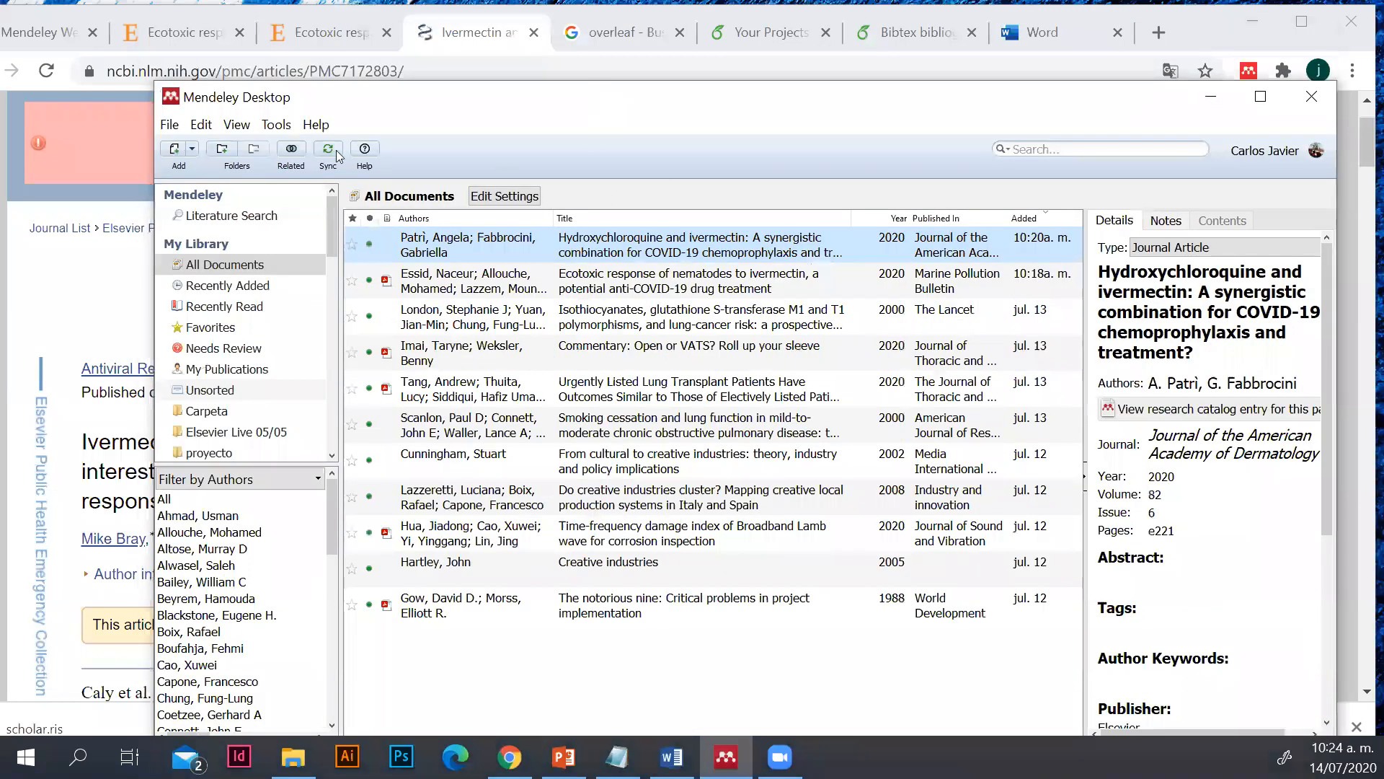
drag(284, 98, 304, 59)
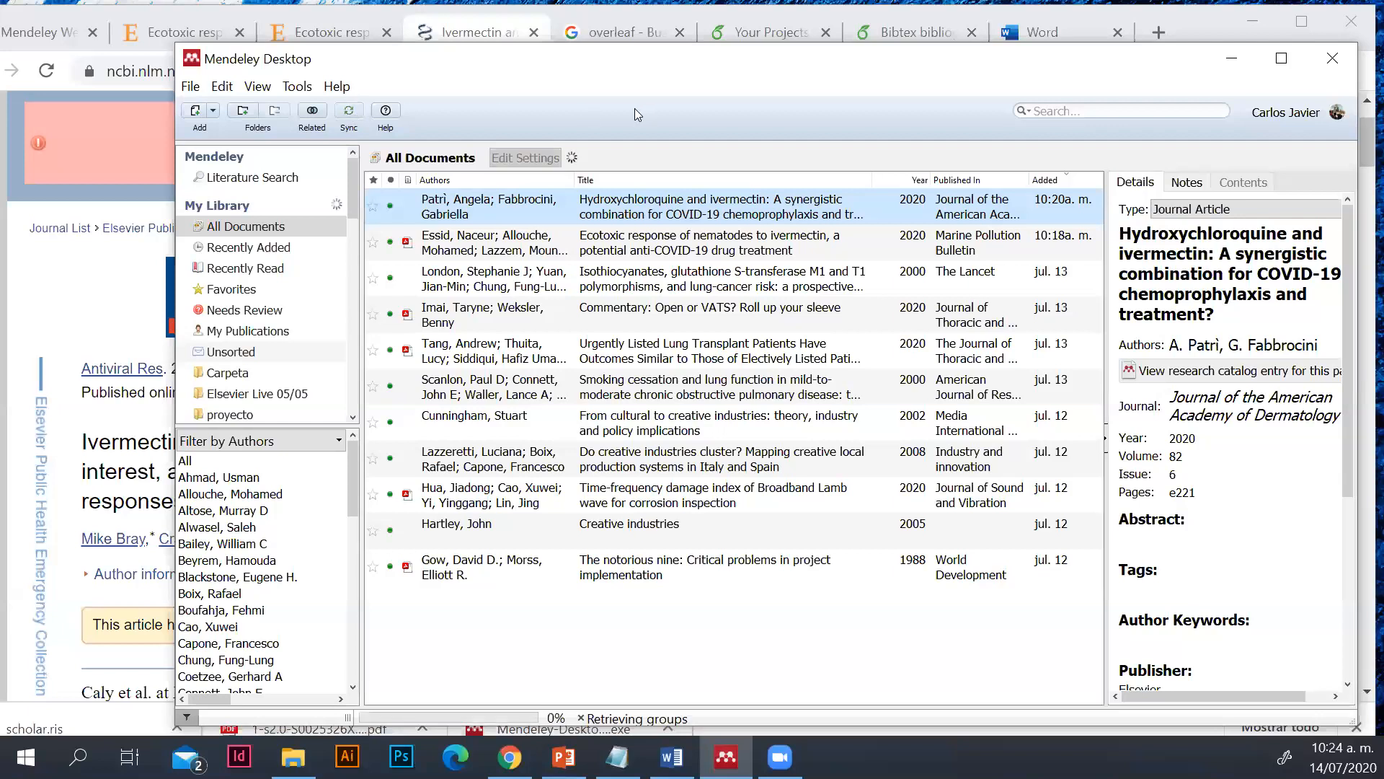
drag(596, 75, 473, 38)
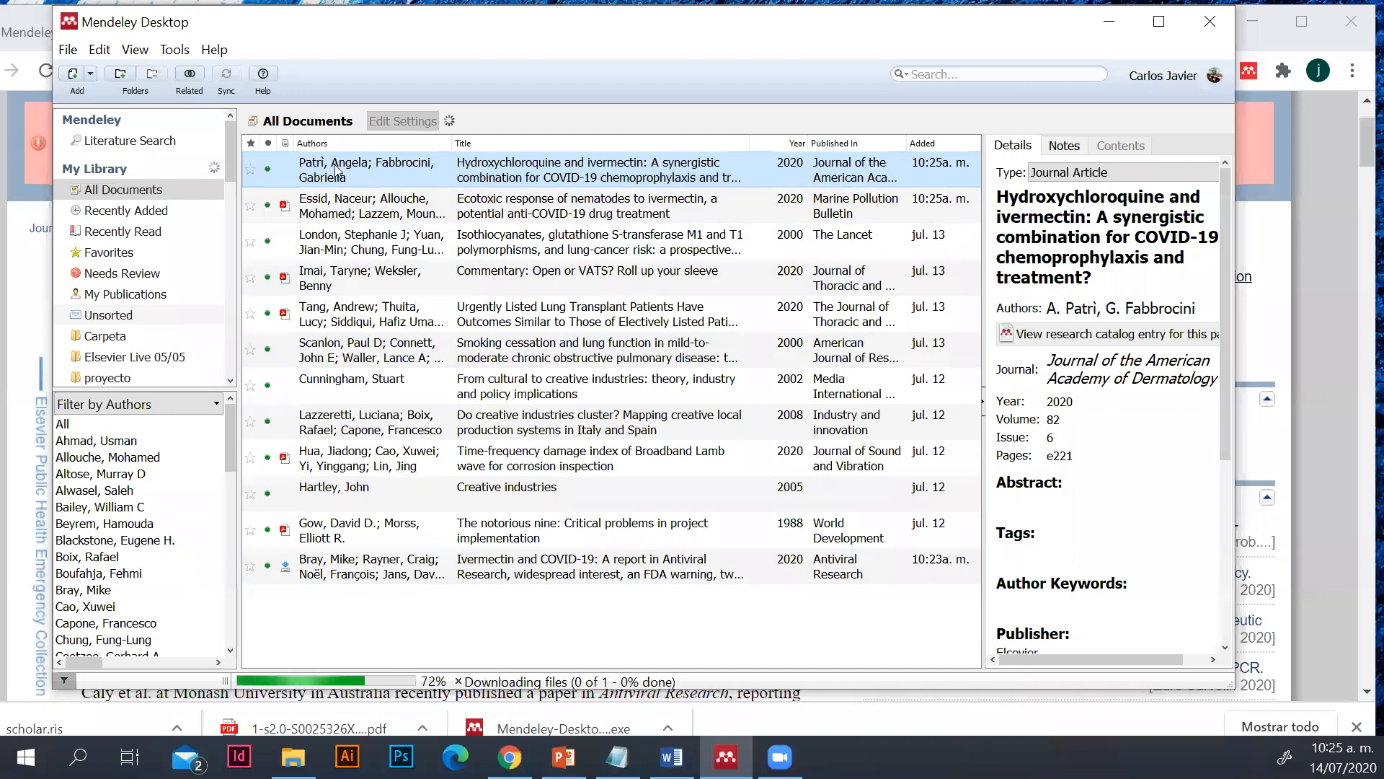
View the Recently Added, Recently Read and Favorites collections, then return to All Documents
click(225, 211)
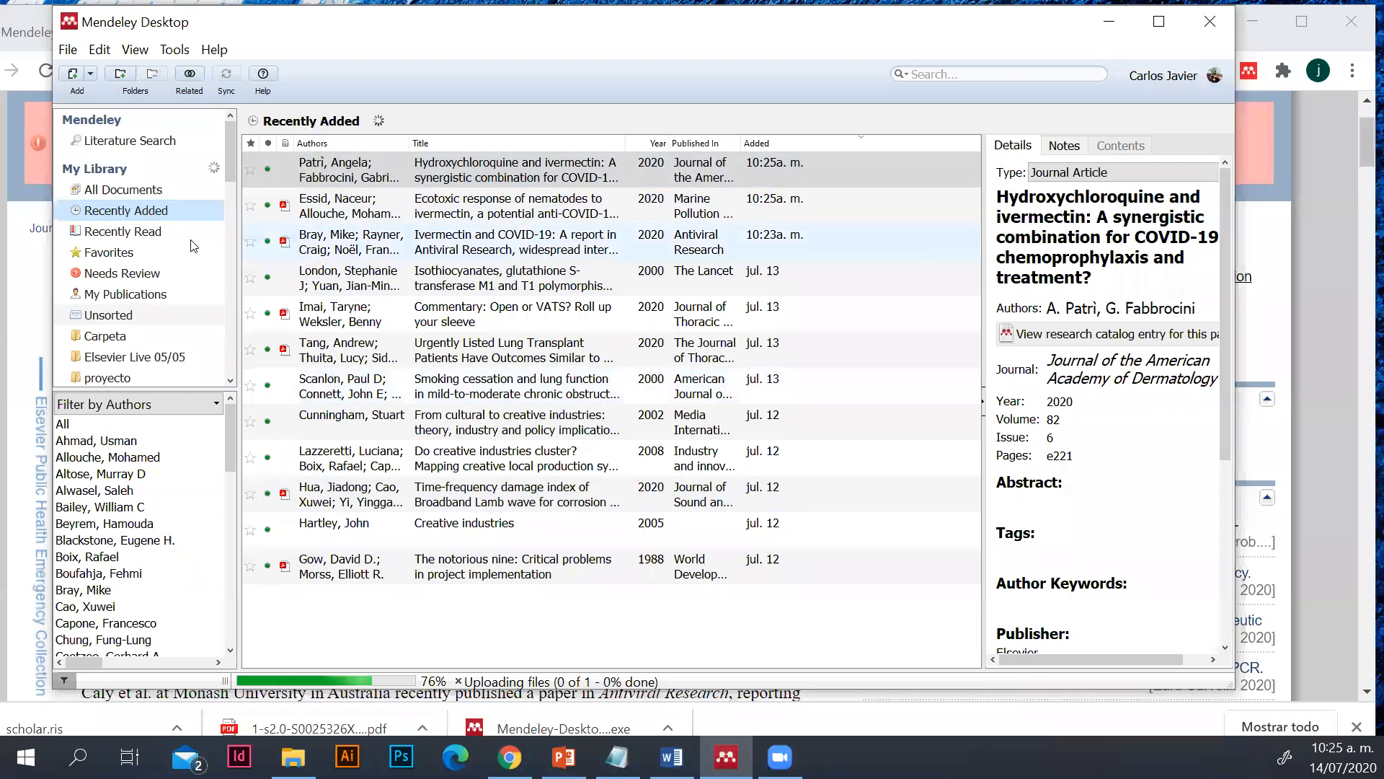
click(141, 232)
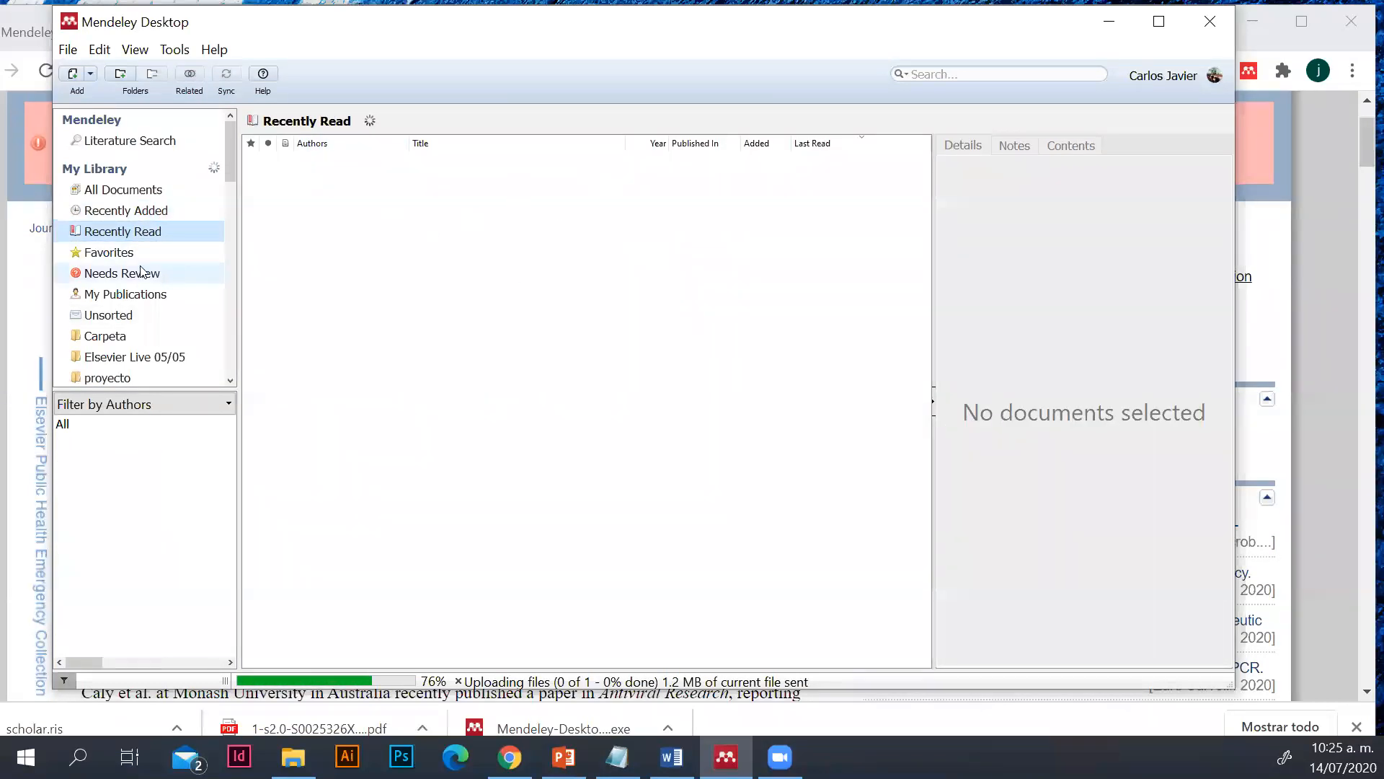
click(112, 253)
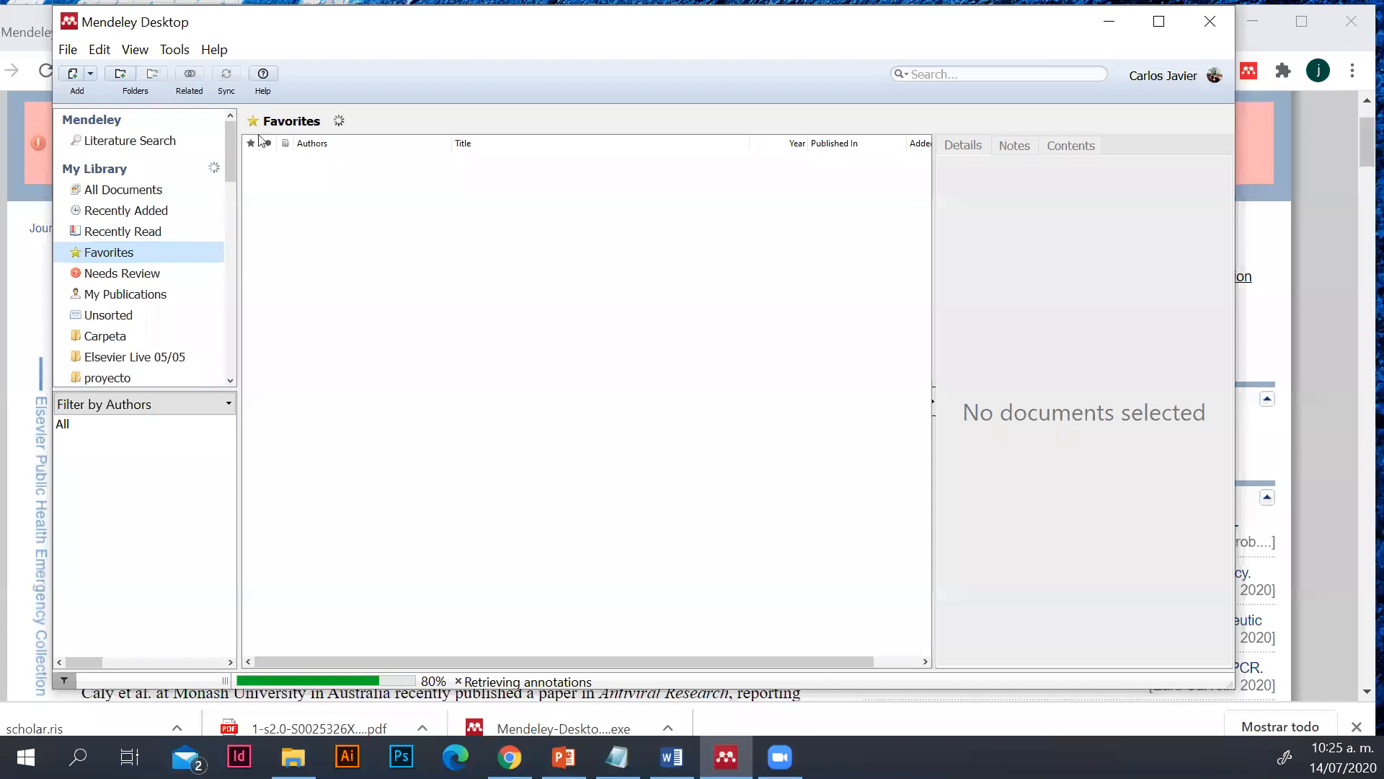
click(173, 190)
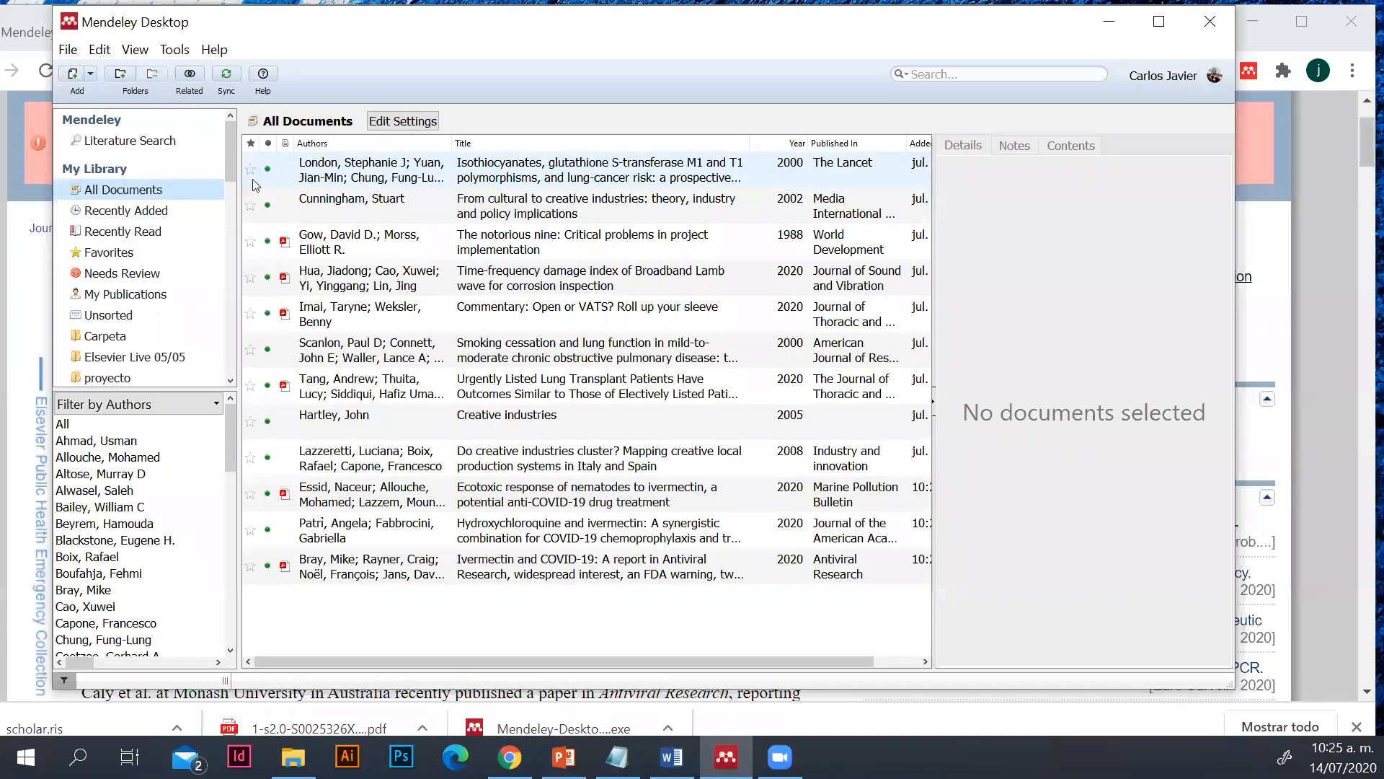
In Needs Review, examine the details of the "Time-frequency damage index of Broadband Lamb wave" article and search the Mendeley catalog for them
click(170, 274)
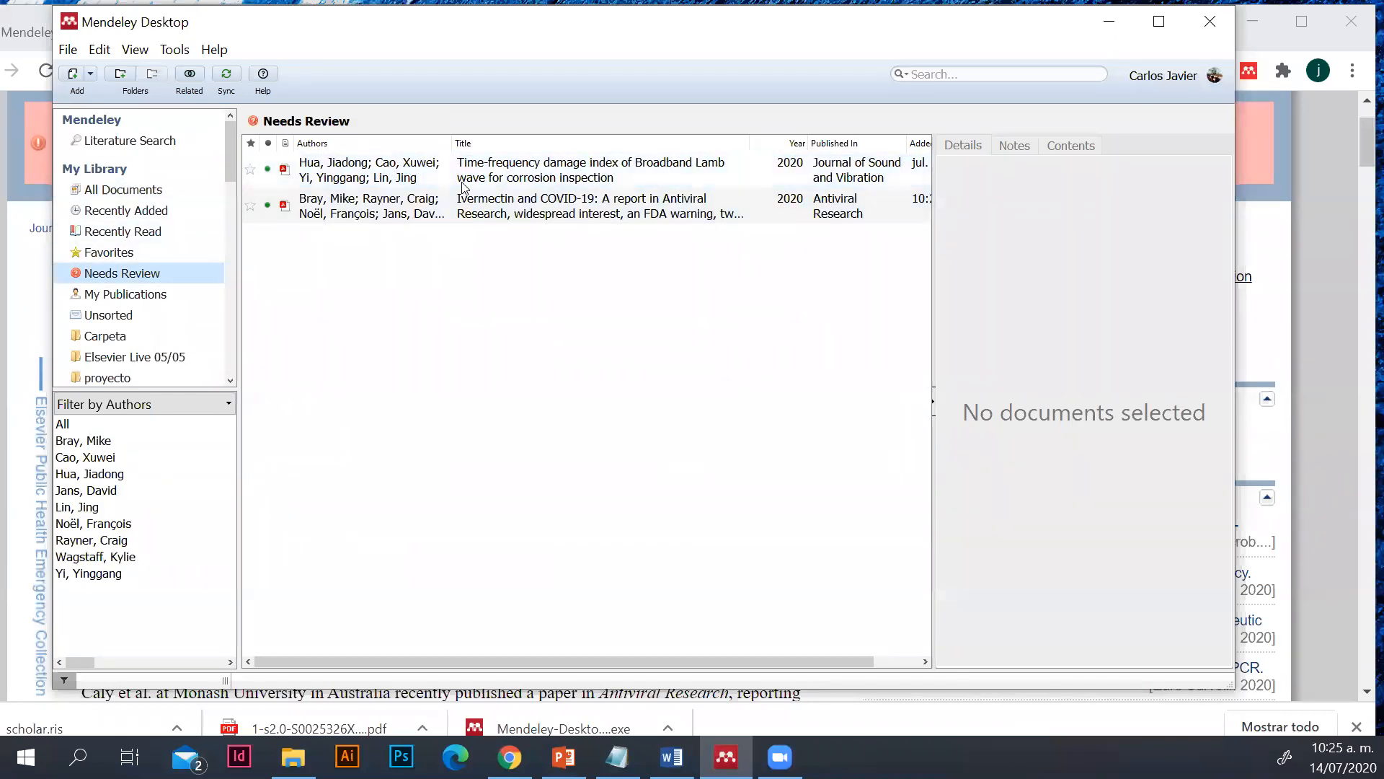
click(730, 173)
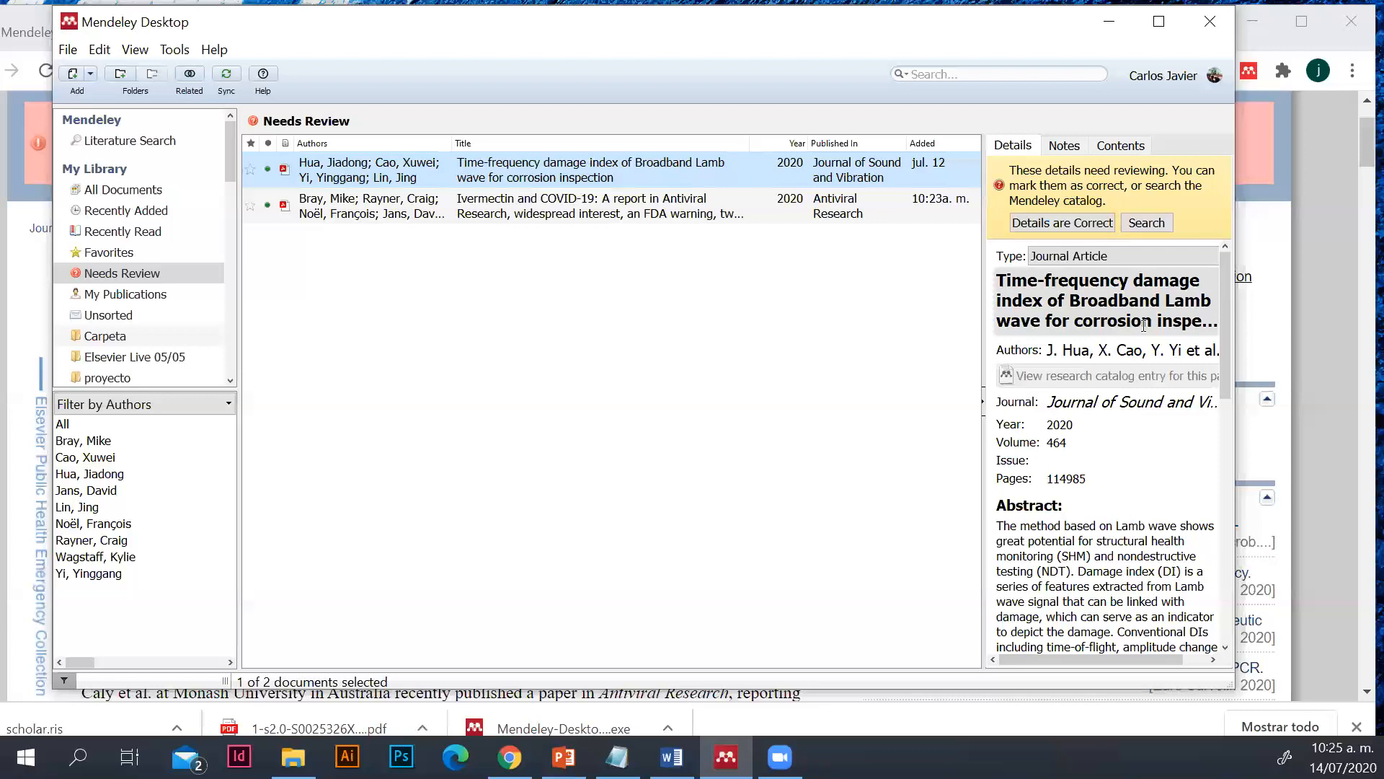
scroll(1064, 530, down, 3)
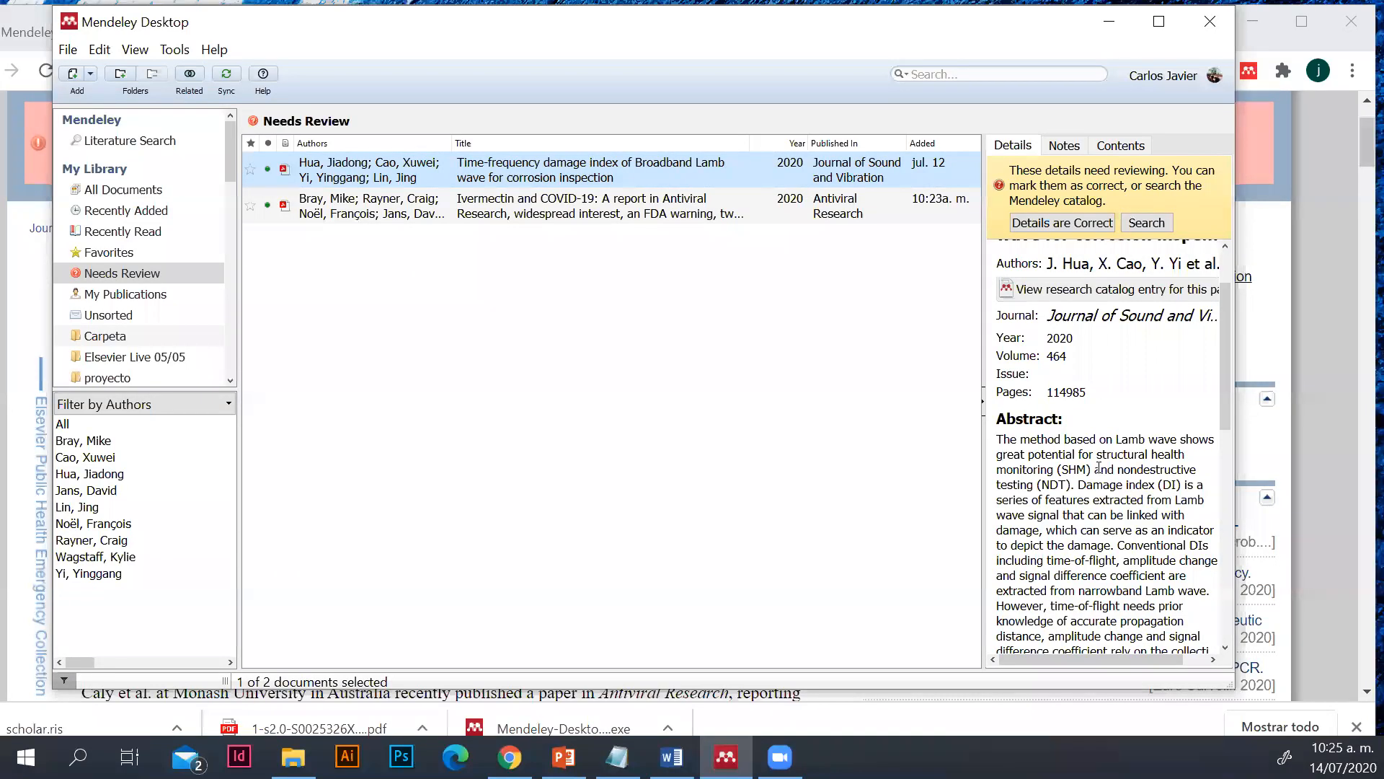
scroll(1065, 529, down, 3)
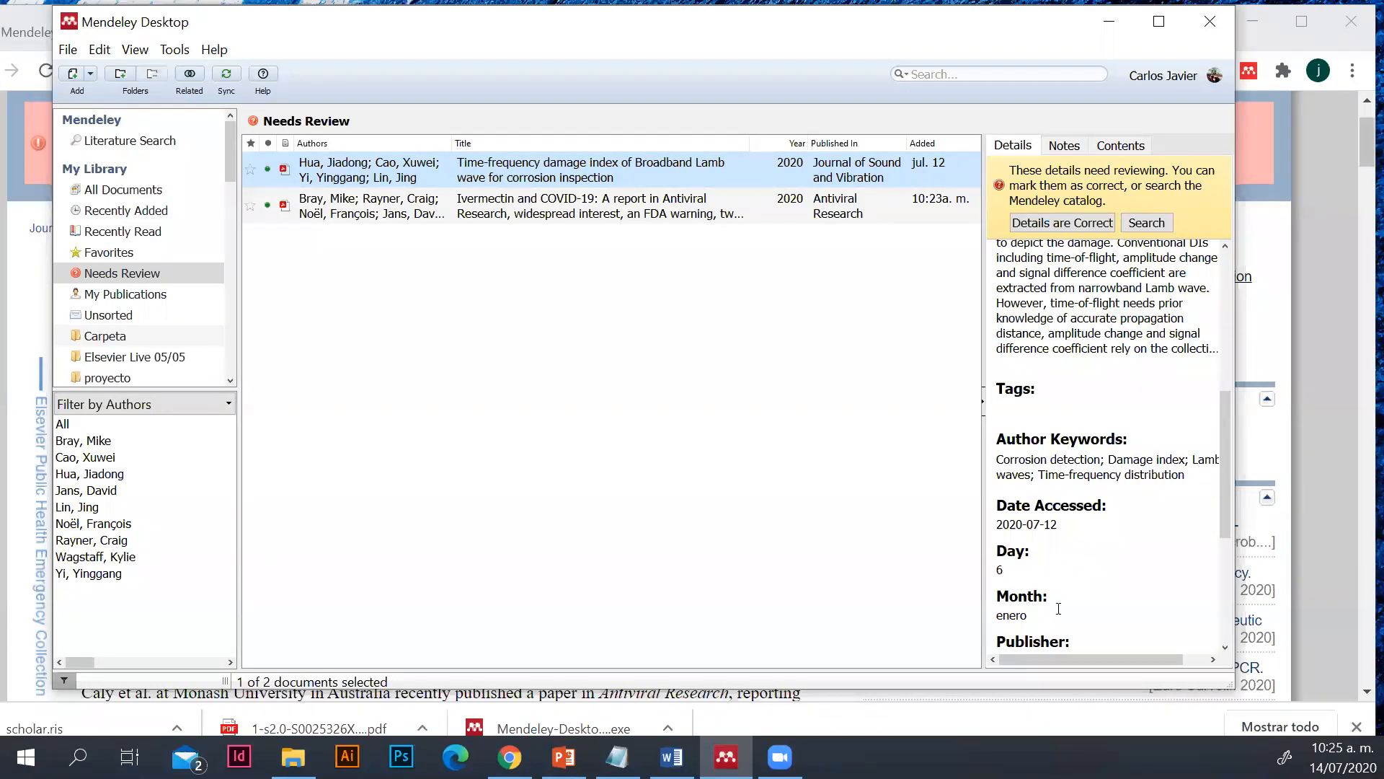
scroll(1064, 605, down, 1)
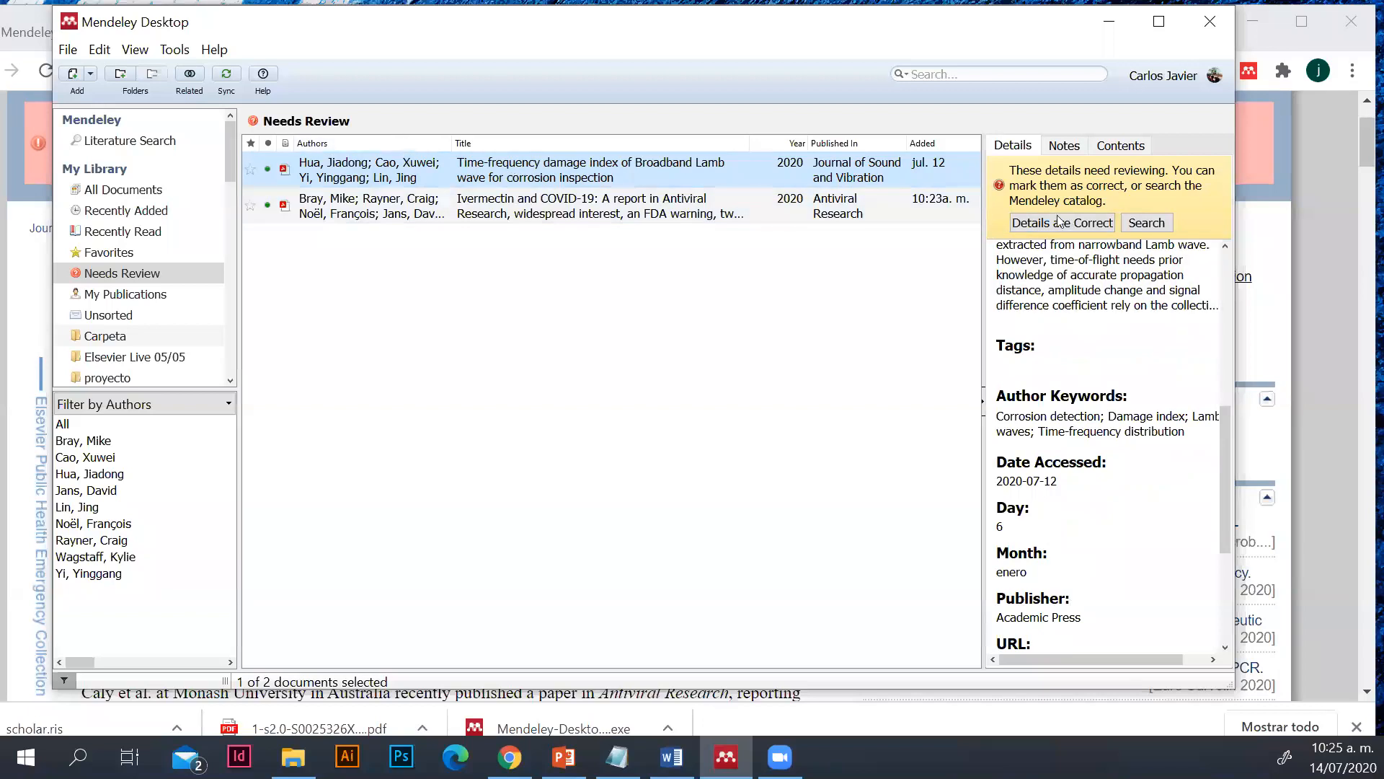
click(1142, 225)
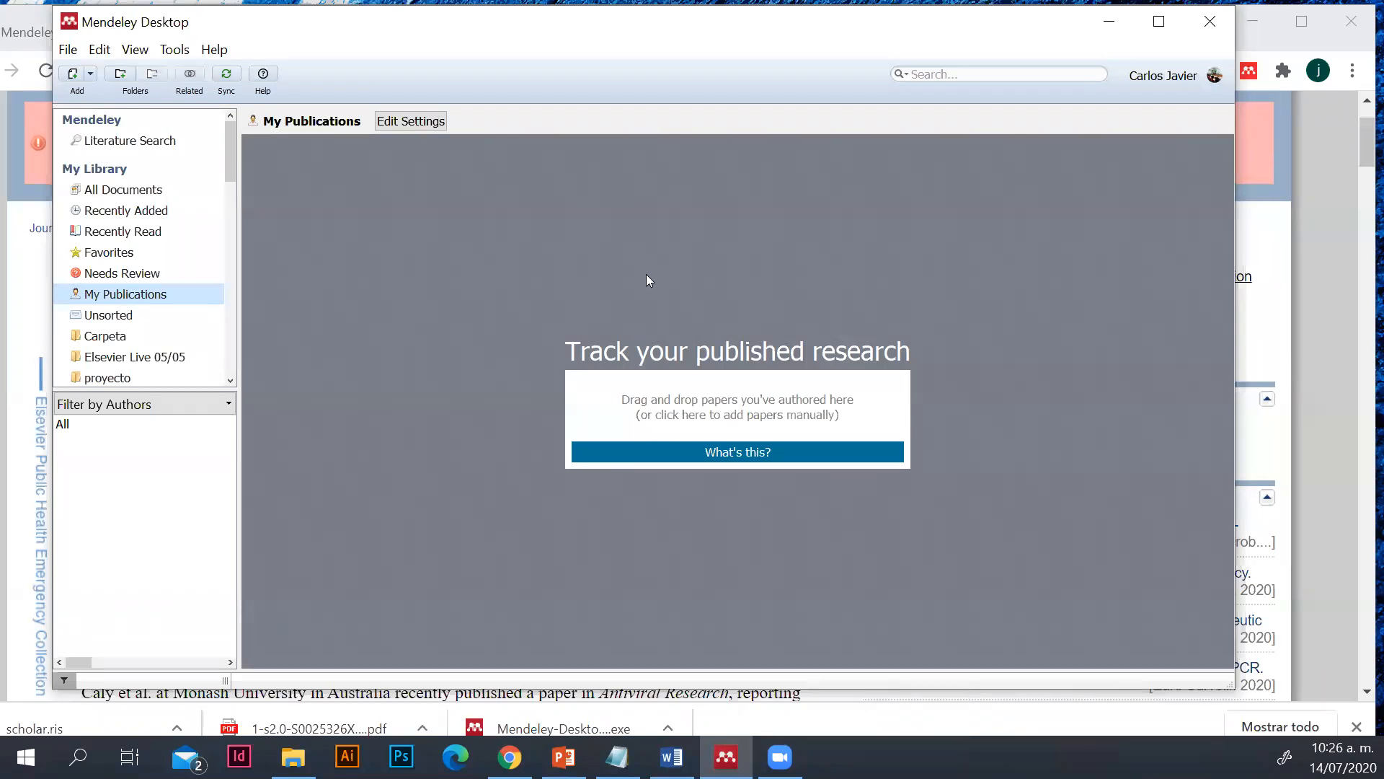
Compare the Favorites and All Documents collections with My Publications, ending on My Publications
click(173, 253)
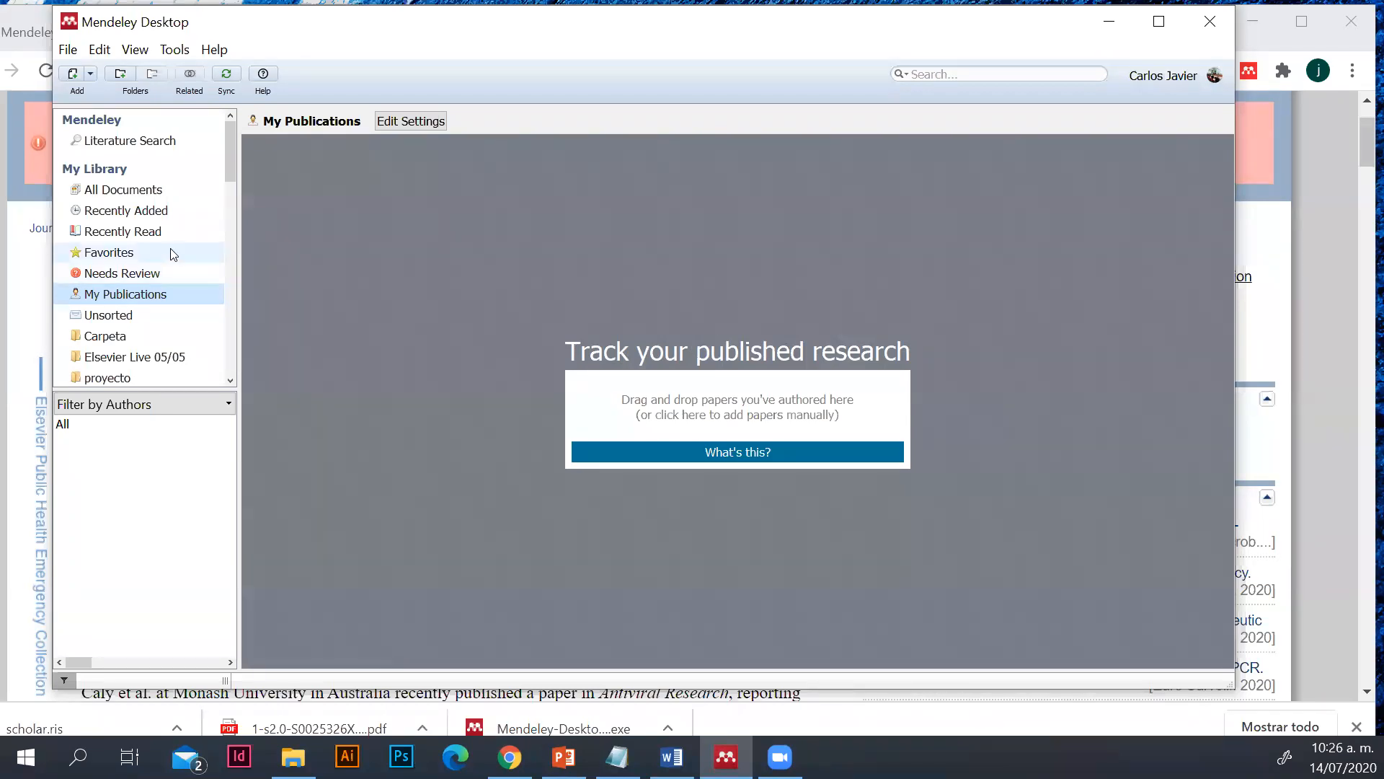
click(163, 295)
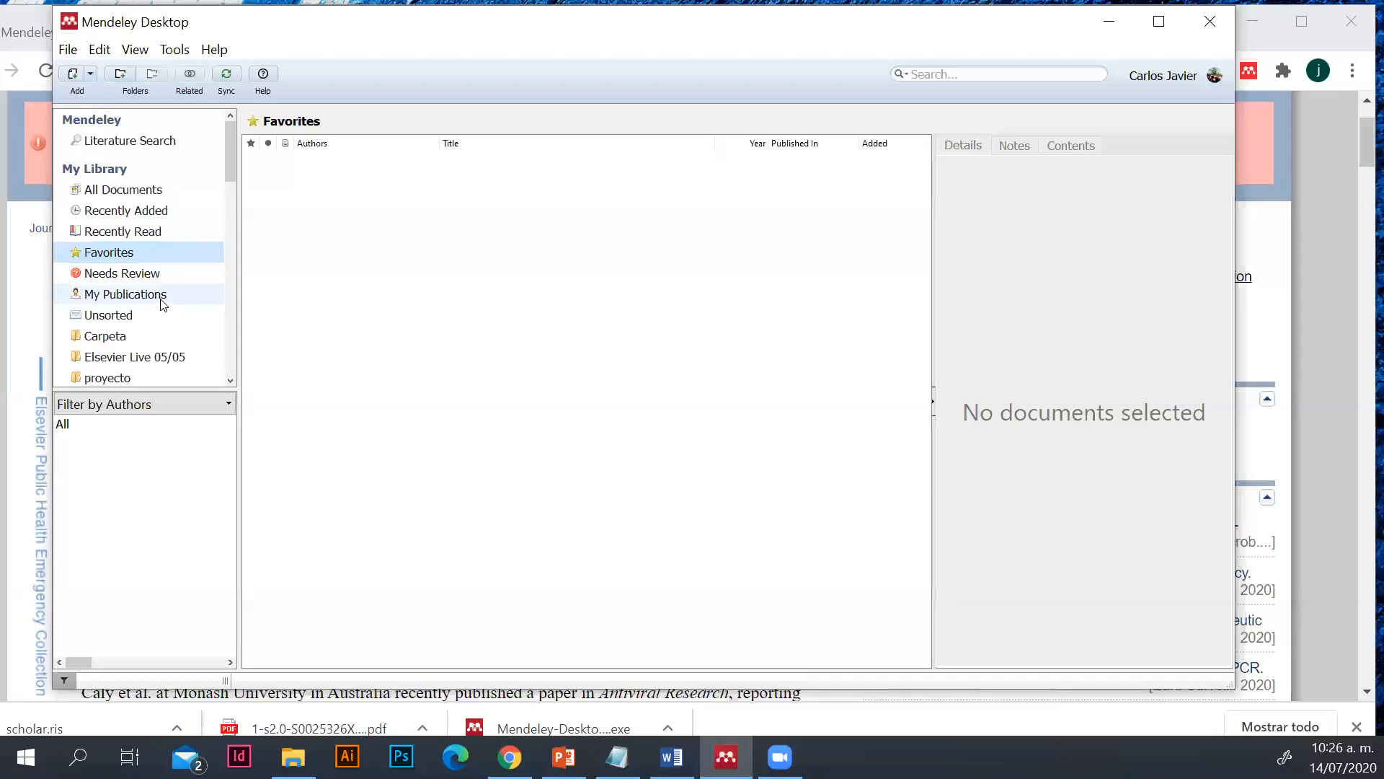
click(169, 251)
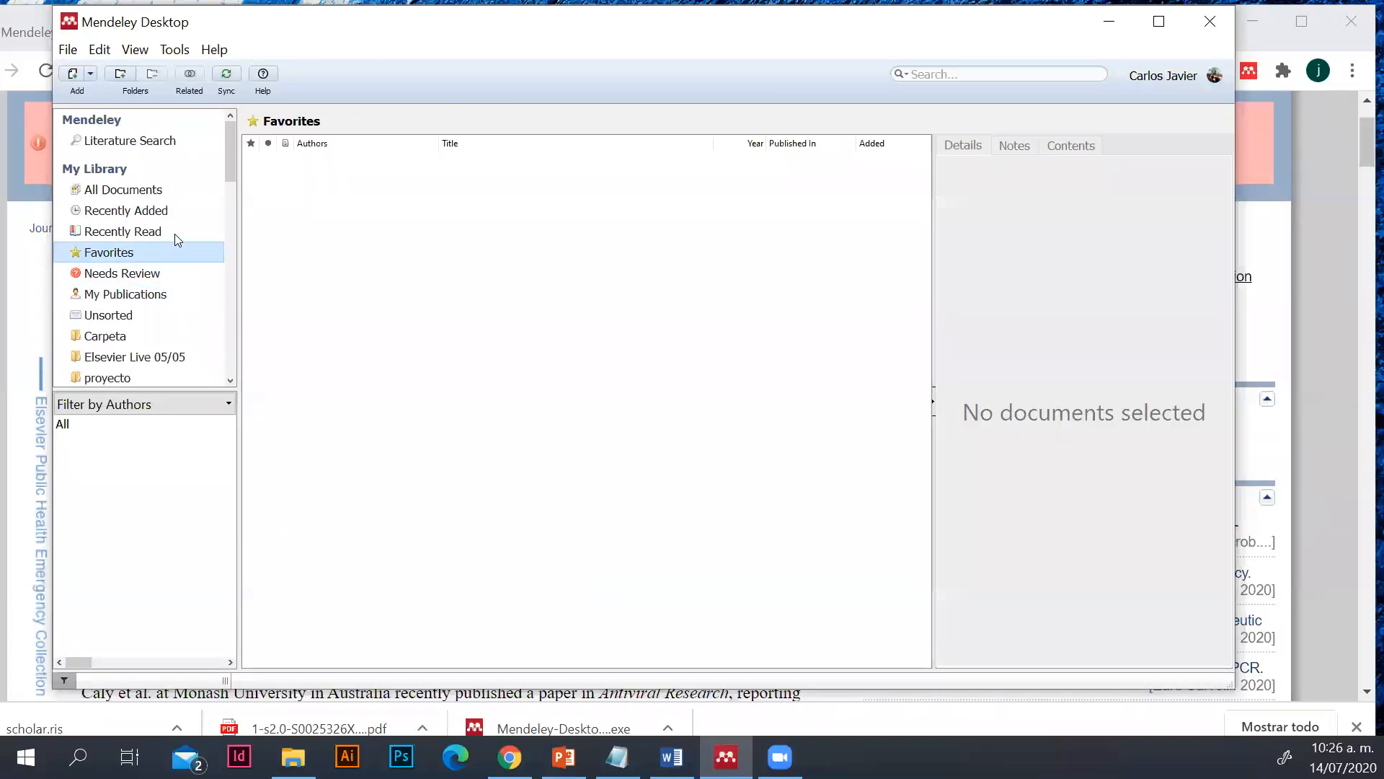
click(174, 189)
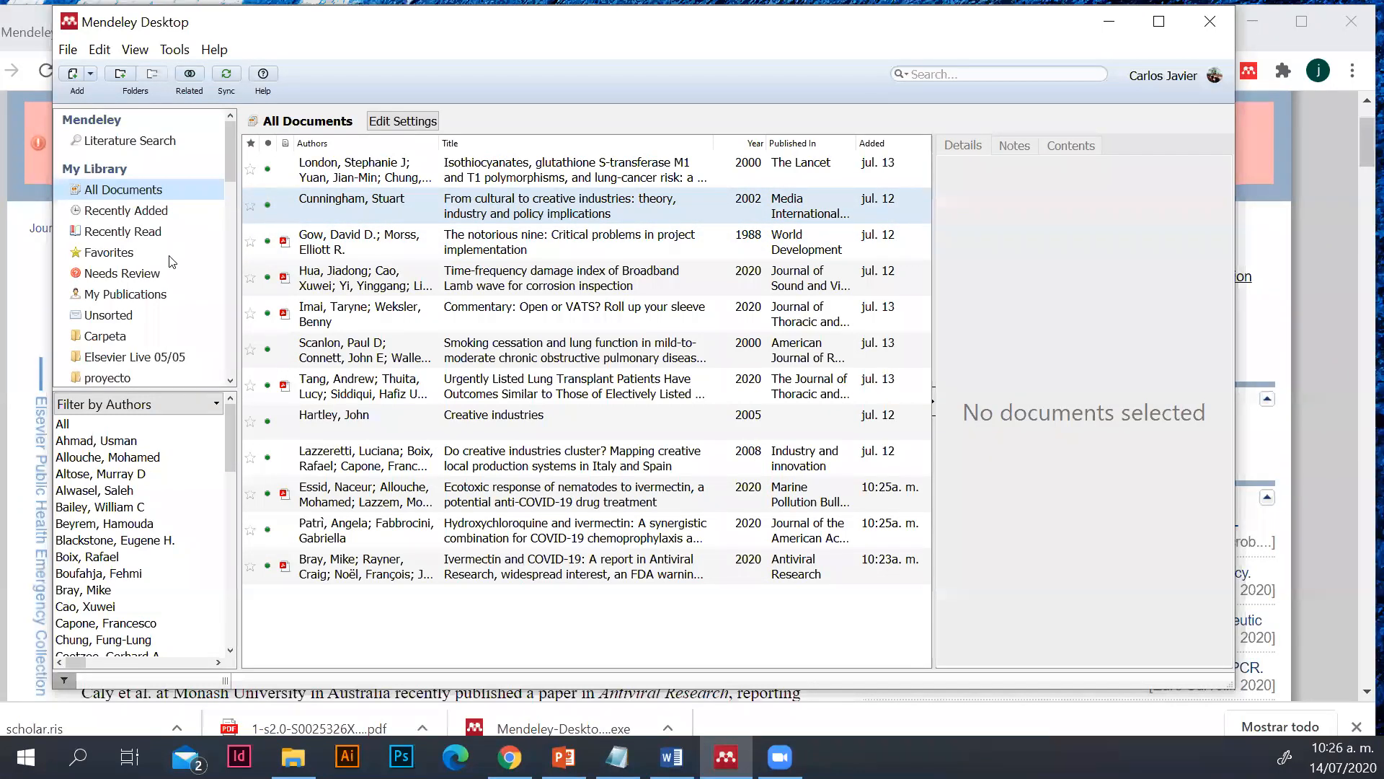
click(178, 302)
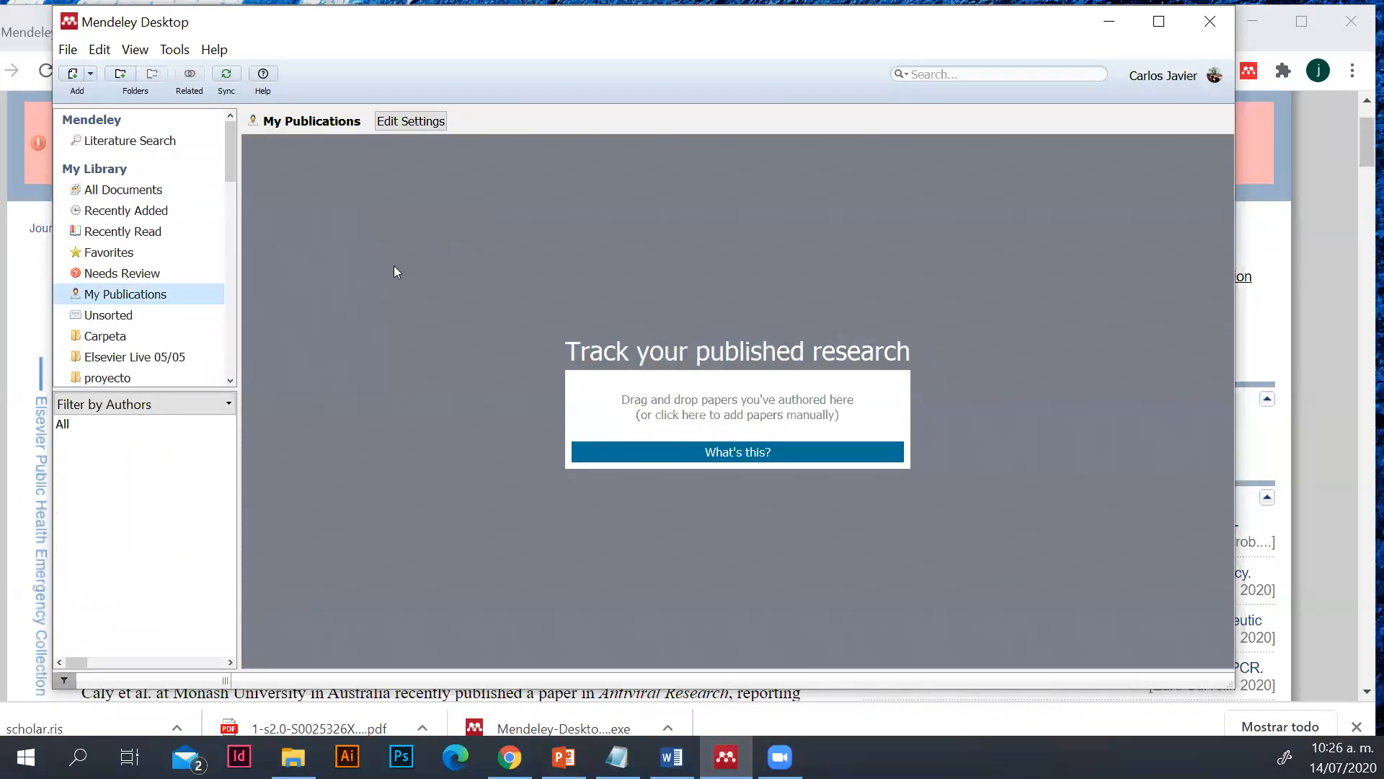
Create a new library folder named "Elsevier Live 14 julio"
scroll(170, 321, down, 2)
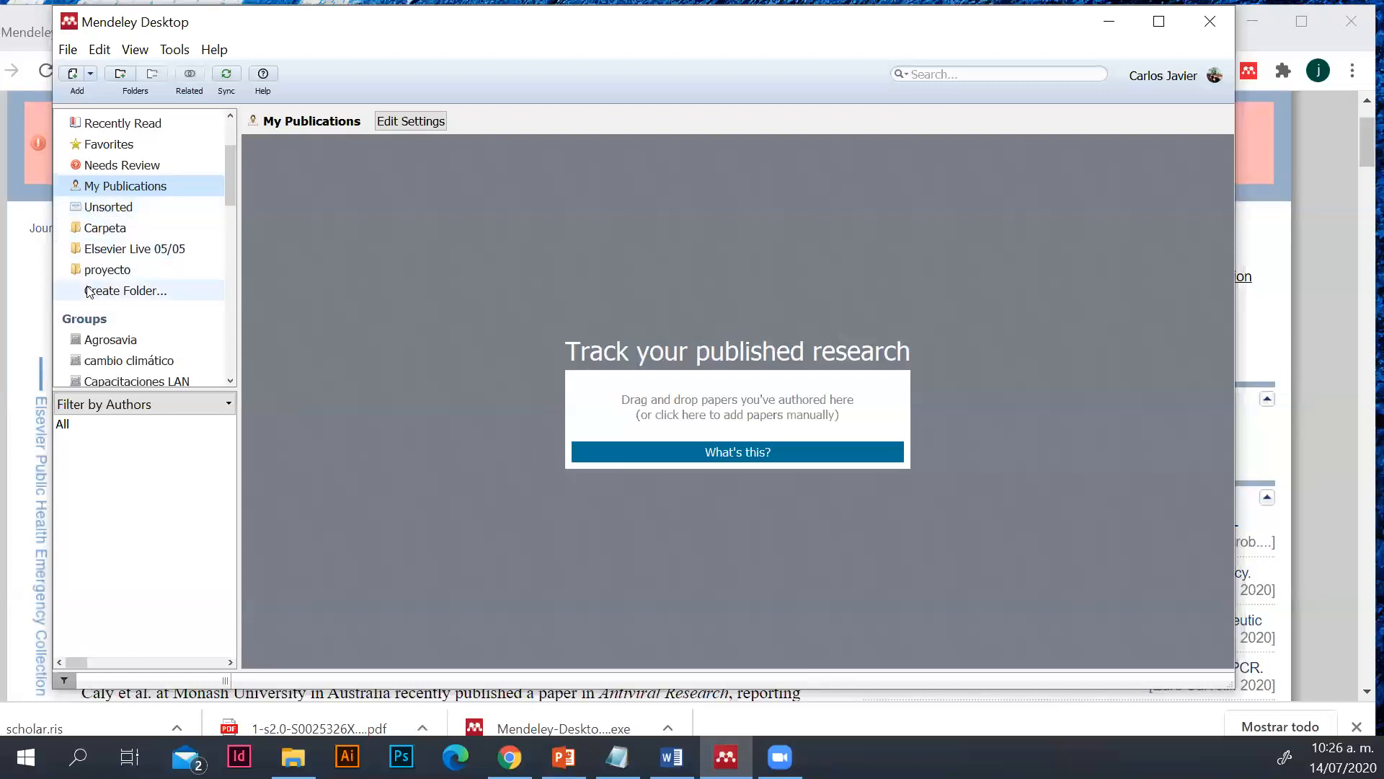
click(121, 75)
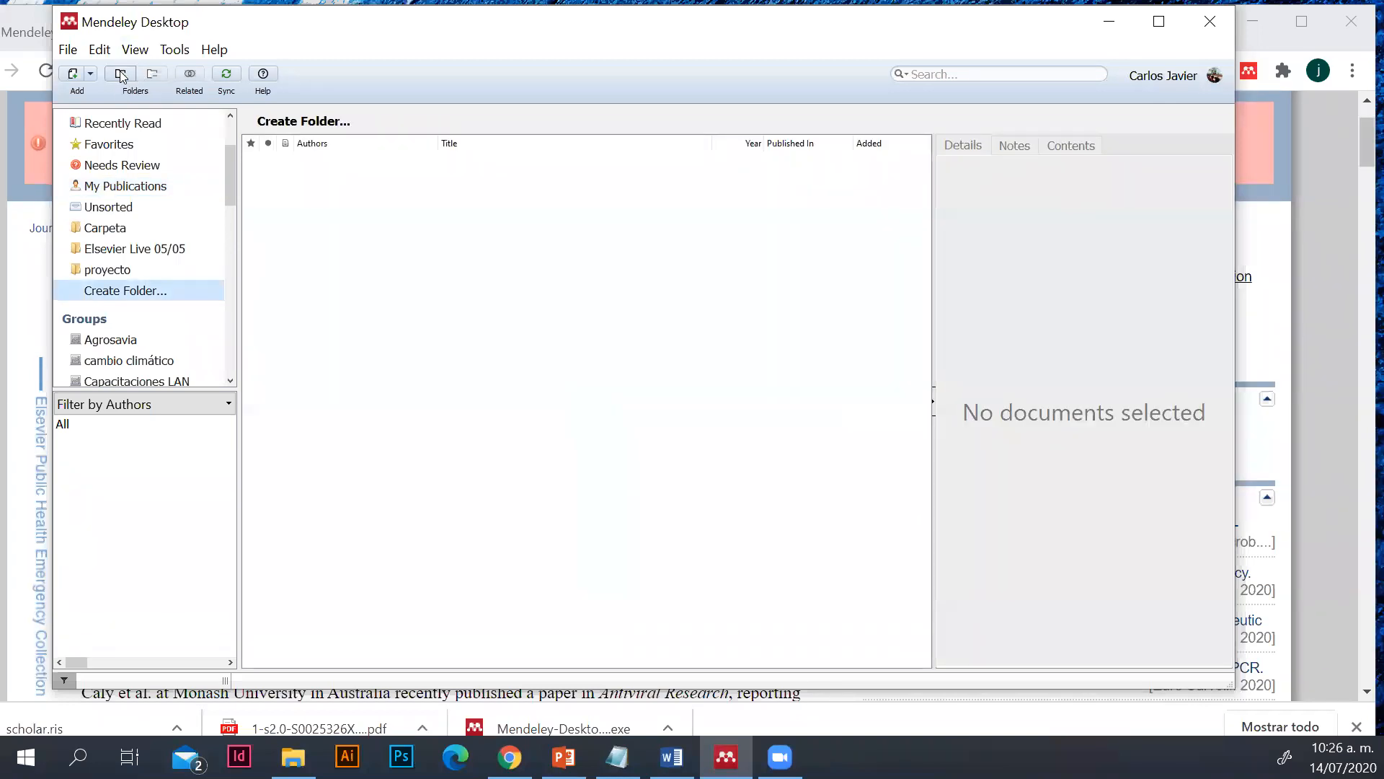
click(124, 292)
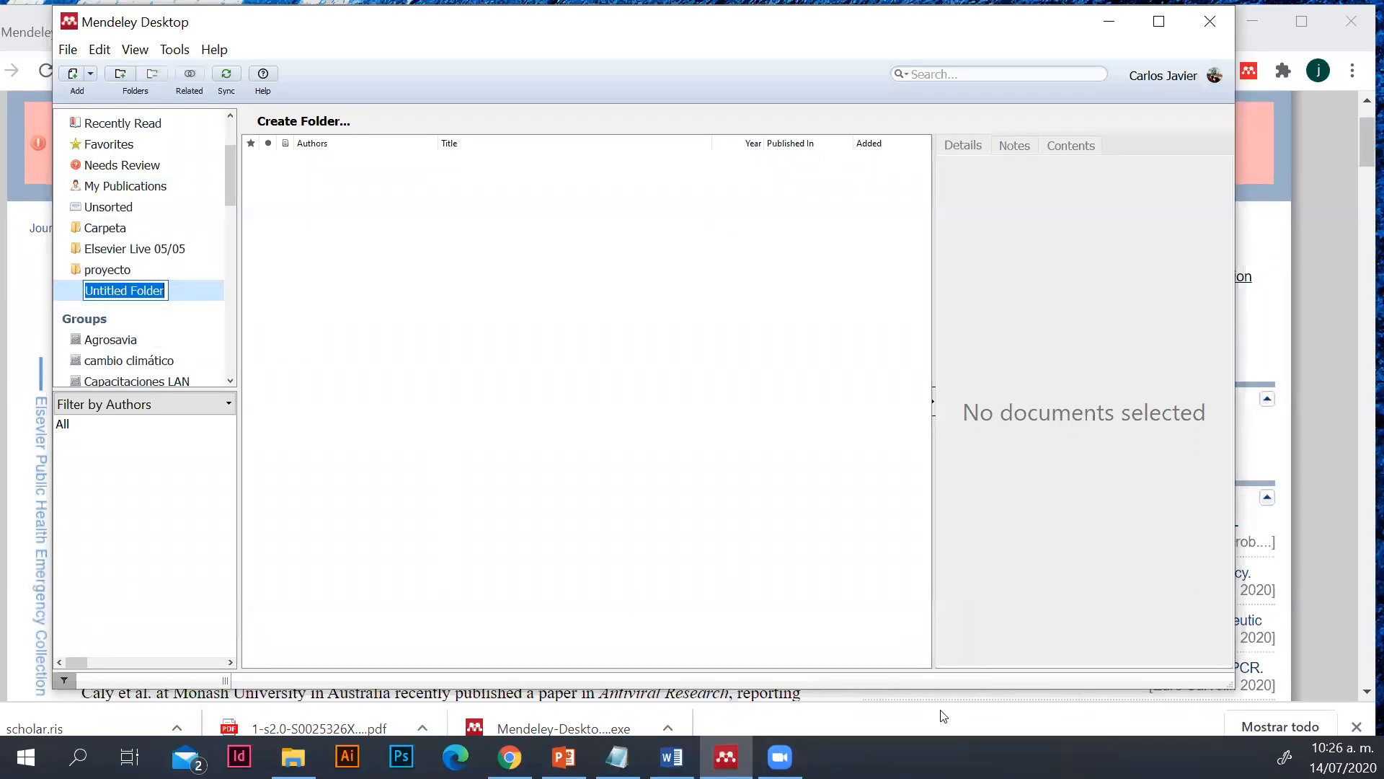
text(E)
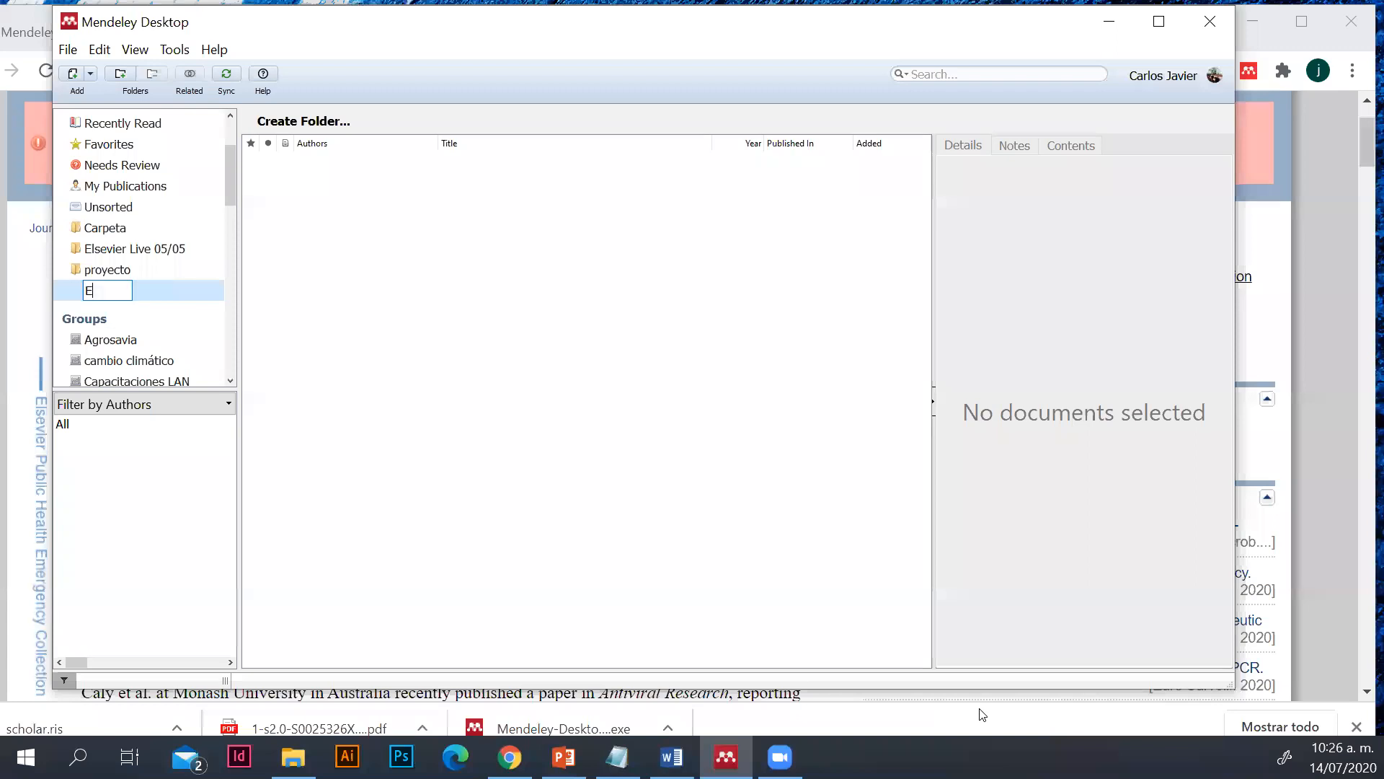
text(lsevier a)
key(BackSpace)
key(BackSpace)
text(Live 14)
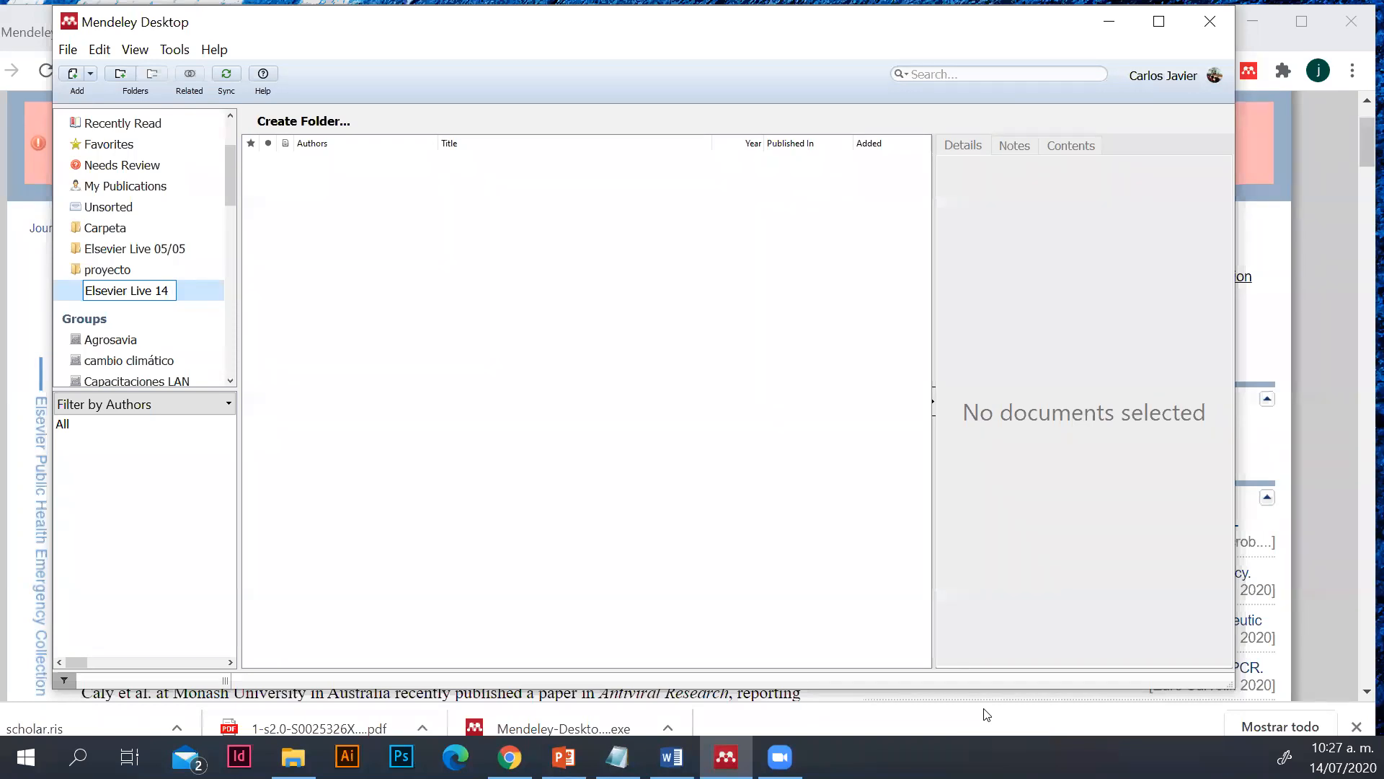
text( julio)
key(Return)
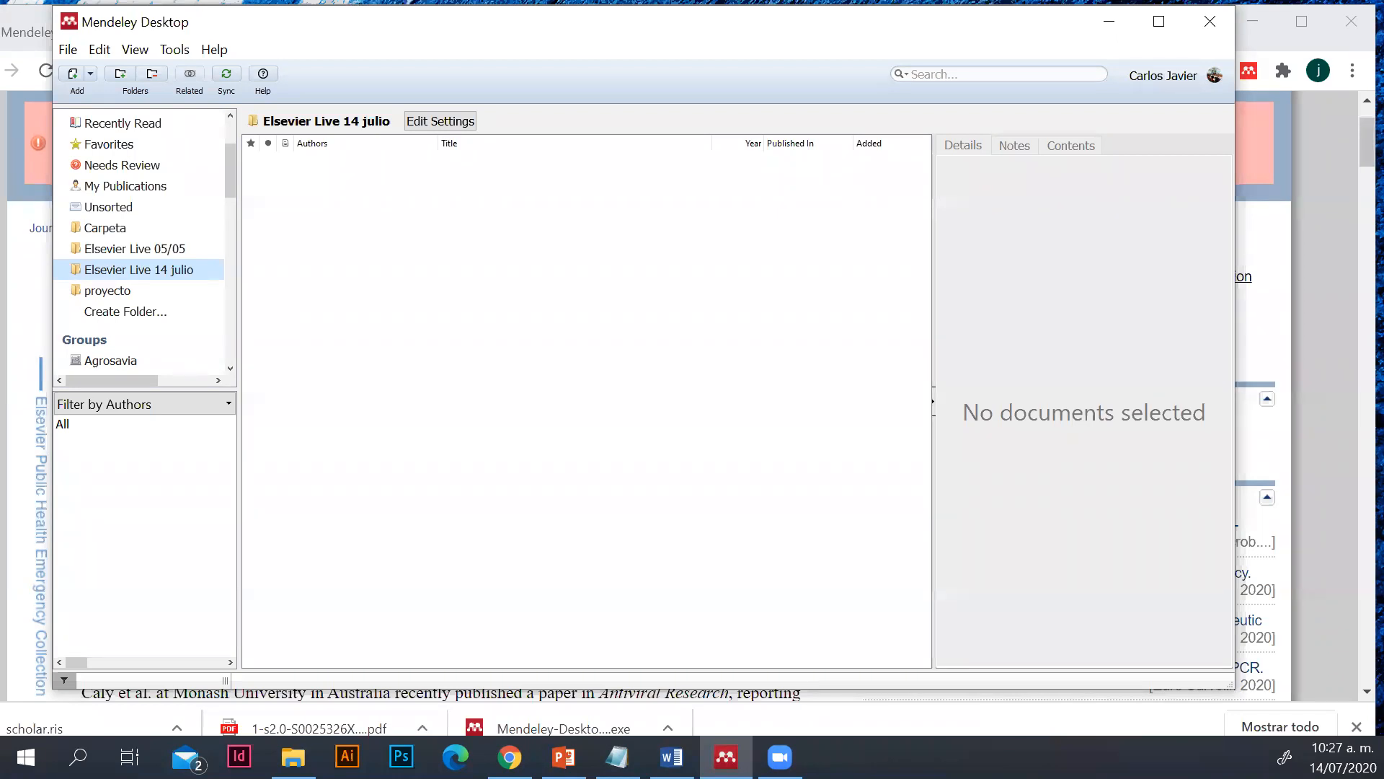
drag(236, 169, 224, 140)
click(104, 189)
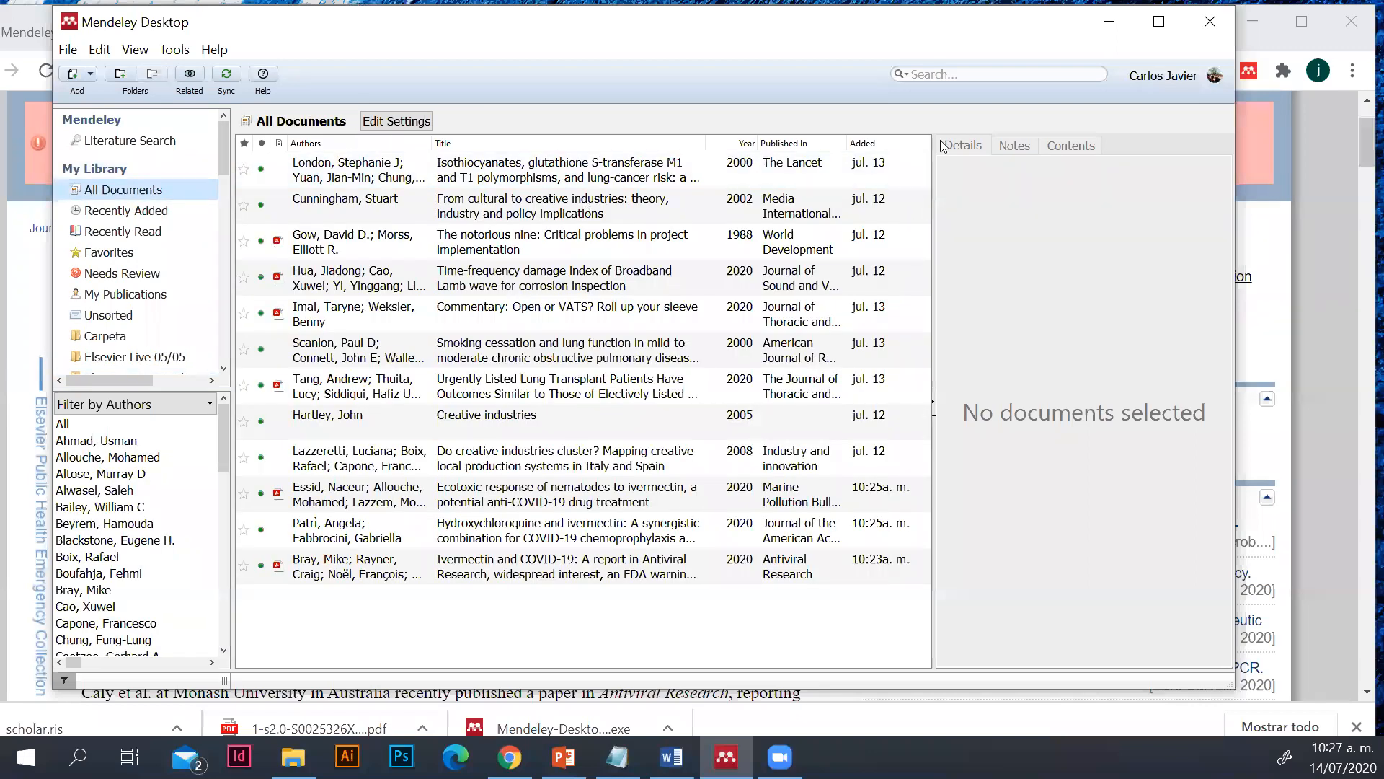
click(832, 504)
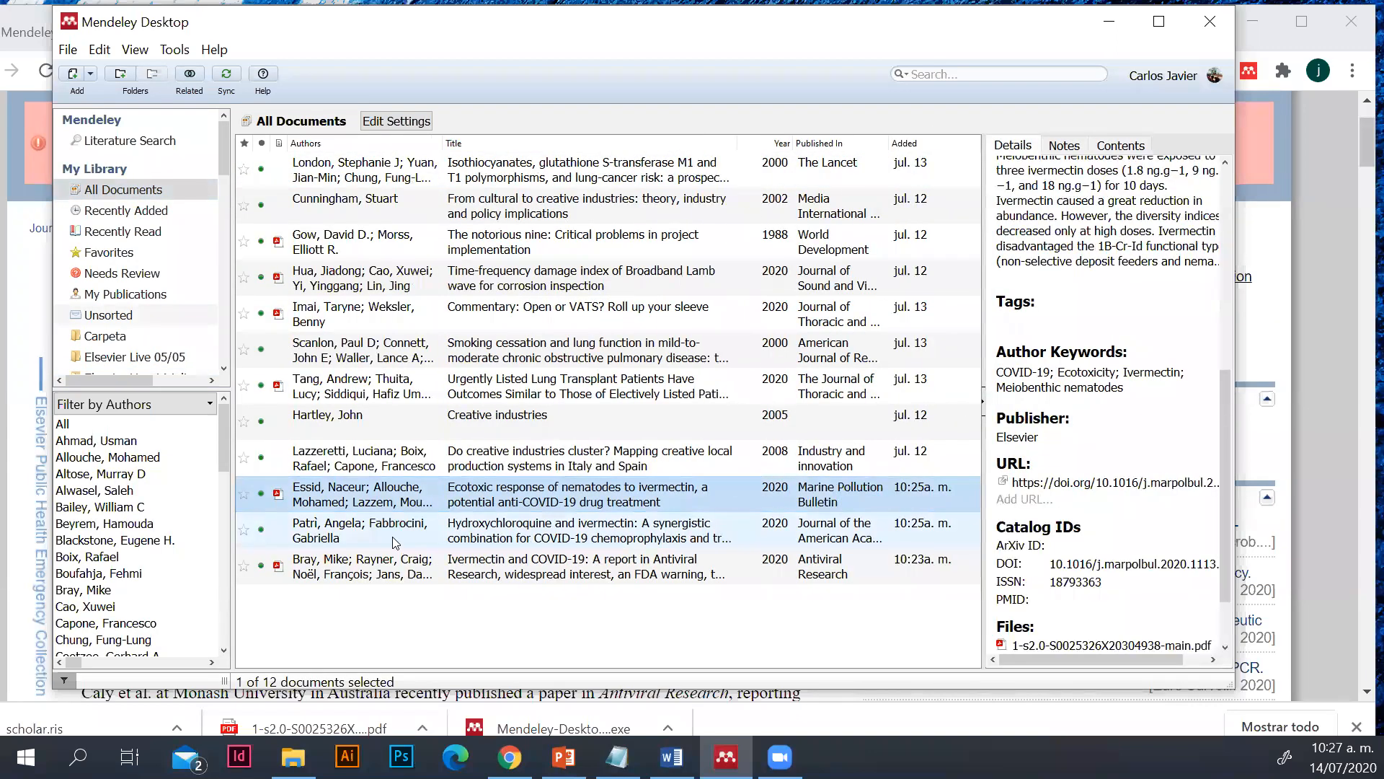
click(474, 580)
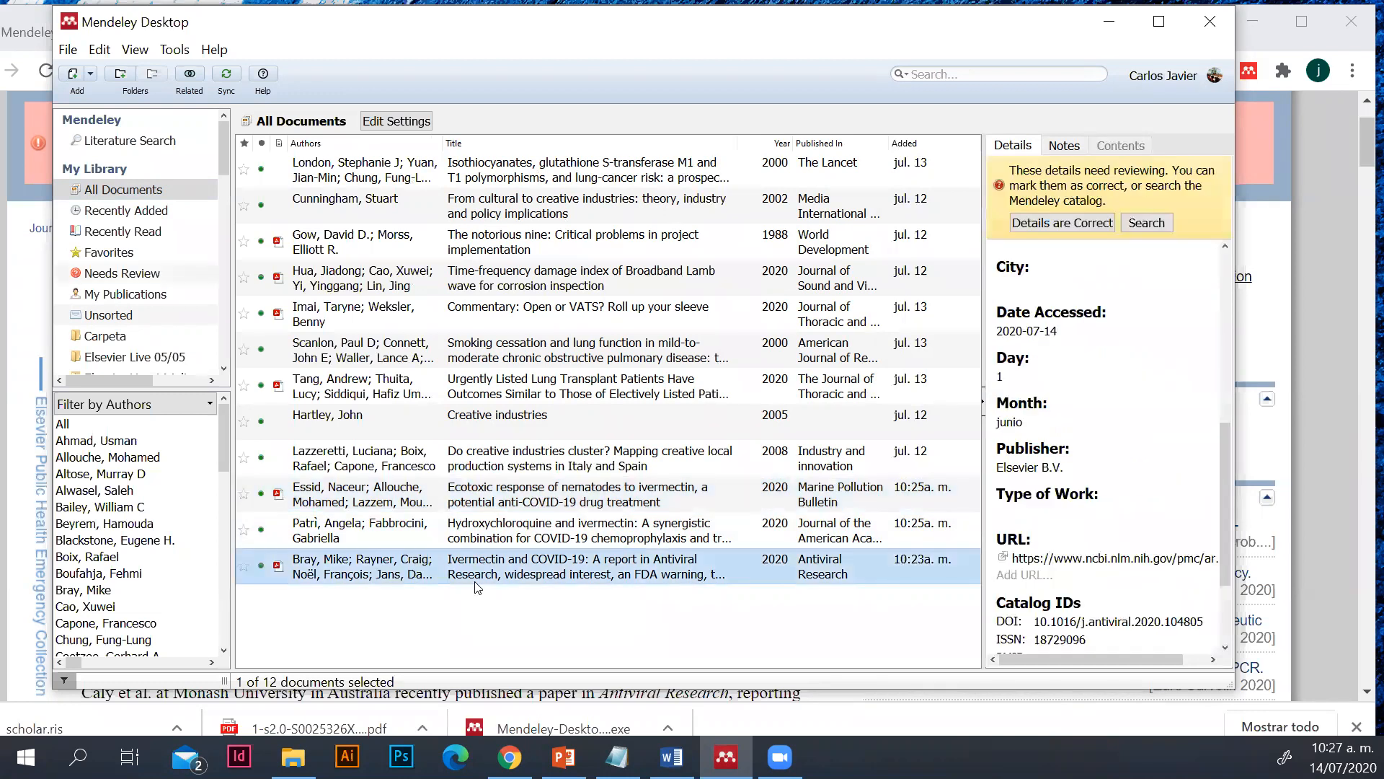
click(481, 540)
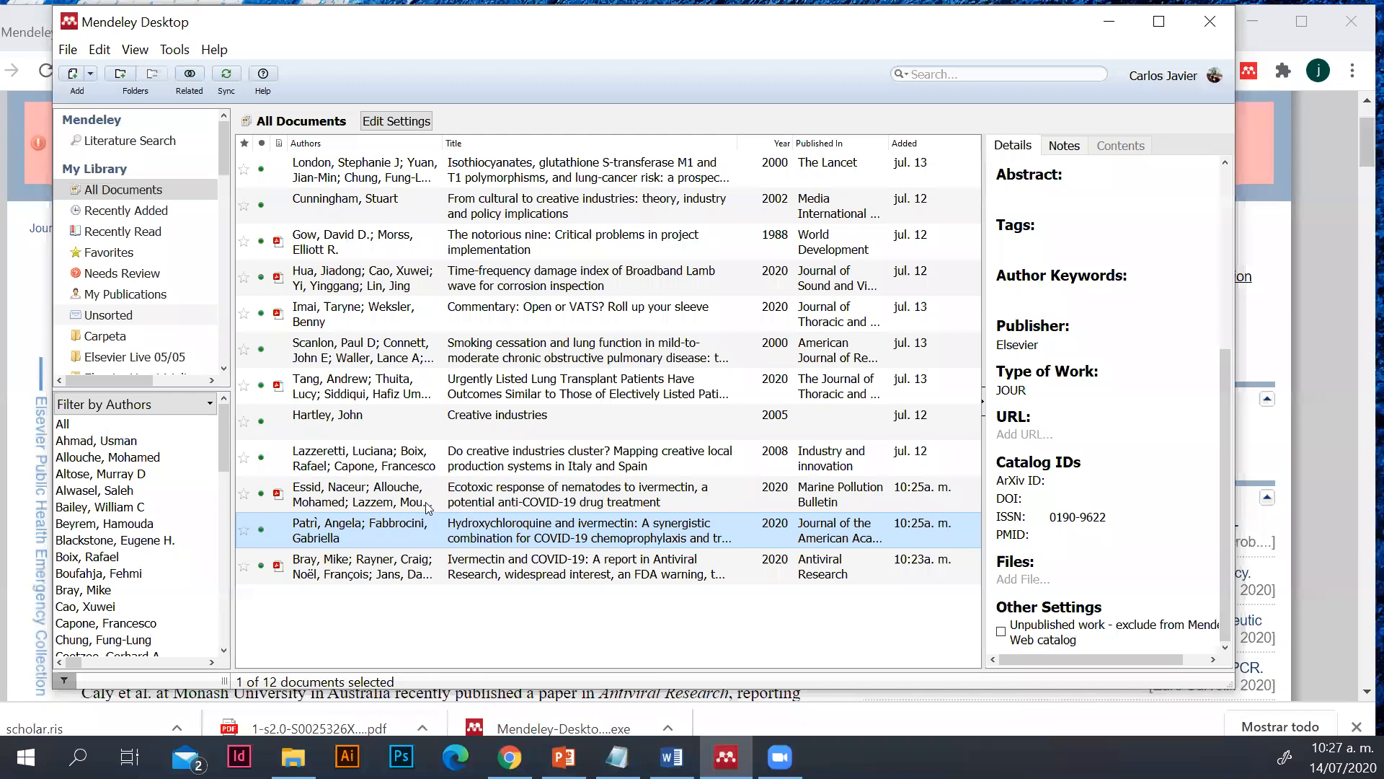
click(361, 505)
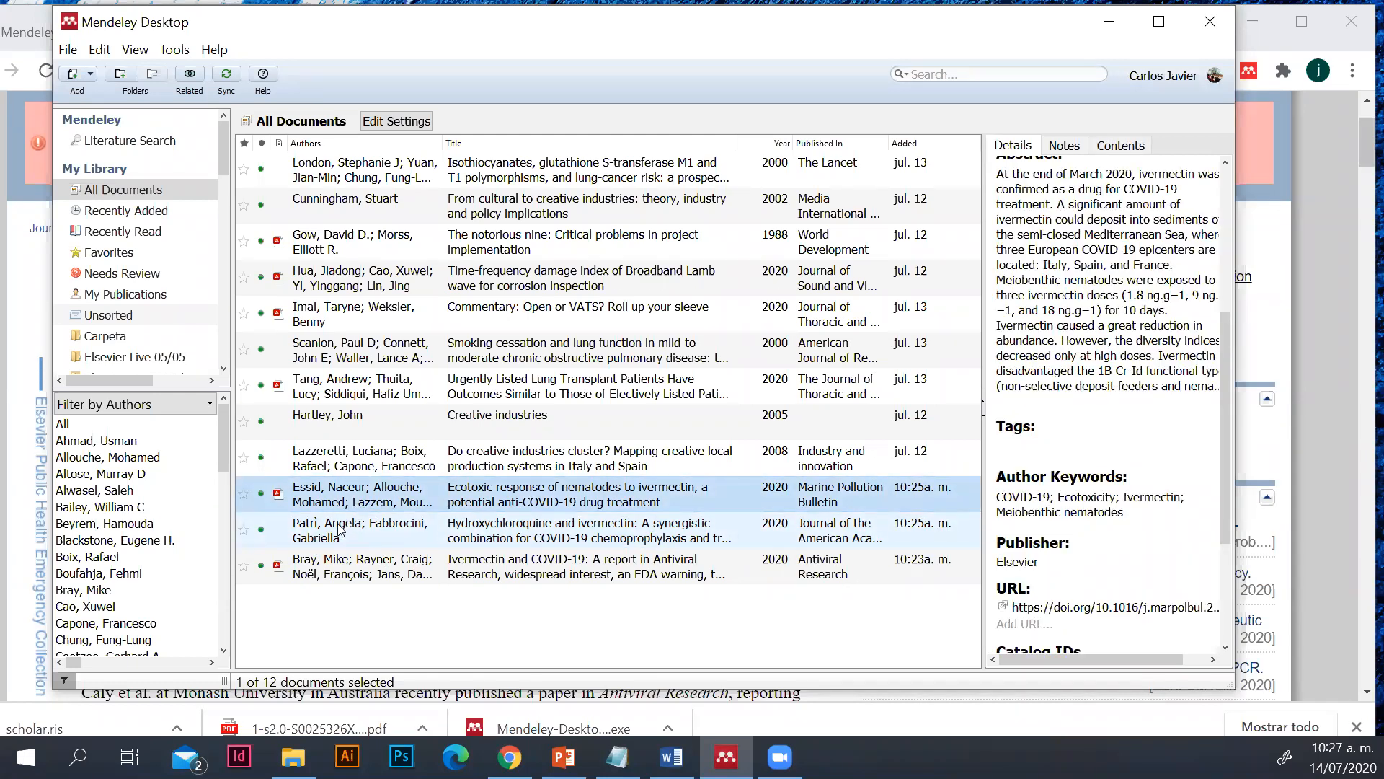
ctrl+click(339, 530)
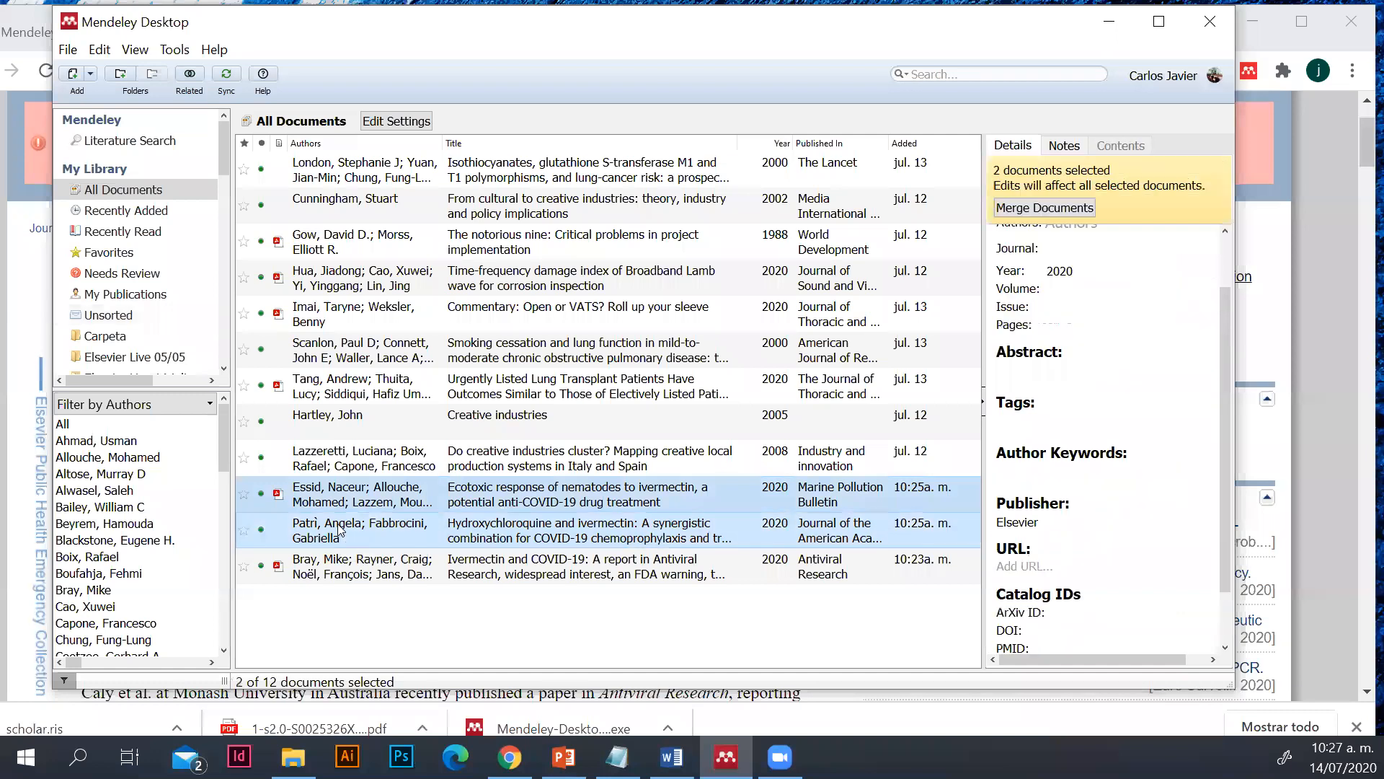
ctrl+click(342, 563)
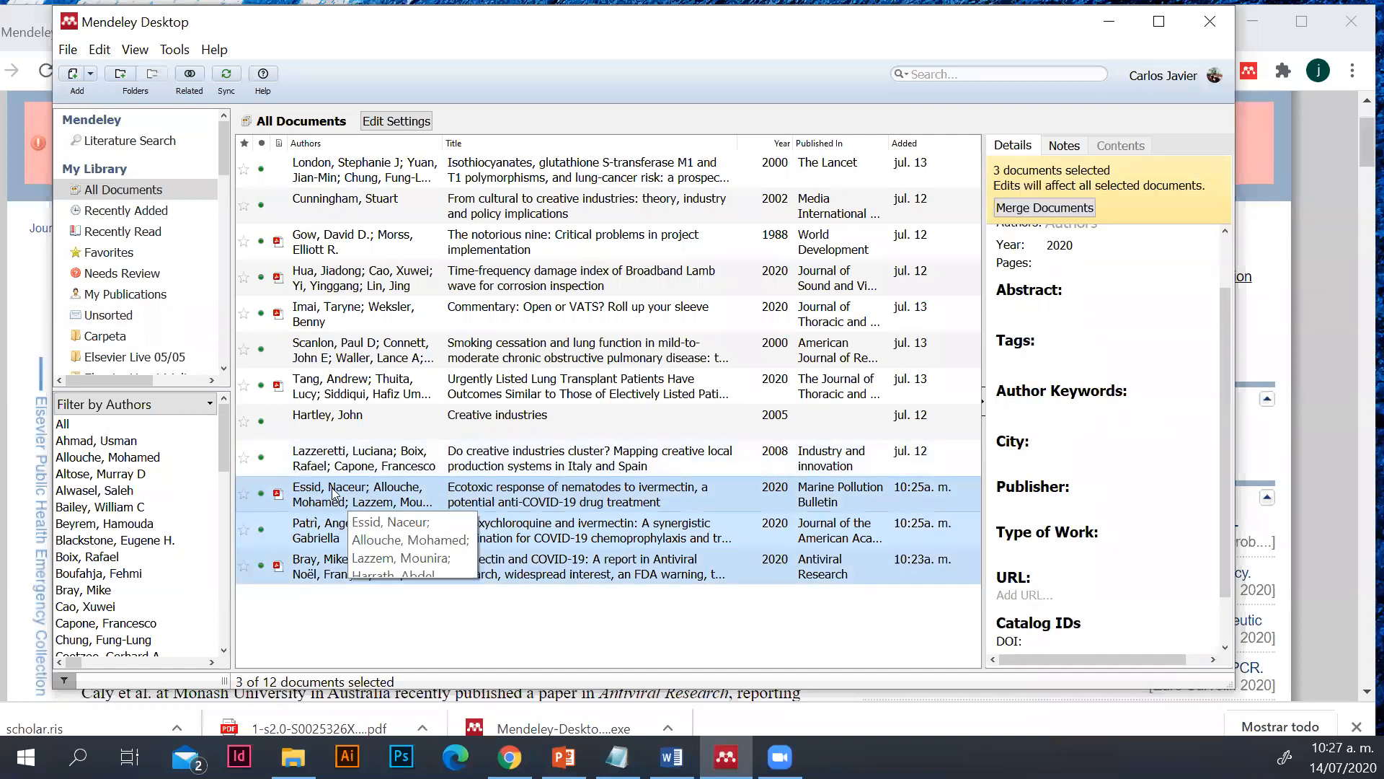
click(184, 335)
scroll(161, 299, down, 1)
scroll(162, 303, up, 1)
click(123, 189)
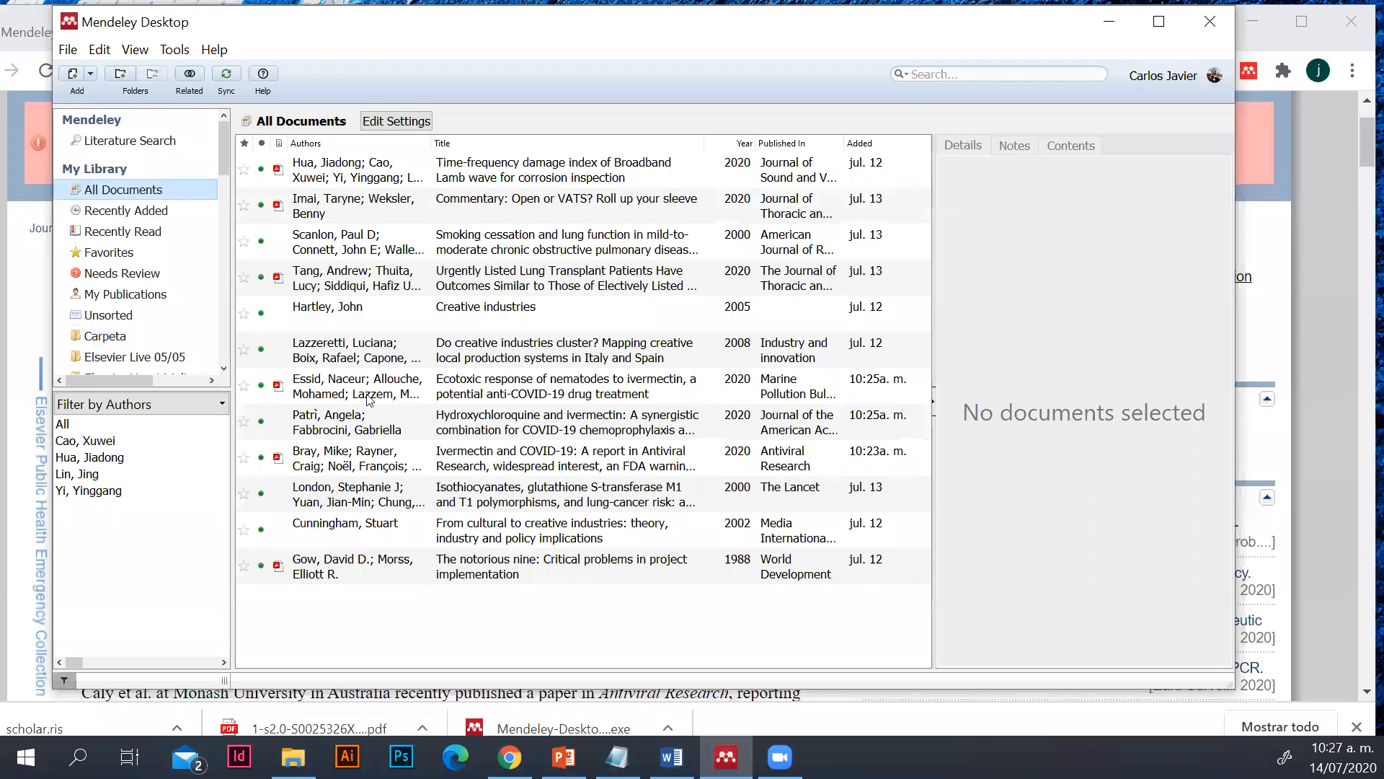
Add the three 2020 ivermectin articles from All Documents to the "Elsevier Live 14 julio" folder and open that folder
click(333, 570)
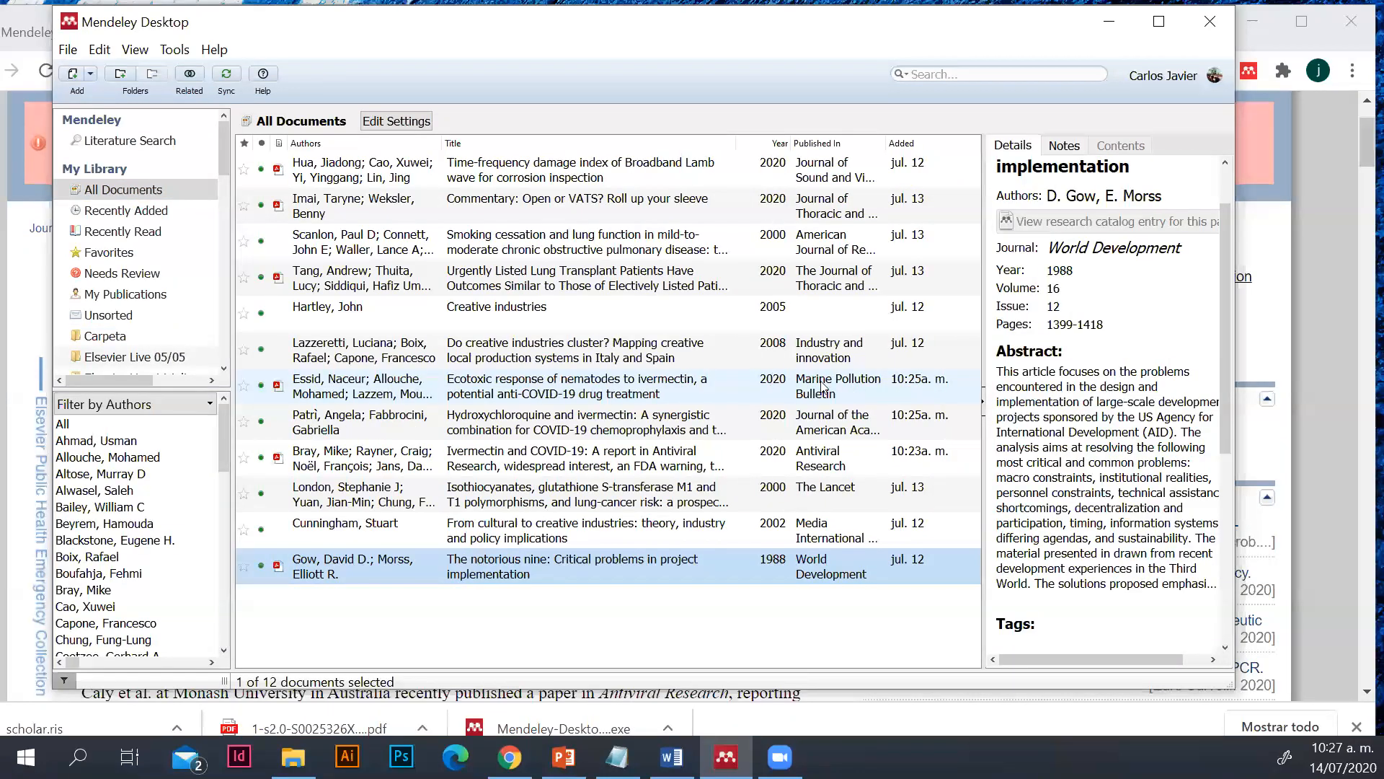
click(773, 390)
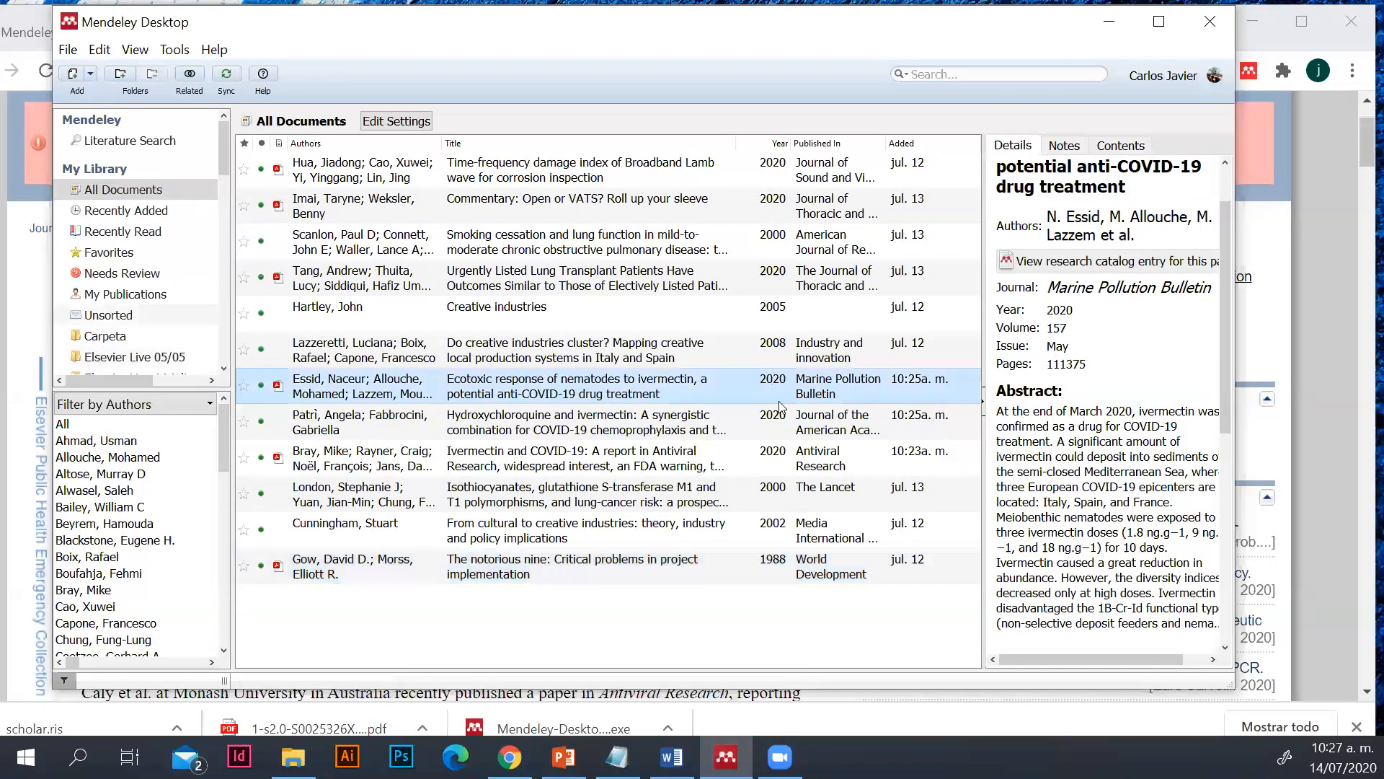
ctrl+click(779, 414)
ctrl+click(776, 453)
drag(730, 411, 168, 320)
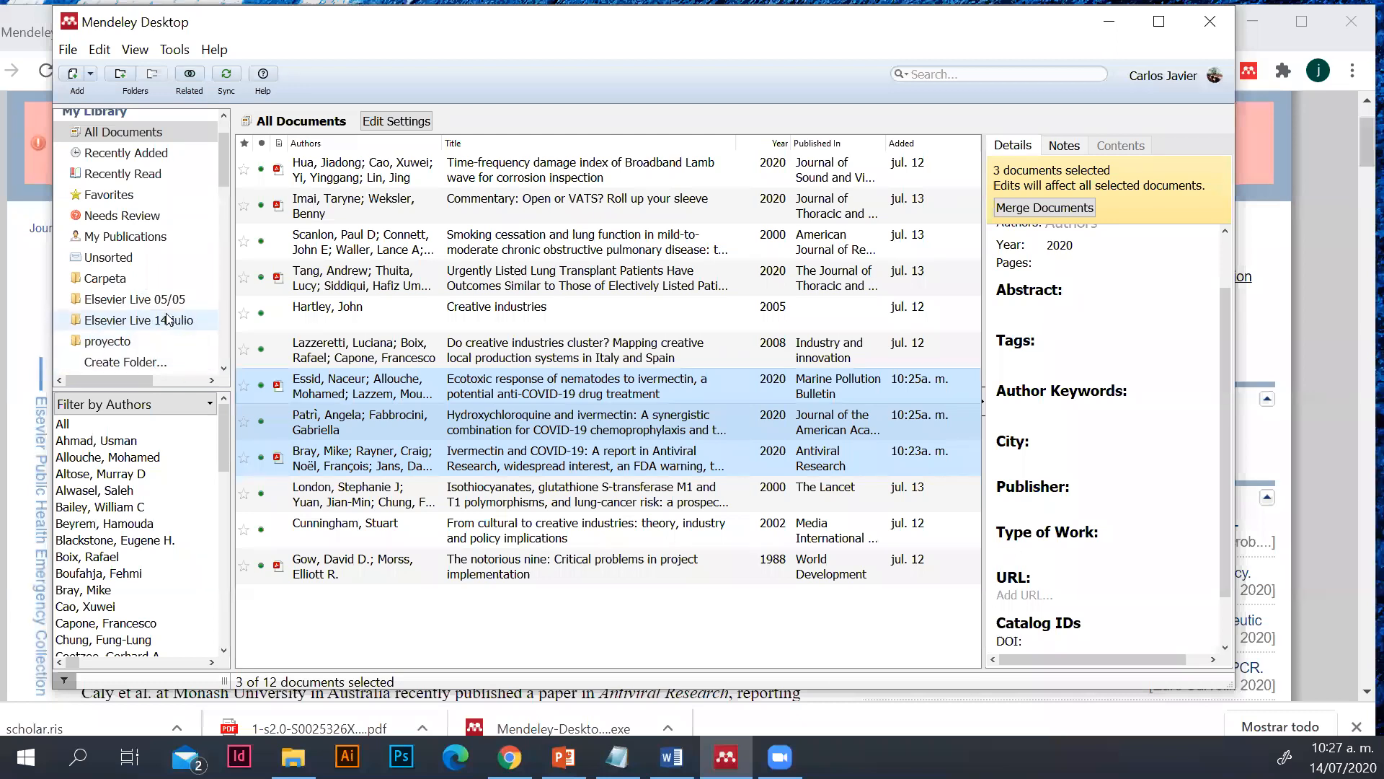
click(168, 321)
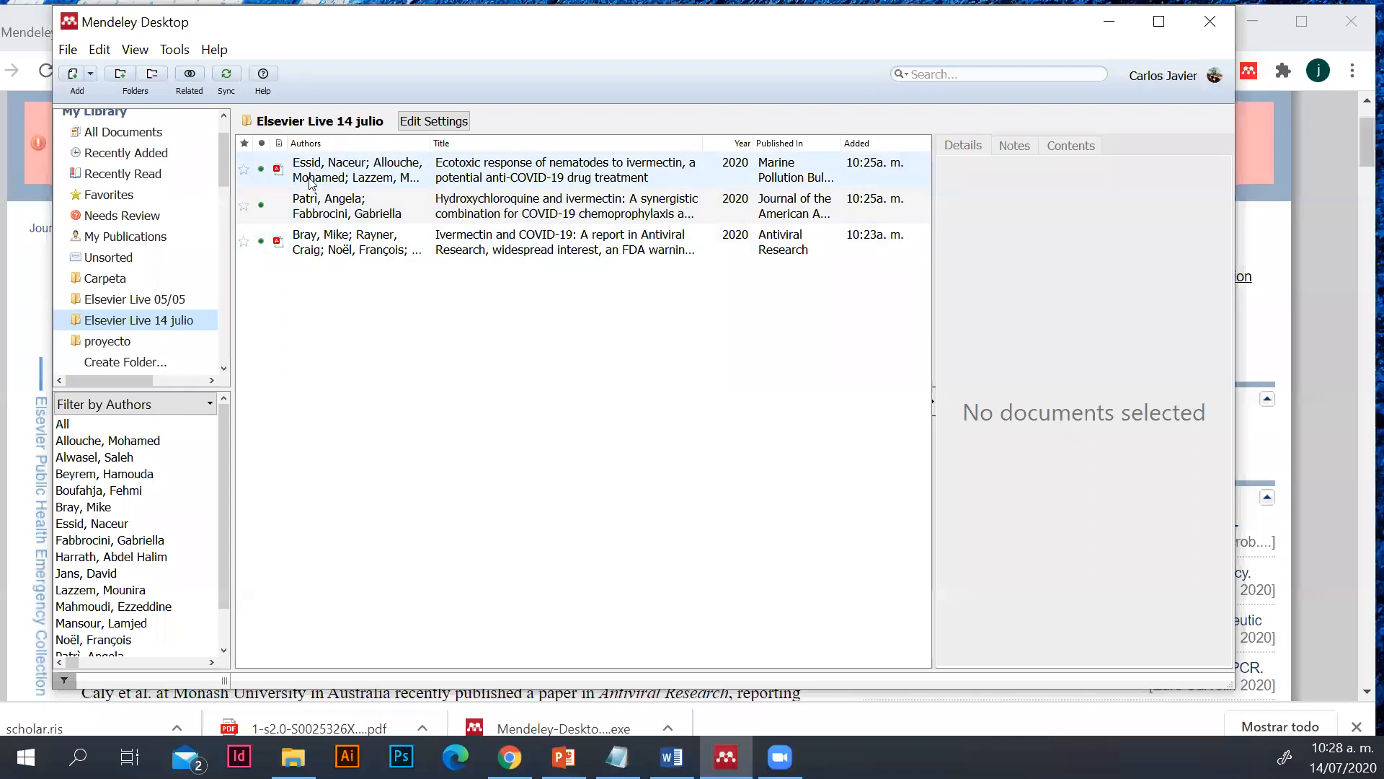
Compare the contents of All Documents with the "proyecto" and "Elsevier Live 14 julio" folders
scroll(124, 324, up, 3)
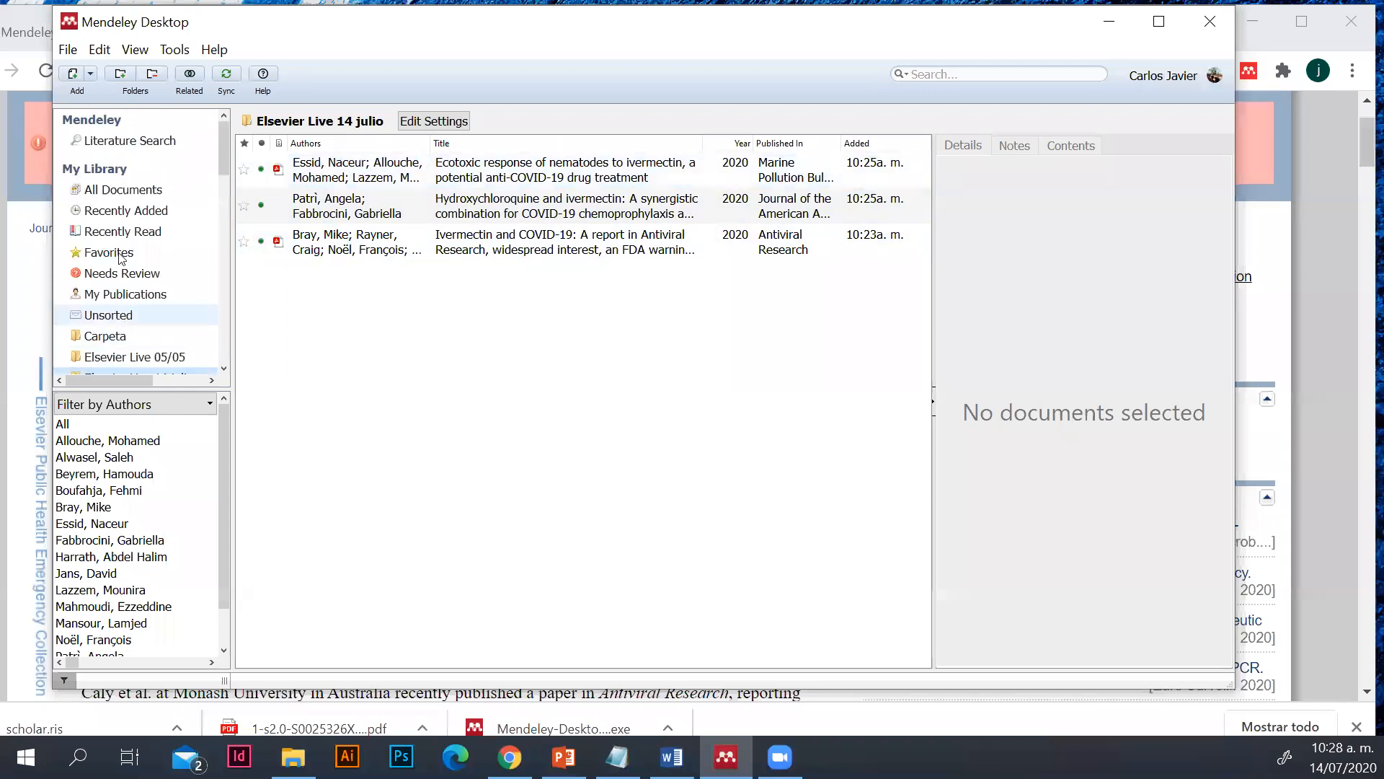
click(122, 189)
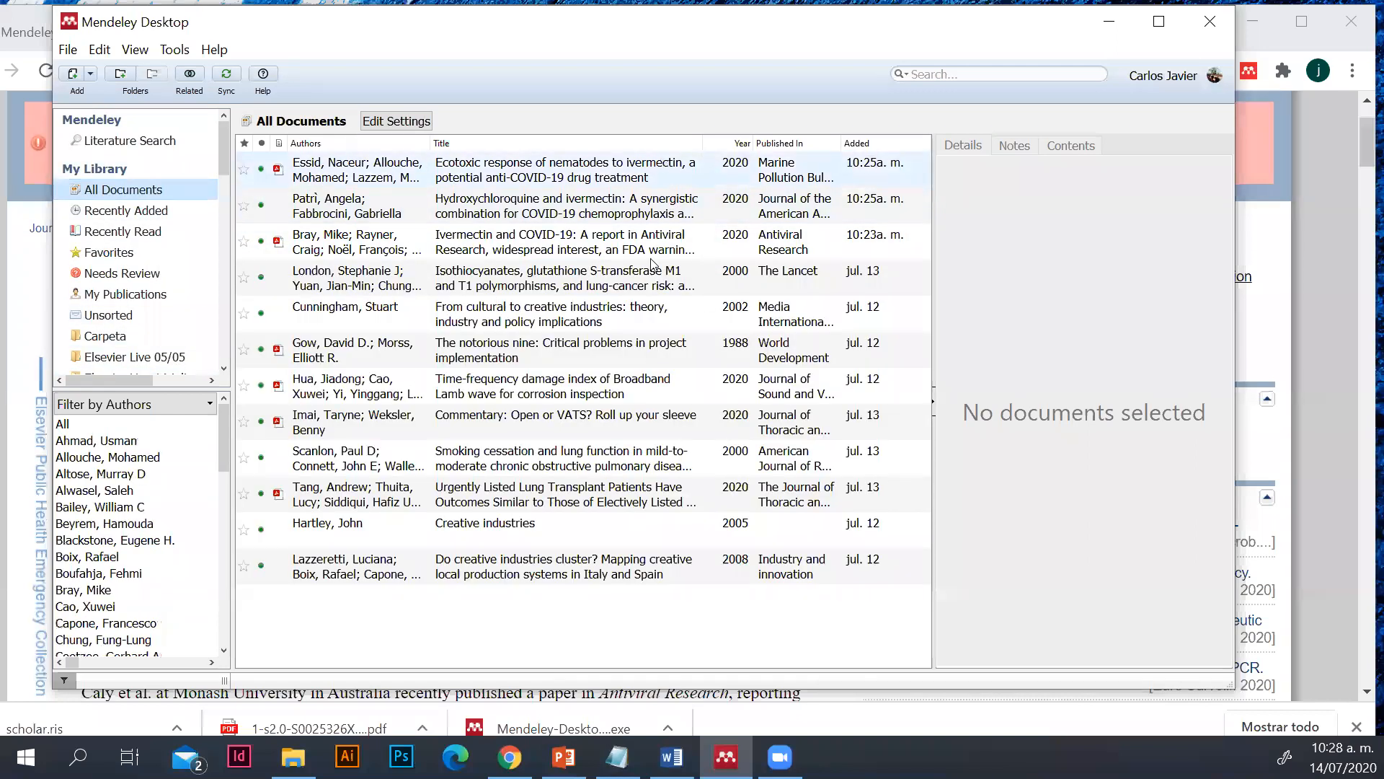
scroll(153, 339, down, 2)
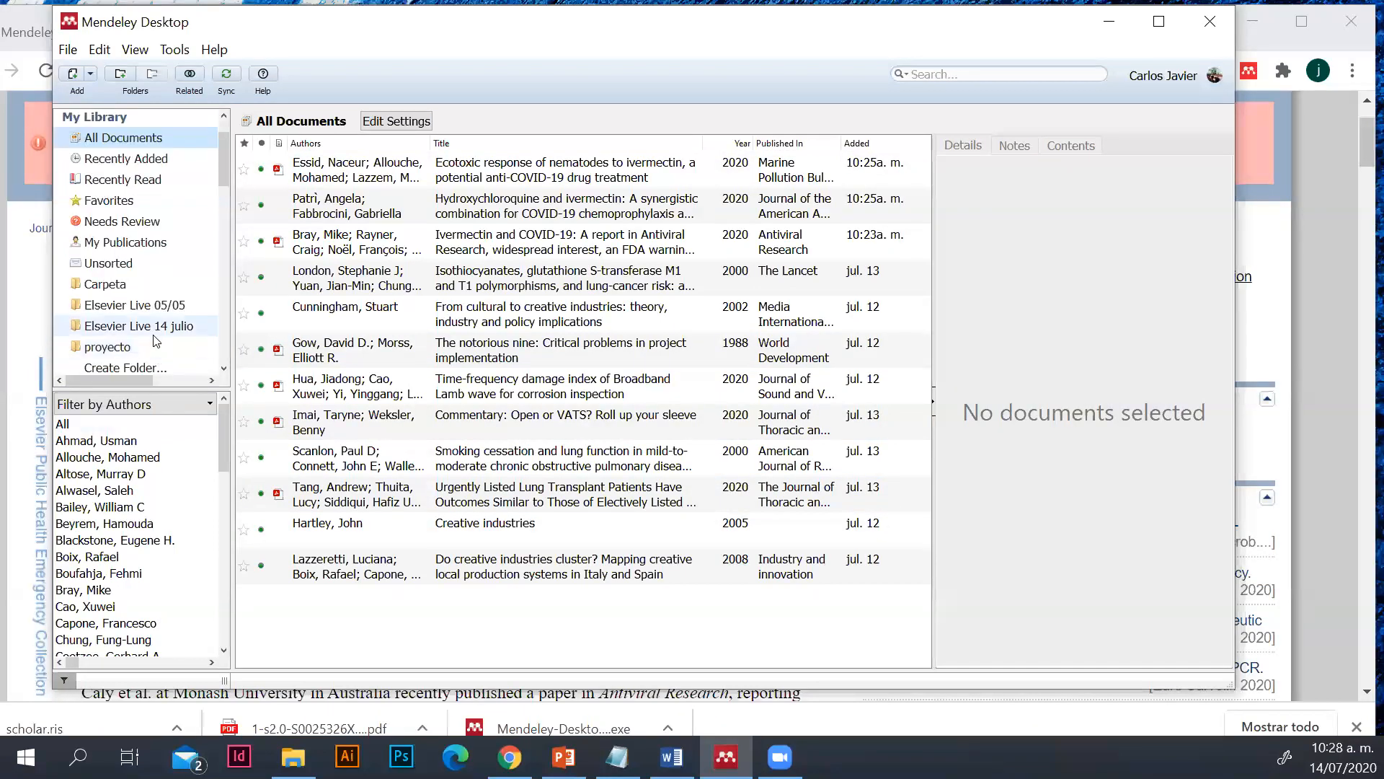
click(151, 347)
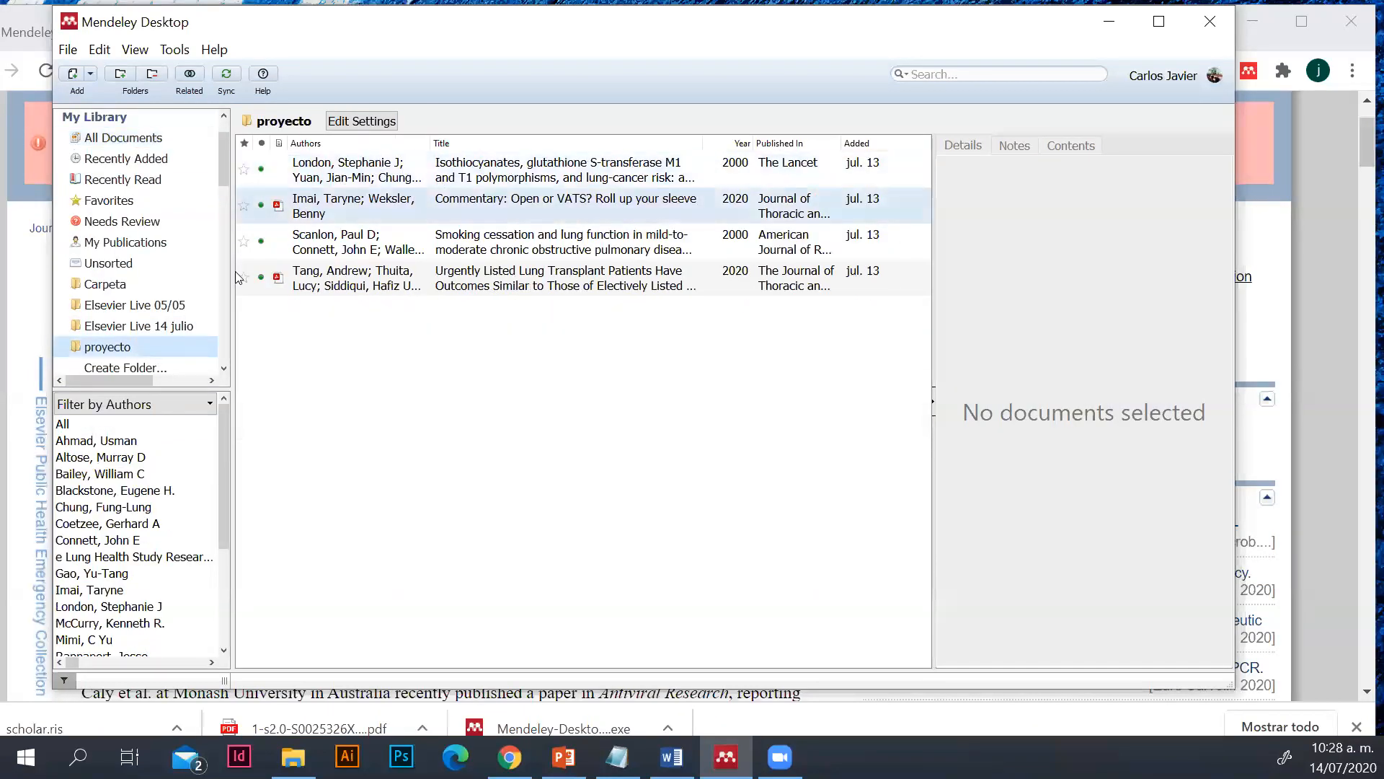
click(163, 325)
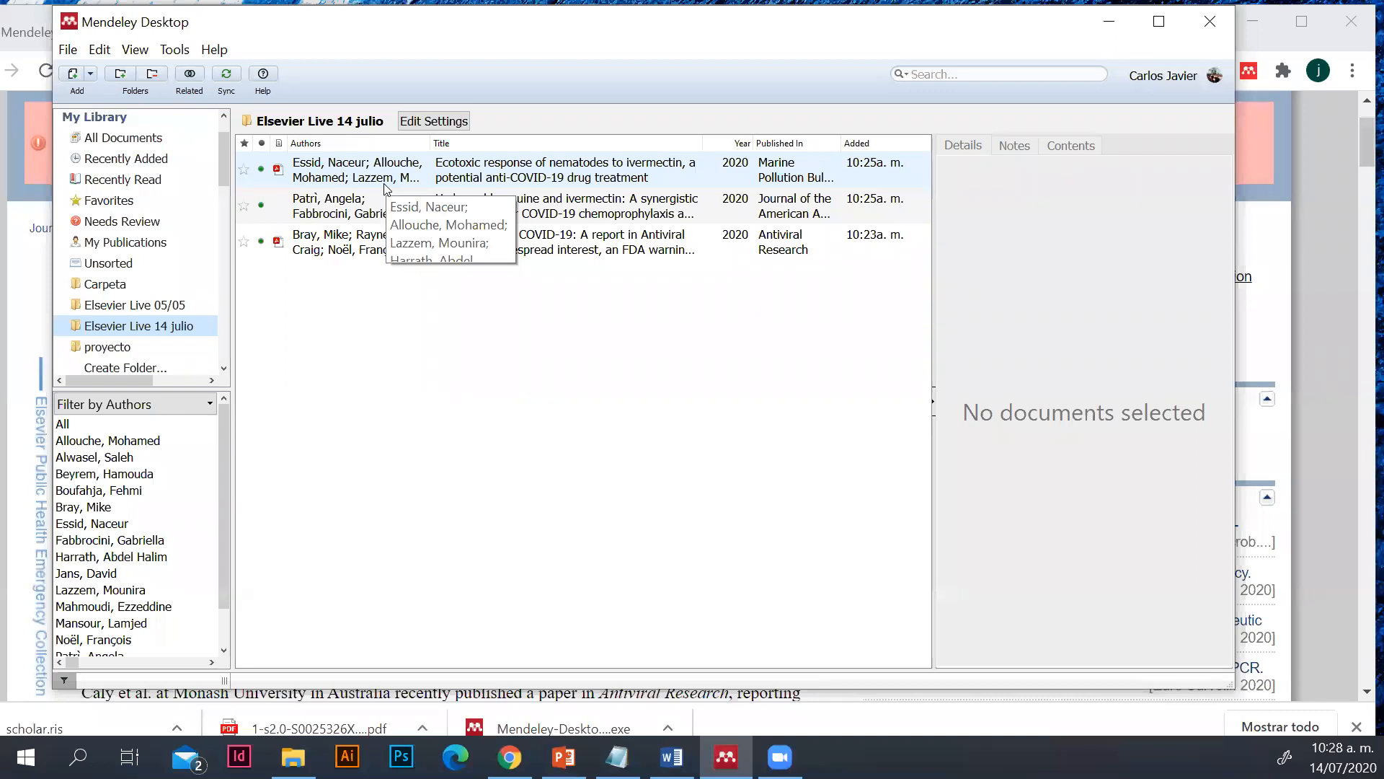
scroll(108, 271, down, 1)
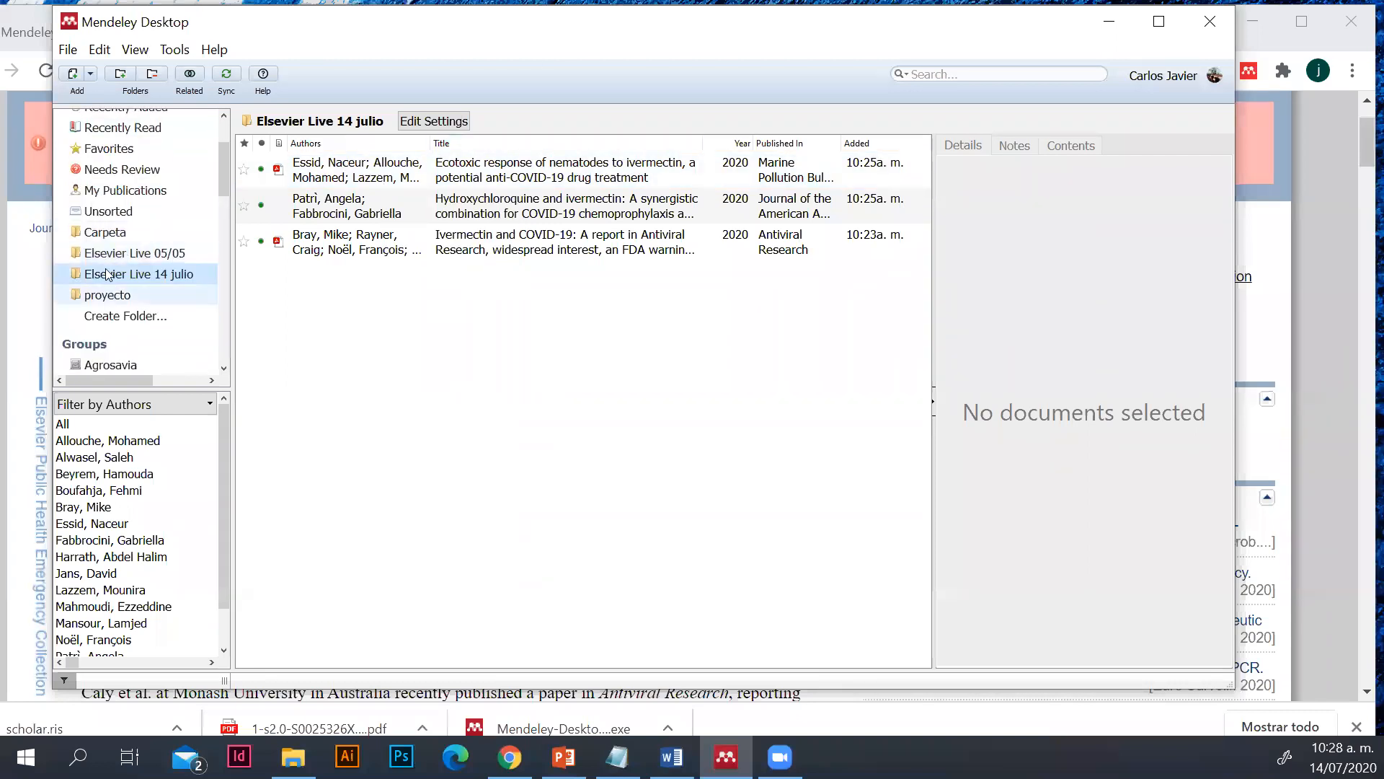
Create a subfolder named "1 hora" inside the "Elsevier Live 14 julio" folder and return to the parent folder
click(107, 274)
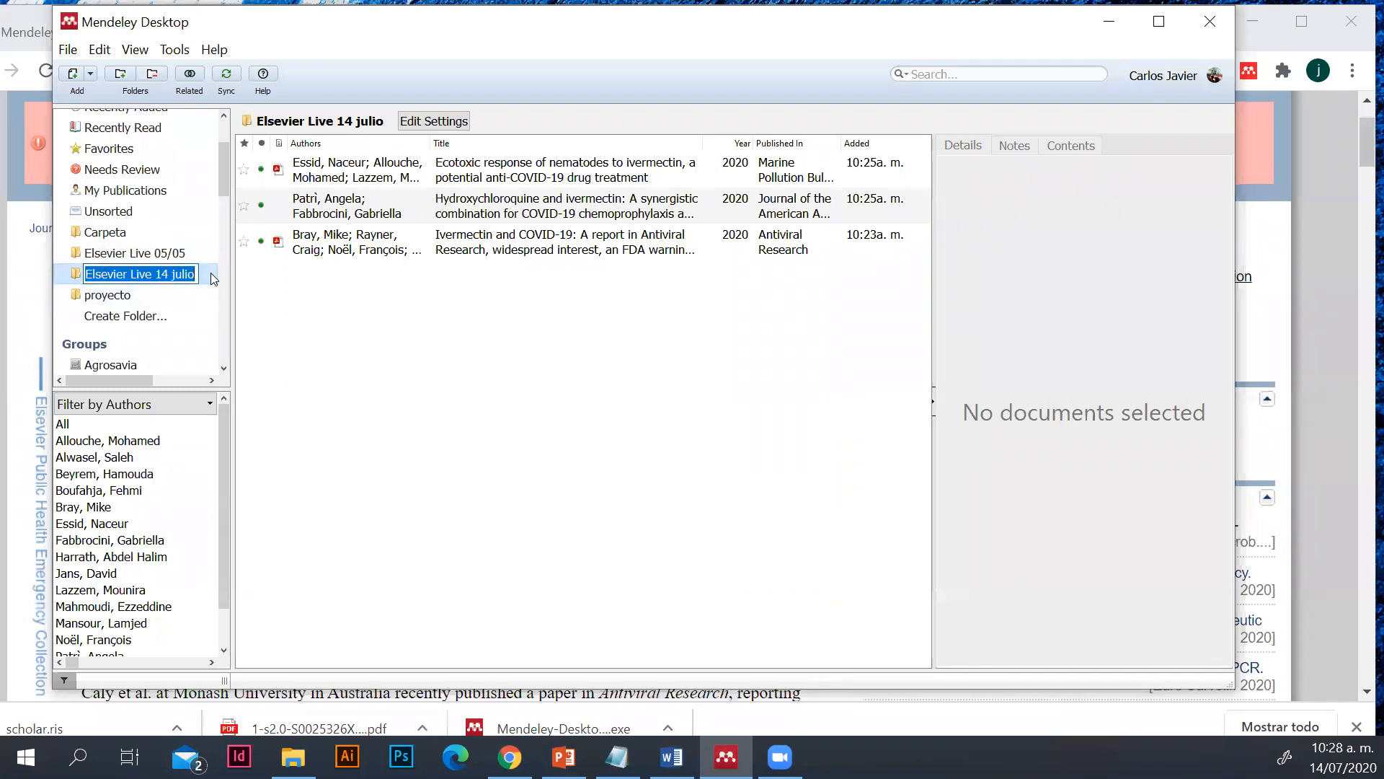
click(201, 330)
click(196, 281)
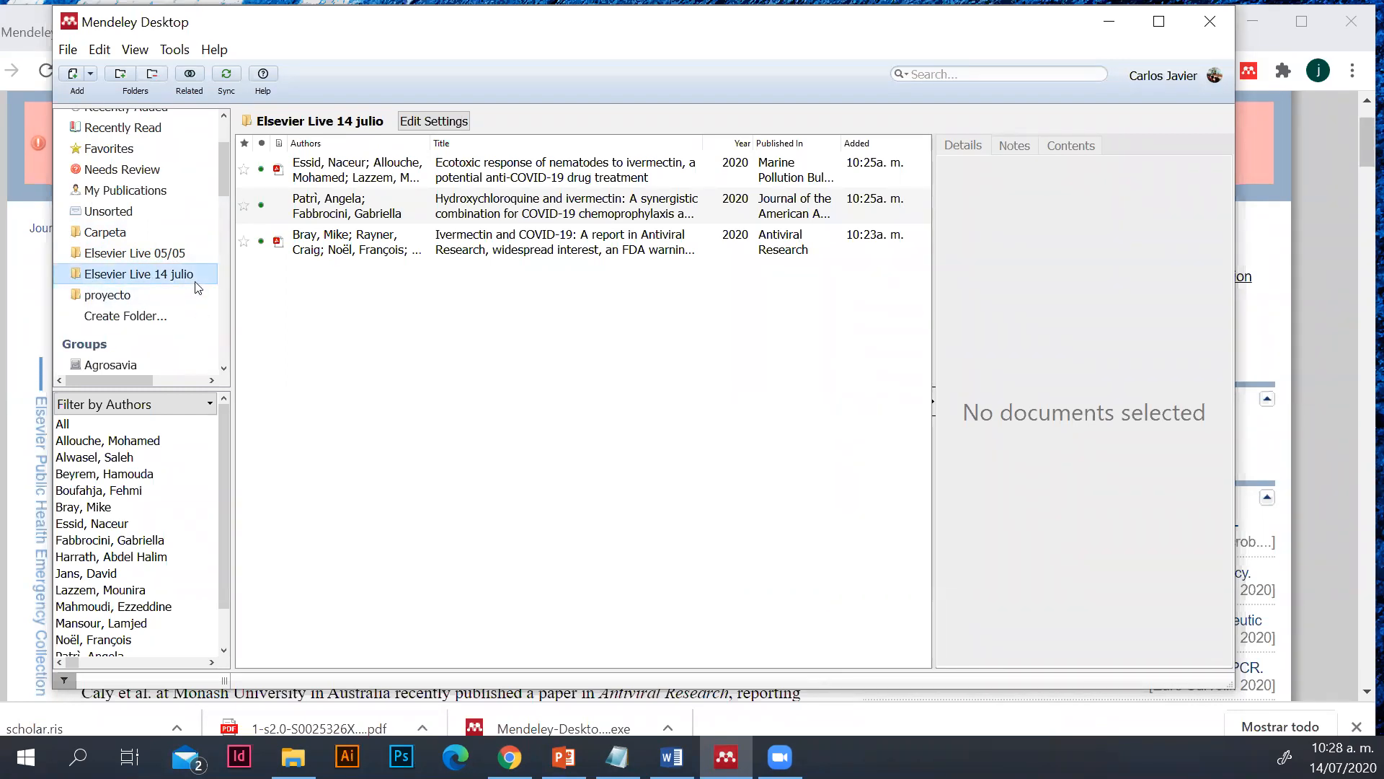
right_click(196, 283)
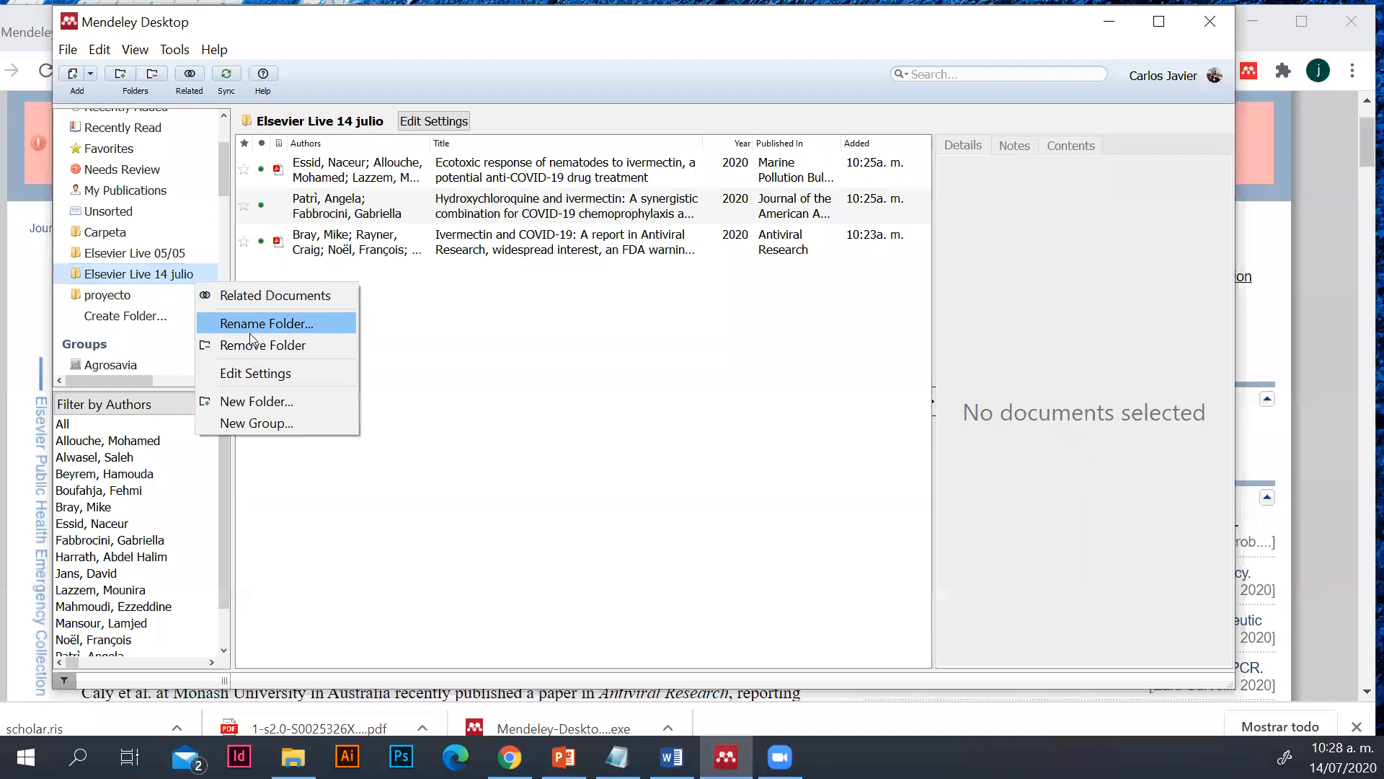
click(267, 399)
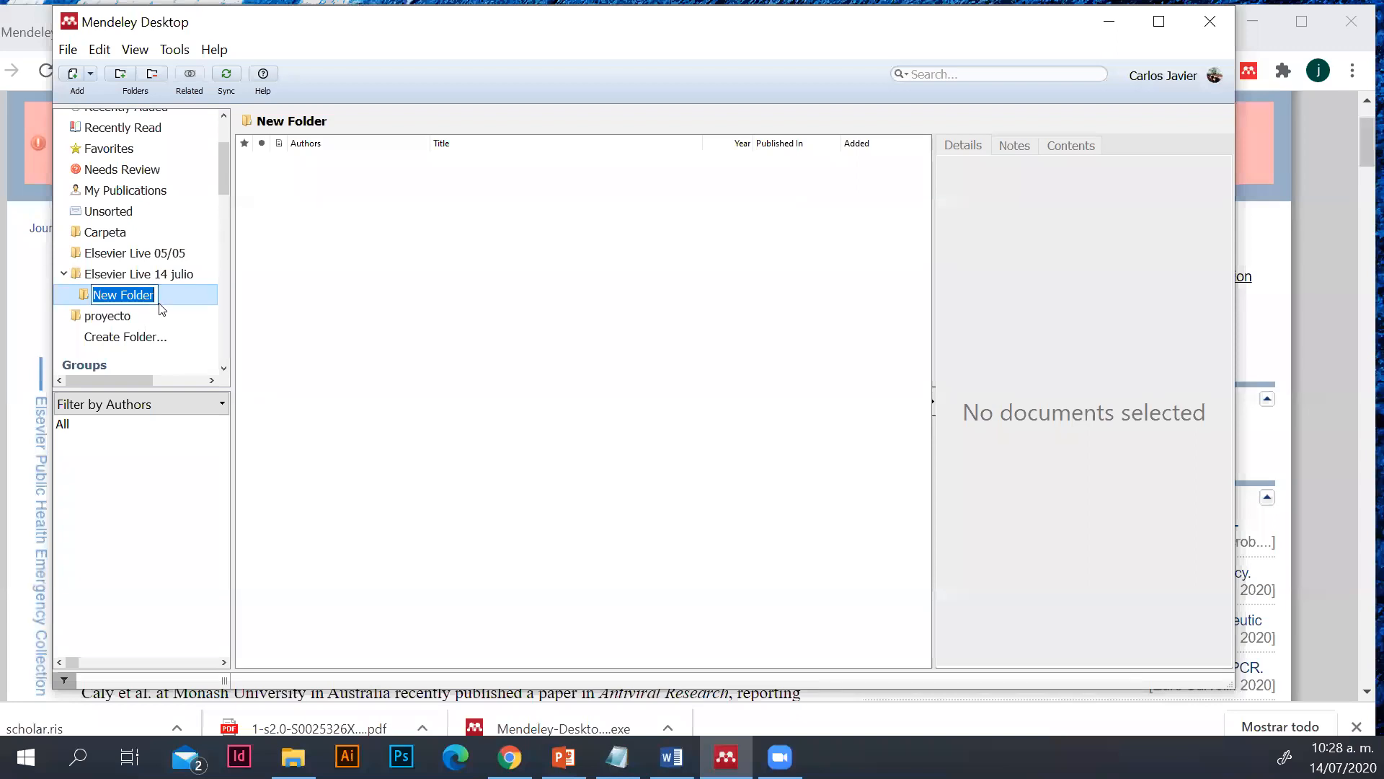
text(1 hora)
key(Return)
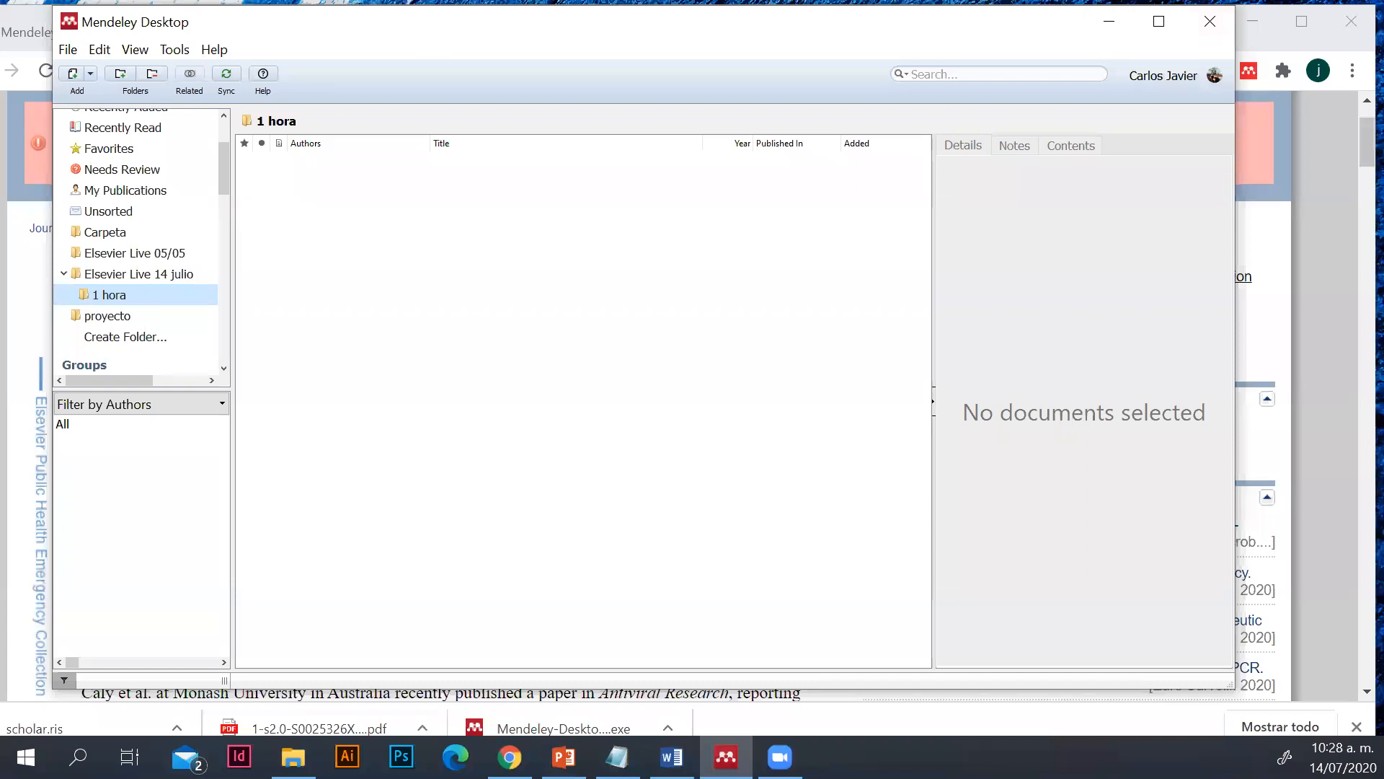
click(181, 275)
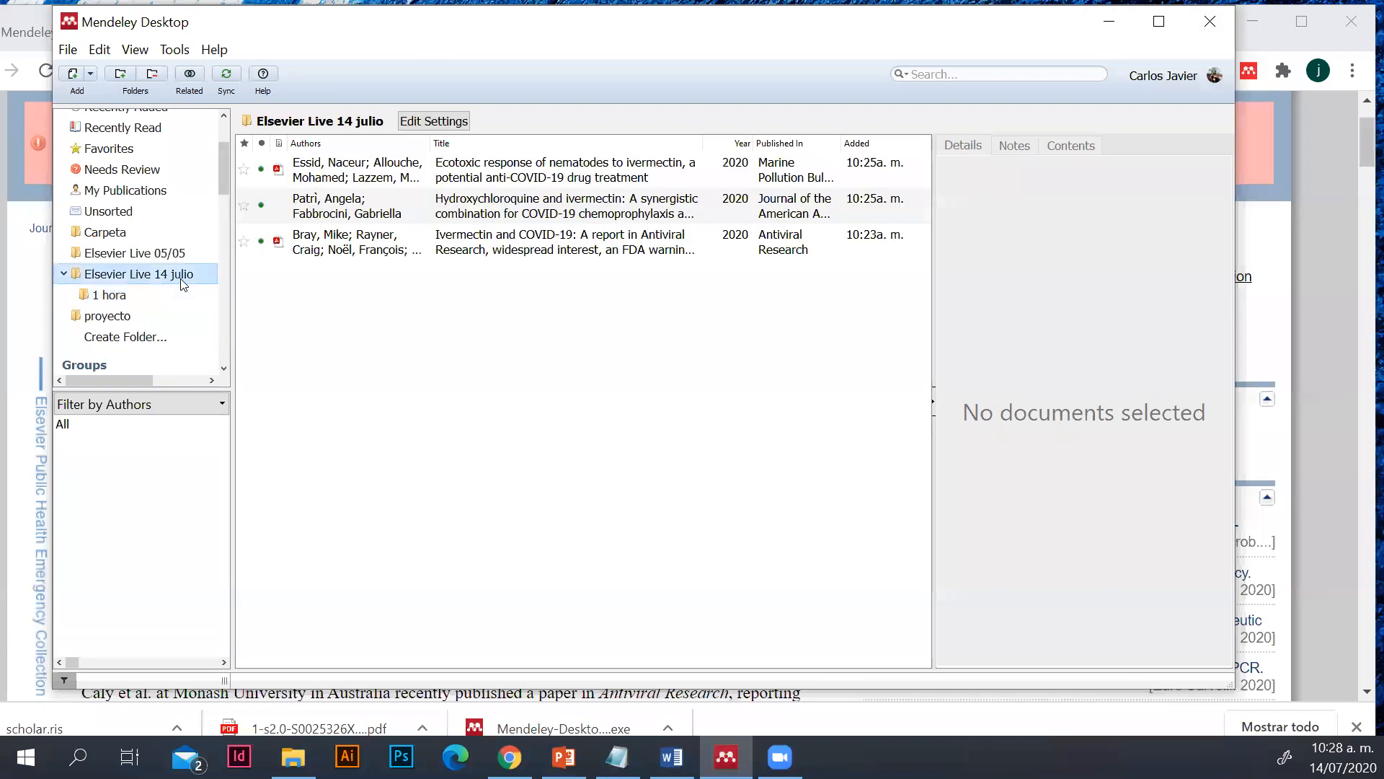
Start a new Mendeley group and set its access type to Private
drag(222, 182, 220, 219)
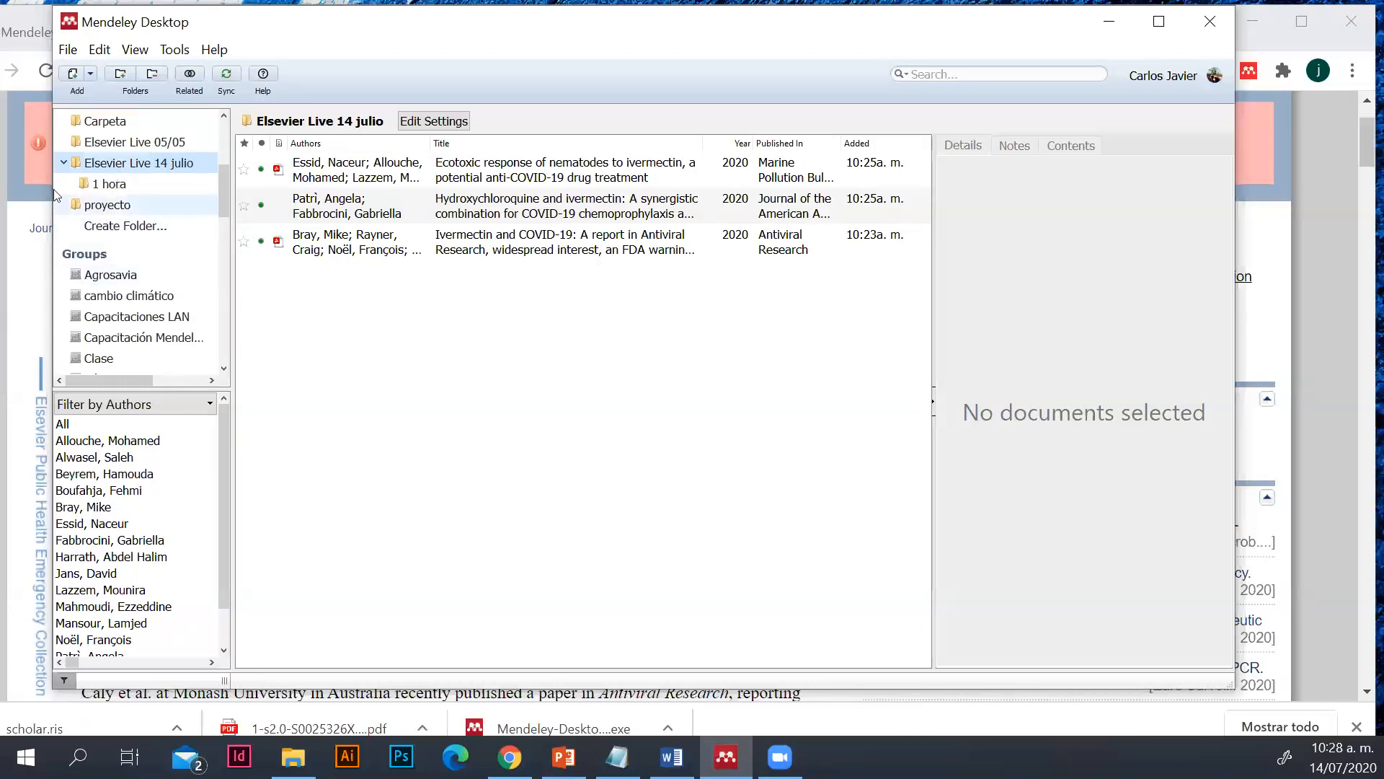
scroll(107, 230, up, 1)
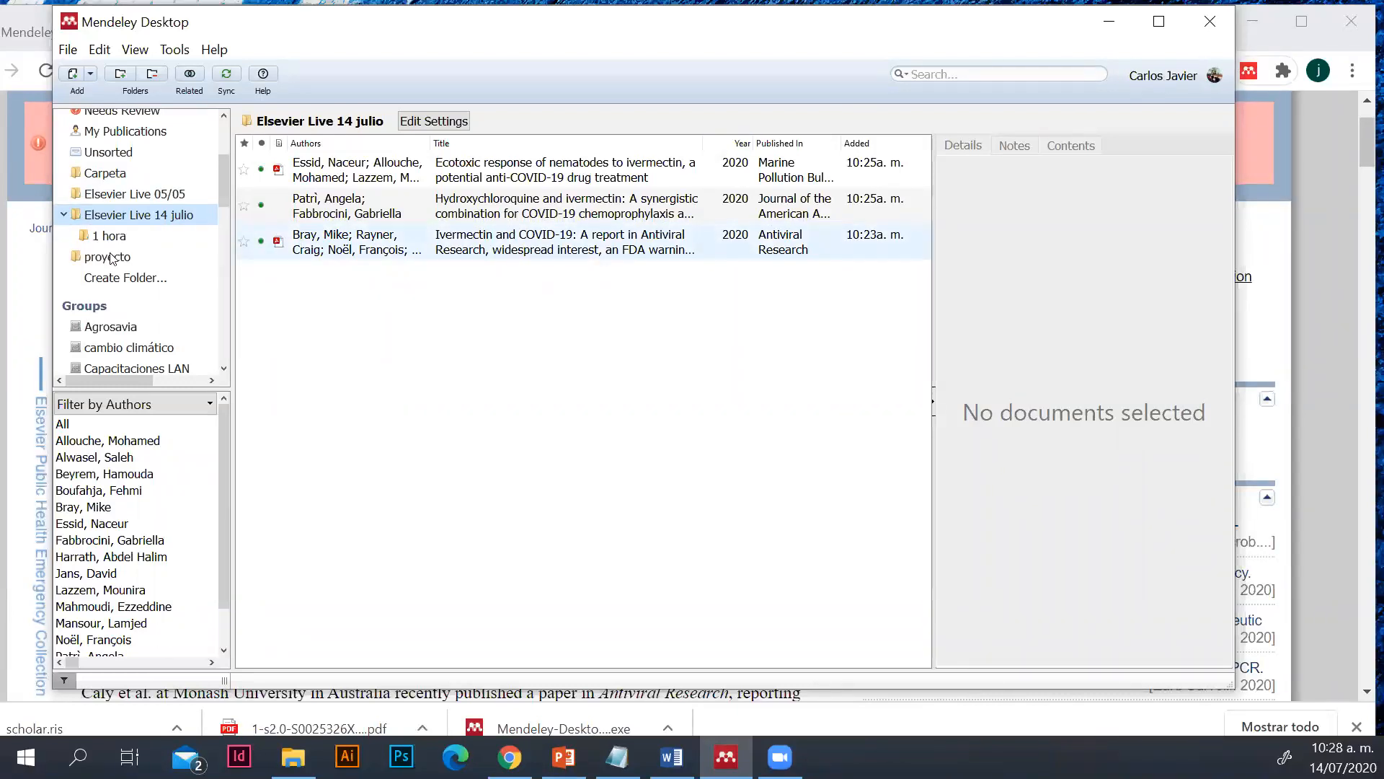
drag(221, 169, 224, 355)
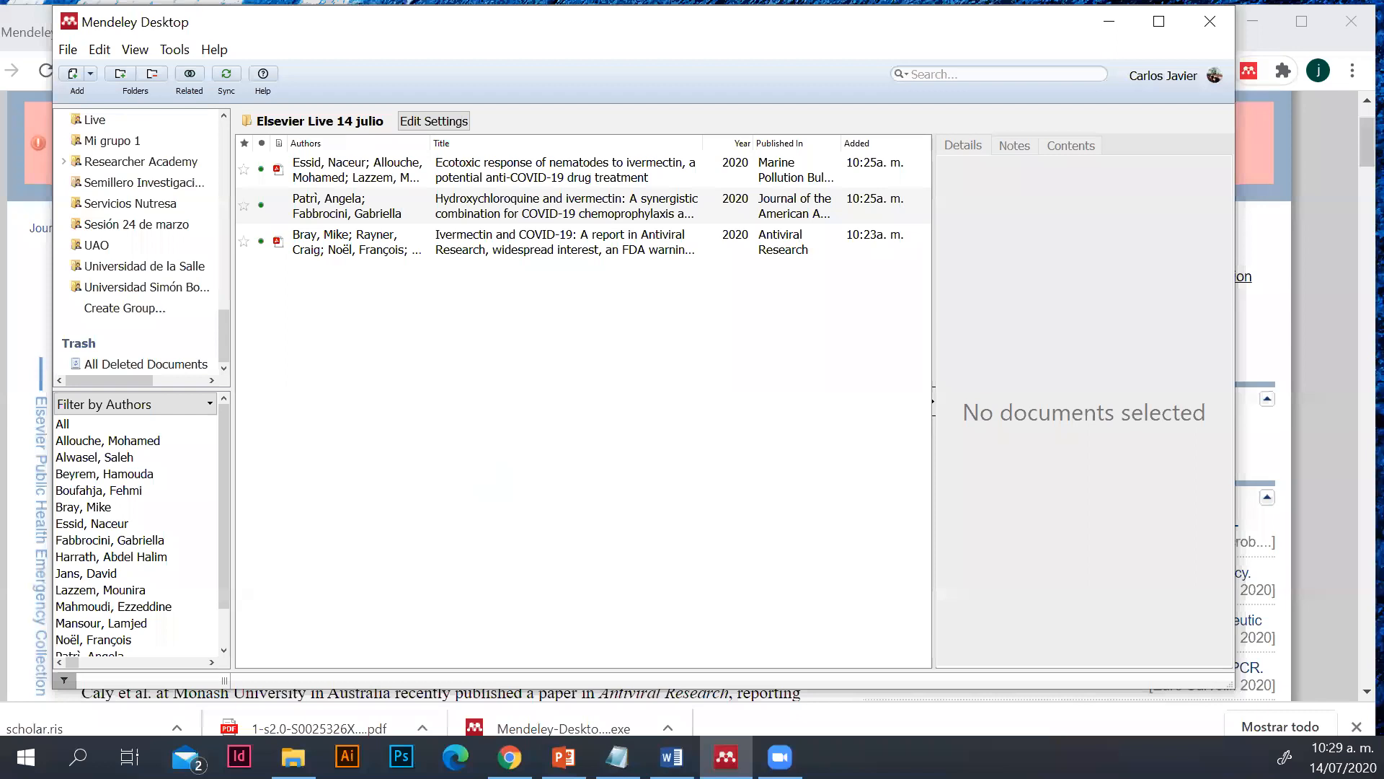
click(95, 313)
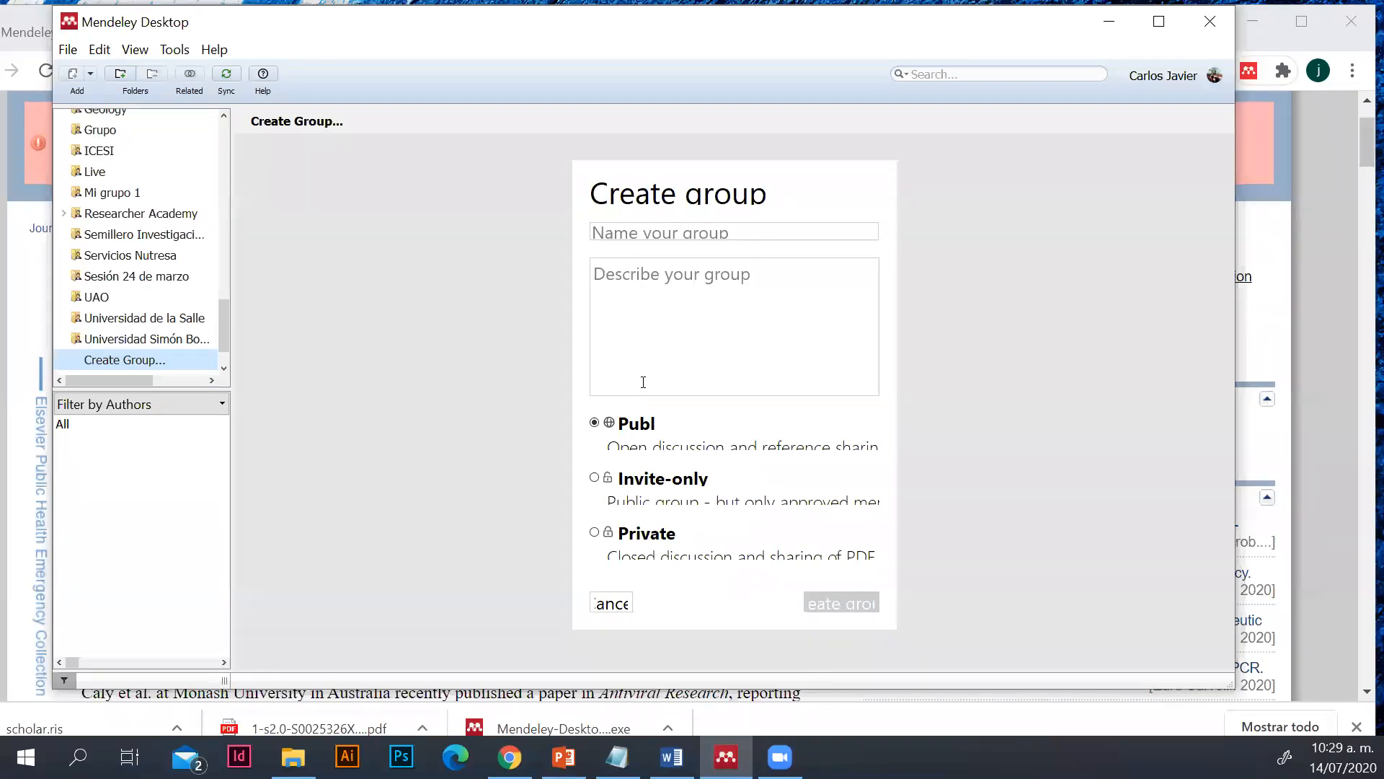
click(595, 478)
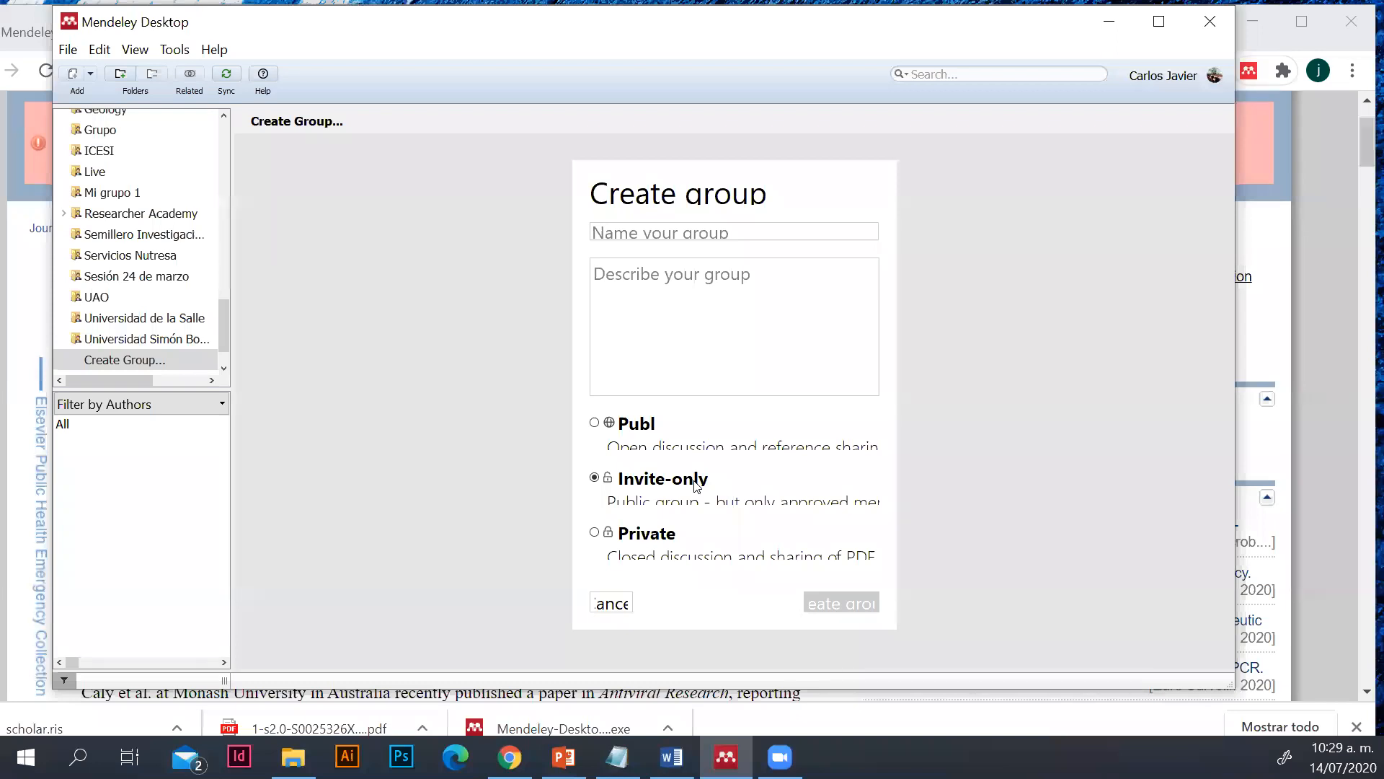
click(594, 533)
click(595, 479)
click(649, 481)
click(609, 534)
Name the group "Grupo Elsevier Live julio 14" and create it
click(649, 238)
text(Grupo Elsevier Live julio 14)
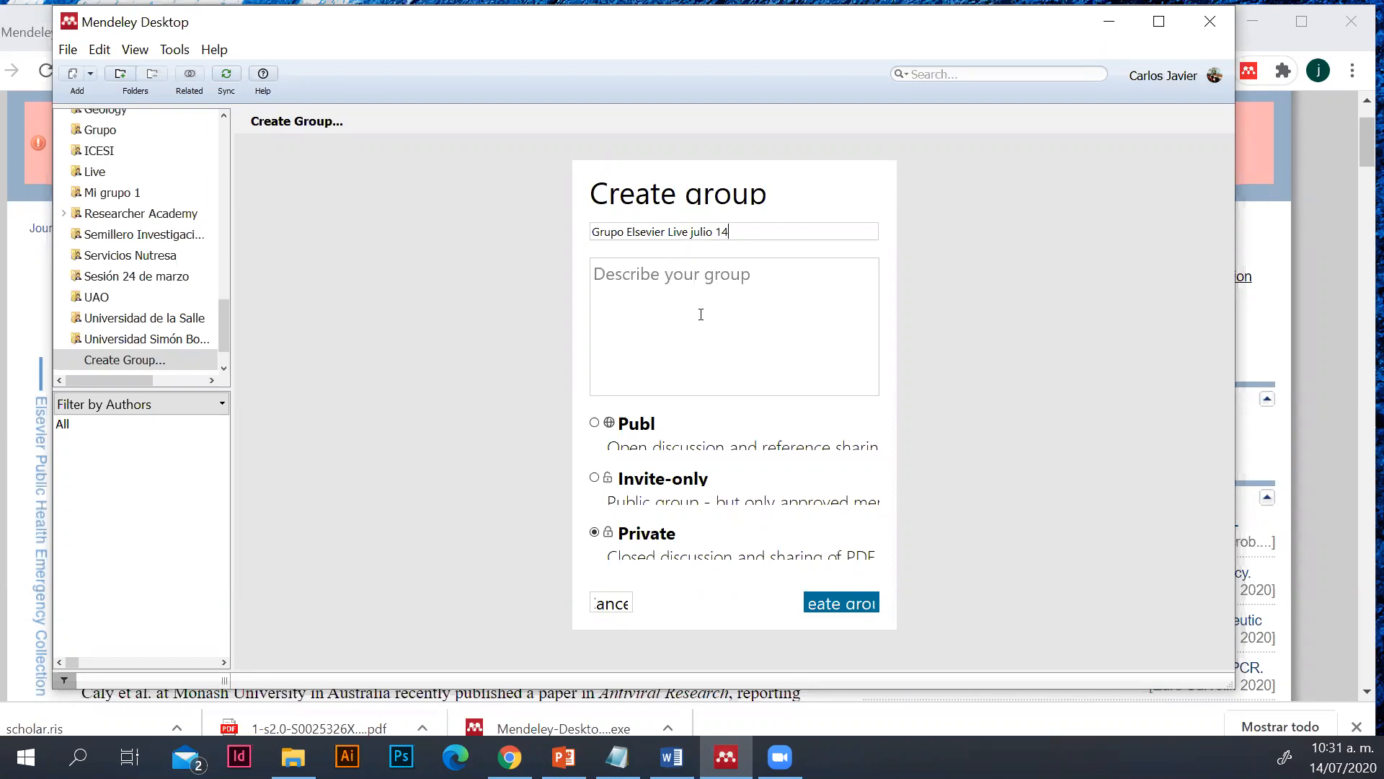
click(851, 610)
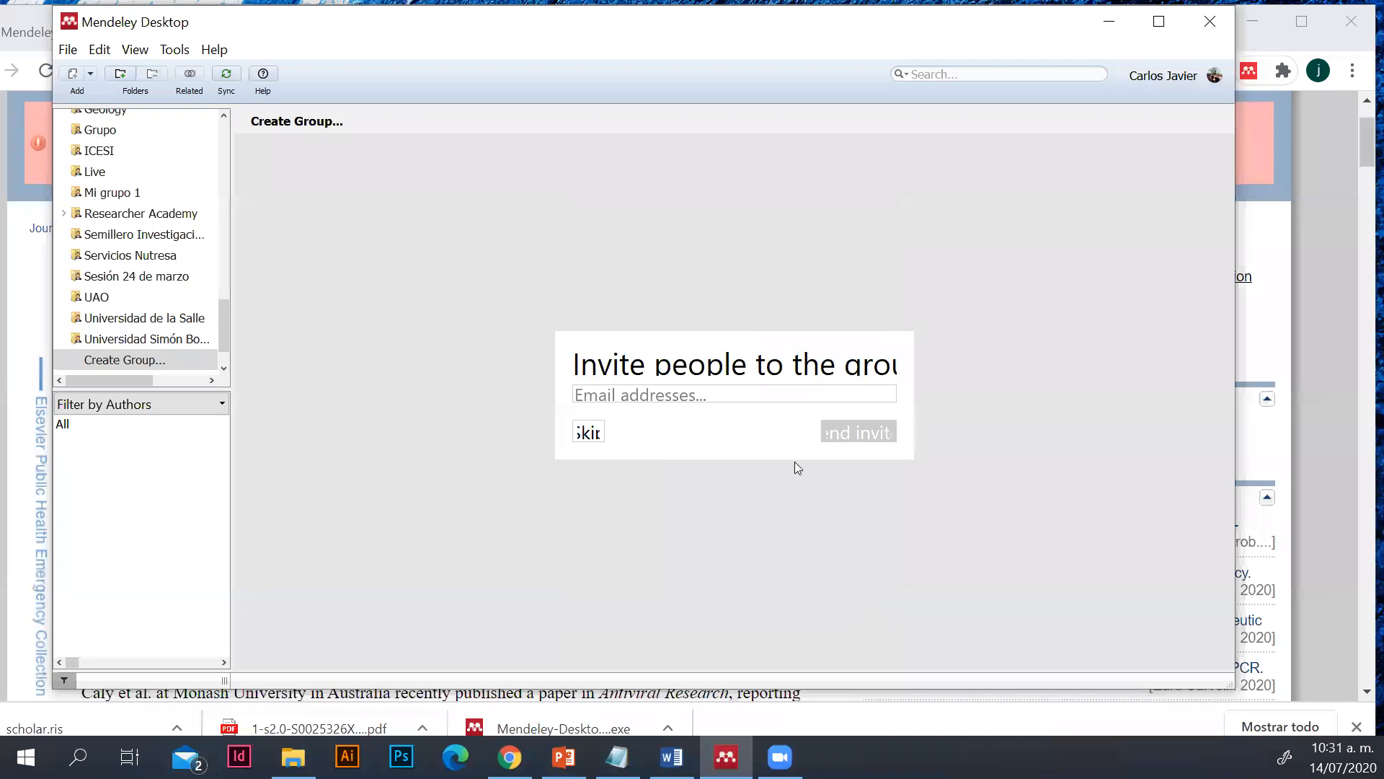
Enter the invitee's e-mail address and send the invitation to the new group
click(655, 390)
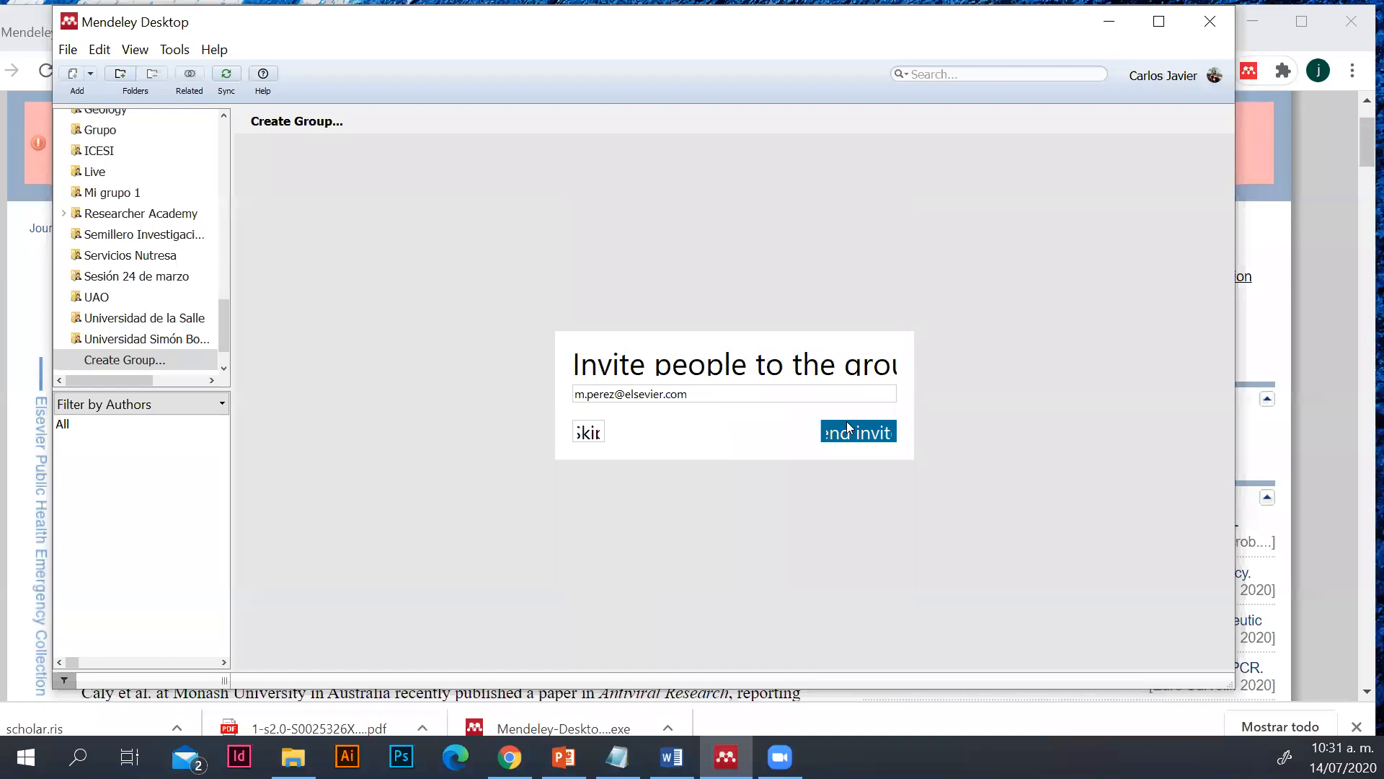
click(874, 436)
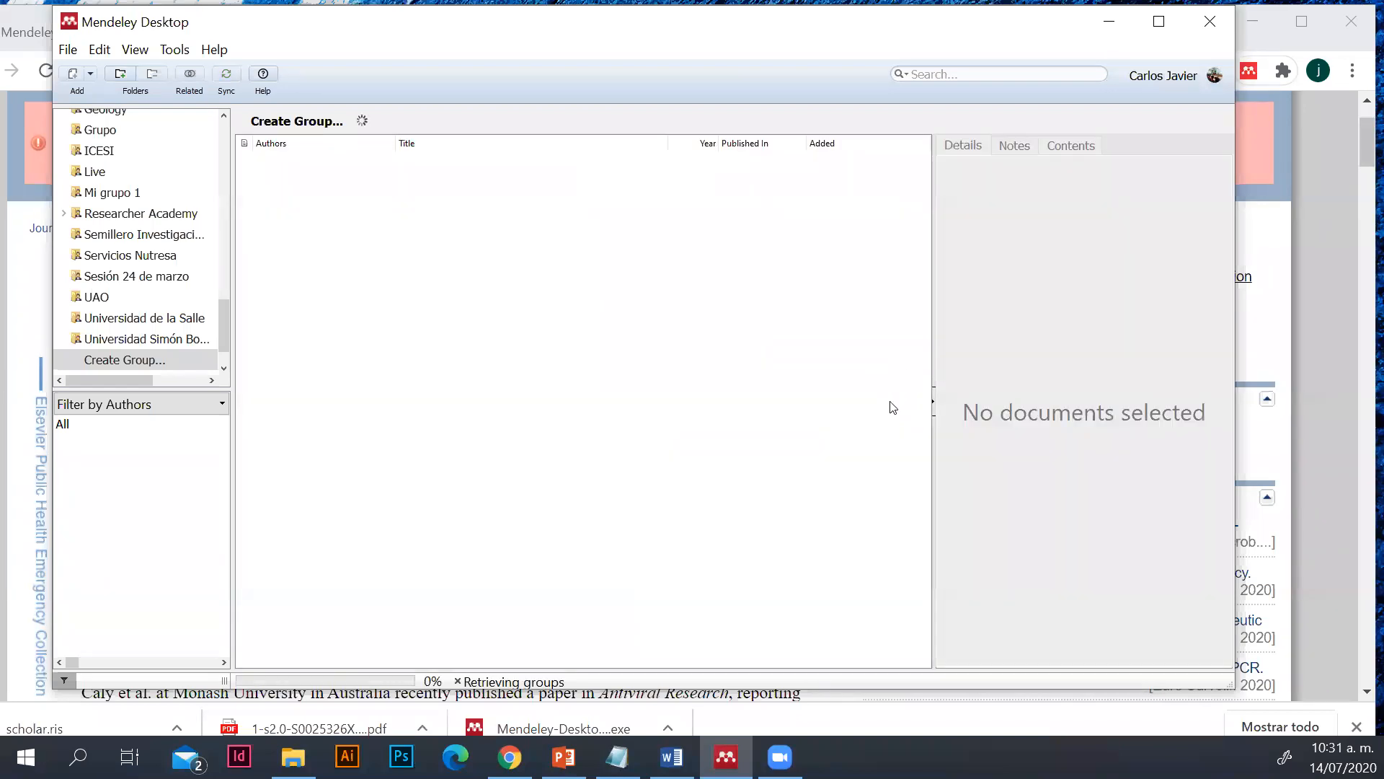
Add the three 2020 ivermectin articles from All Documents to the "Grupo Elsevier Live julio 14" group and open the group
drag(222, 320, 223, 134)
click(169, 189)
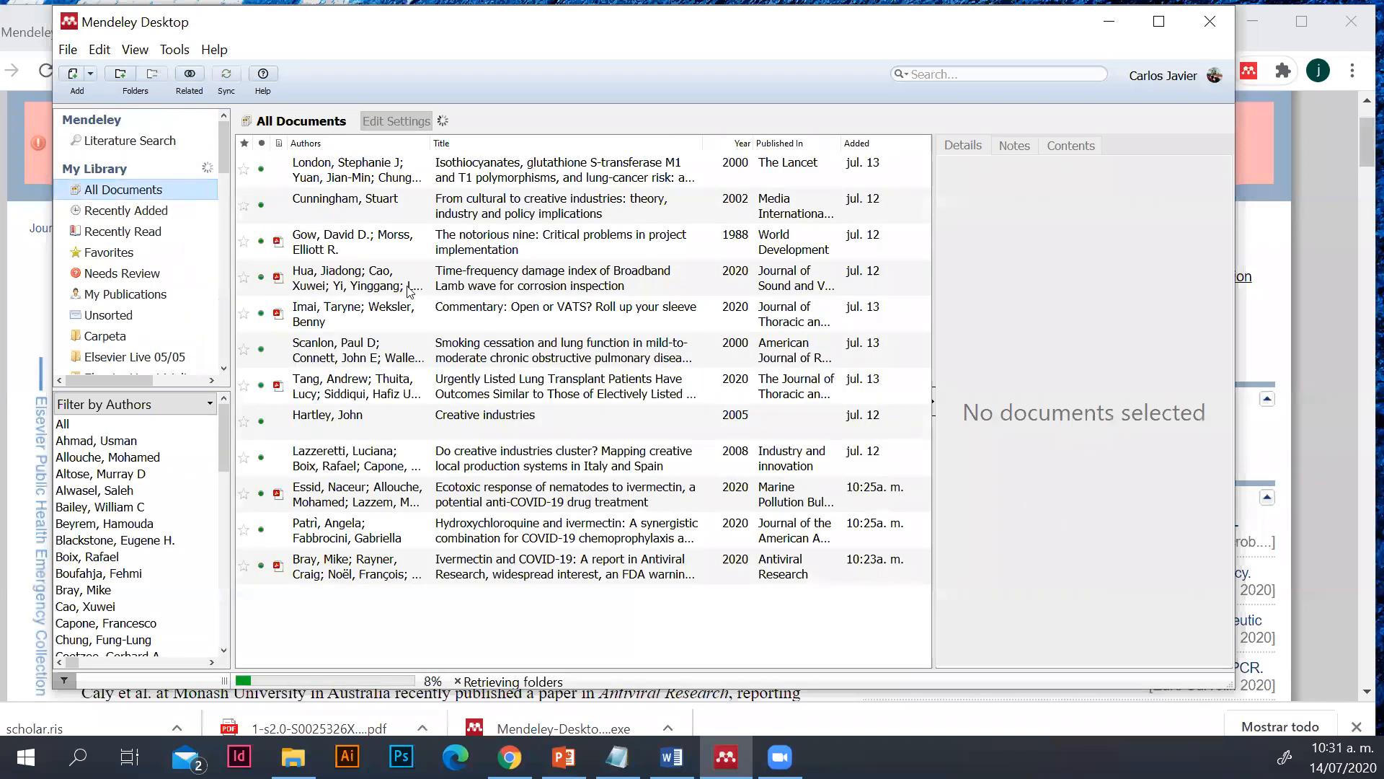
click(539, 505)
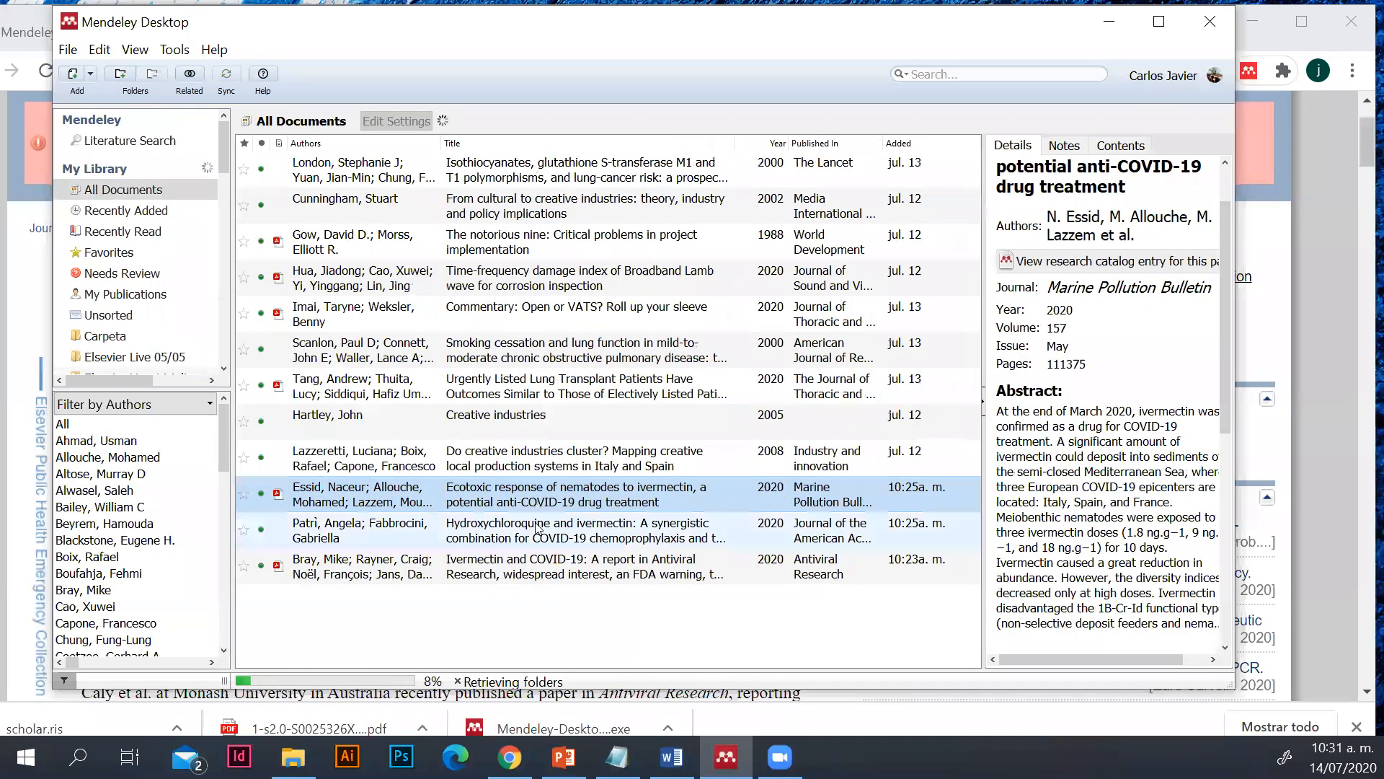
shift+click(498, 566)
drag(493, 503, 188, 292)
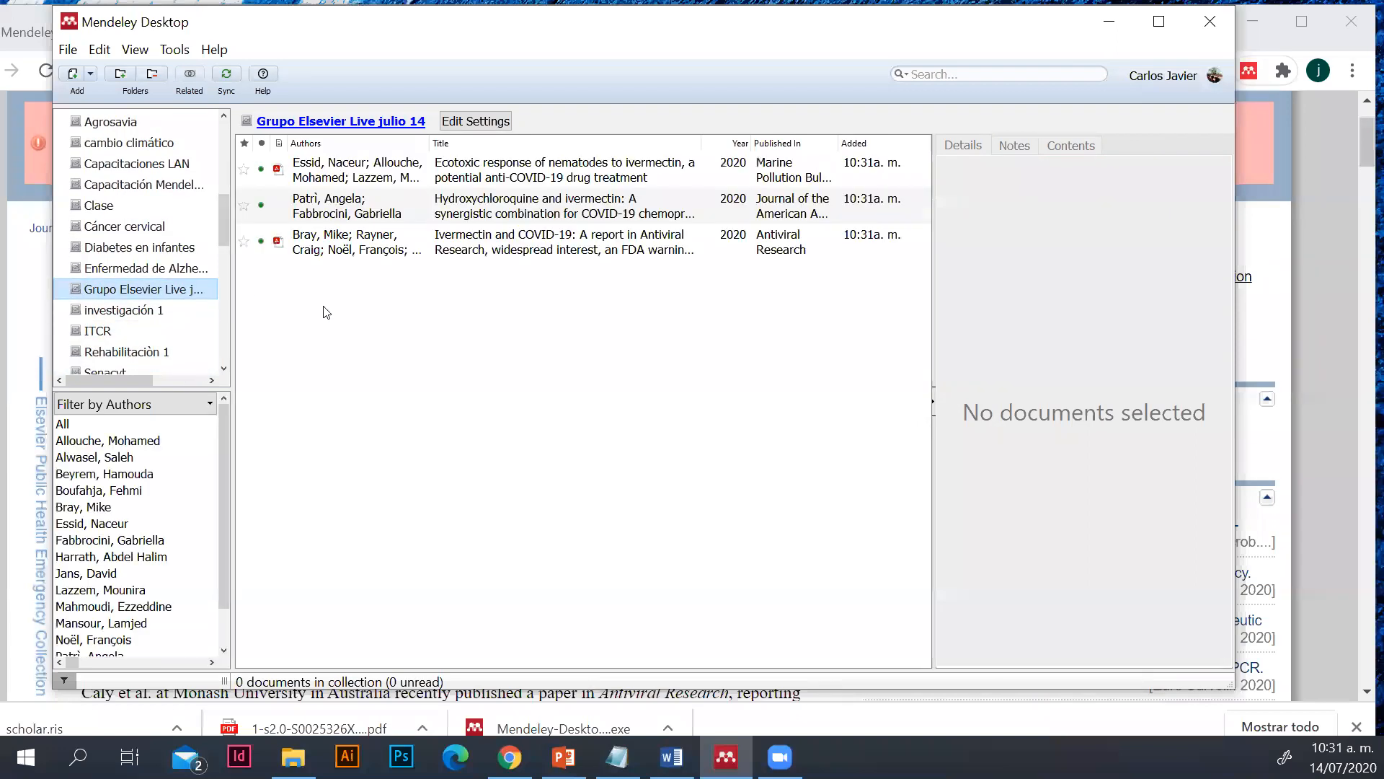
Review the details of the first two articles in the group and return to All Documents
click(387, 179)
click(390, 207)
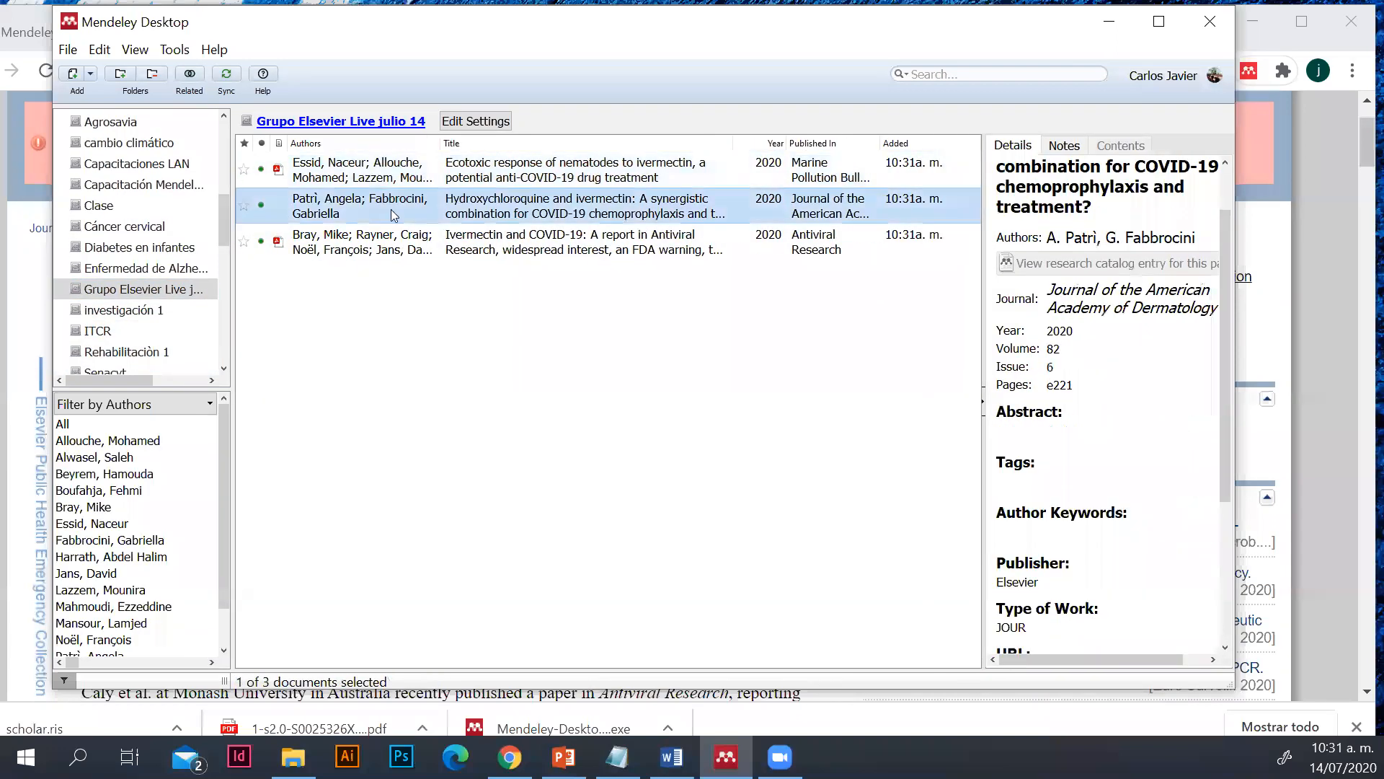
click(388, 166)
click(393, 204)
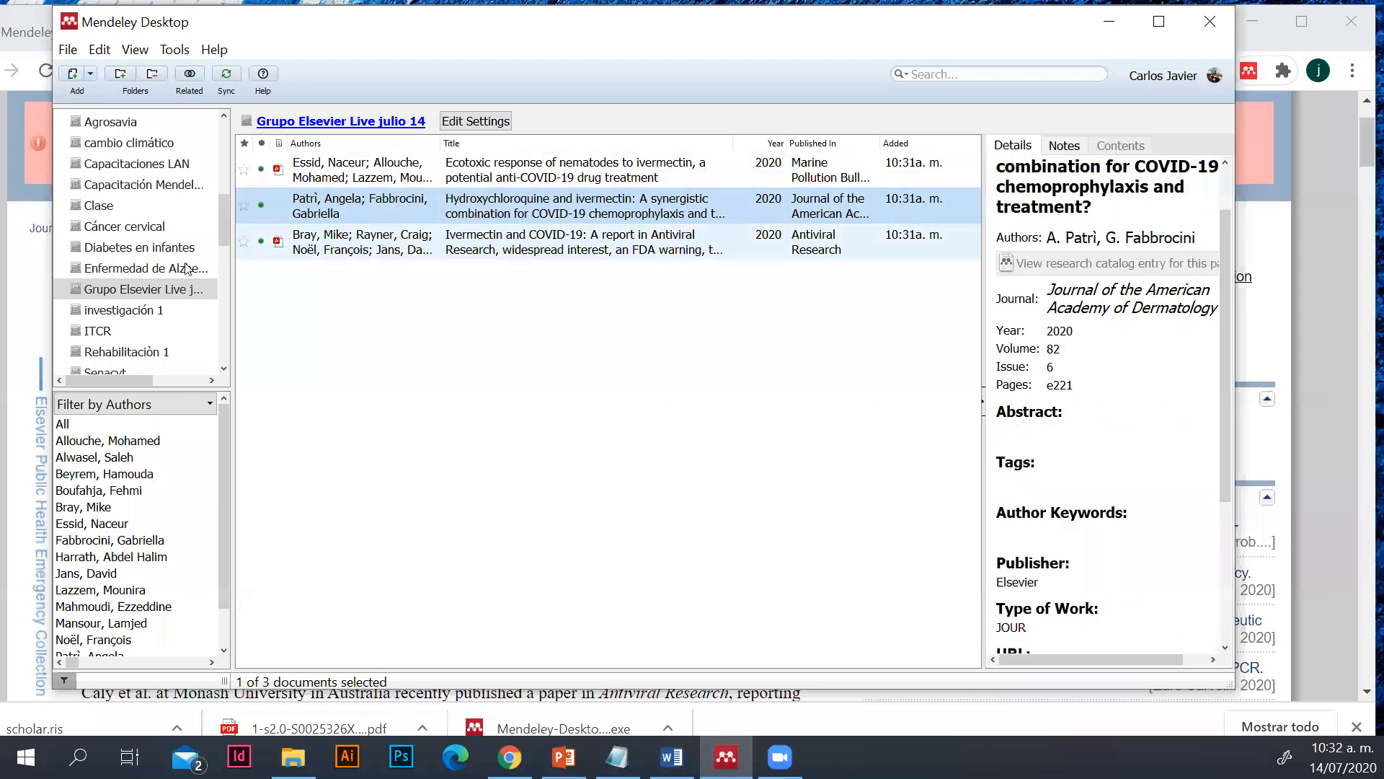
drag(226, 219, 225, 144)
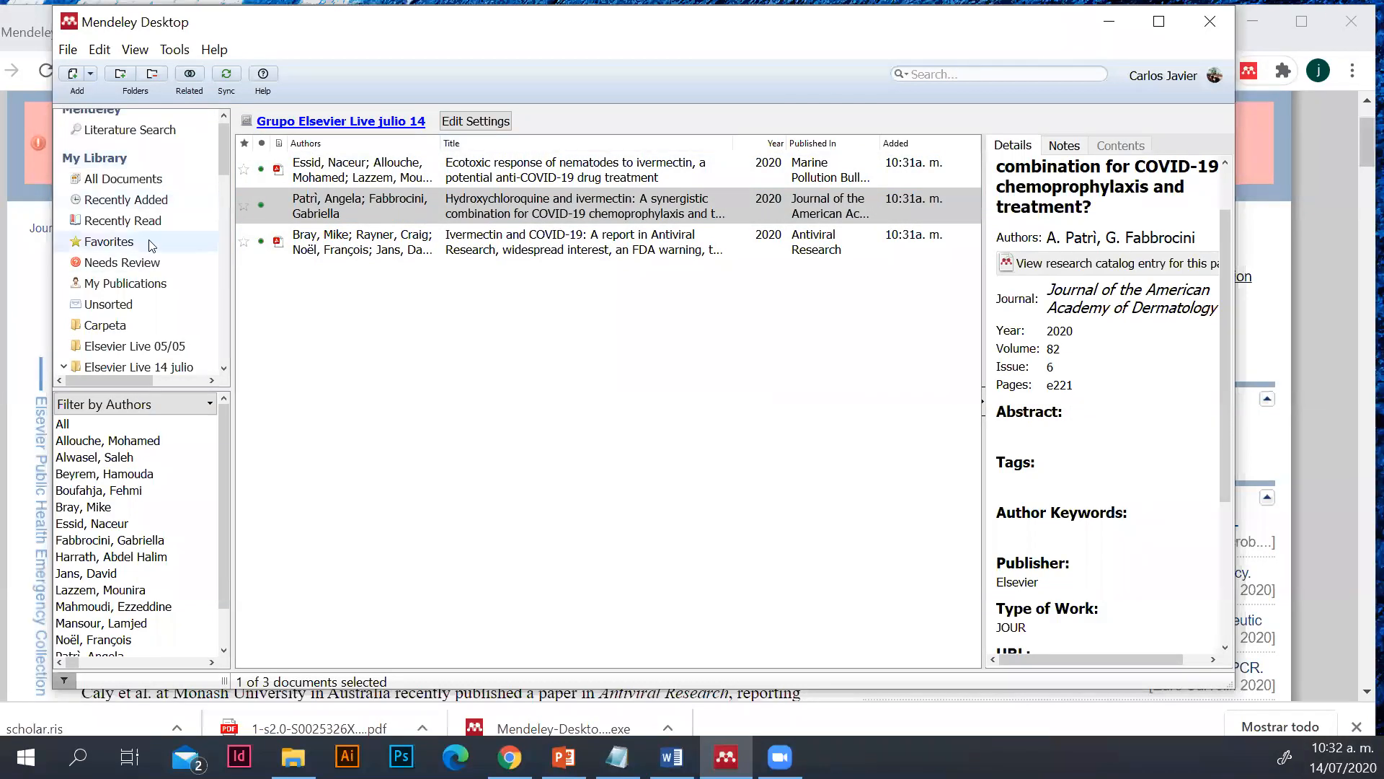
click(137, 177)
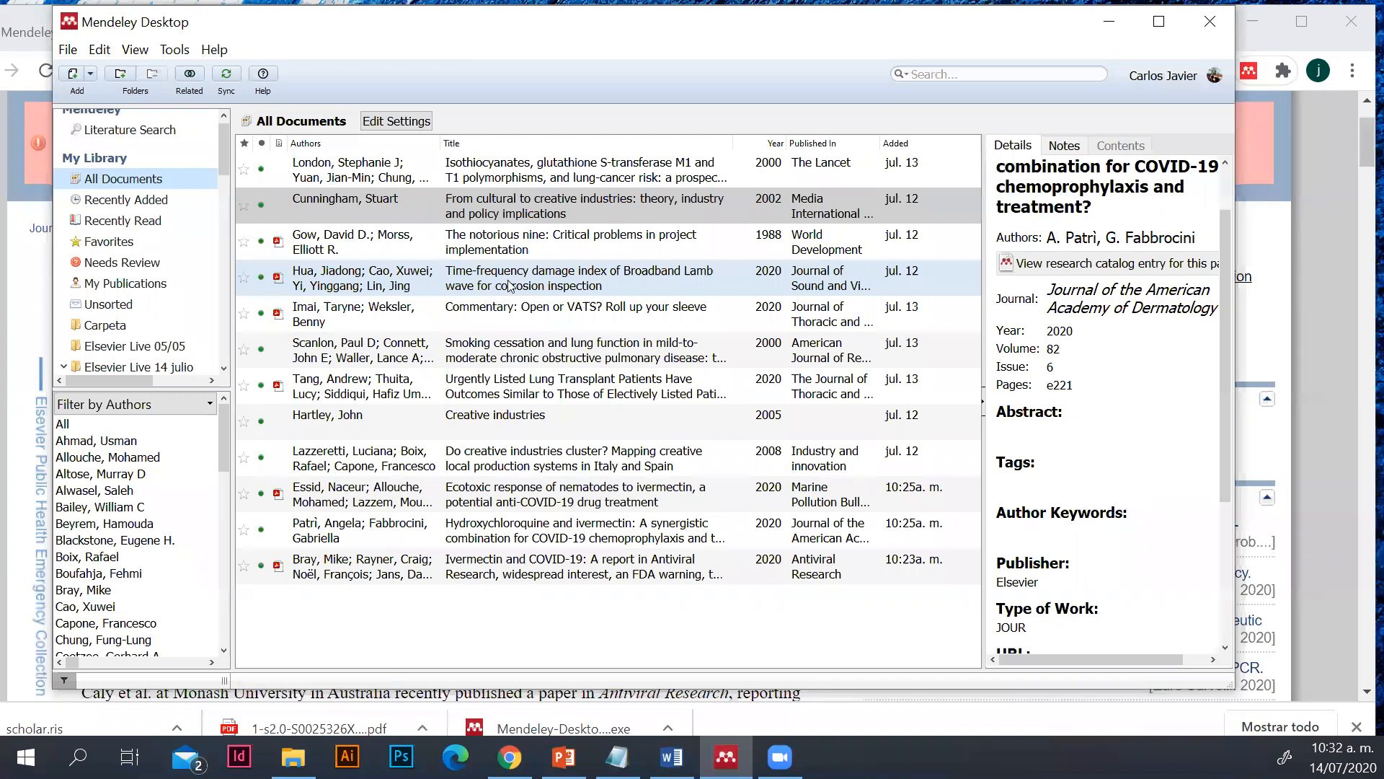
Check the MS Word plugin option in Mendeley and view the Mendeley Cite-O-Matic tools in the Word document
click(173, 49)
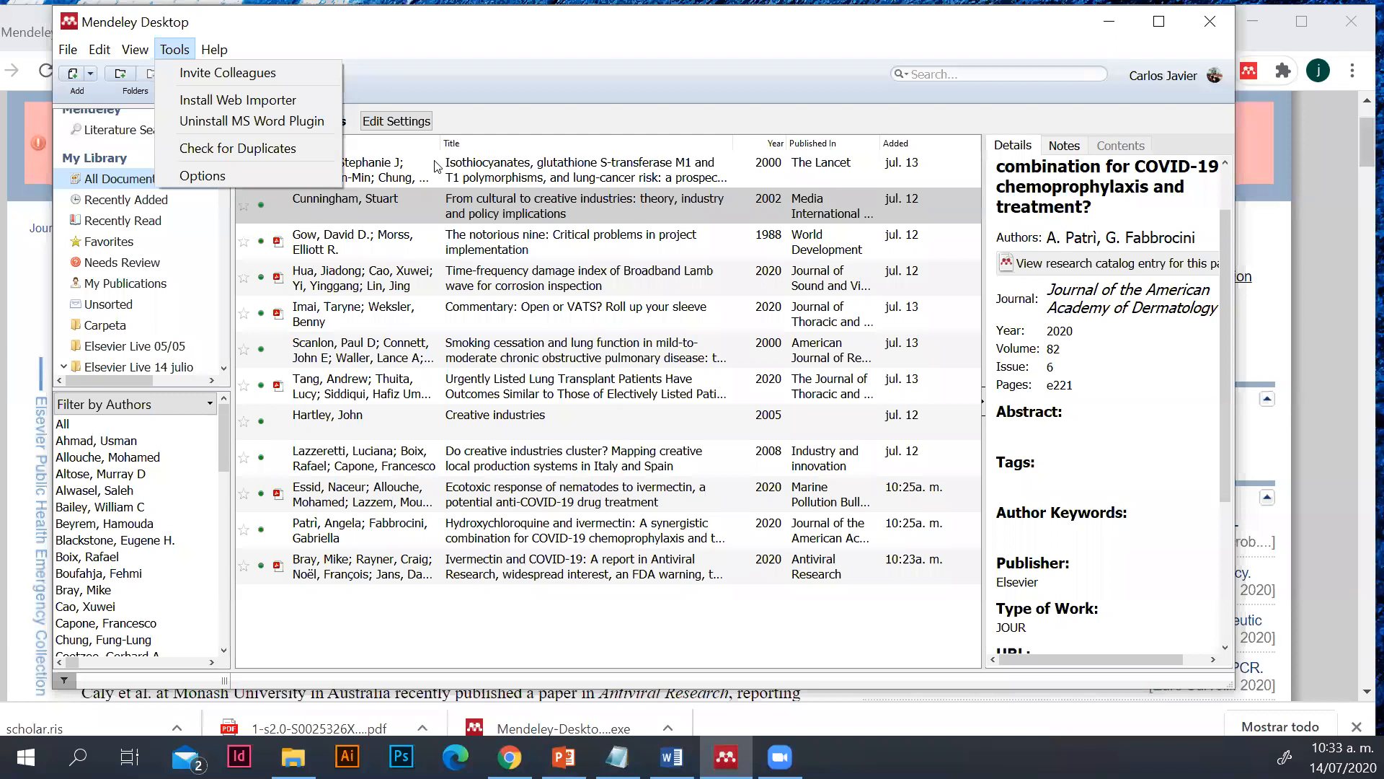
click(274, 123)
click(672, 757)
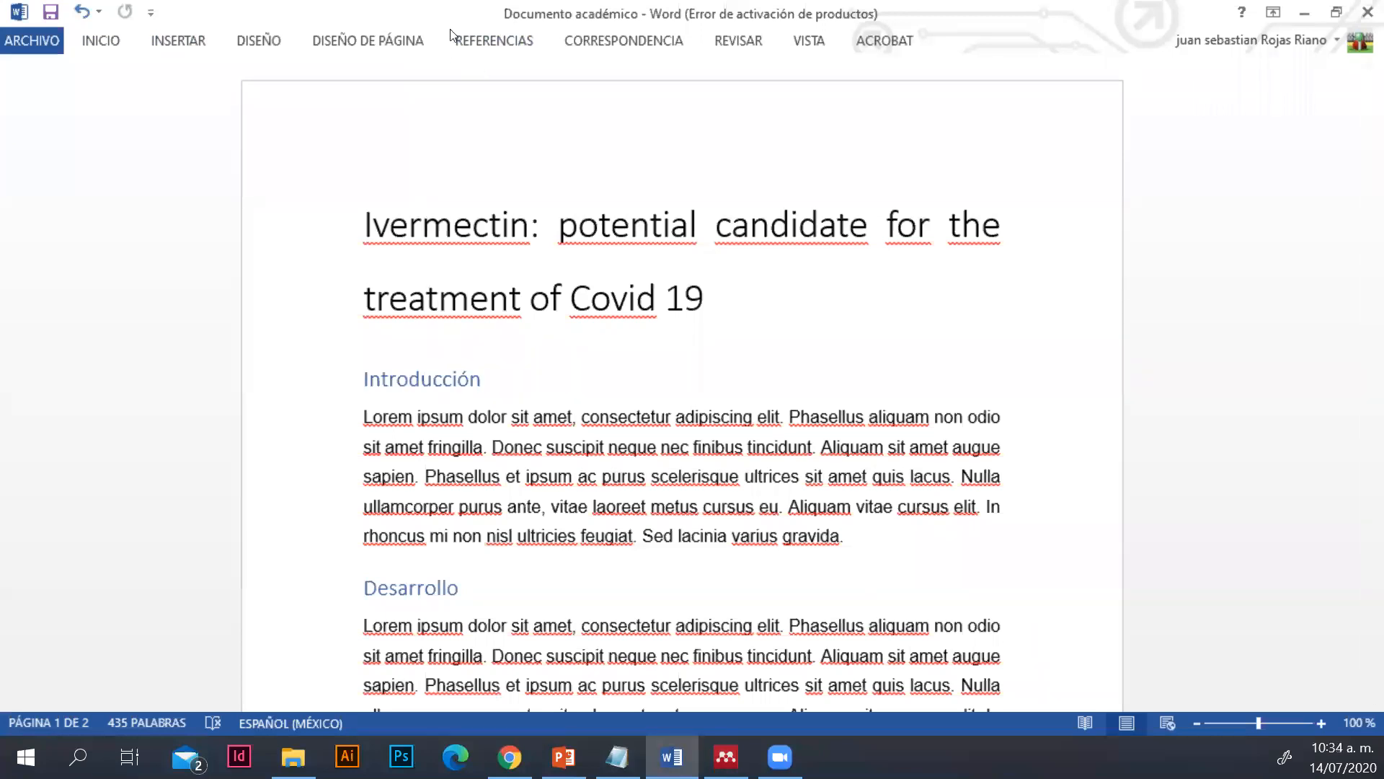
click(465, 44)
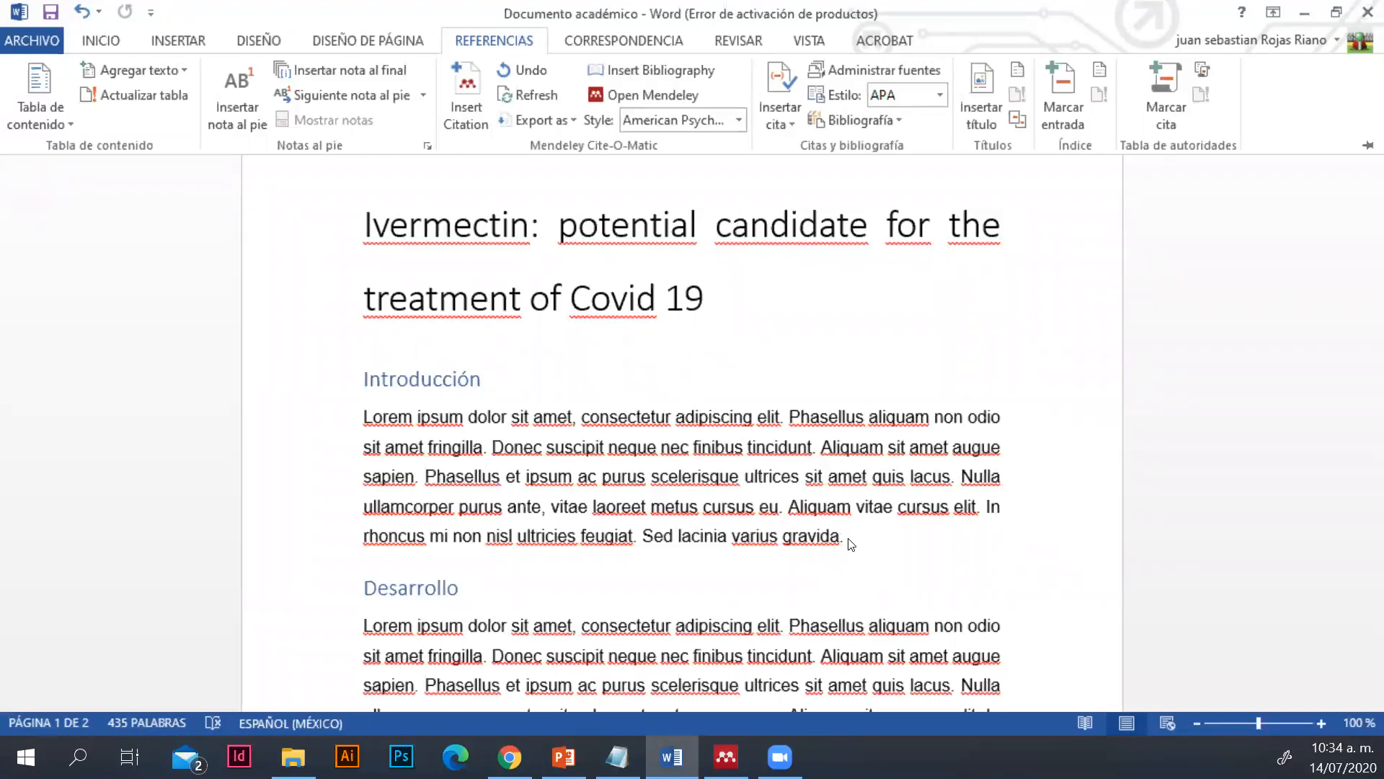
Collapse the ribbon and add an empty paragraph after the Introducción text
key(ctrl+F1)
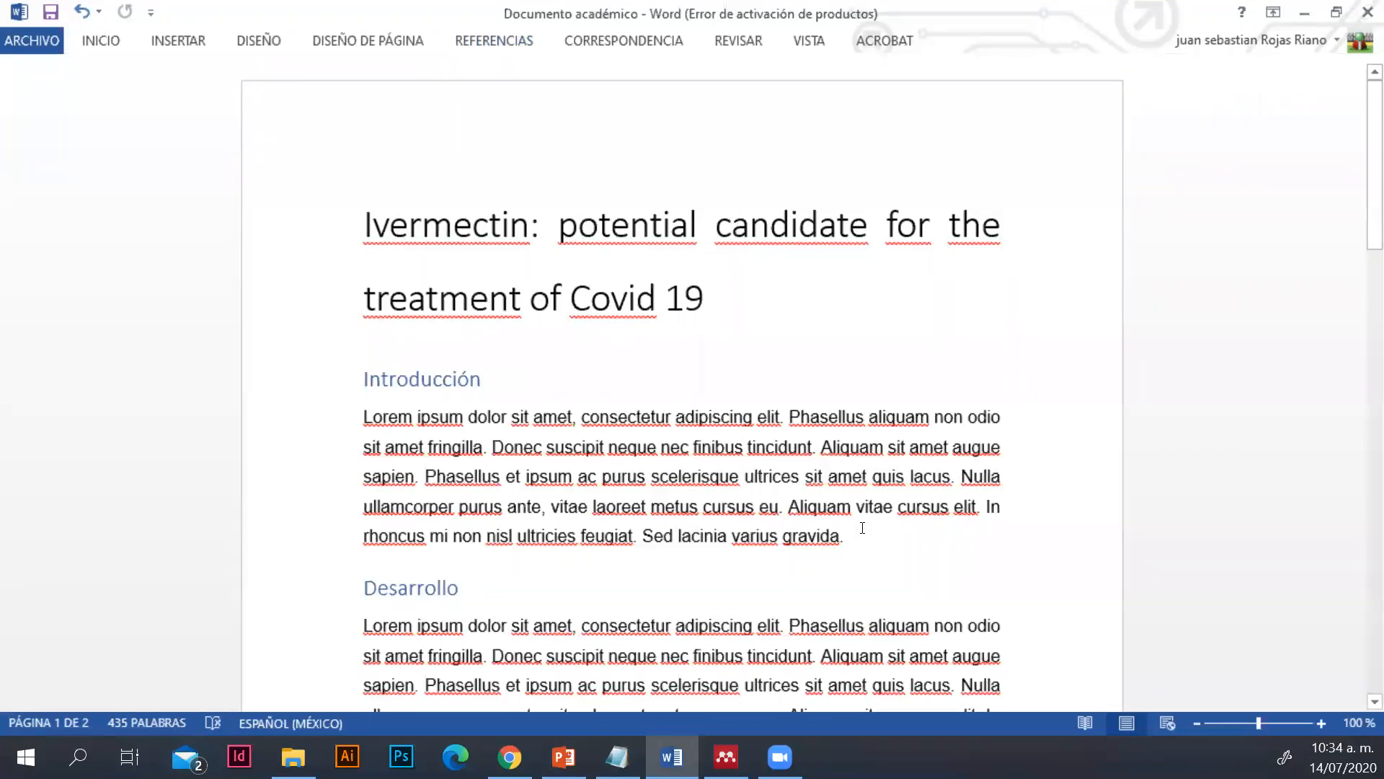
key(Return)
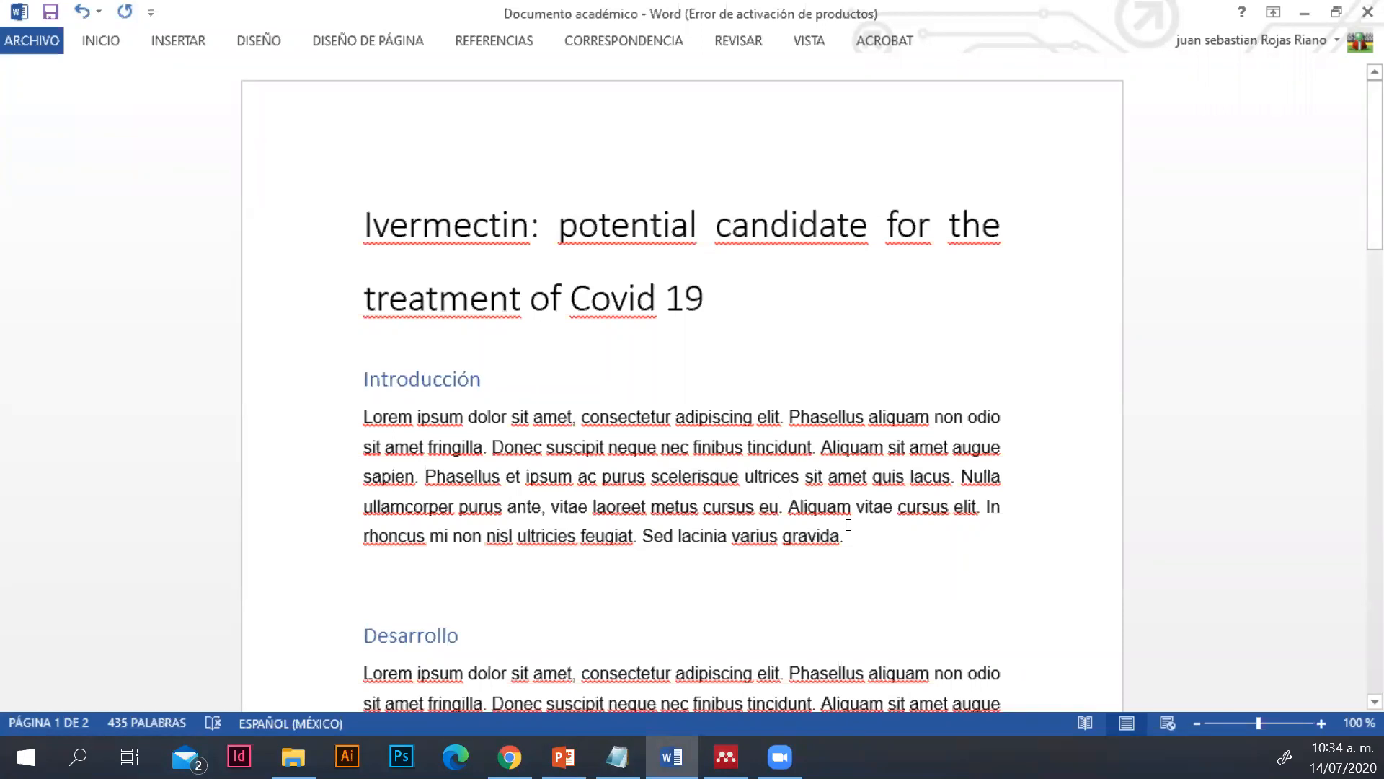
Switch to Mendeley and open the PDF of "Ecotoxic response of nematodes to ivermectin" at its abstract
click(726, 756)
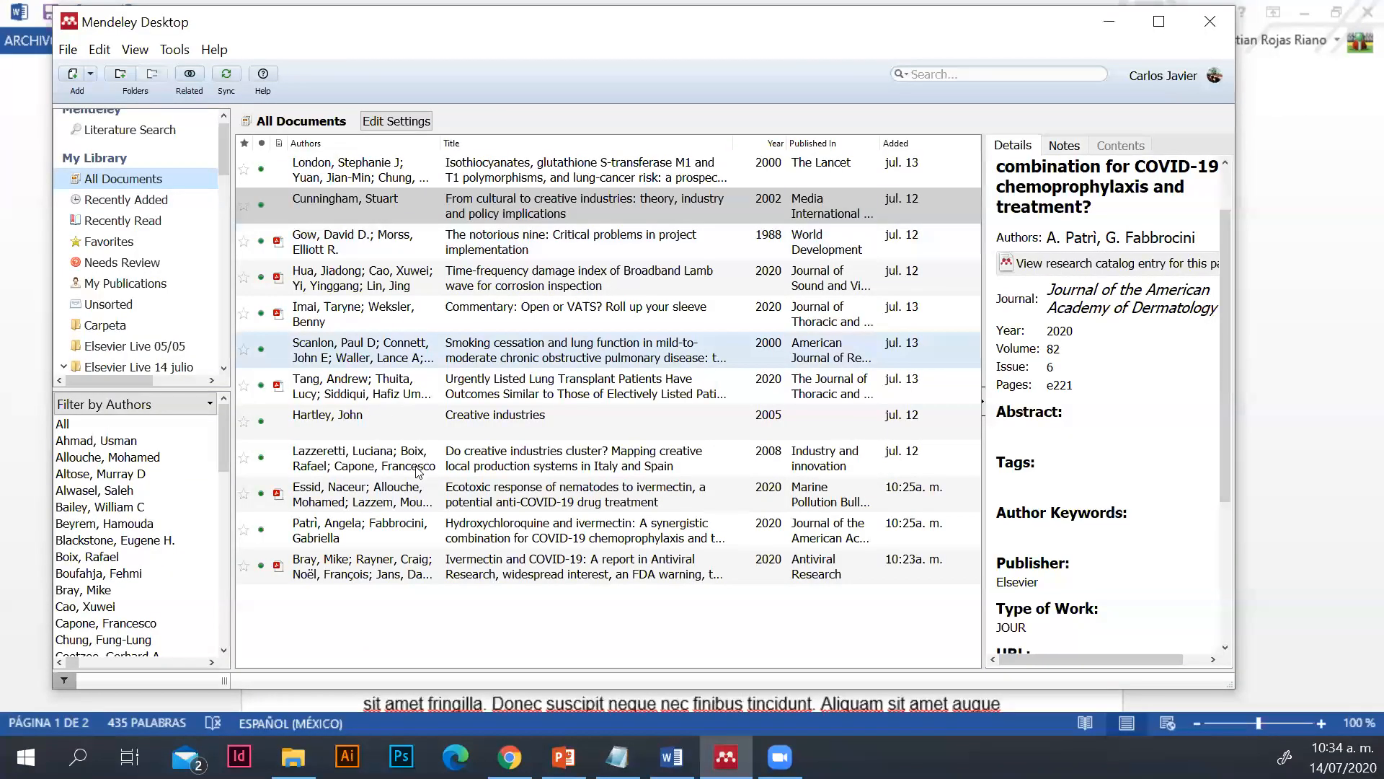
double_click(347, 488)
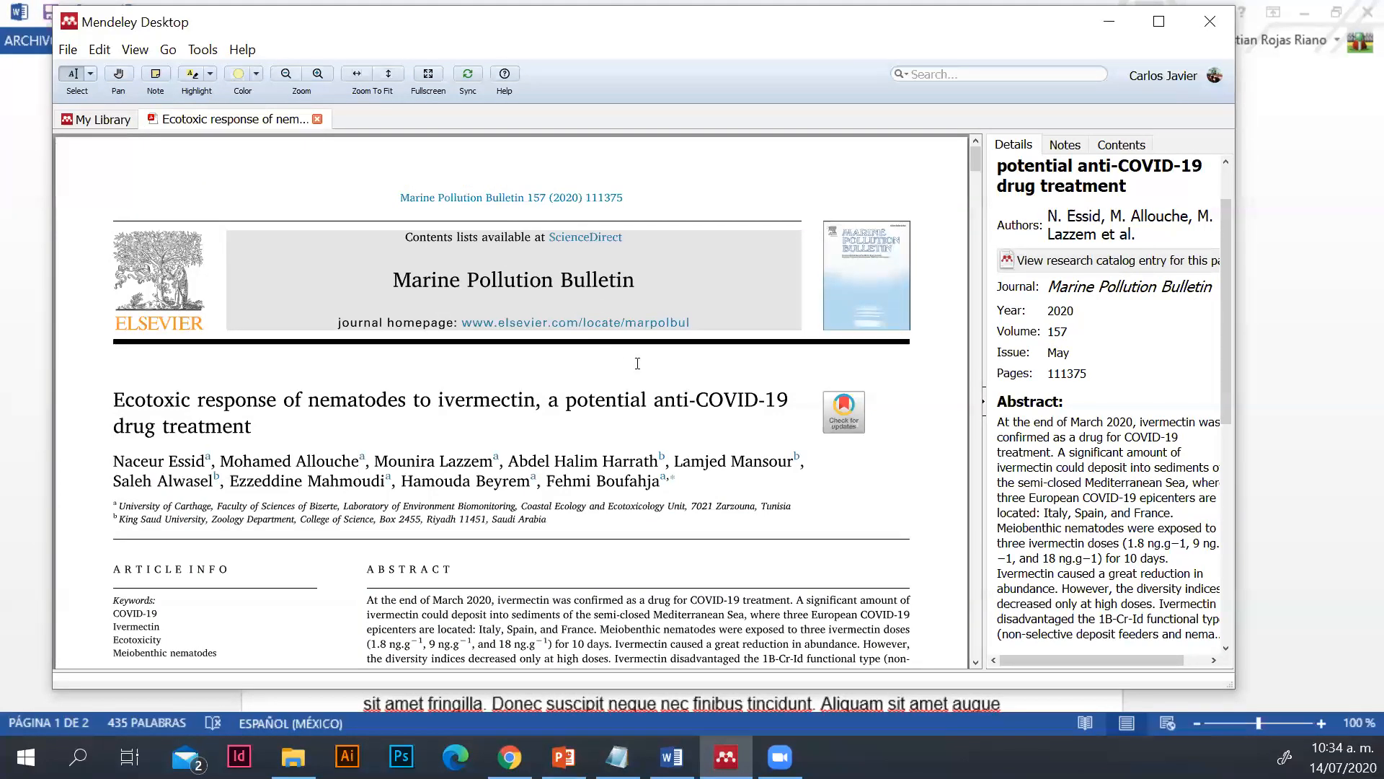
scroll(634, 369, down, 2)
scroll(634, 368, down, 3)
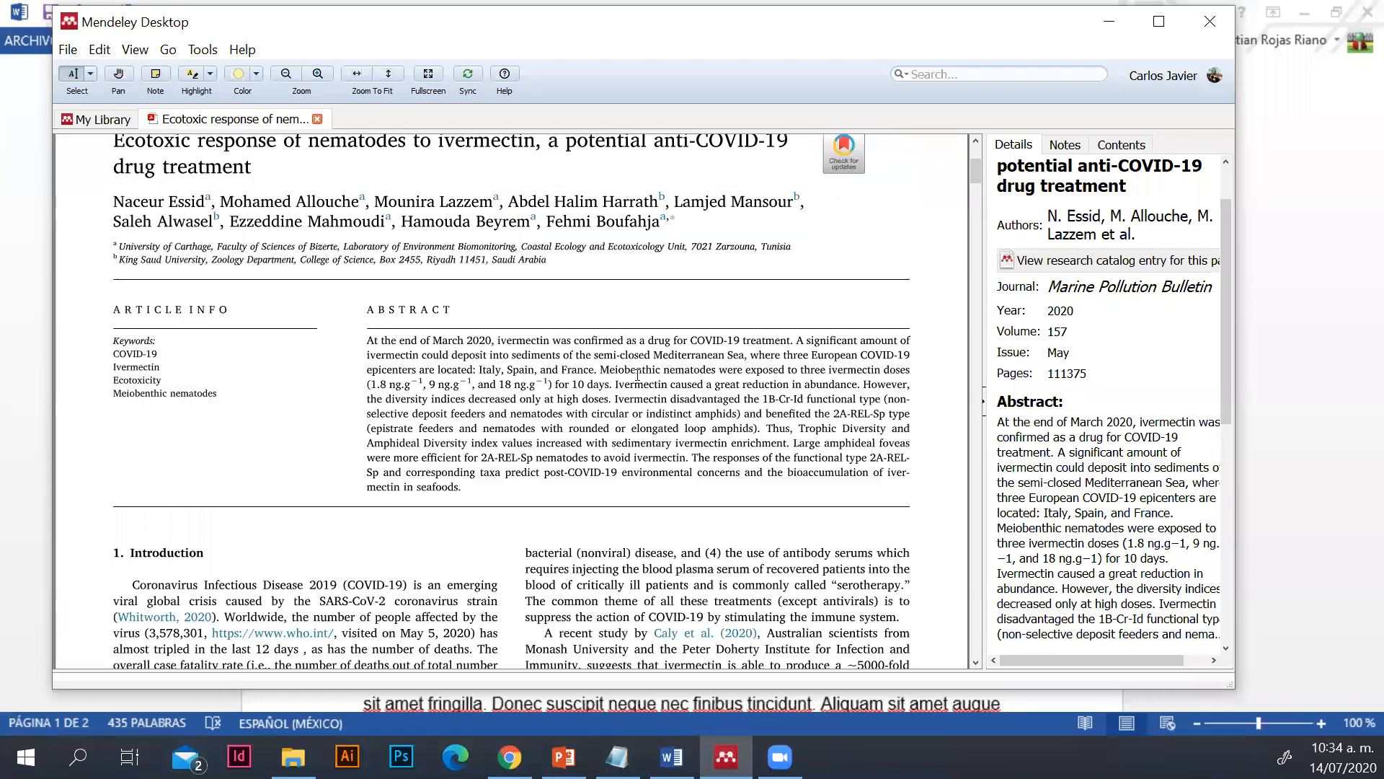
scroll(640, 404, down, 1)
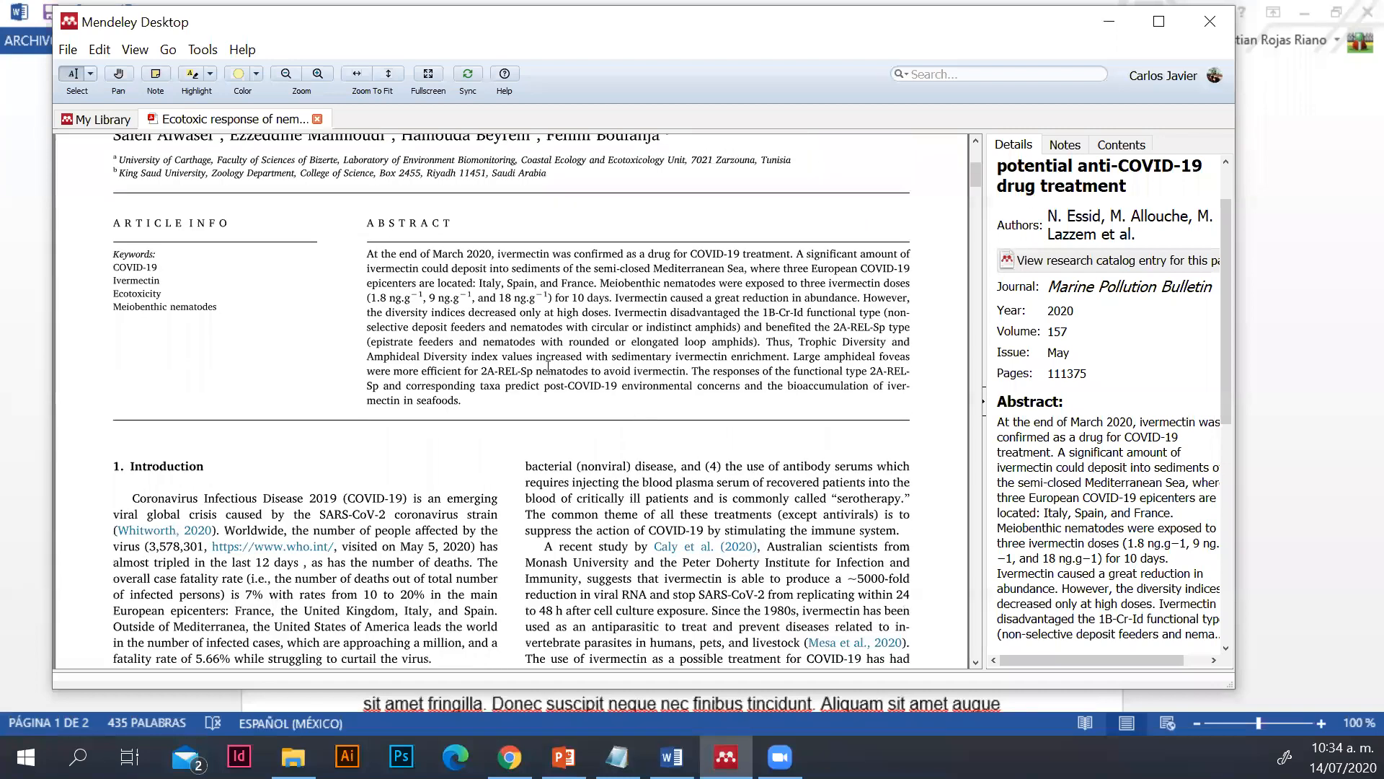
scroll(548, 367, down, 2)
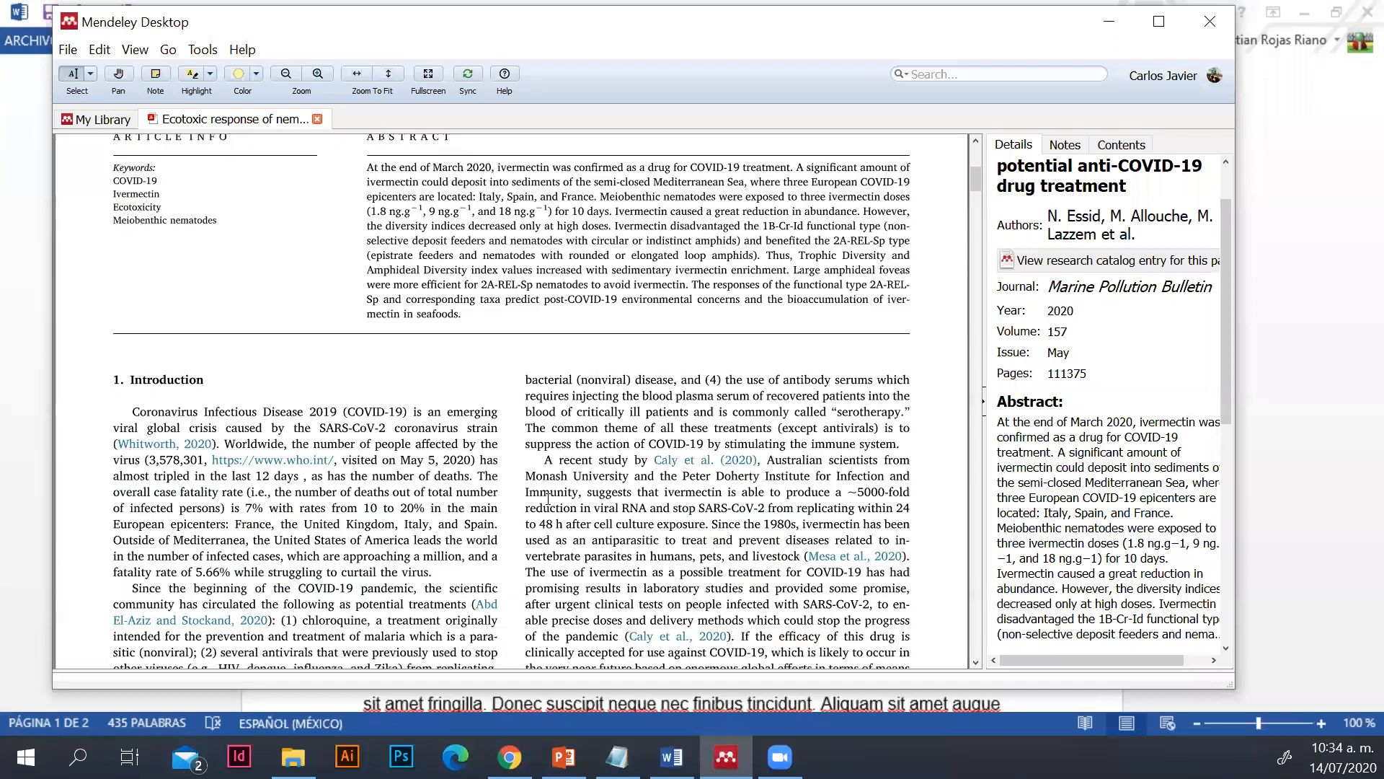
scroll(356, 251, up, 2)
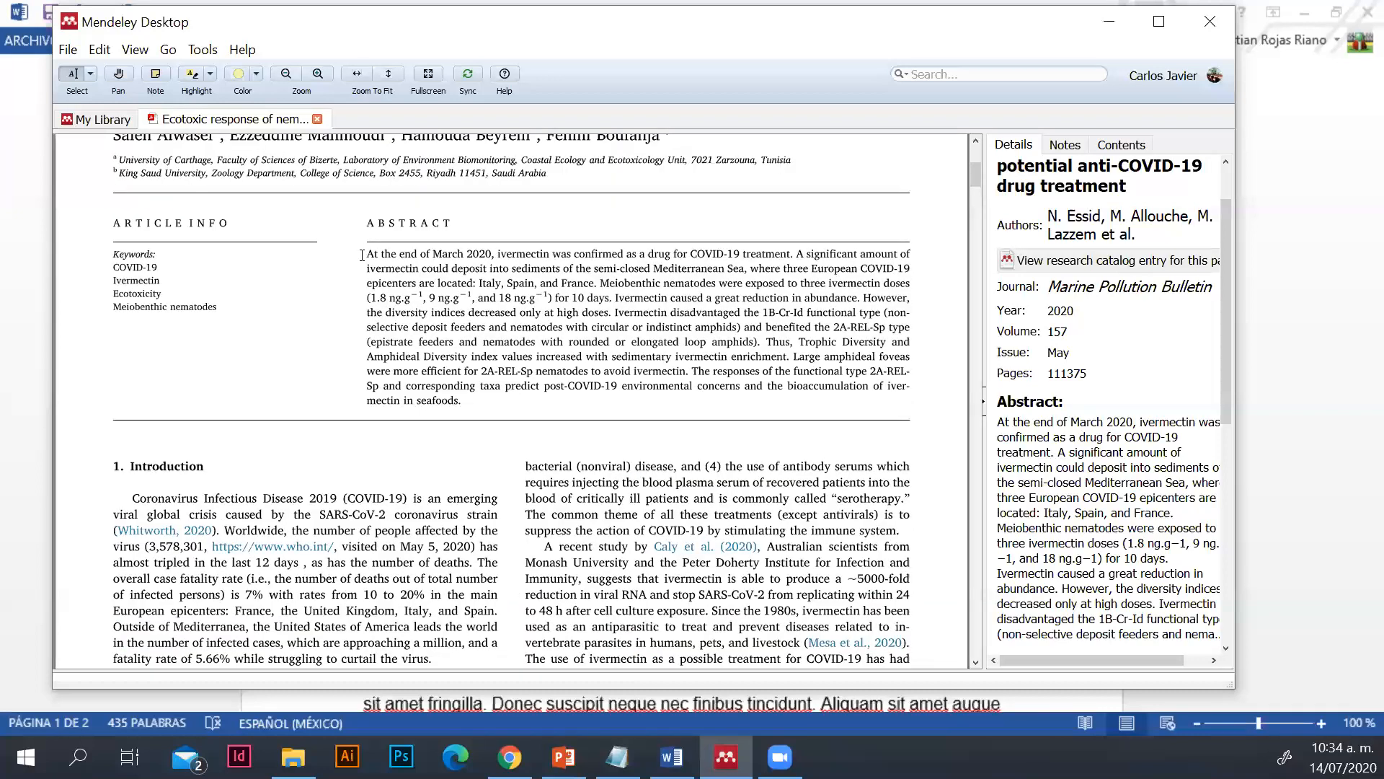
Highlight the abstract's opening sentences, from "At the end of March 2020" through "for 10 days."
drag(793, 261, 820, 270)
click(589, 290)
drag(601, 296, 366, 256)
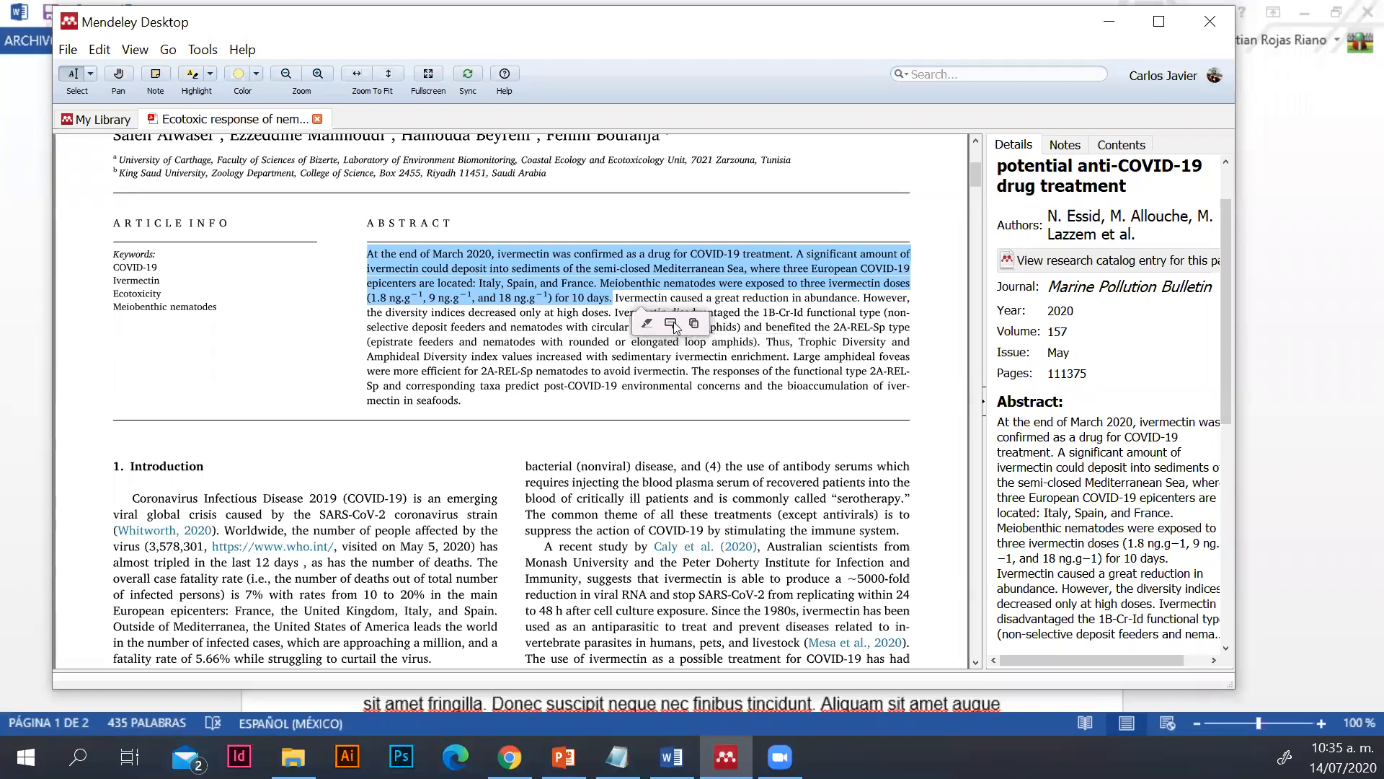
click(646, 325)
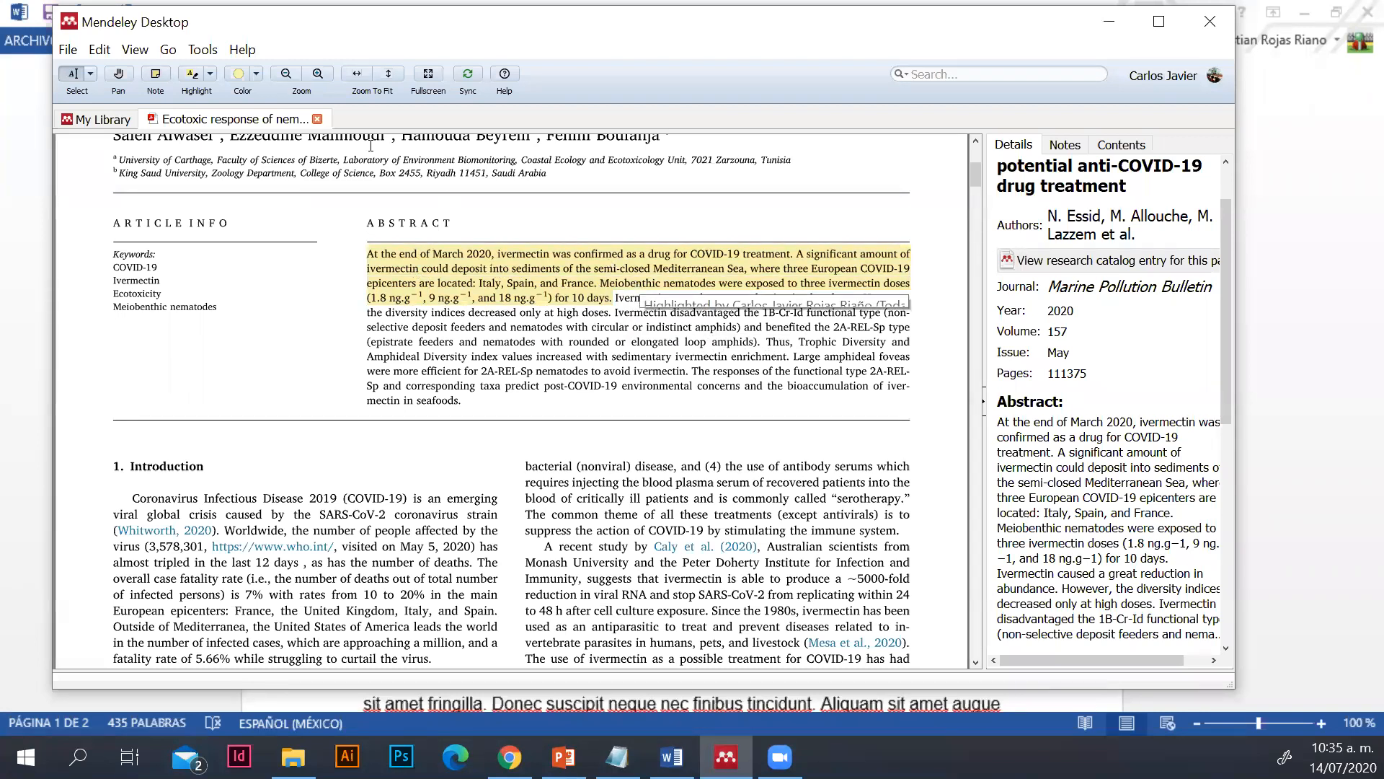
Copy the highlighted opening passage of the abstract
mouse_move(617, 301)
mouse_down()
mouse_move(359, 248)
mouse_move(373, 267)
mouse_move(369, 256)
mouse_up()
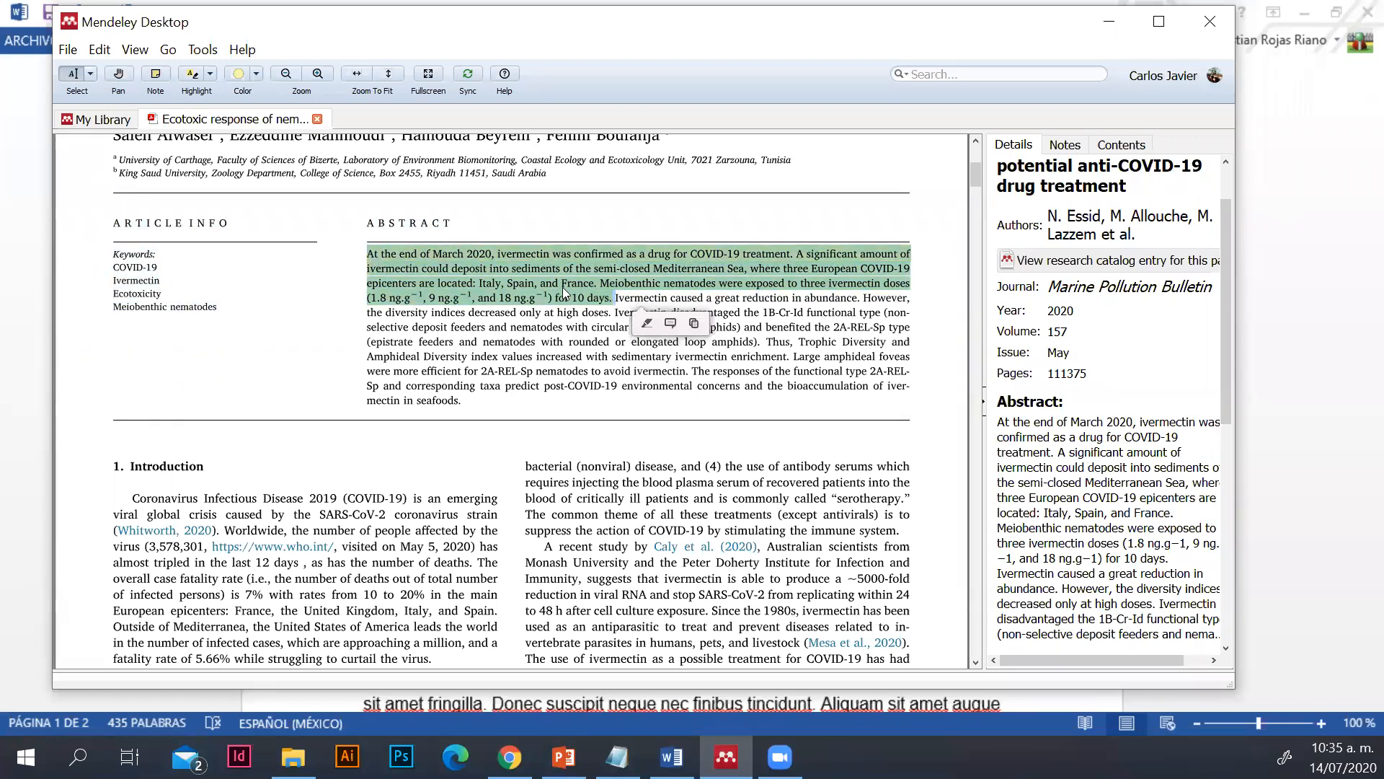
click(695, 324)
click(613, 302)
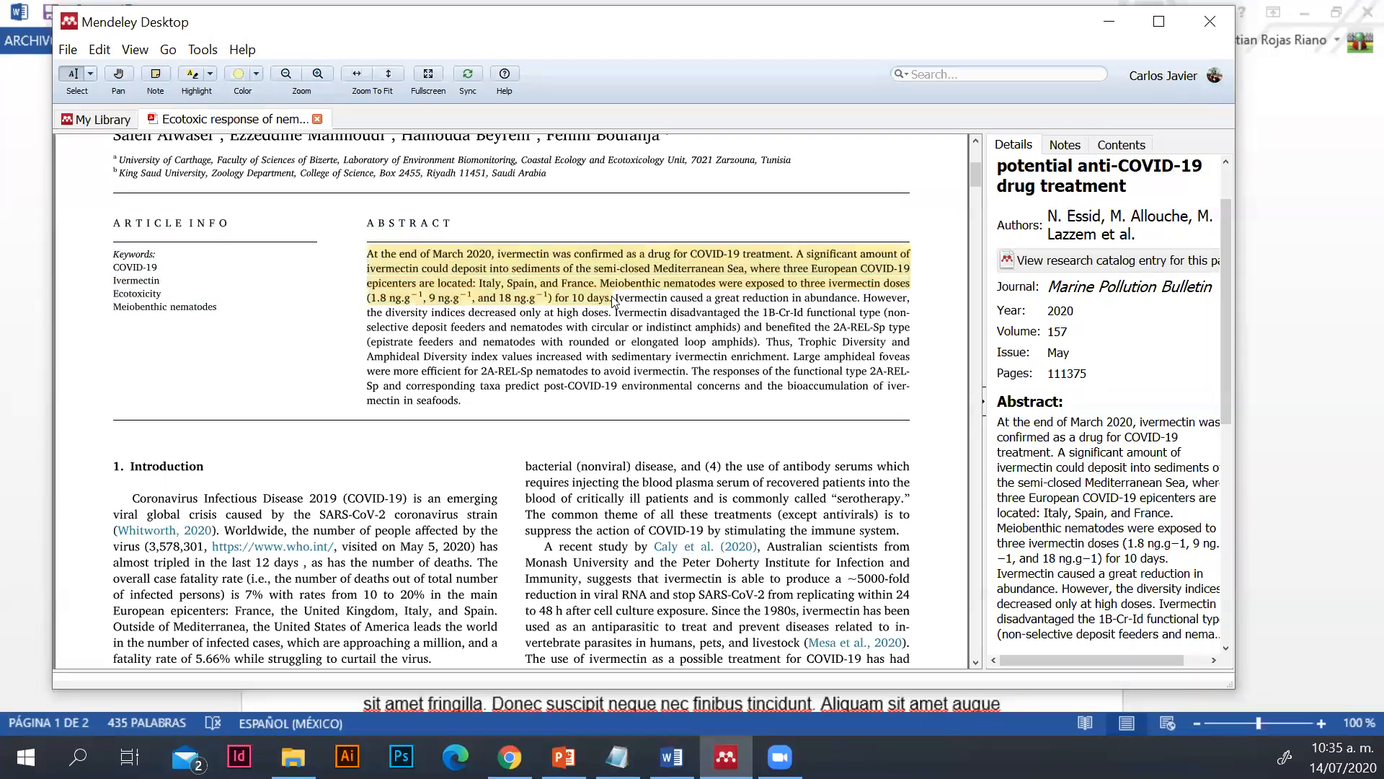
Attach a note reading "Información para citar" to the abstract passage ending in "for 10 days."
click(613, 288)
click(555, 318)
drag(612, 312, 374, 244)
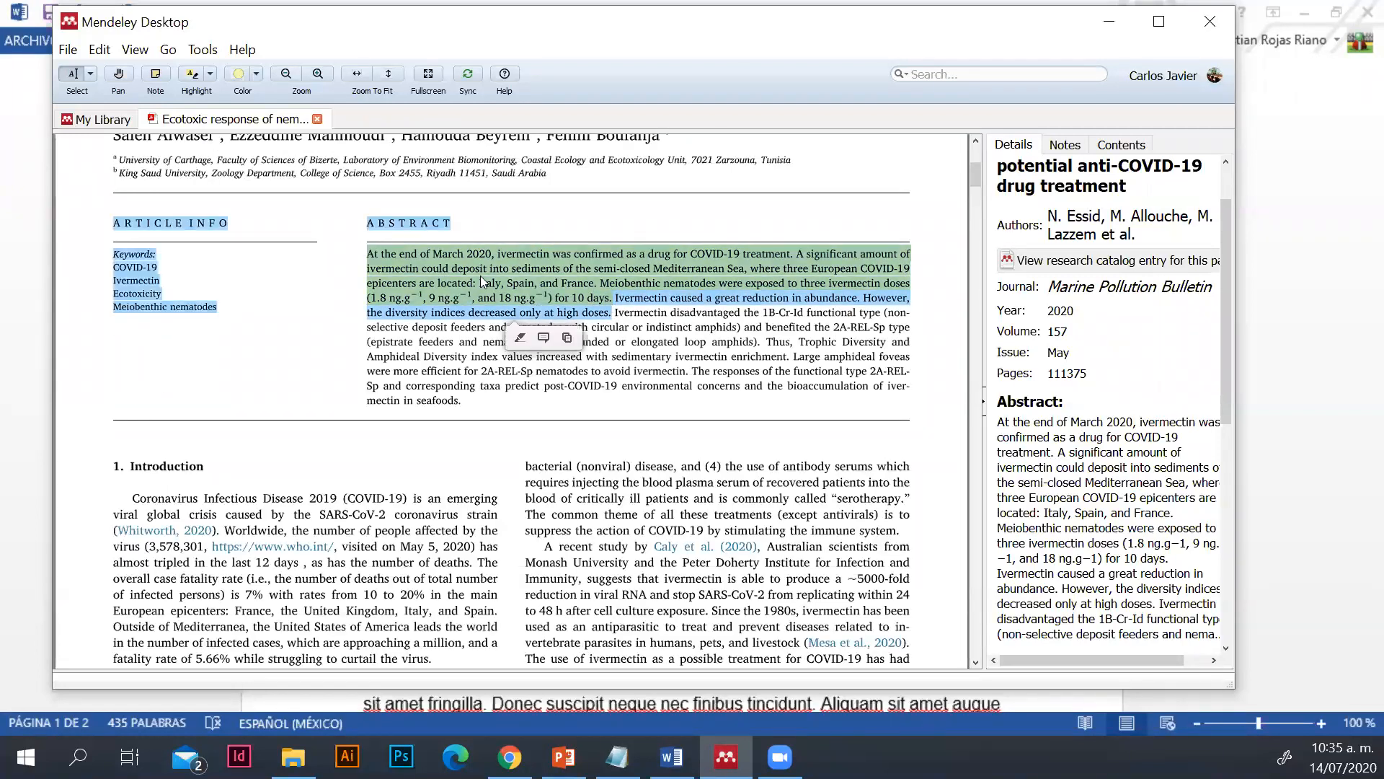
click(481, 282)
drag(613, 299, 370, 258)
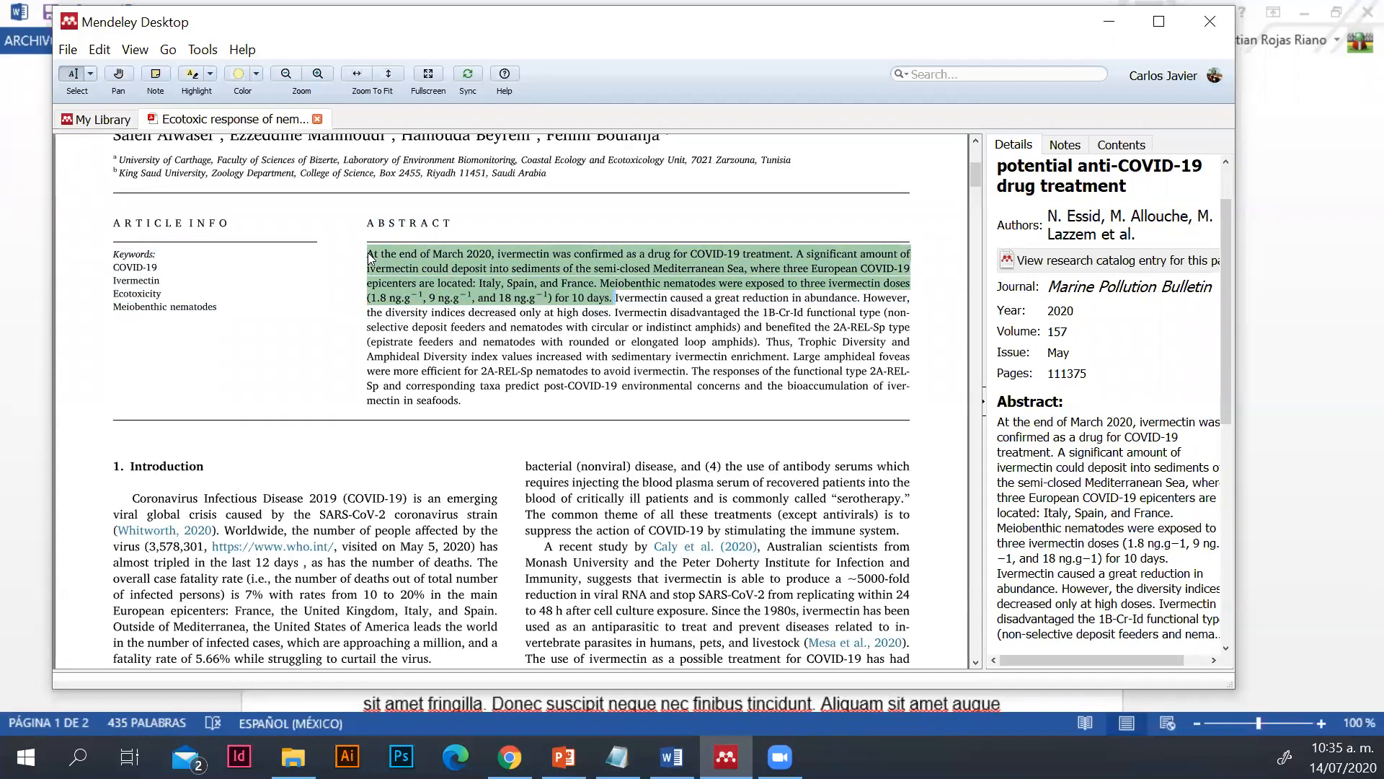
click(670, 333)
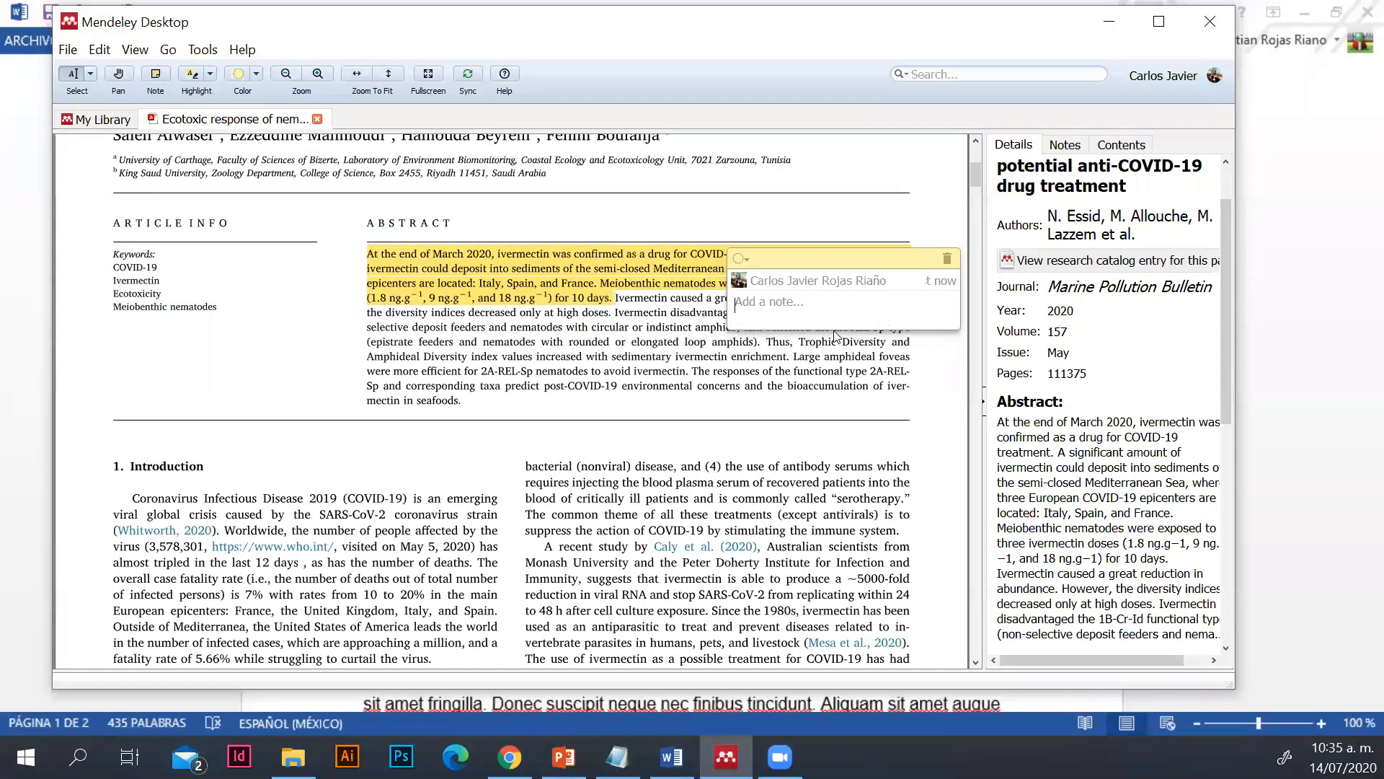
text(Info)
key(BackSpace)
text(rmación para citare)
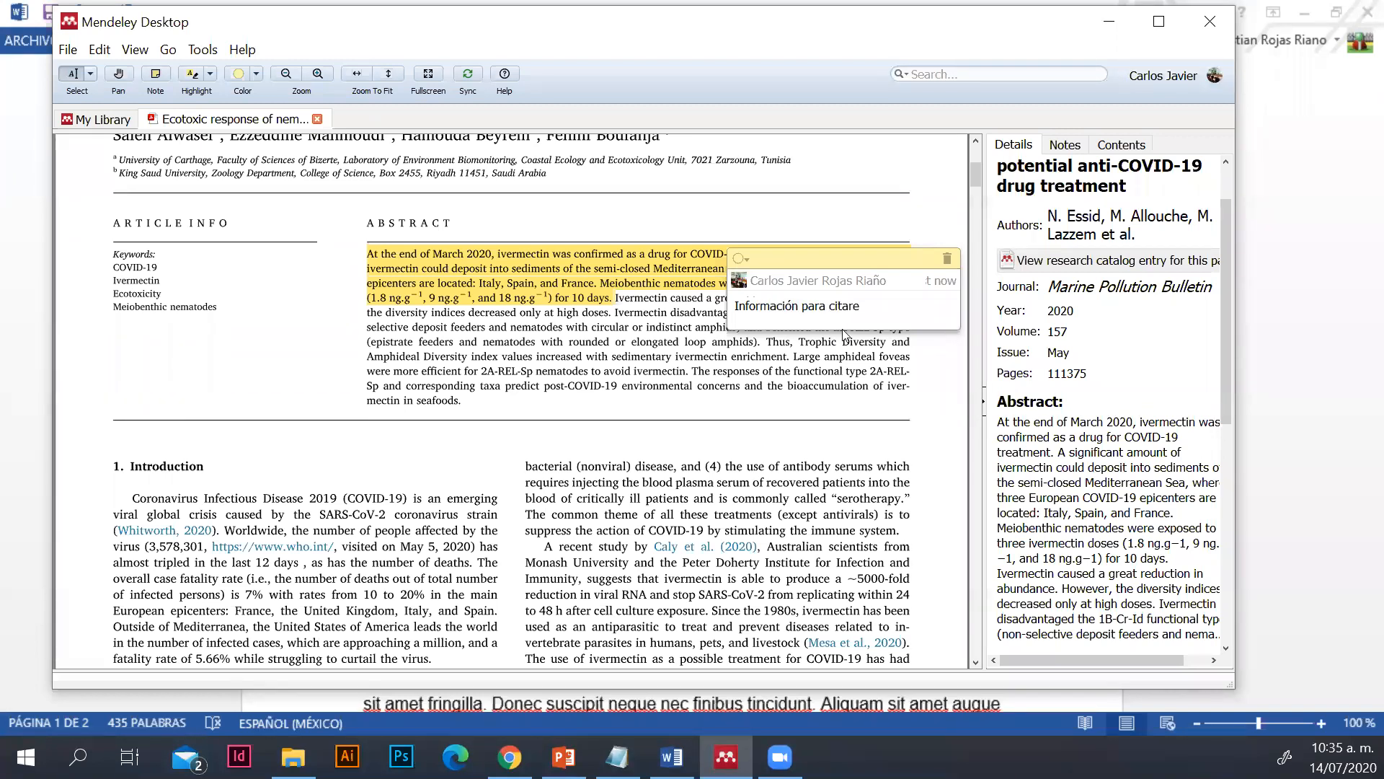
key(BackSpace)
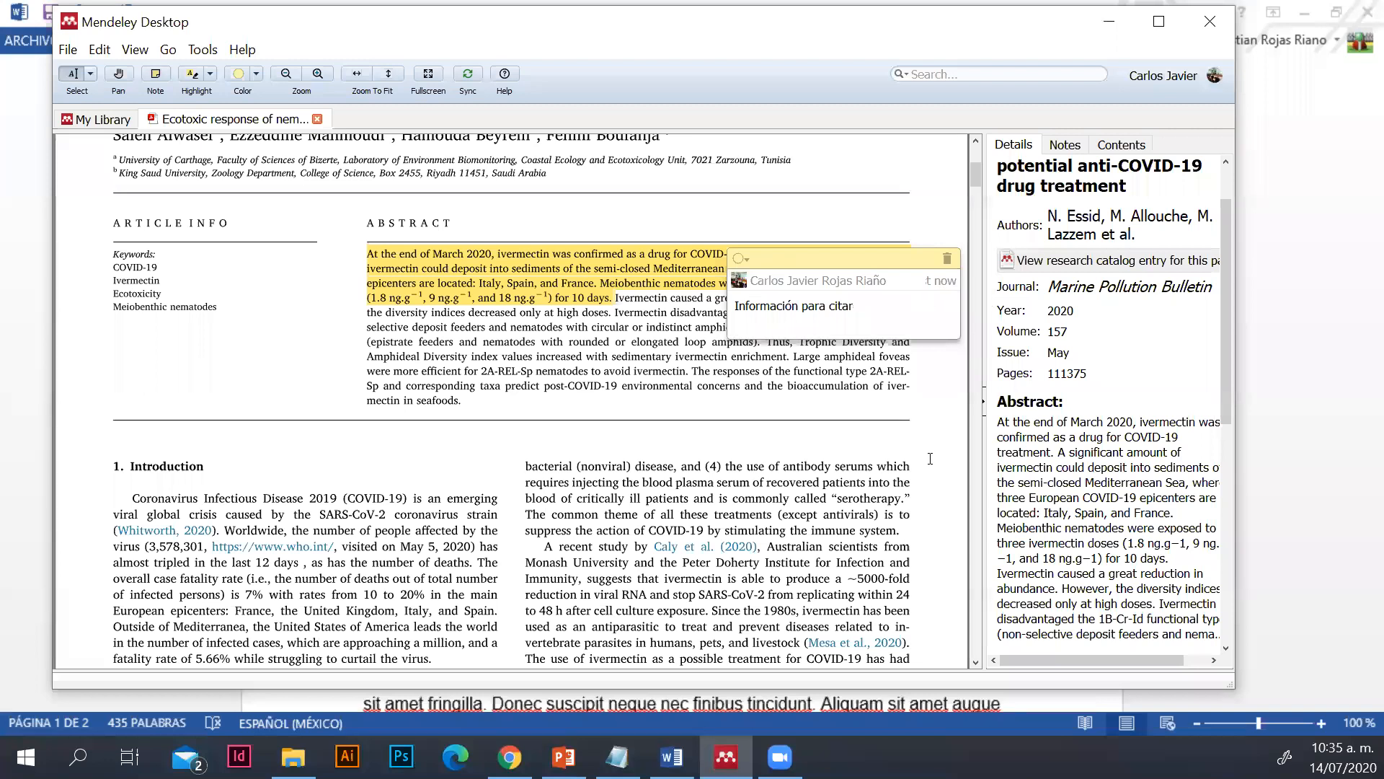
click(920, 491)
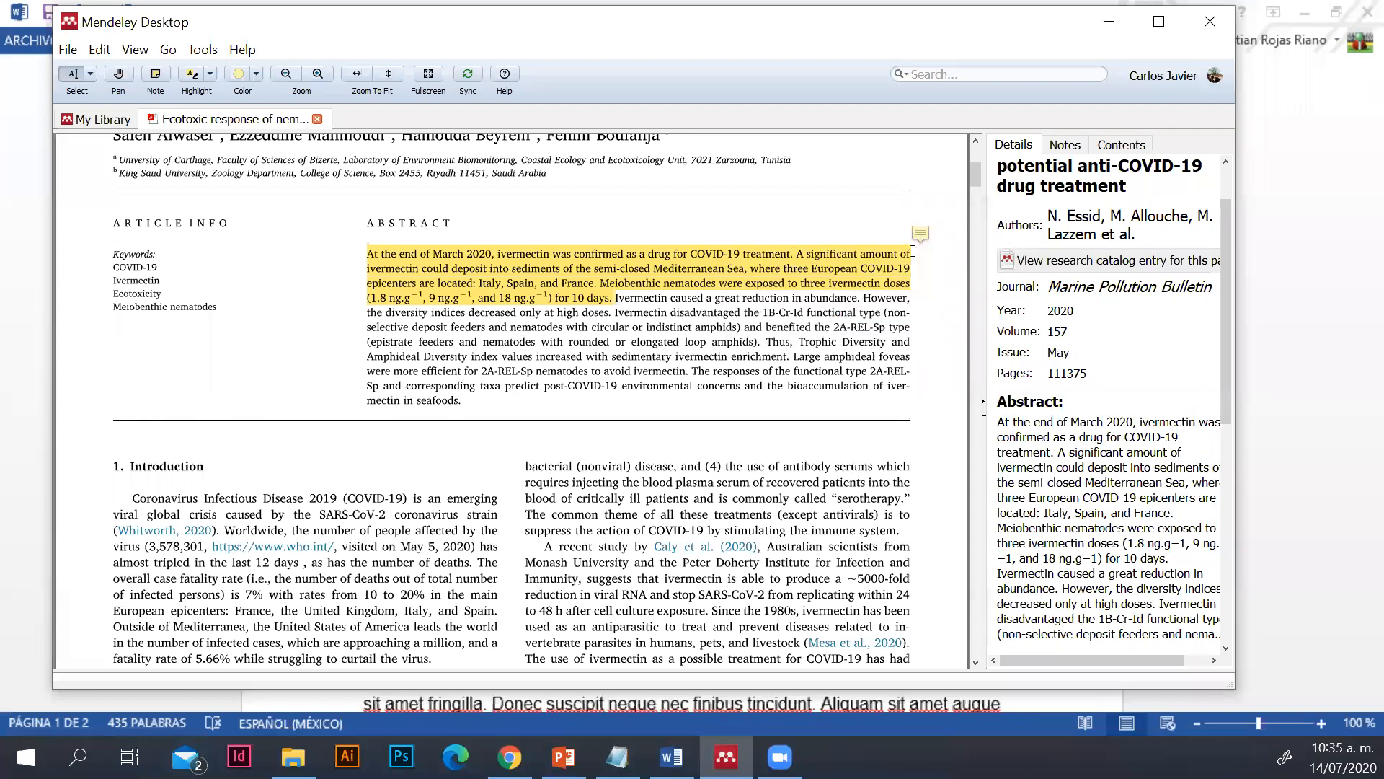
Switch to the Word document and paste the copied abstract passage into the empty paragraph after the Introducción text
click(672, 757)
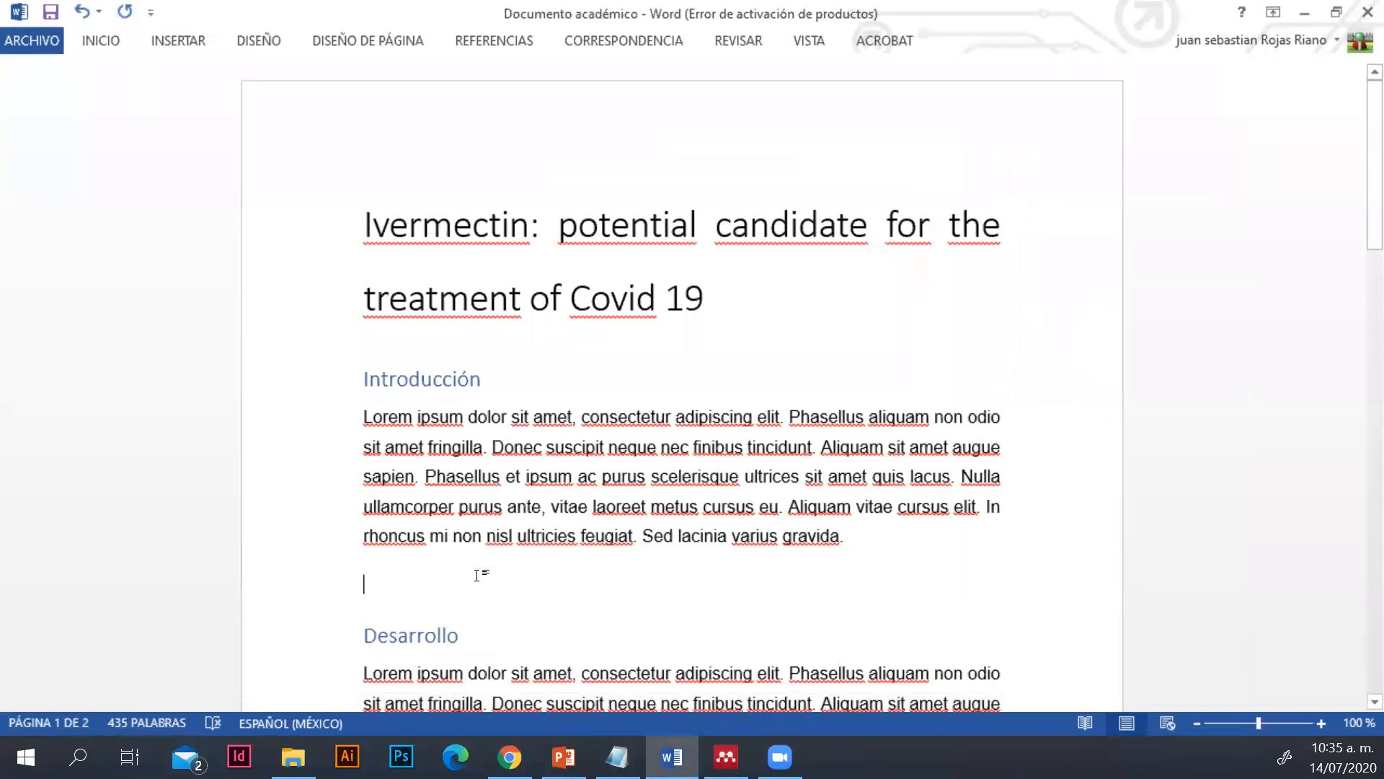
key(ctrl+v)
scroll(404, 534, down, 2)
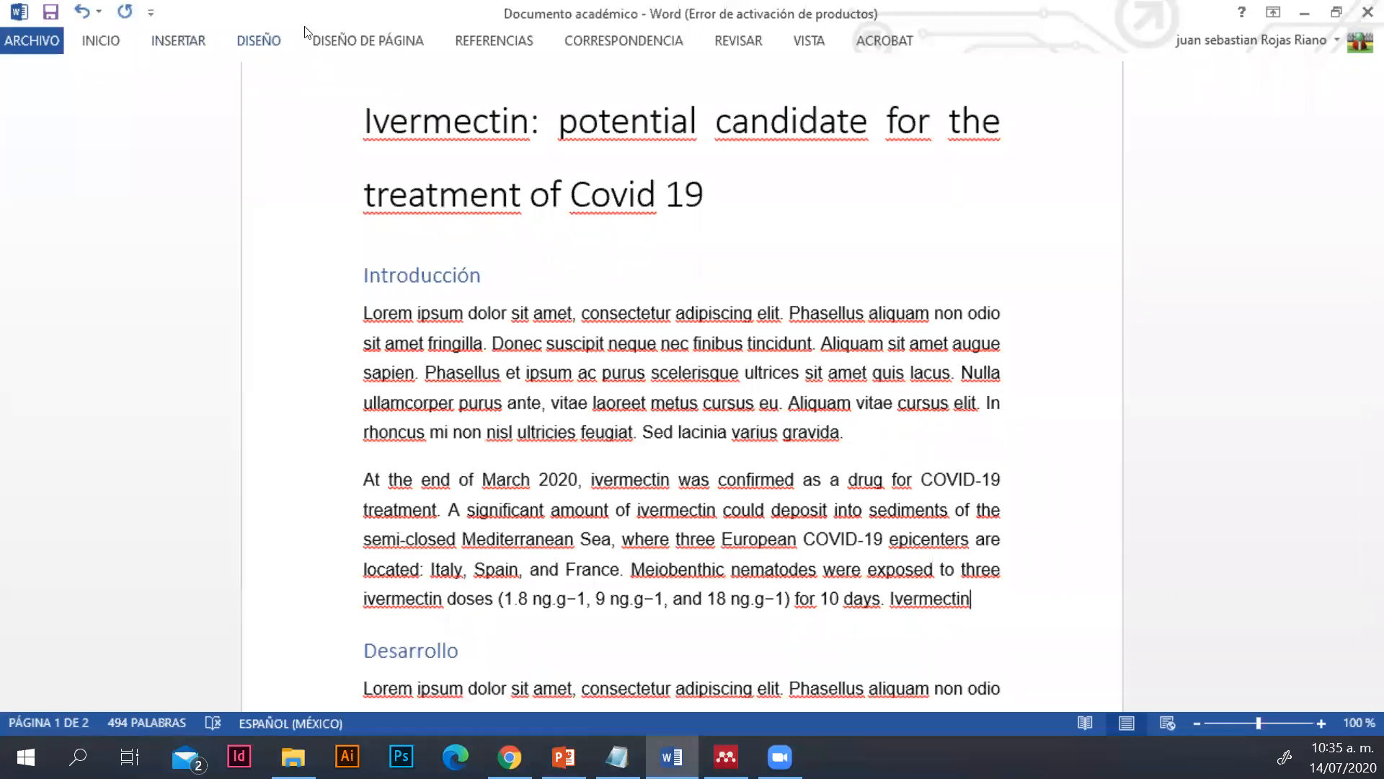
Insert a Mendeley citation of "Ecotoxic response of nematodes to ivermectin" at the end of the pasted passage
click(479, 37)
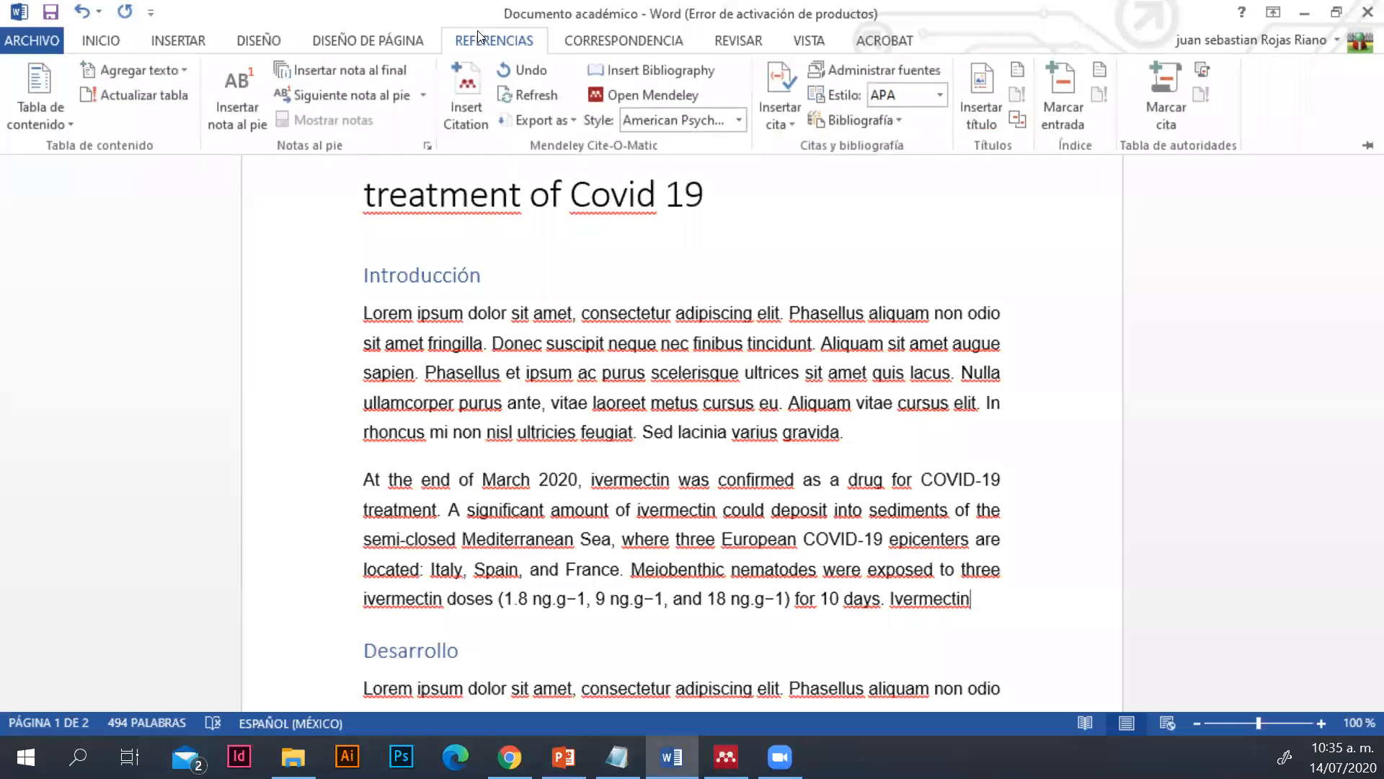
click(450, 93)
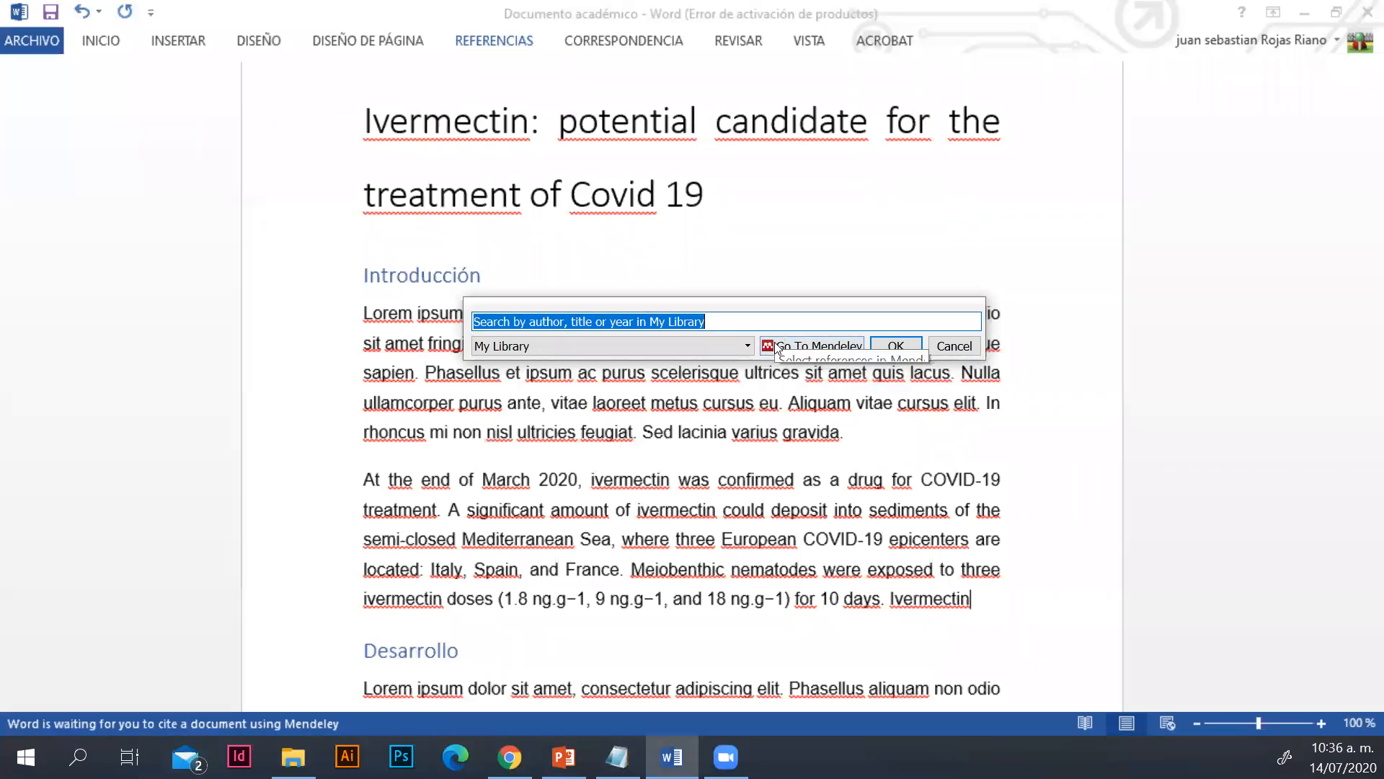
click(820, 352)
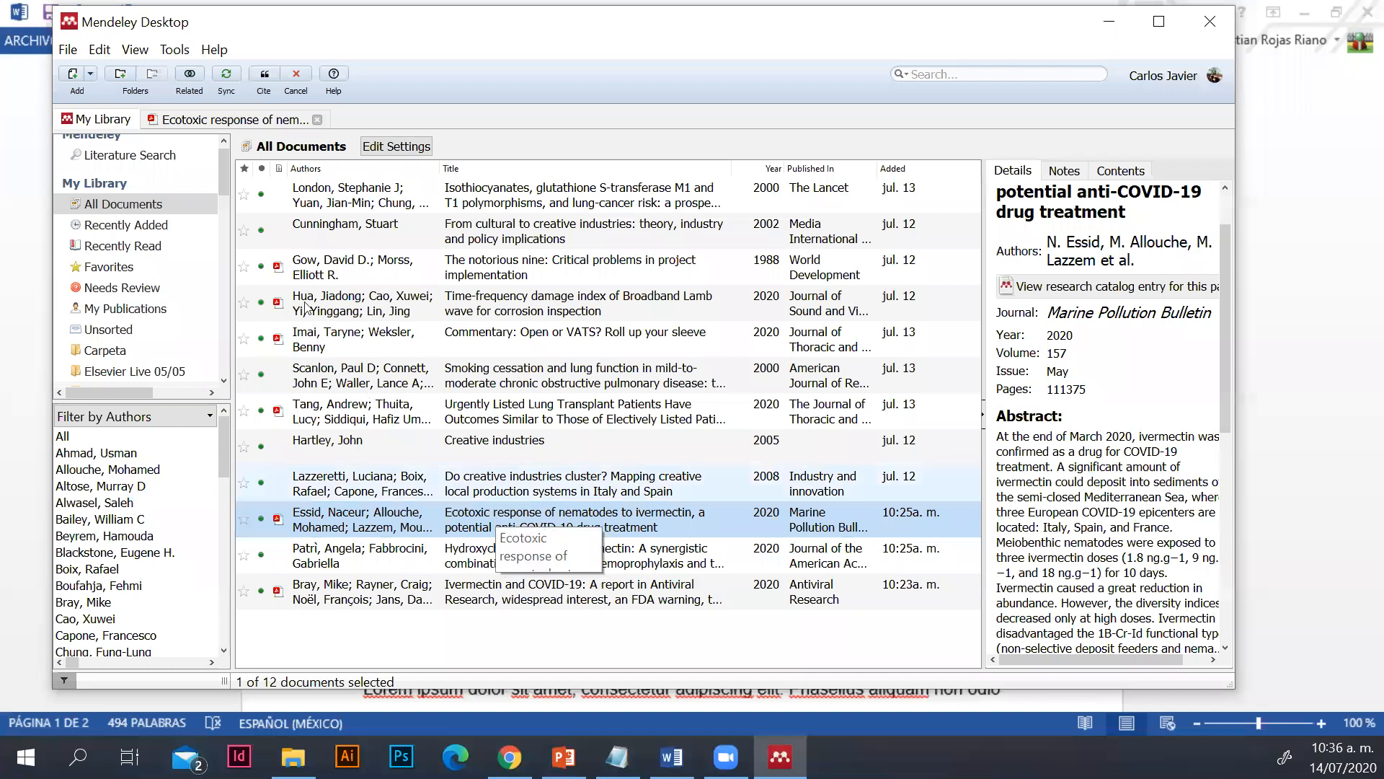
click(266, 75)
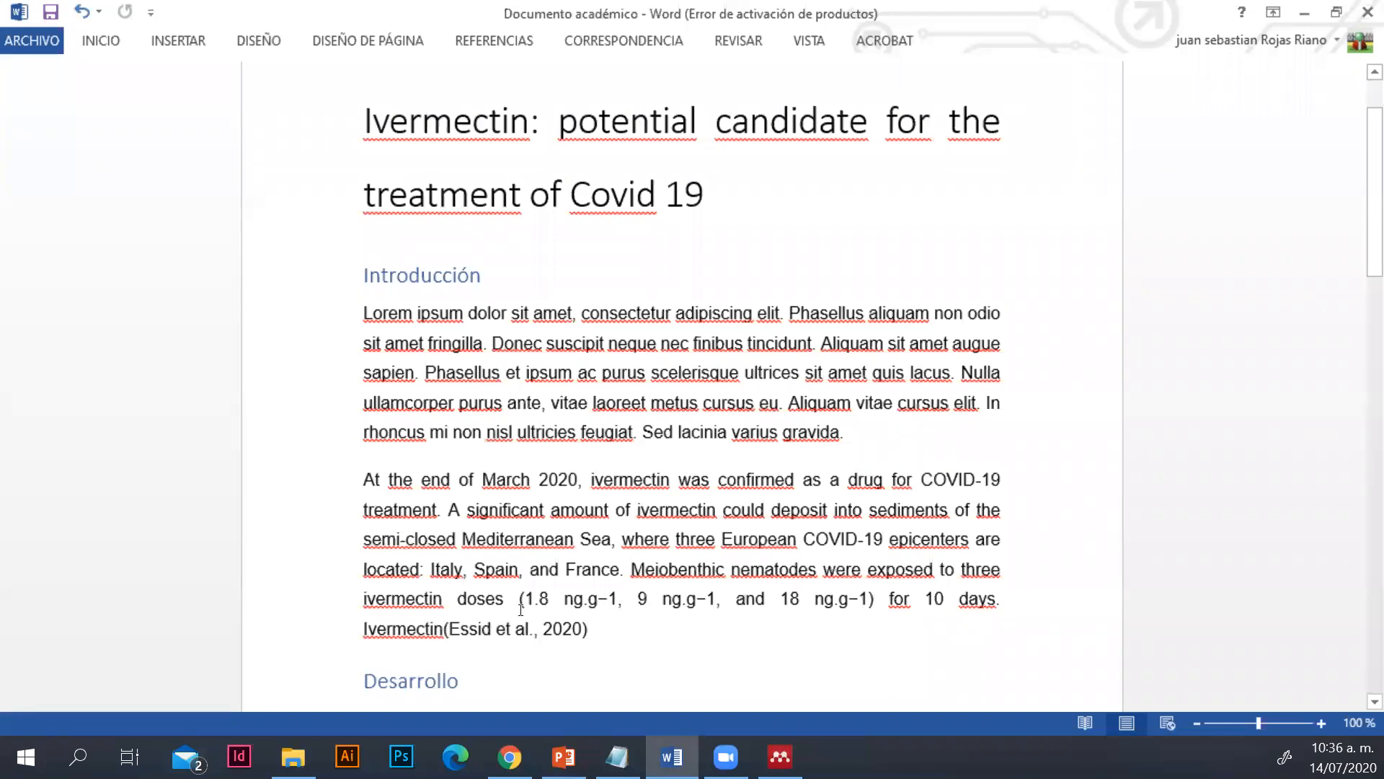
scroll(526, 607, down, 1)
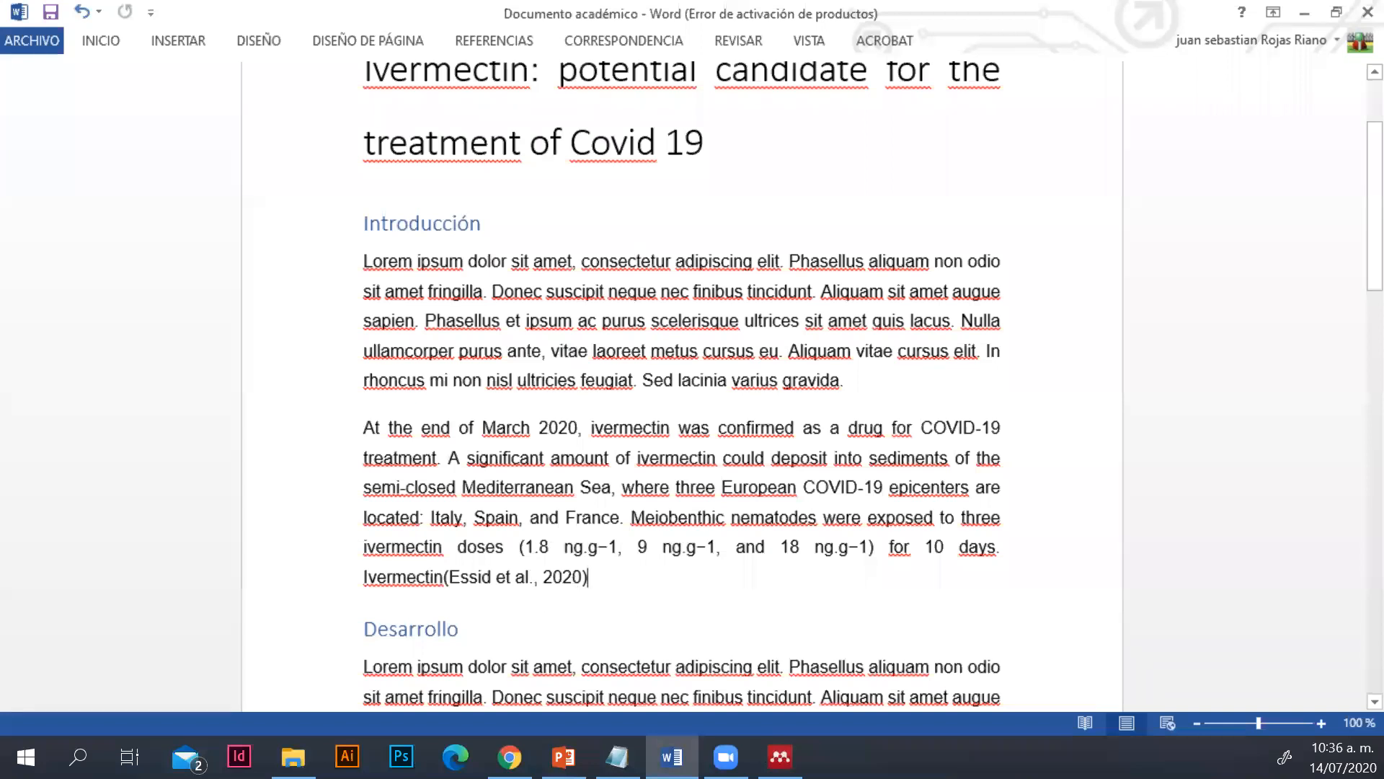
Switch to Mendeley and open the PDF of "Ivermectin and COVID-19: A report in Antiviral Research"
click(780, 757)
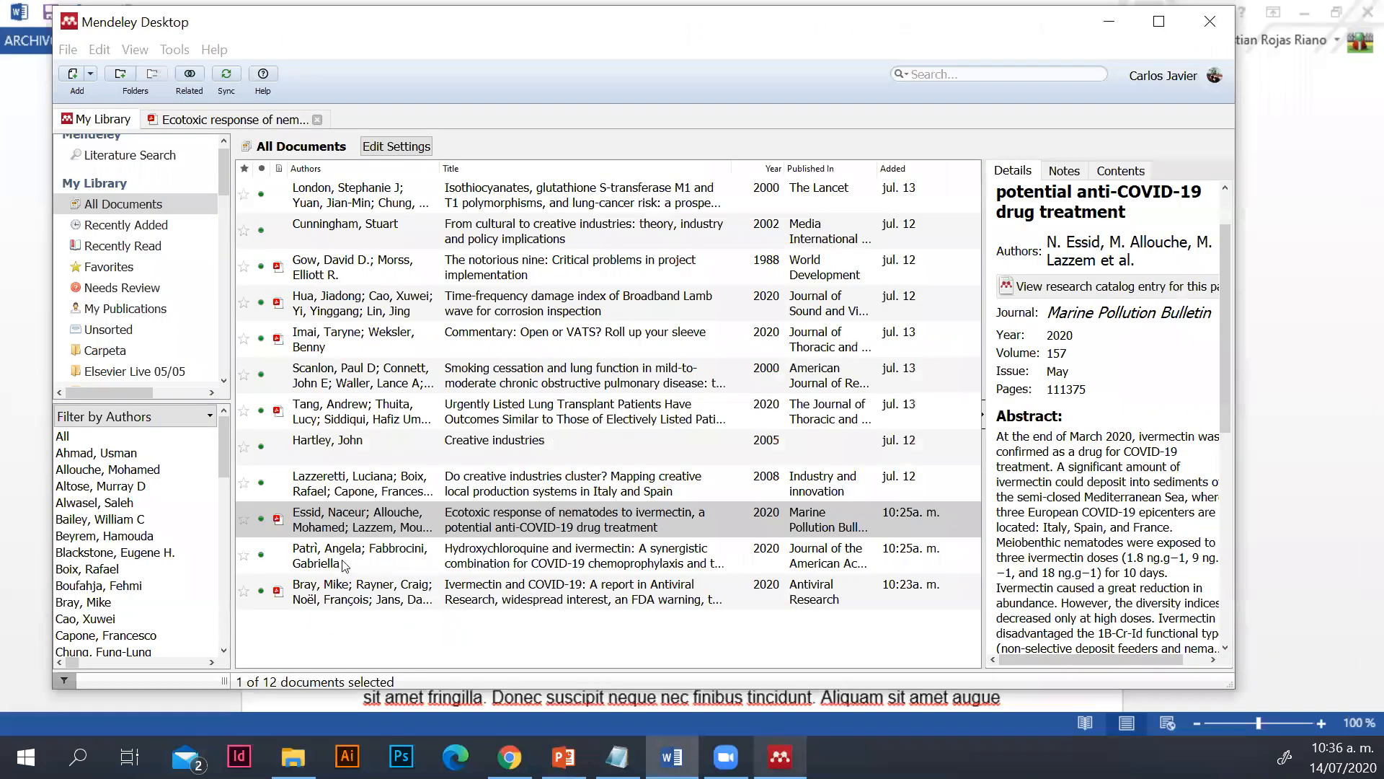
click(447, 554)
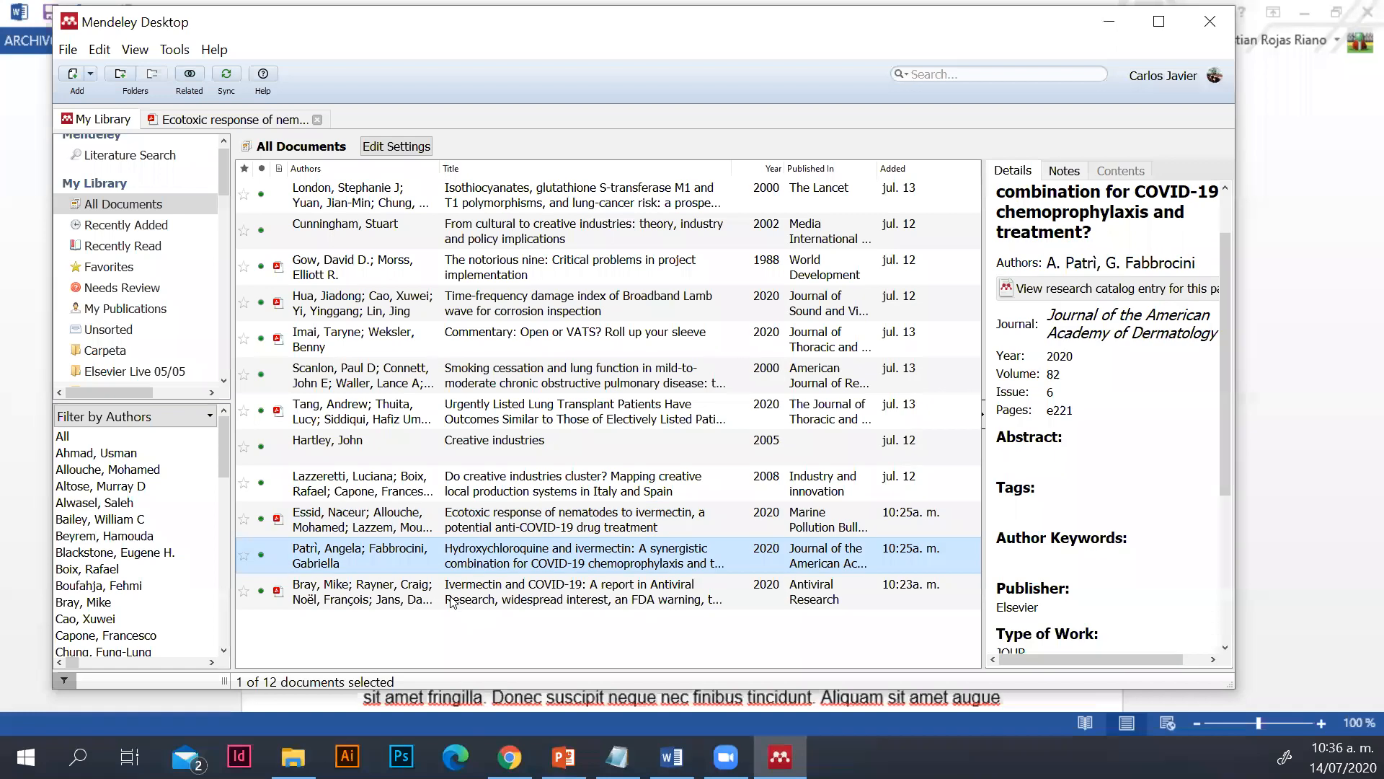
click(389, 588)
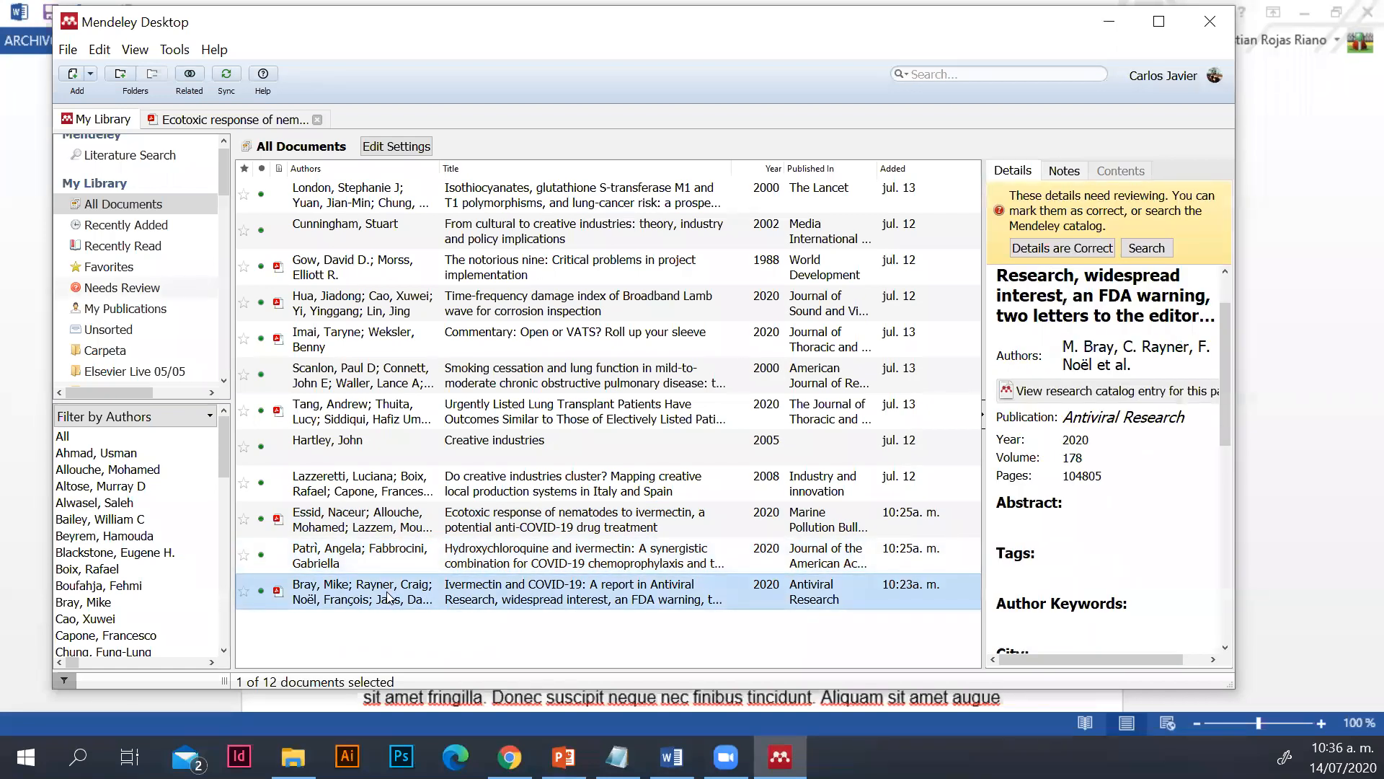
double_click(388, 596)
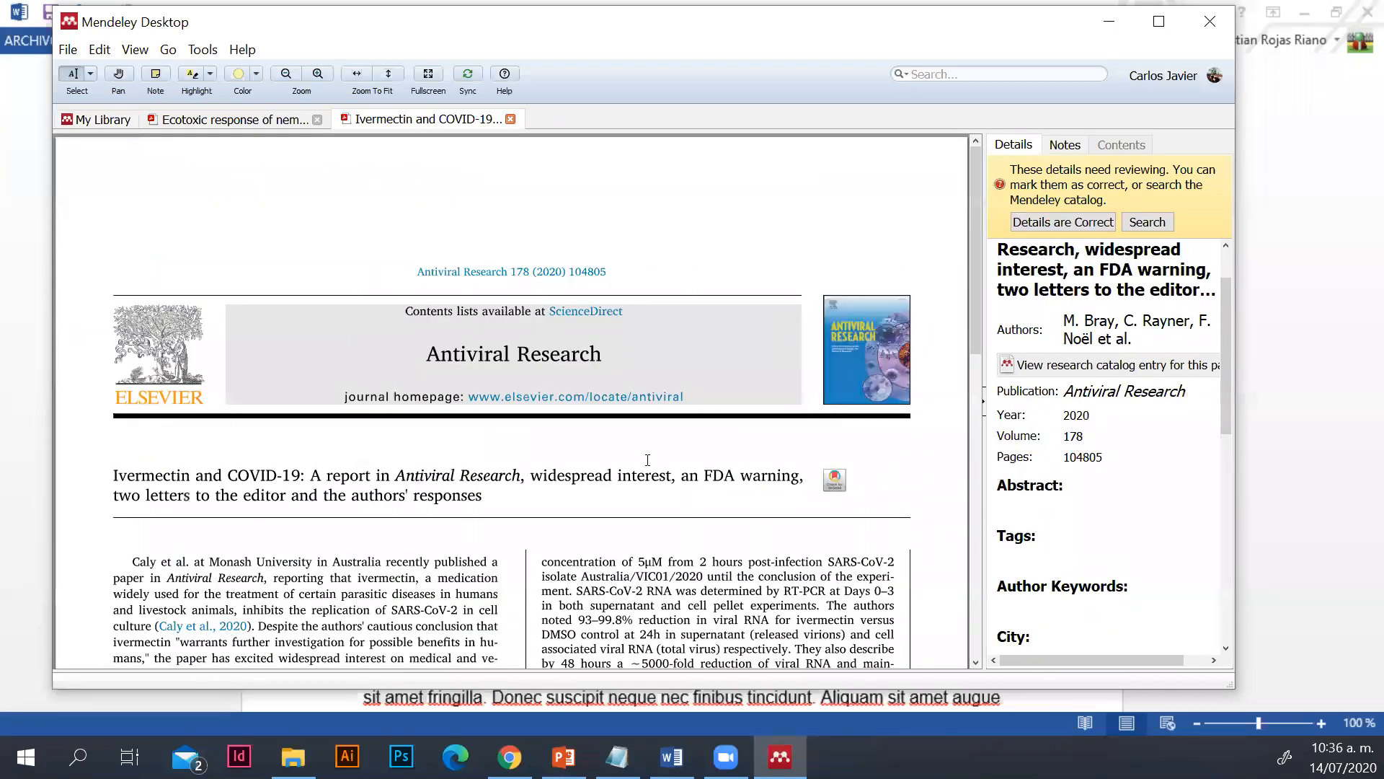
scroll(647, 460, down, 2)
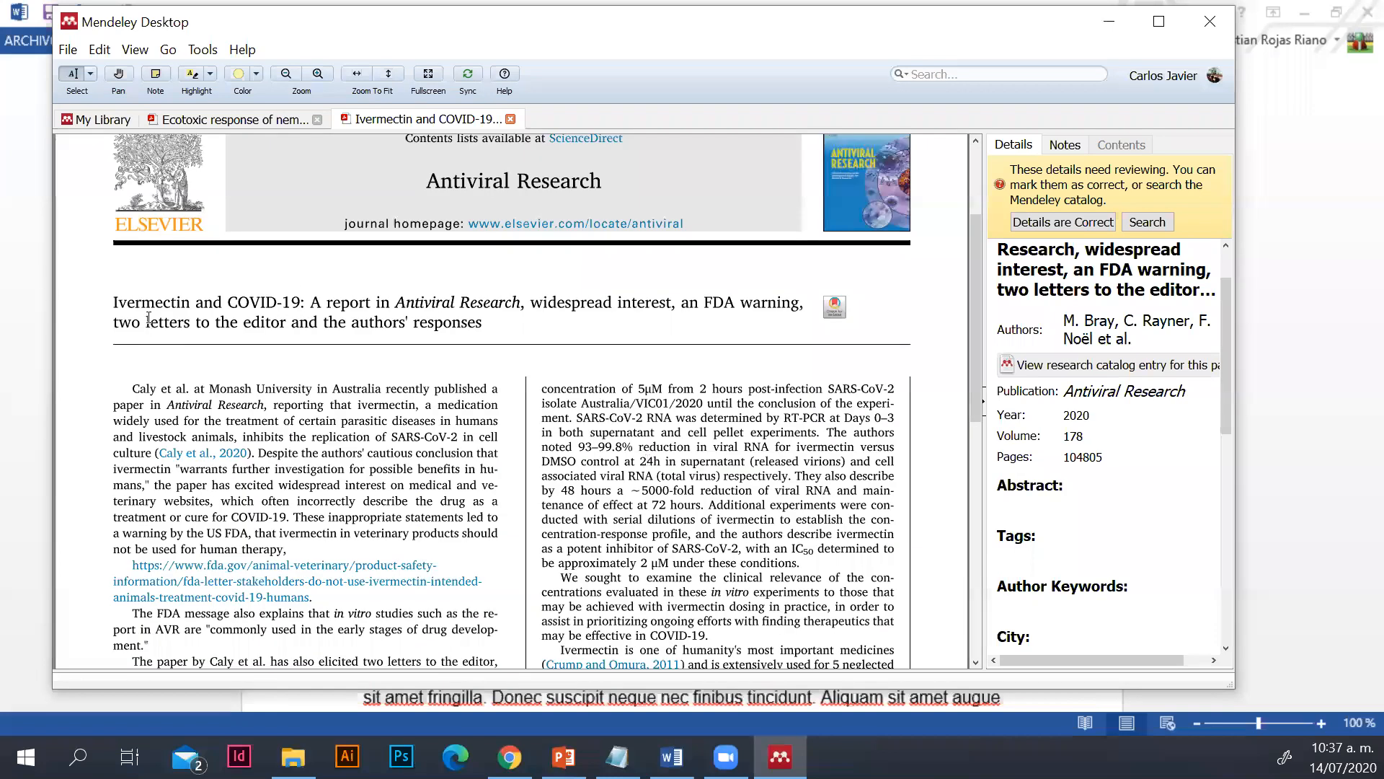
Copy the article's opening text through "replication of SARS-CoV-2" and paste it after the first citation in the Word document
scroll(148, 318, down, 1)
mouse_move(134, 302)
mouse_down()
mouse_move(292, 341)
mouse_move(495, 349)
mouse_move(458, 350)
mouse_up()
key(ctrl+c)
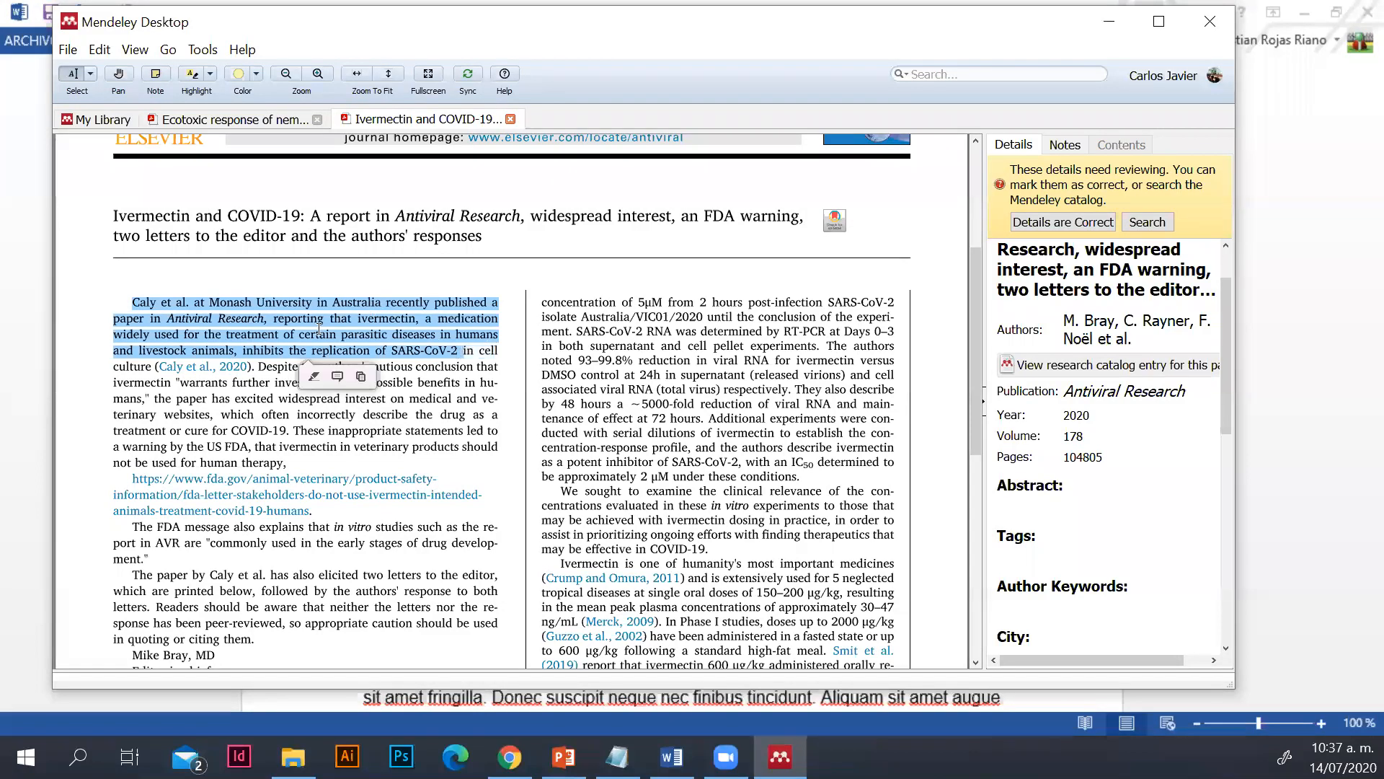
click(361, 377)
click(781, 757)
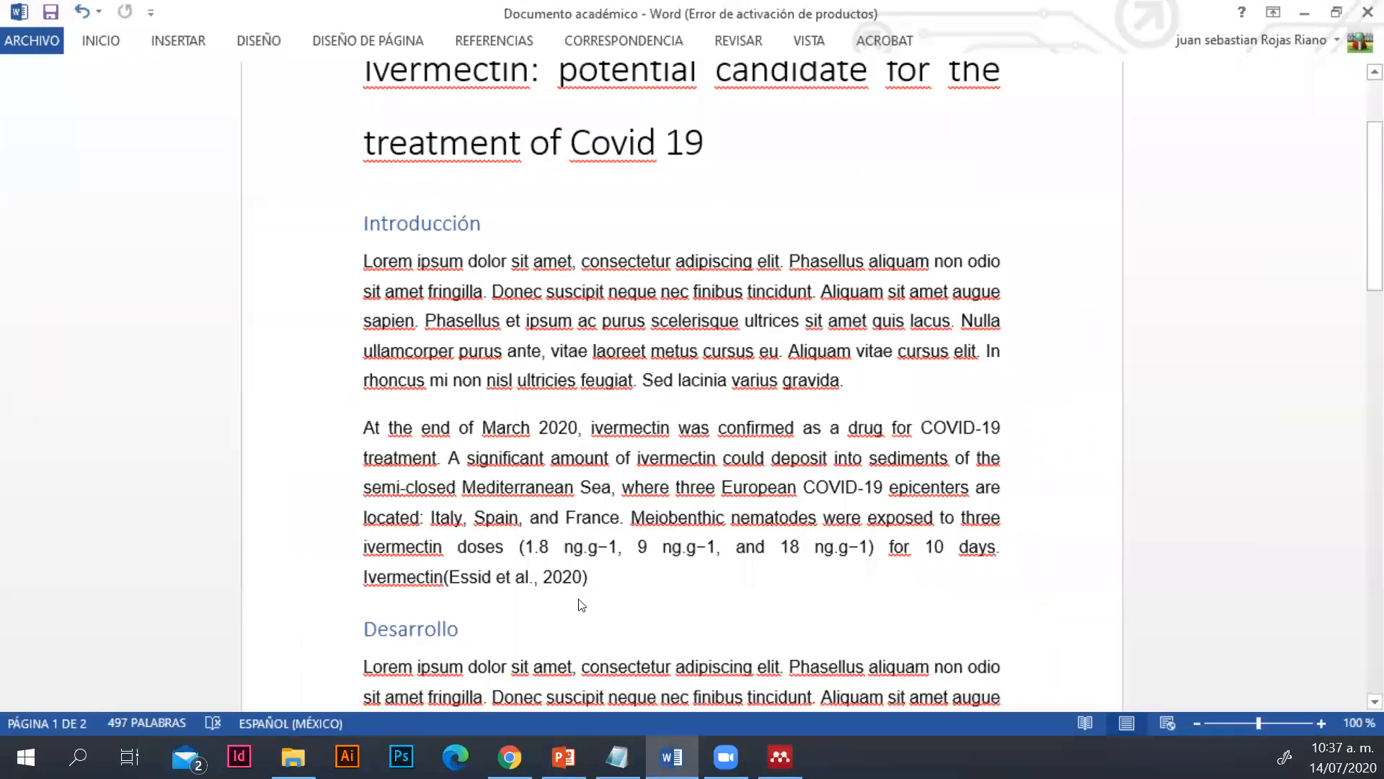
key(ctrl+v)
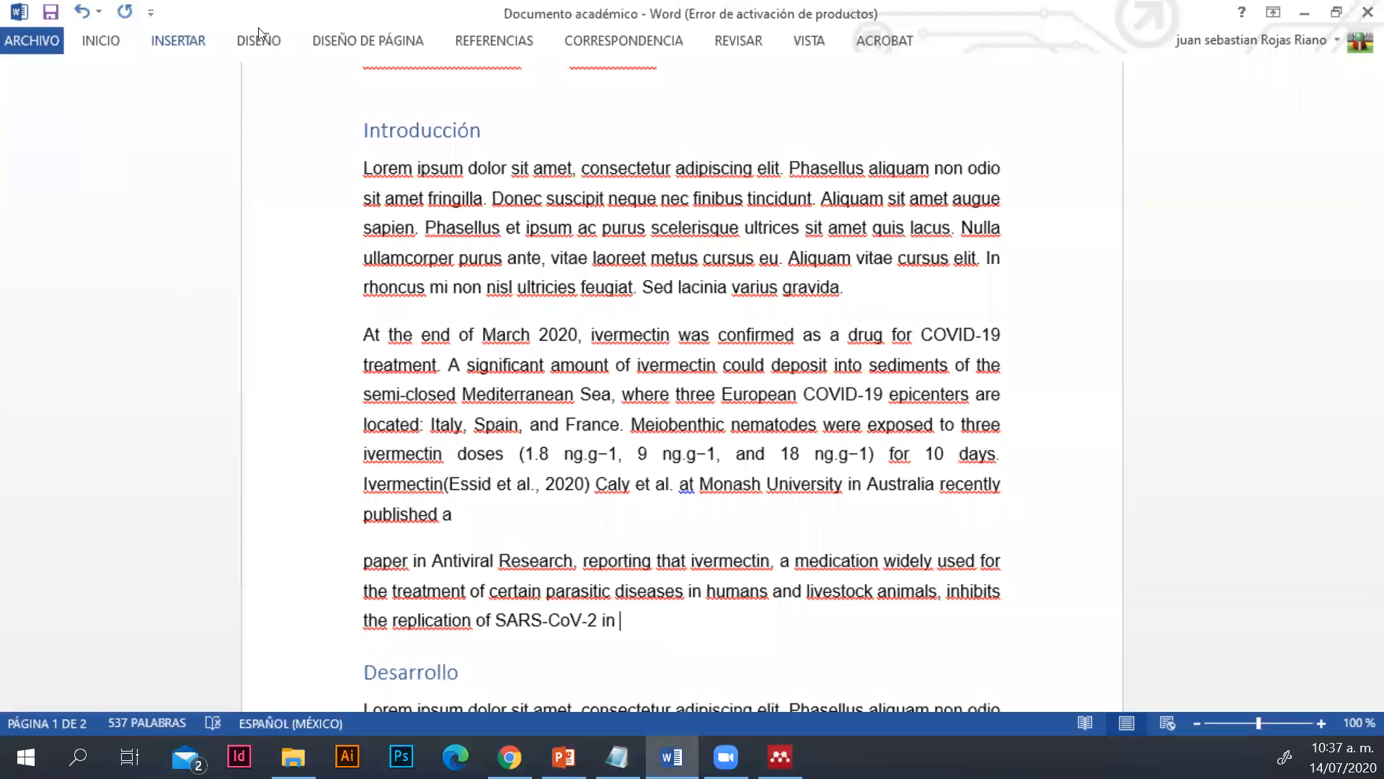
Insert a Mendeley citation of "Ivermectin and COVID-19: A report in Antiviral Research" at the end of the second pasted passage
click(488, 44)
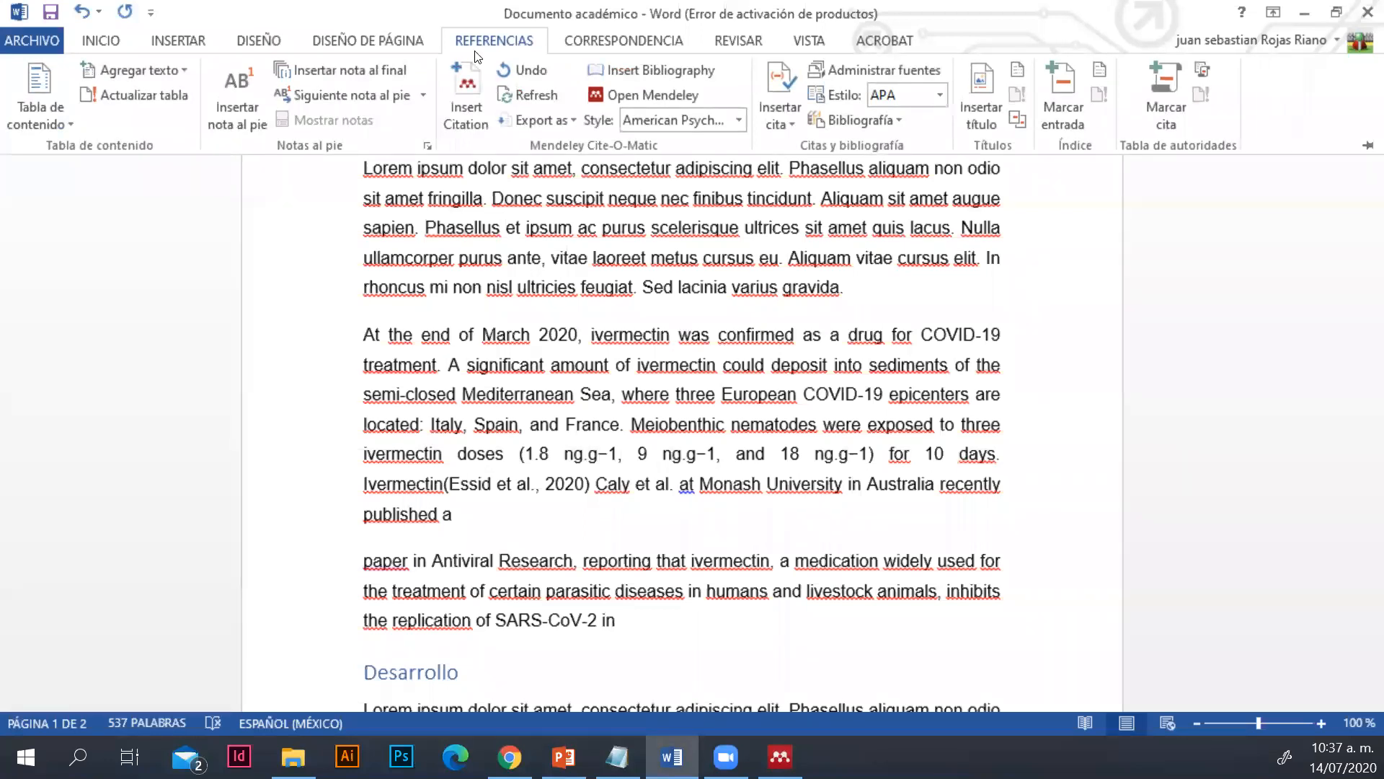
click(466, 88)
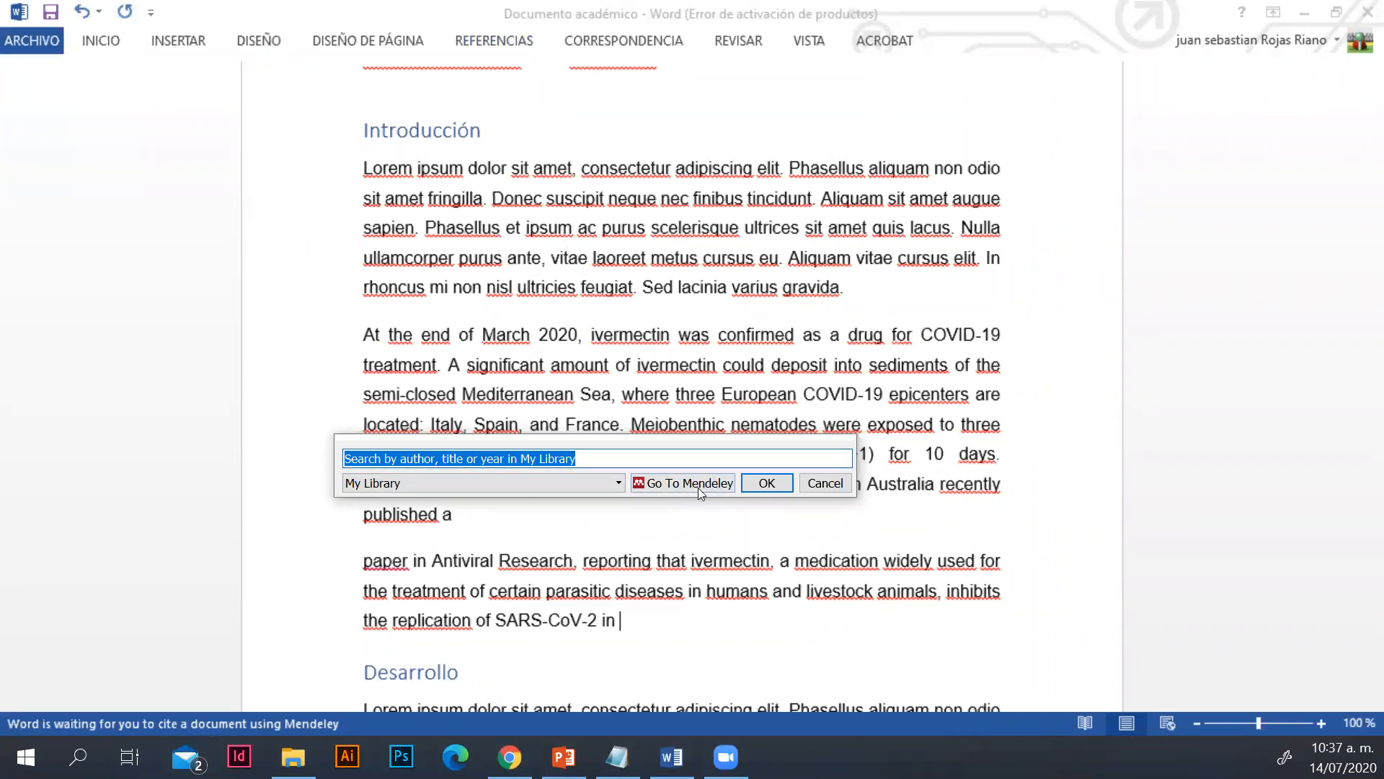
click(676, 484)
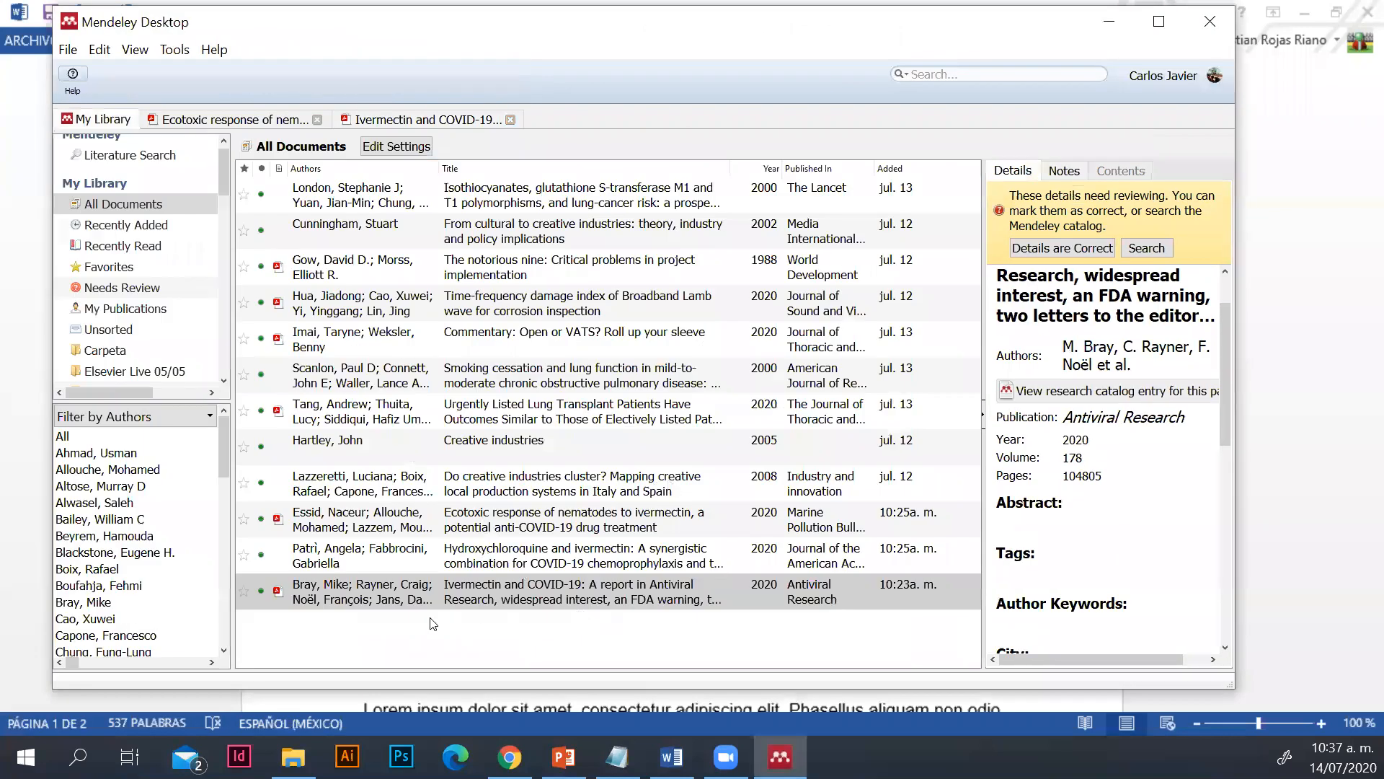
click(359, 583)
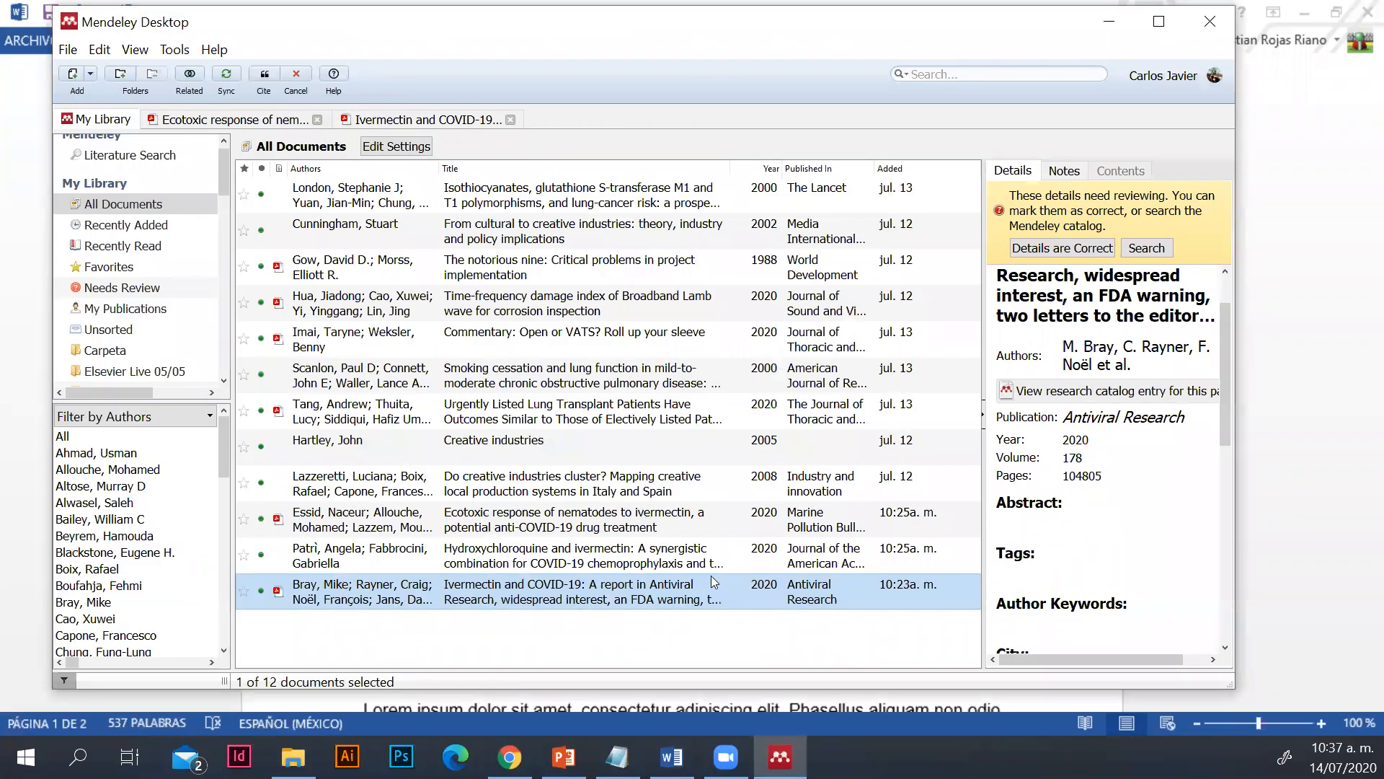
double_click(529, 591)
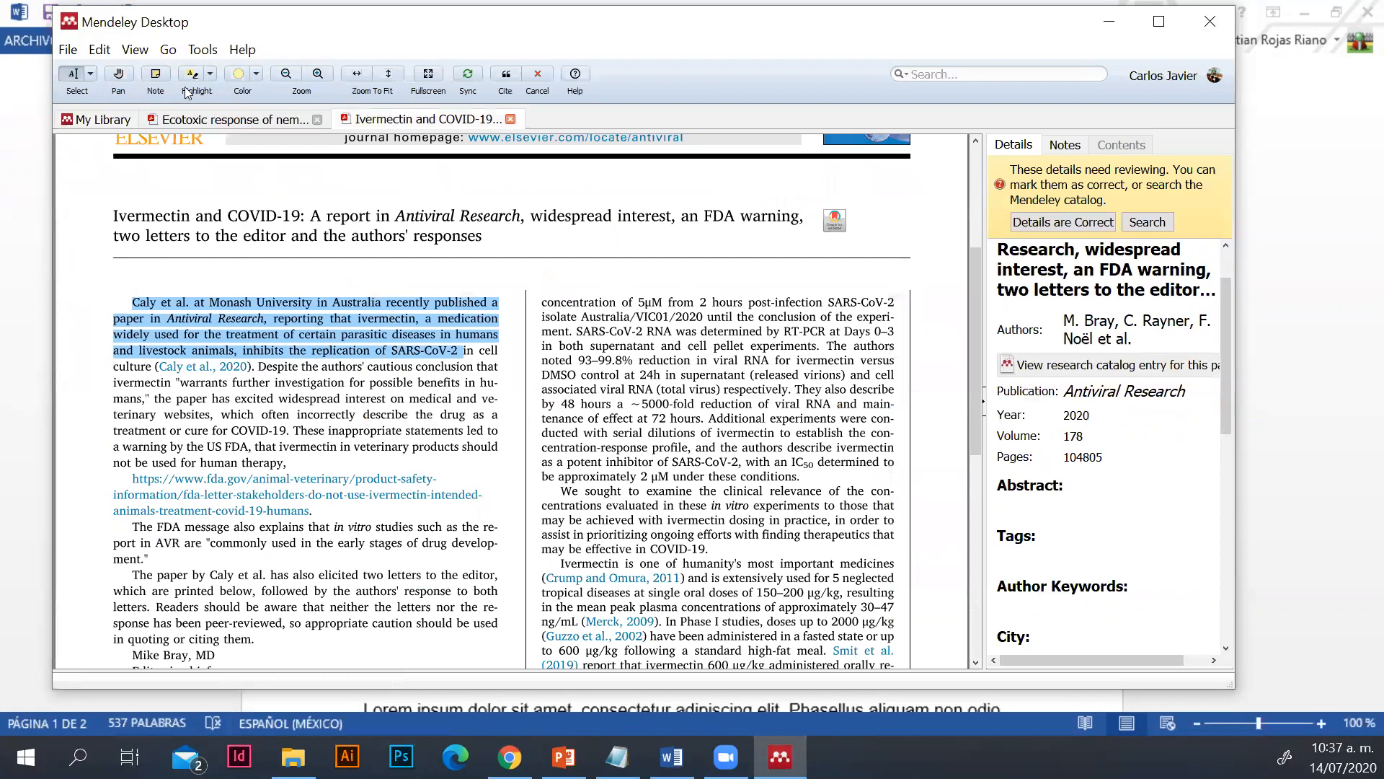
click(88, 120)
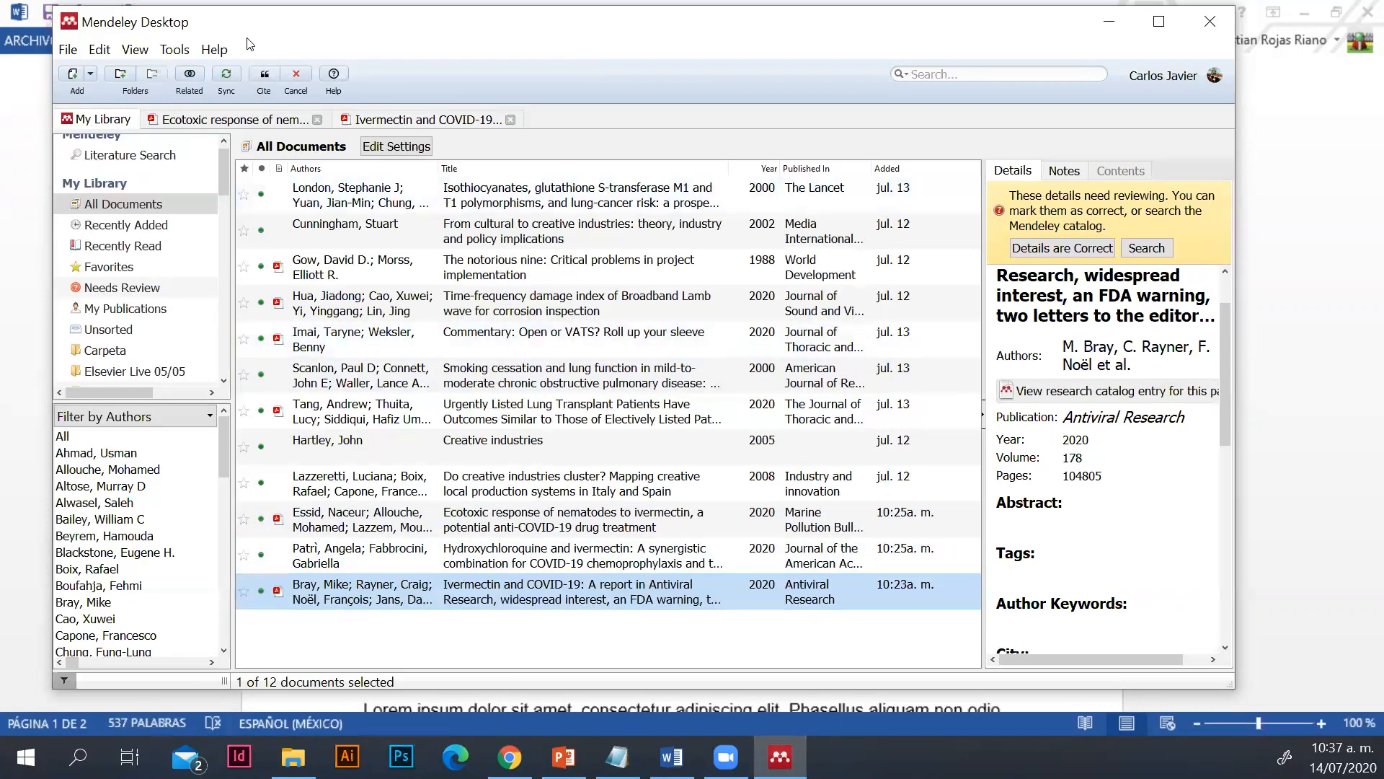
click(264, 78)
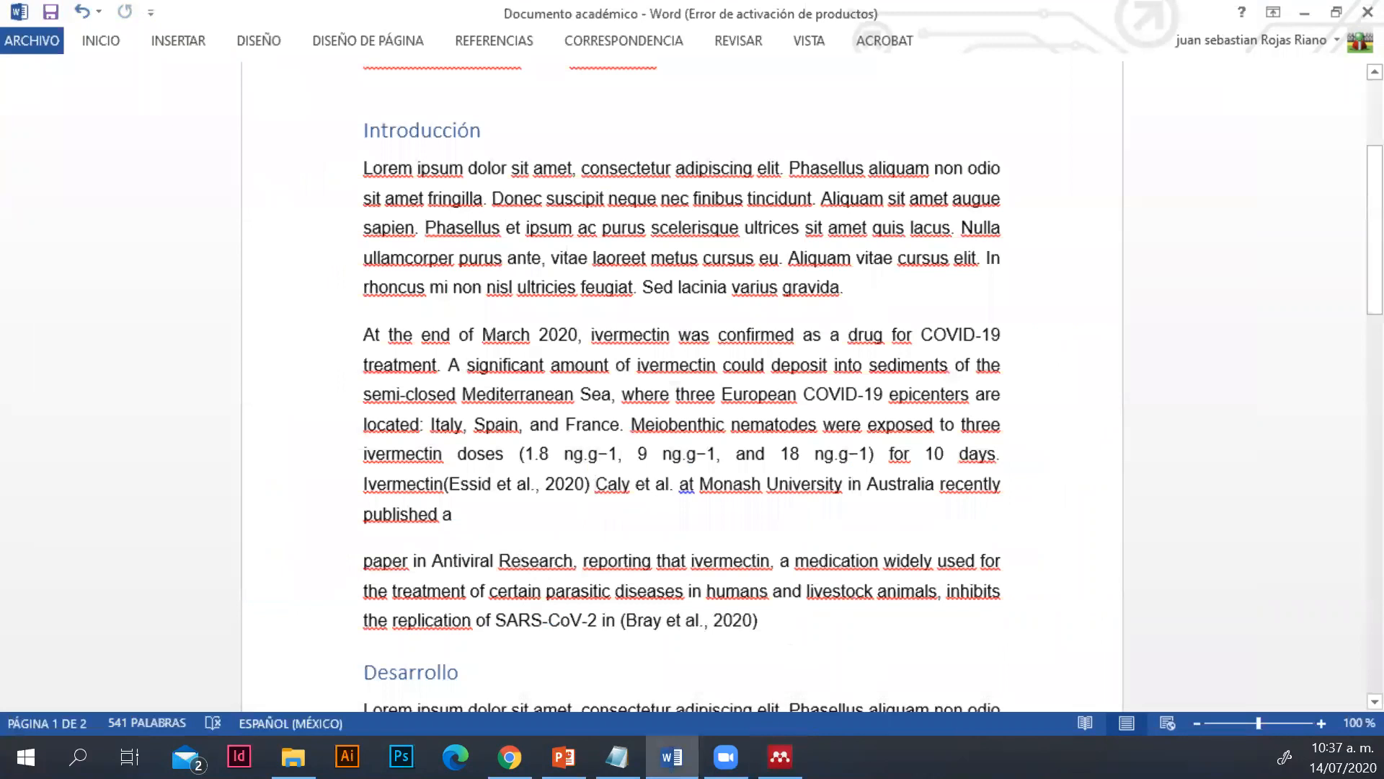
Start a new paragraph between the first citation and the second pasted passage, and go to the document's second page
key(Return)
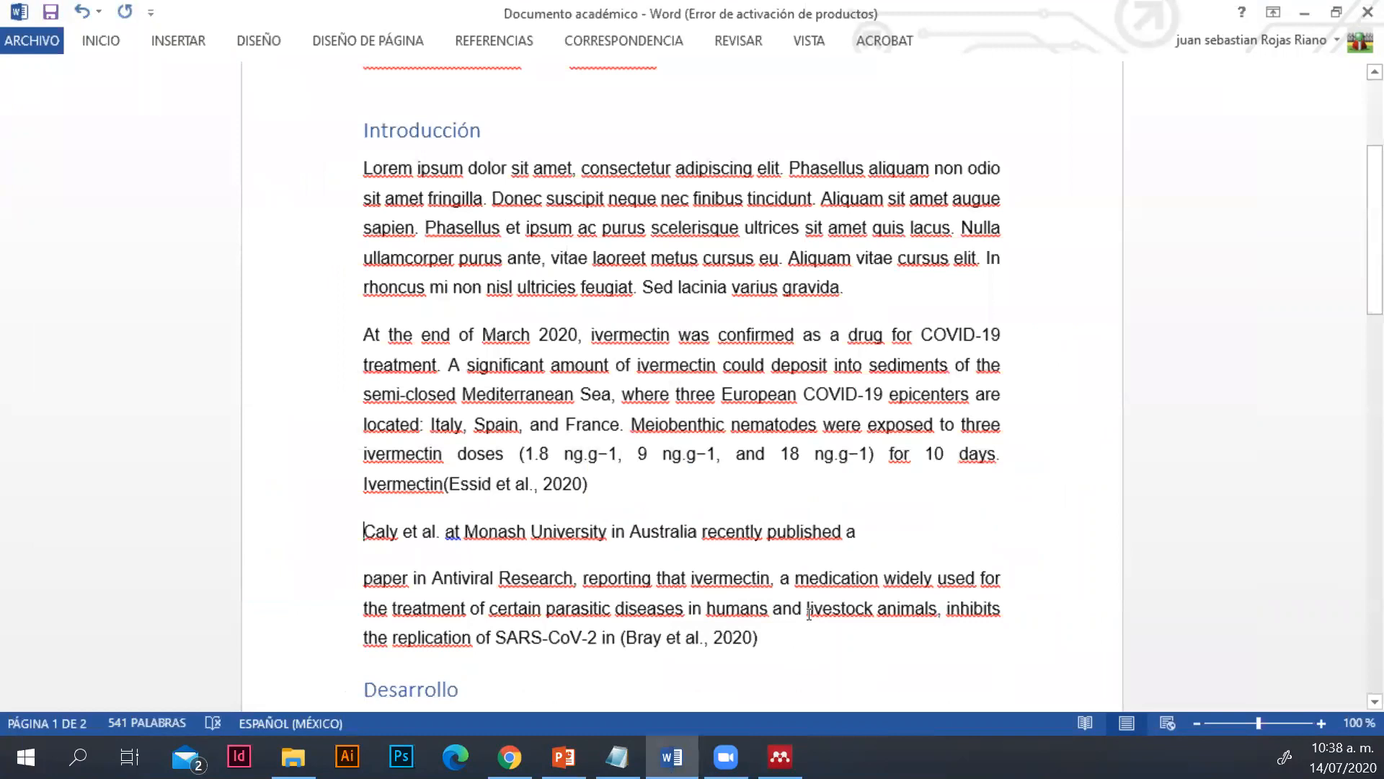
scroll(811, 612, down, 1)
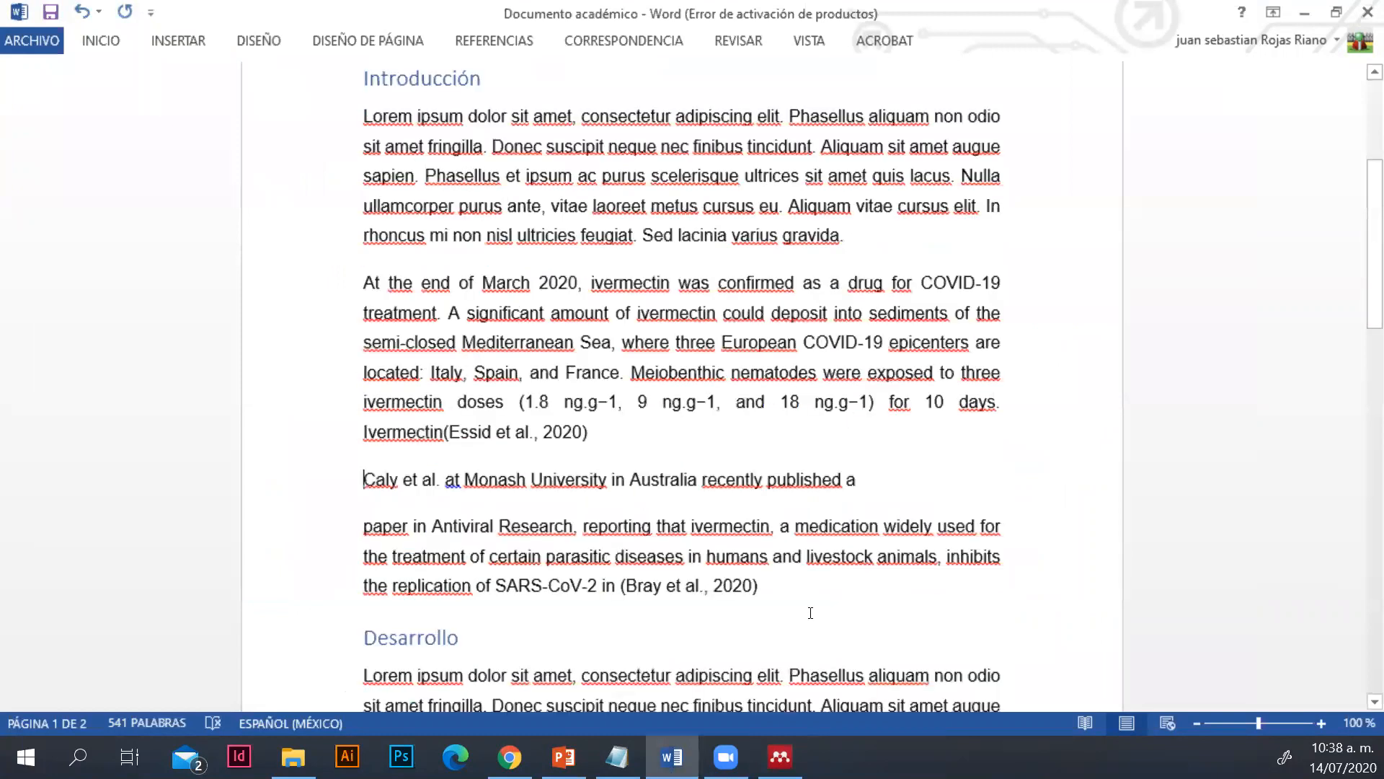
scroll(810, 612, down, 3)
scroll(637, 637, down, 10)
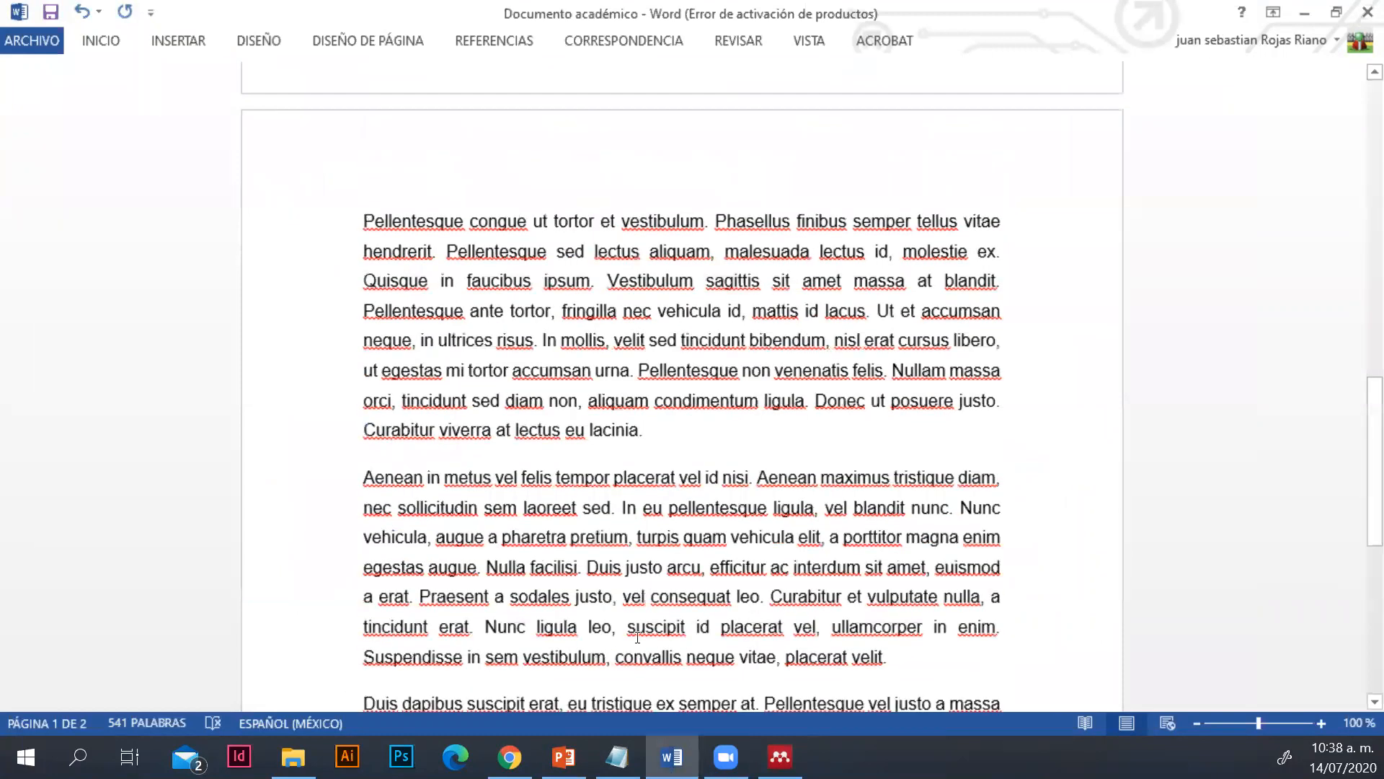
Insert the Mendeley bibliography on the line below the "Referencias" heading
scroll(368, 460, down, 10)
click(403, 530)
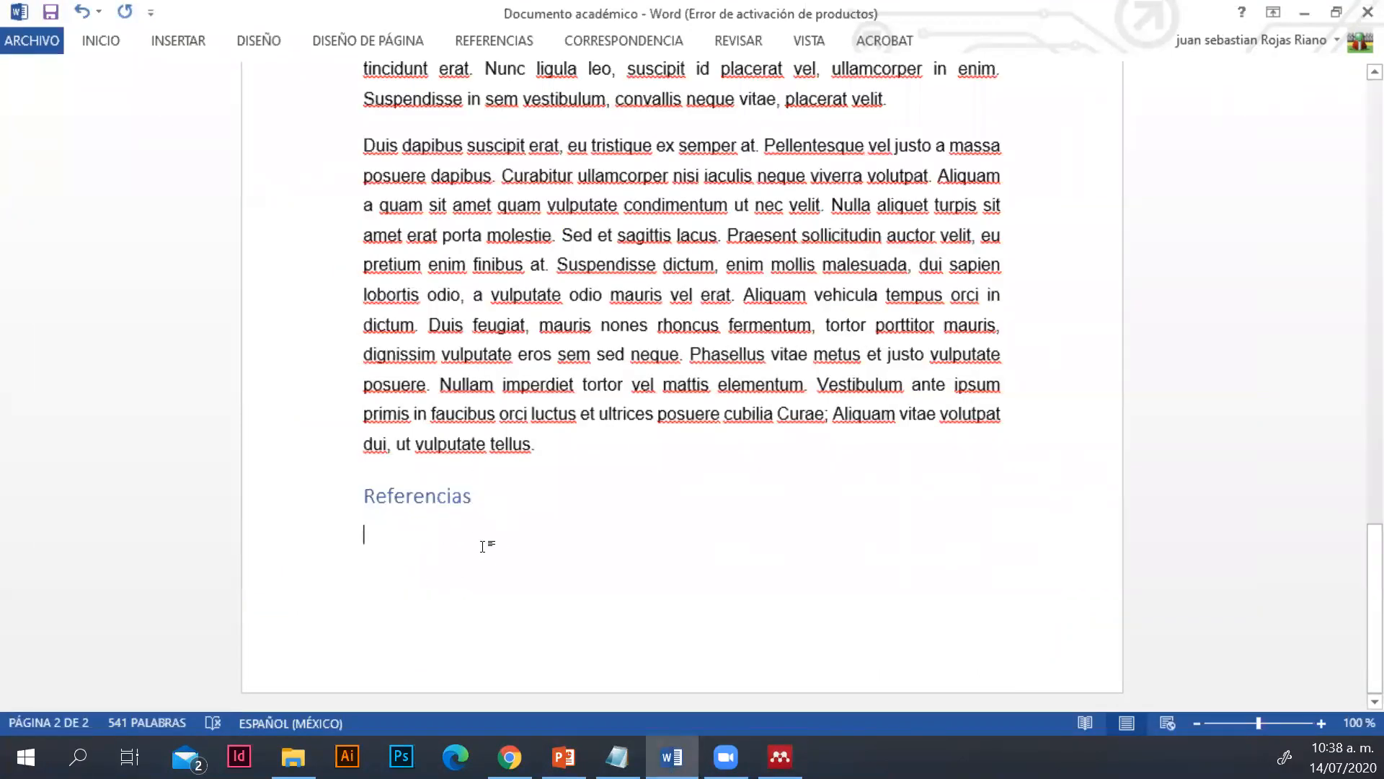
click(487, 40)
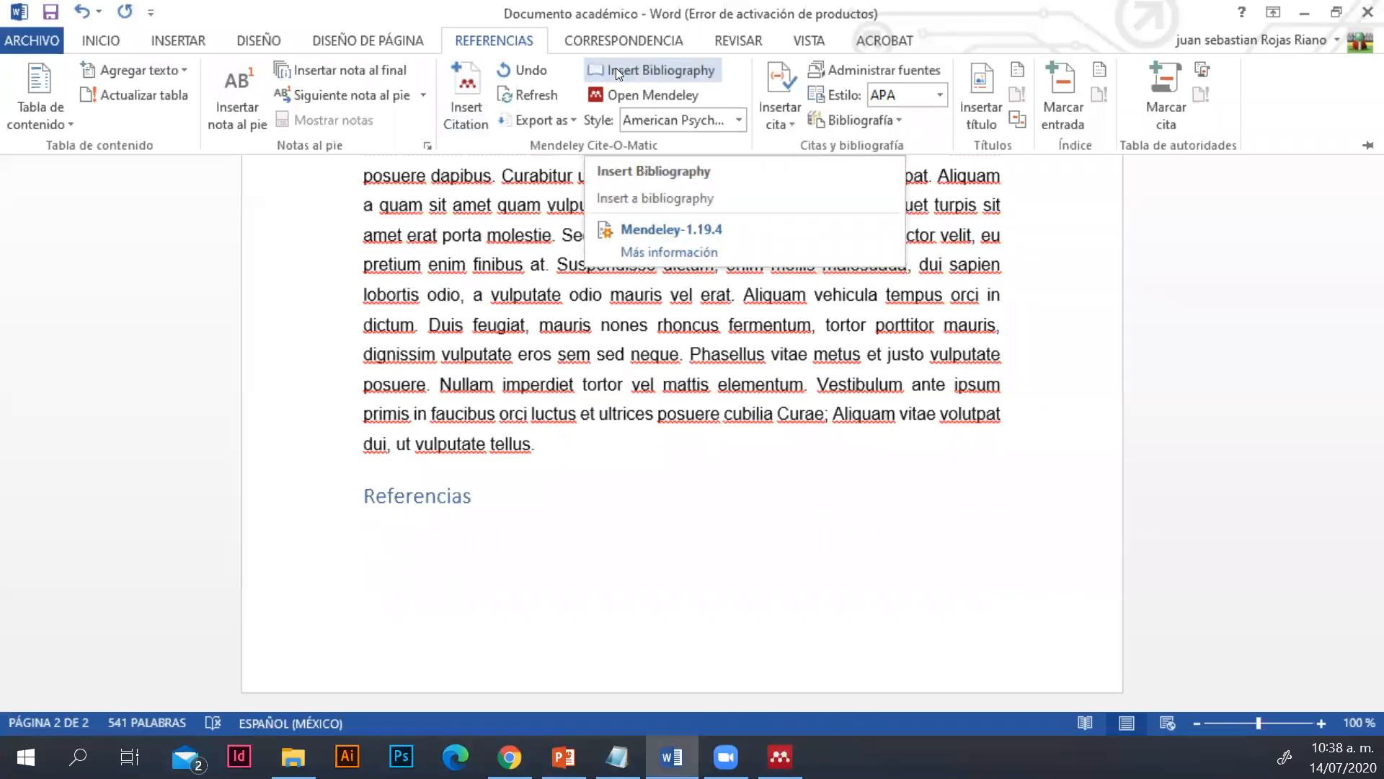
click(637, 65)
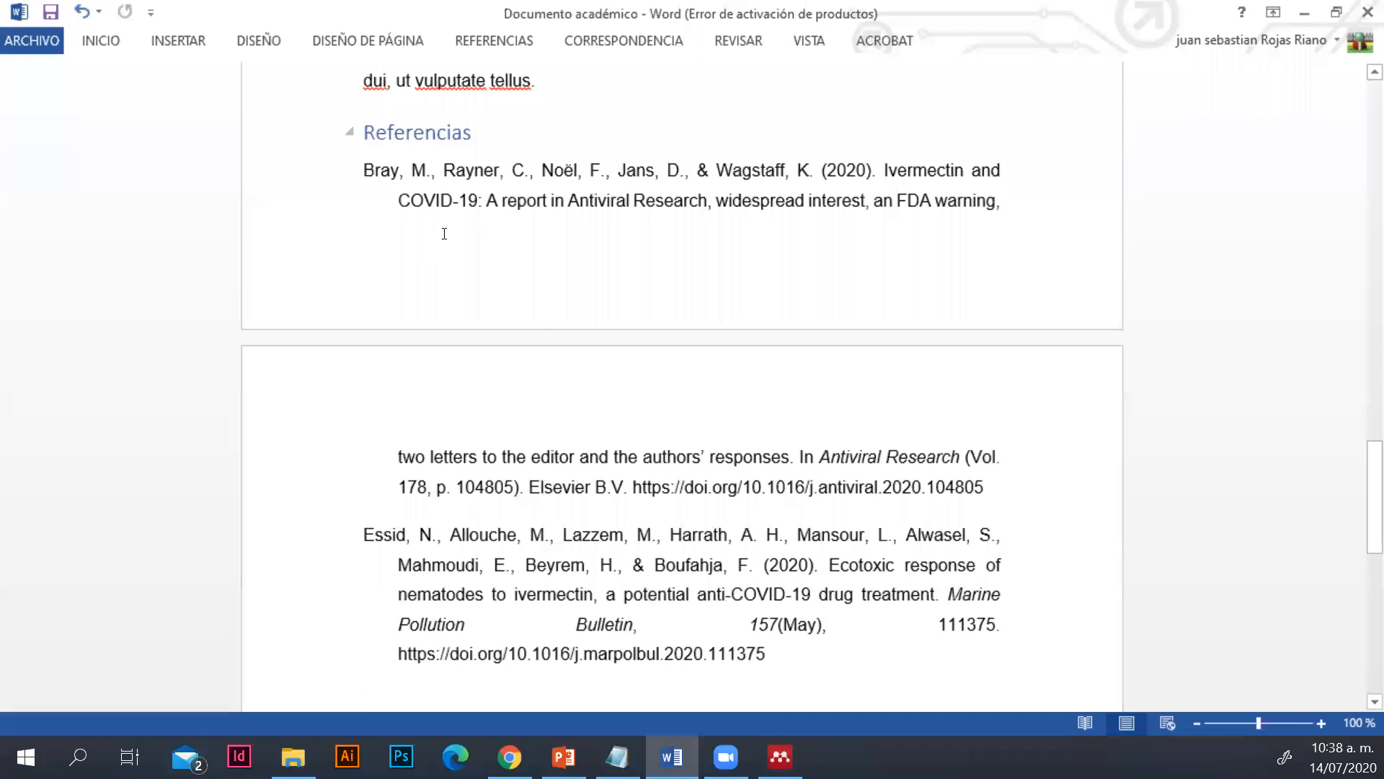
click(779, 757)
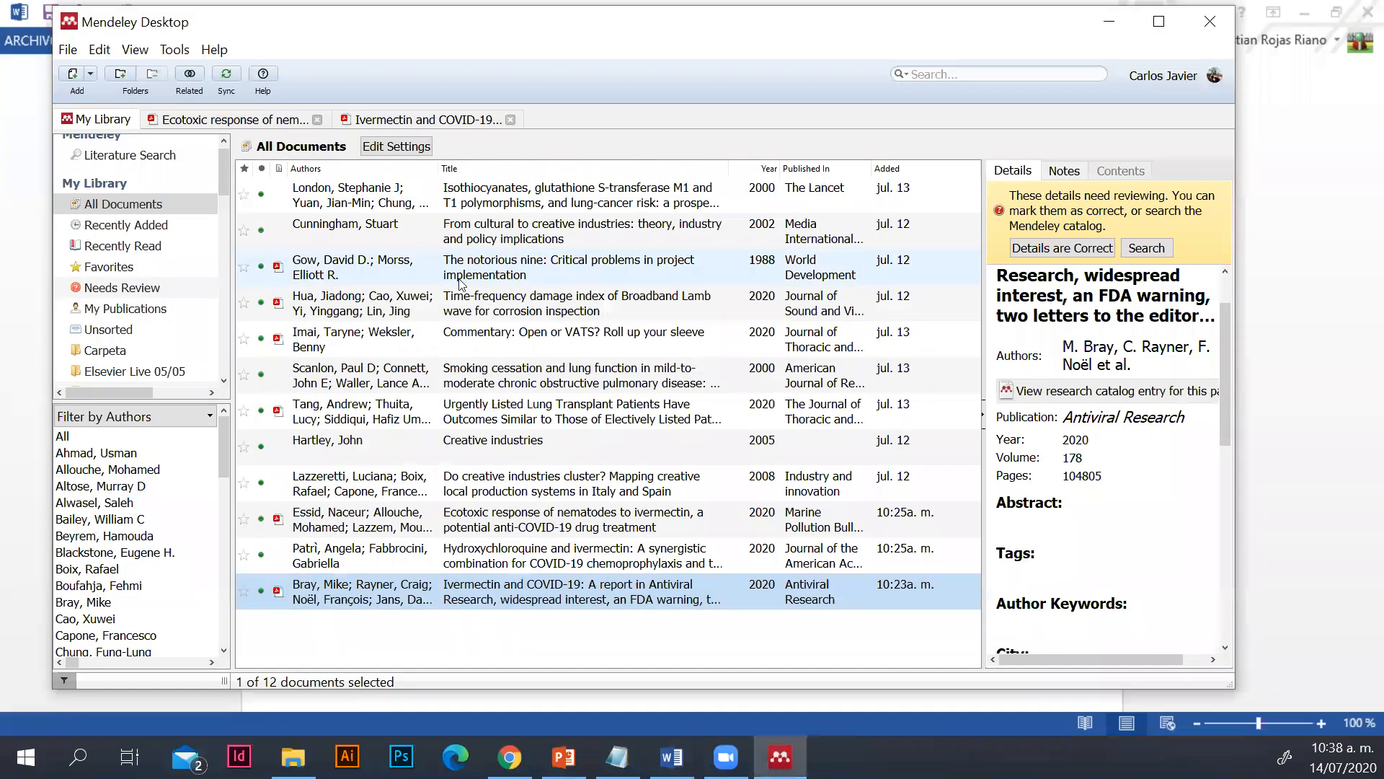
click(1109, 21)
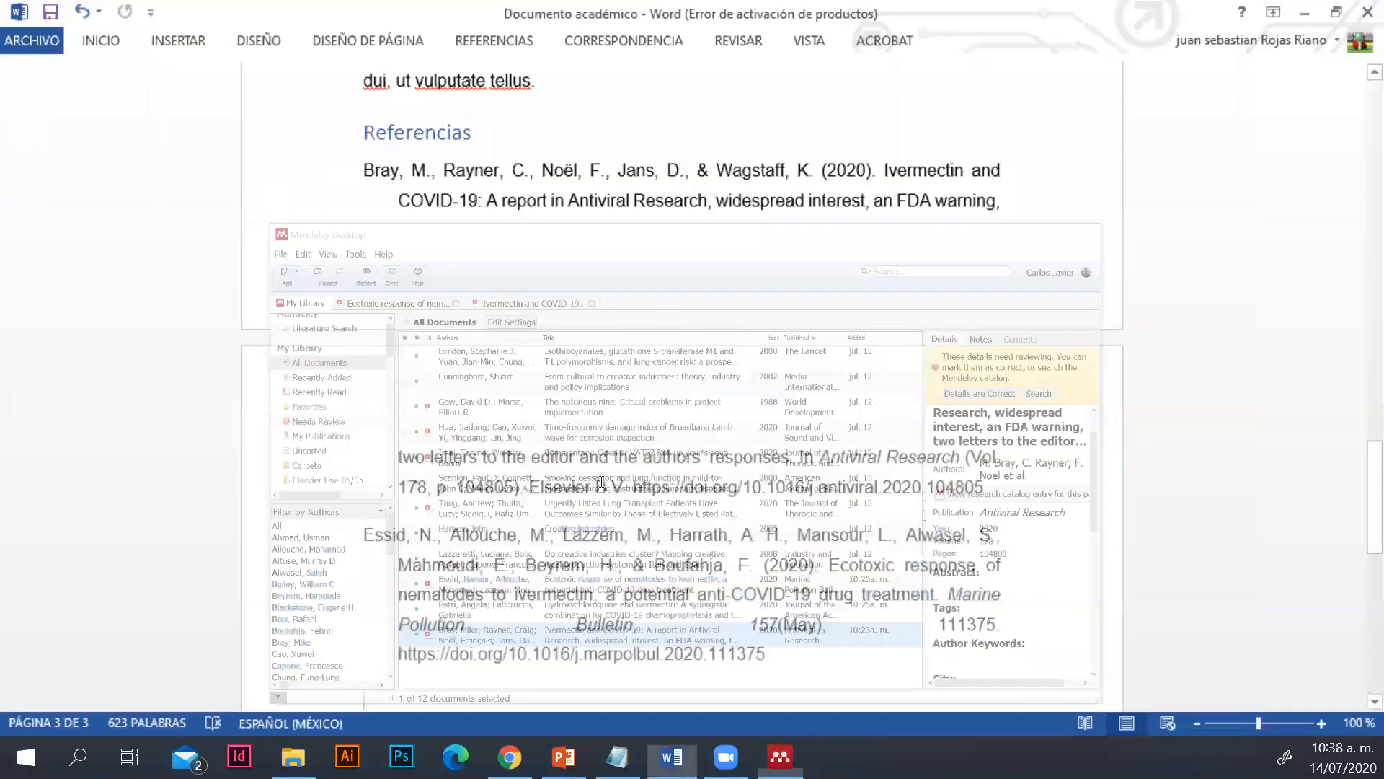
scroll(635, 285, up, 5)
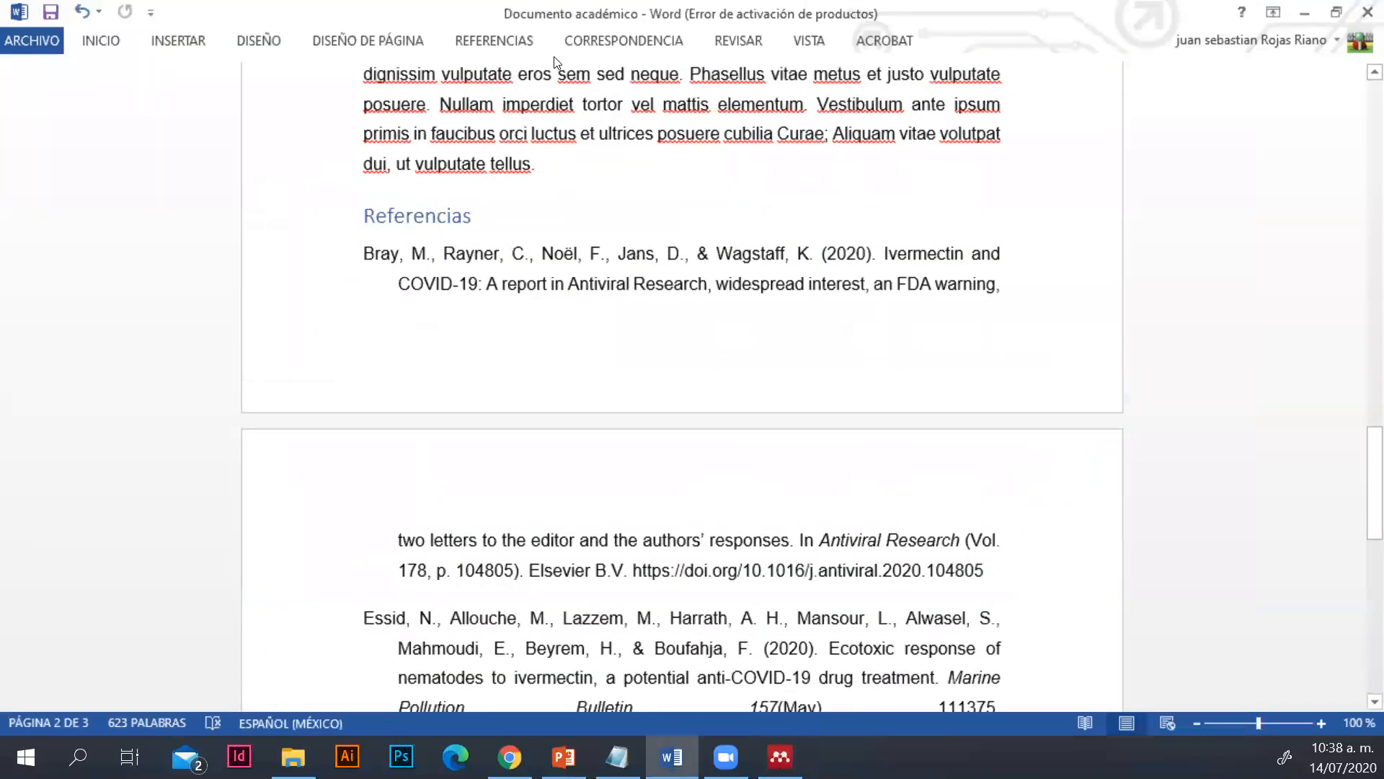
Change the Mendeley citation style of the document to Vancouver, choosing it from the full list of installed styles
click(494, 40)
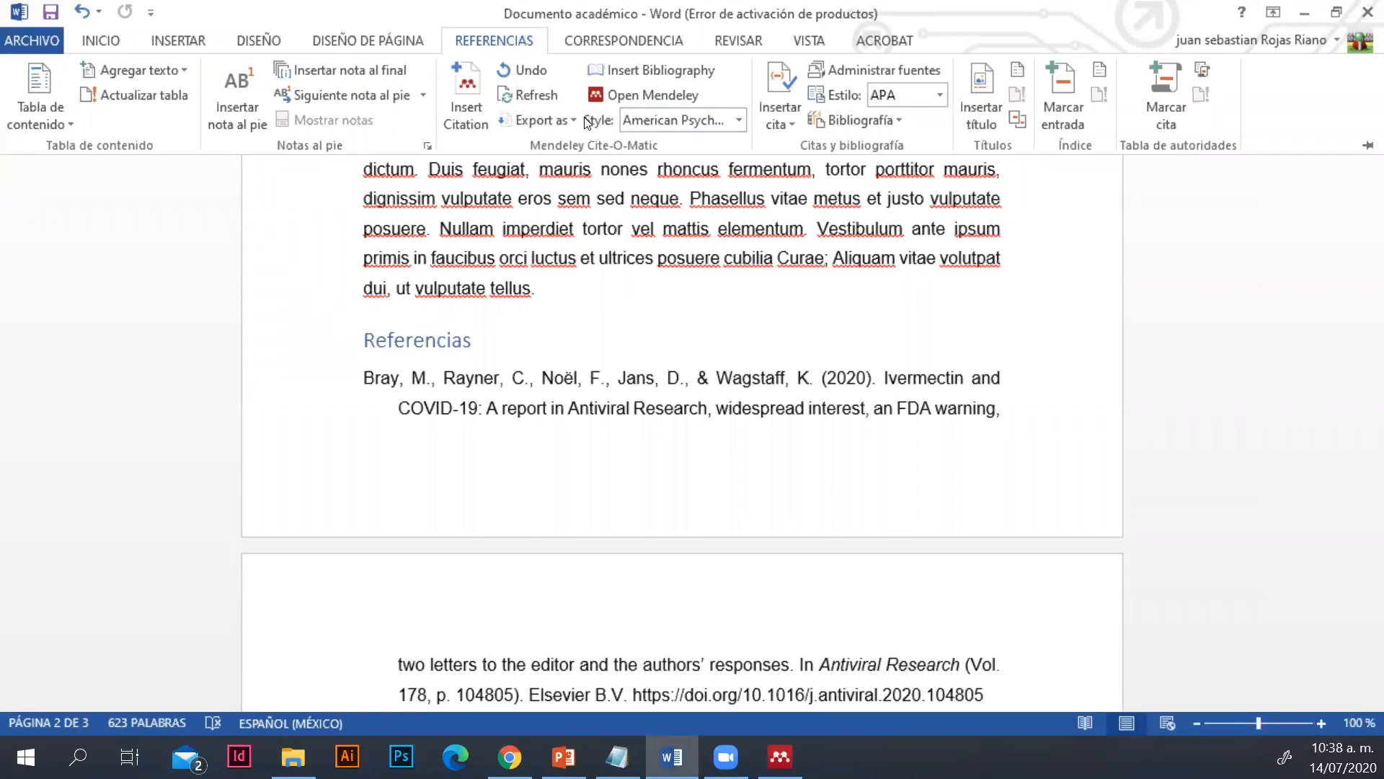
click(738, 119)
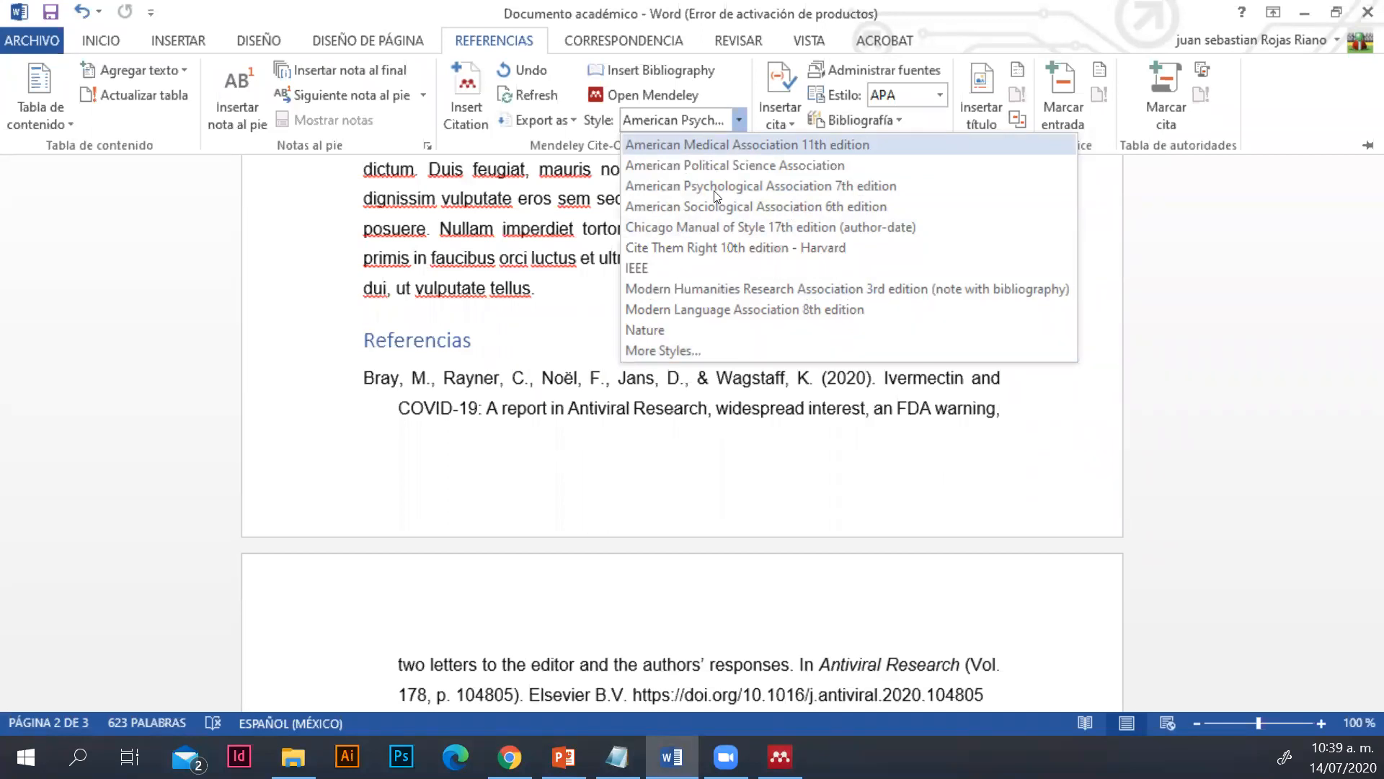
click(691, 352)
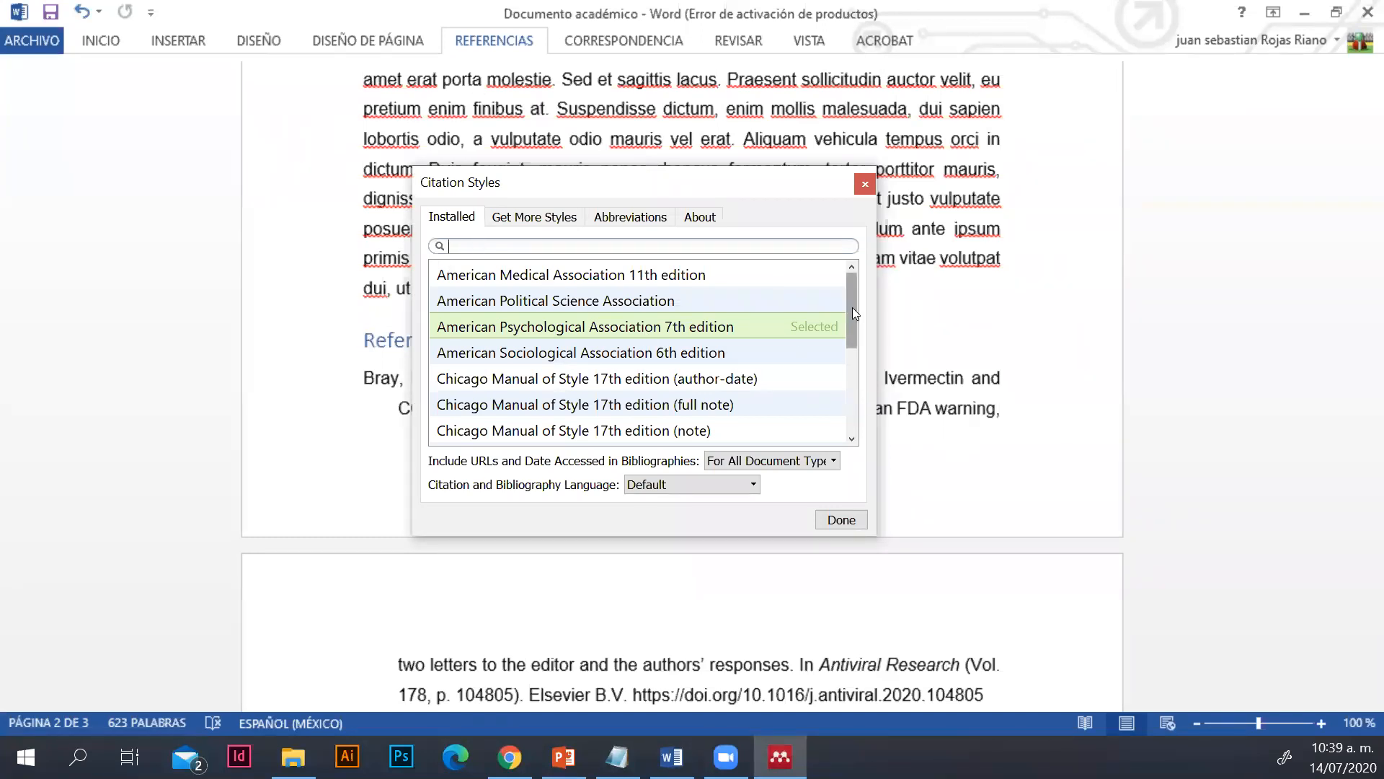
click(489, 253)
drag(850, 309, 851, 395)
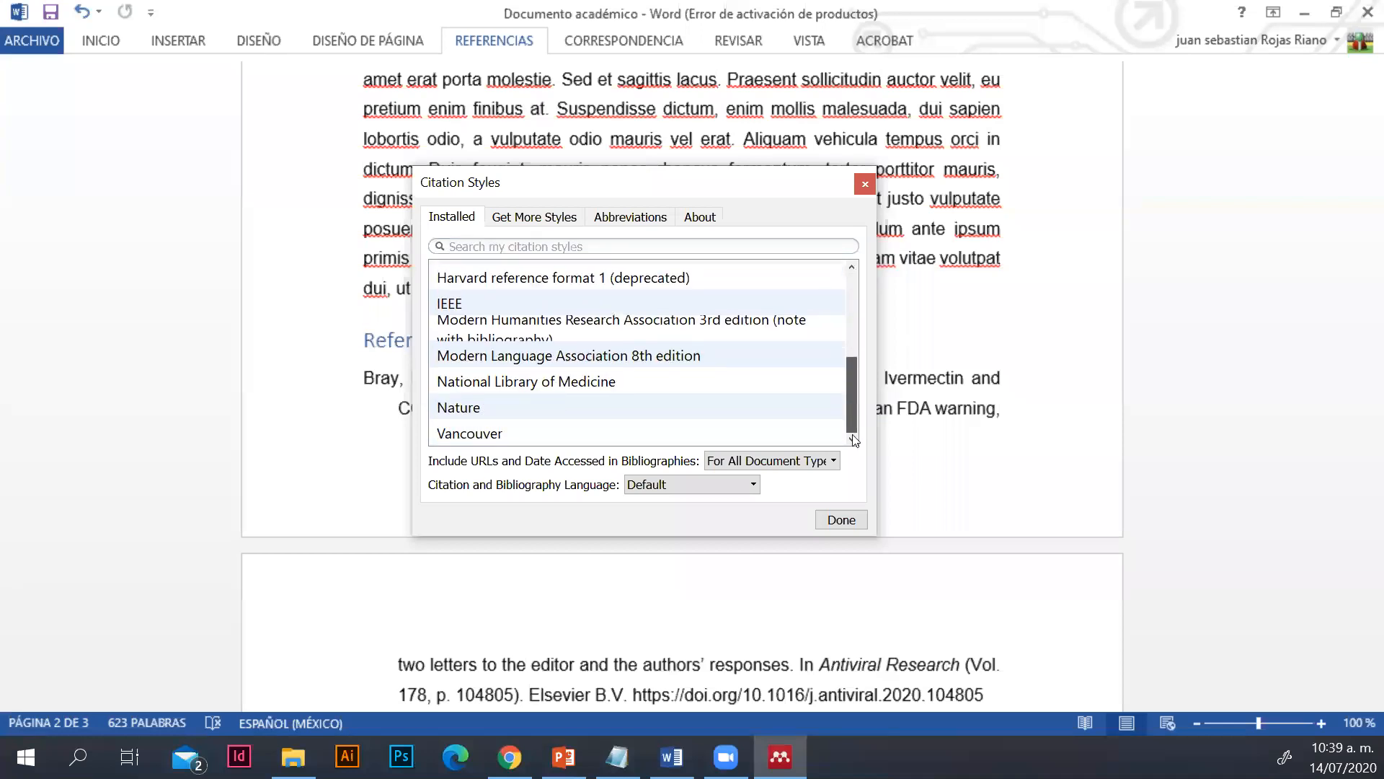
click(485, 434)
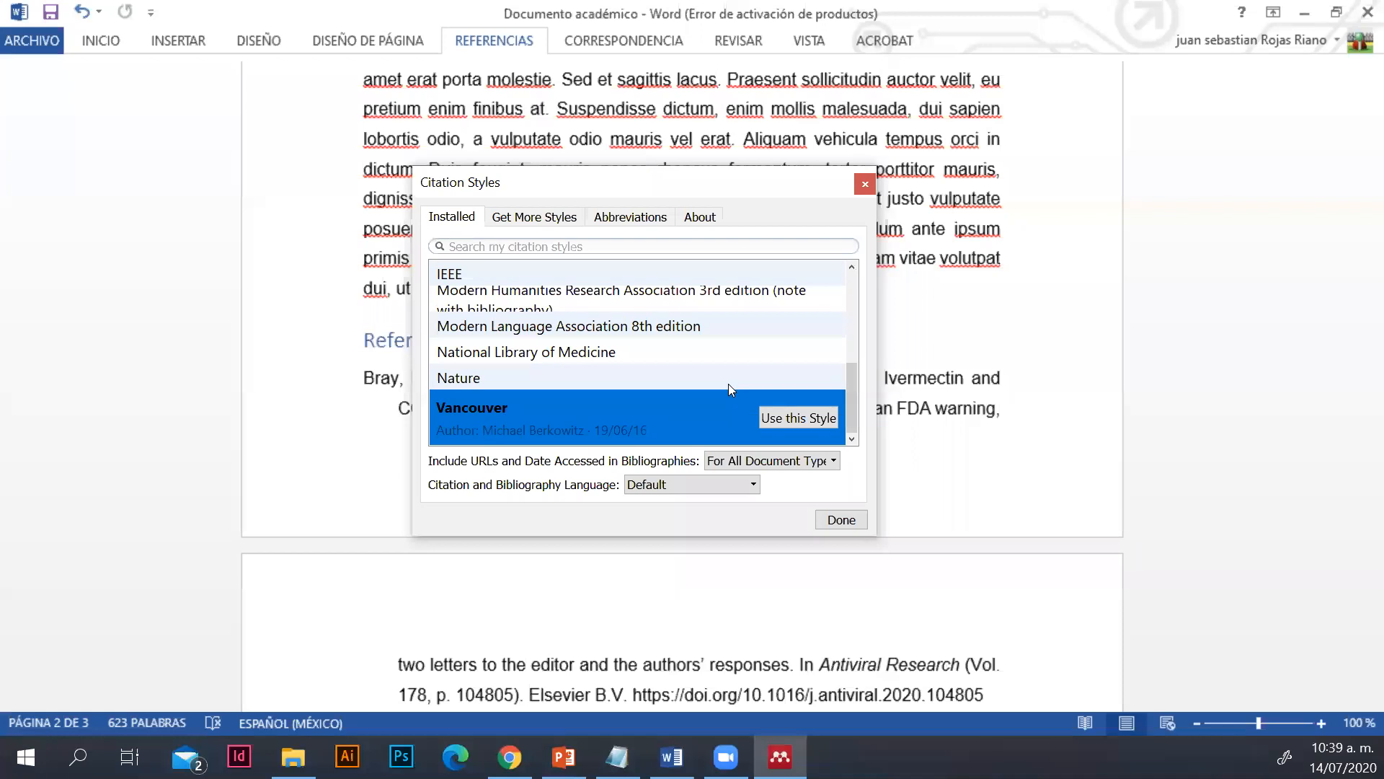
click(801, 418)
click(842, 518)
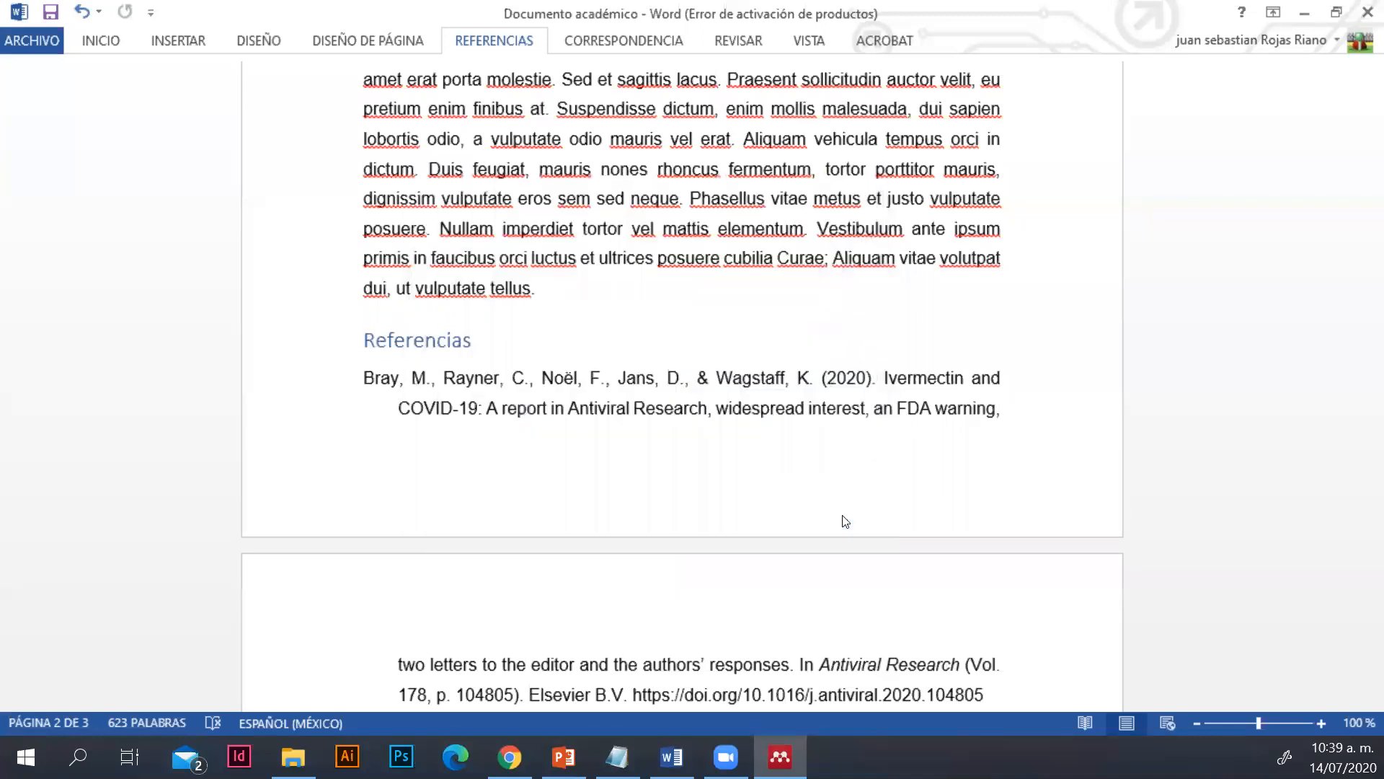
Examine how the two in-text citations in the introduction and the entries under "Referencias" are formatted in the new style
scroll(817, 467, up, 2)
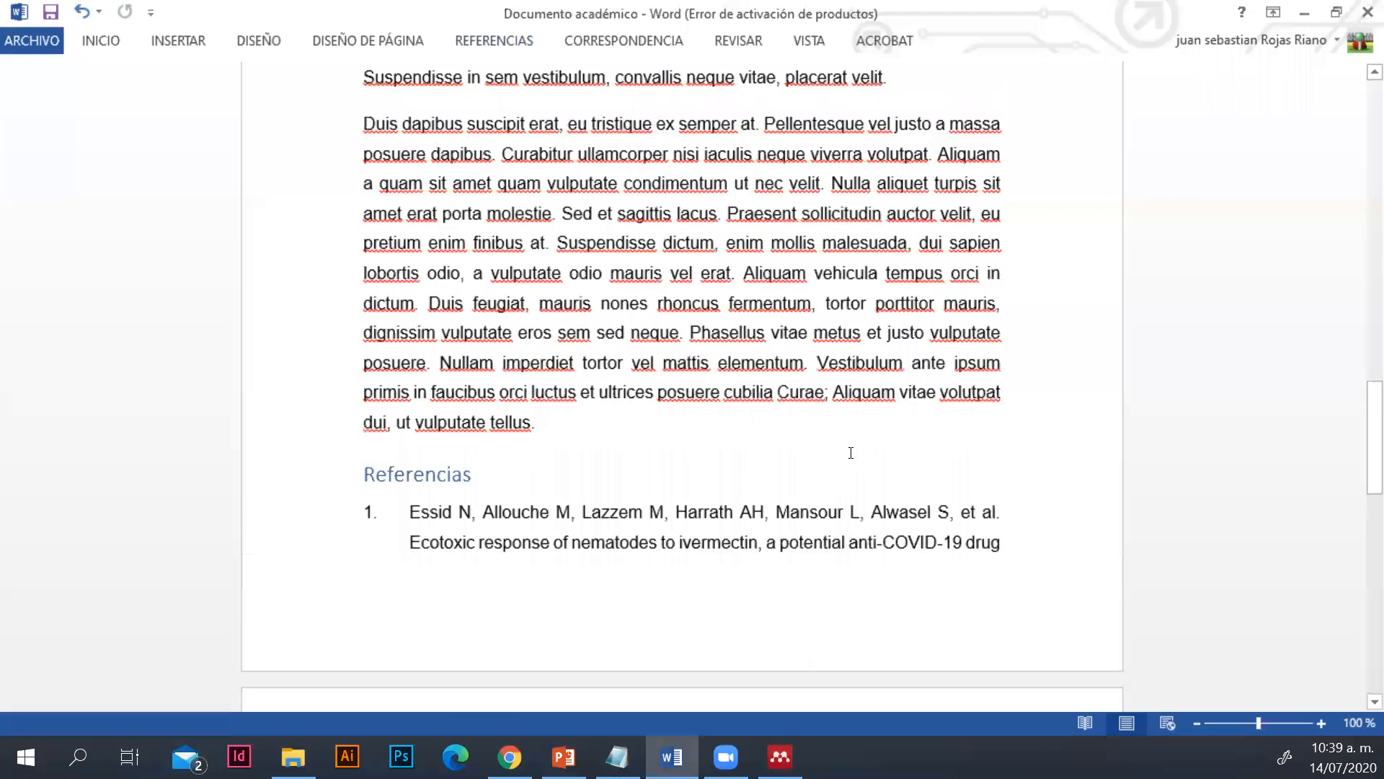
scroll(851, 452, up, 3)
scroll(877, 442, up, 2)
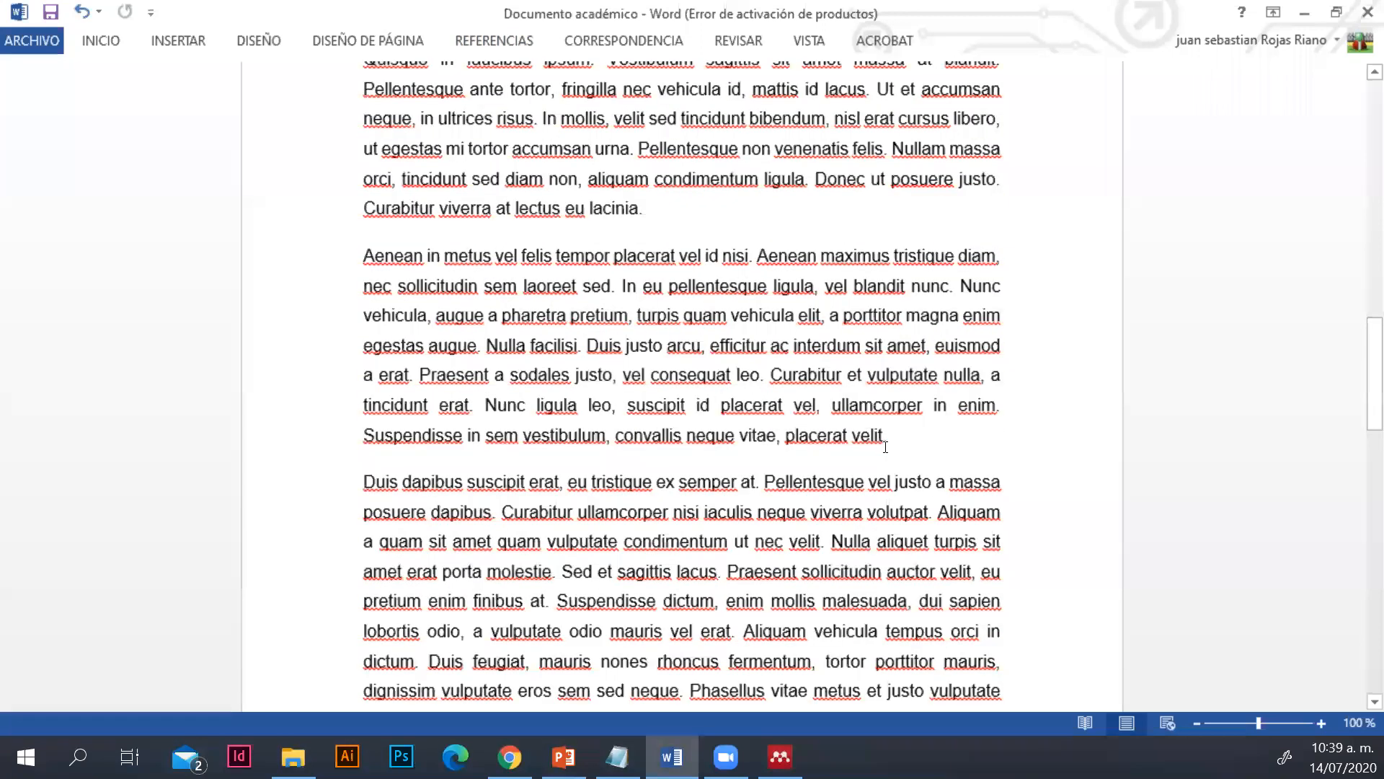
scroll(887, 445, up, 6)
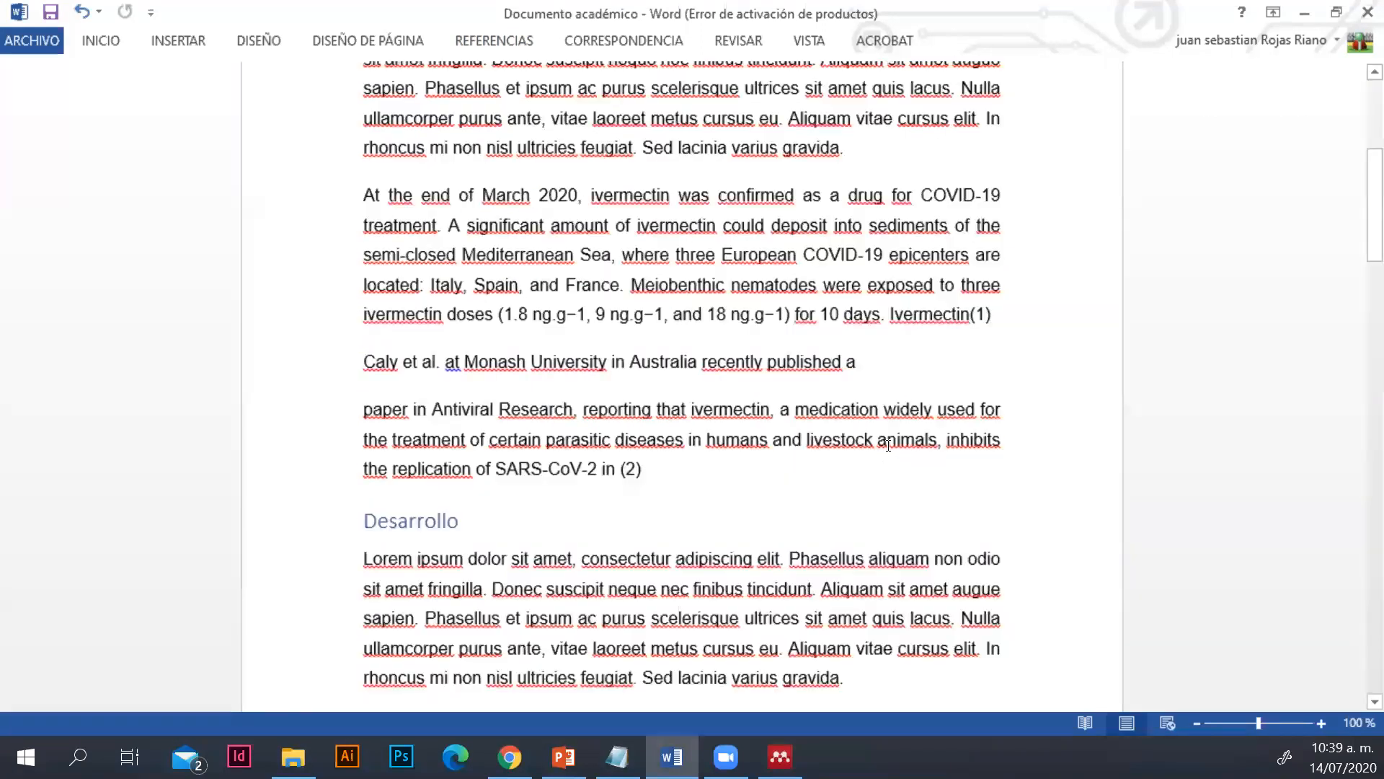
double_click(985, 315)
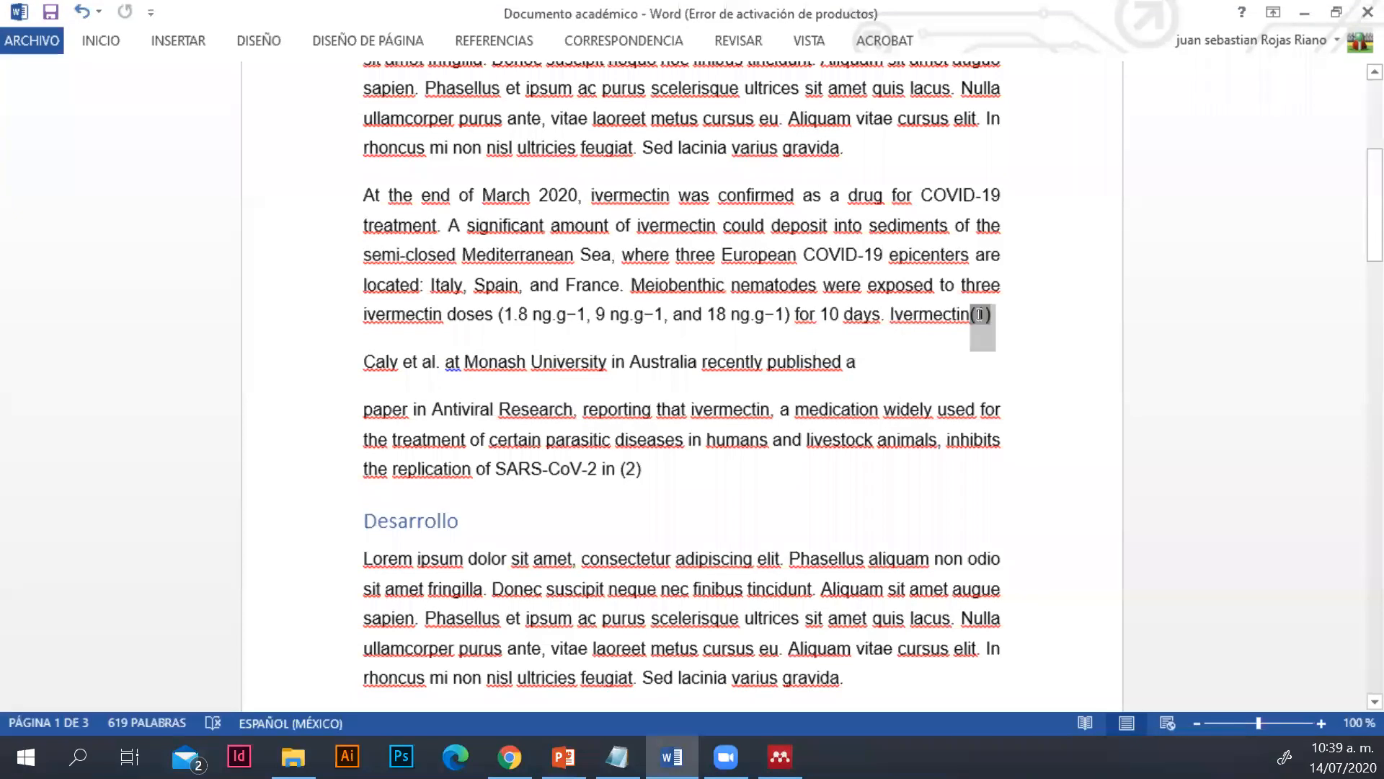
double_click(630, 467)
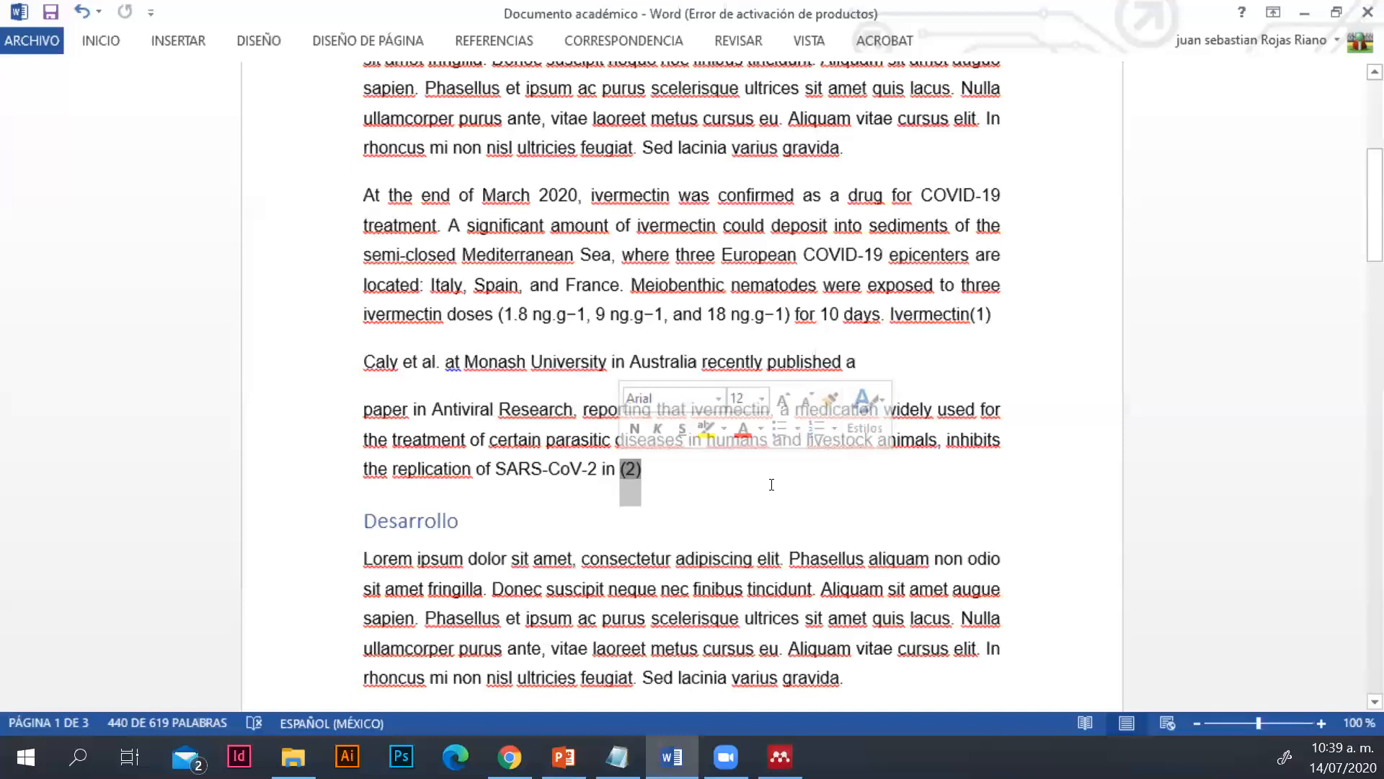
scroll(773, 485, down, 10)
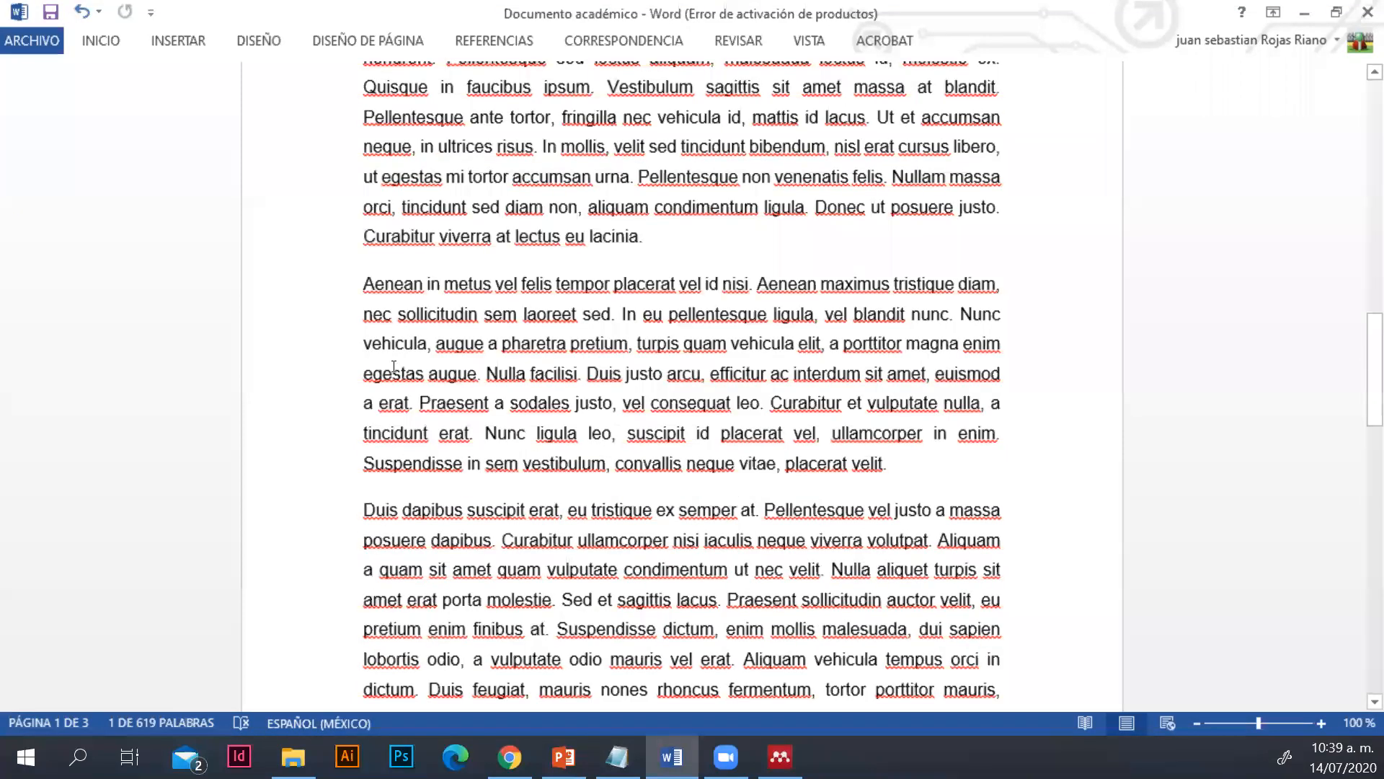
scroll(393, 367, down, 10)
scroll(689, 491, up, 1)
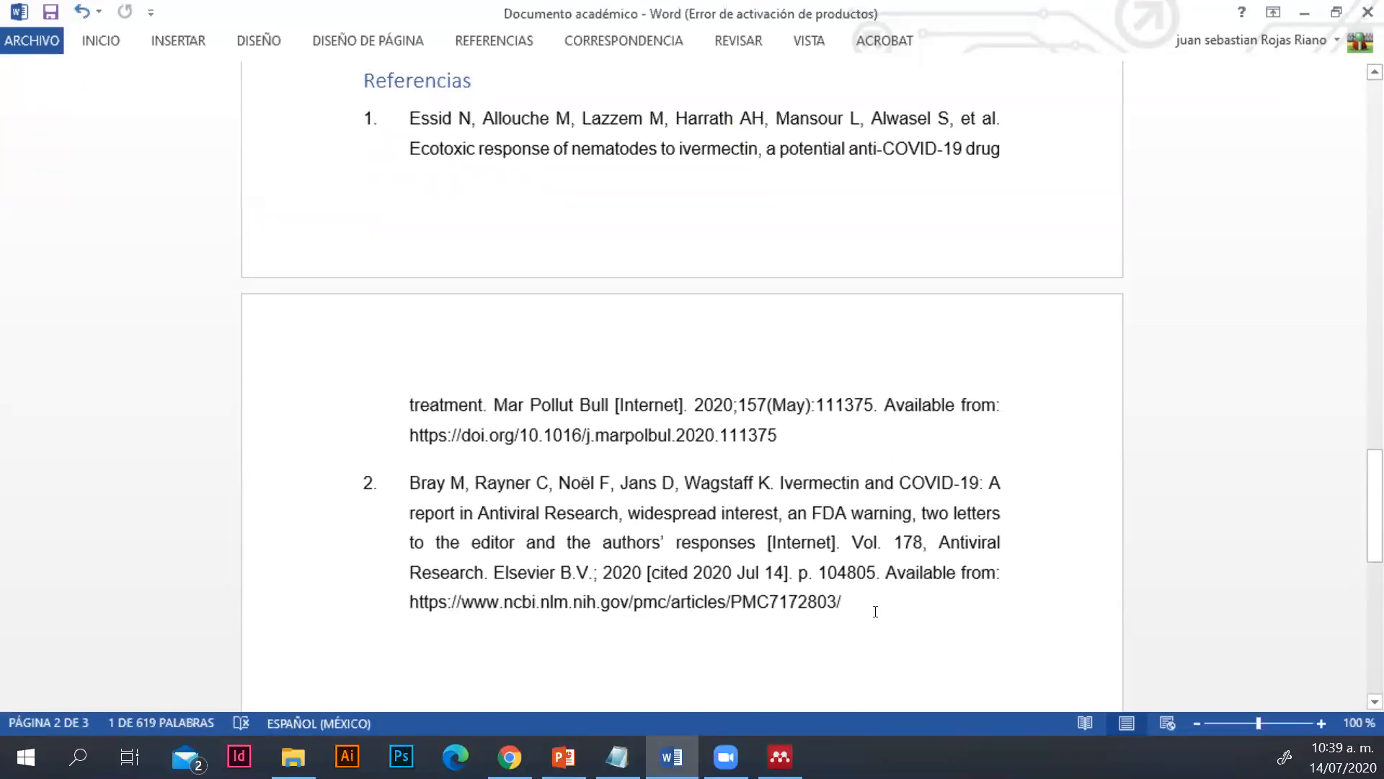
scroll(875, 611, up, 3)
scroll(656, 408, up, 5)
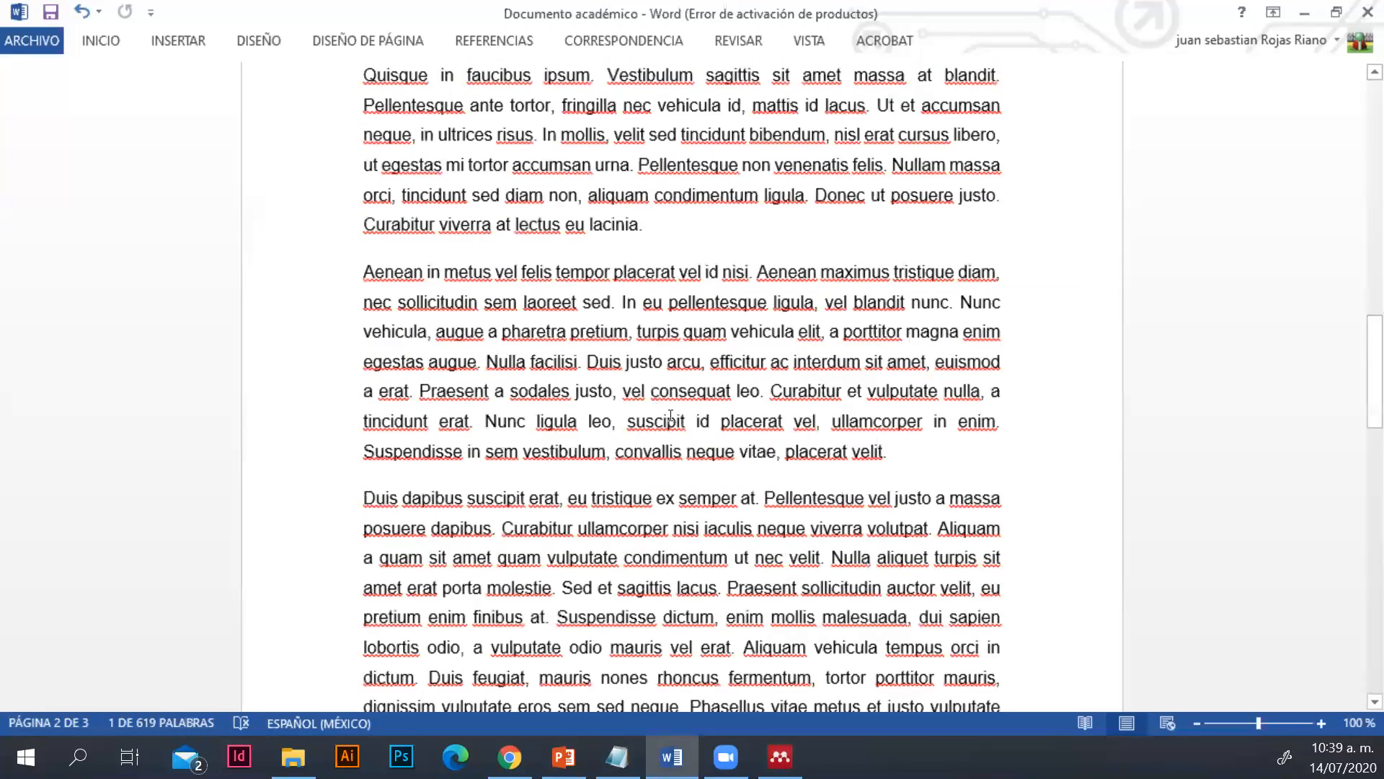
scroll(671, 416, up, 10)
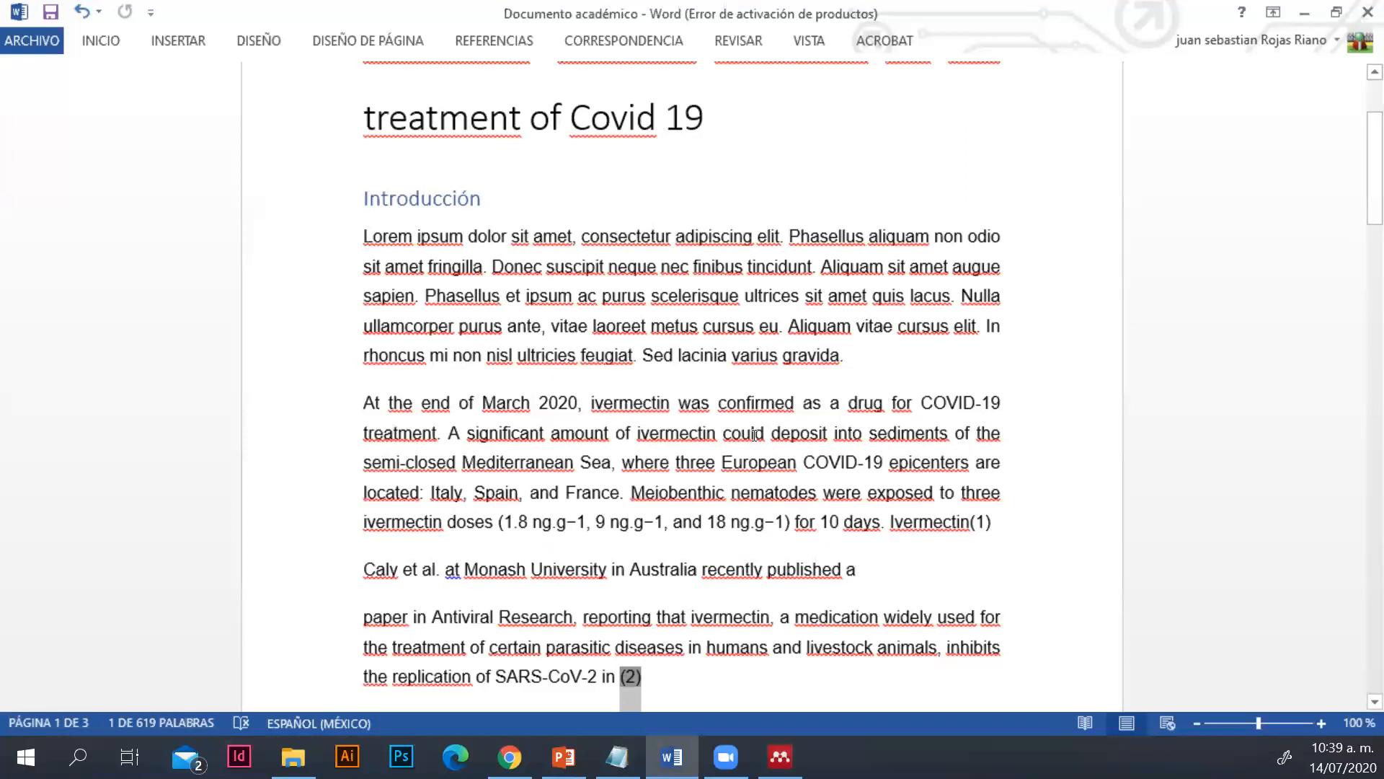
Switch to Mendeley to look up its MS Word plugin option, and return to the Mendeley citation tools in Word
click(781, 755)
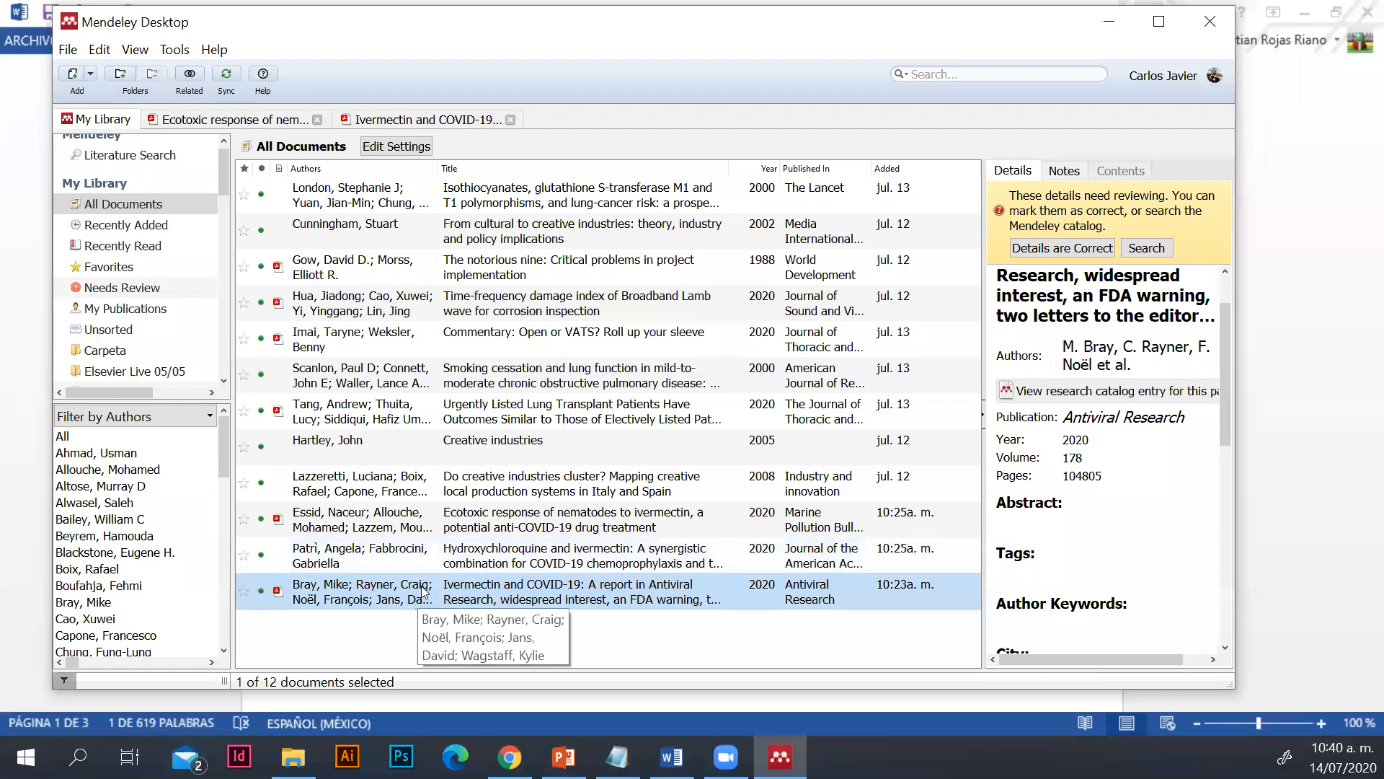
click(174, 49)
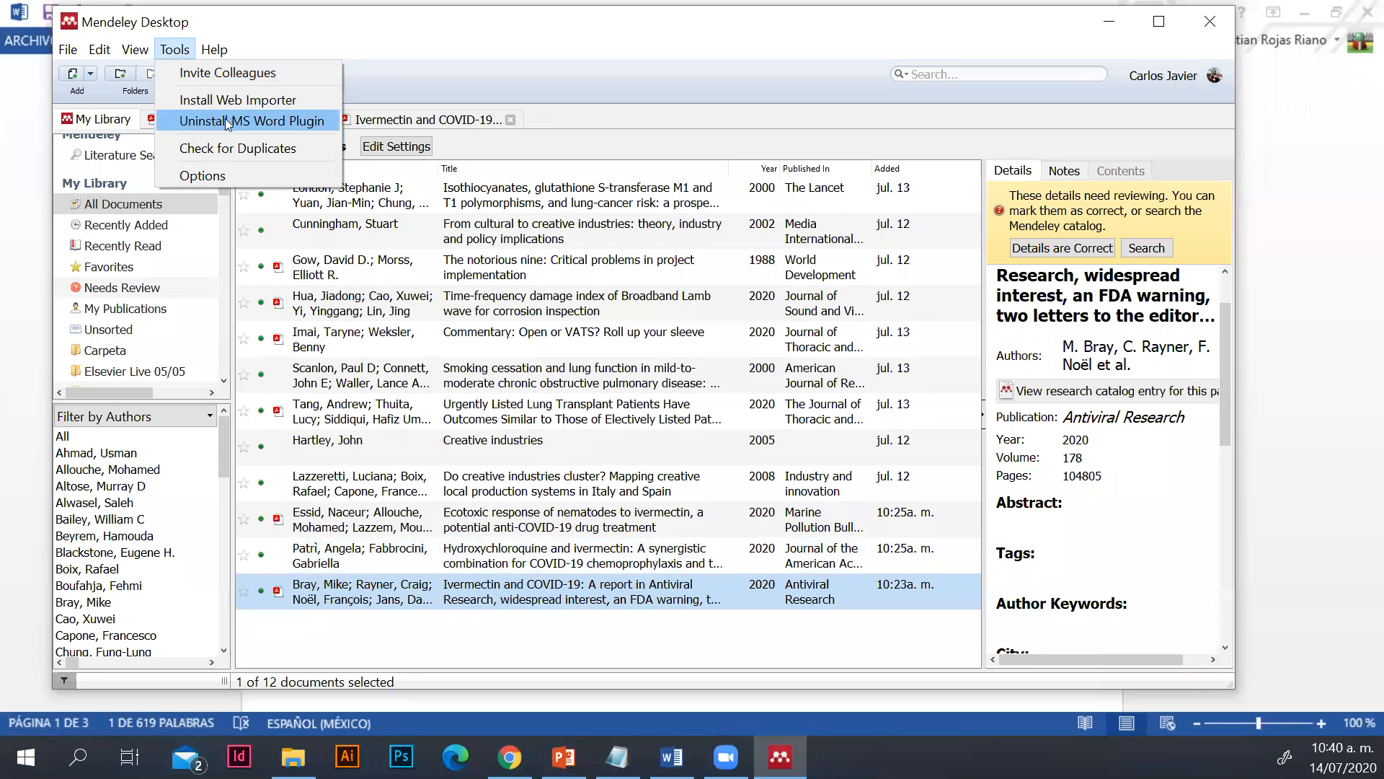
click(671, 756)
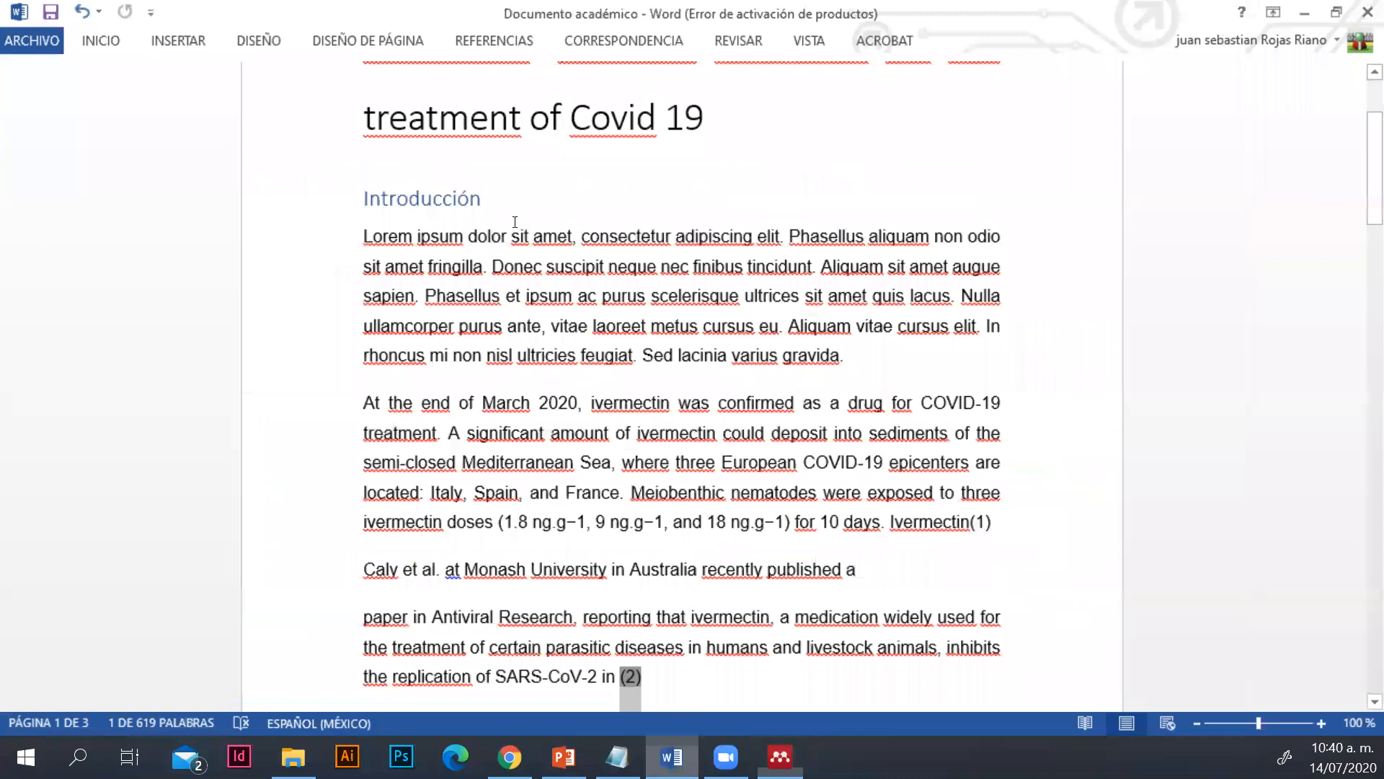
click(490, 42)
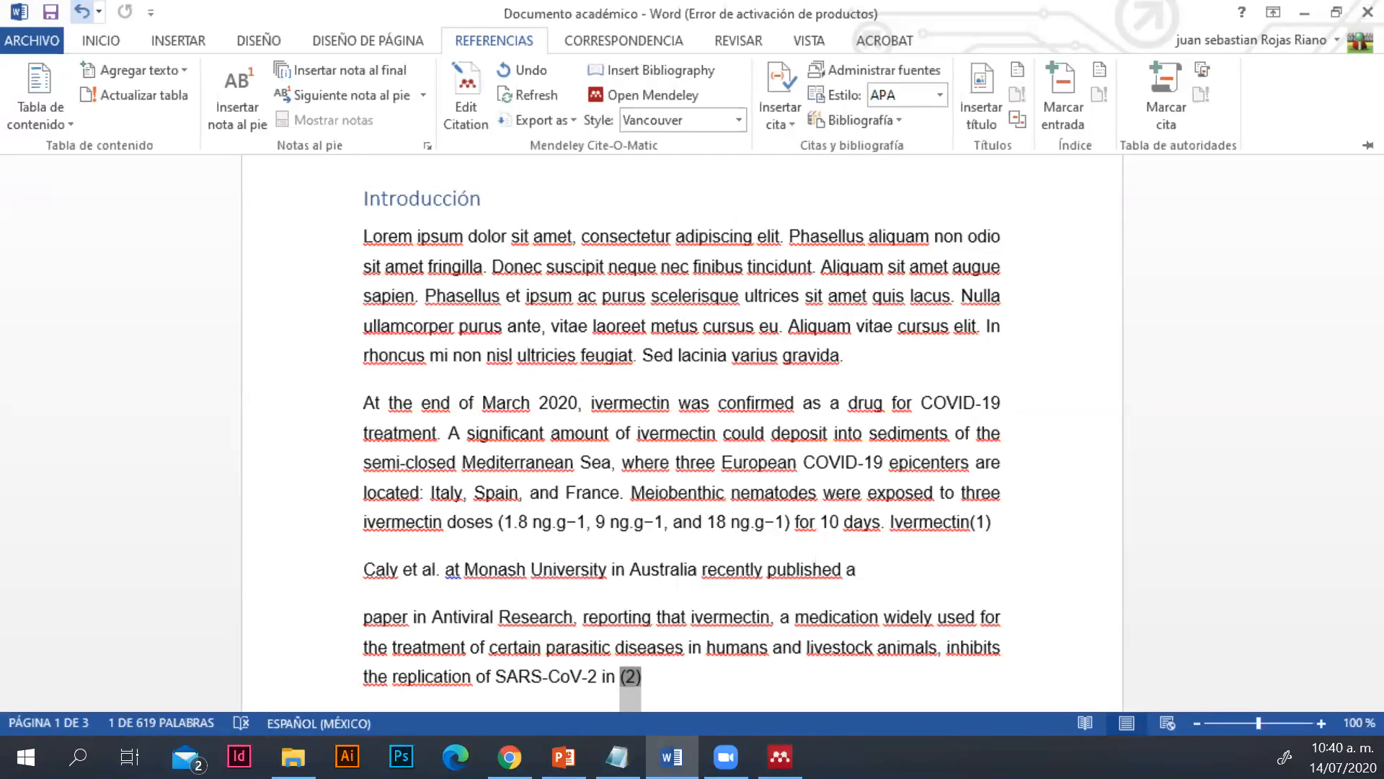
click(82, 11)
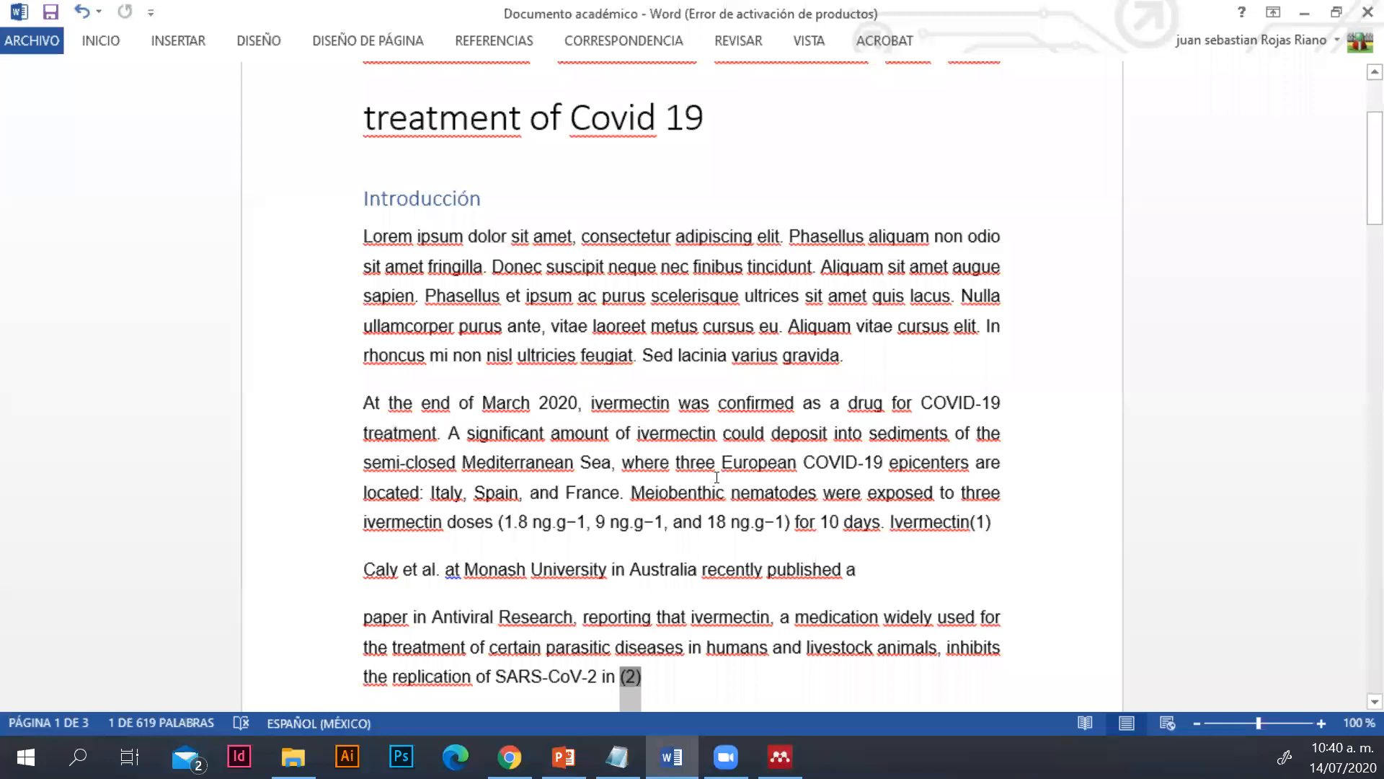
scroll(691, 598, down, 1)
click(676, 623)
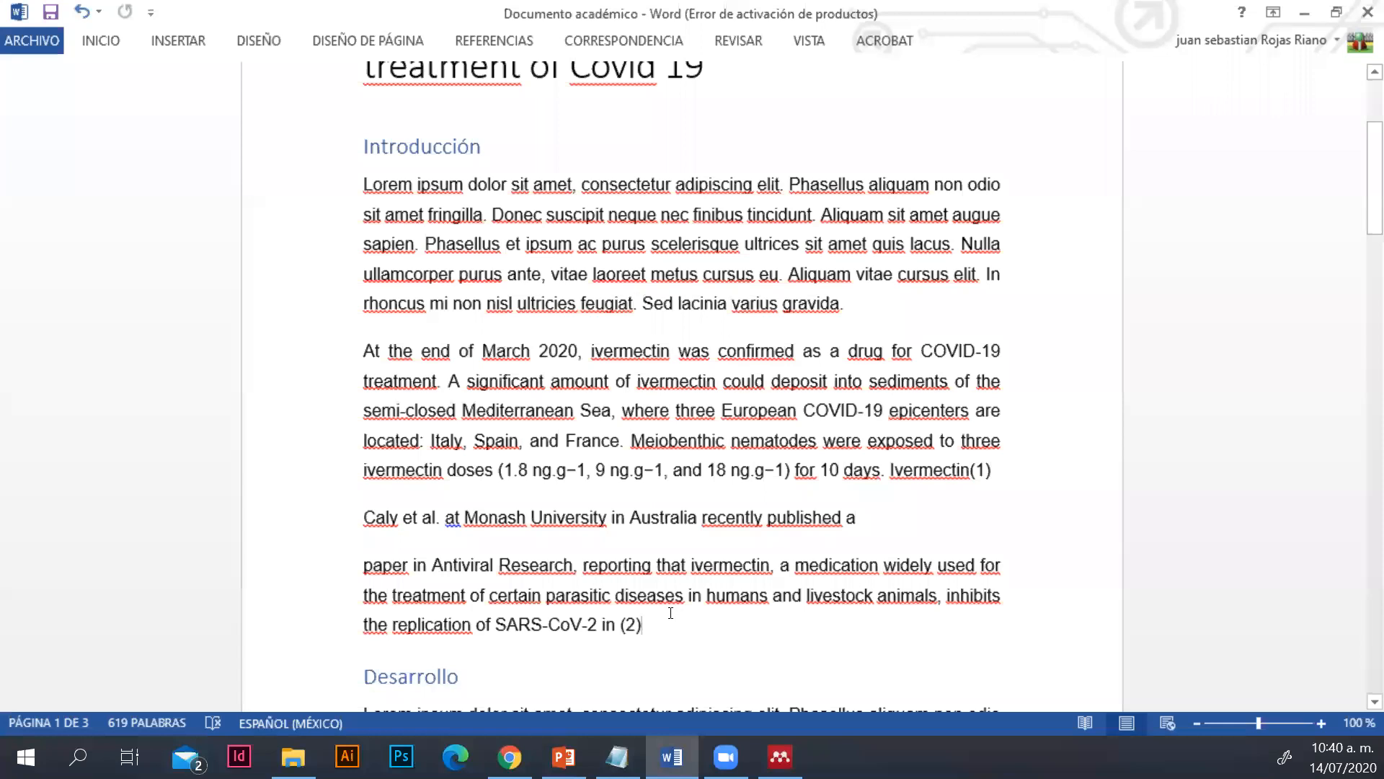
Switch to the "Elsevier Live - julio 14" PowerPoint presentation, start its slide show and advance to the slide "¿Cómo funciona Mendeley con Latex?"
click(564, 757)
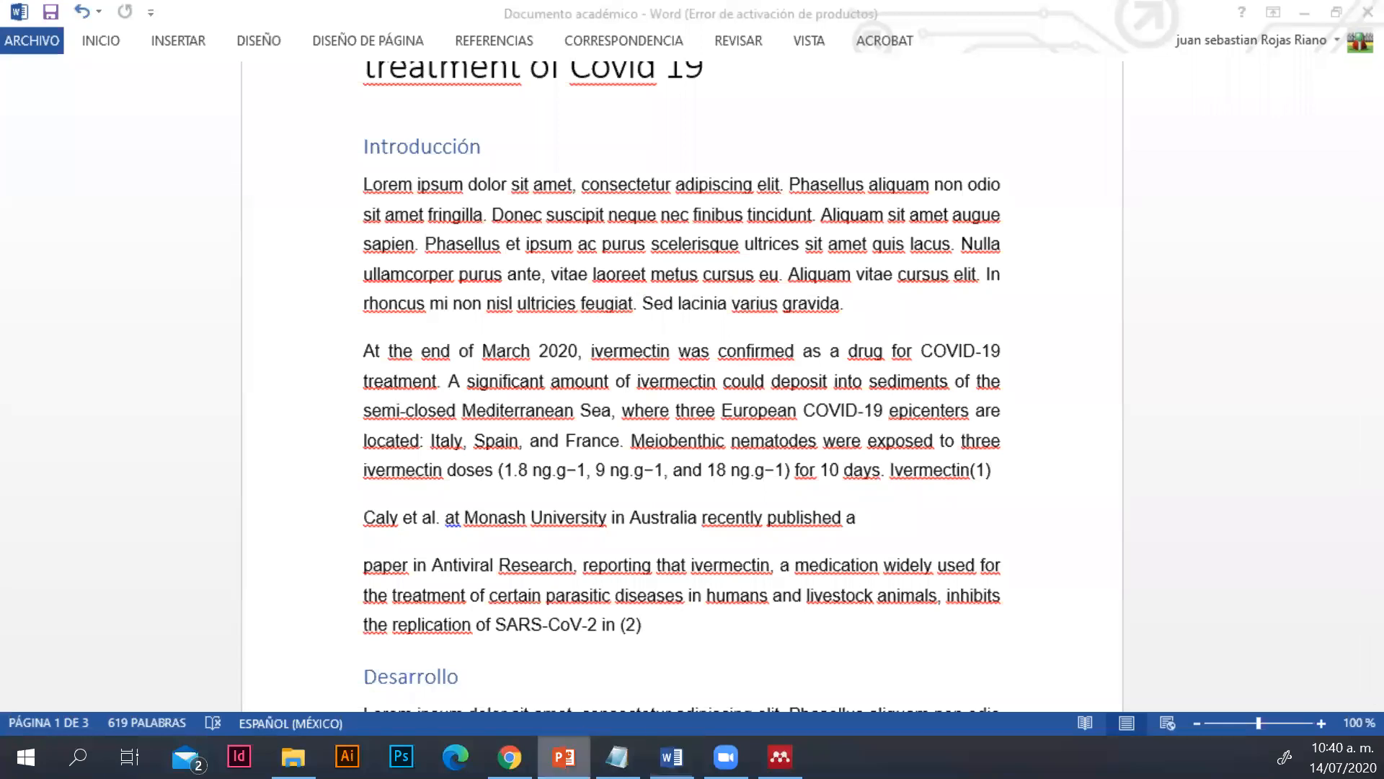
click(151, 633)
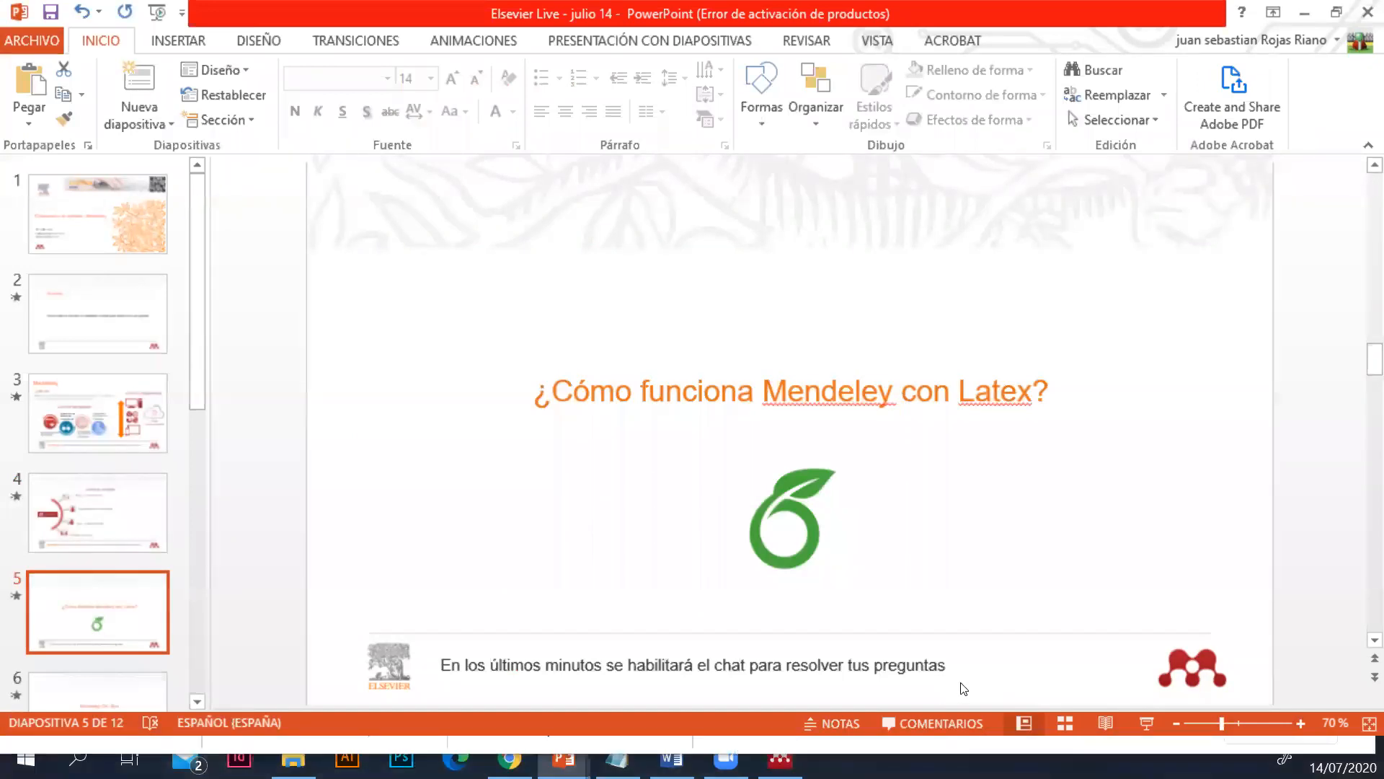
key(F5)
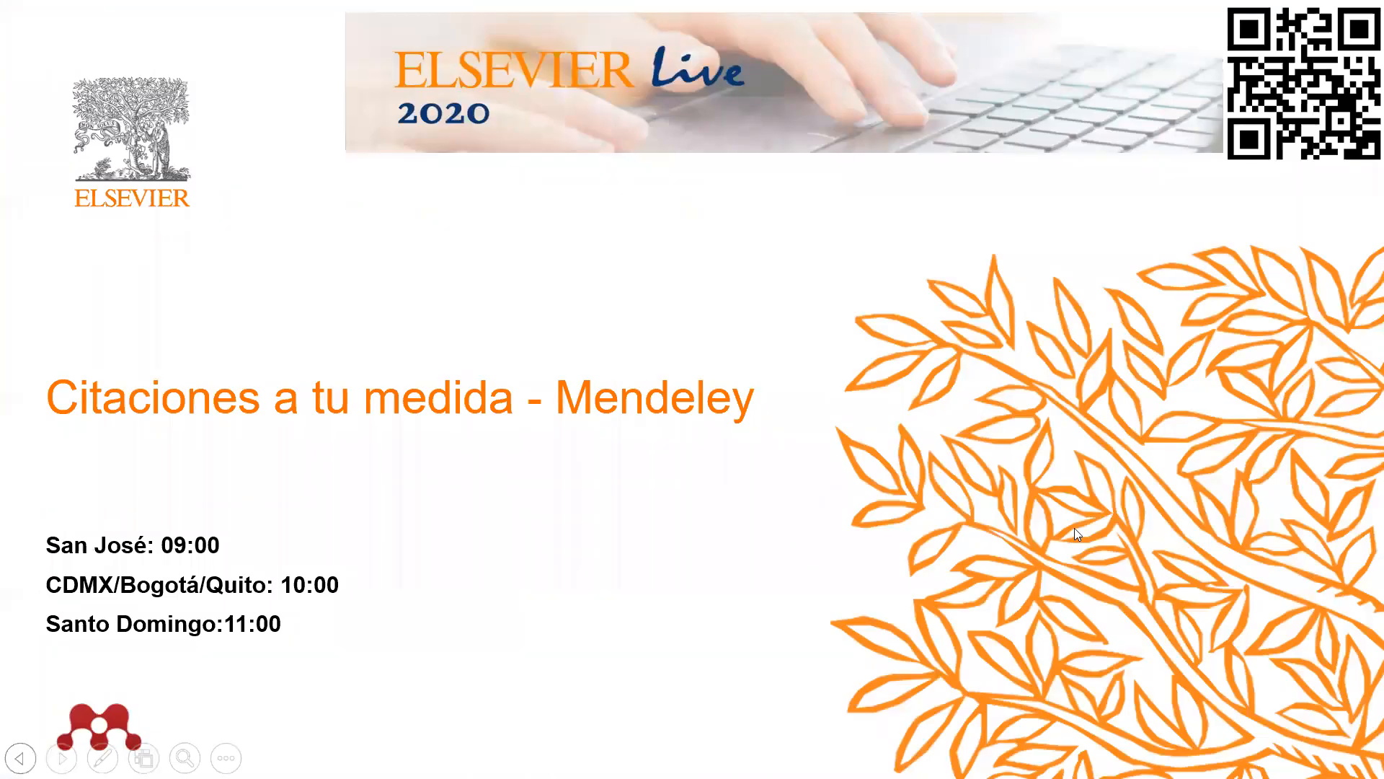
key(Right)
key(Right)
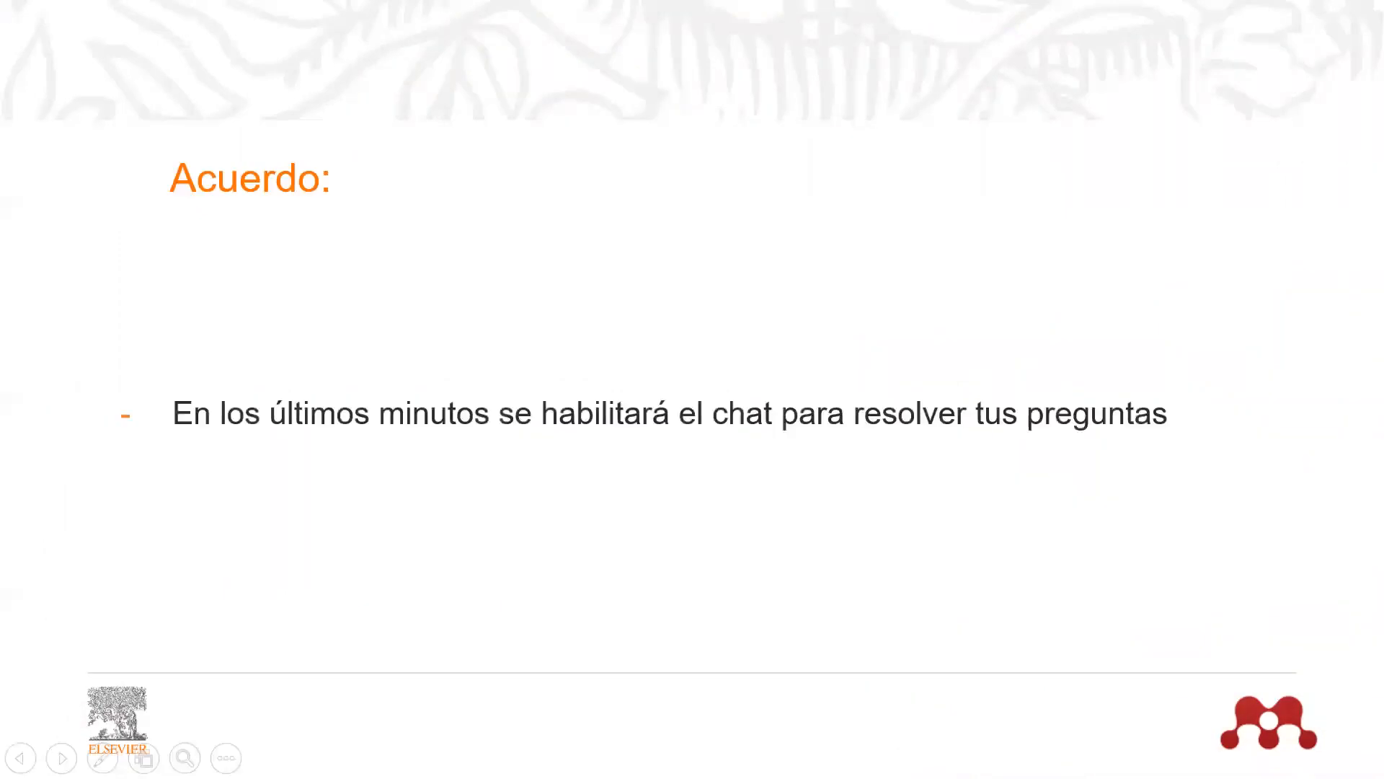
key(Right)
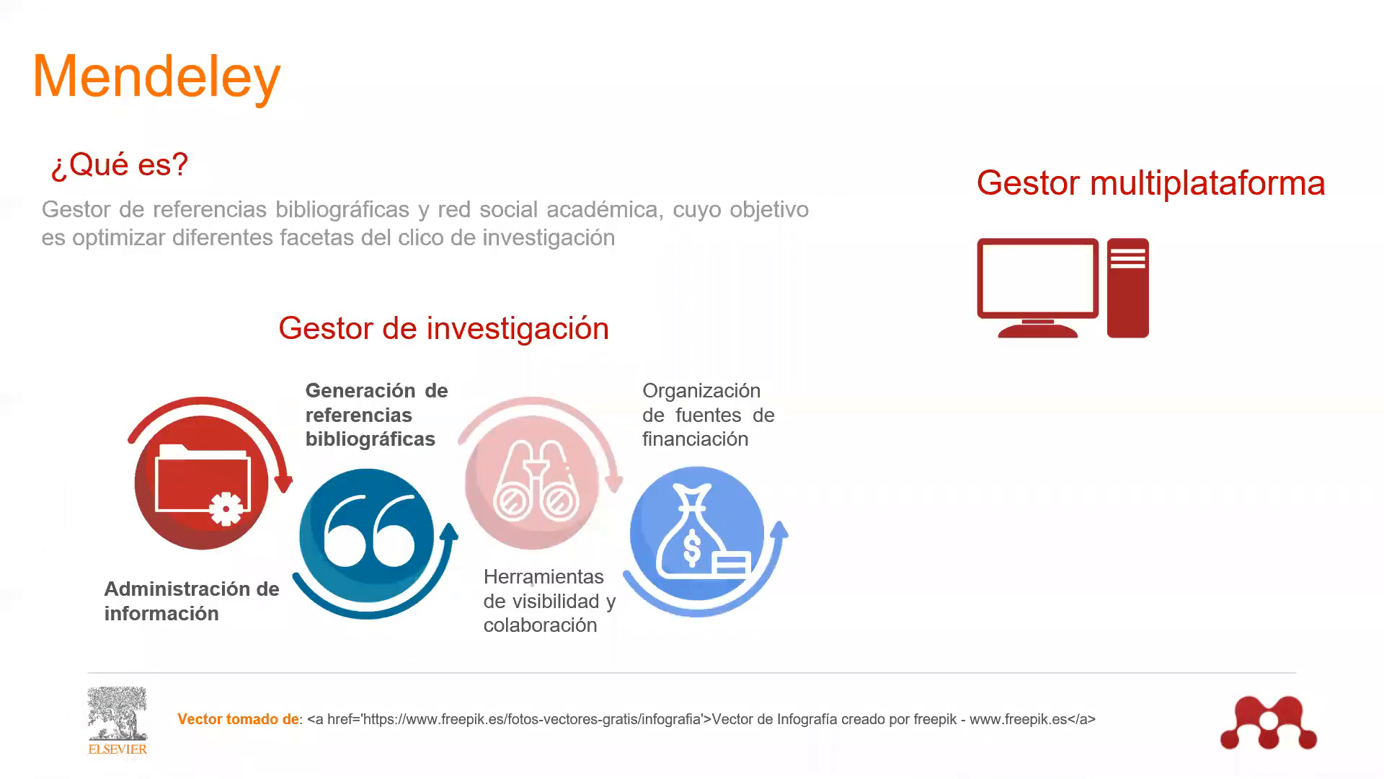
key(Right)
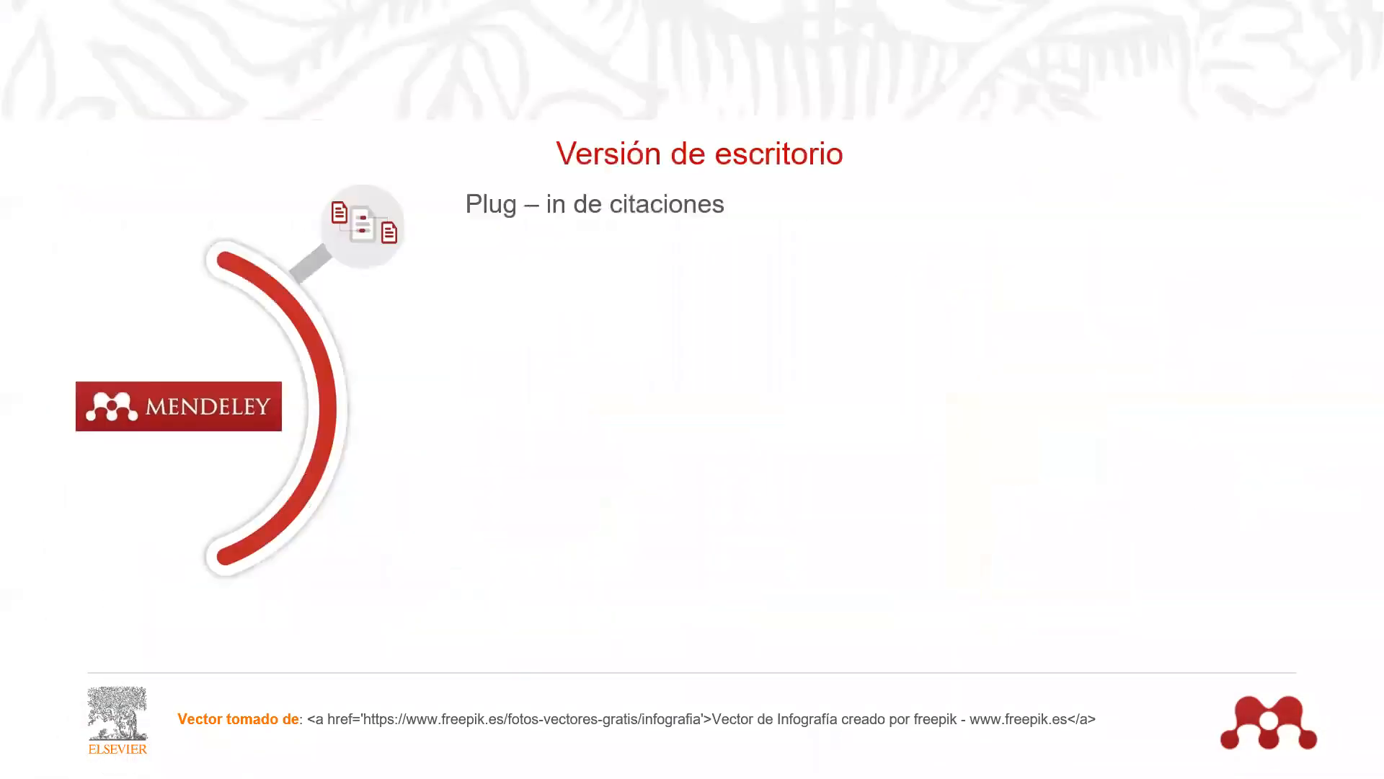
key(Right)
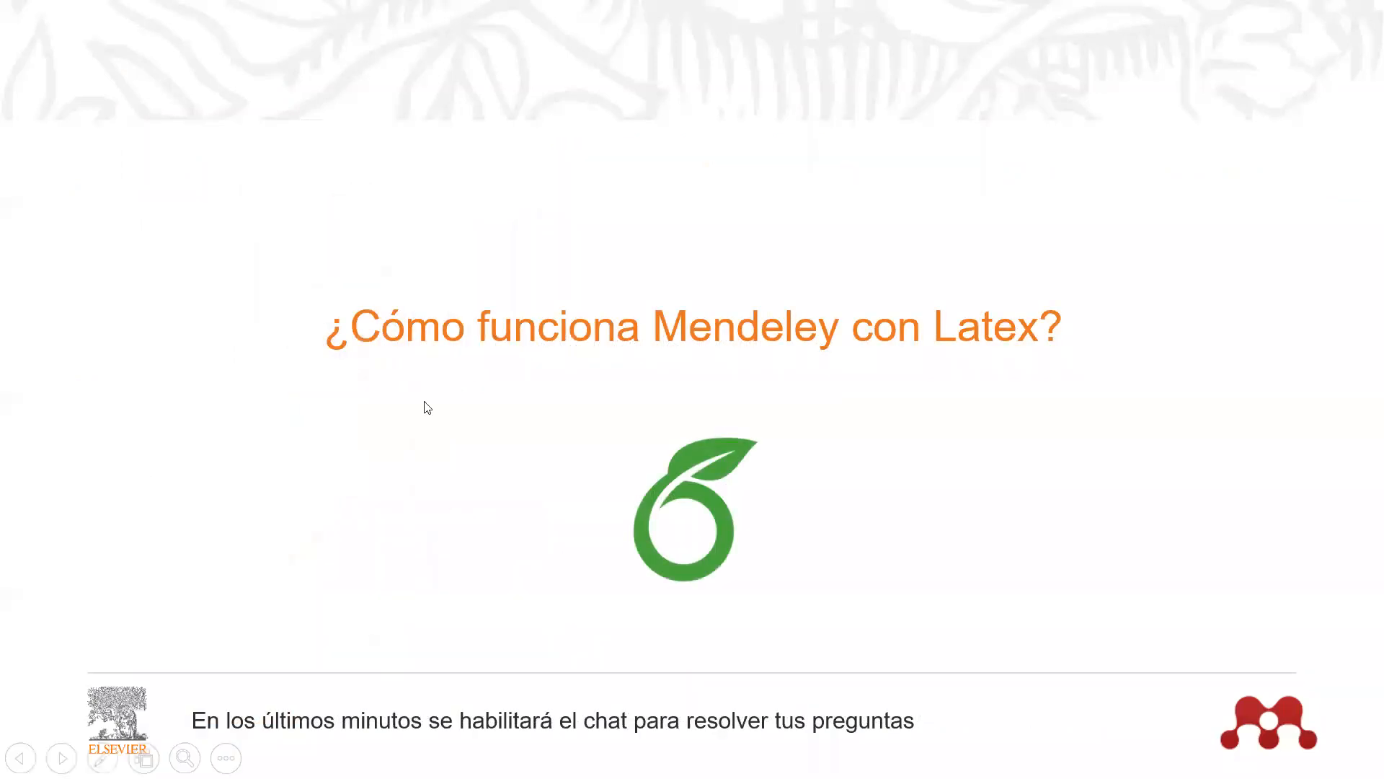
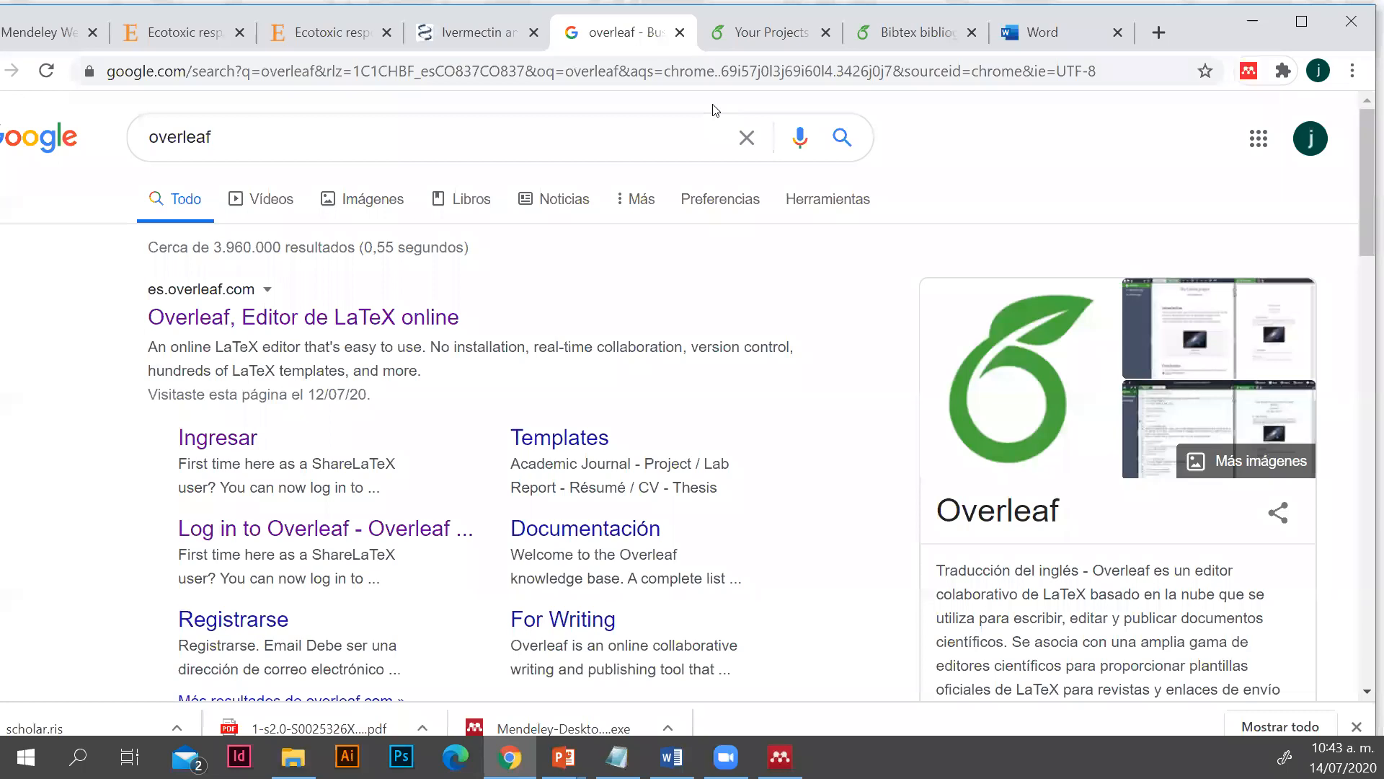
Open the Overleaf projects page and create a new blank project named "Elsevier Live"
click(782, 33)
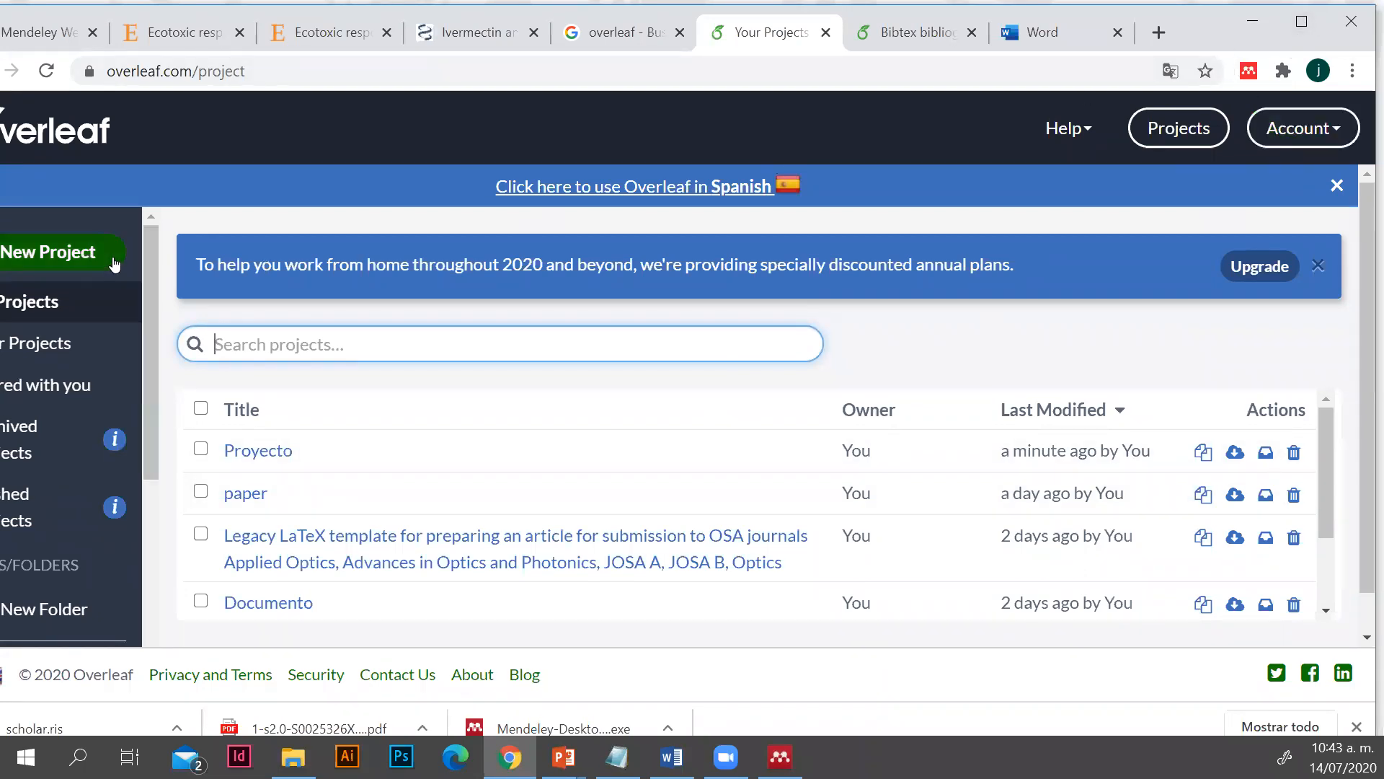
click(70, 253)
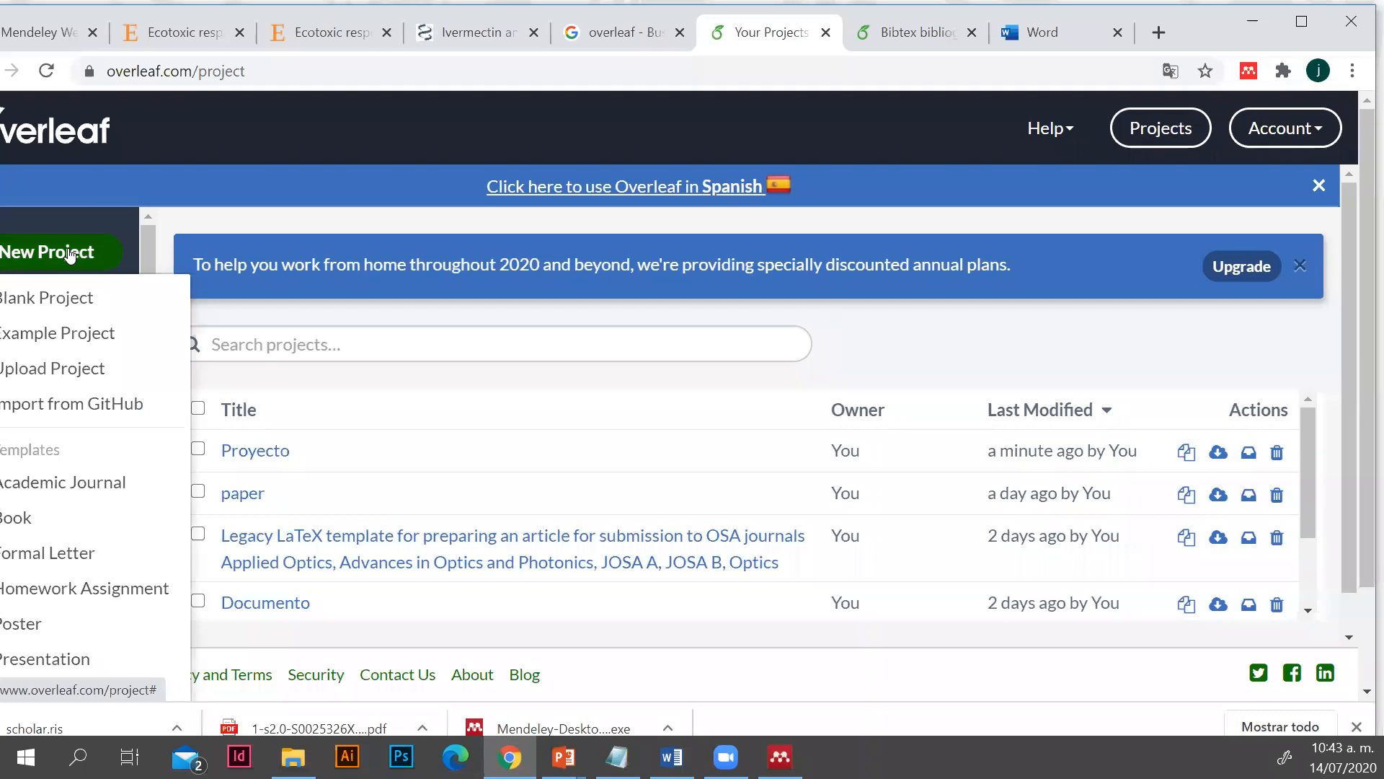
click(71, 296)
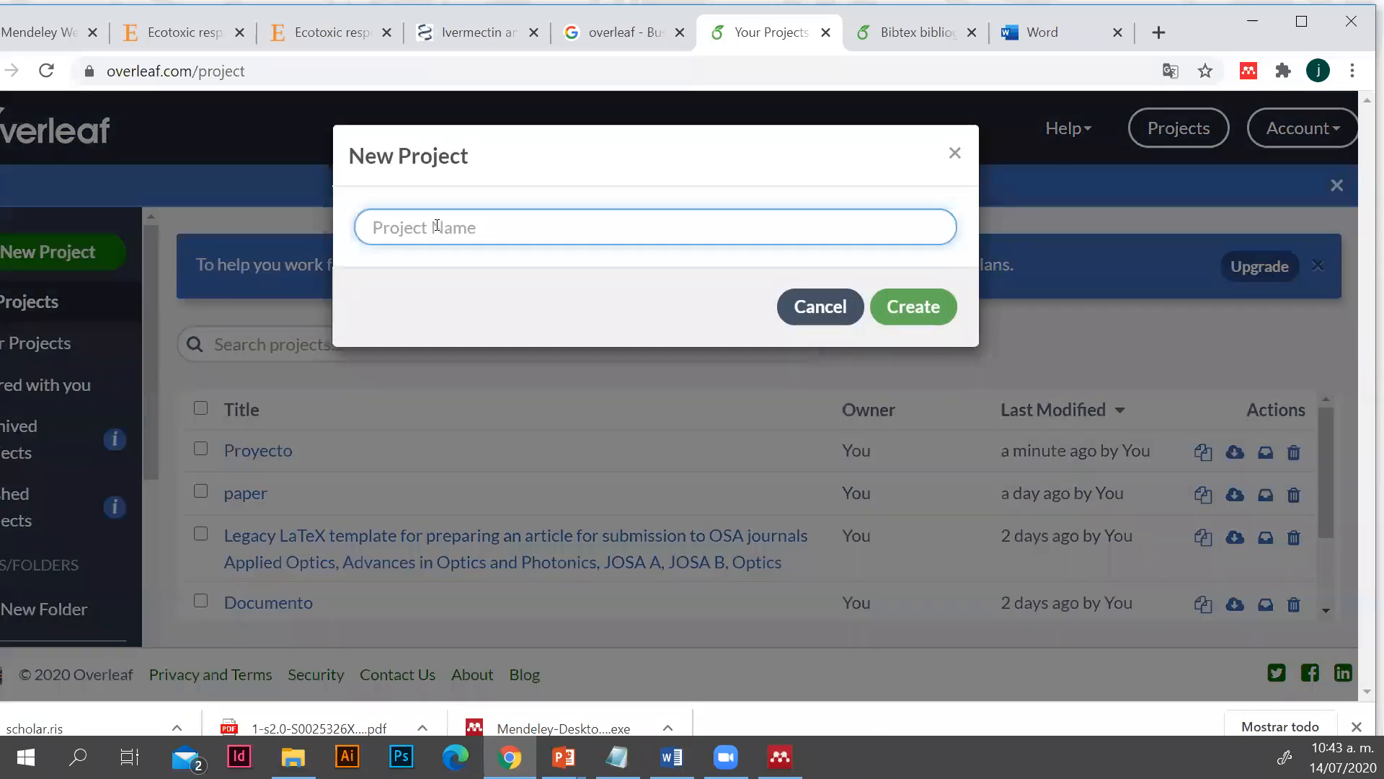
text(Elsevie)
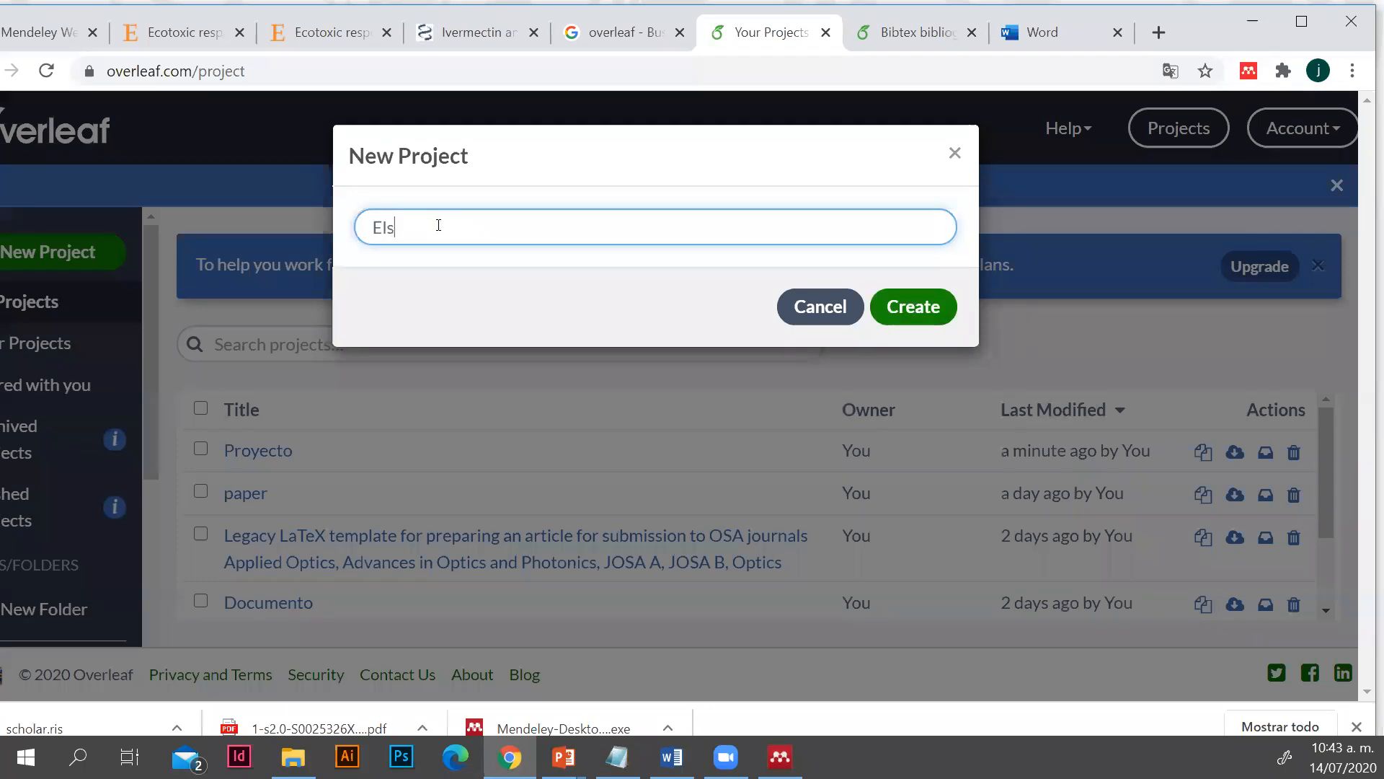
text(r LiVE)
key(BackSpace)
key(BackSpace)
text(ive)
click(939, 311)
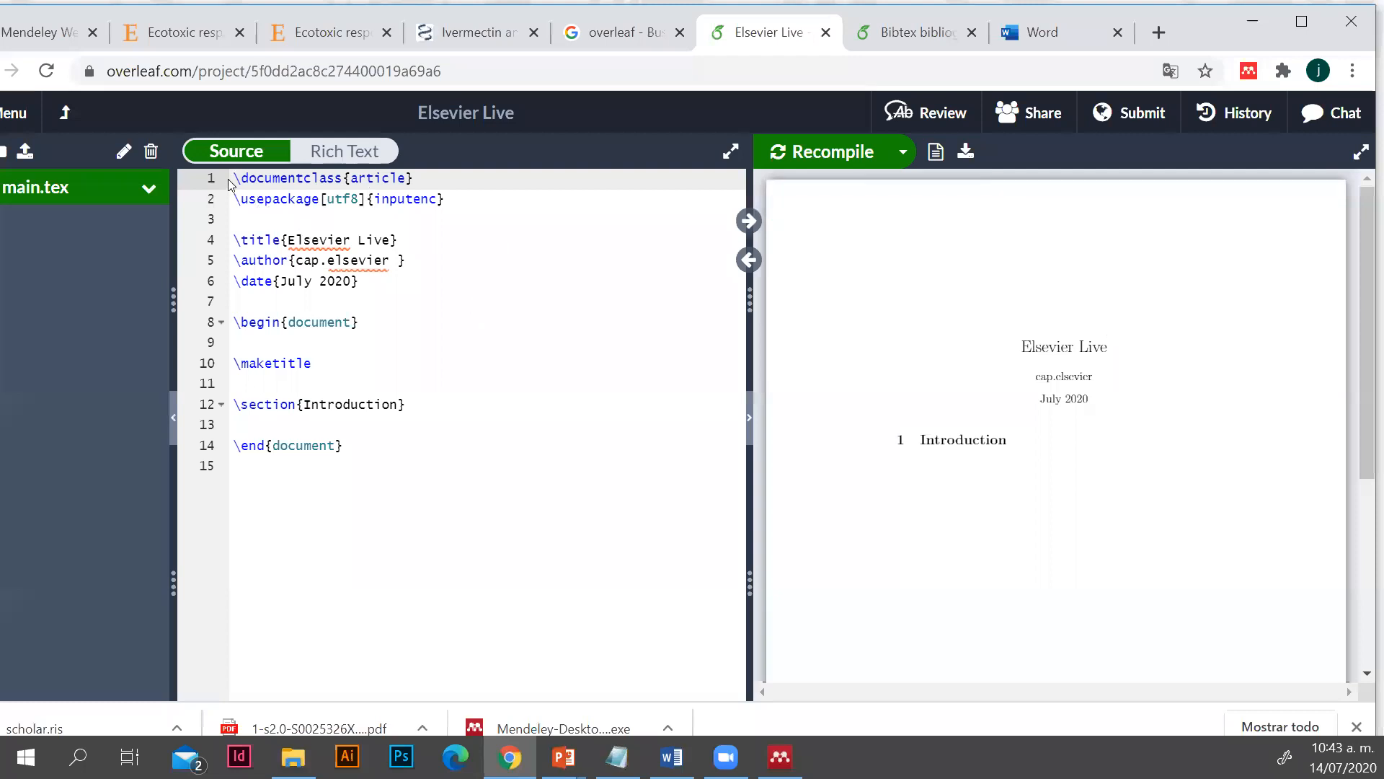
Look over the starter LaTeX code in main.tex, from the document class to the end of the document
drag(235, 178, 331, 447)
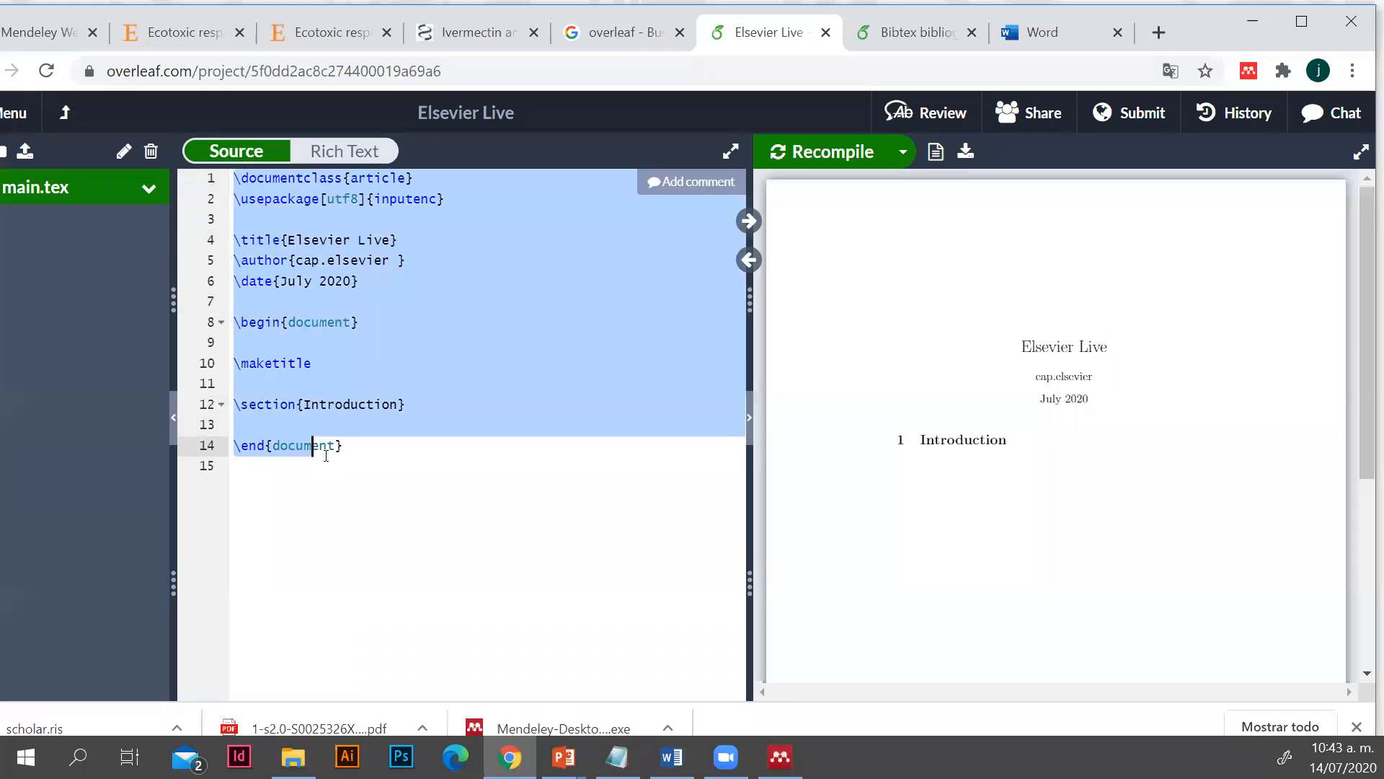
click(385, 482)
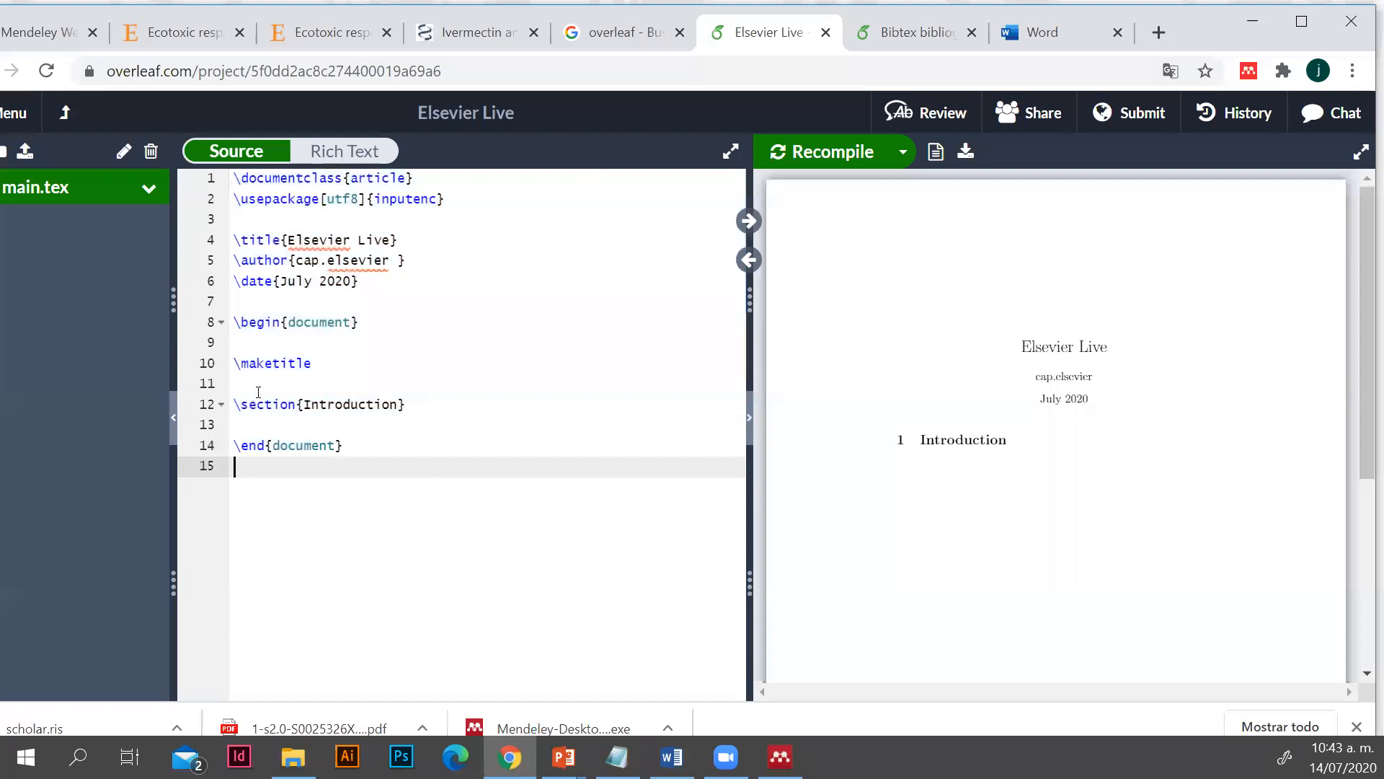
scroll(1016, 326, down, 1)
scroll(1031, 320, up, 1)
click(268, 247)
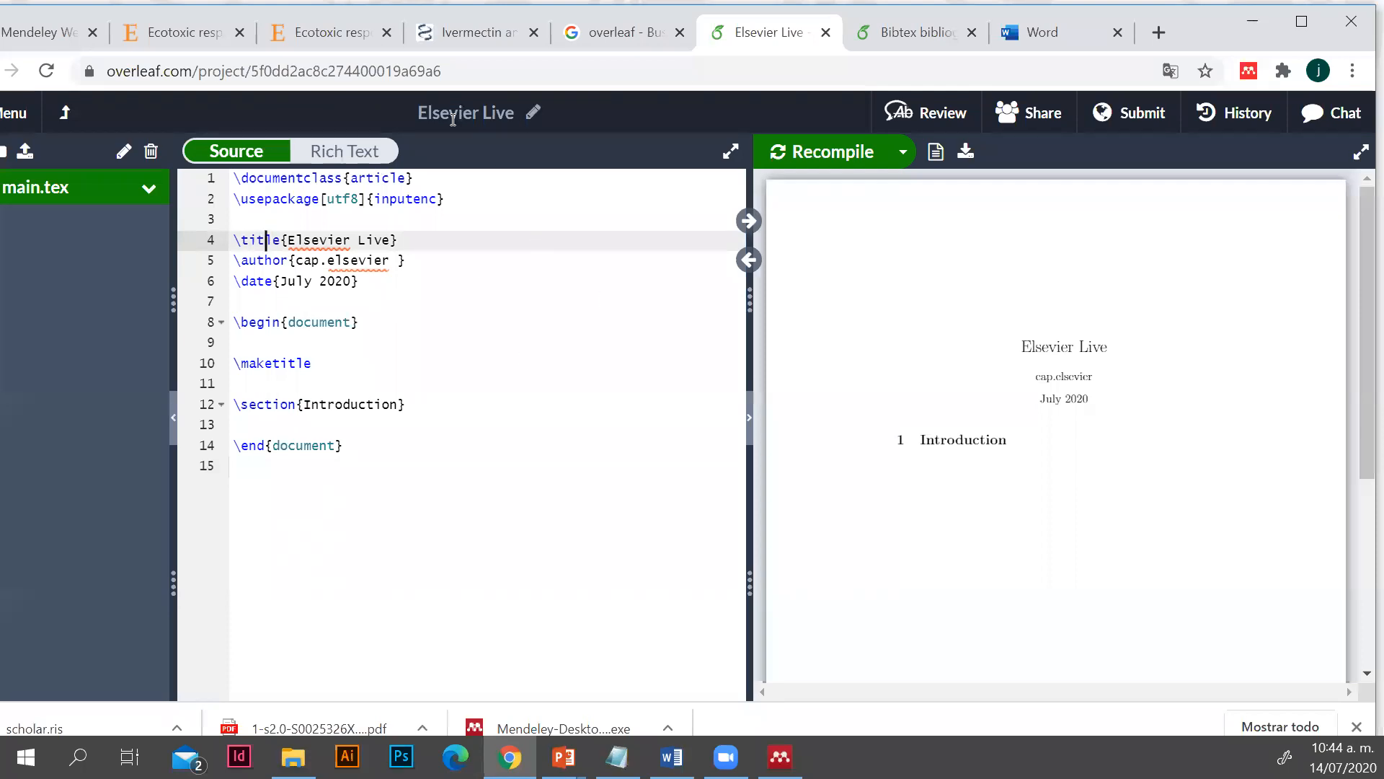
Switch to Mendeley Desktop and select all three articles in the "Elsevier Live 14 julio" folder
click(780, 757)
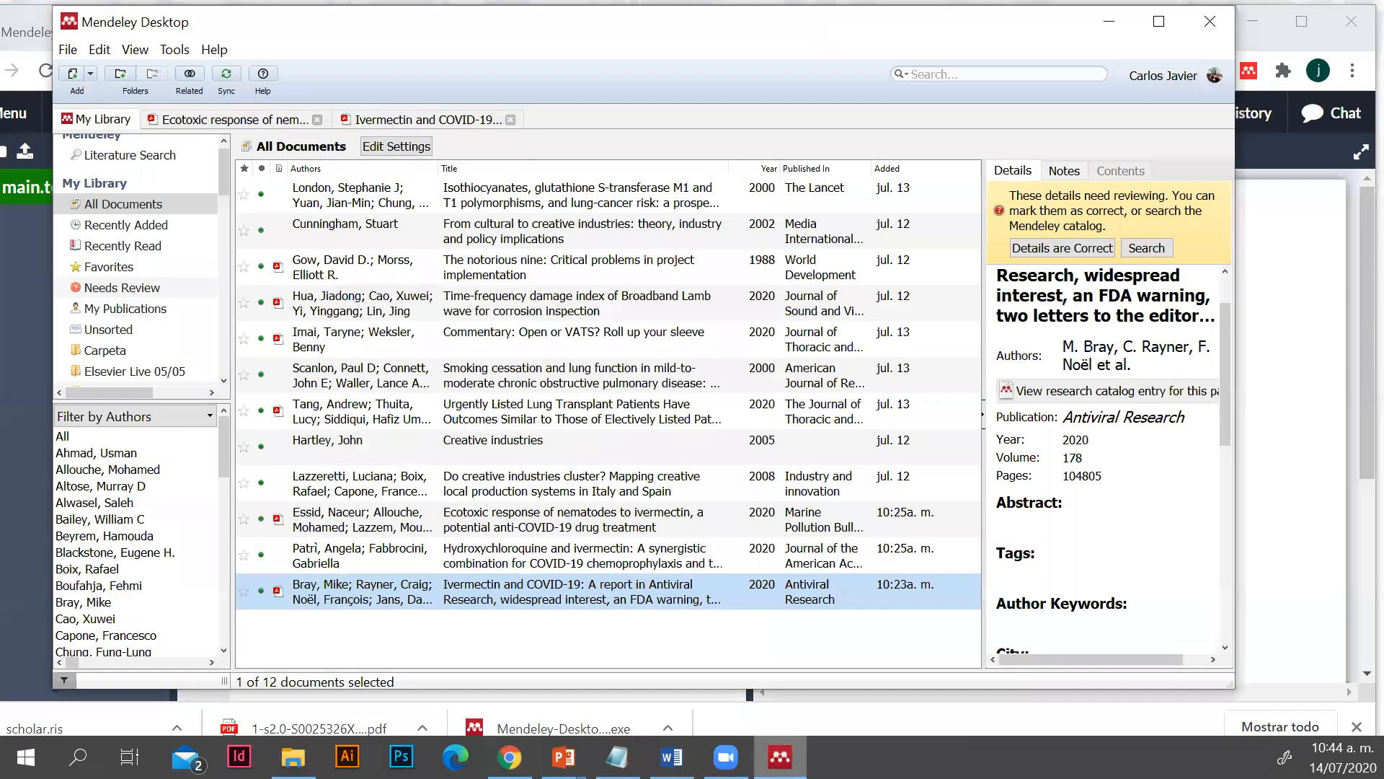
scroll(158, 364, down, 1)
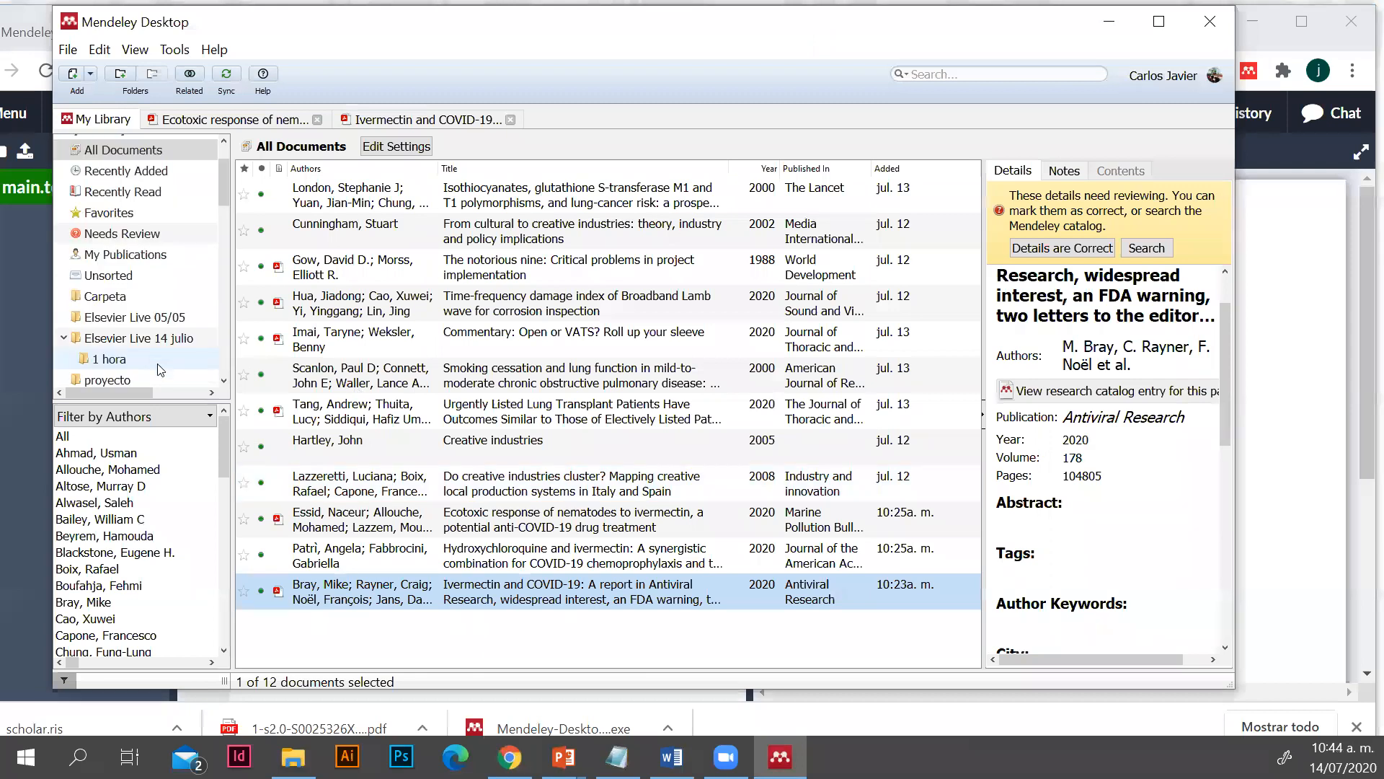
scroll(160, 368, down, 1)
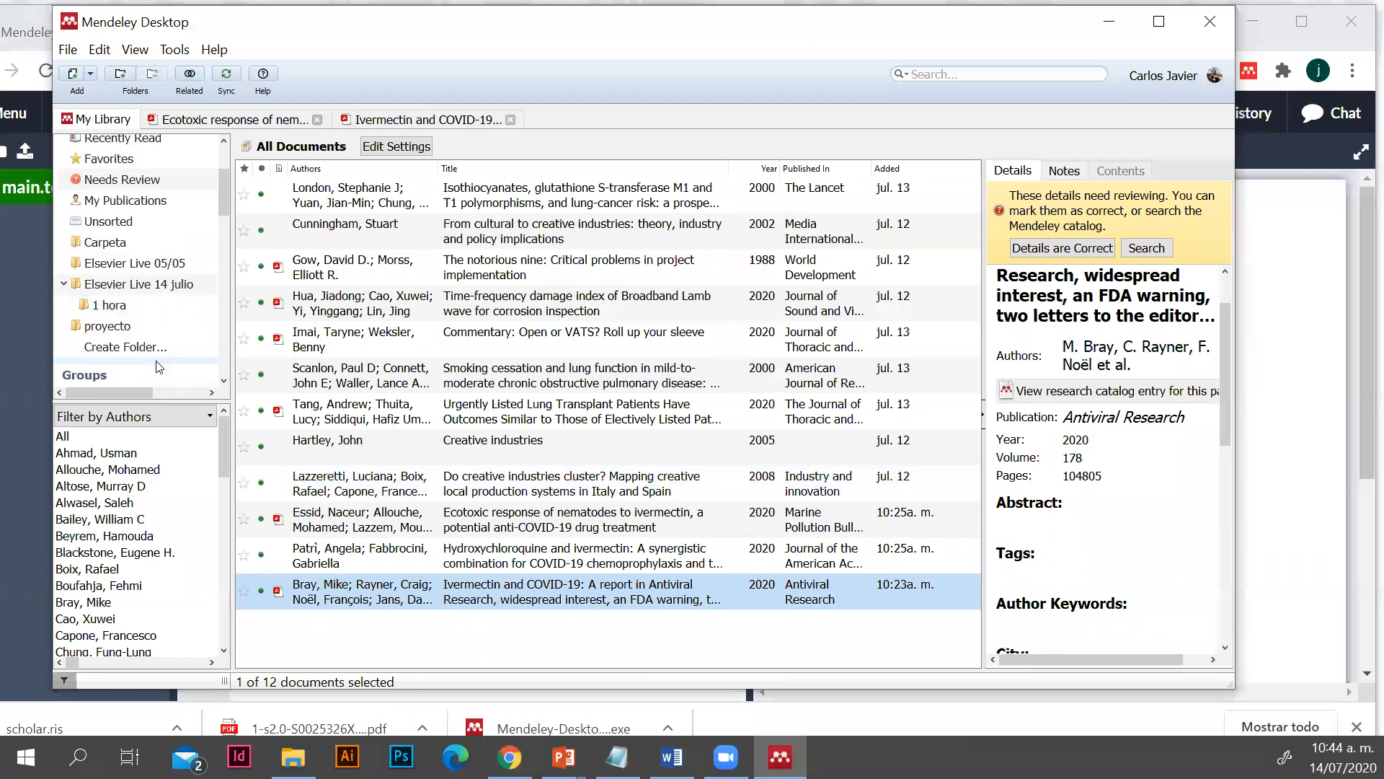
click(166, 287)
click(387, 192)
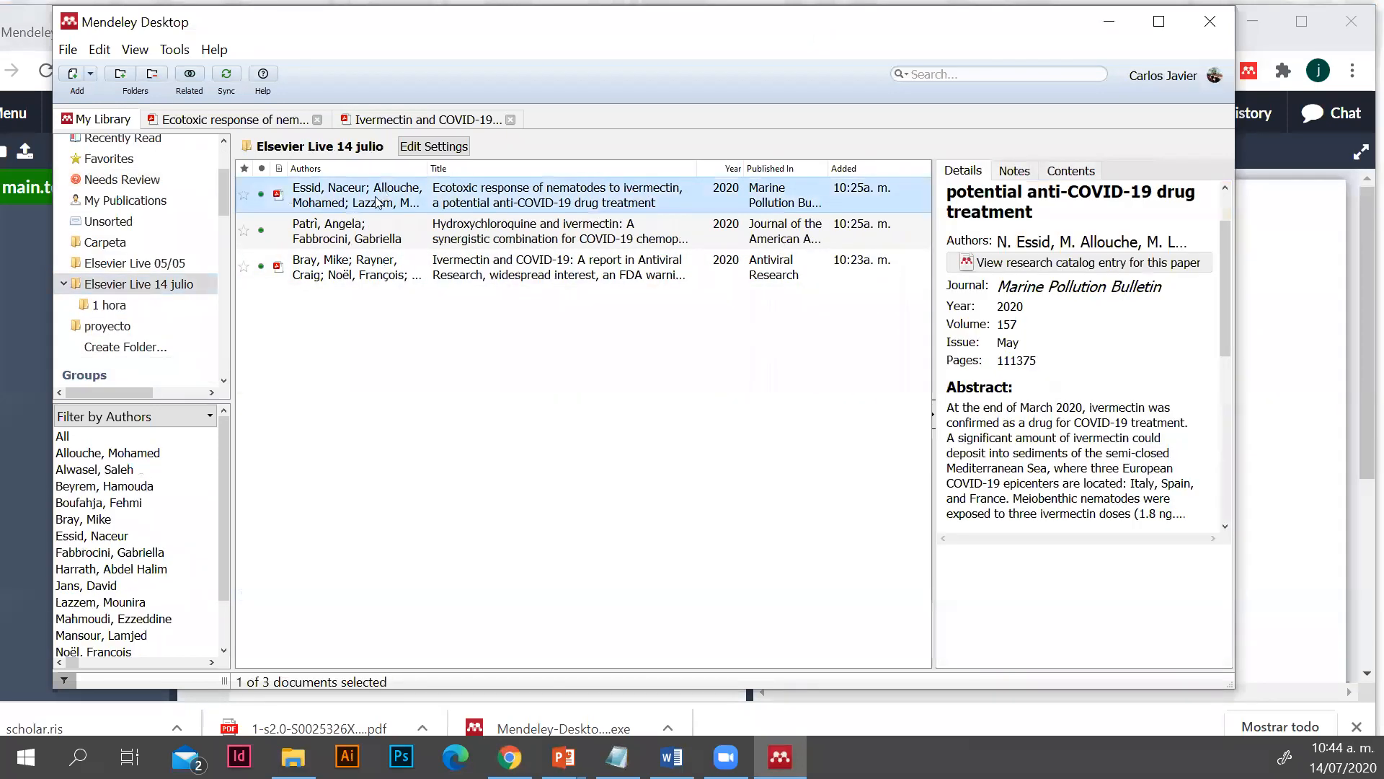
click(350, 229)
click(351, 289)
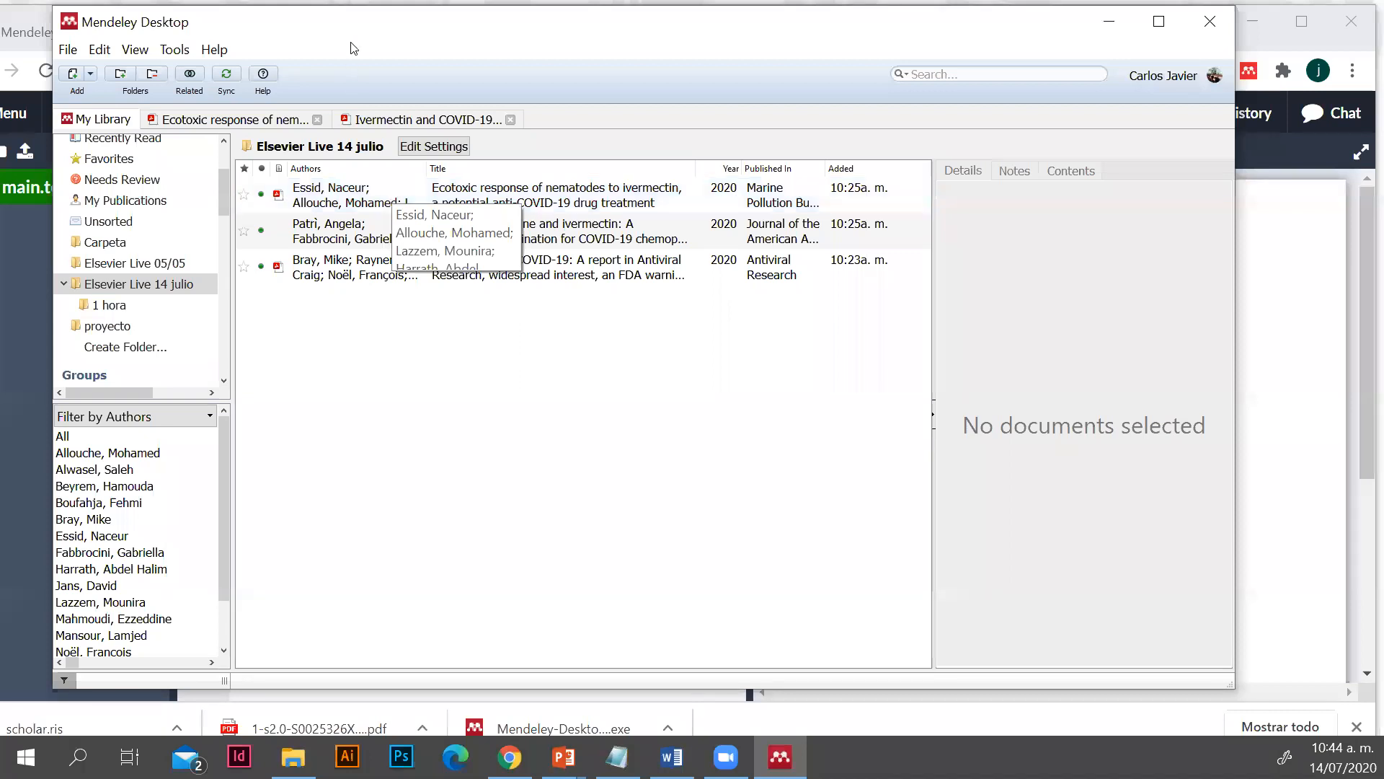
click(470, 204)
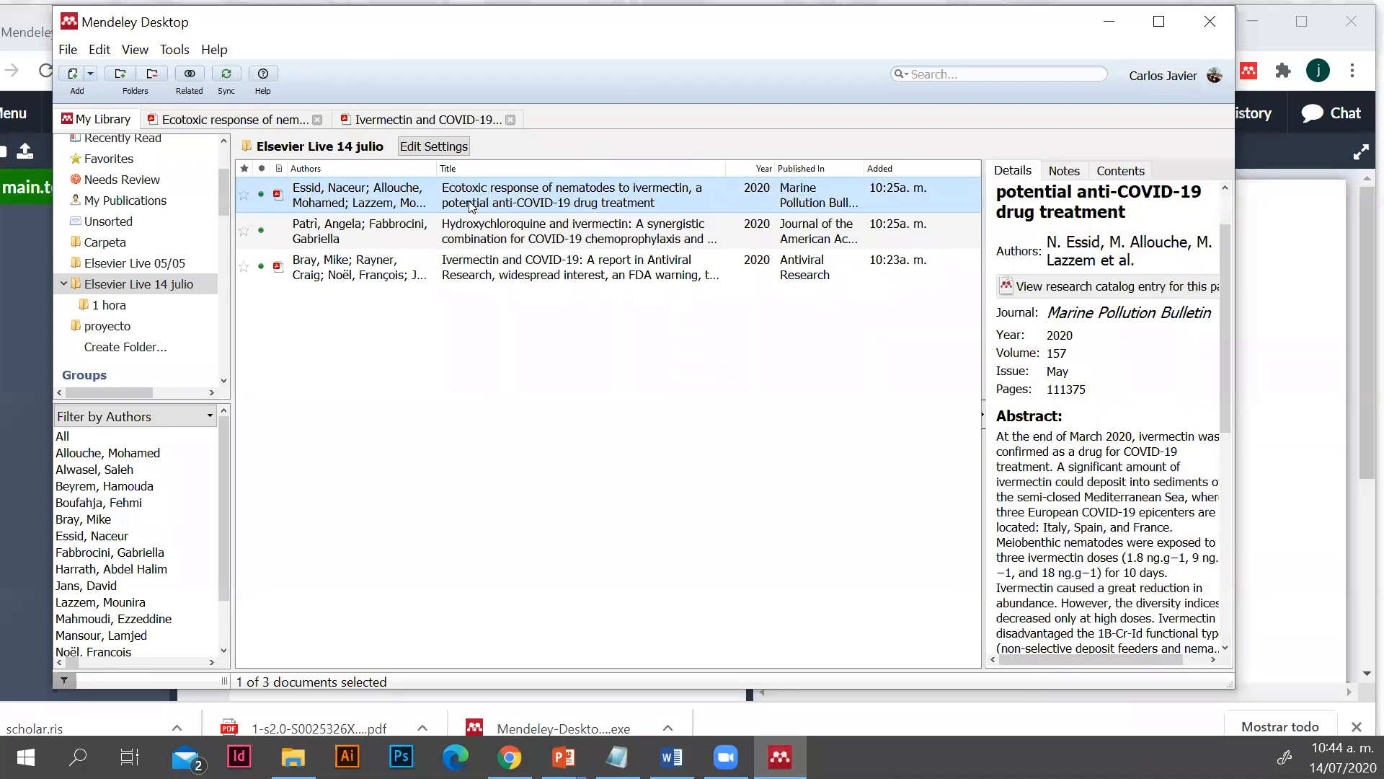
click(318, 231)
drag(329, 202, 339, 277)
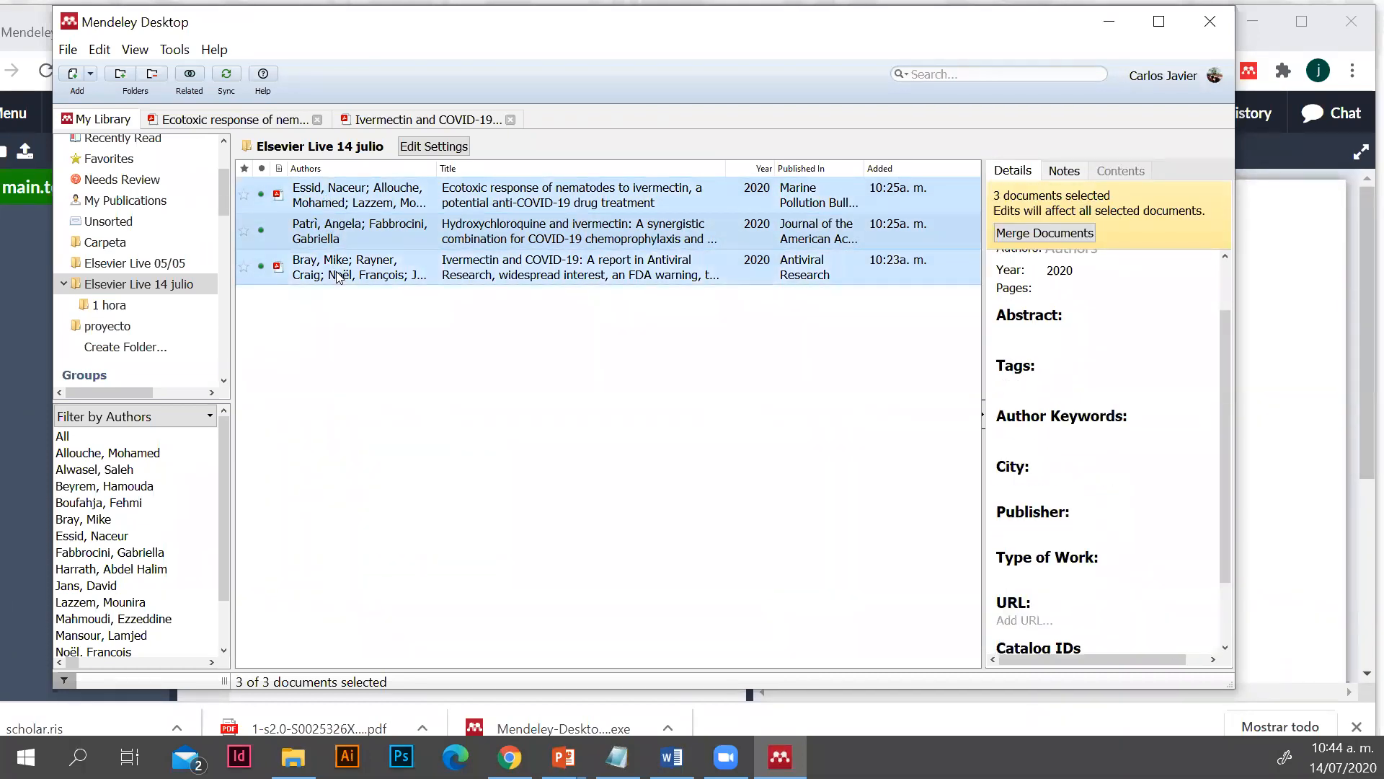
Export the selected articles as a BibTeX (*.bib) file named "live" to the Escritorio folder
right_click(446, 222)
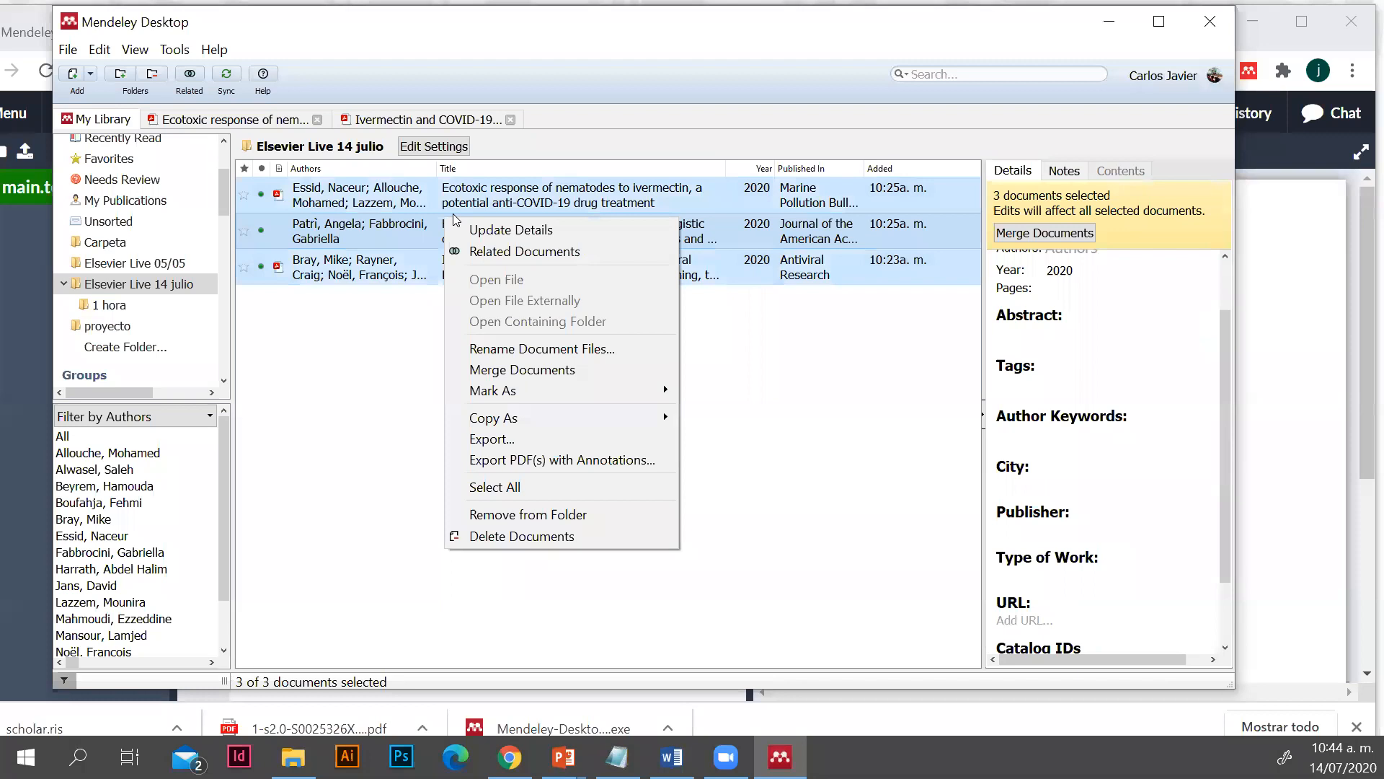
click(530, 441)
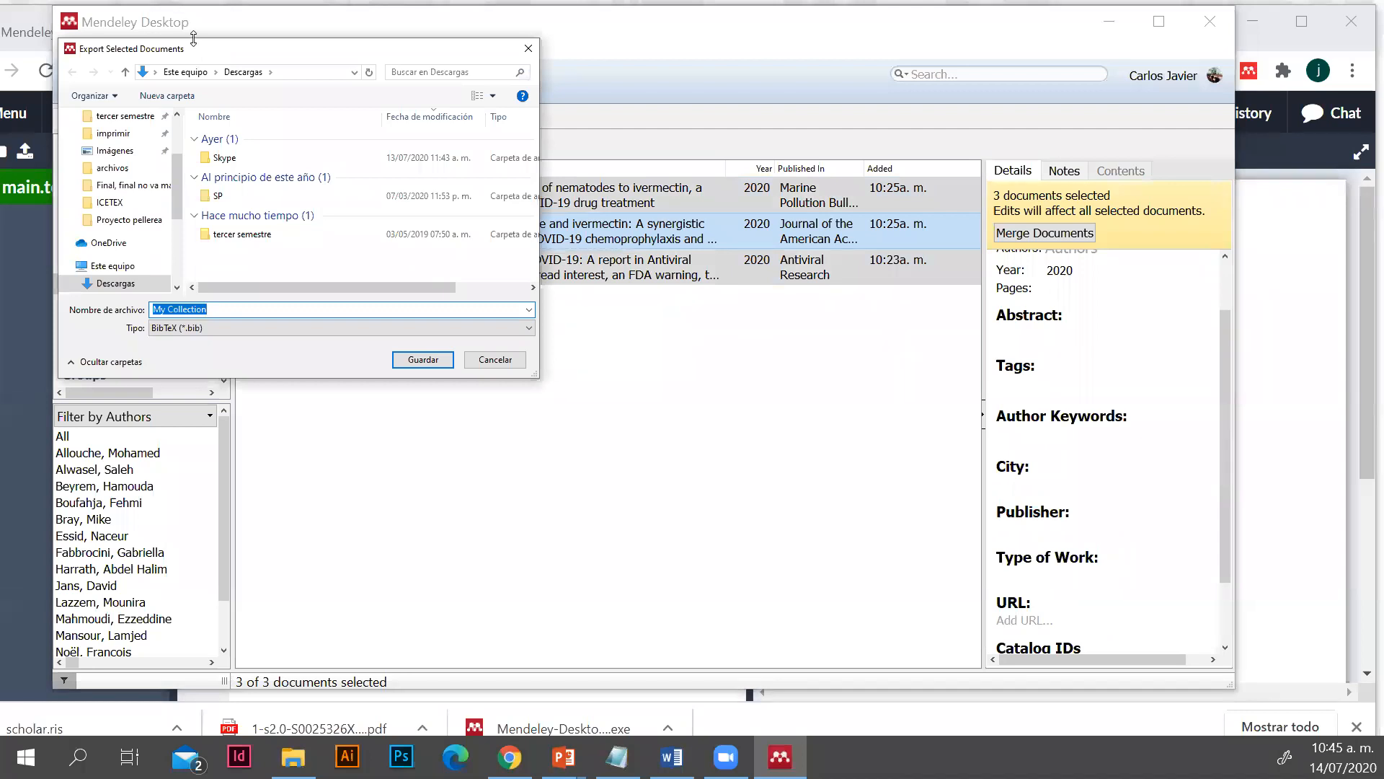
drag(203, 58, 307, 99)
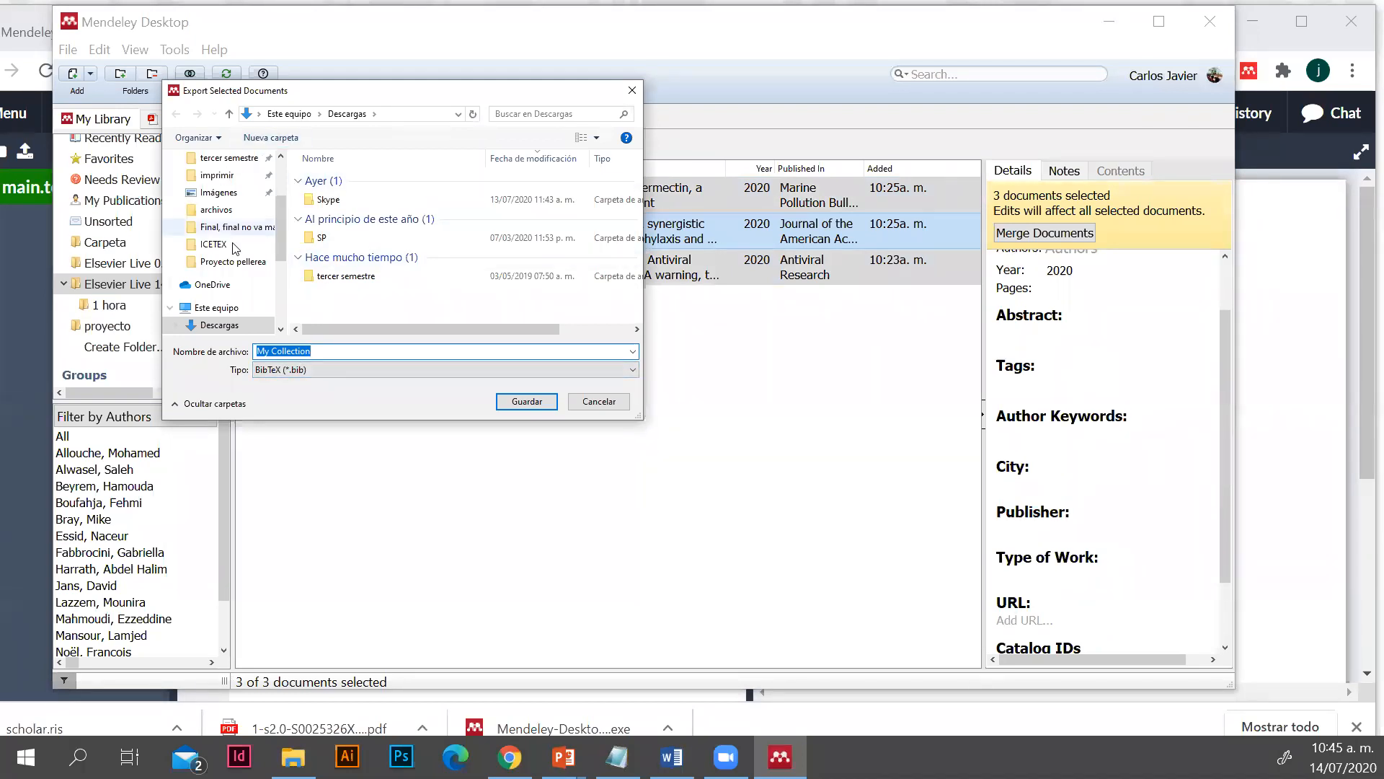
scroll(227, 217, up, 2)
click(217, 186)
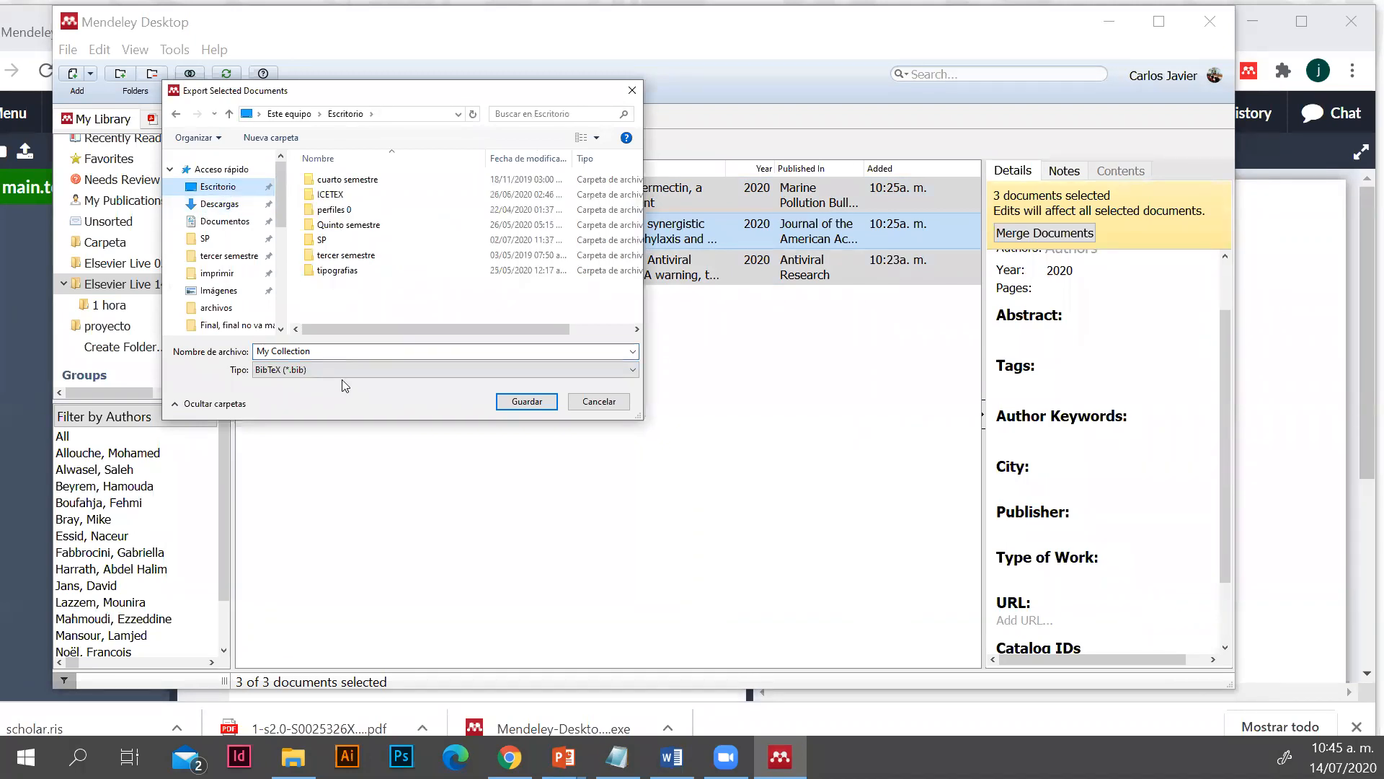
drag(330, 350, 226, 352)
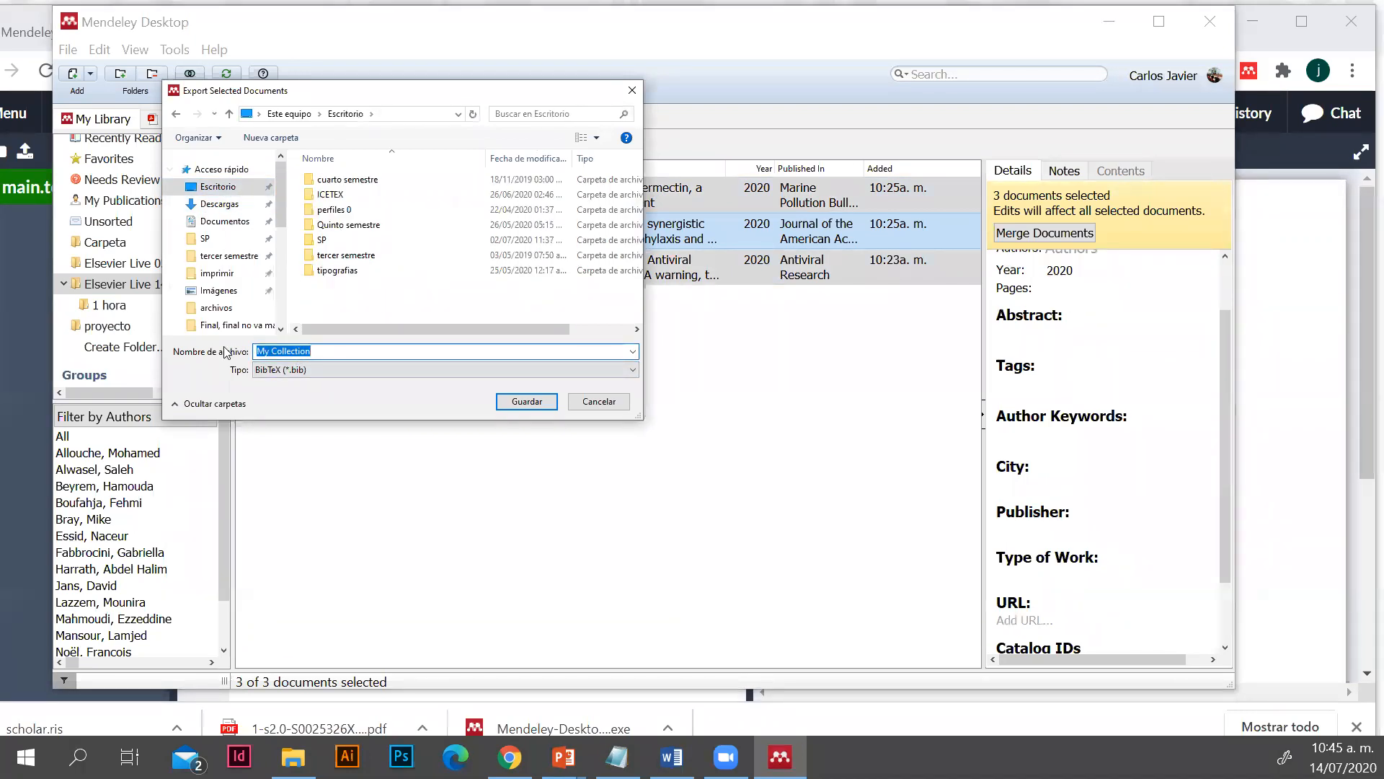
text(live)
click(509, 402)
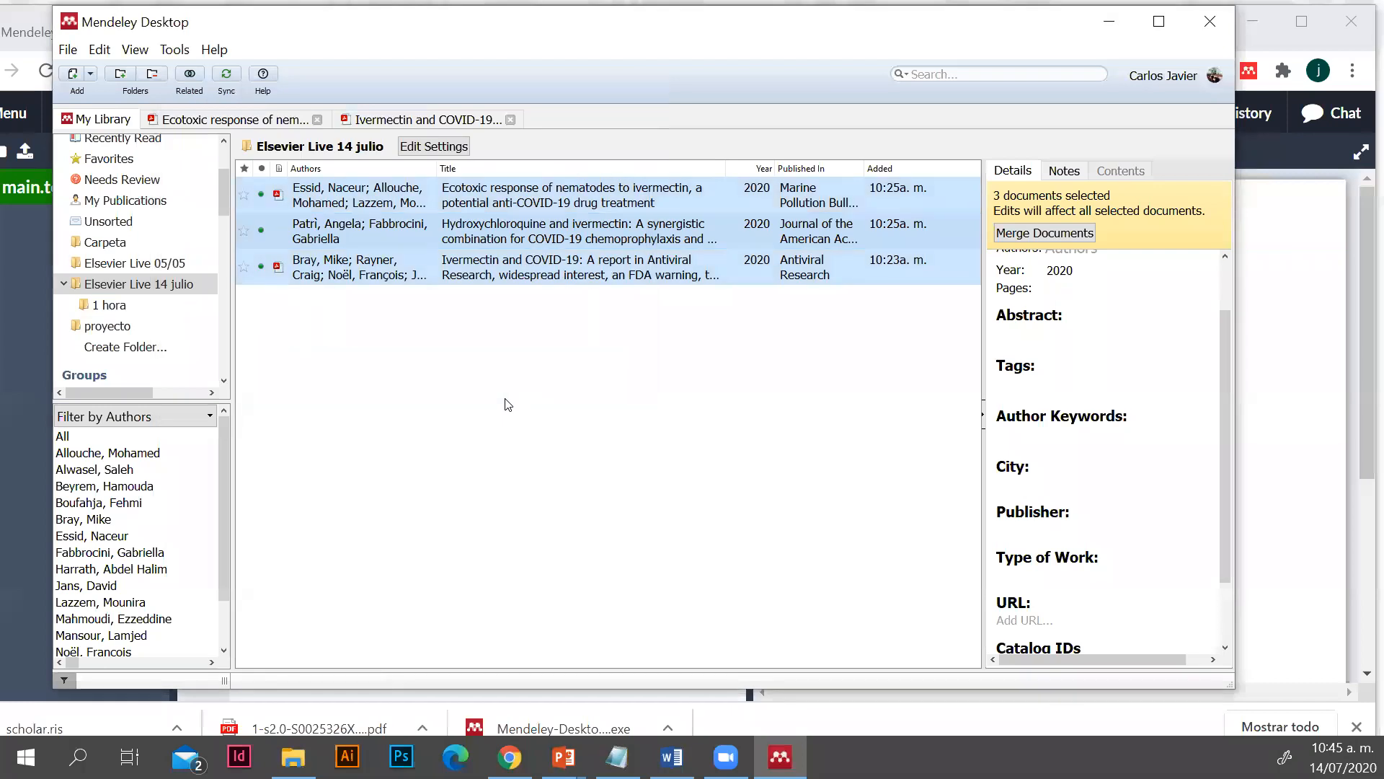
Return to the Overleaf project and upload live.bib from the Escritorio folder
click(1104, 21)
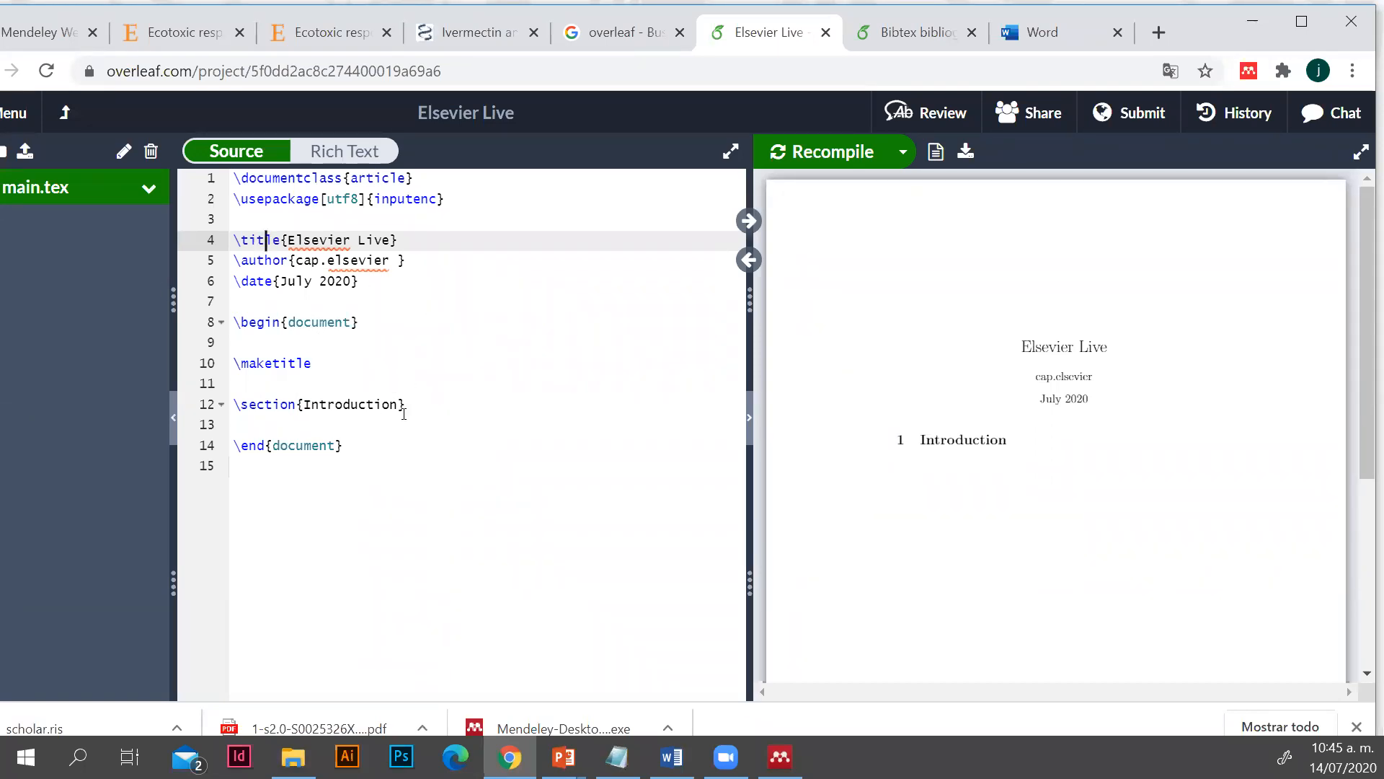
click(26, 153)
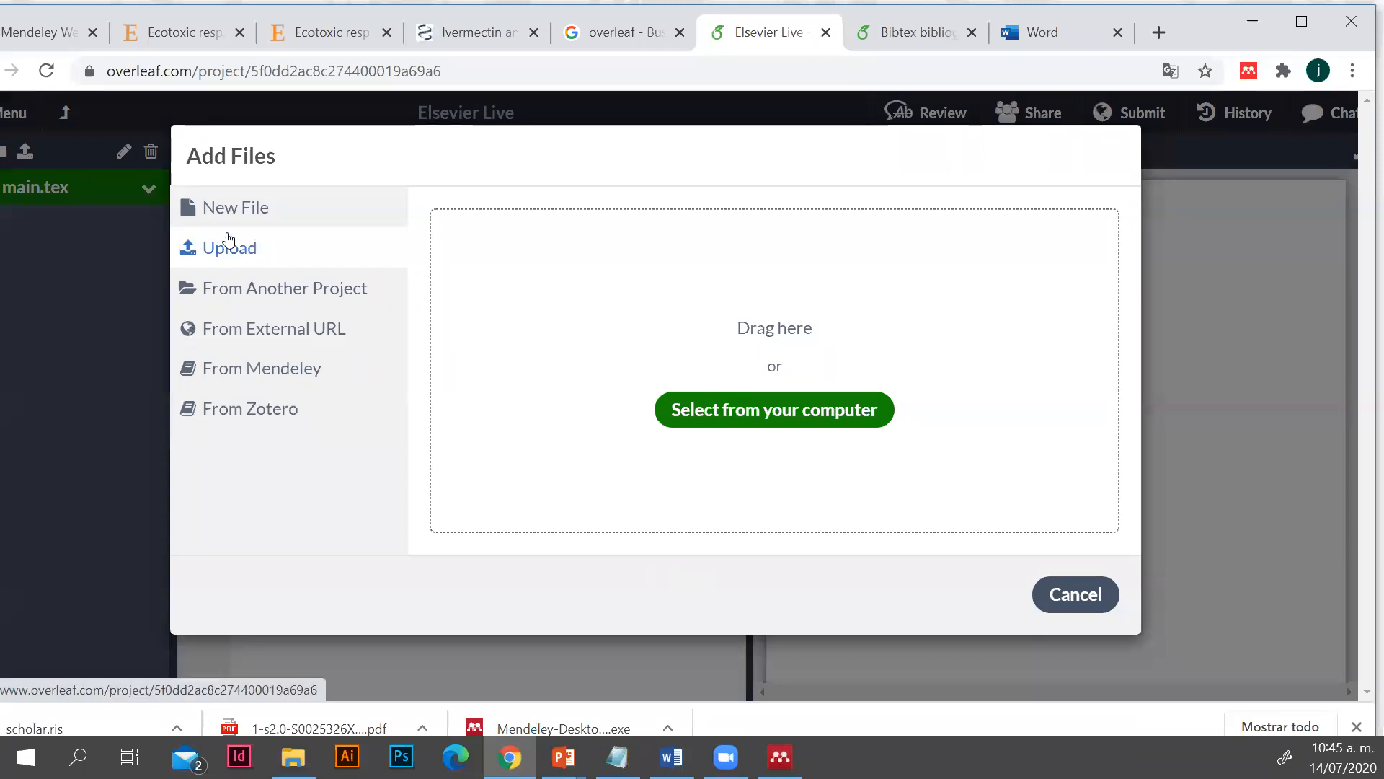
click(730, 422)
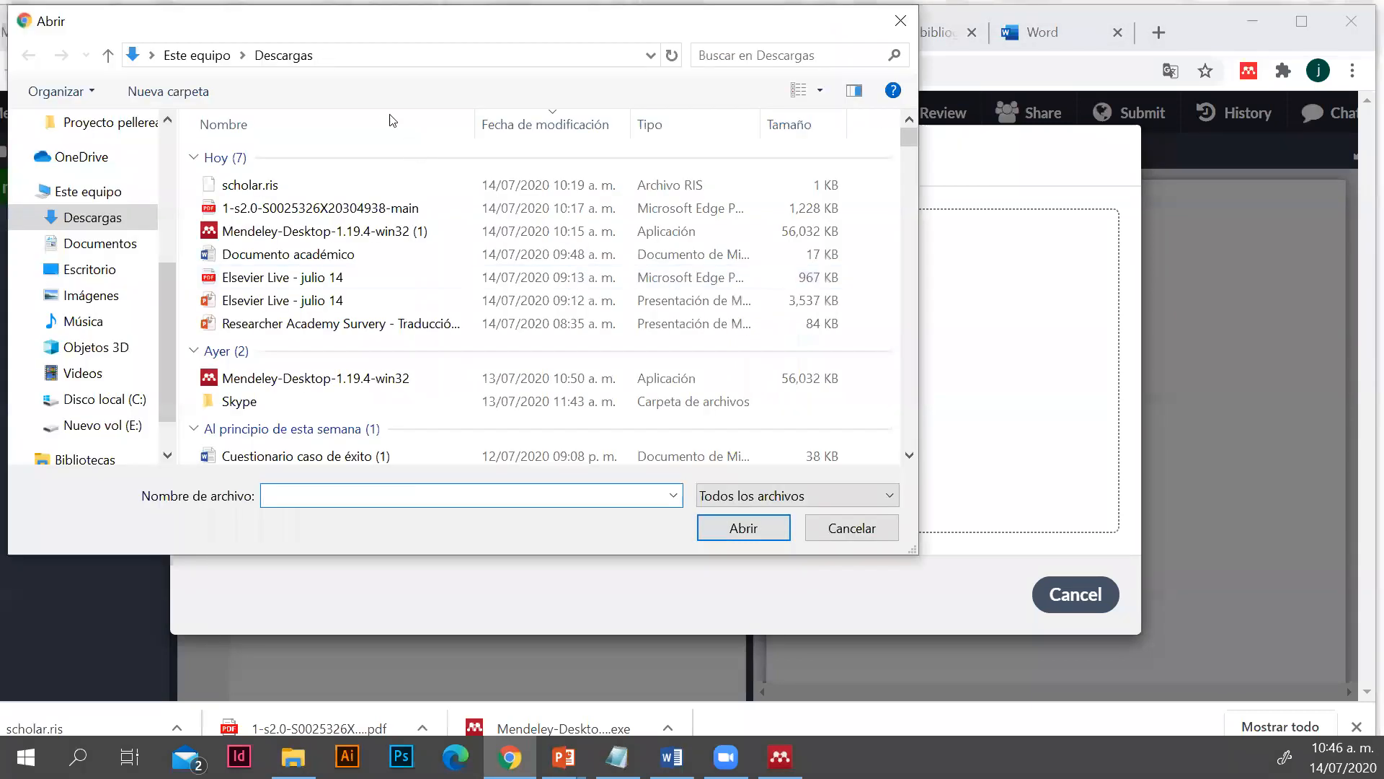
click(87, 273)
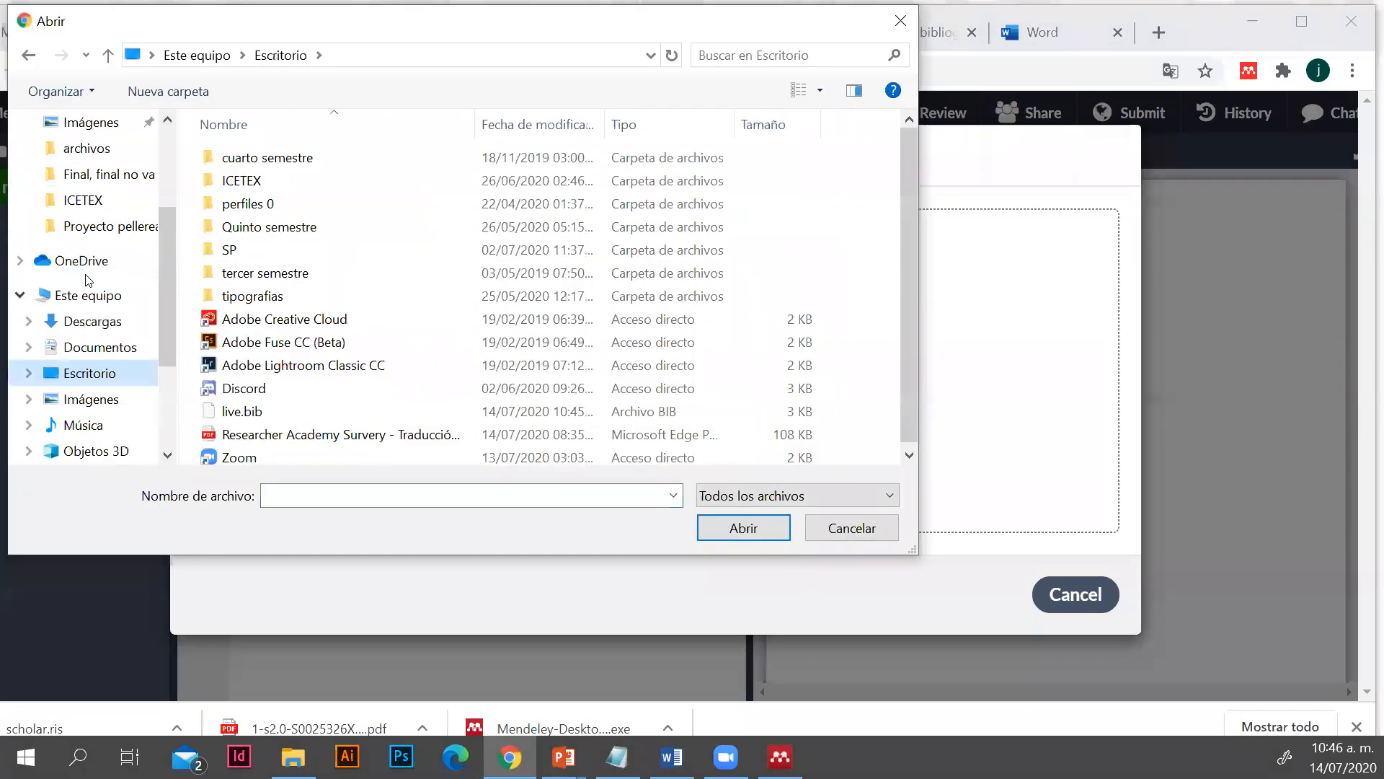
scroll(395, 378, down, 1)
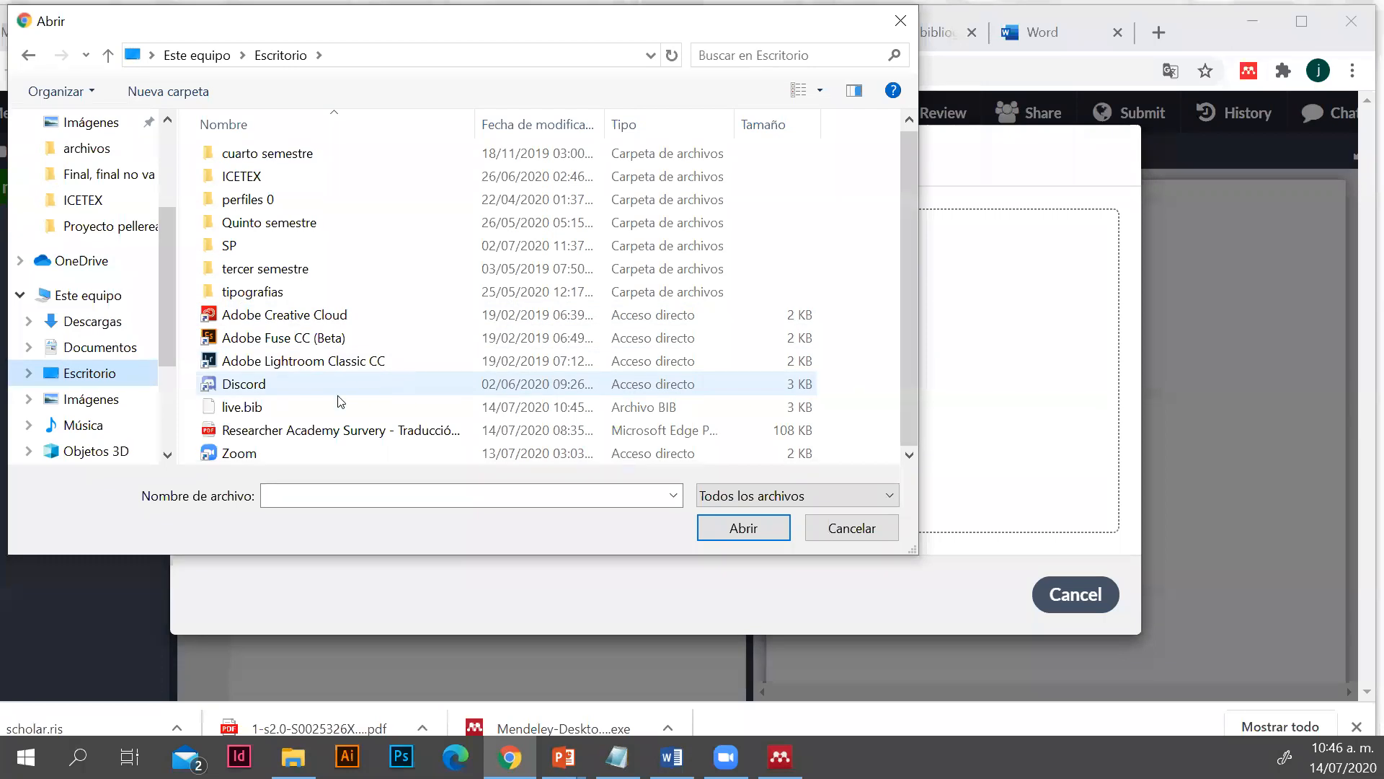
click(250, 410)
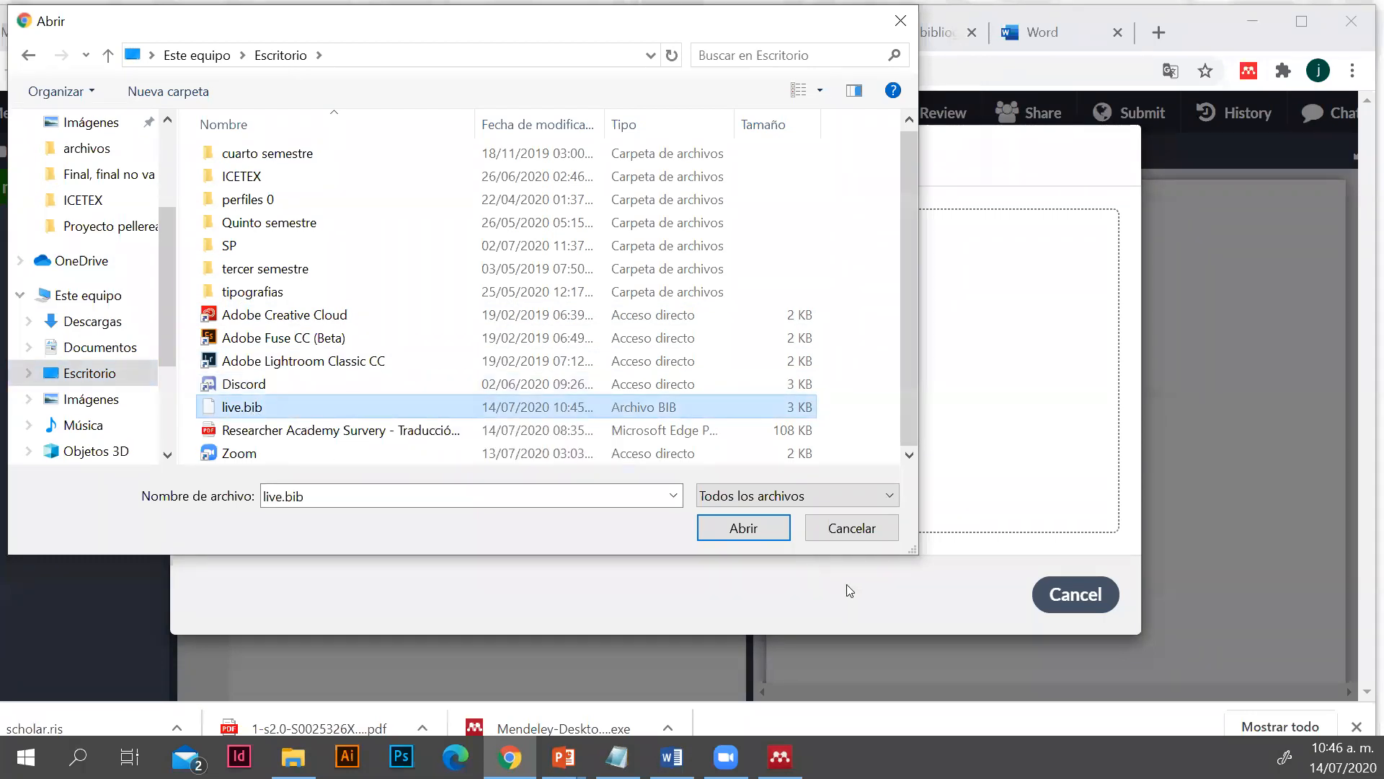
click(743, 529)
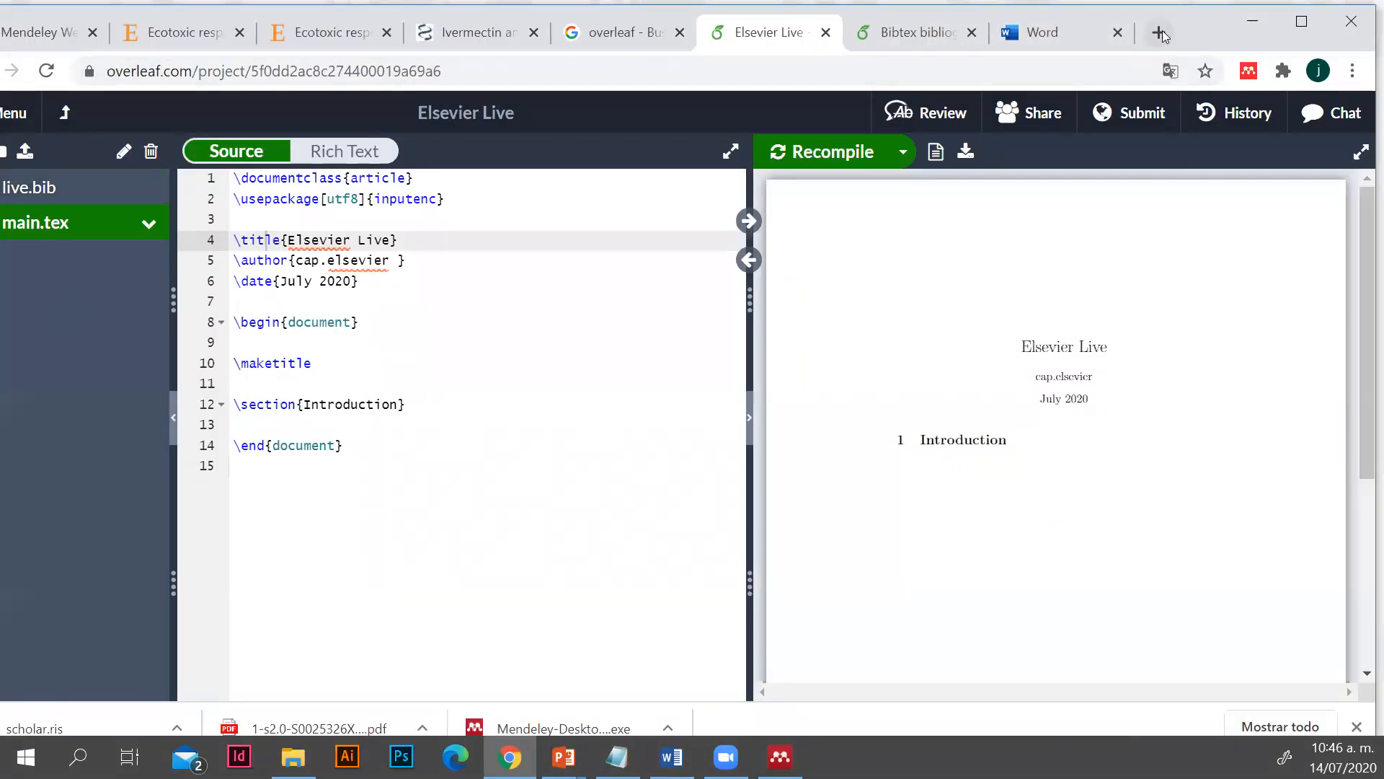
Open live.bib in the project and look over its exported BibTeX entries
drag(1202, 29, 1268, 35)
click(101, 205)
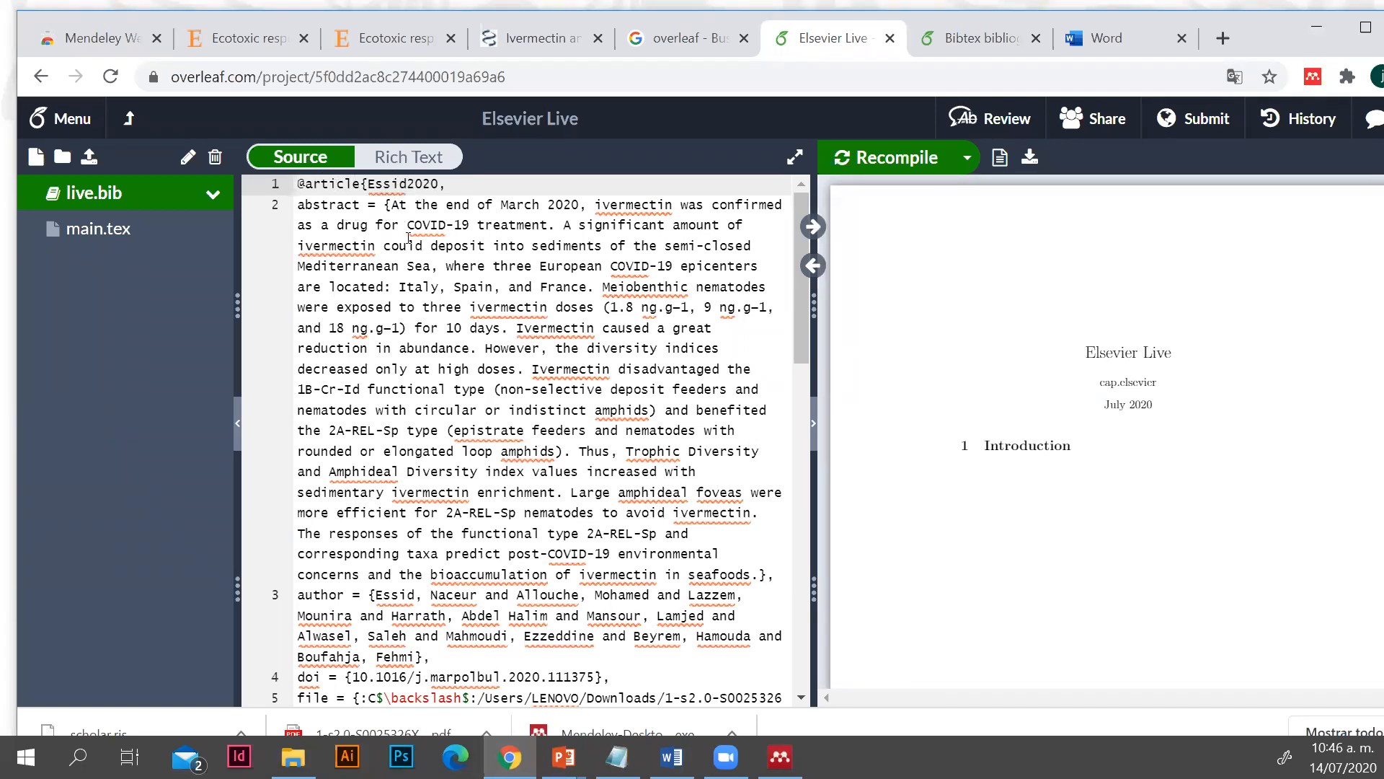
scroll(435, 562, down, 3)
scroll(425, 534, up, 2)
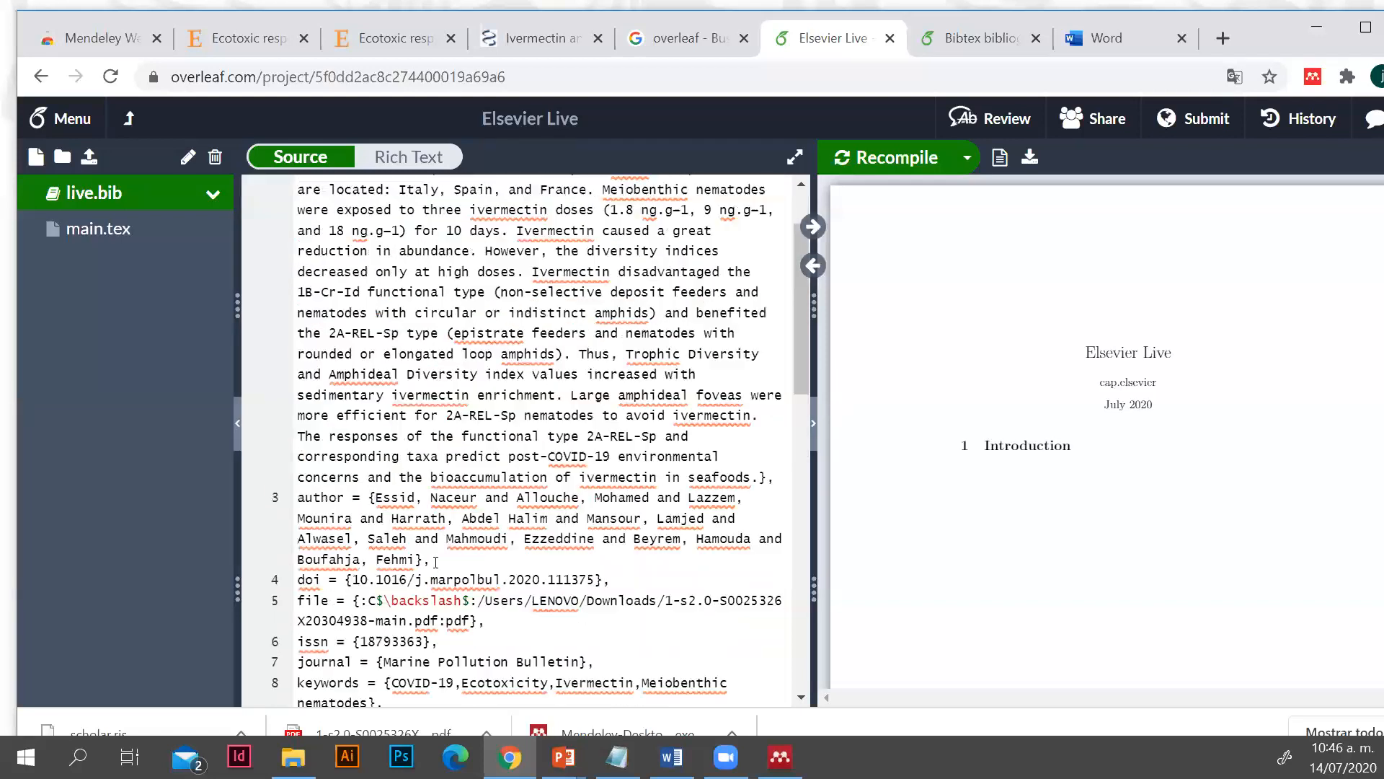
Open main.tex and add the text "Añadir cita" on a new line below the Introduction section heading
click(125, 238)
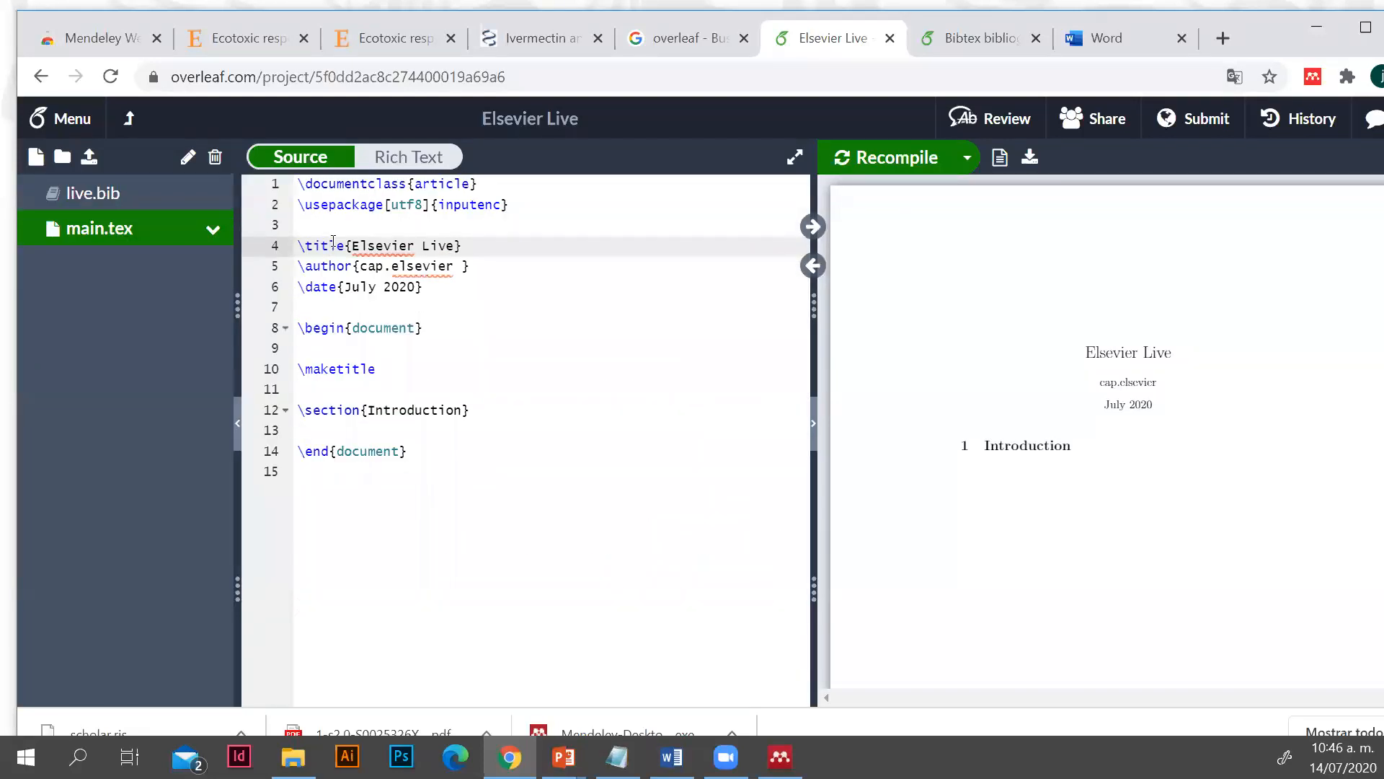
click(426, 374)
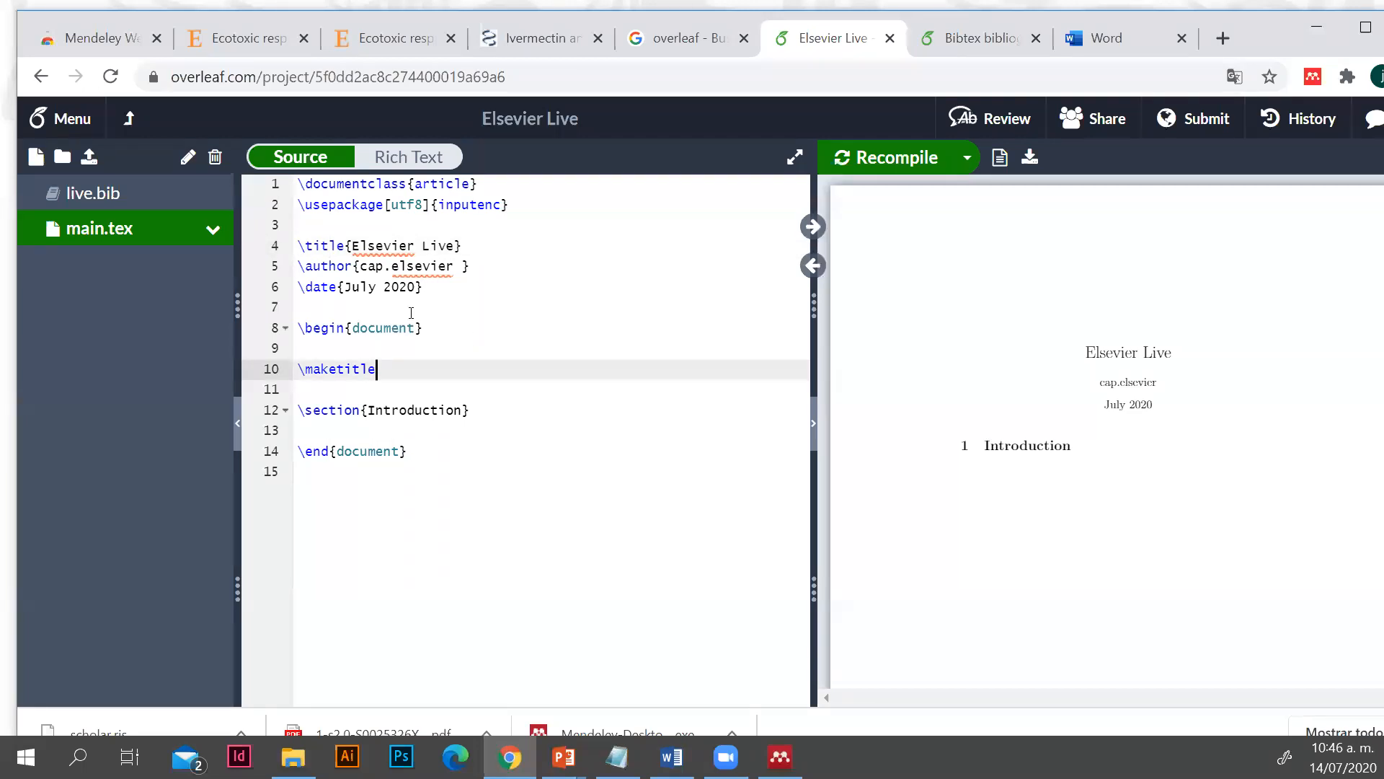
click(499, 408)
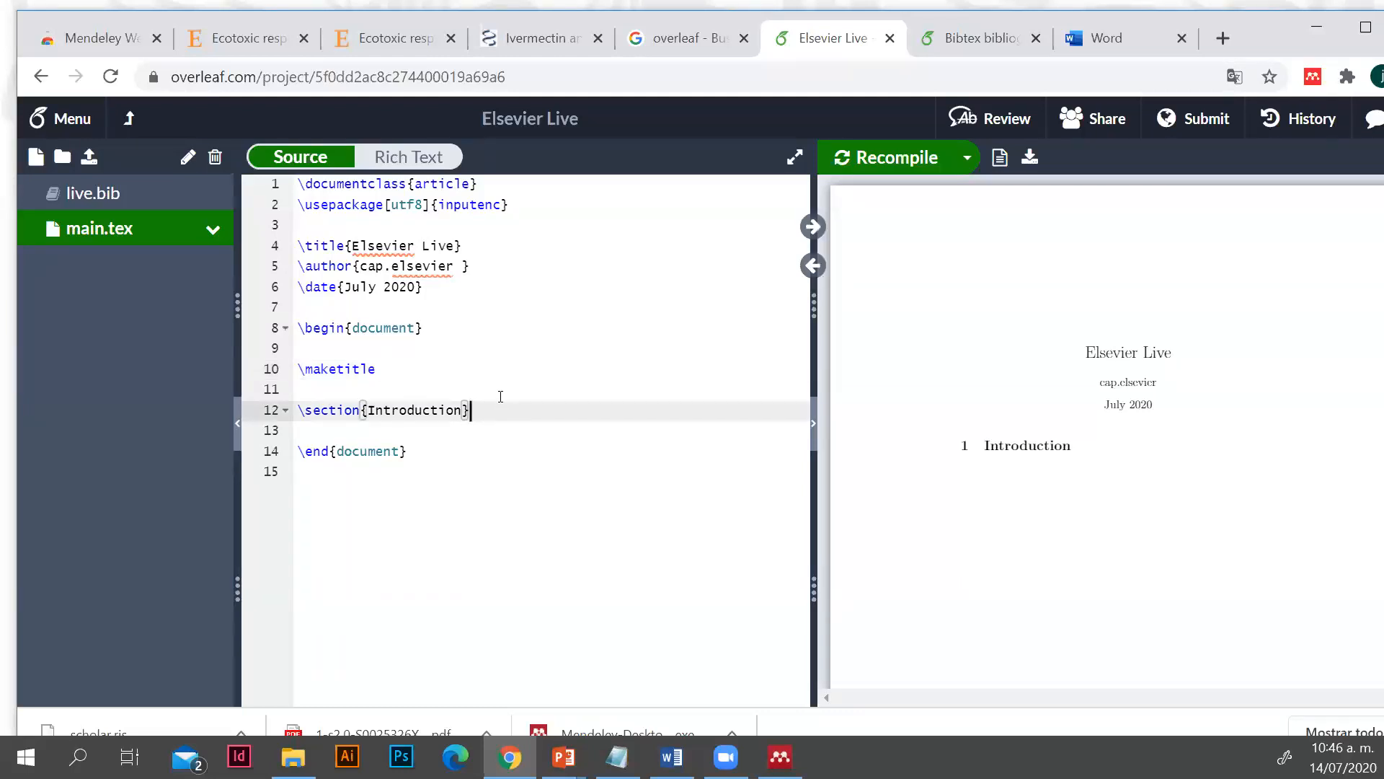
key(Return)
key(Return)
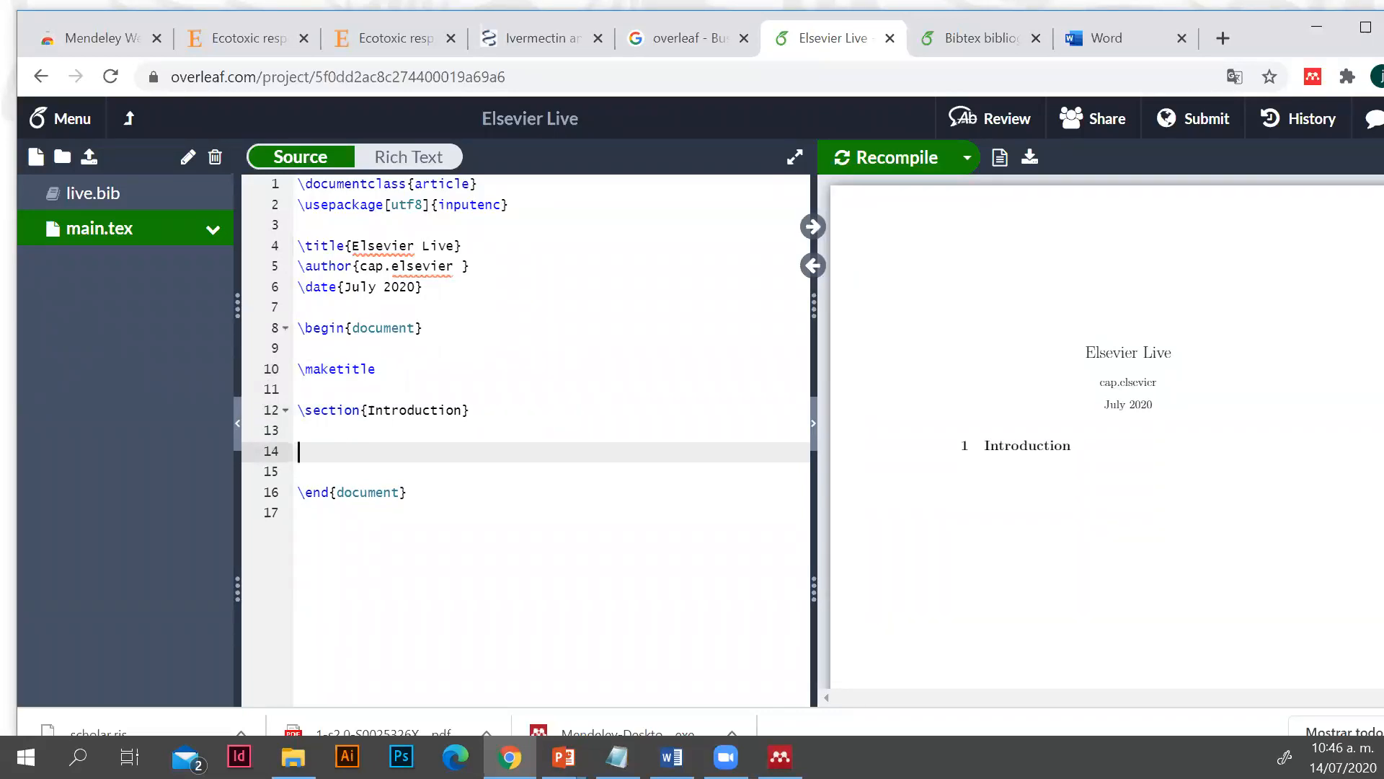
text(Añadir cita)
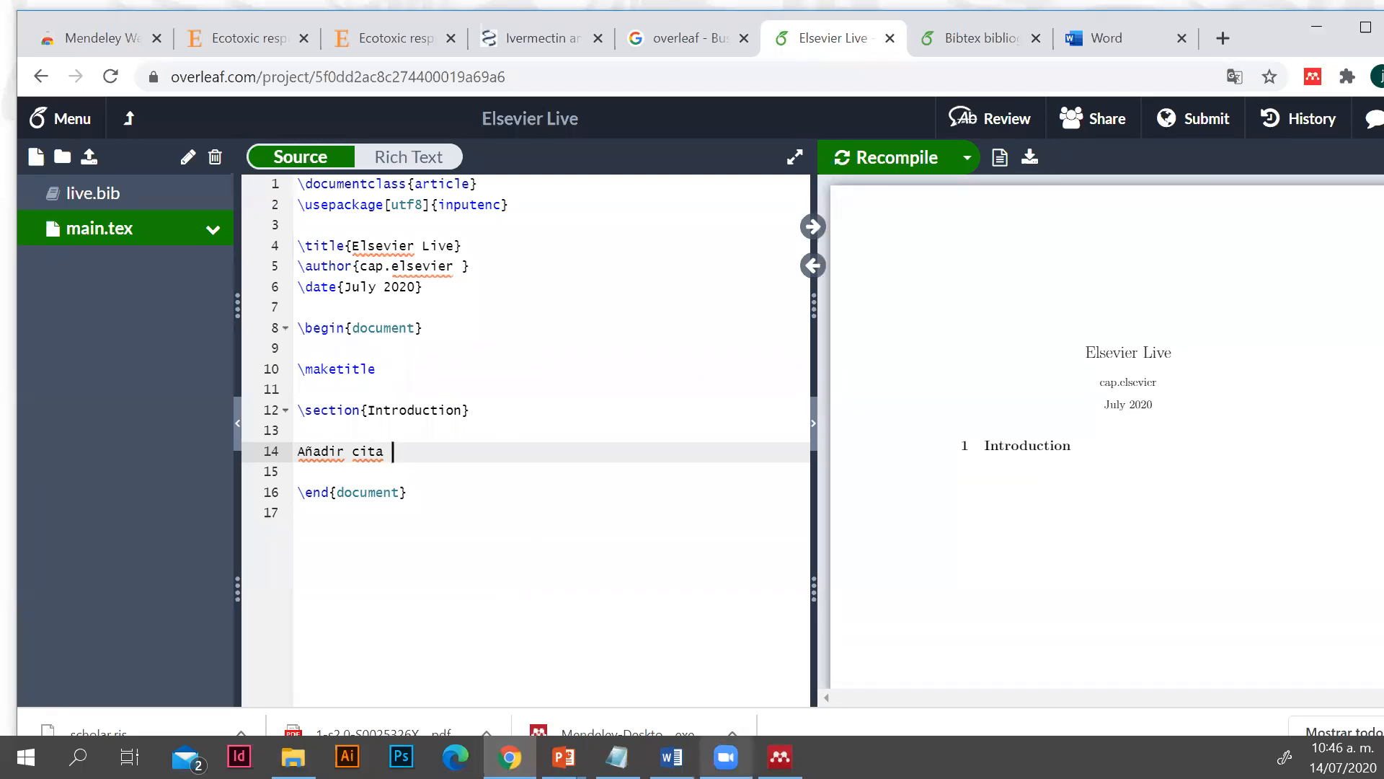
Copy the LaTeX citation command of the "Ecotoxic response of nematodes" article from Mendeley Desktop and insert it after "Añadir cita" in Overleaf
mouse_move(779, 756)
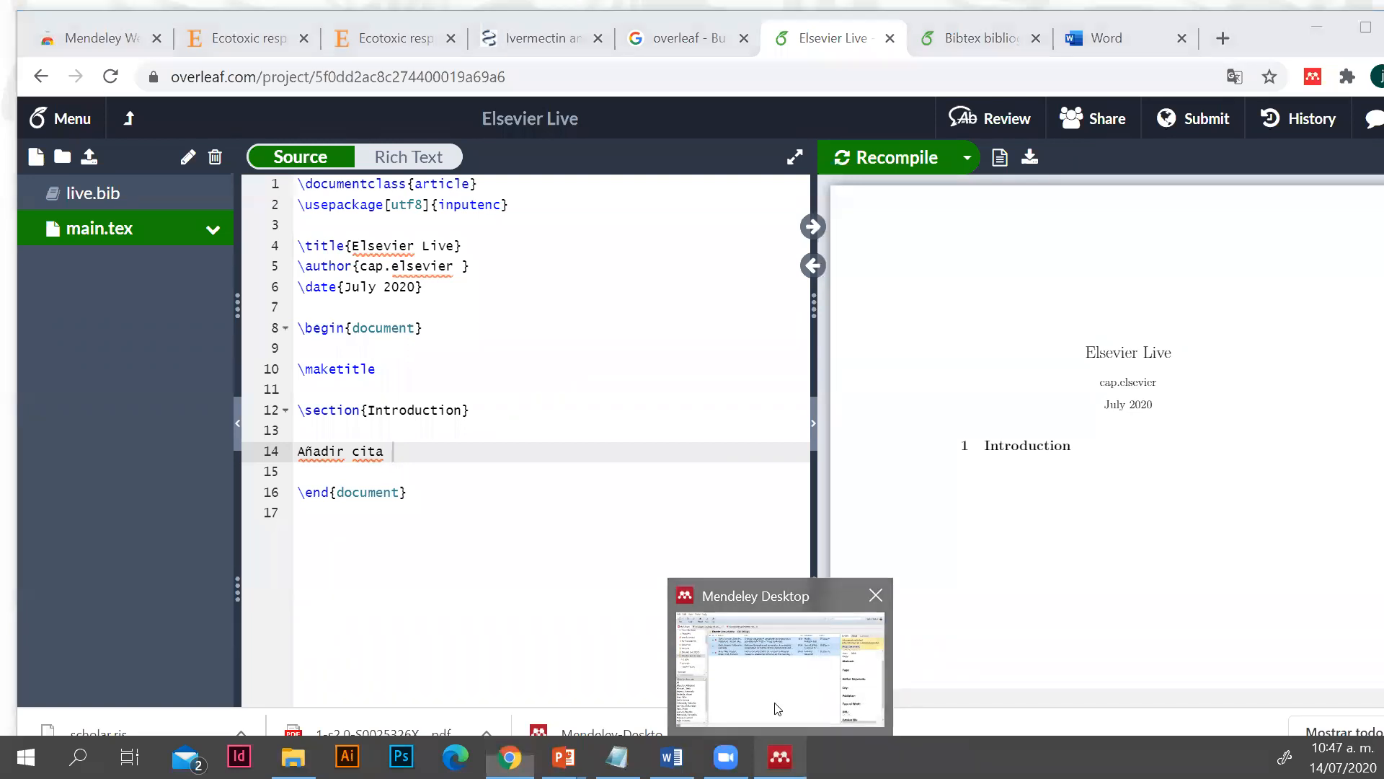
click(780, 667)
click(610, 443)
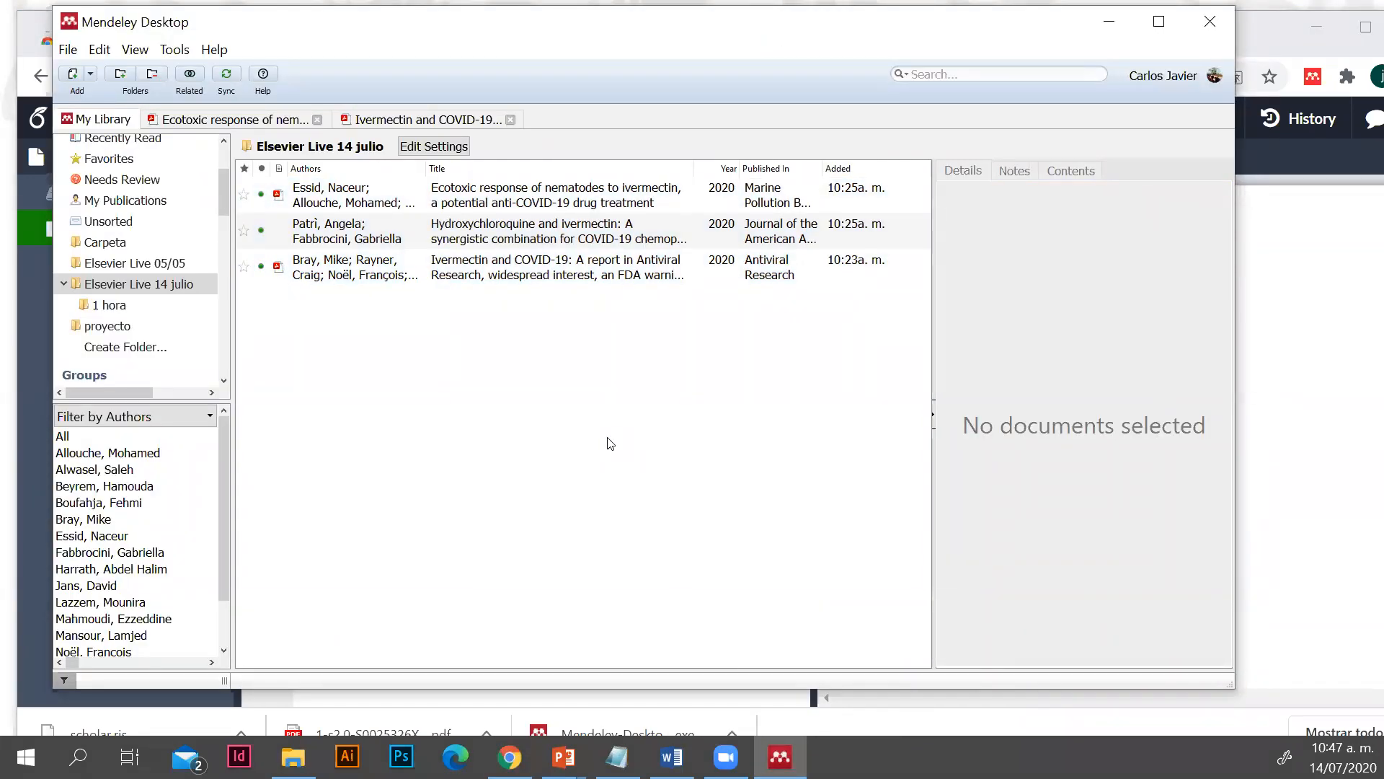
click(454, 205)
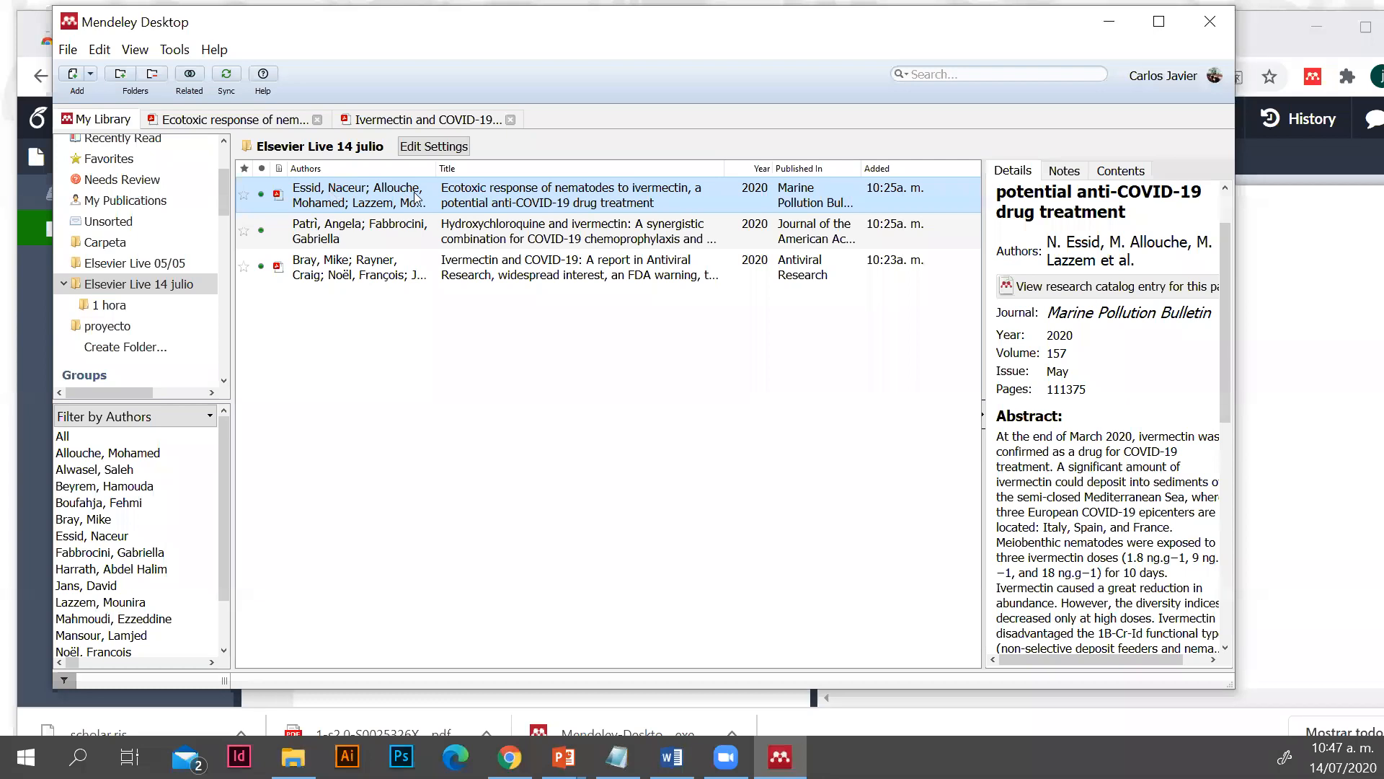
right_click(373, 195)
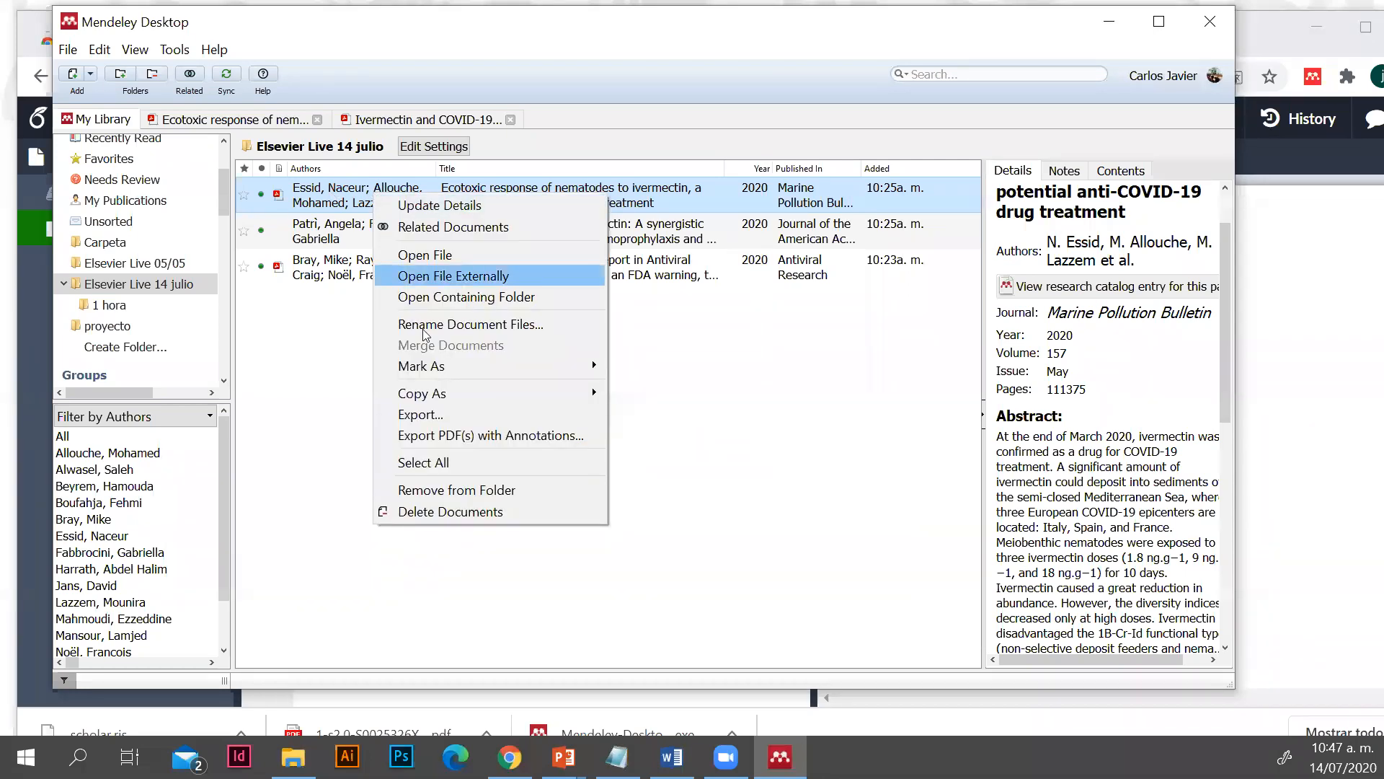
mouse_move(441, 395)
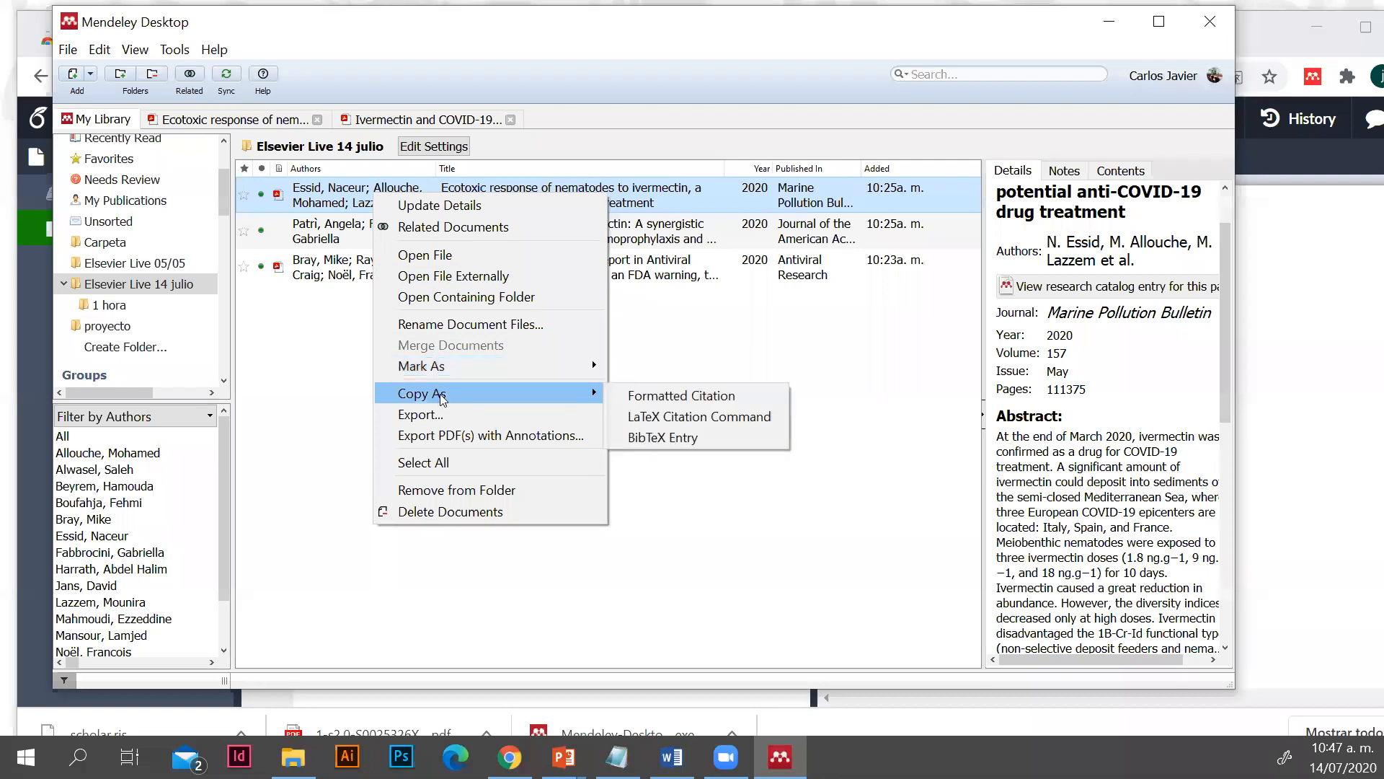
click(684, 421)
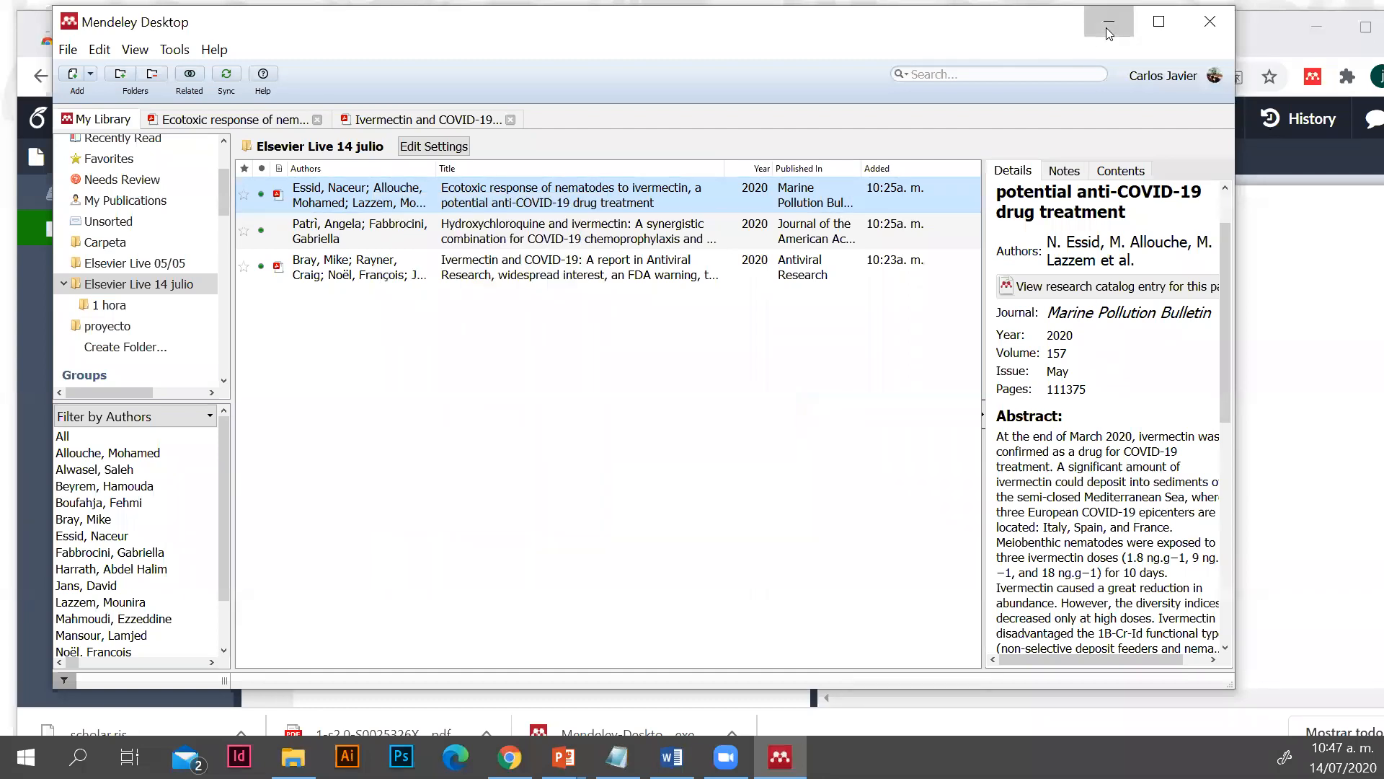
key(alt+Tab)
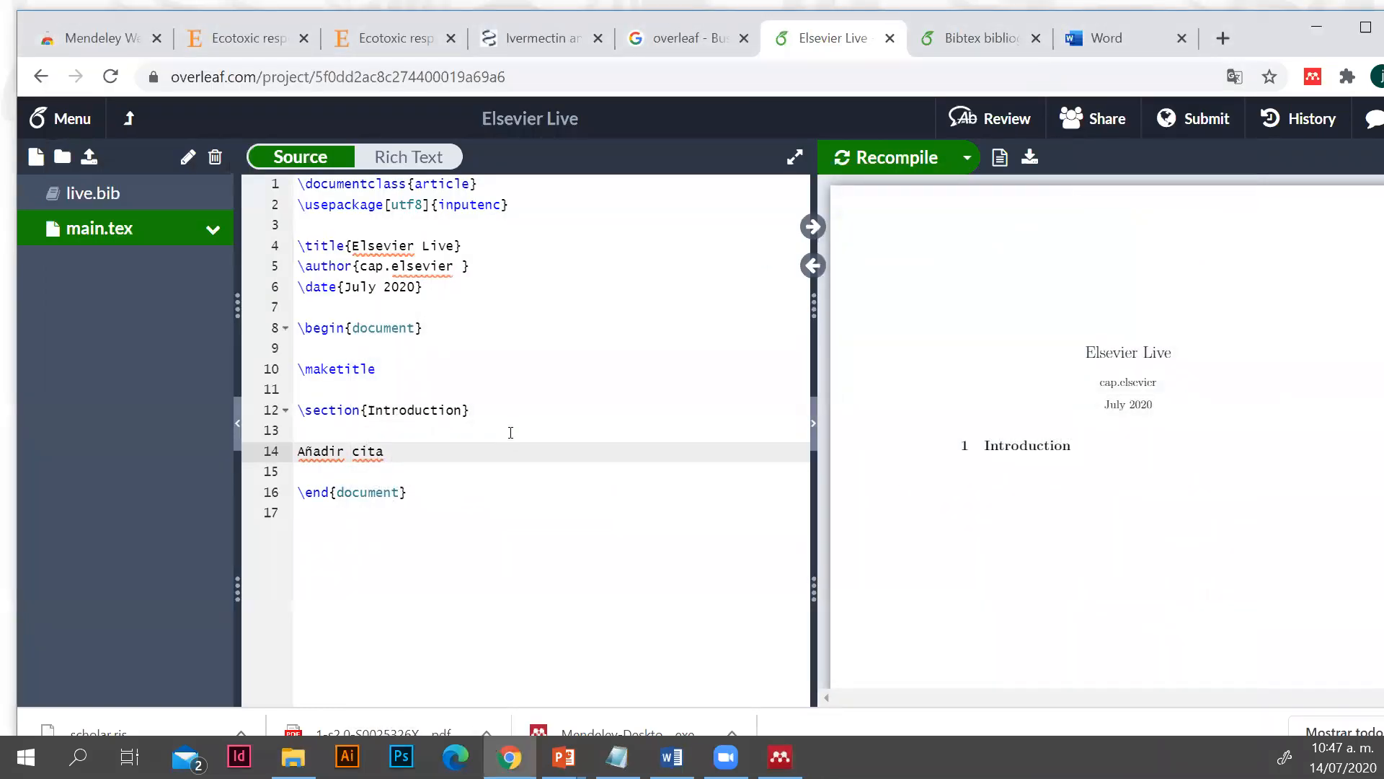
text(\cite{Essid2020})
Switch to Mendeley Desktop and check the article's Citation Key in its details, returning to Overleaf when finished
click(780, 756)
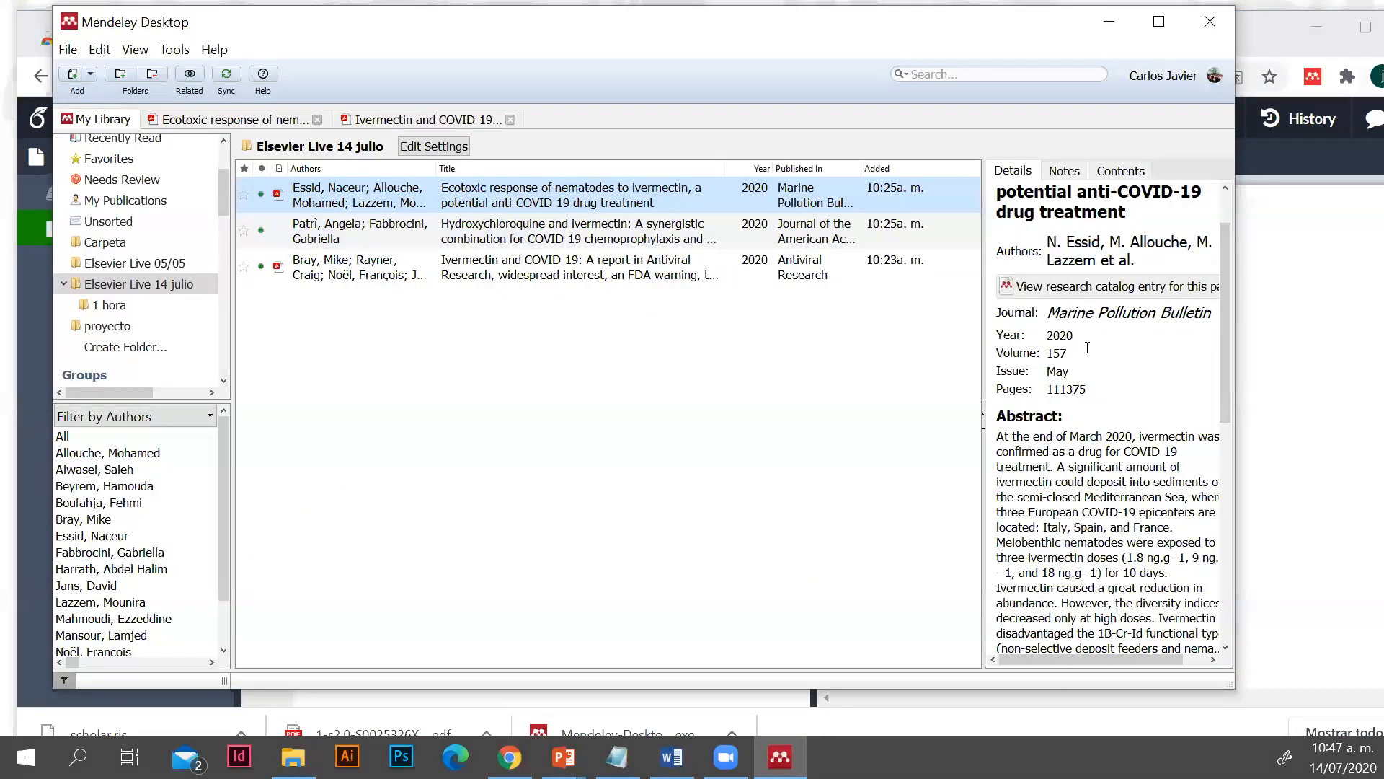
scroll(1088, 349, down, 10)
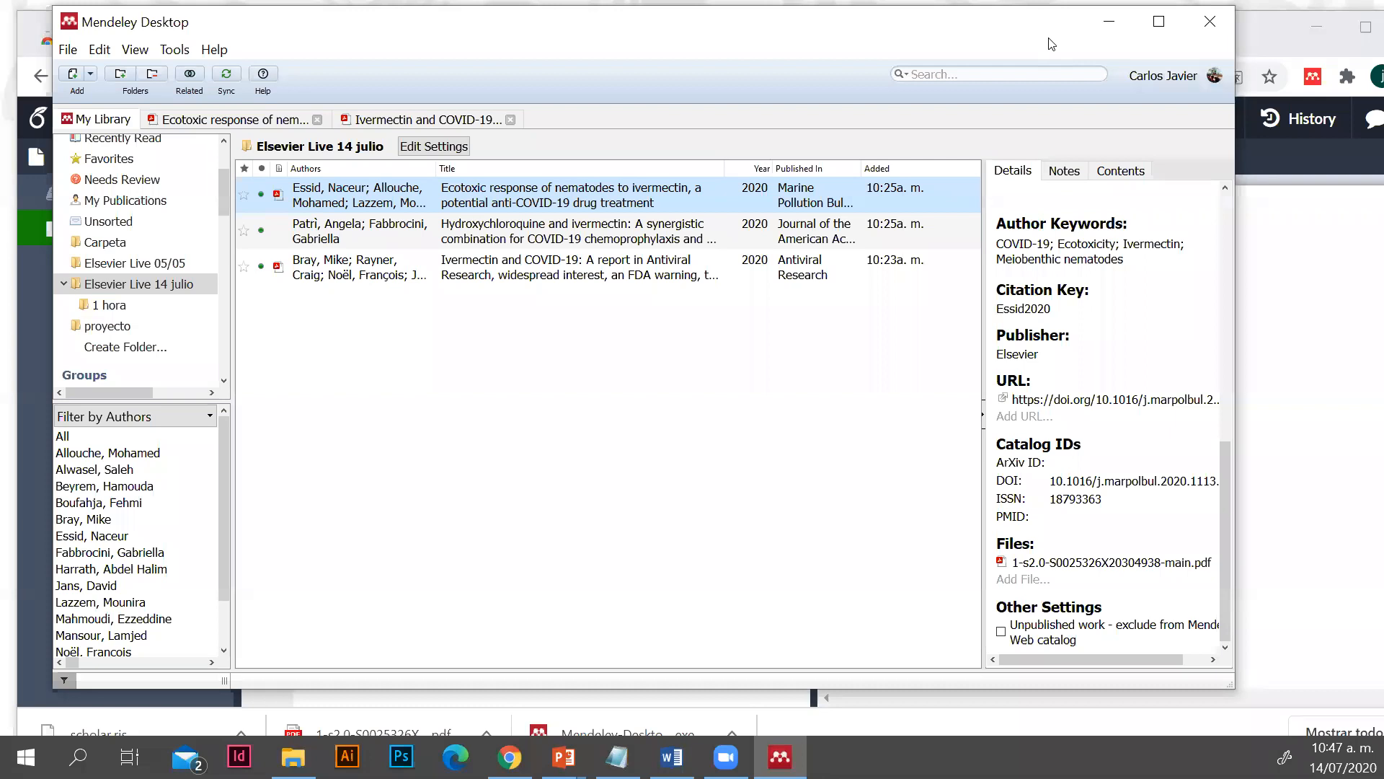
click(1107, 22)
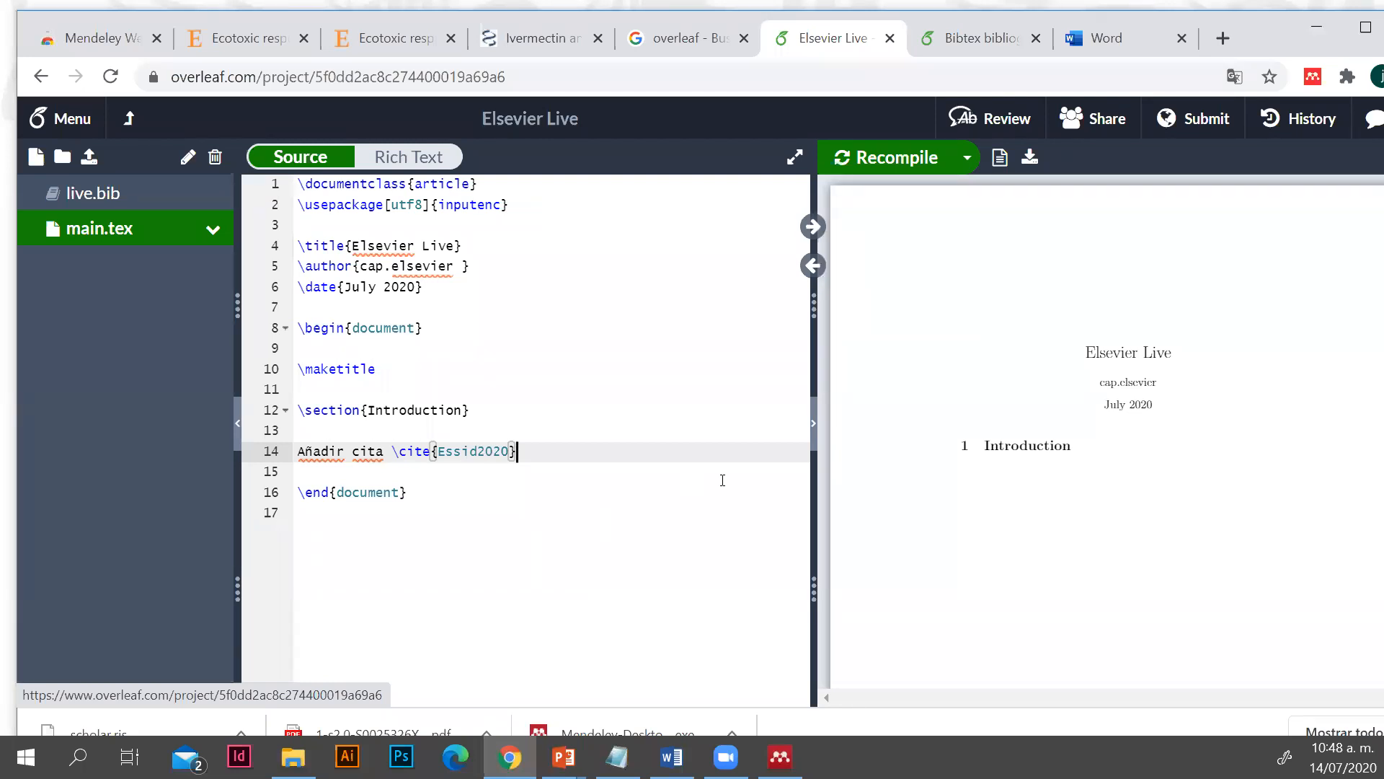
Recompile the project's PDF to check how the inserted citation renders
mouse_move(884, 189)
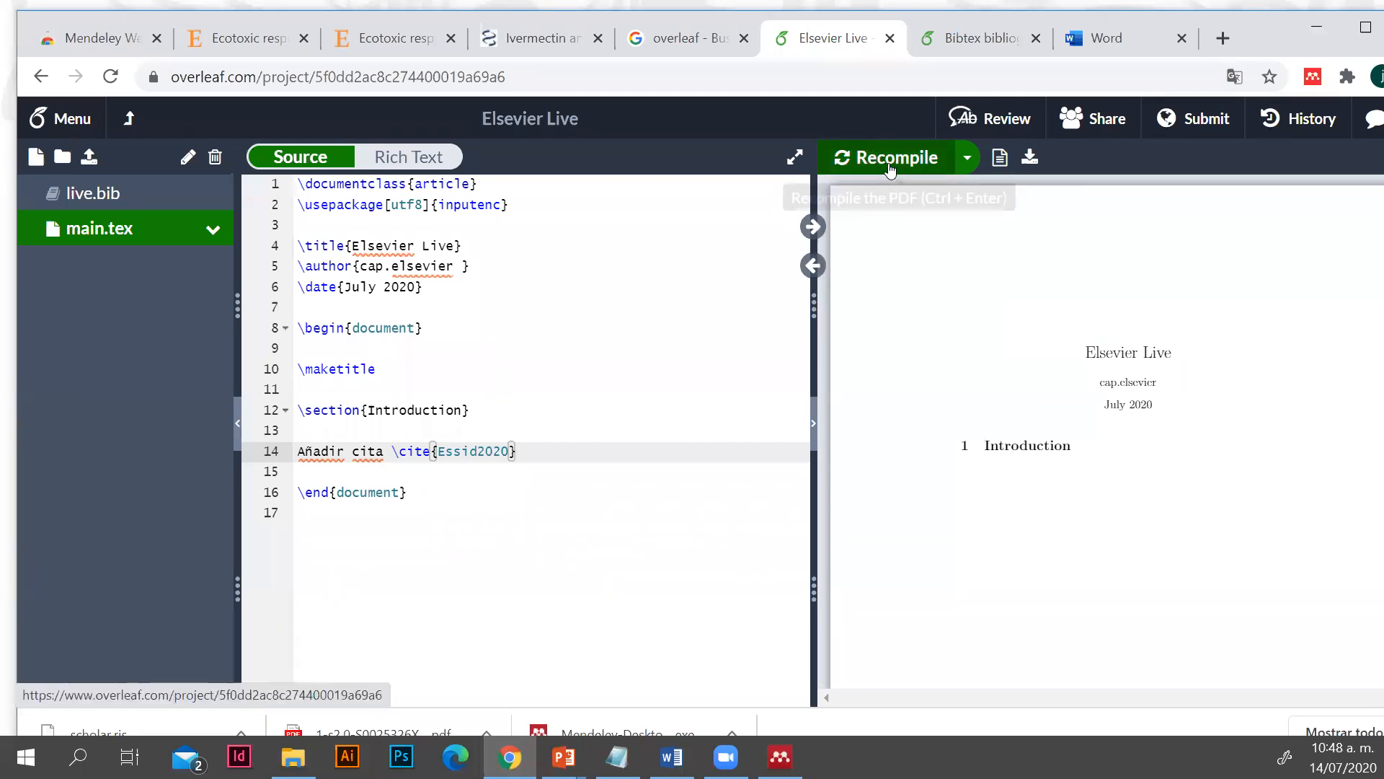
click(863, 168)
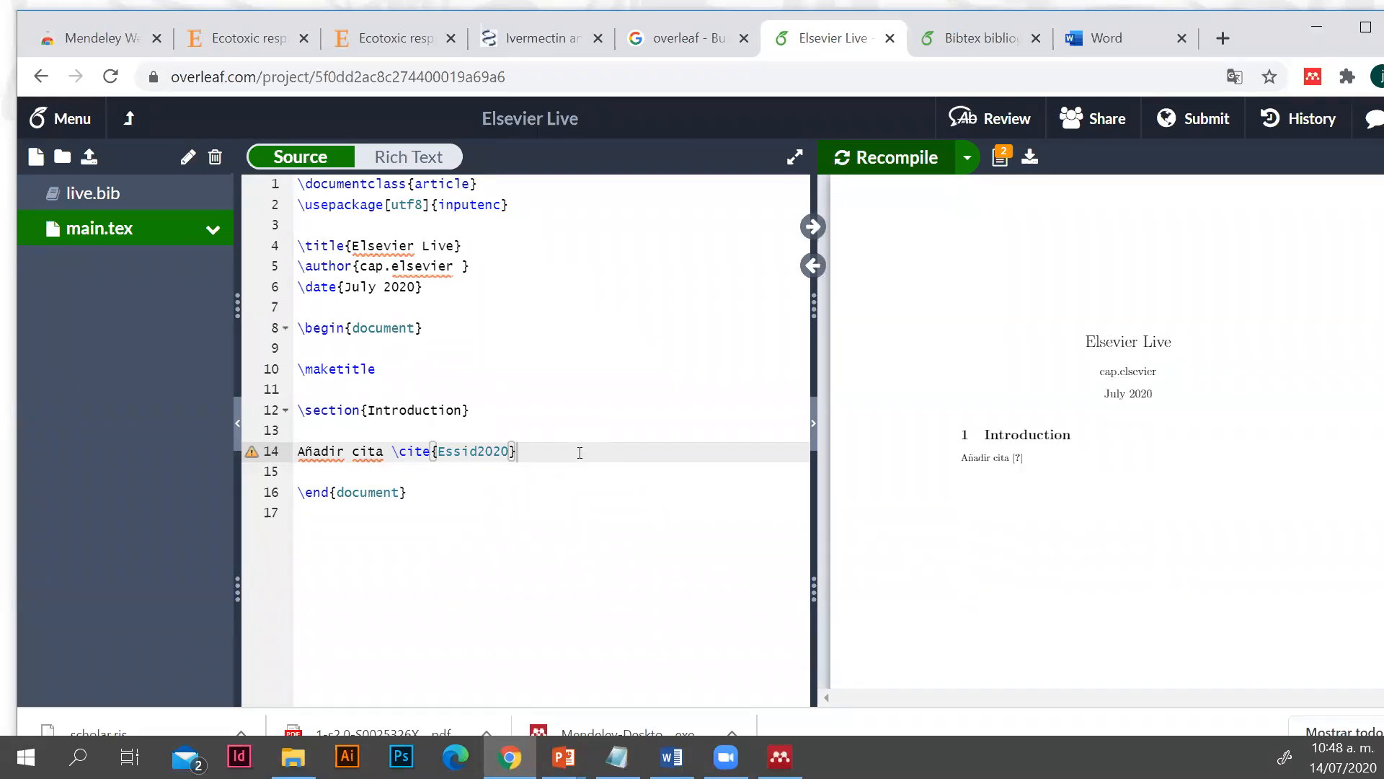
key(ctrl+s)
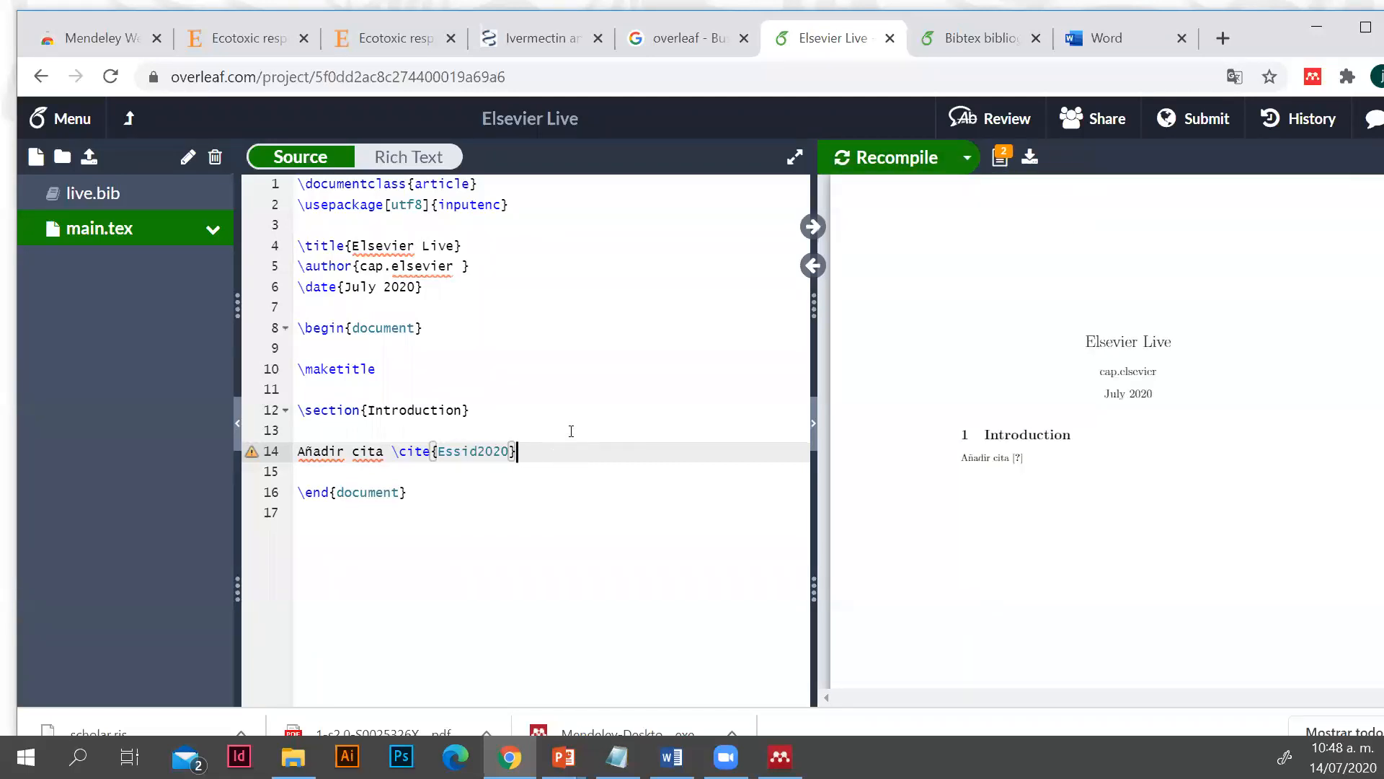
Add a \bibliographystyle{plain} command two lines below the citation in main.tex
key(Return)
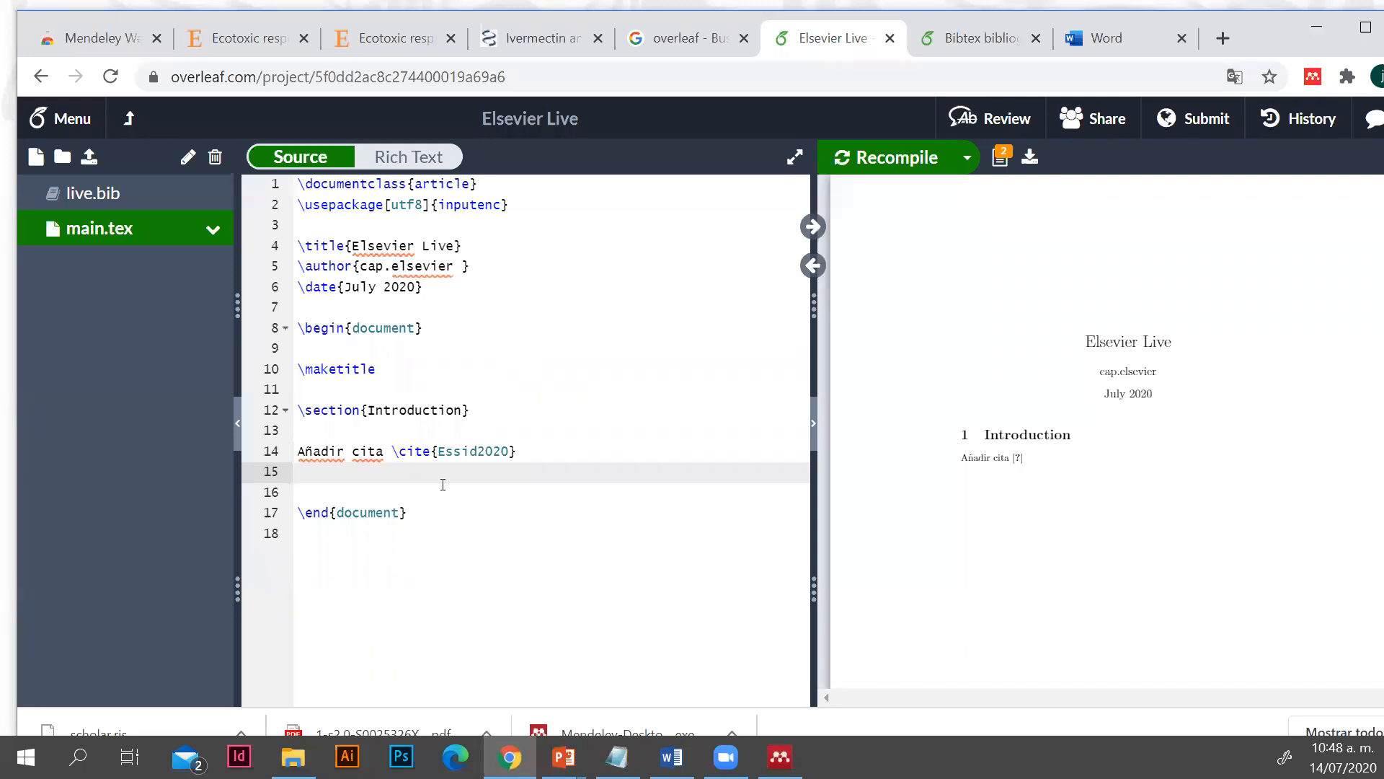
key(Return)
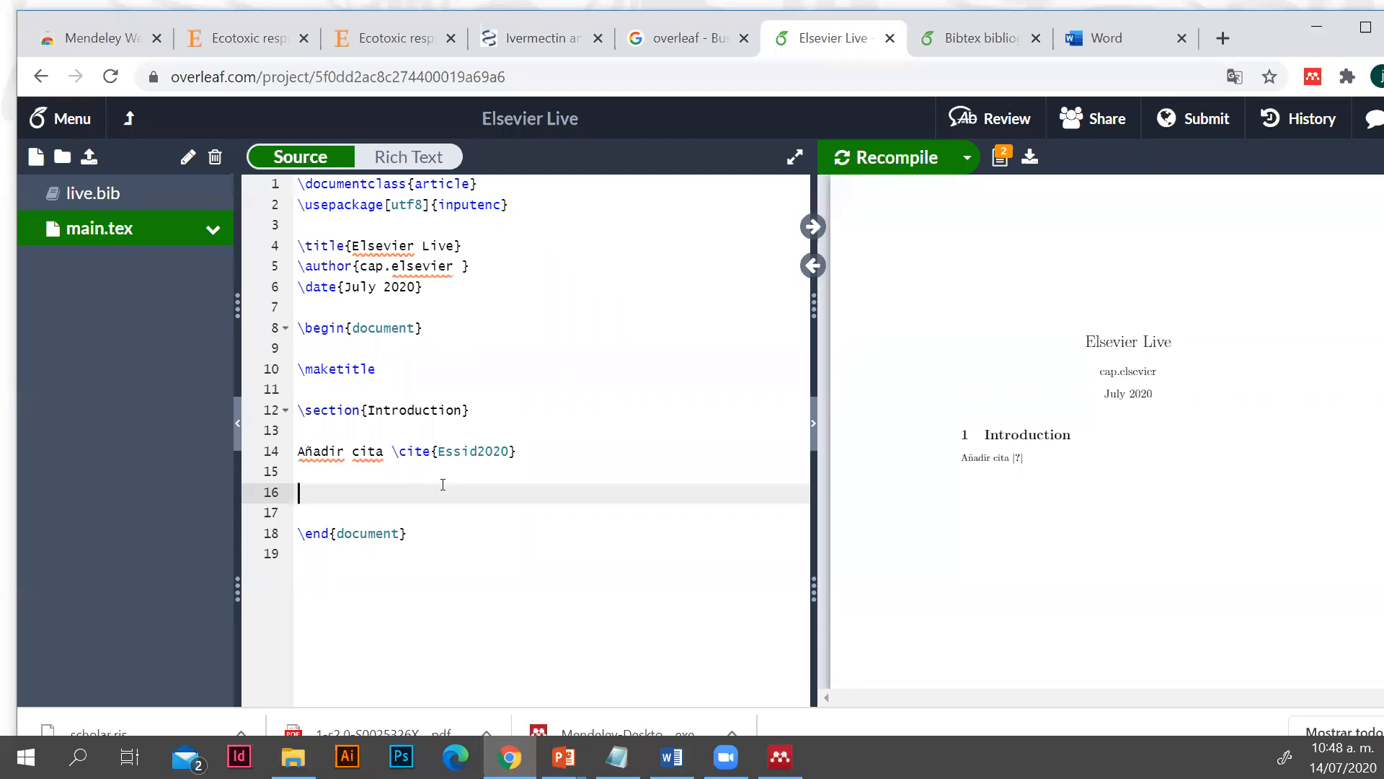
text(\)
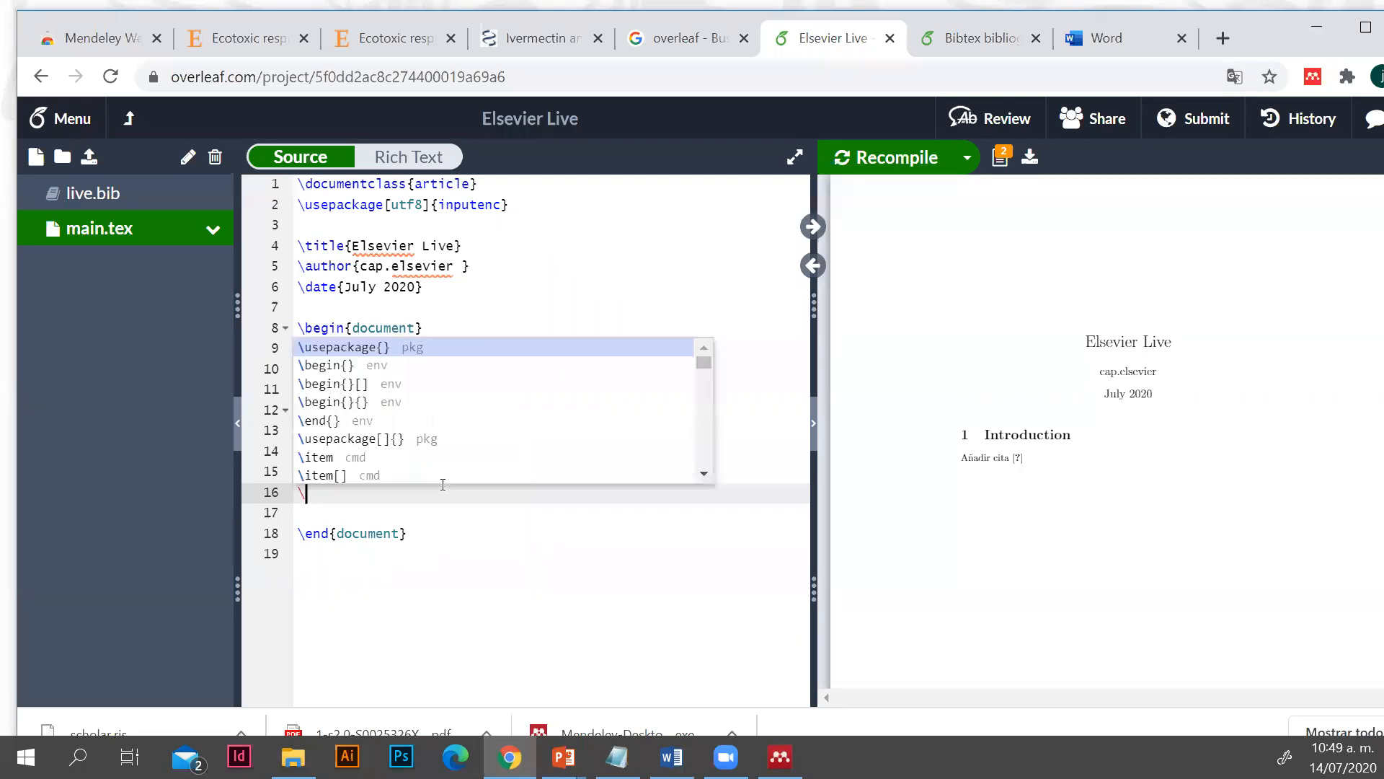
text(\)
key(BackSpace)
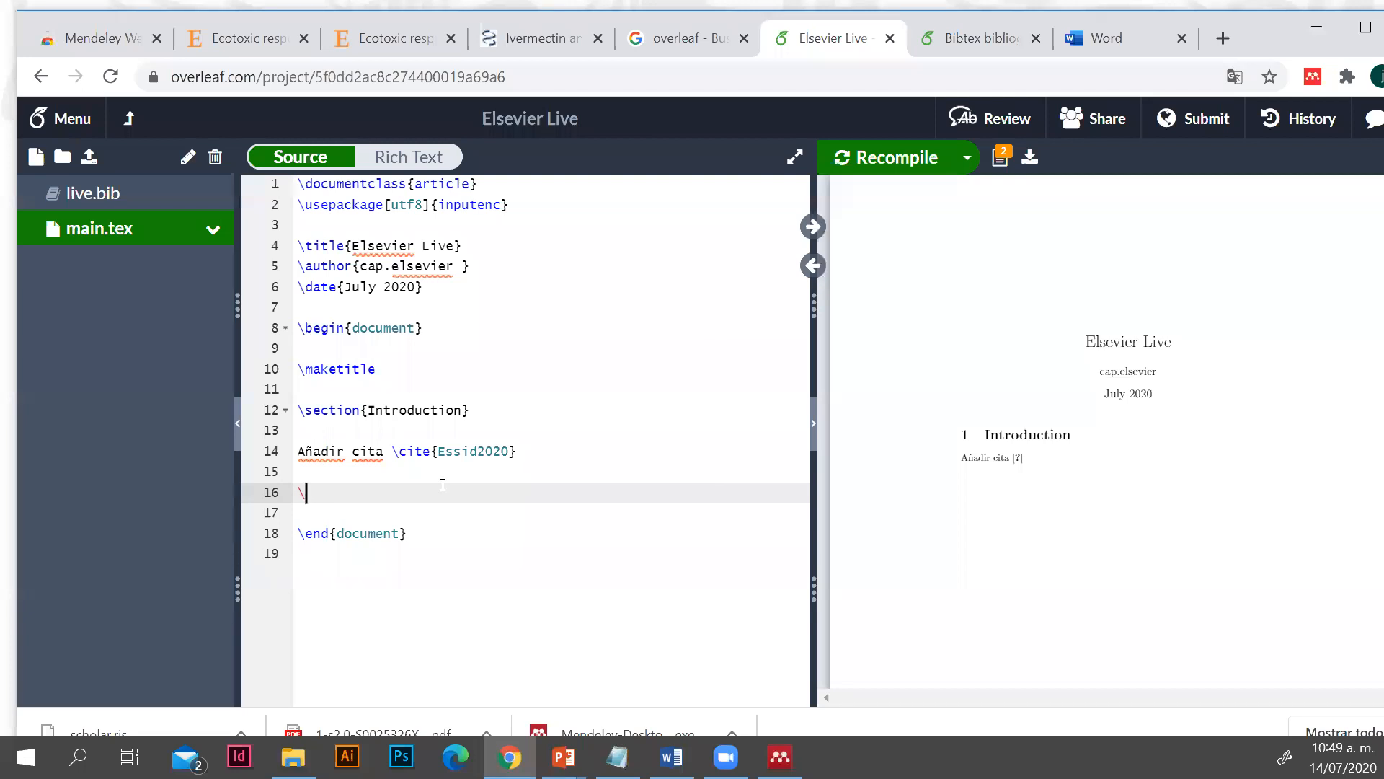
text(bi)
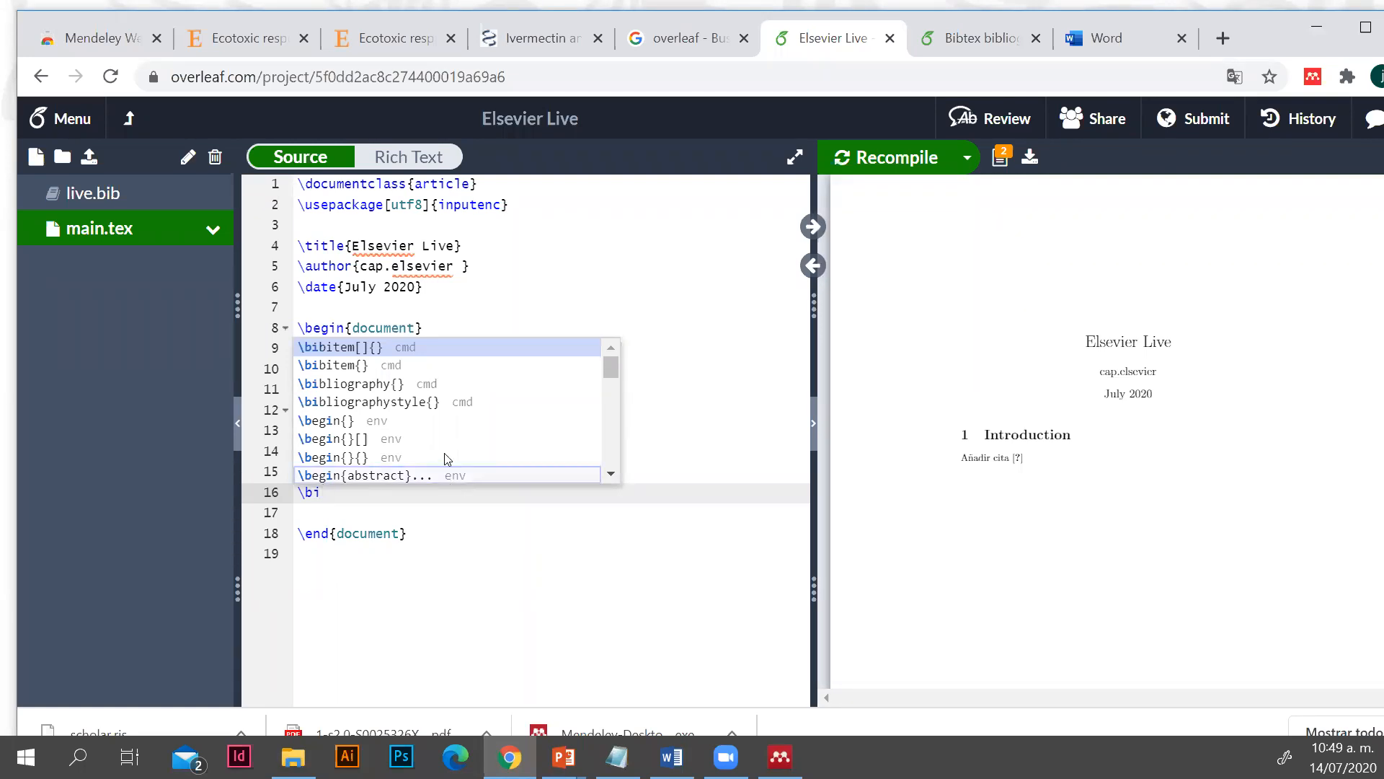
click(369, 402)
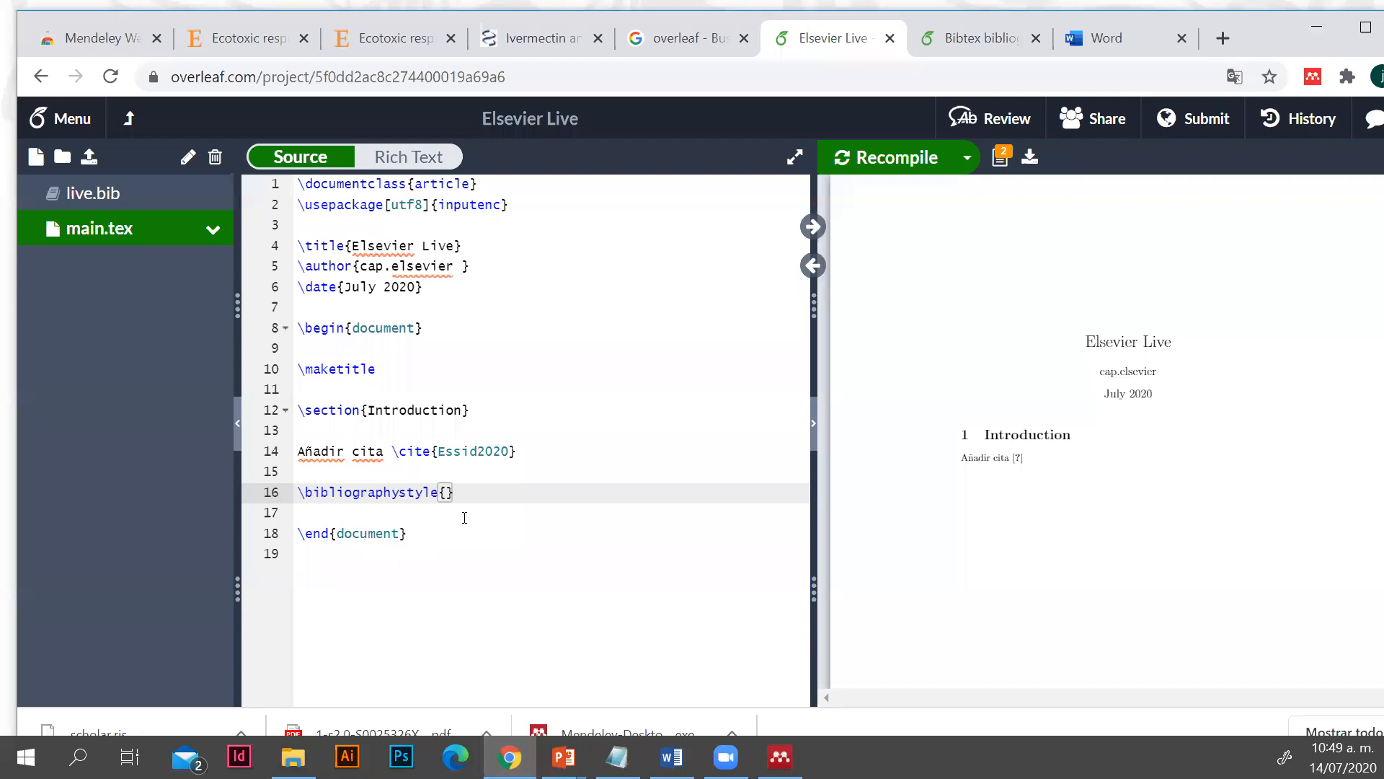
text(plain)
click(537, 494)
Add a \bibliography{live.bib} command below the bibliography style and recompile the PDF
key(Return)
key(Return)
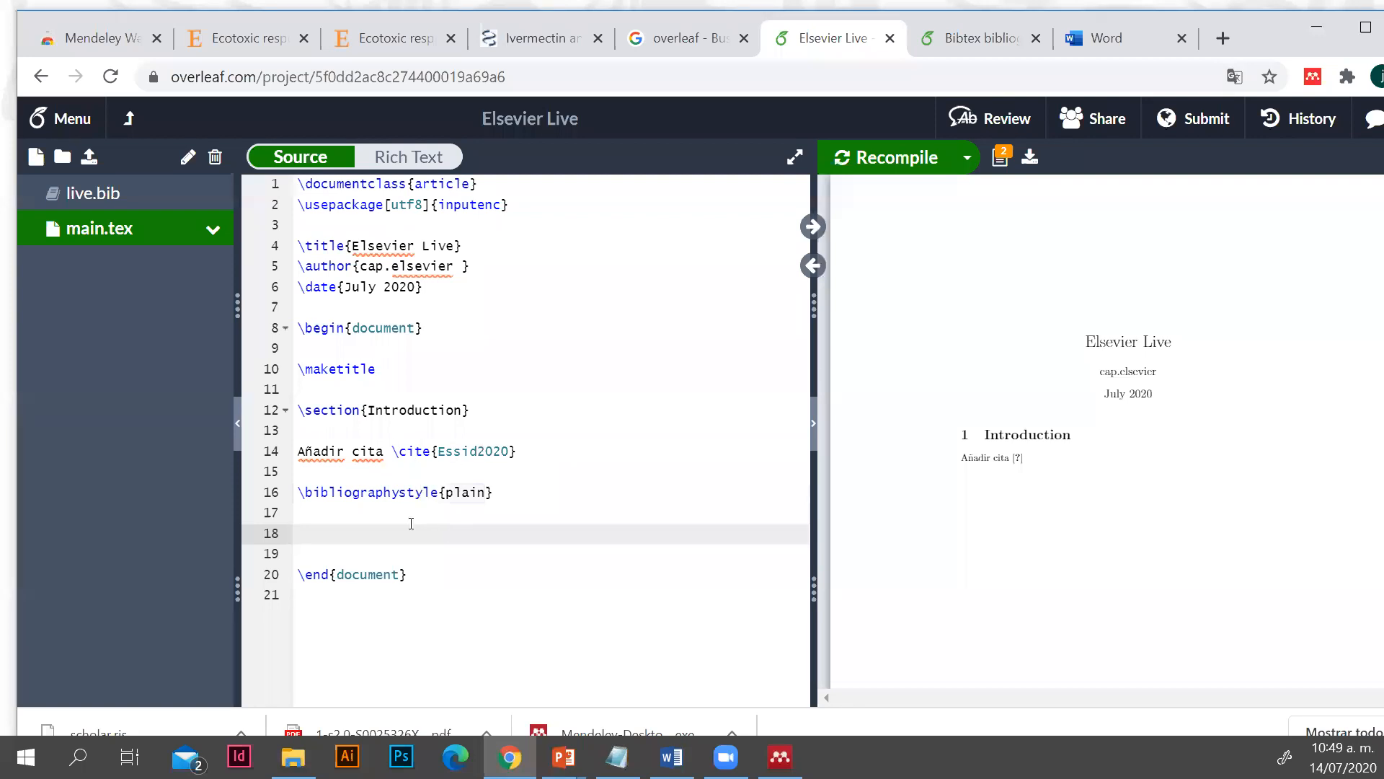
text()
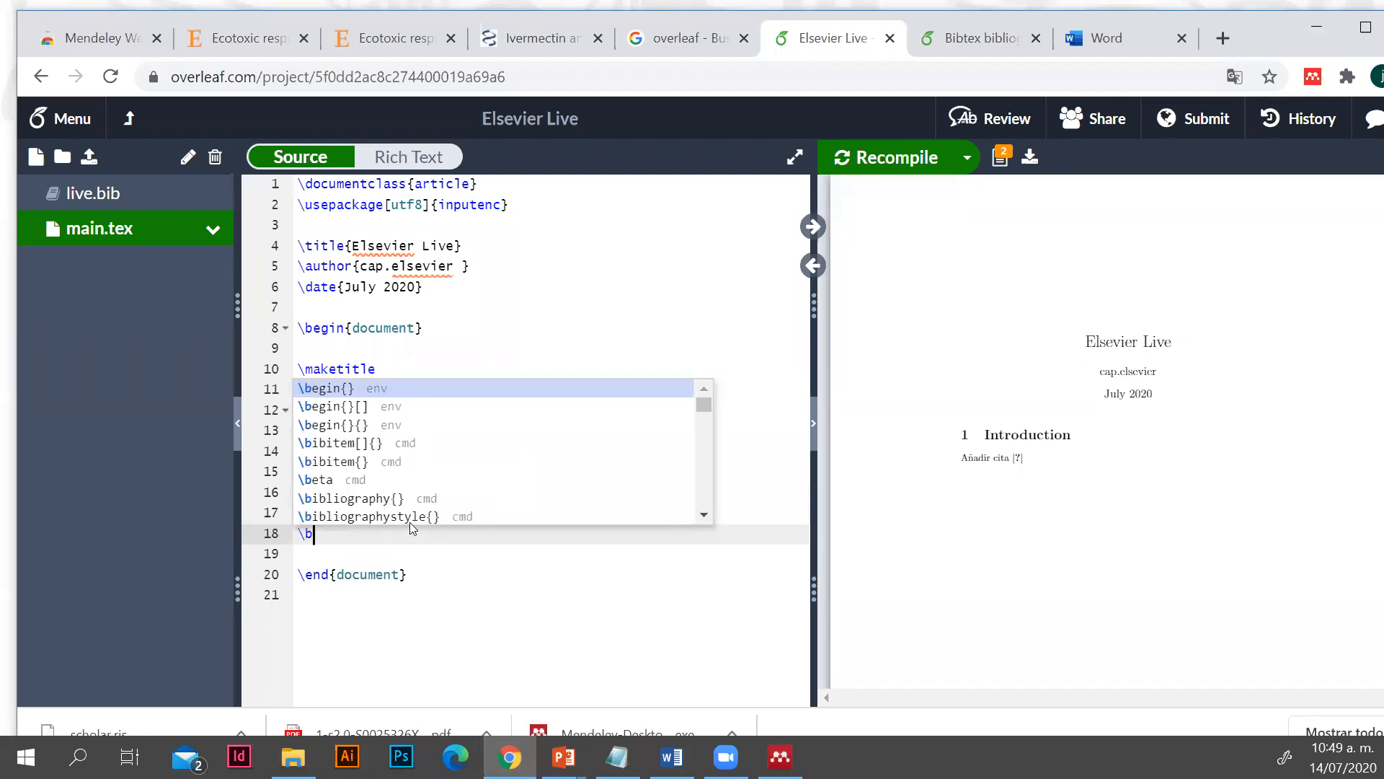
text(ib)
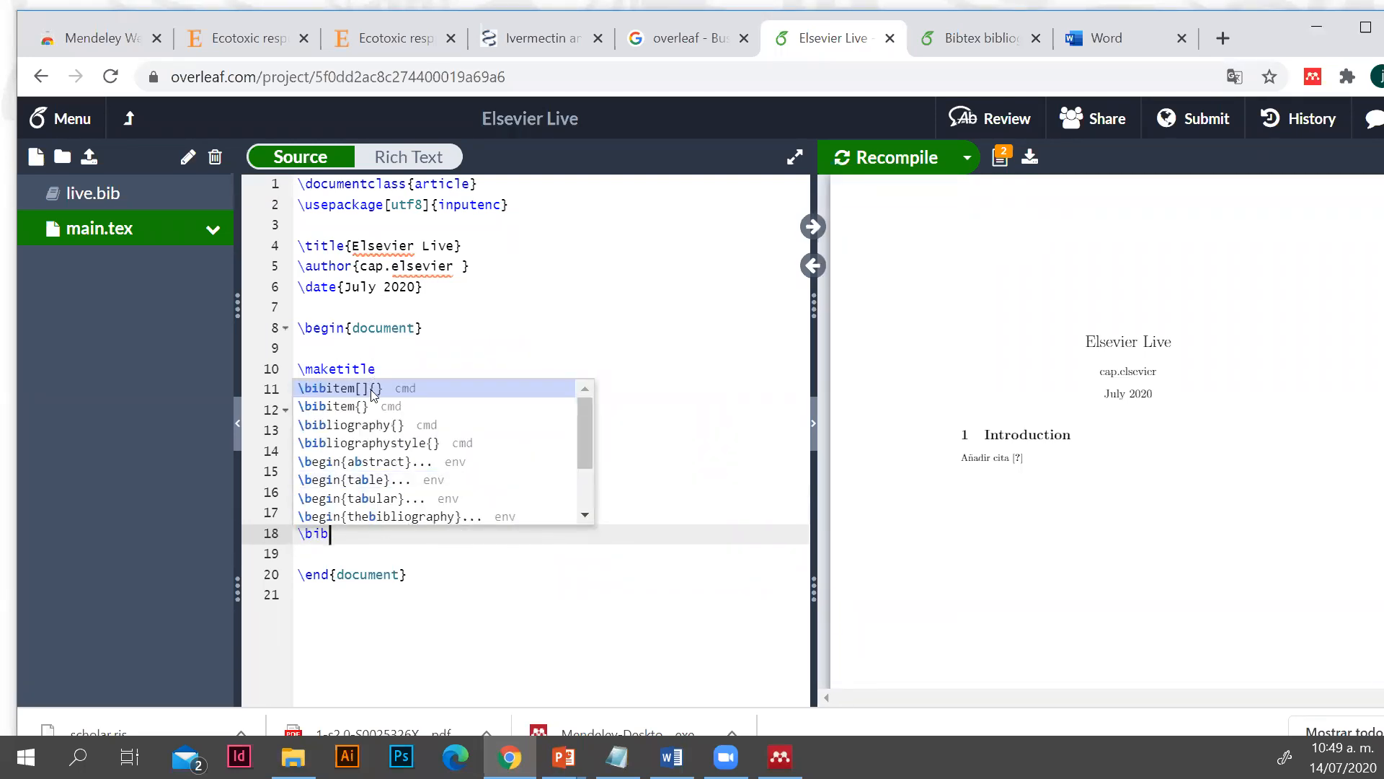
click(371, 426)
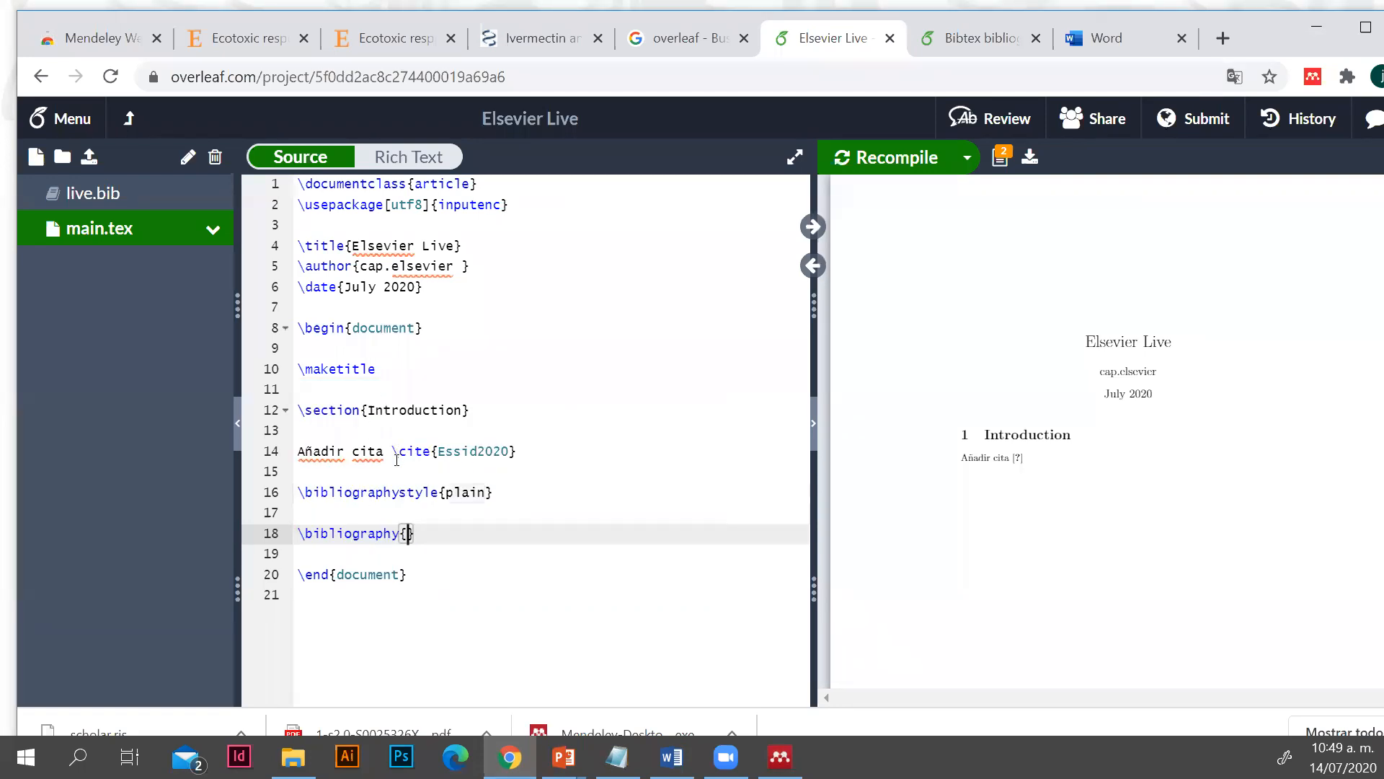
text(live.bib)
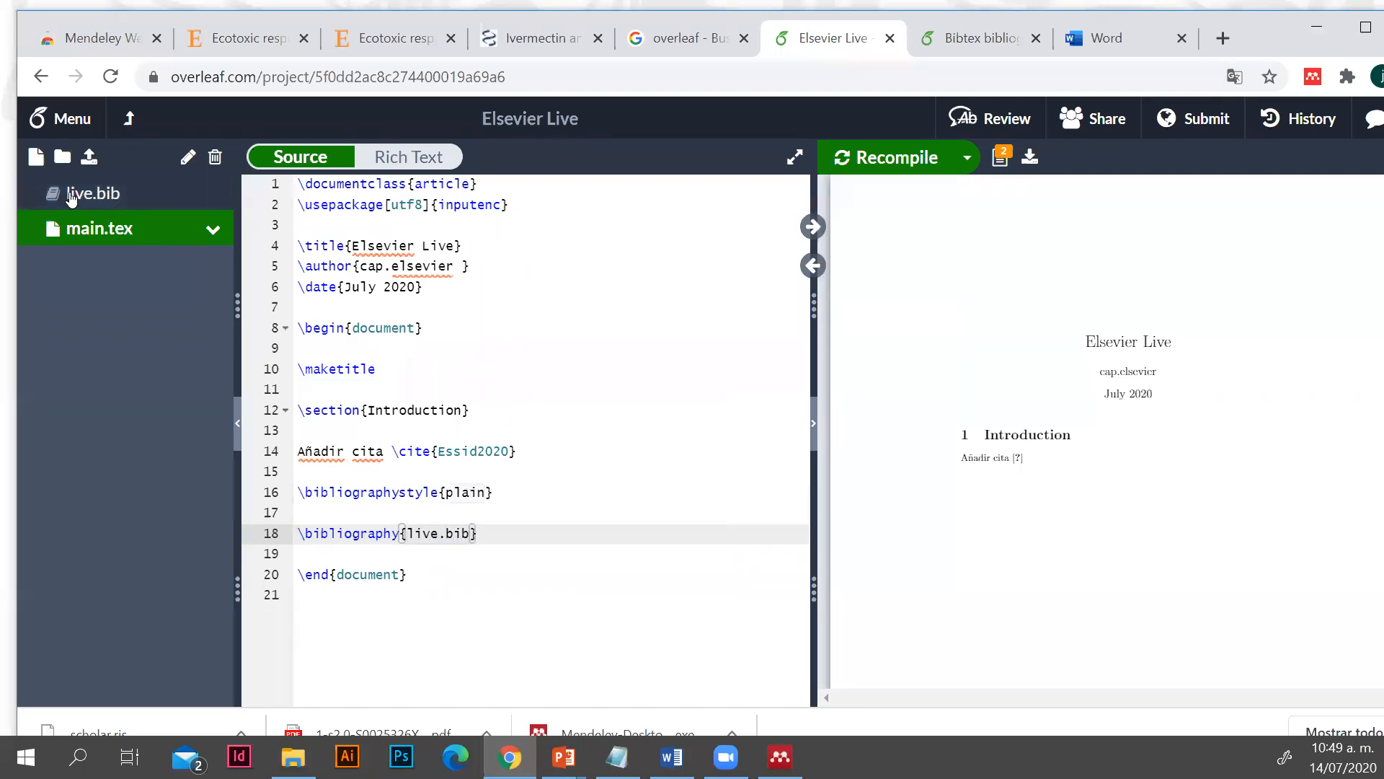
click(512, 574)
click(444, 503)
click(457, 496)
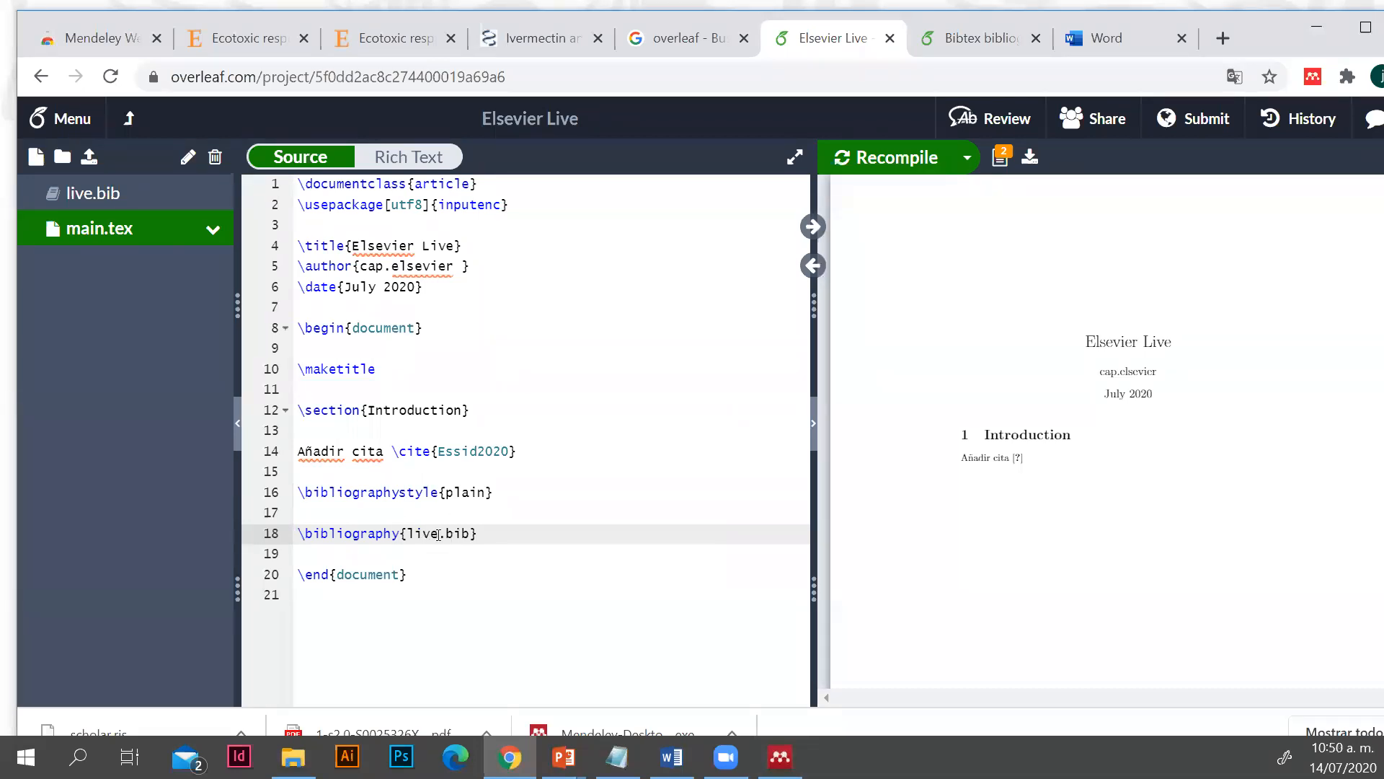
click(893, 154)
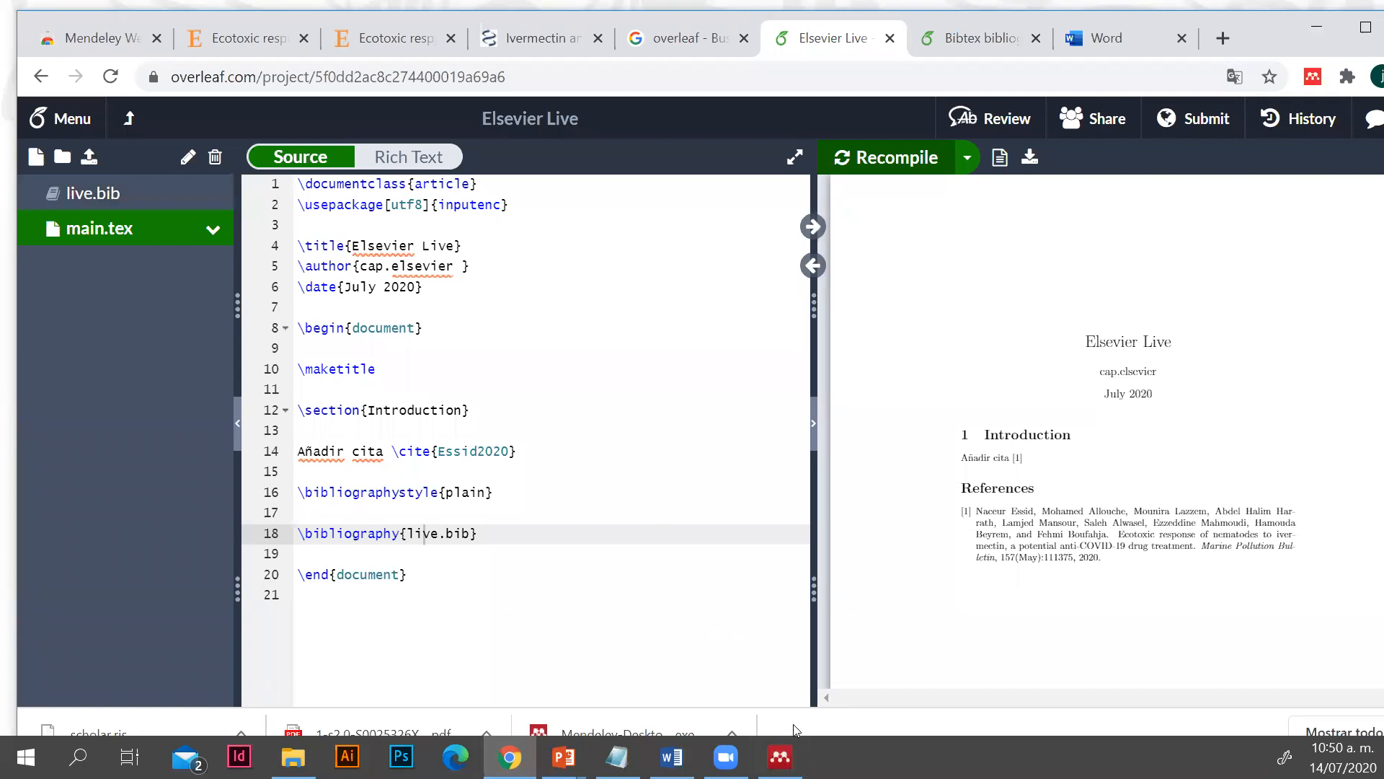
Look at the second and first articles in Mendeley Desktop and return to the end of the citation line in Overleaf
mouse_move(780, 757)
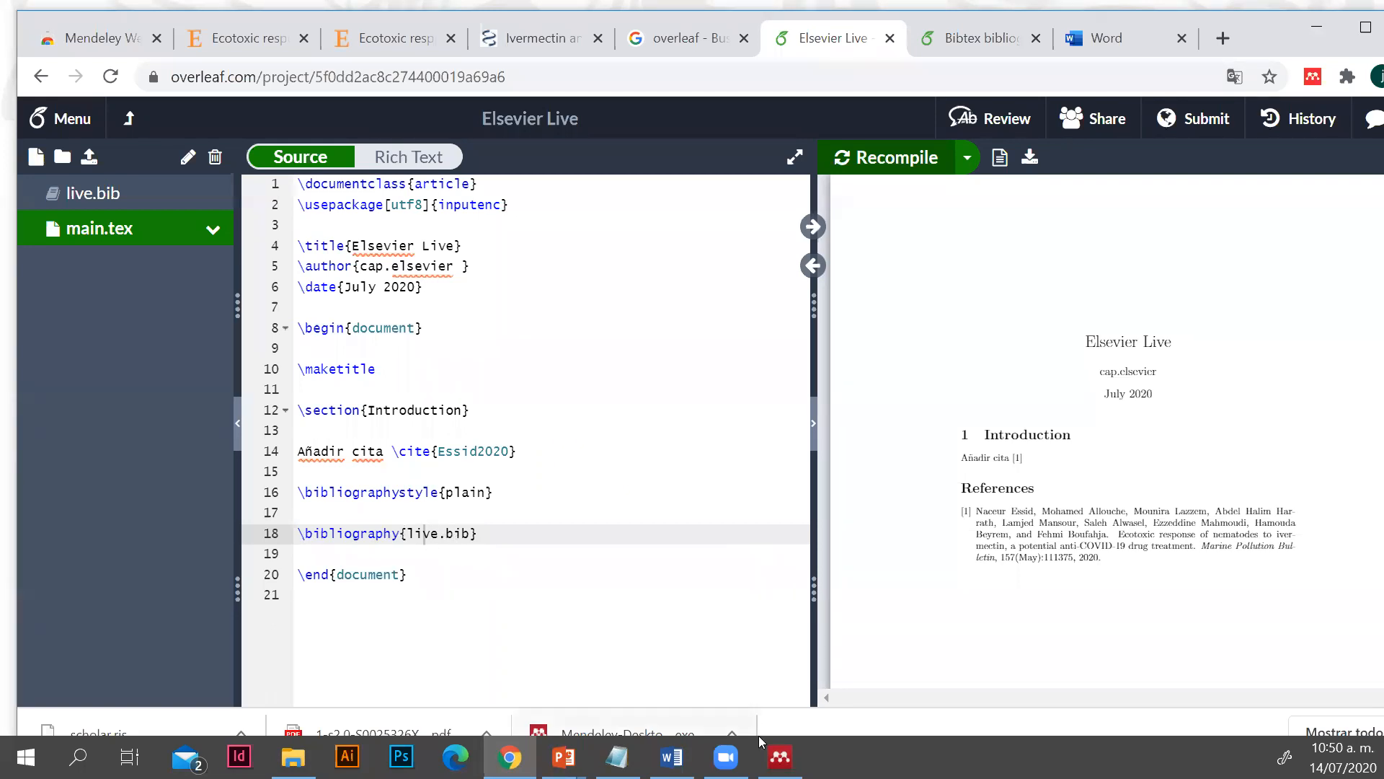
click(779, 756)
click(382, 244)
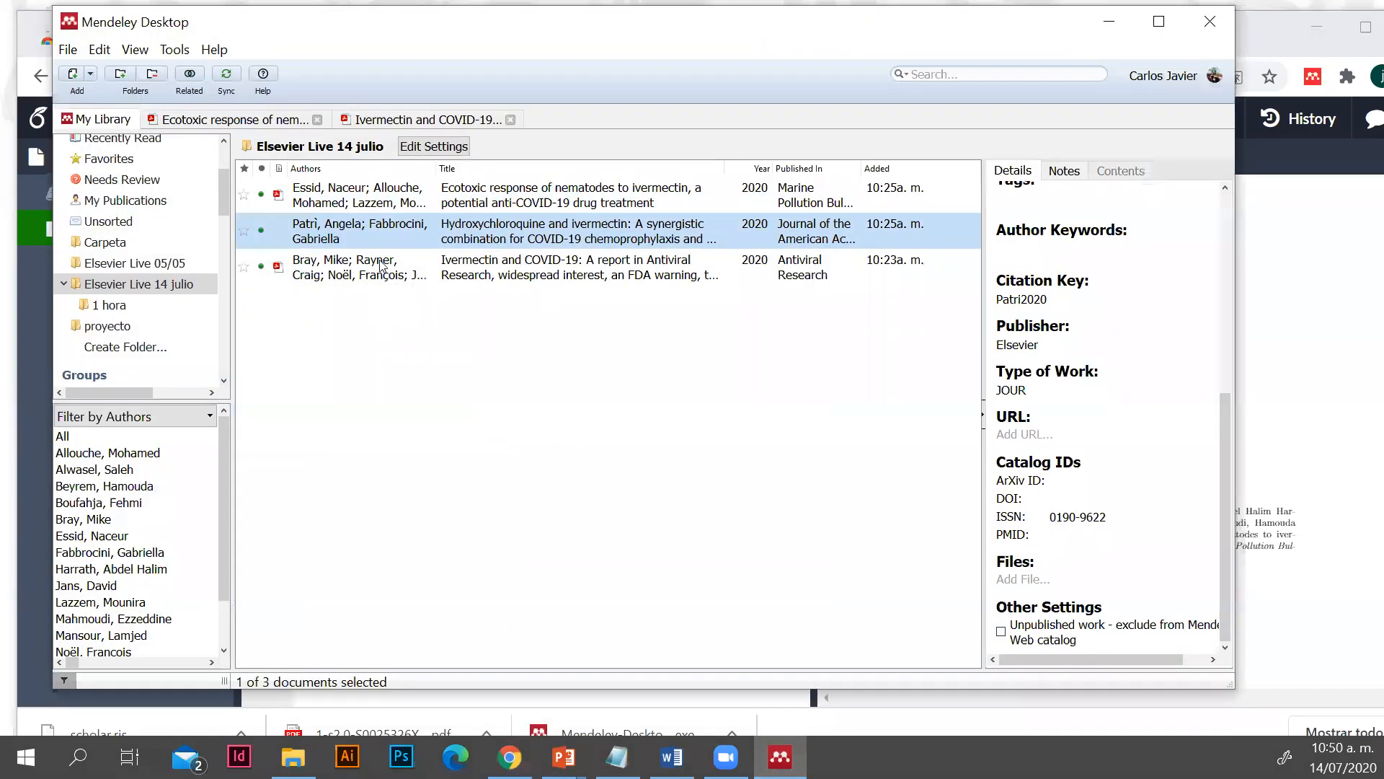
click(393, 200)
click(1111, 27)
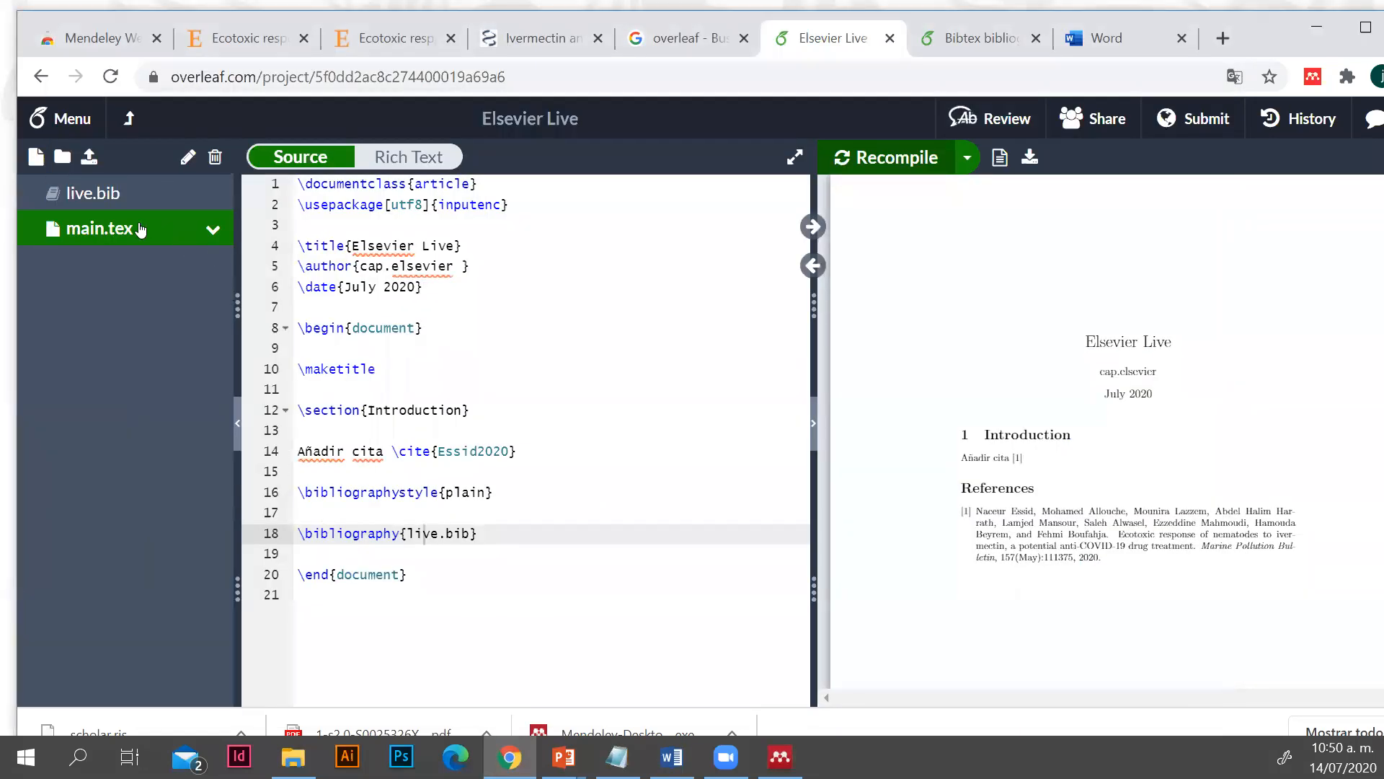
click(546, 447)
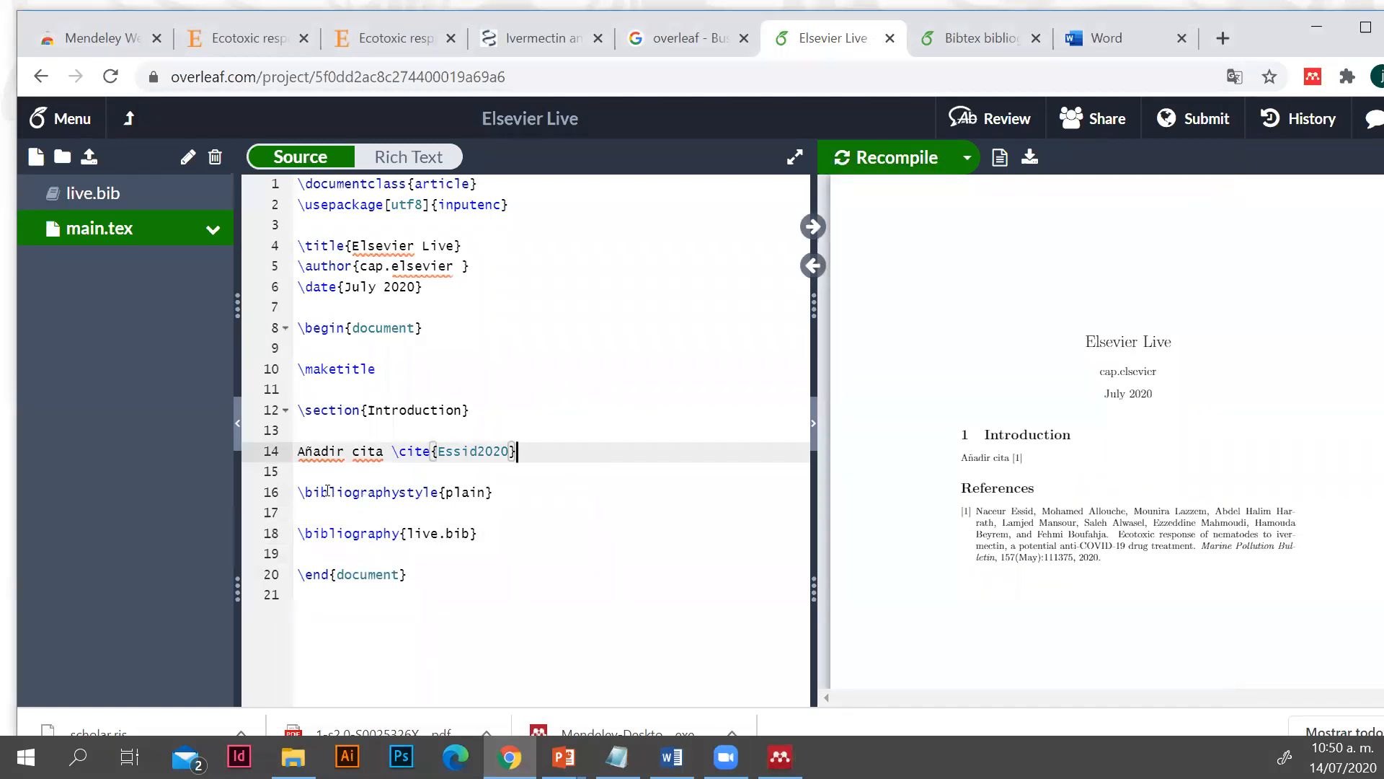
Highlight the two bibliography commands in main.tex, and continue the citation line after \cite{Essid2020} with the text "sigo escribiendo"
drag(298, 492, 480, 537)
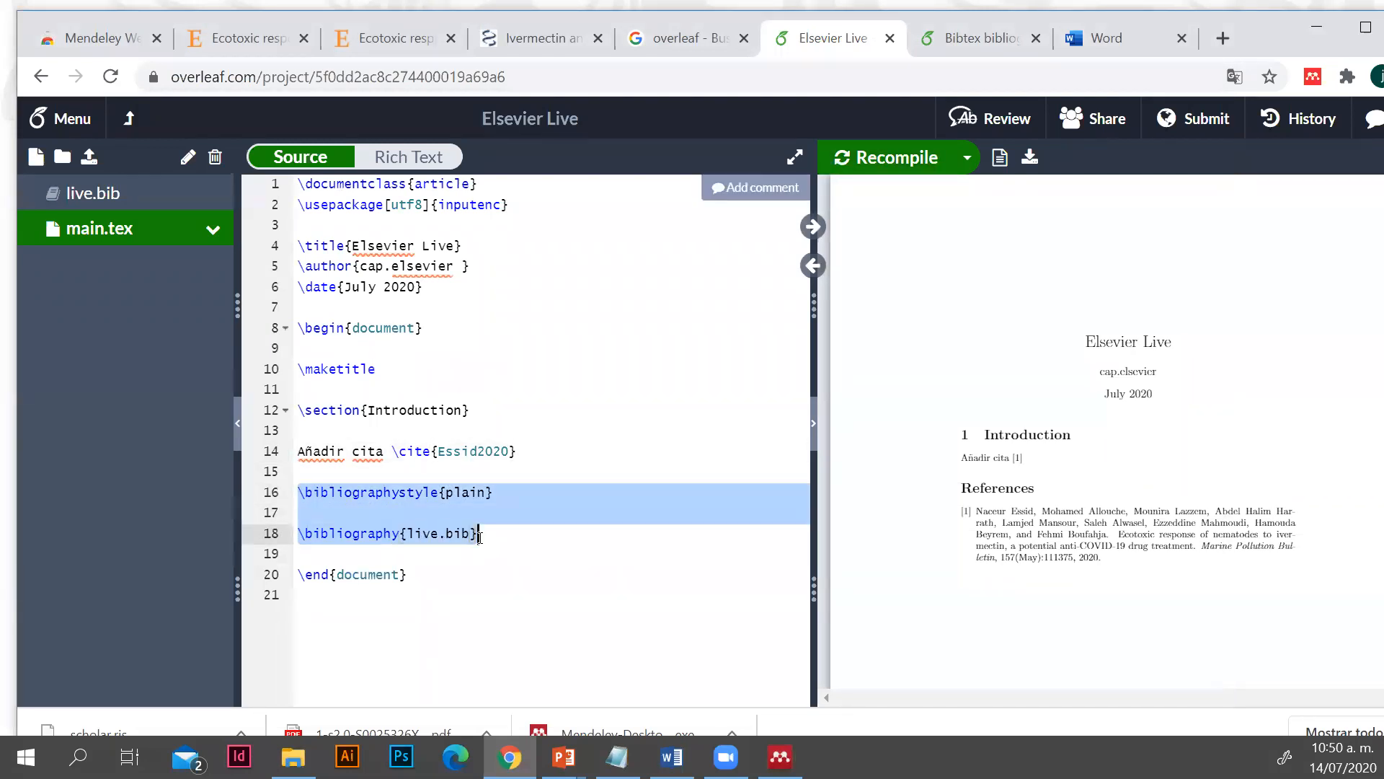
click(552, 452)
text(sige escribiendo)
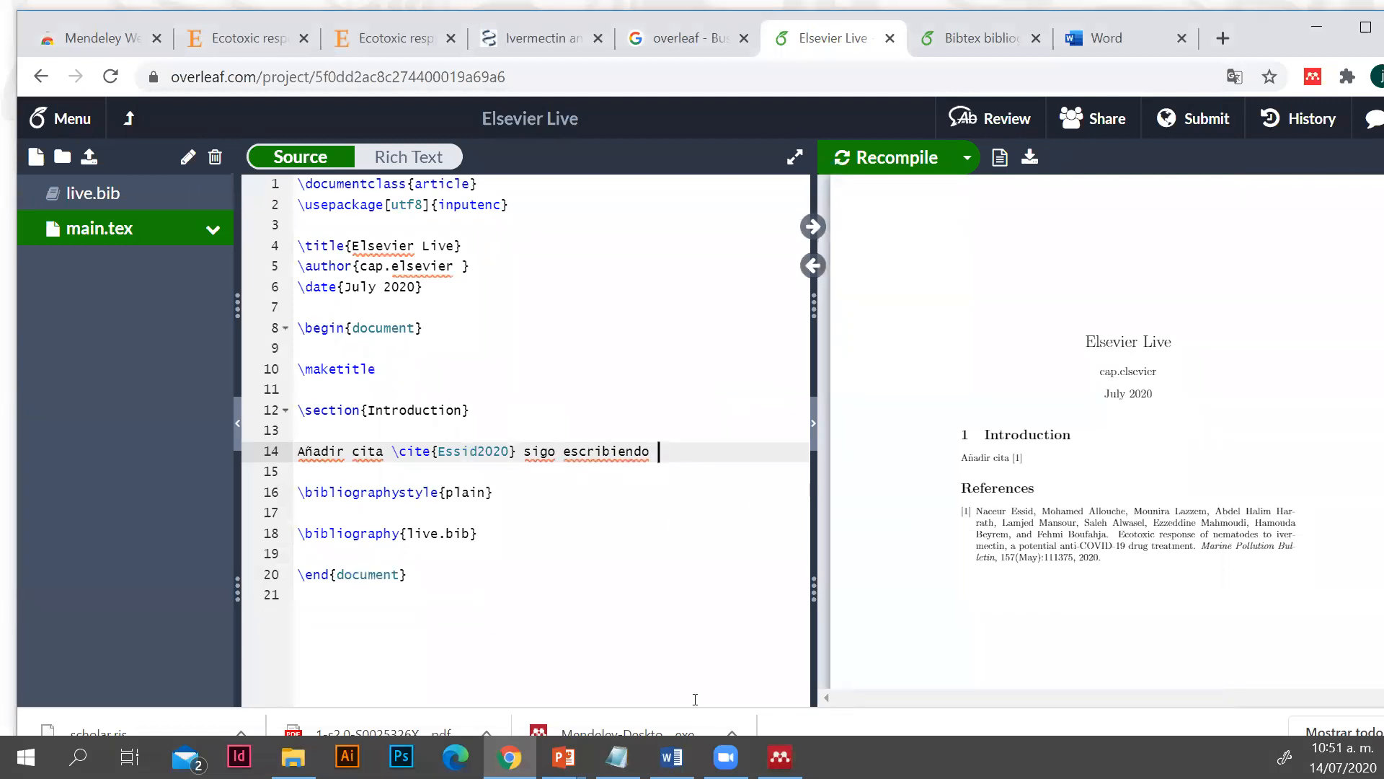
Copy the hydroxychloroquine and ivermectin article's LaTeX citation command from Mendeley Desktop, paste it at the end of line 14 in Overleaf, and recompile
click(780, 756)
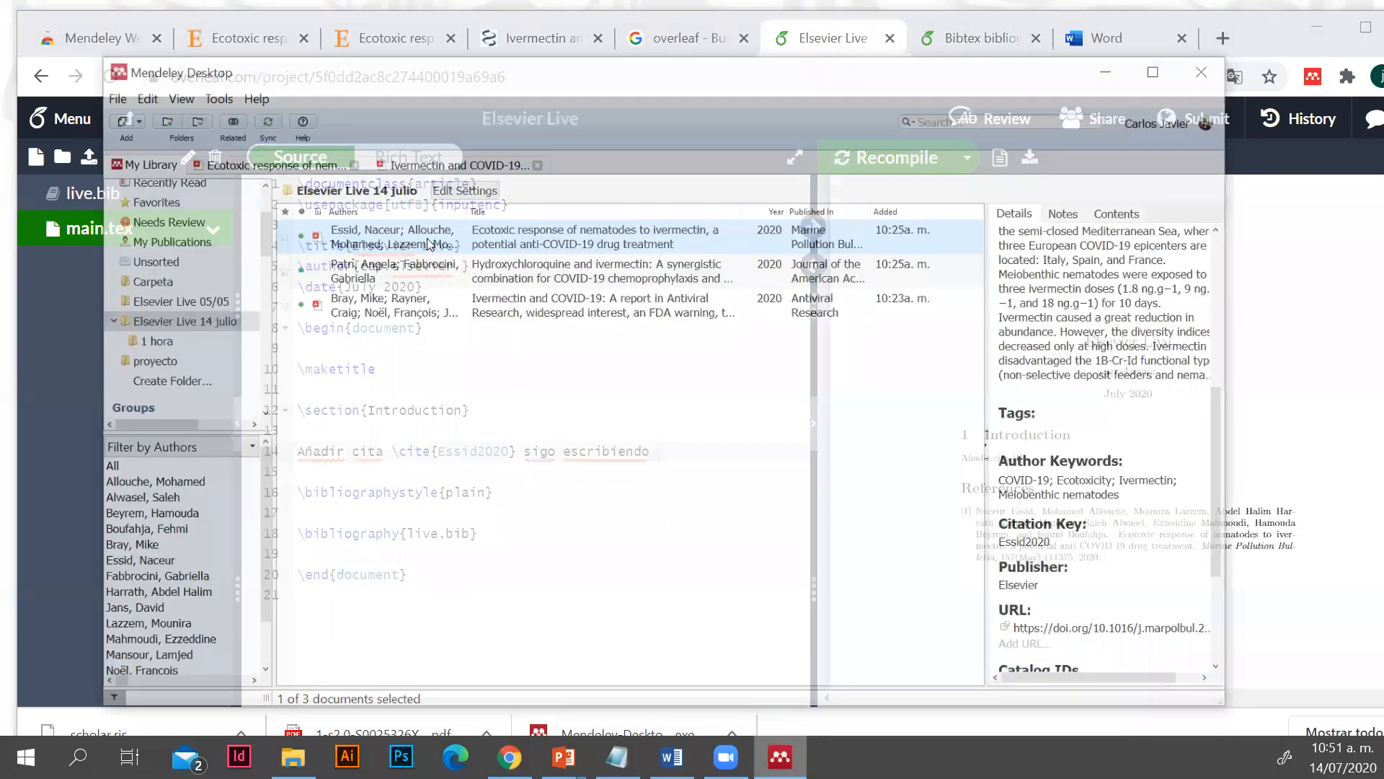
click(315, 241)
right_click(332, 230)
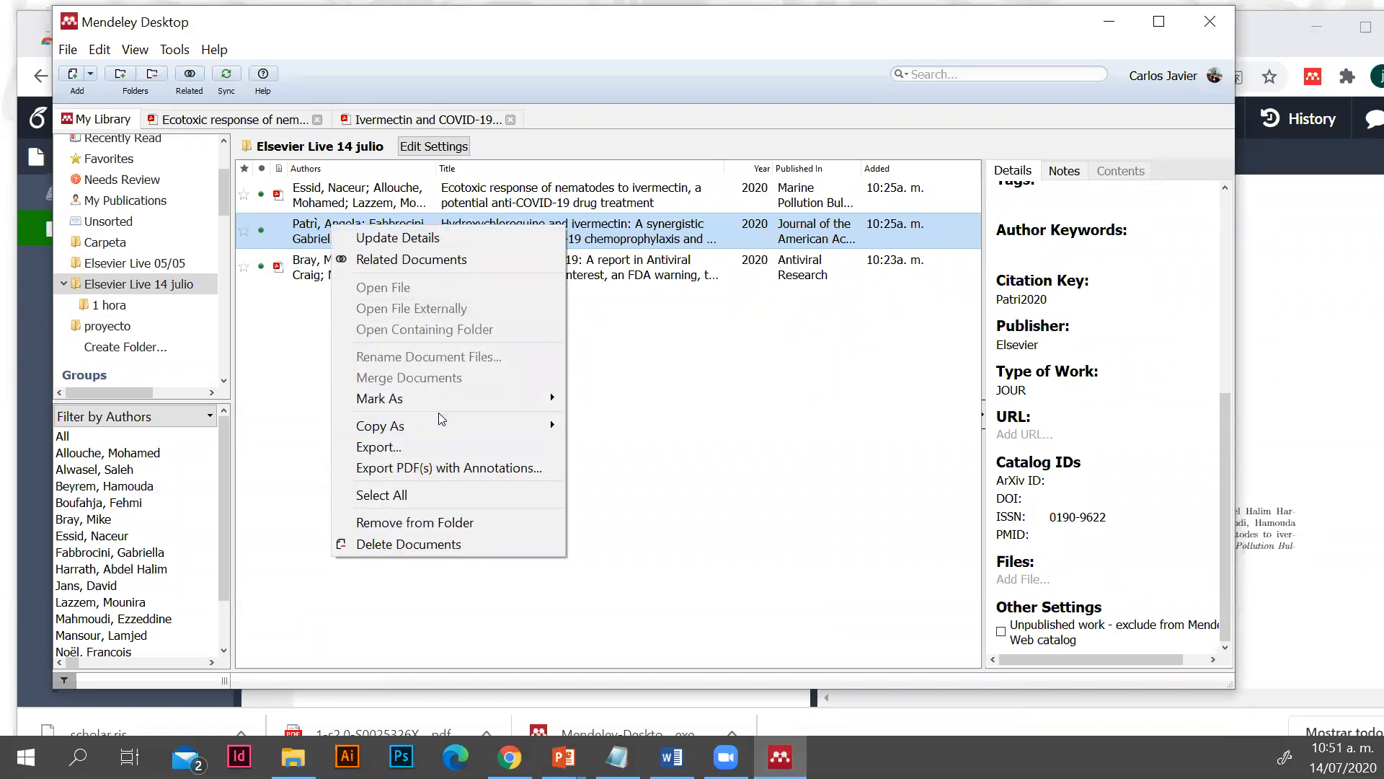
mouse_move(479, 420)
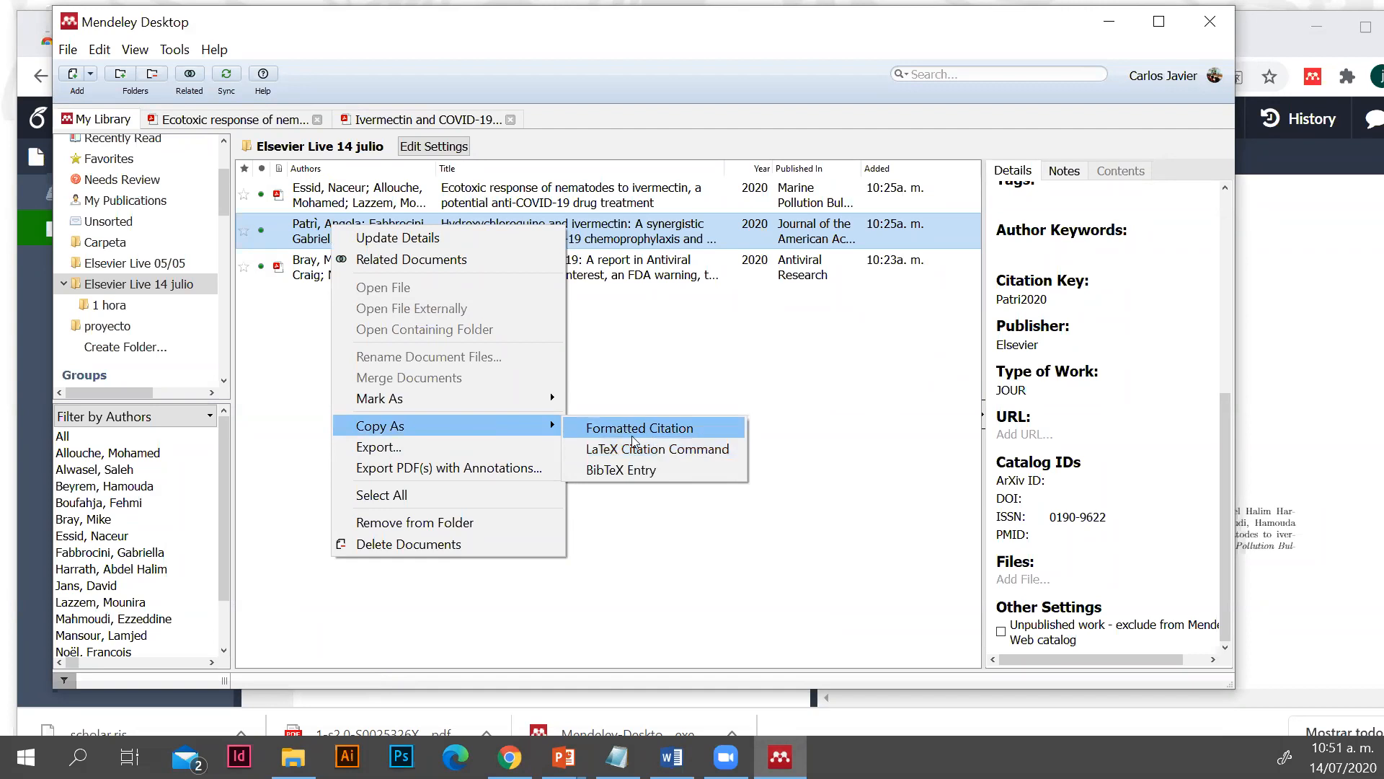
click(660, 447)
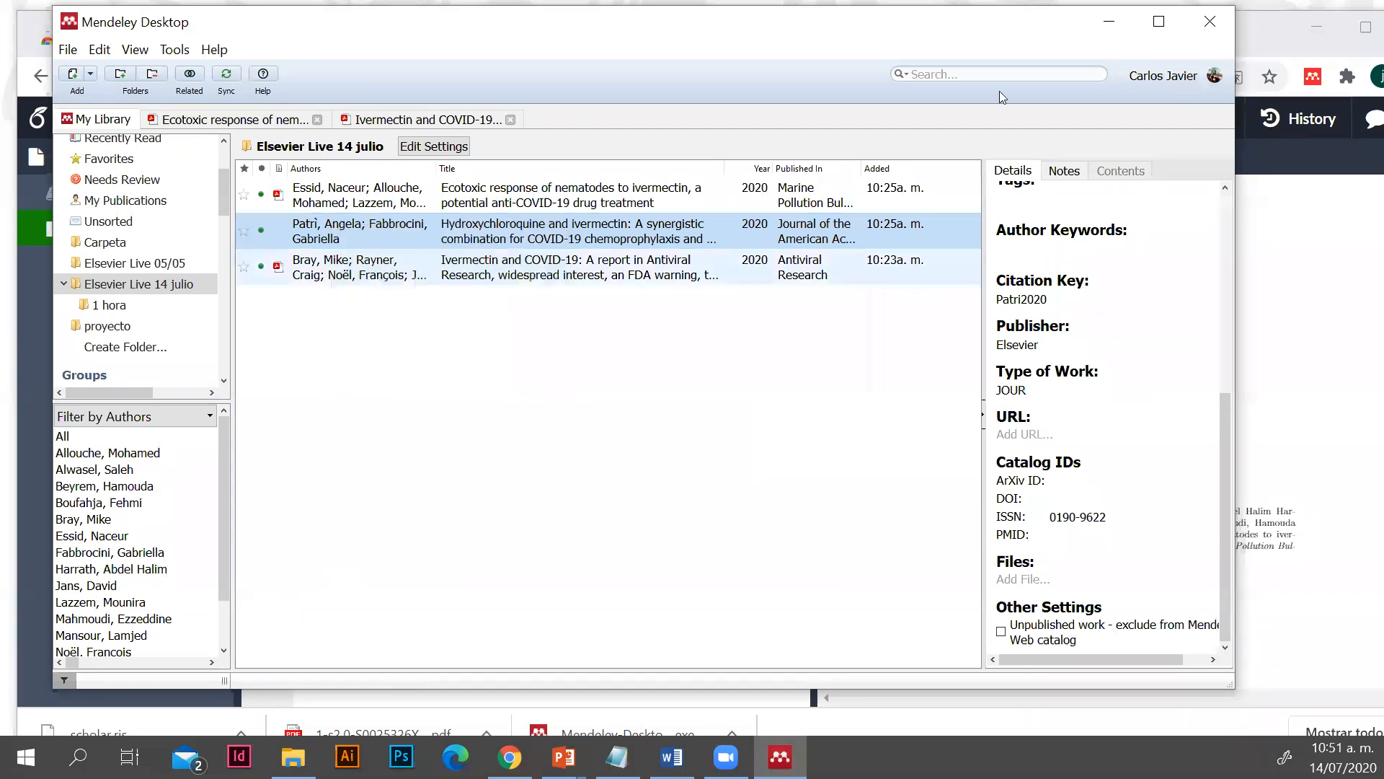
click(1109, 21)
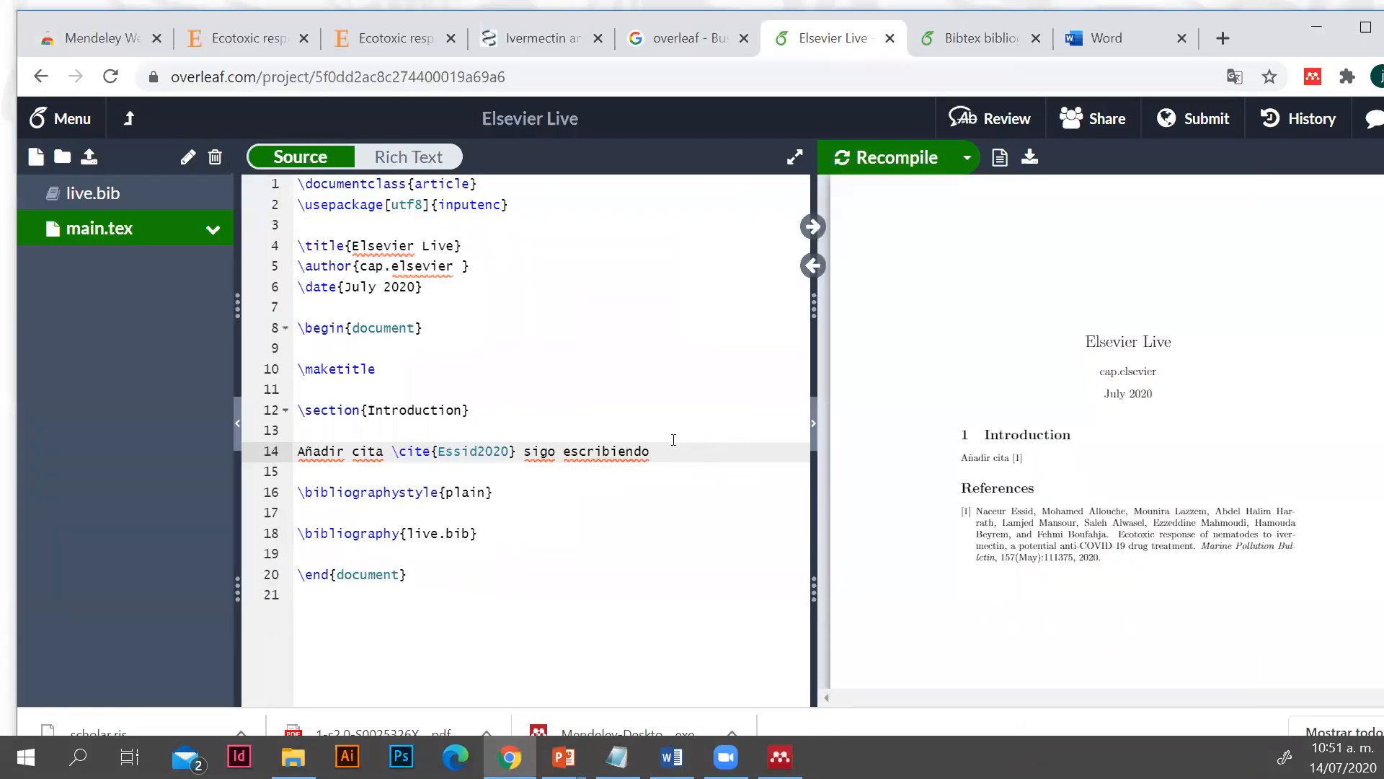
text(\cite{Patri2020})
click(888, 166)
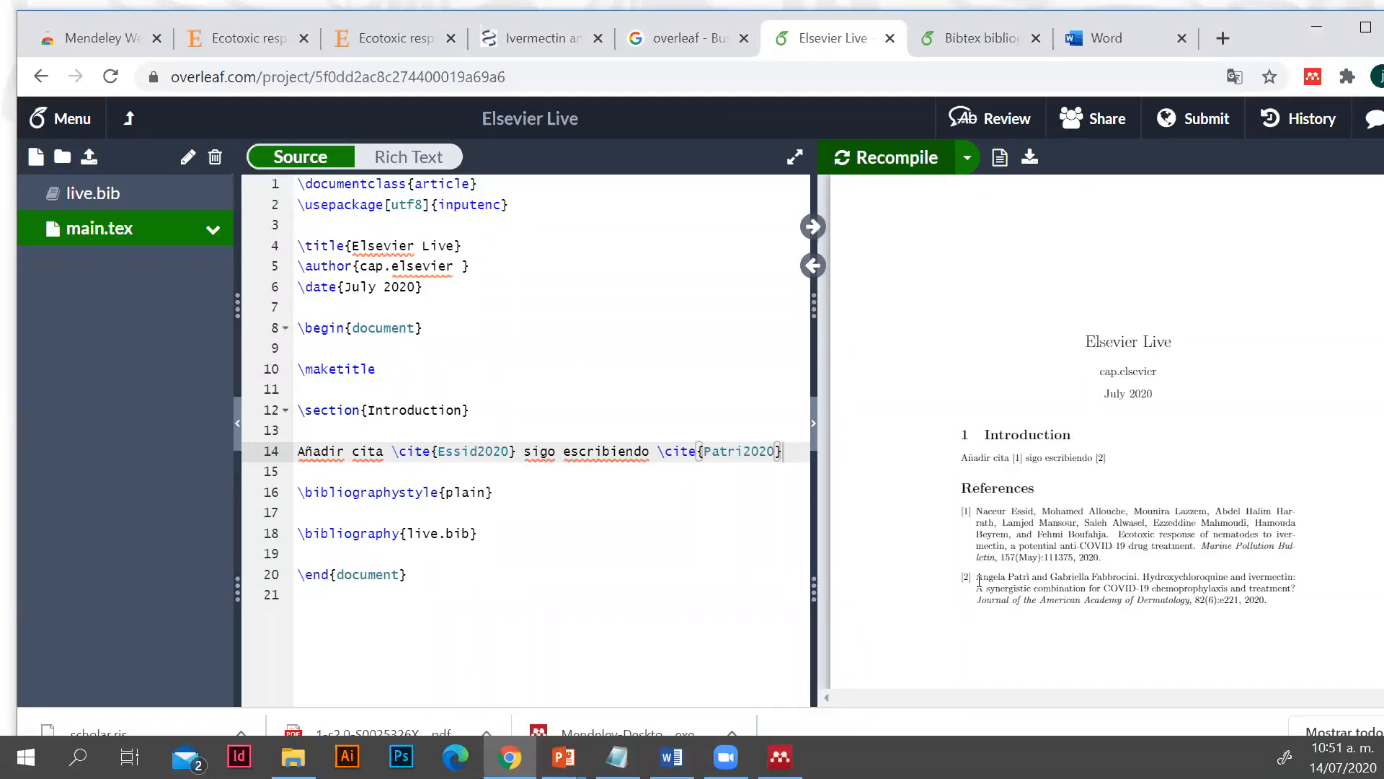
Examine the second reference in the PDF and the \bibliography command, and look at the article list in Mendeley Desktop before returning to Overleaf
drag(979, 578, 735, 584)
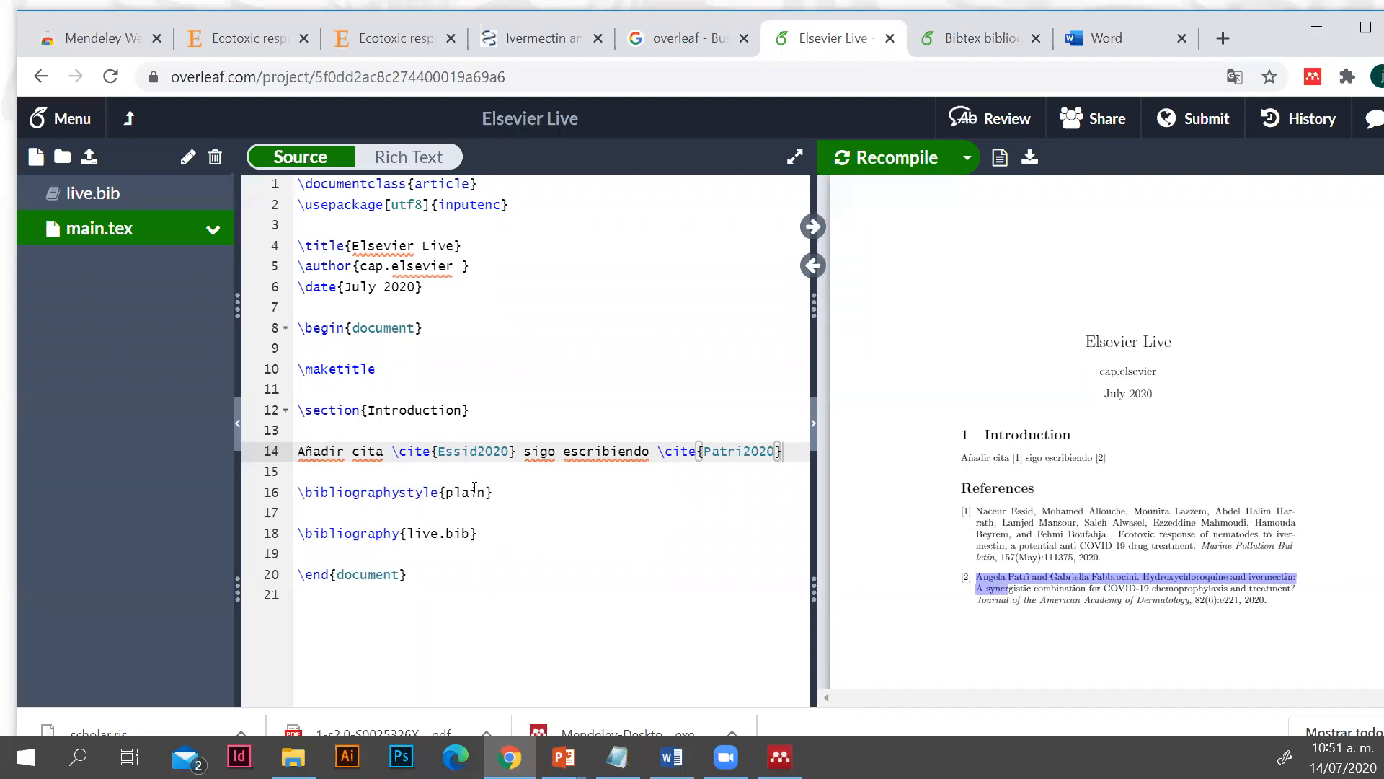
drag(492, 531, 298, 535)
click(489, 561)
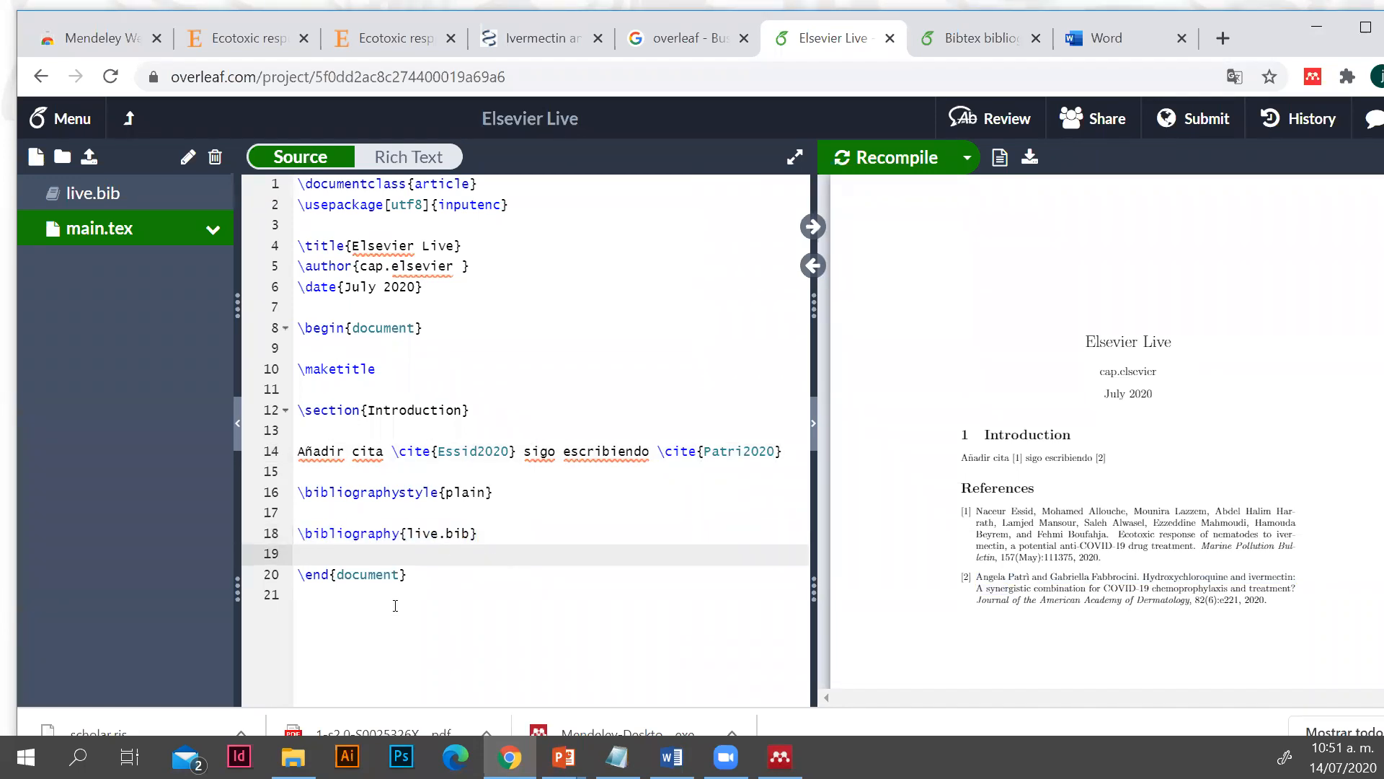
click(780, 756)
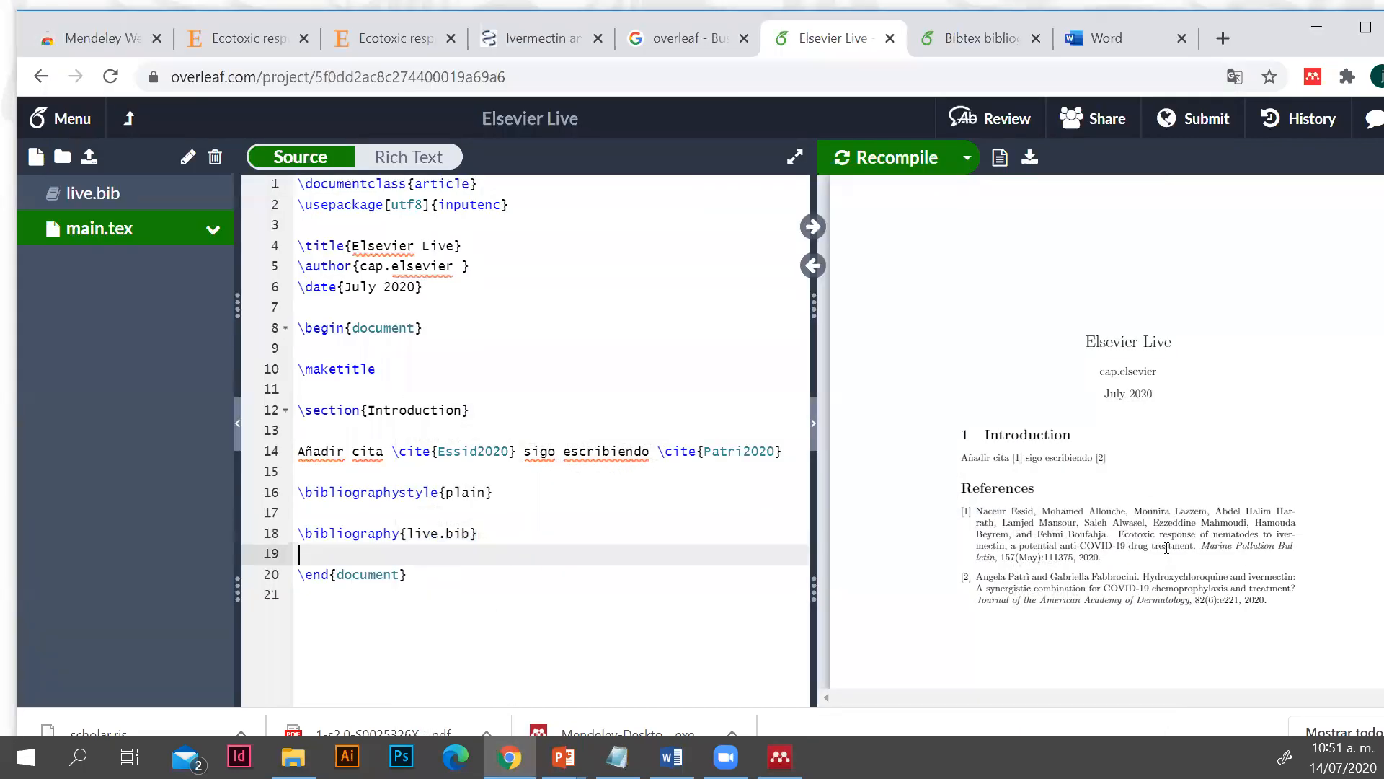
click(1109, 21)
Return from the Bibtex bibliography styles page to the Google results for "bibliography style overleaf" and reopen the page from there
click(986, 33)
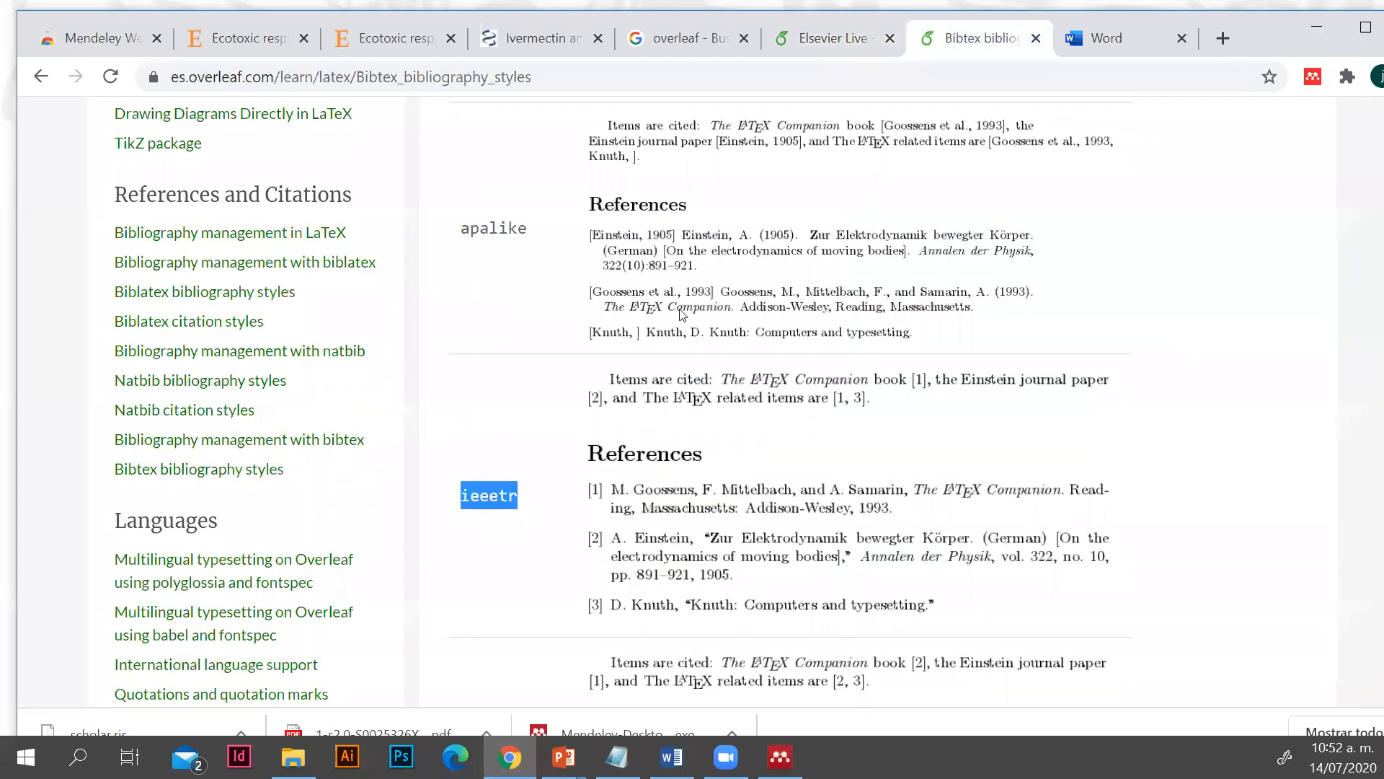
scroll(680, 315, up, 15)
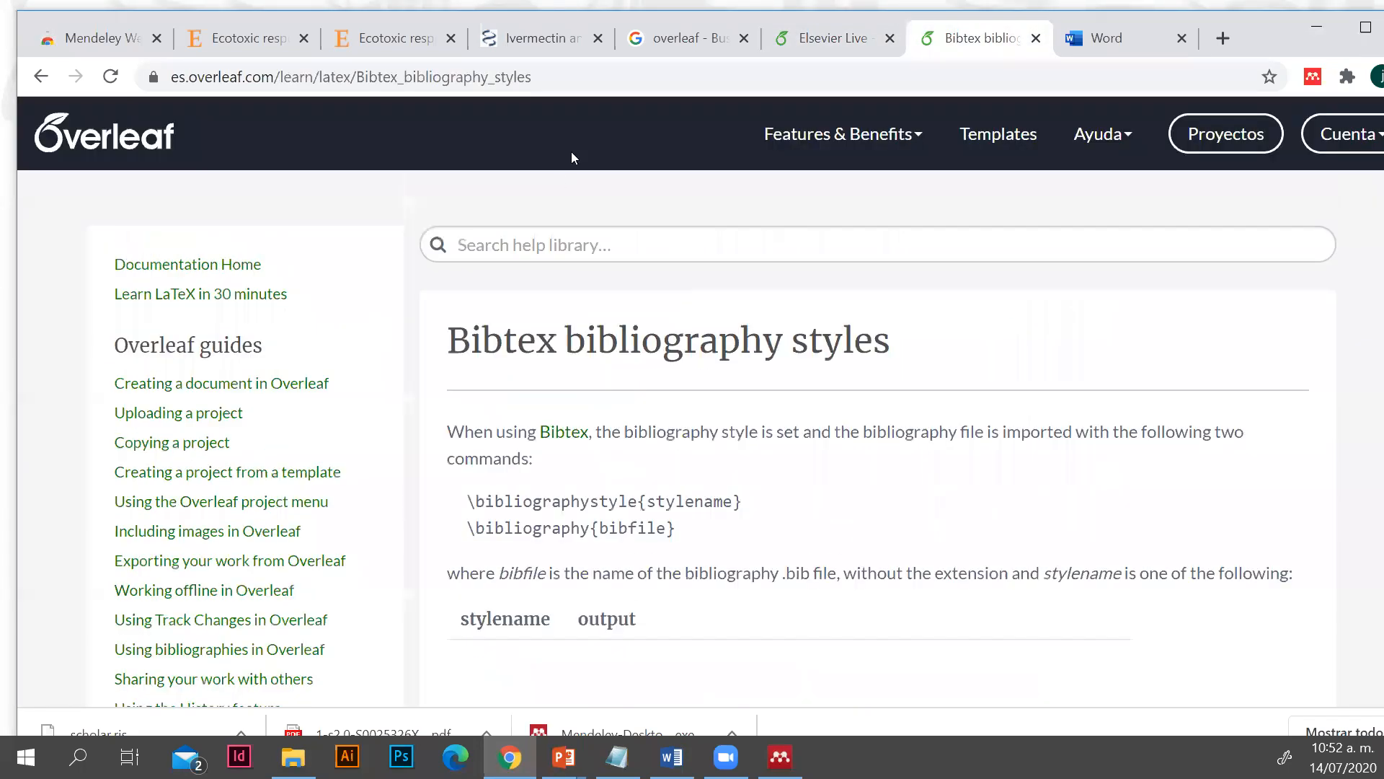
click(41, 78)
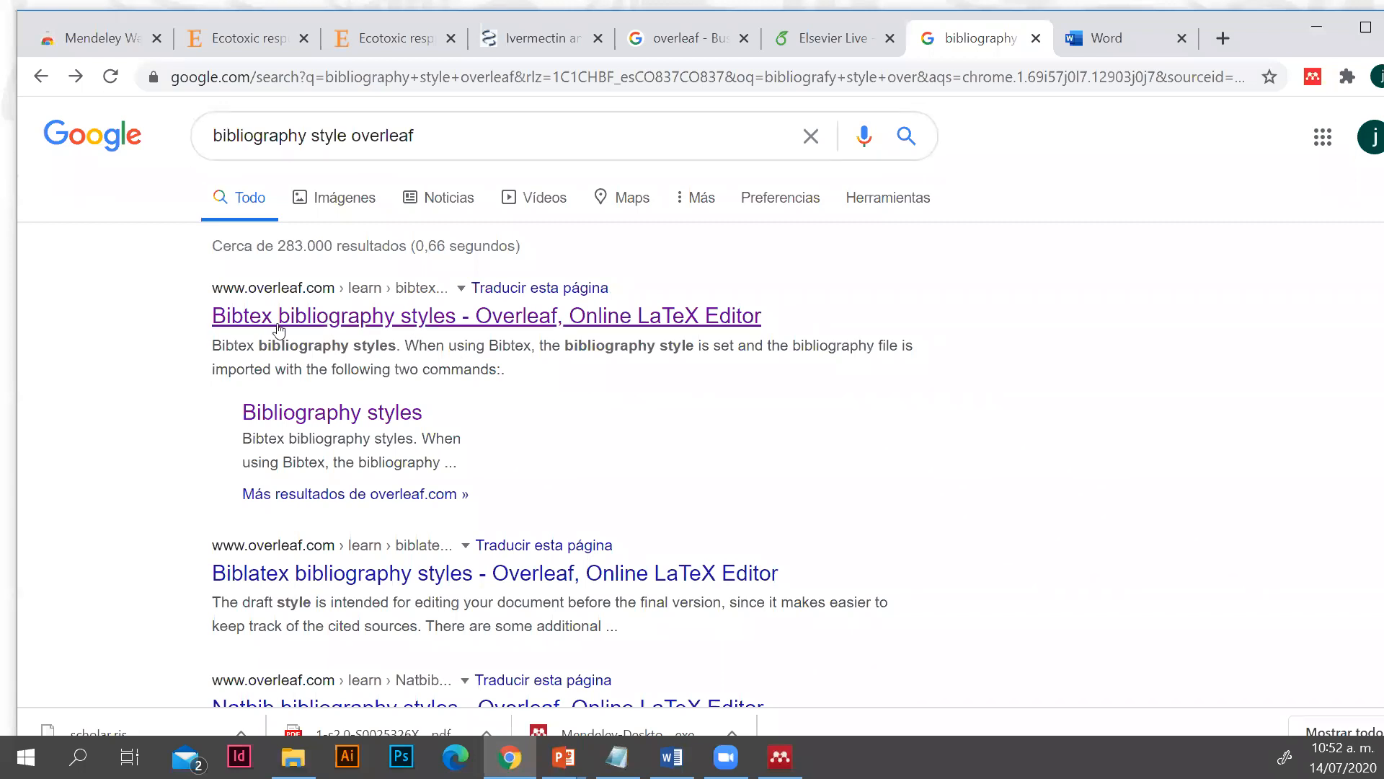
click(366, 324)
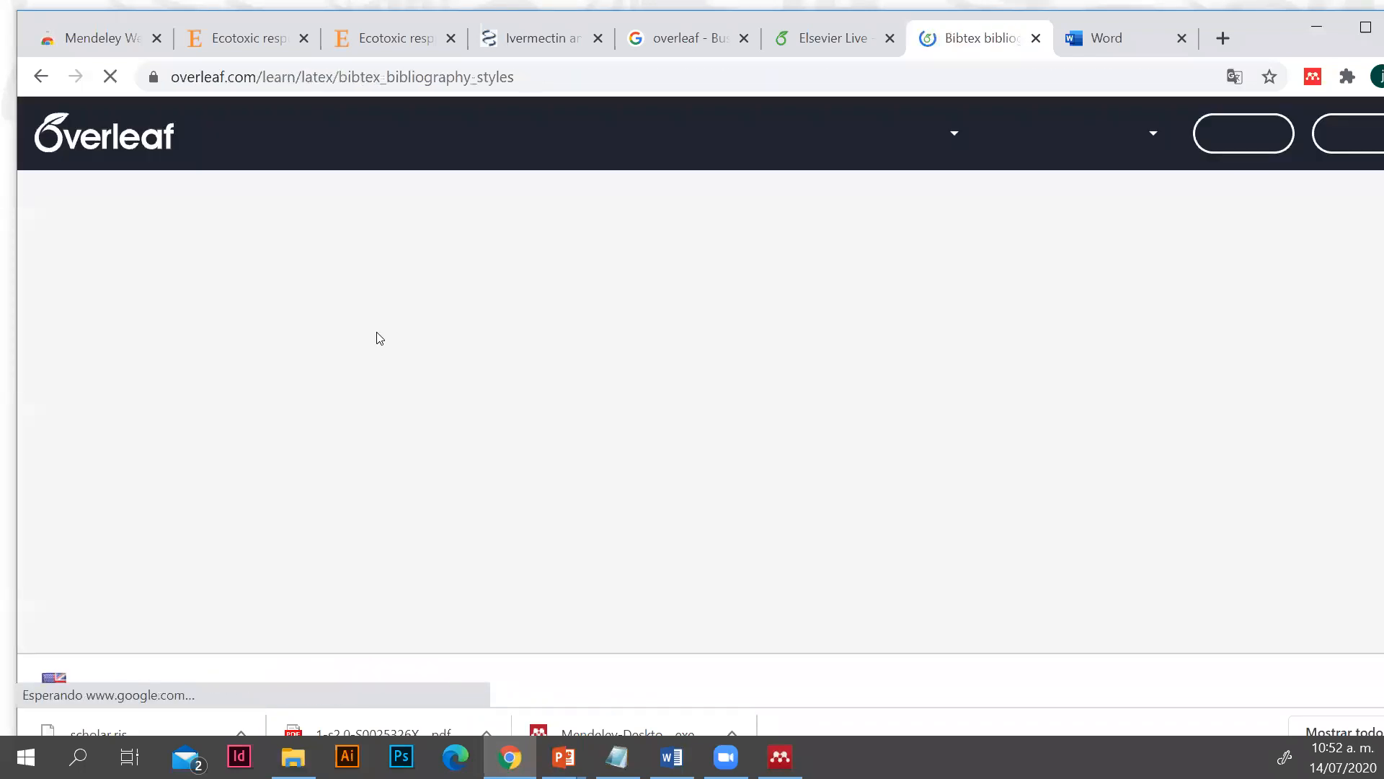
Find the apalike style on the Bibtex bibliography styles page and copy its name
scroll(841, 574, down, 3)
scroll(841, 575, down, 15)
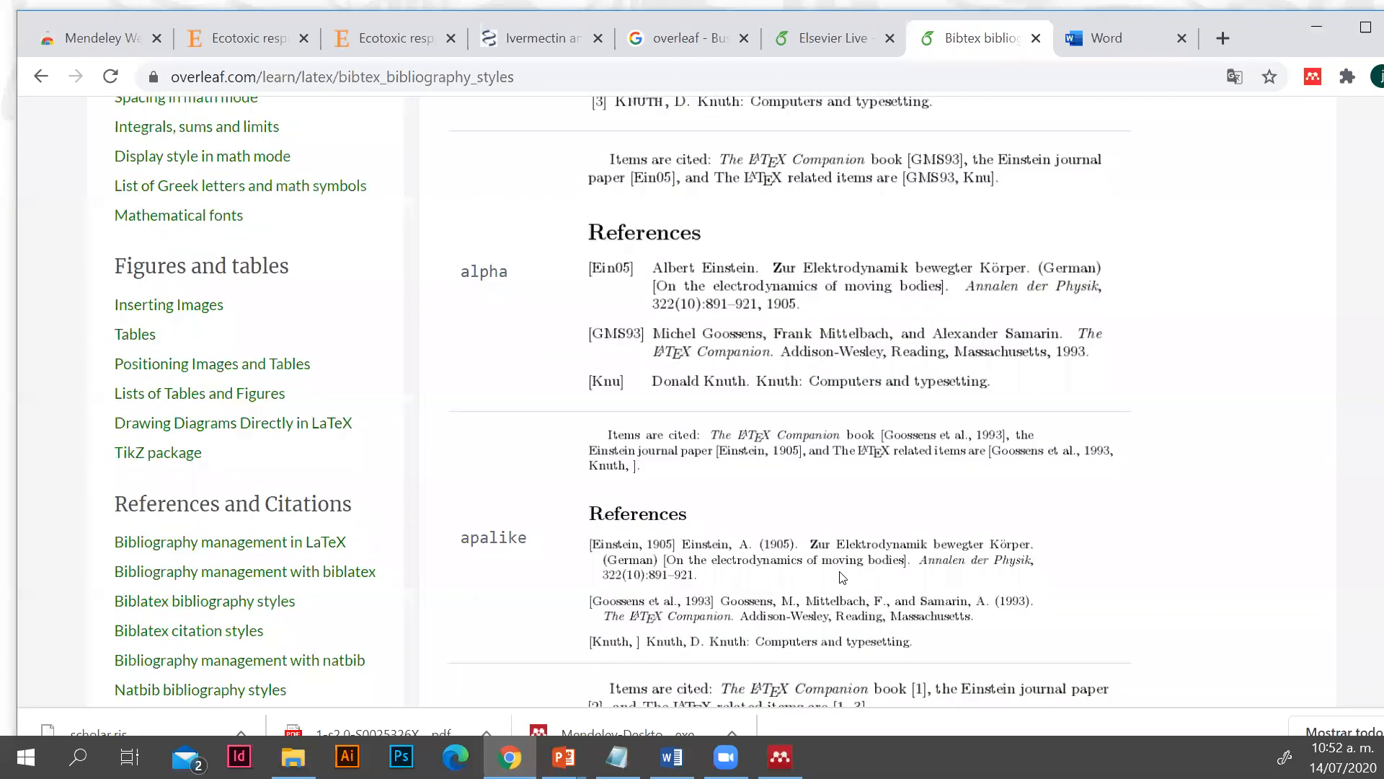
scroll(537, 452, down, 1)
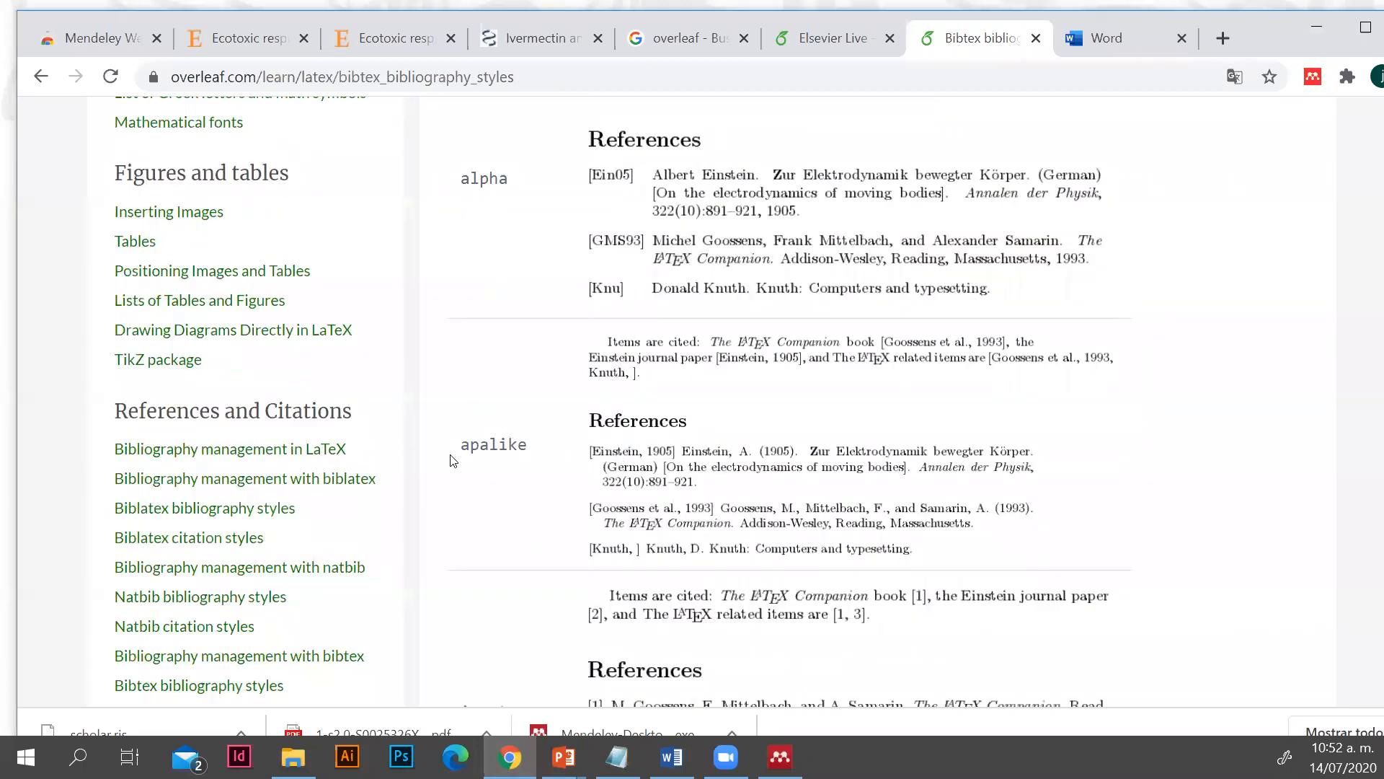
drag(532, 447, 472, 446)
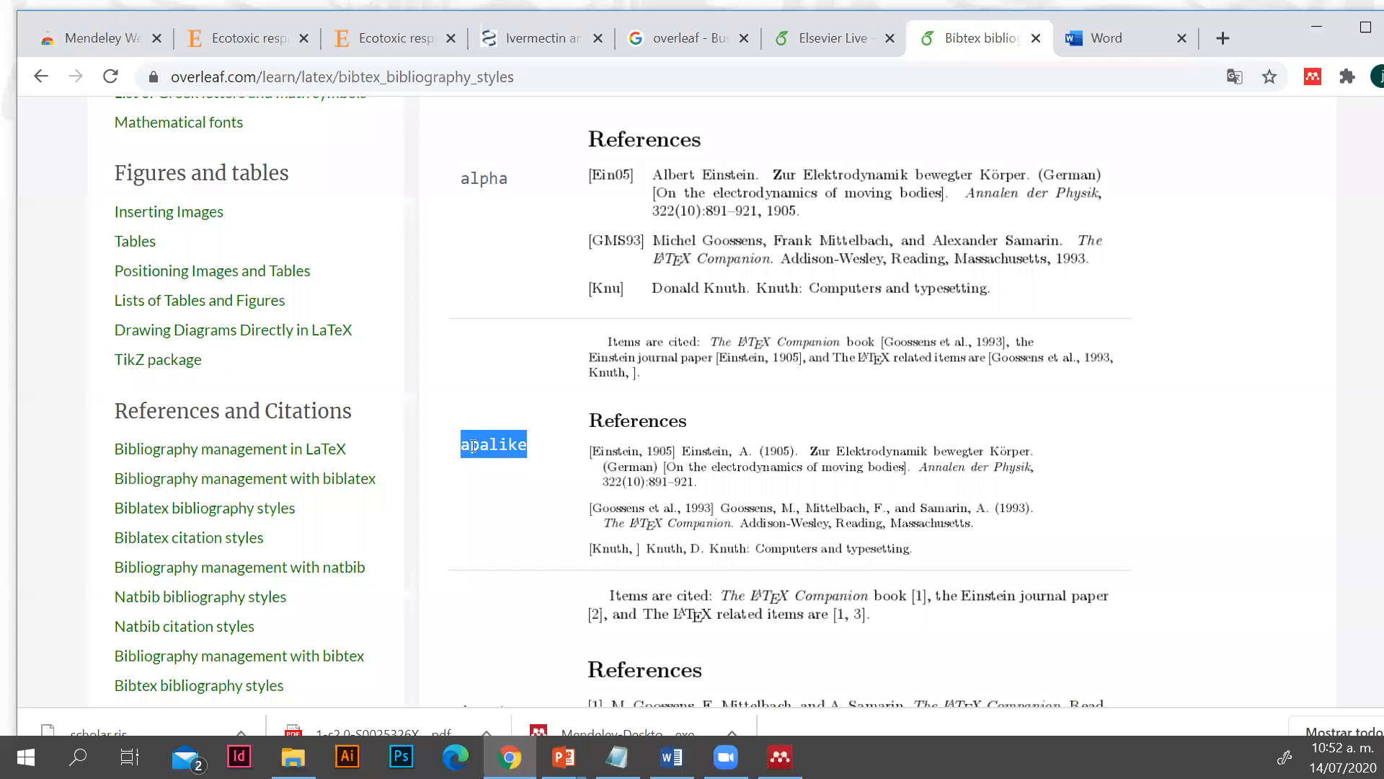
right_click(472, 446)
click(507, 463)
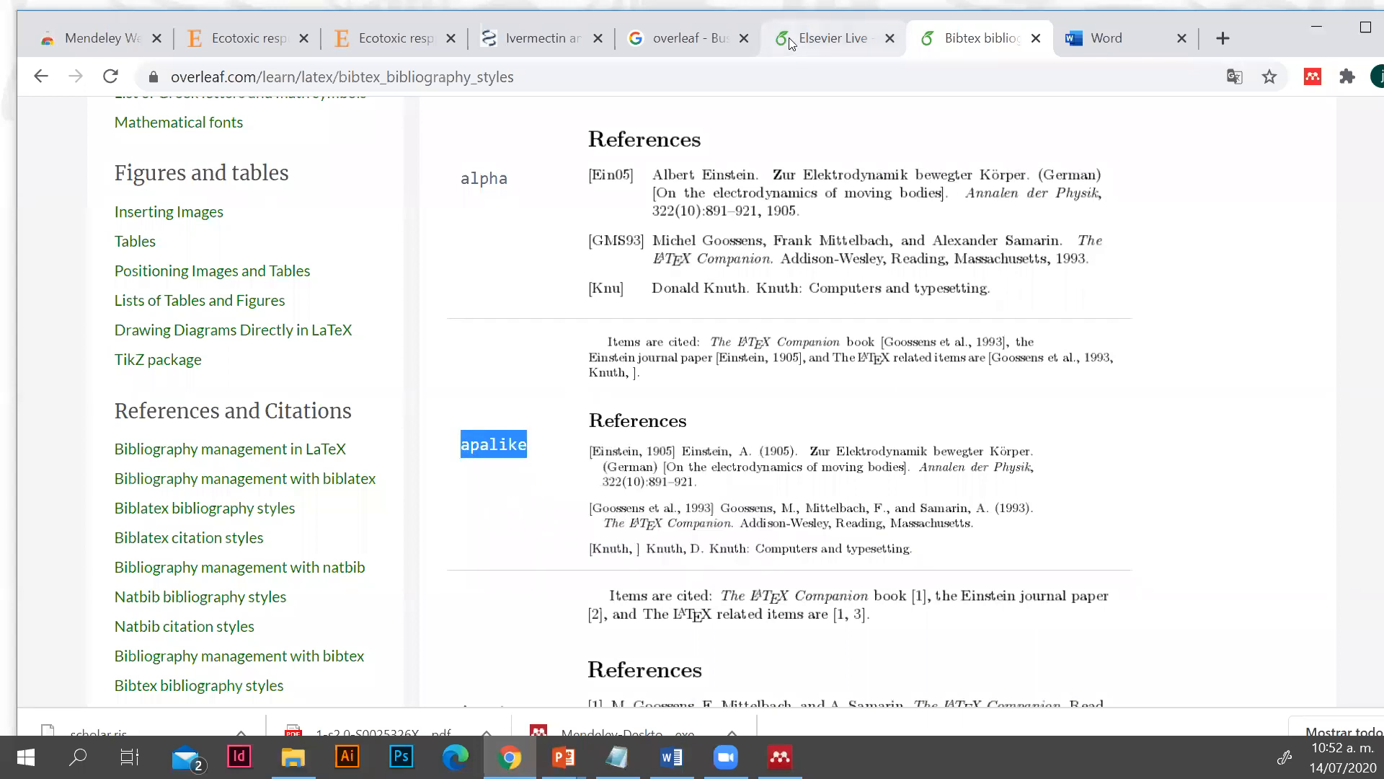
Set the \bibliographystyle command in the Elsevier Live project's main.tex to apalike and recompile the PDF
click(791, 43)
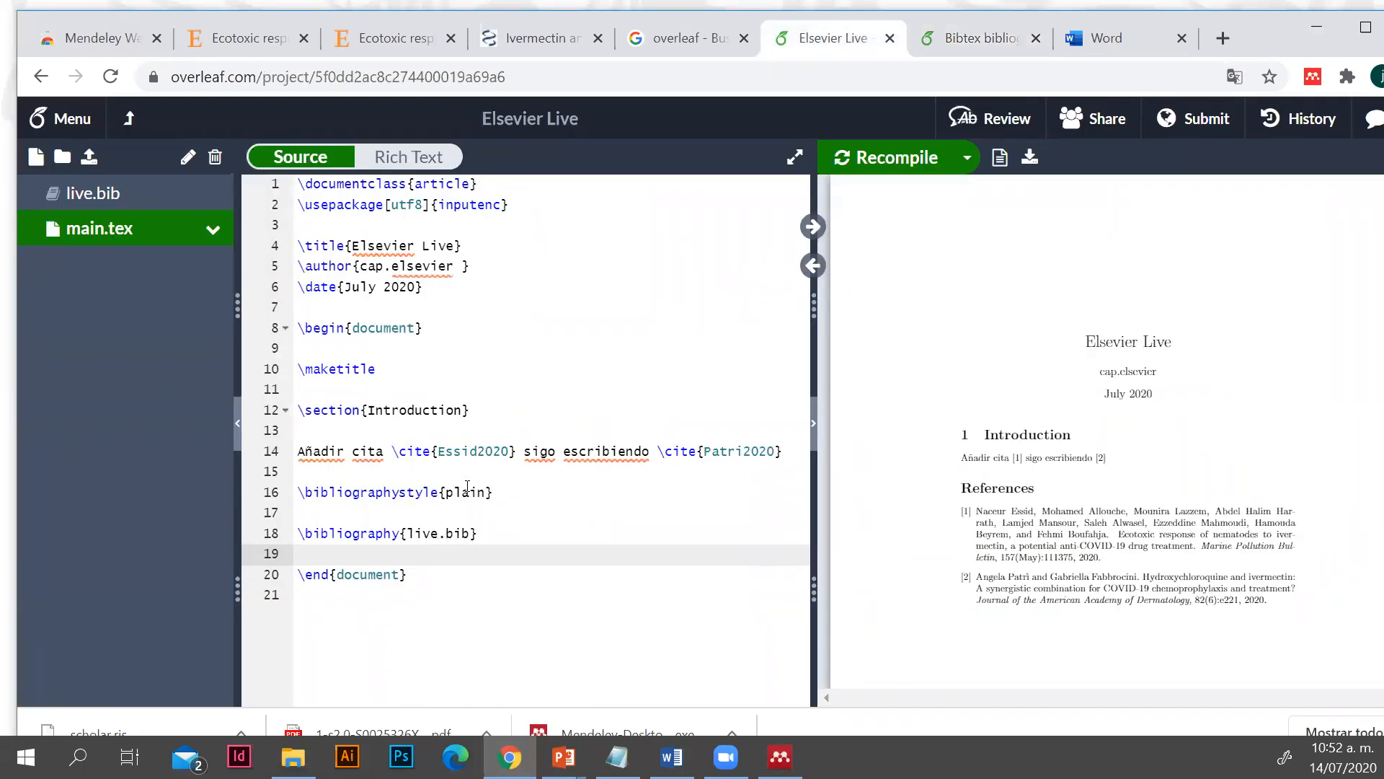
drag(447, 492, 488, 492)
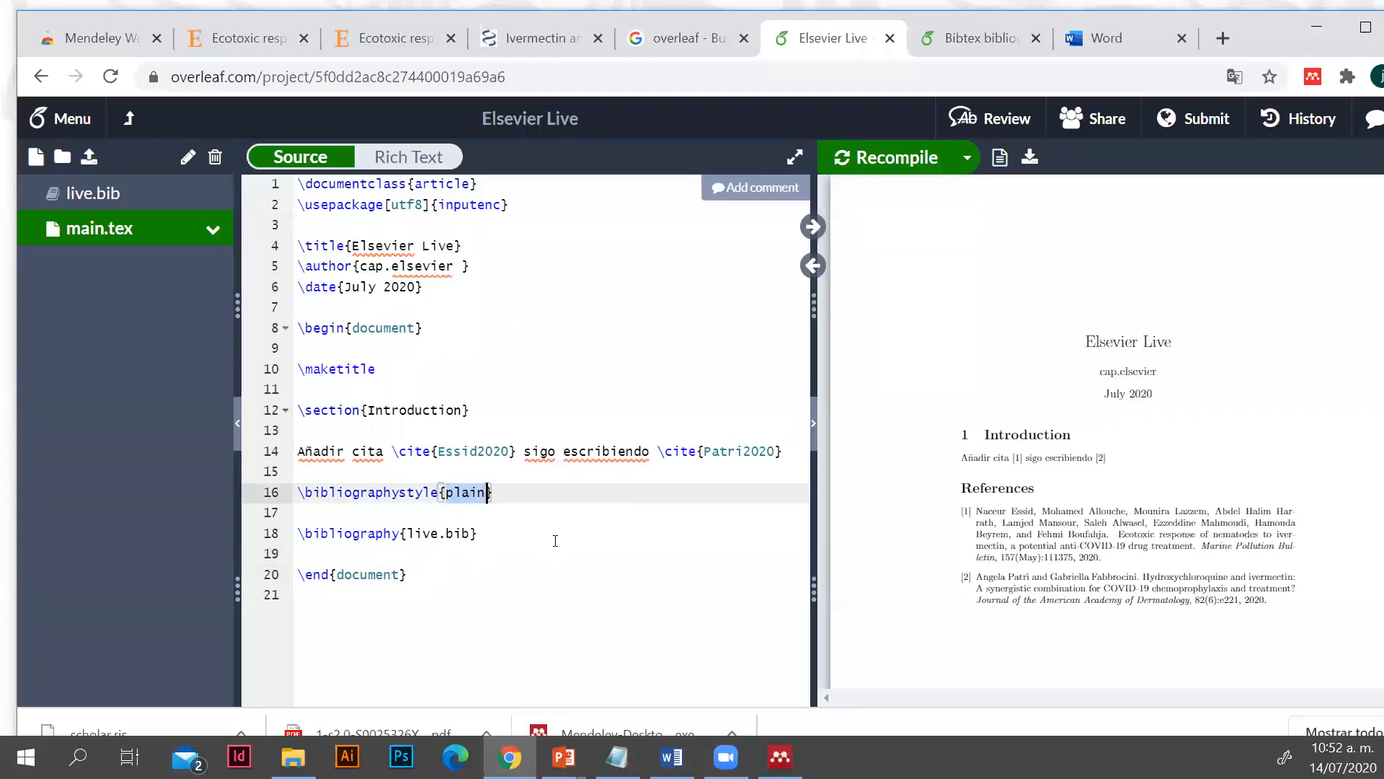
text(apalike)
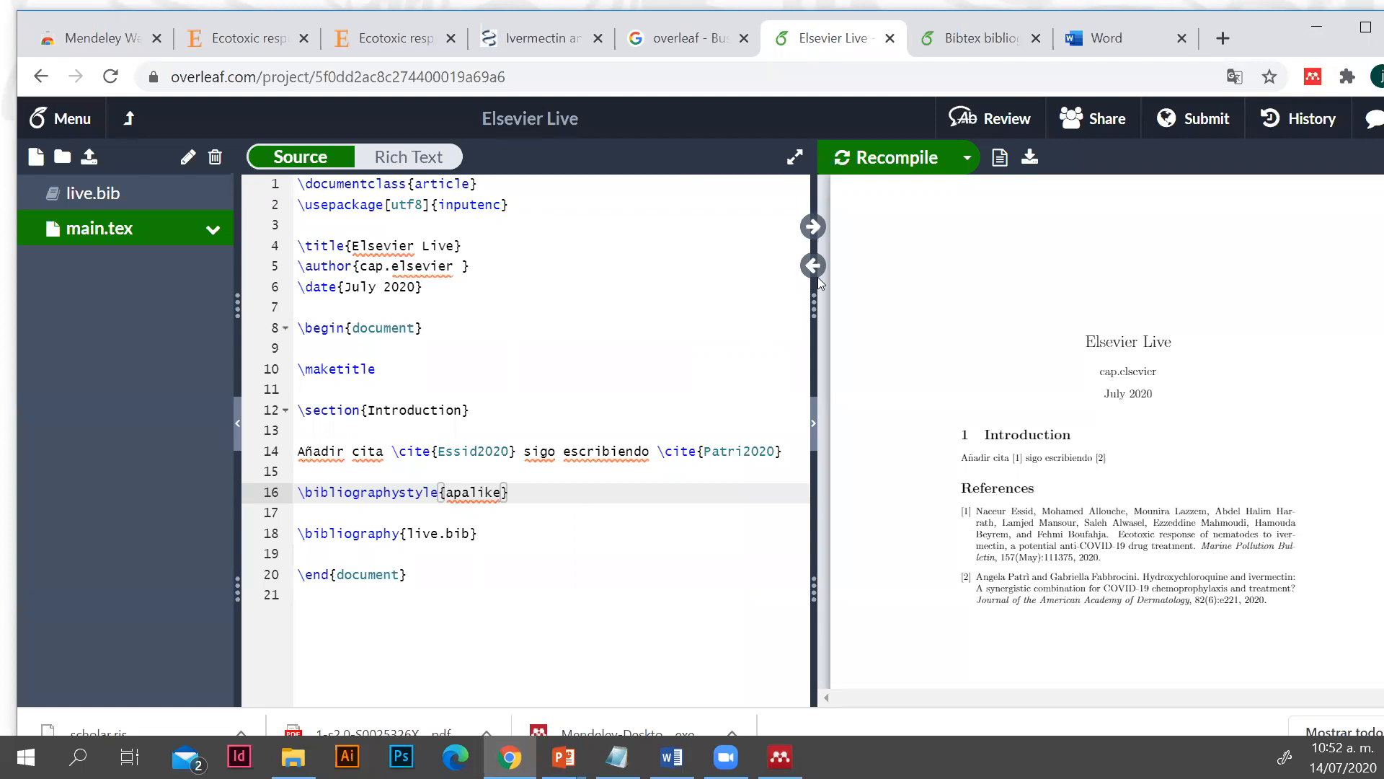
click(892, 167)
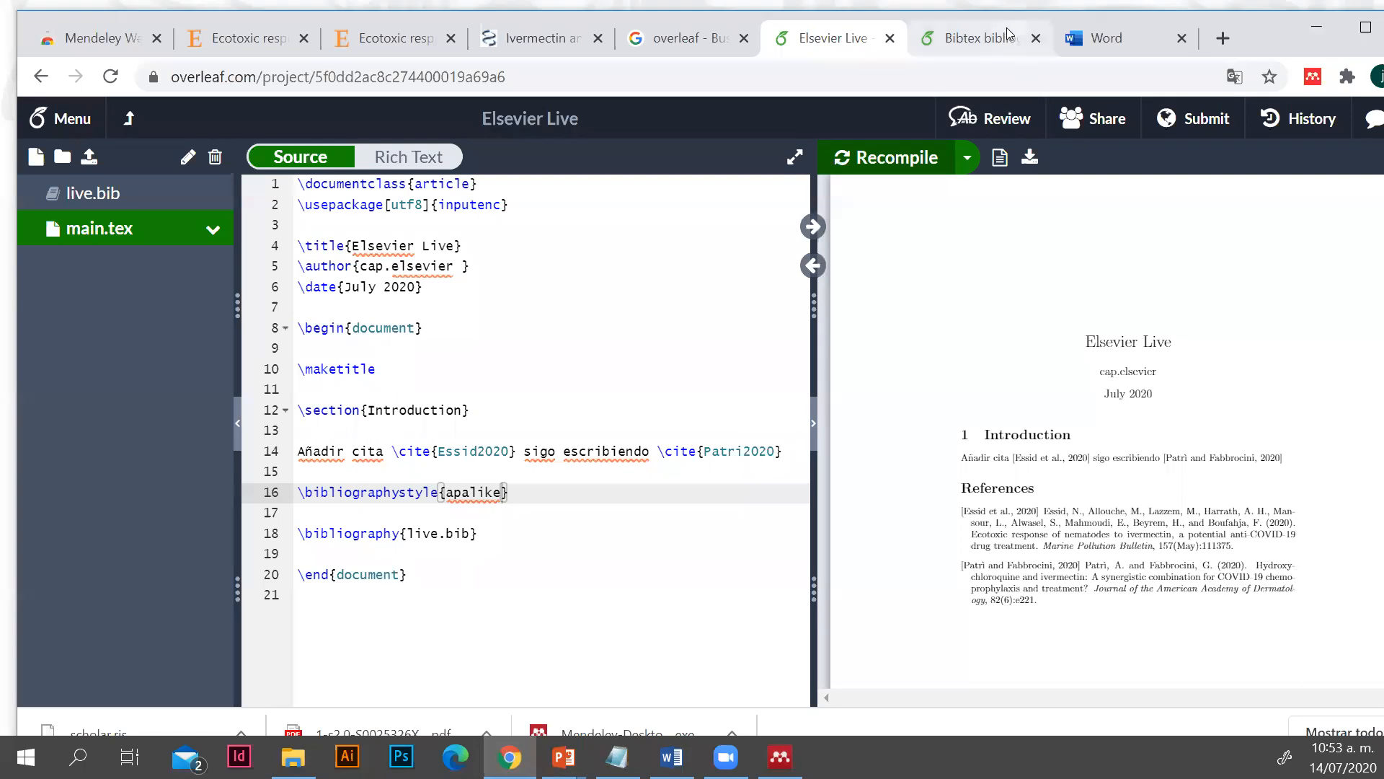
Copy the ieeetr style name from the Bibtex bibliography styles page and try to replace apalike with it in main.tex
click(980, 38)
scroll(530, 417, down, 3)
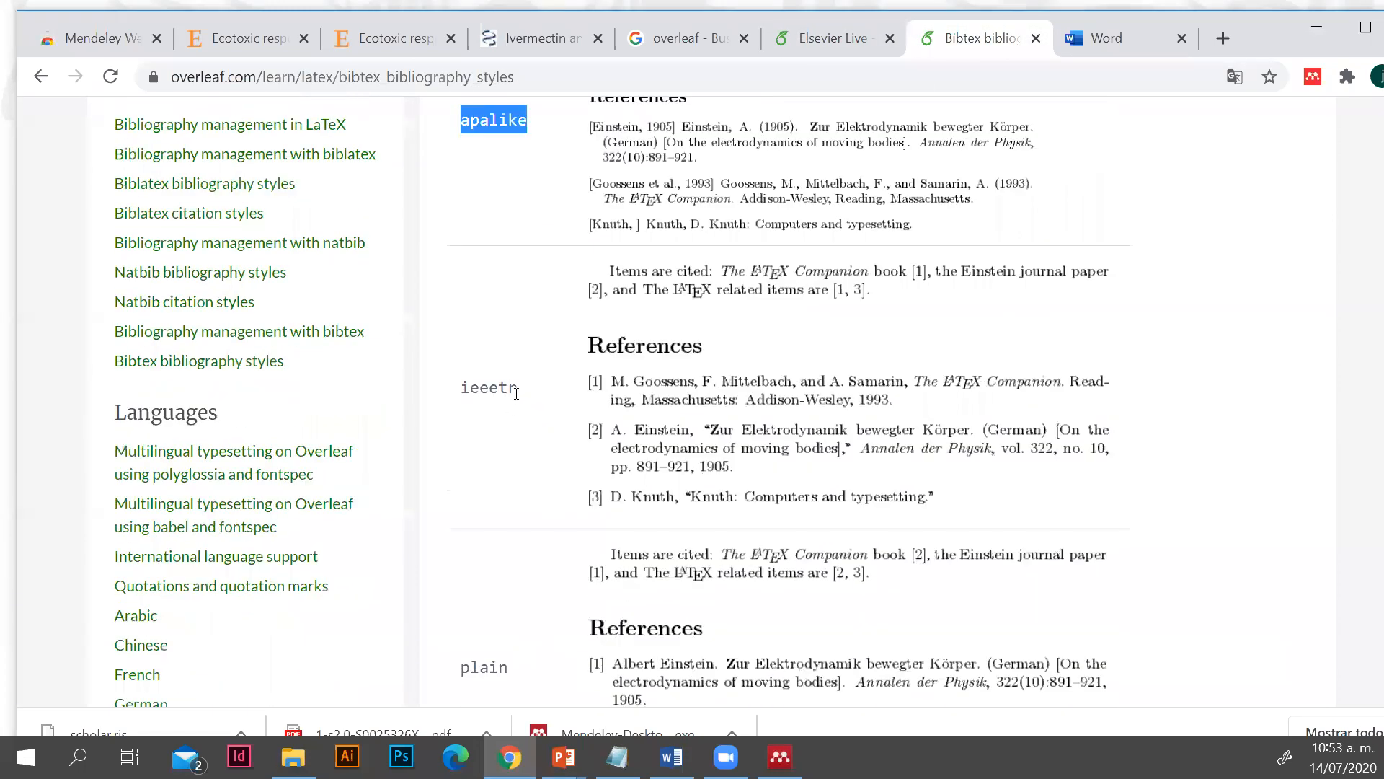
drag(523, 389, 461, 386)
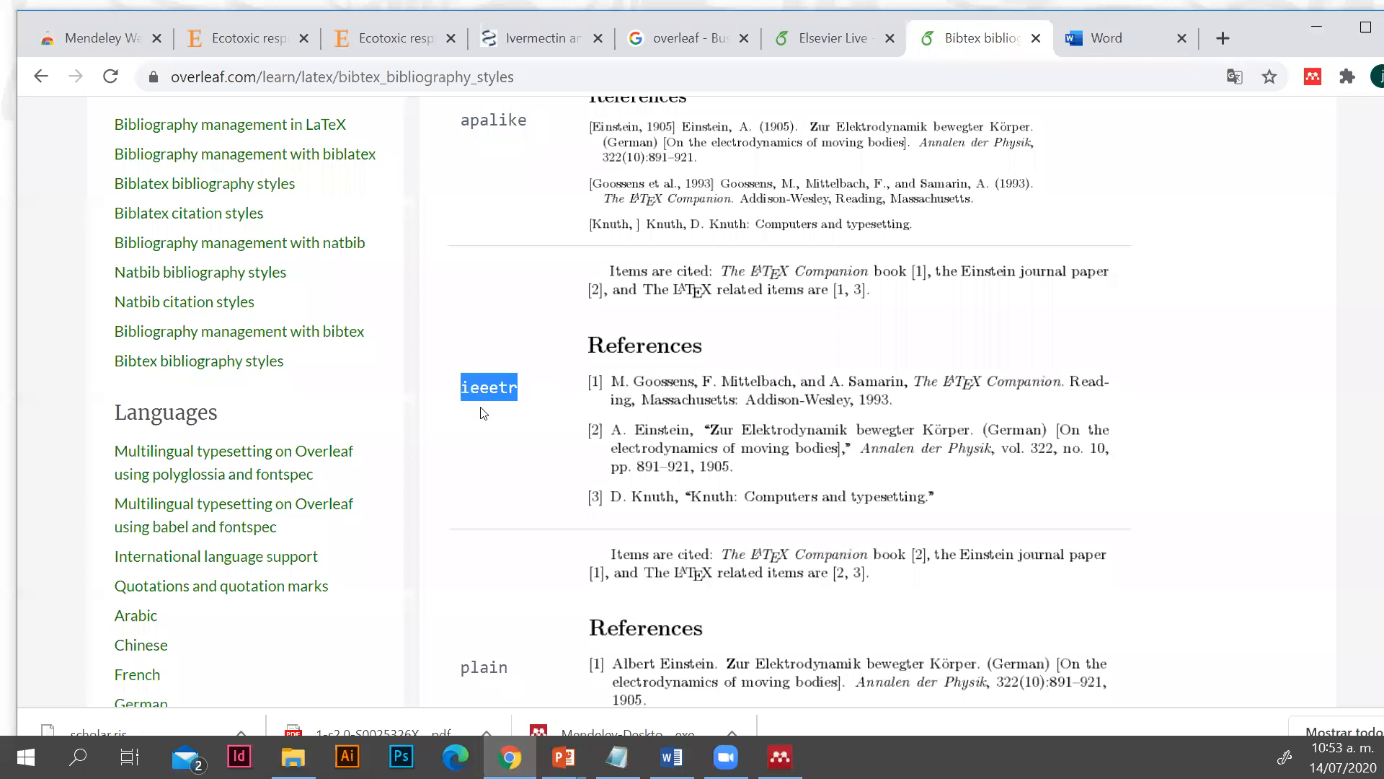
right_click(475, 388)
click(510, 398)
click(828, 40)
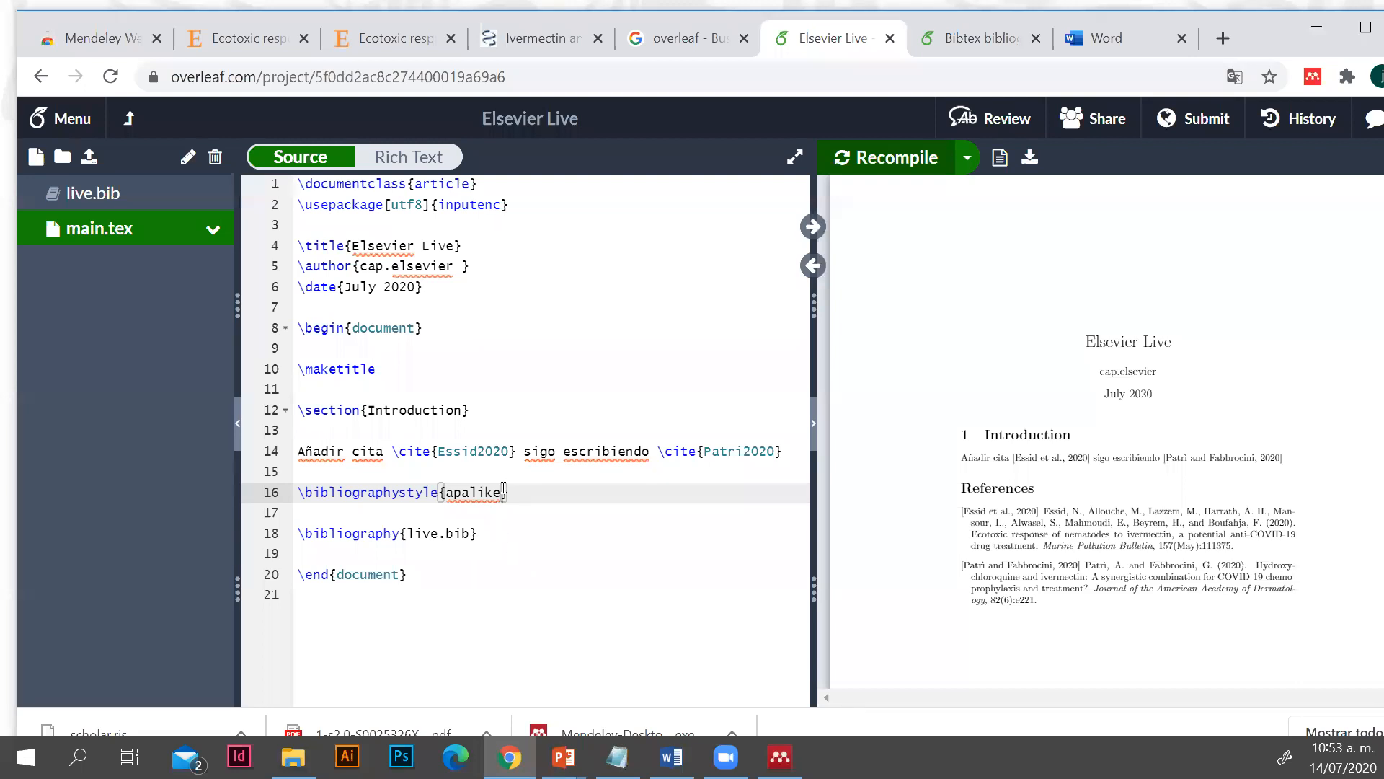
drag(503, 491, 454, 494)
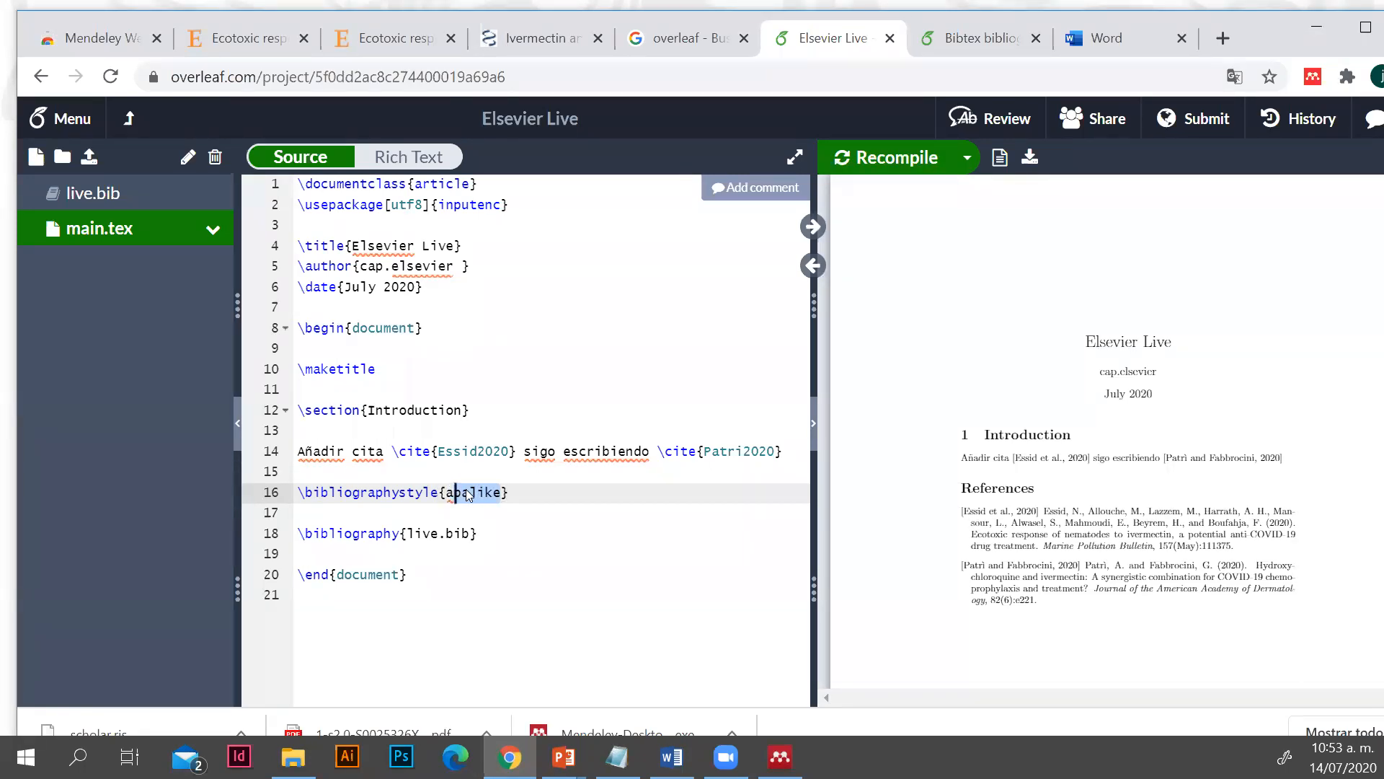
text(ieeetr)
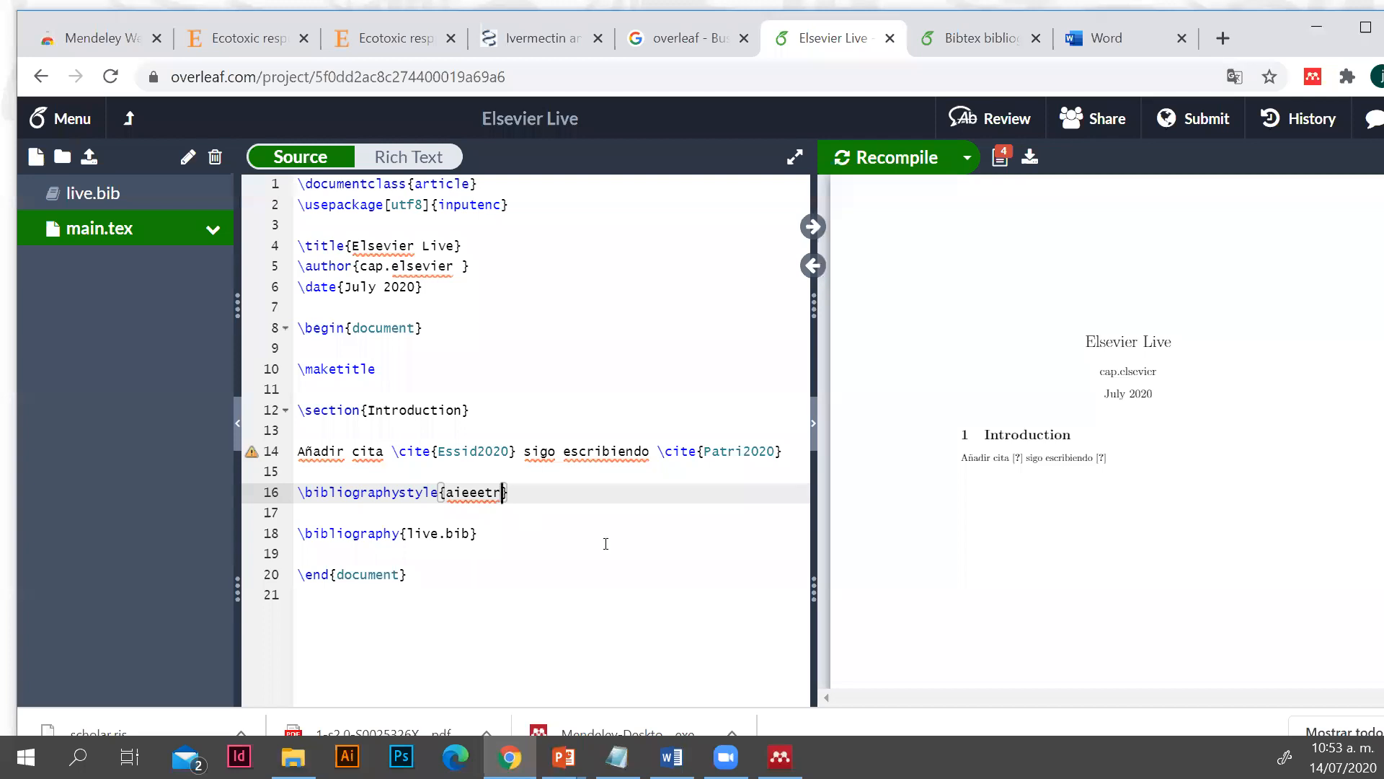
Look at the article list in Mendeley Desktop and the contents of live.bib in Overleaf, and return to main.tex
click(781, 756)
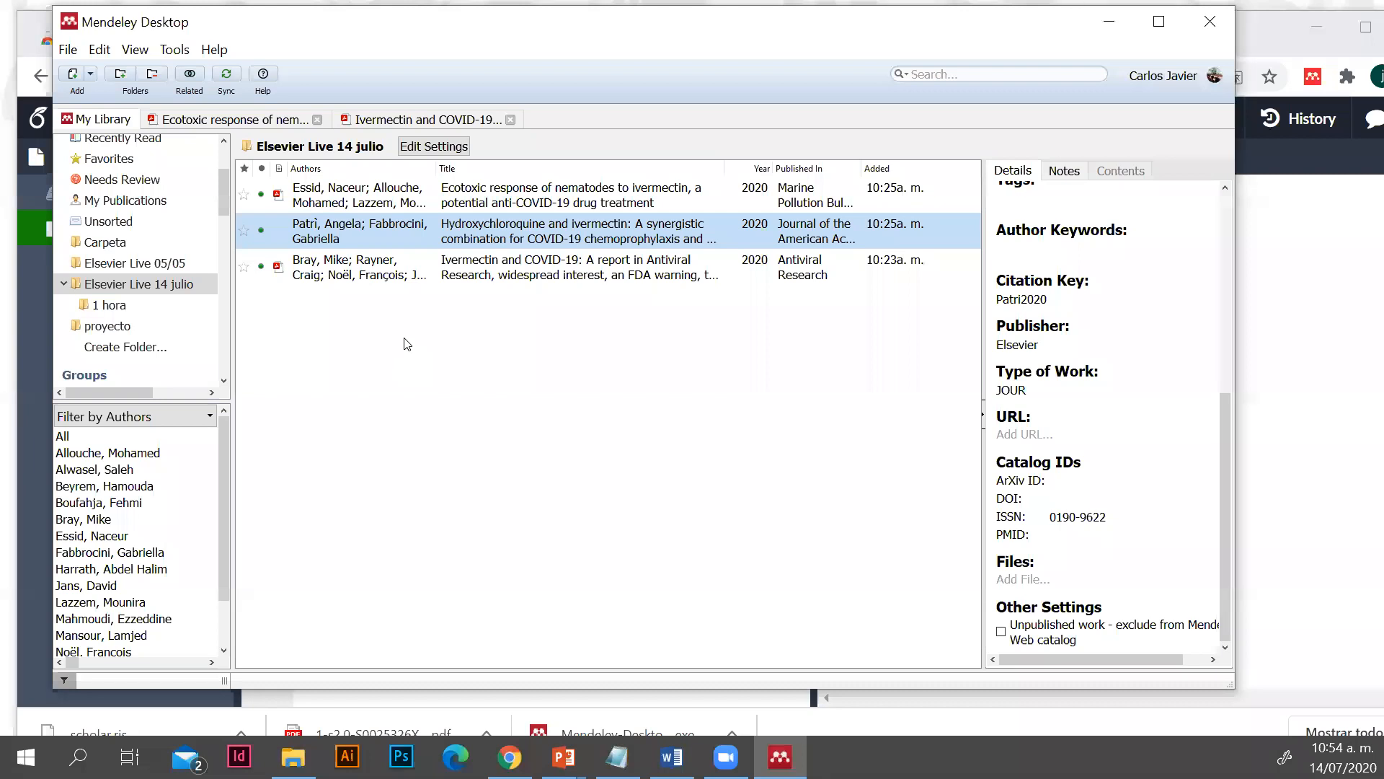
click(1097, 32)
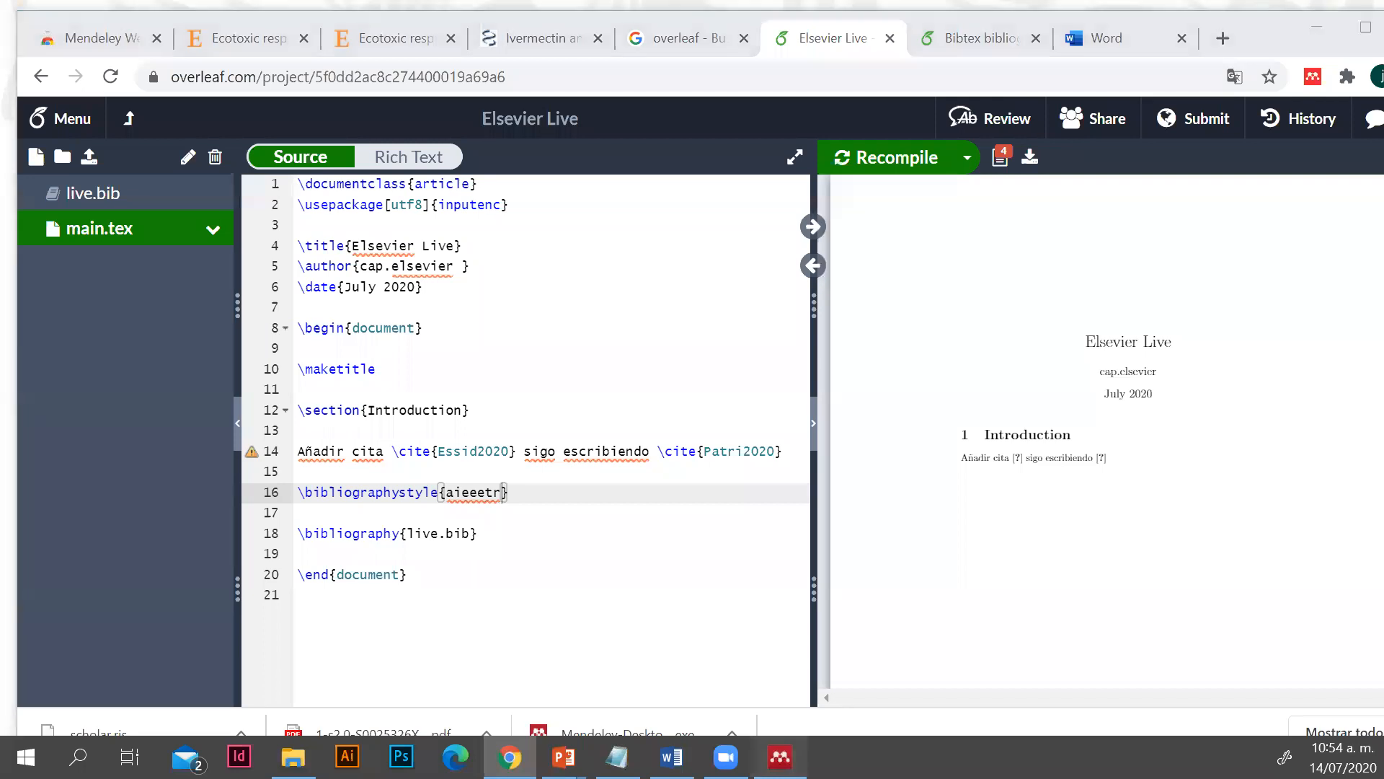
key(alt+Tab)
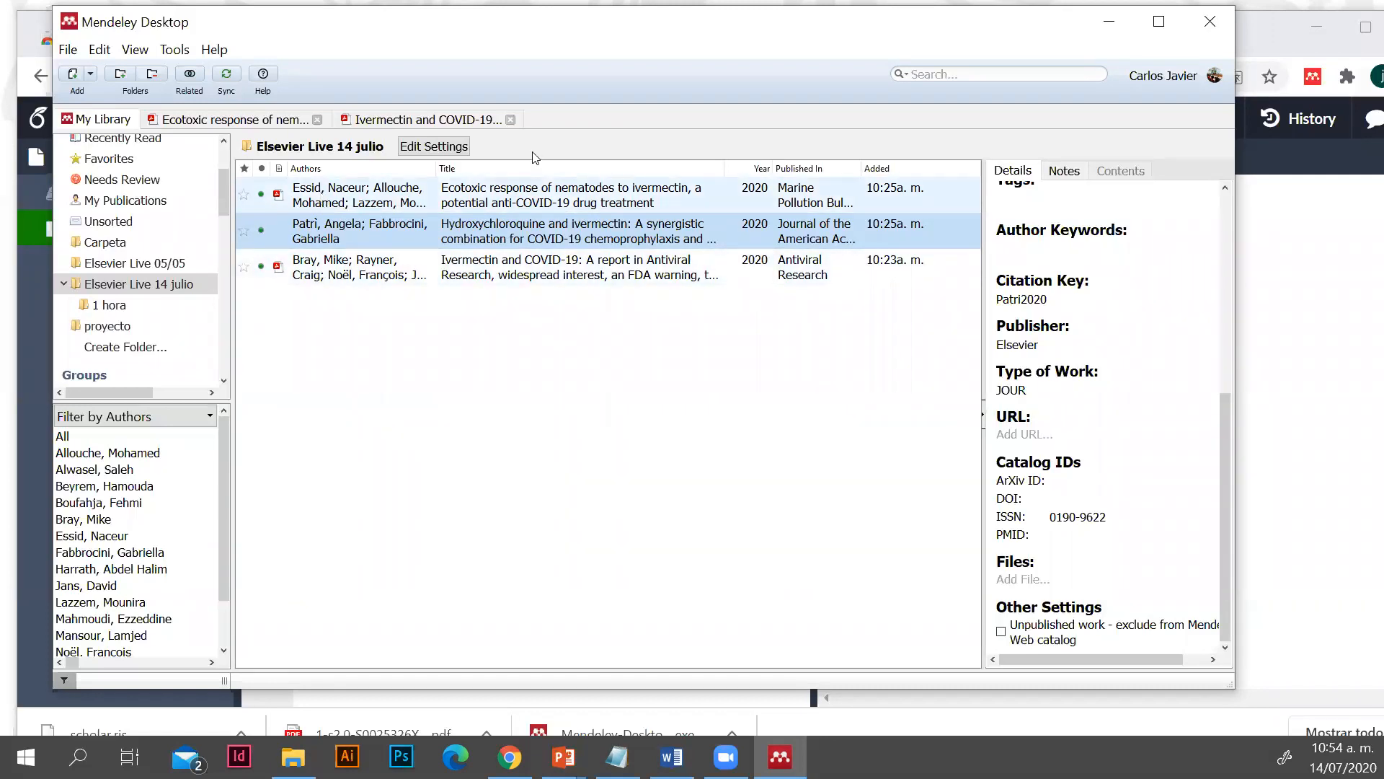
click(1109, 21)
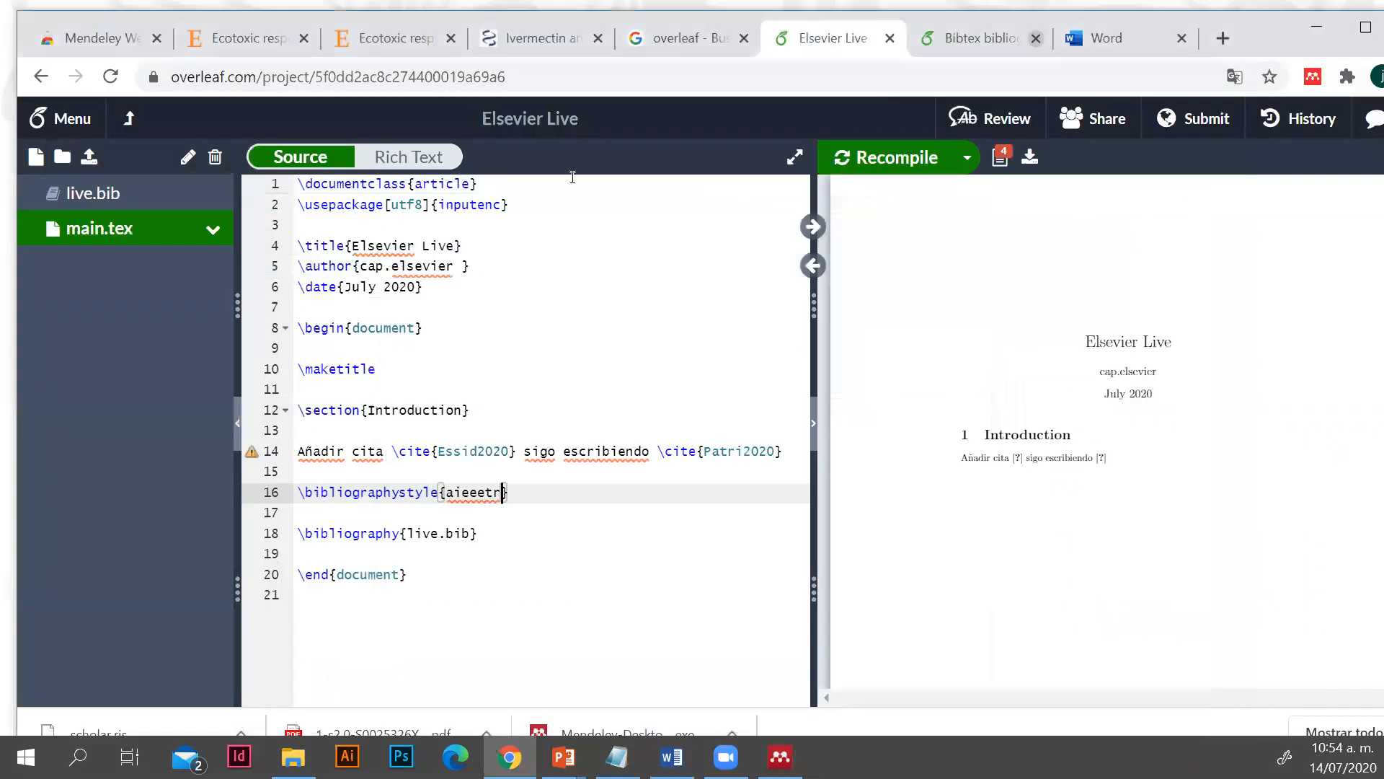
click(91, 193)
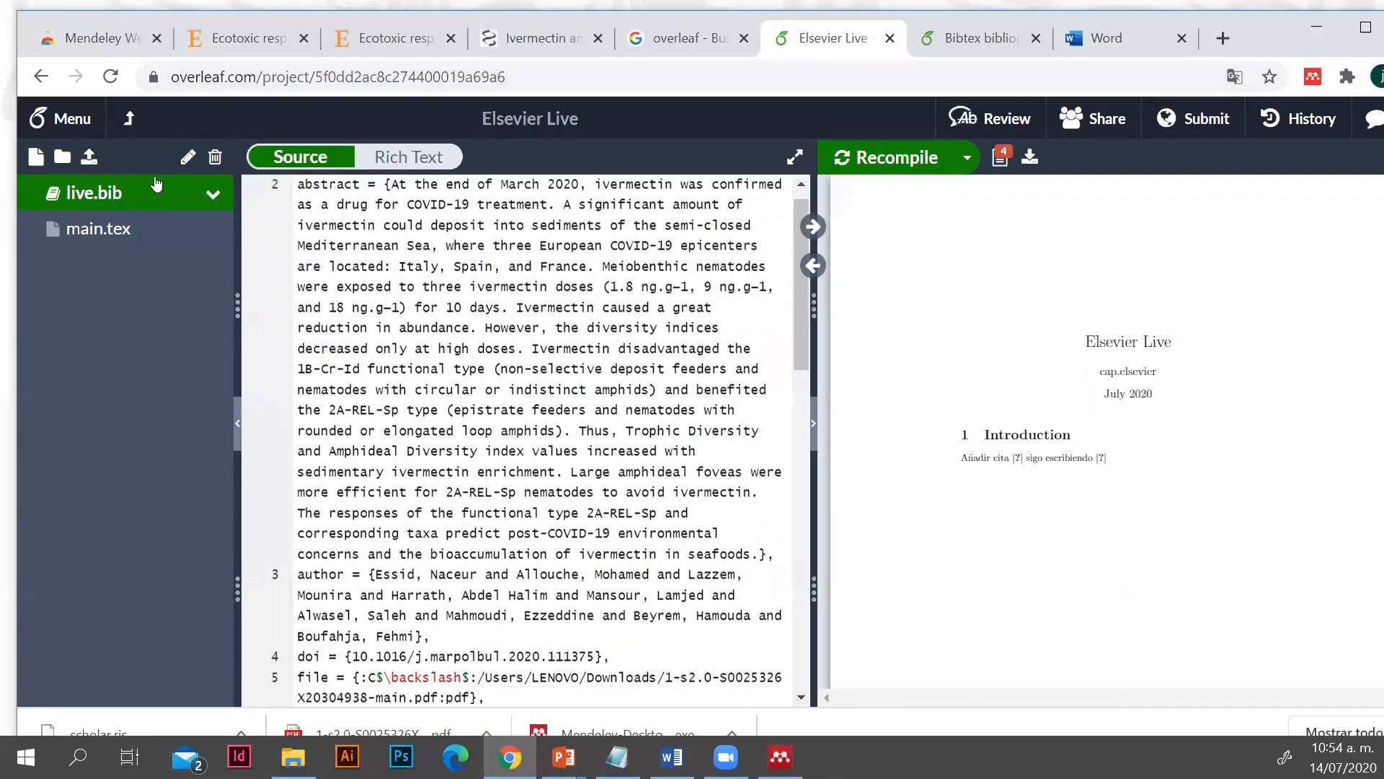
click(130, 231)
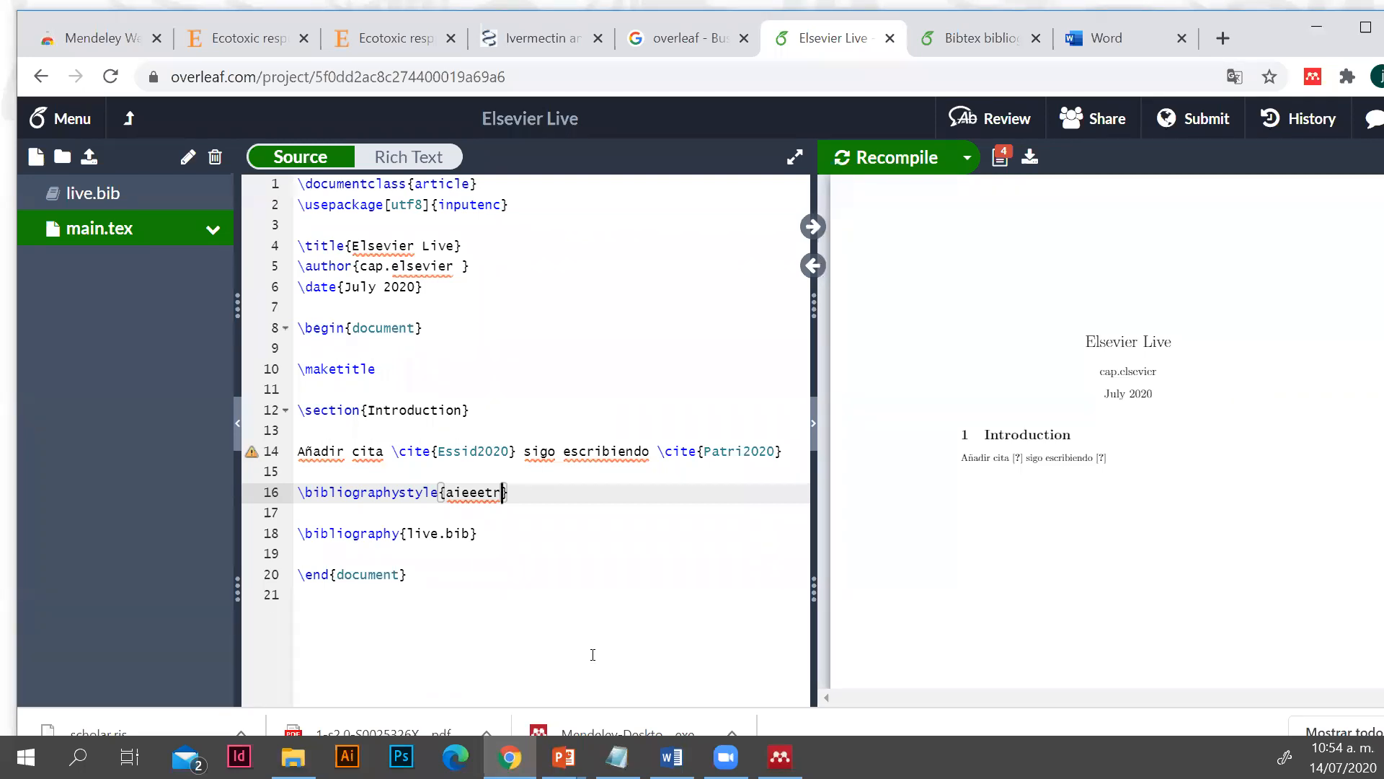
Set the \bibliographystyle command in main.tex to plain and recompile the PDF
key(BackSpace)
key(BackSpace)
key(BackSpace)
key(BackSpace)
key(BackSpace)
key(BackSpace)
key(BackSpace)
text(plain)
click(903, 157)
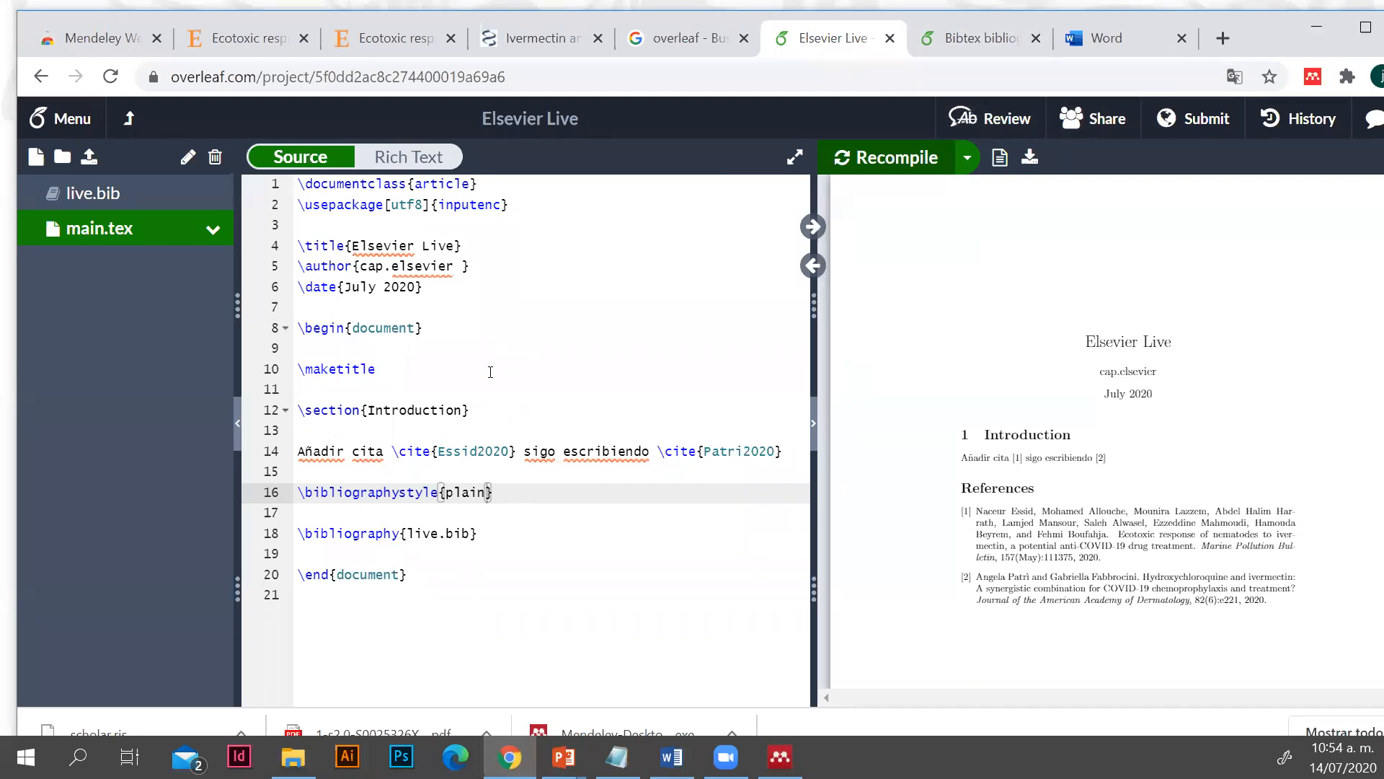
Look at the articles in the Elsevier Live 14 julio folder in Mendeley Desktop and return to main.tex in Overleaf
click(780, 757)
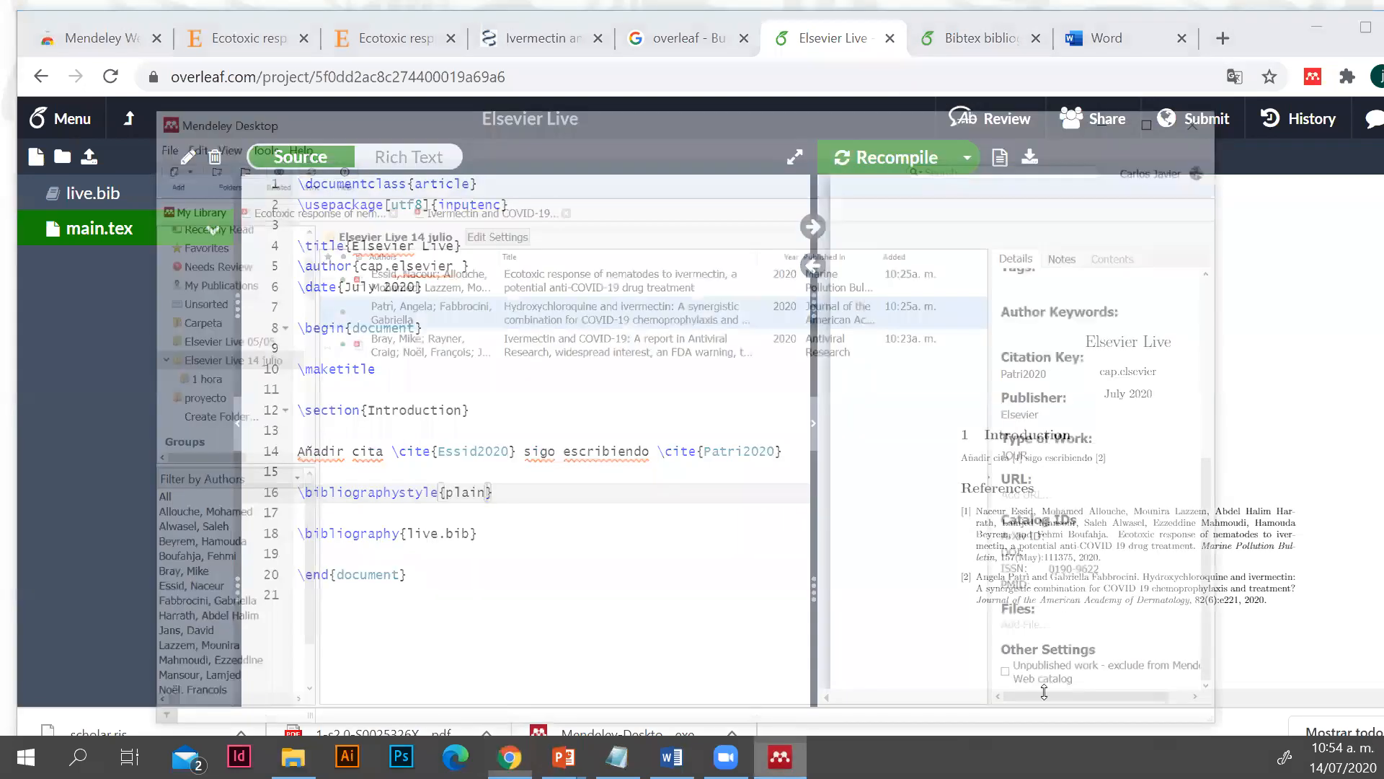
right_click(563, 280)
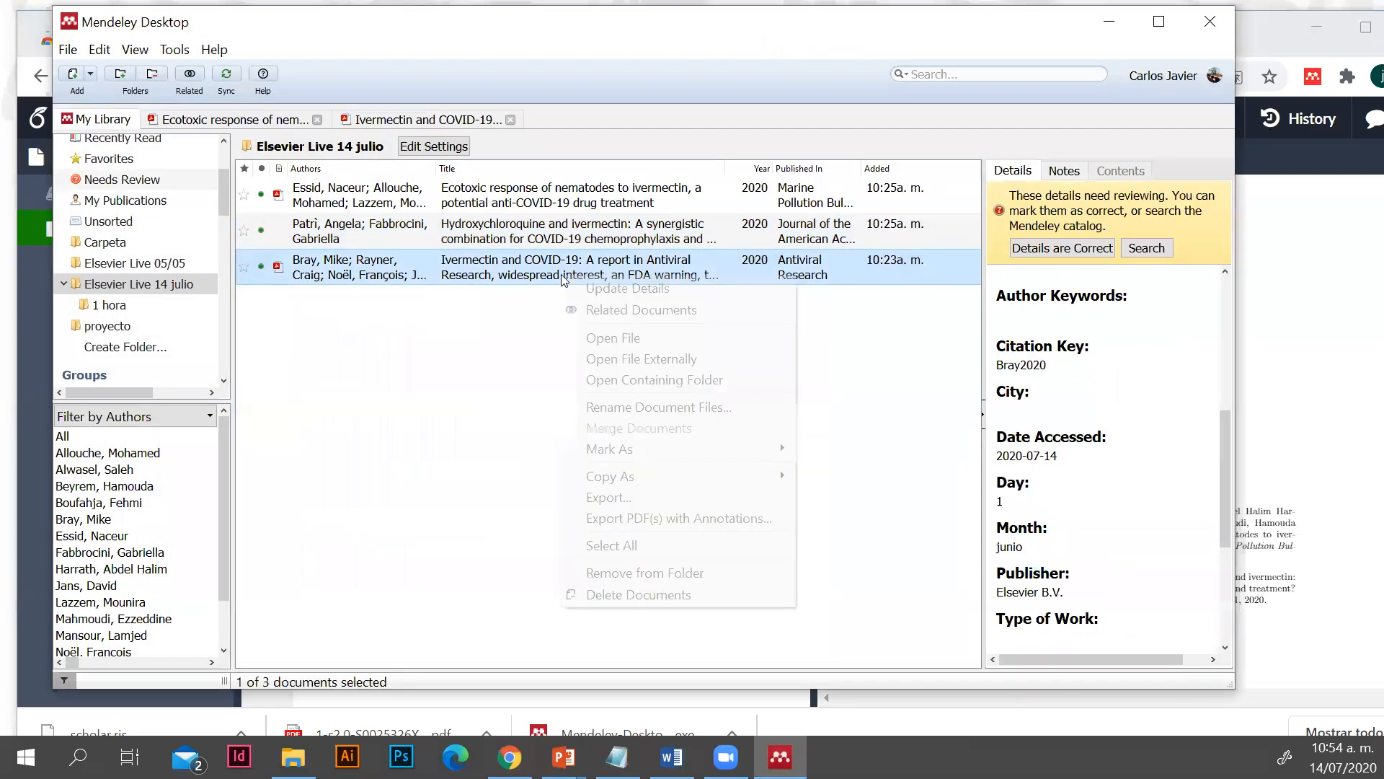
click(915, 413)
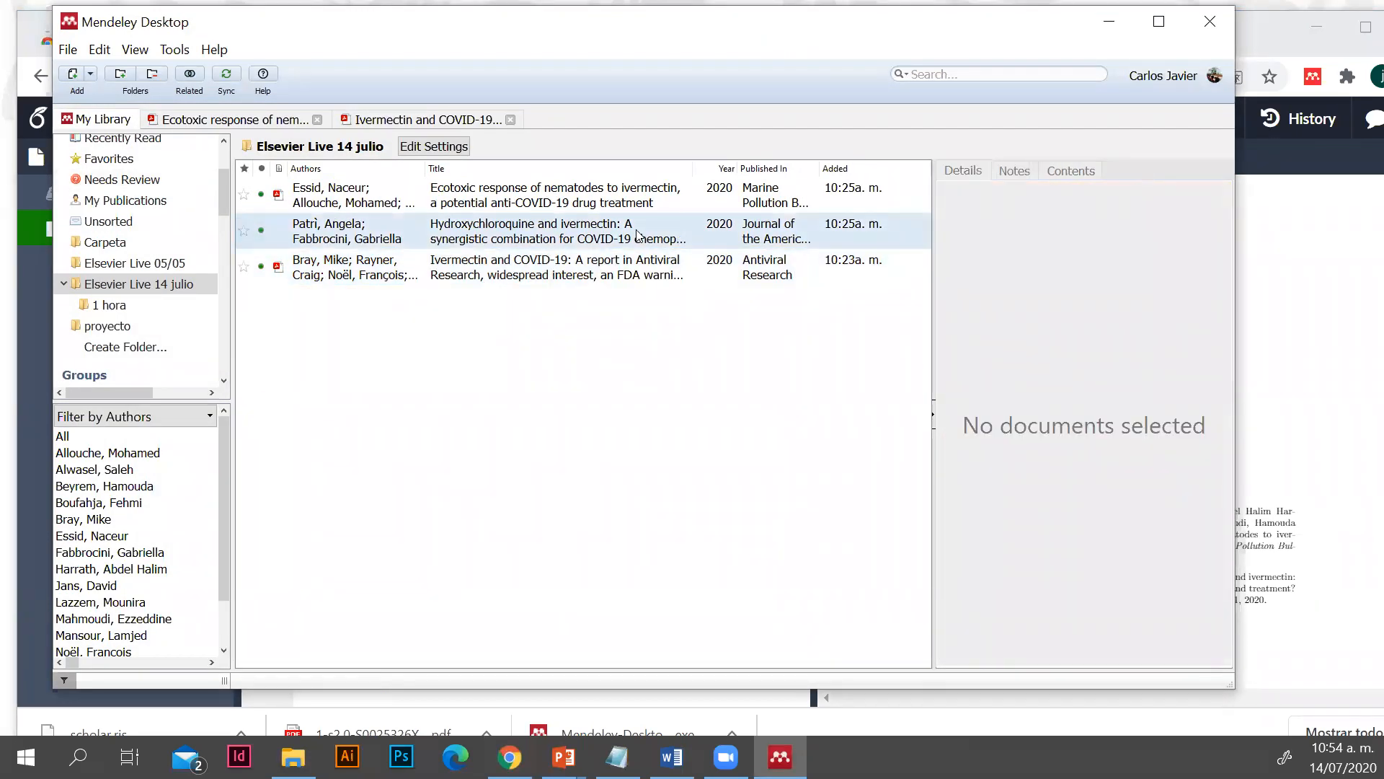
click(638, 236)
click(1091, 22)
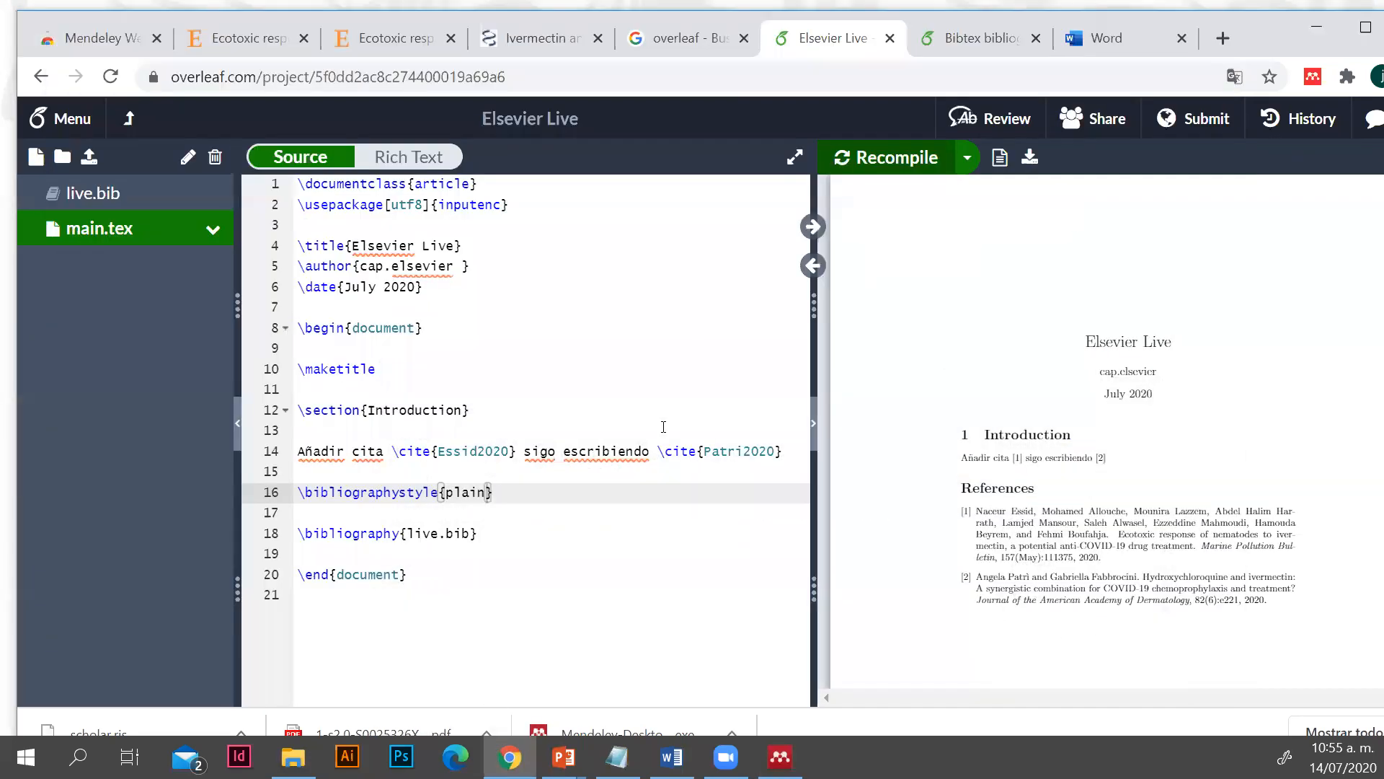
Append the text "vamos a añadir una tercera cita" after the second citation in the Introduction
click(780, 451)
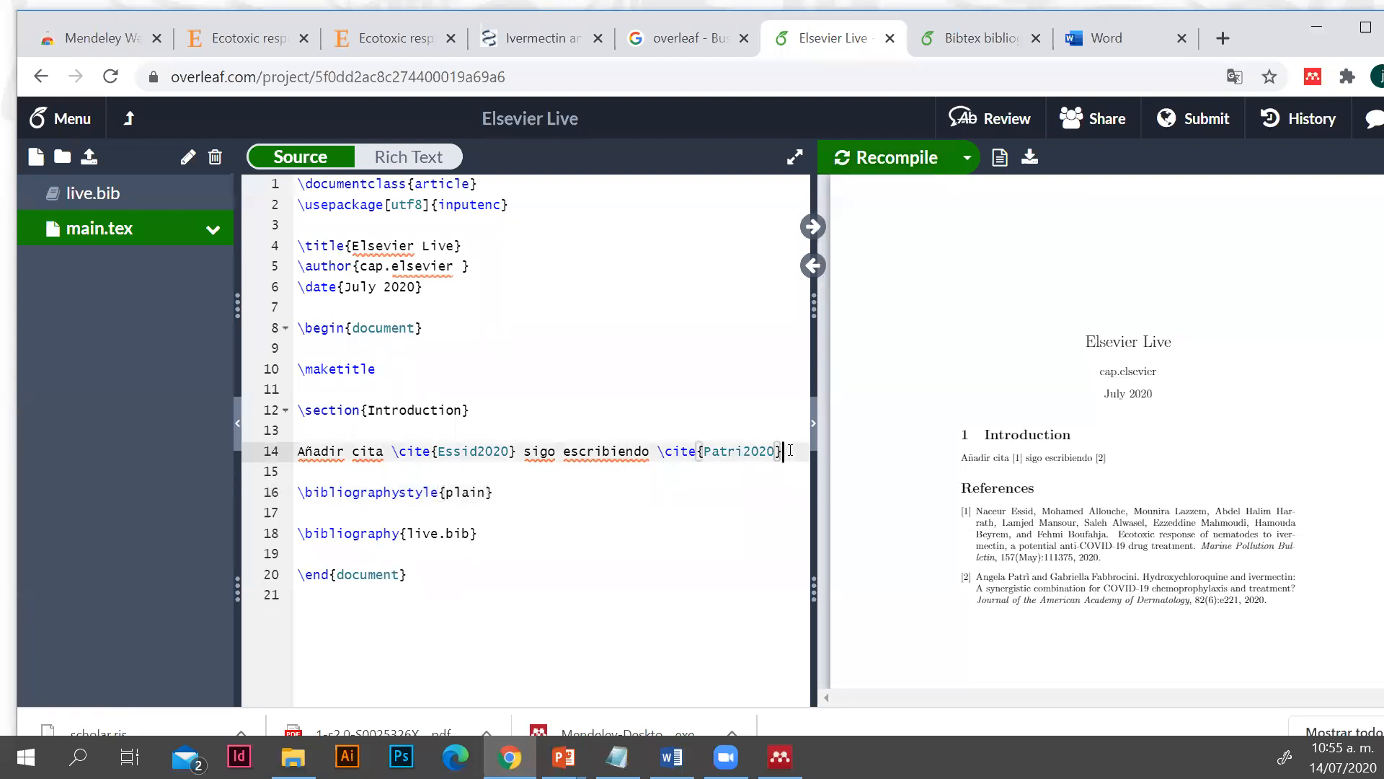
text(vamo)
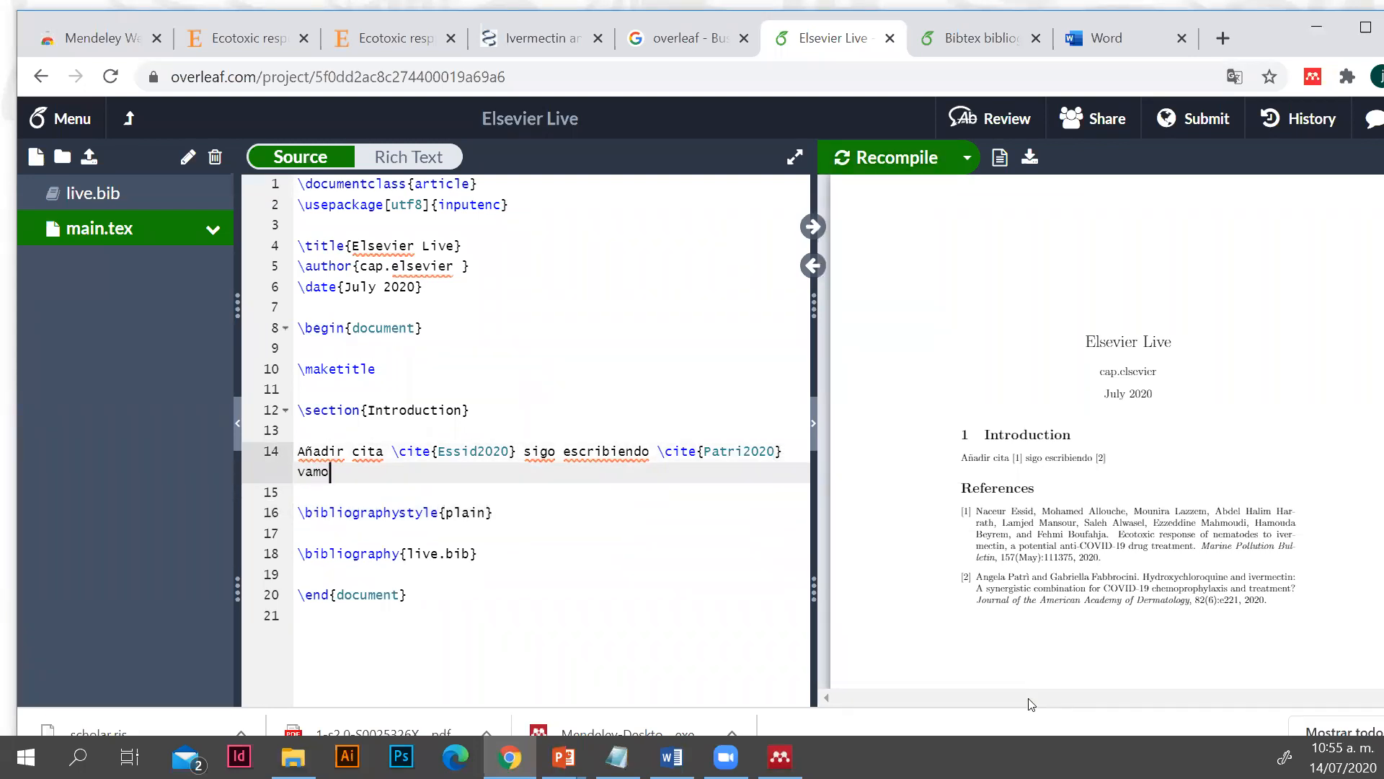
text(s a añadir una tercera cita)
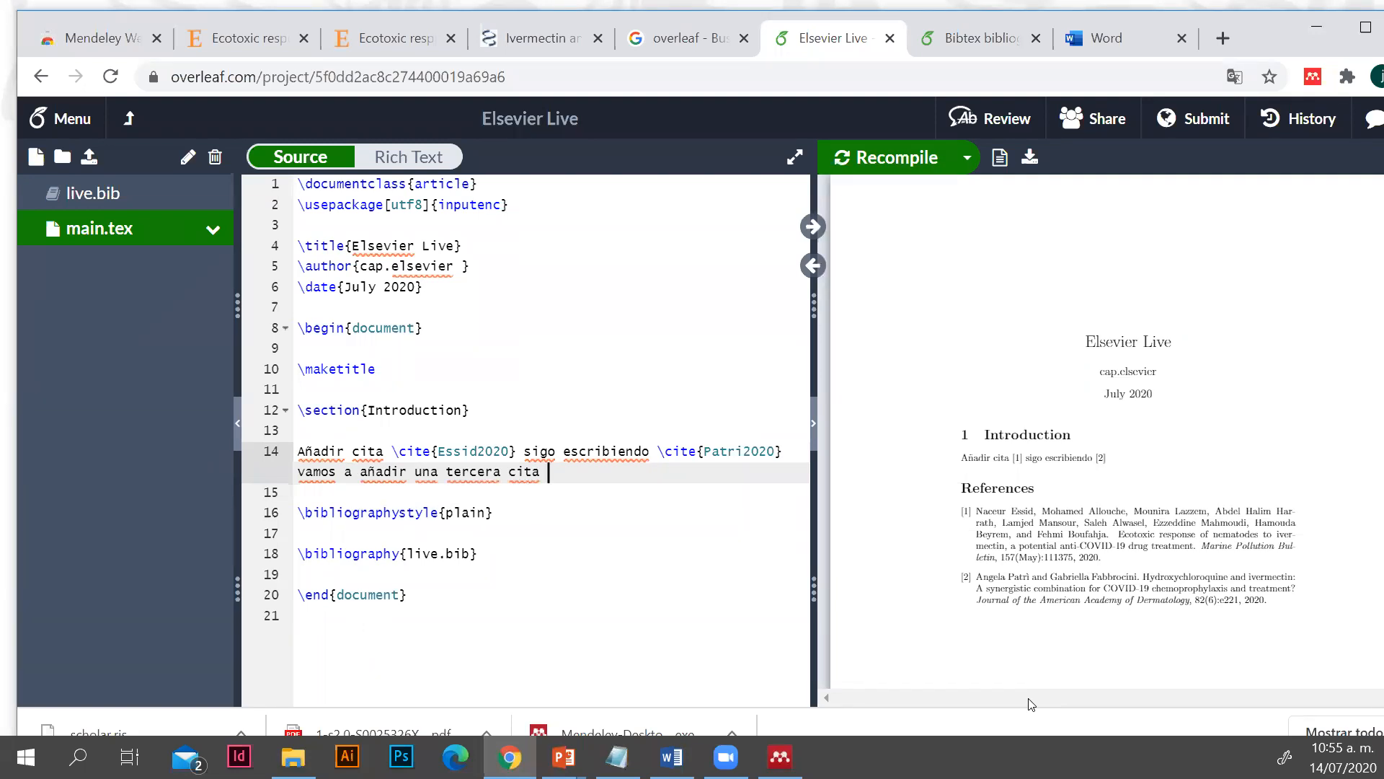
In Mendeley Desktop, look at the copy formats for the nematodes article and the details of the hydroxychloroquine article
click(779, 757)
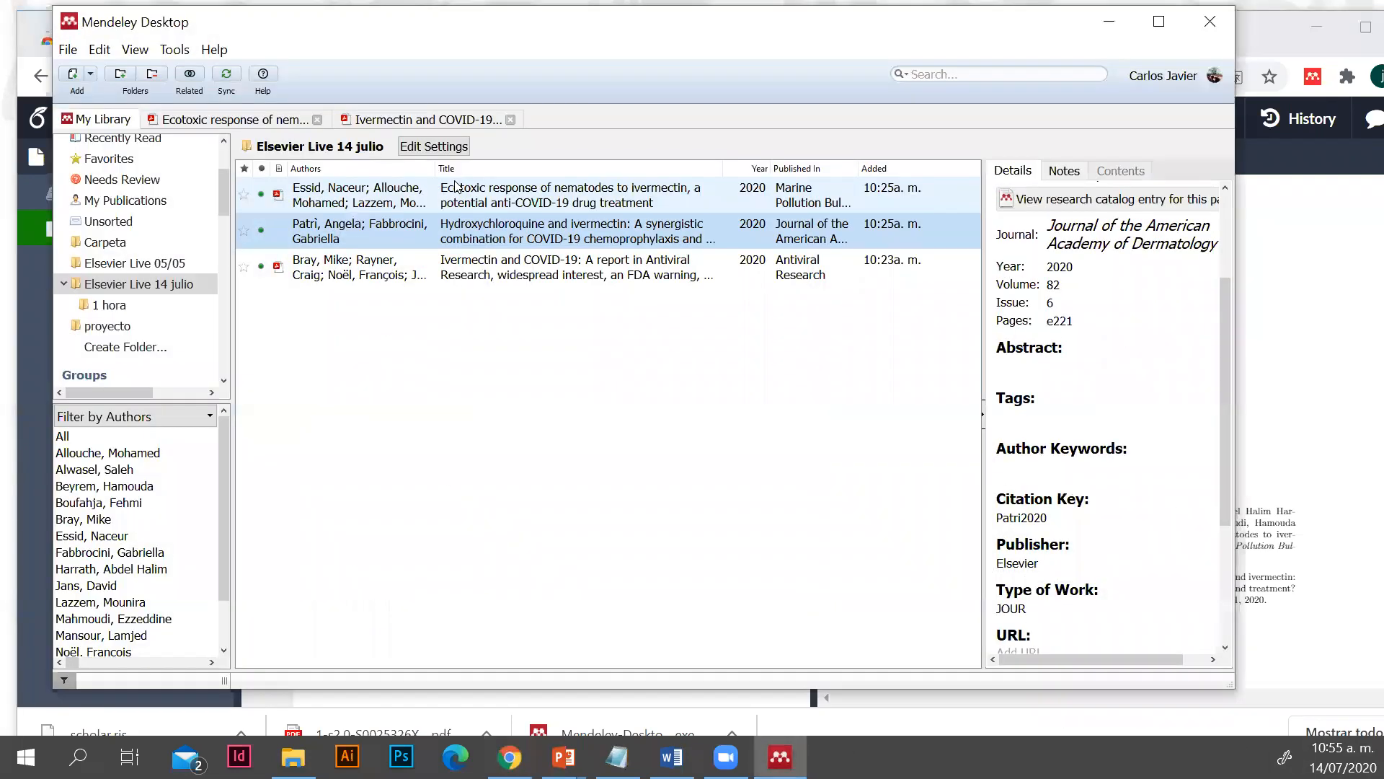
right_click(457, 186)
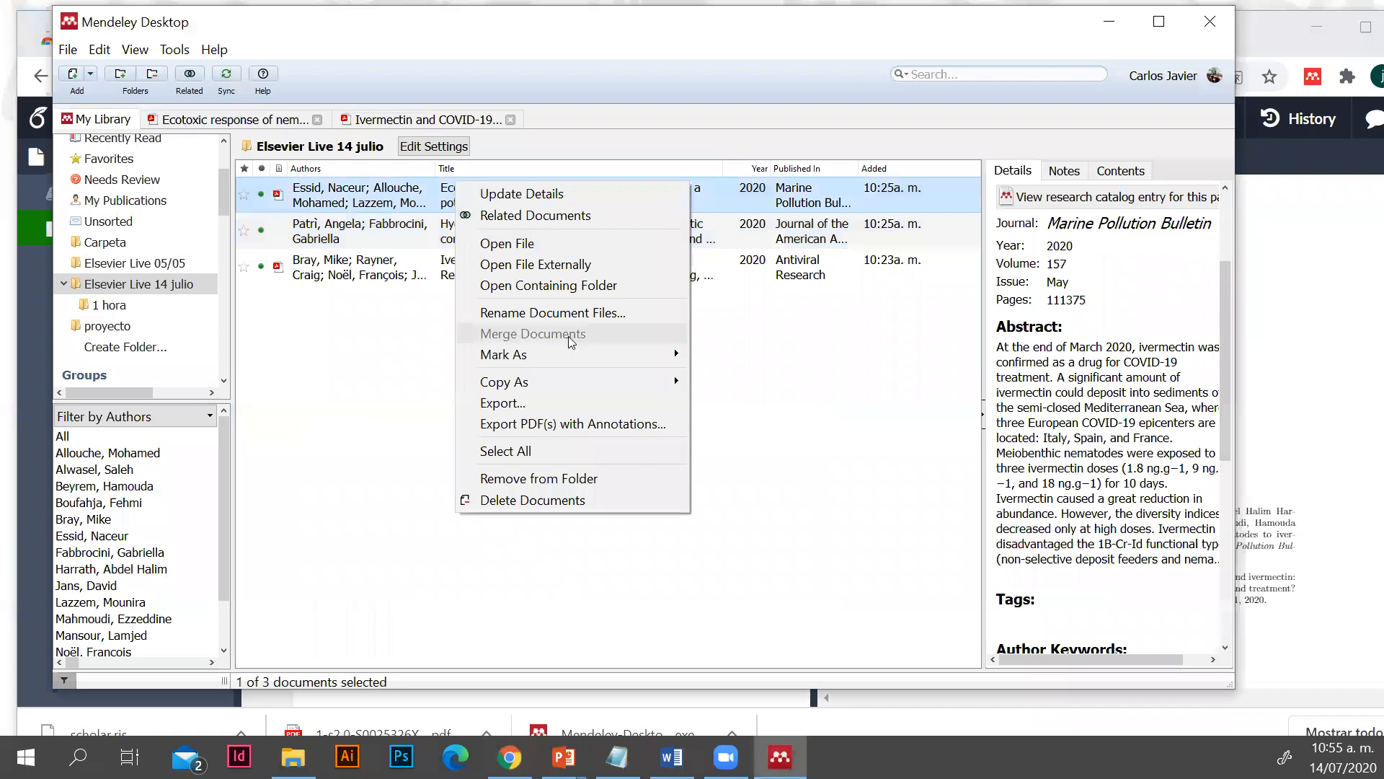
mouse_move(673, 382)
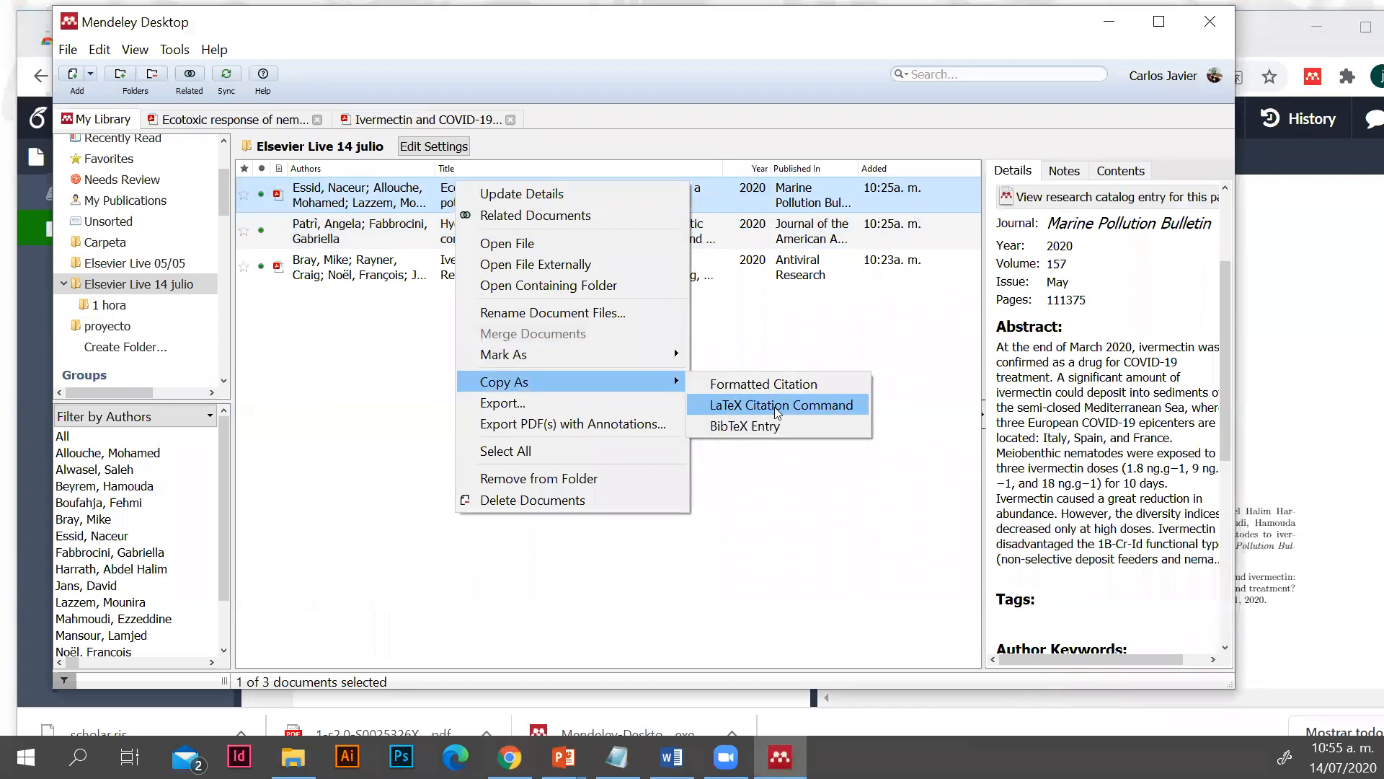
click(768, 559)
scroll(1245, 493, down, 1)
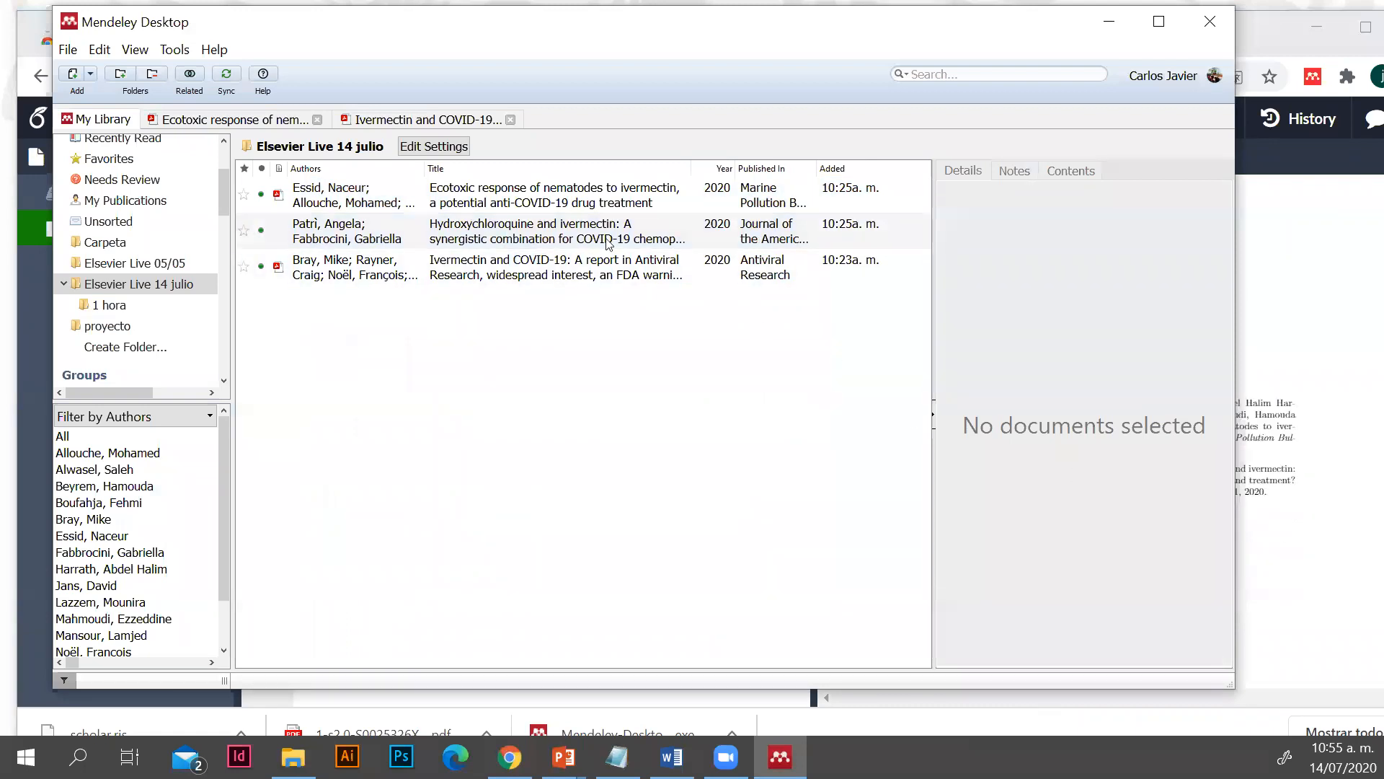
click(600, 244)
scroll(1130, 512, down, 5)
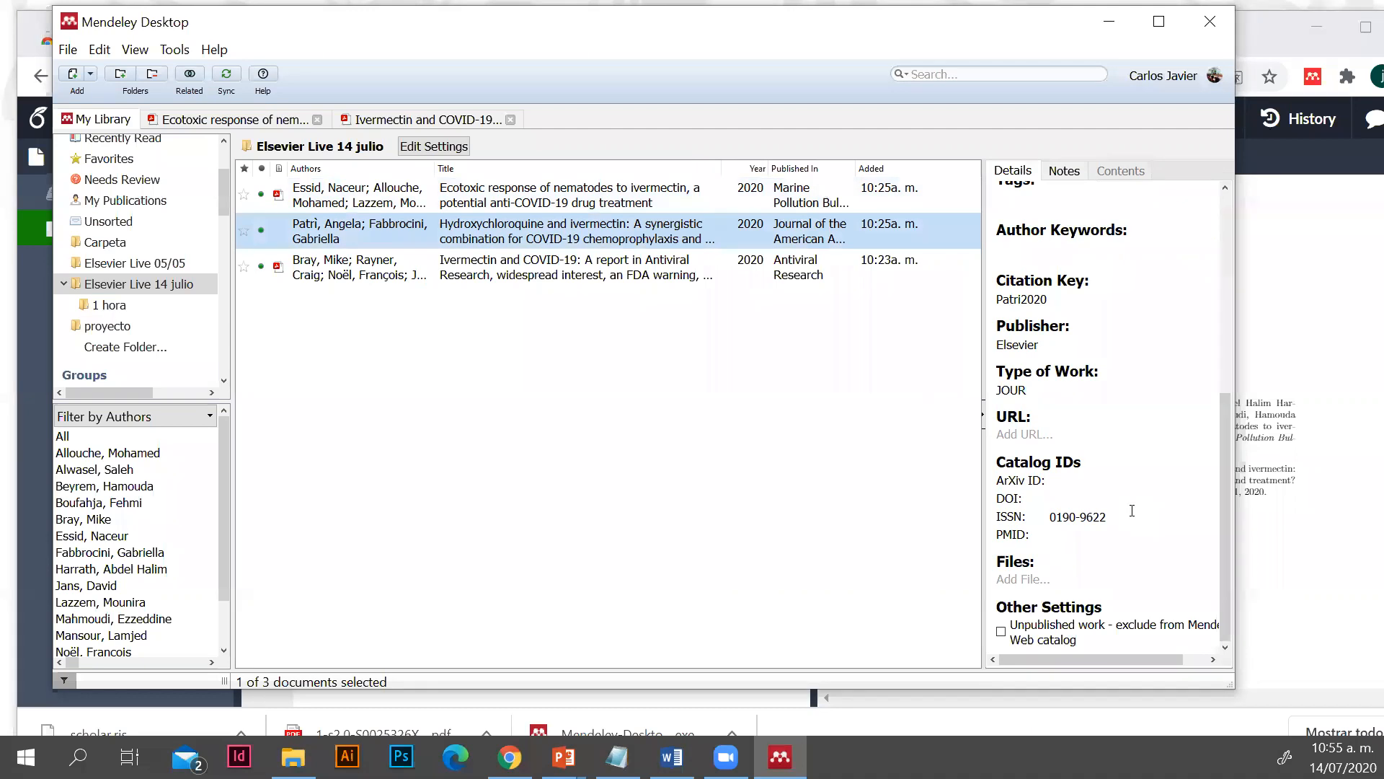
scroll(1132, 510, up, 1)
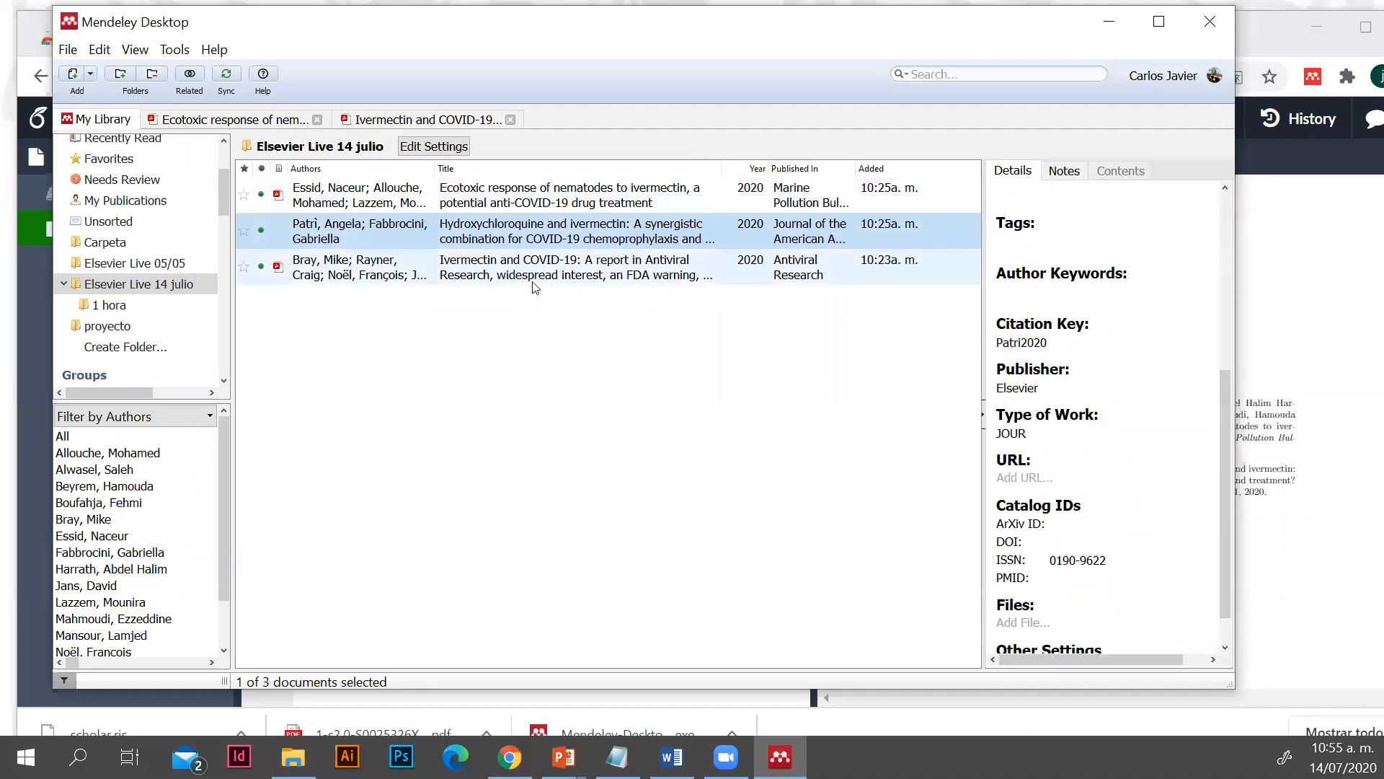
Copy the citation key Bray2020 from the details of the Ivermectin and COVID-19 article and return to Overleaf
click(505, 267)
scroll(1066, 500, down, 6)
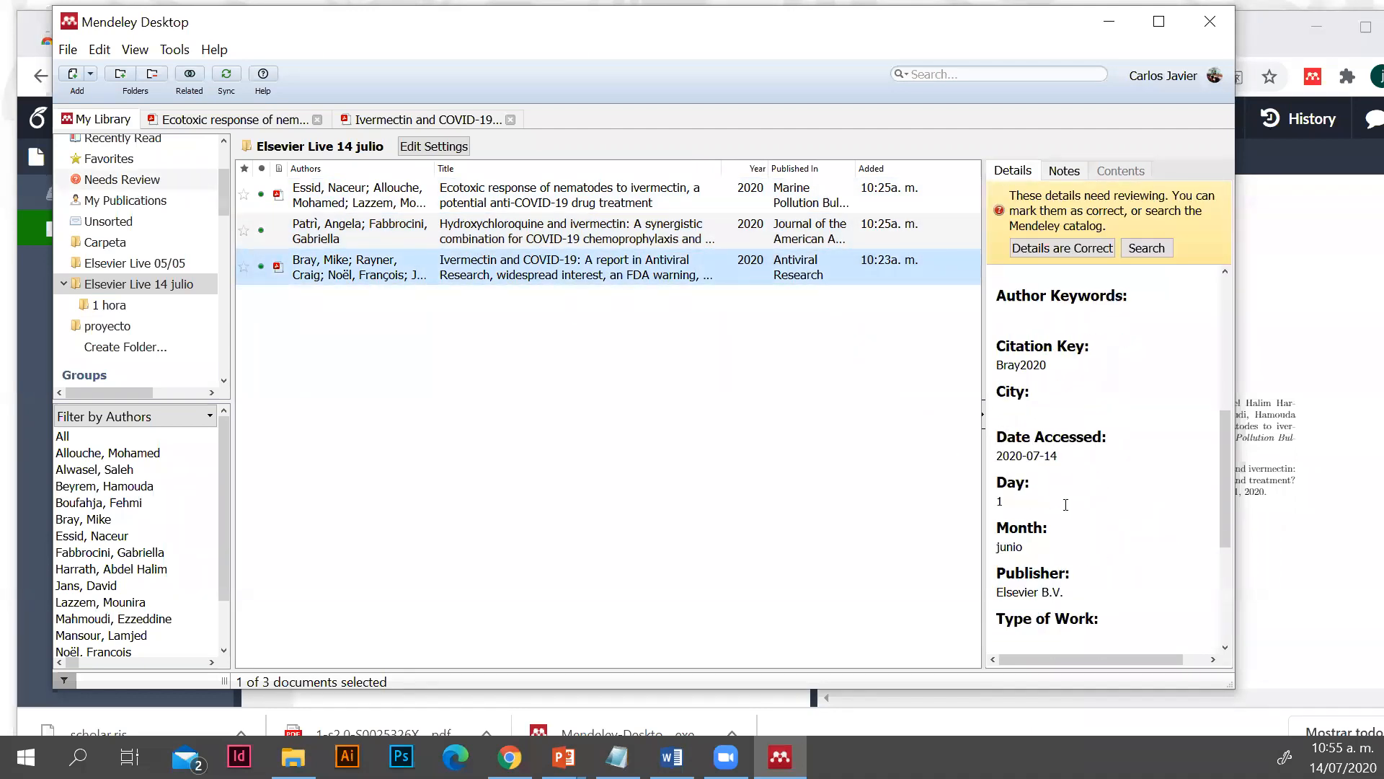
scroll(1066, 500, down, 1)
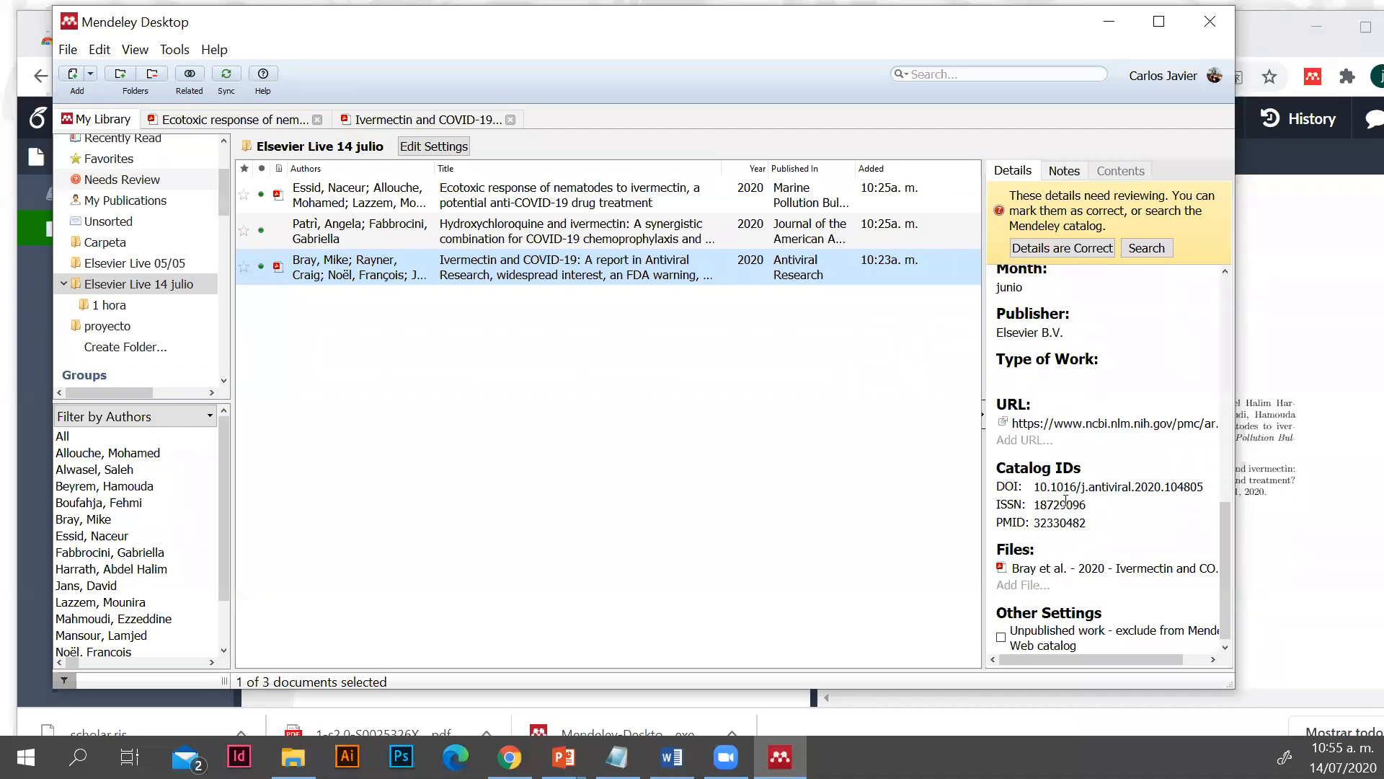
scroll(1066, 500, up, 5)
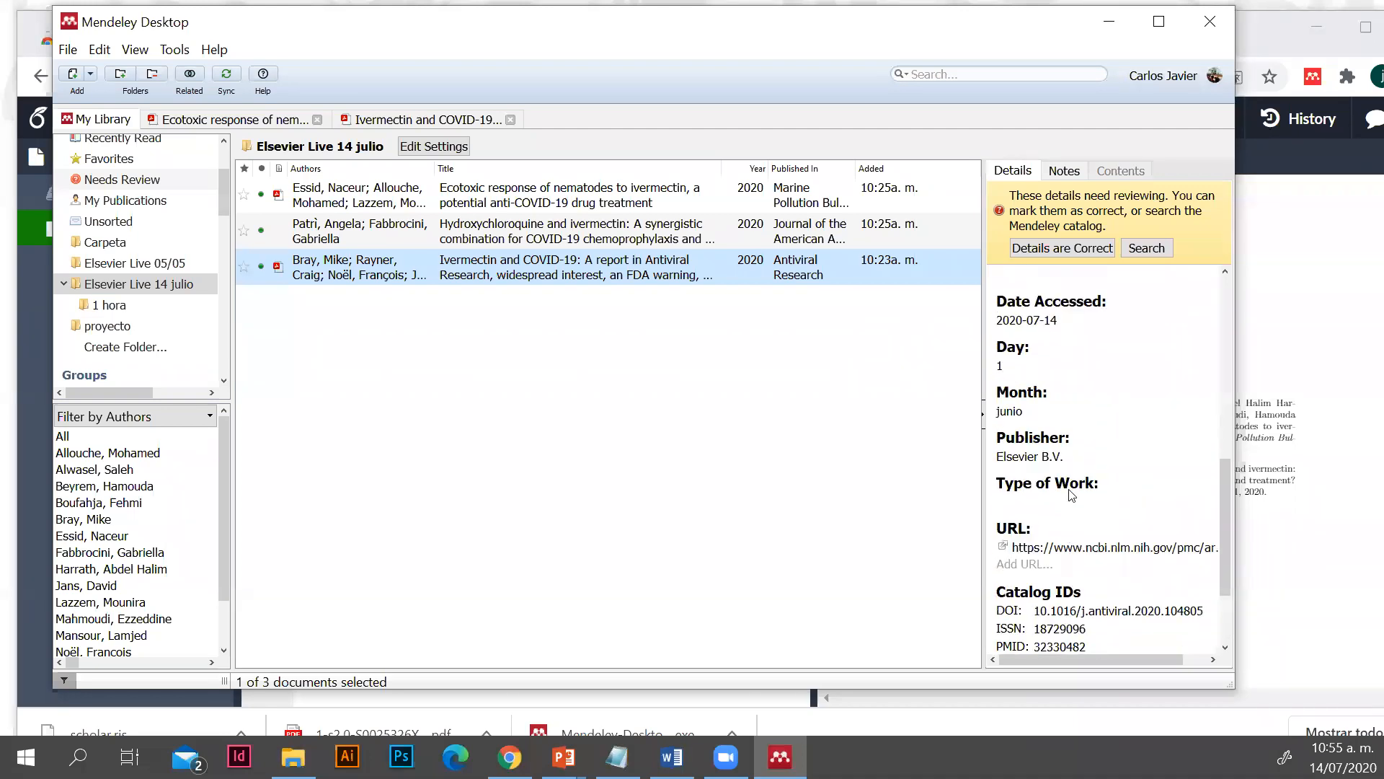
scroll(1072, 495, up, 3)
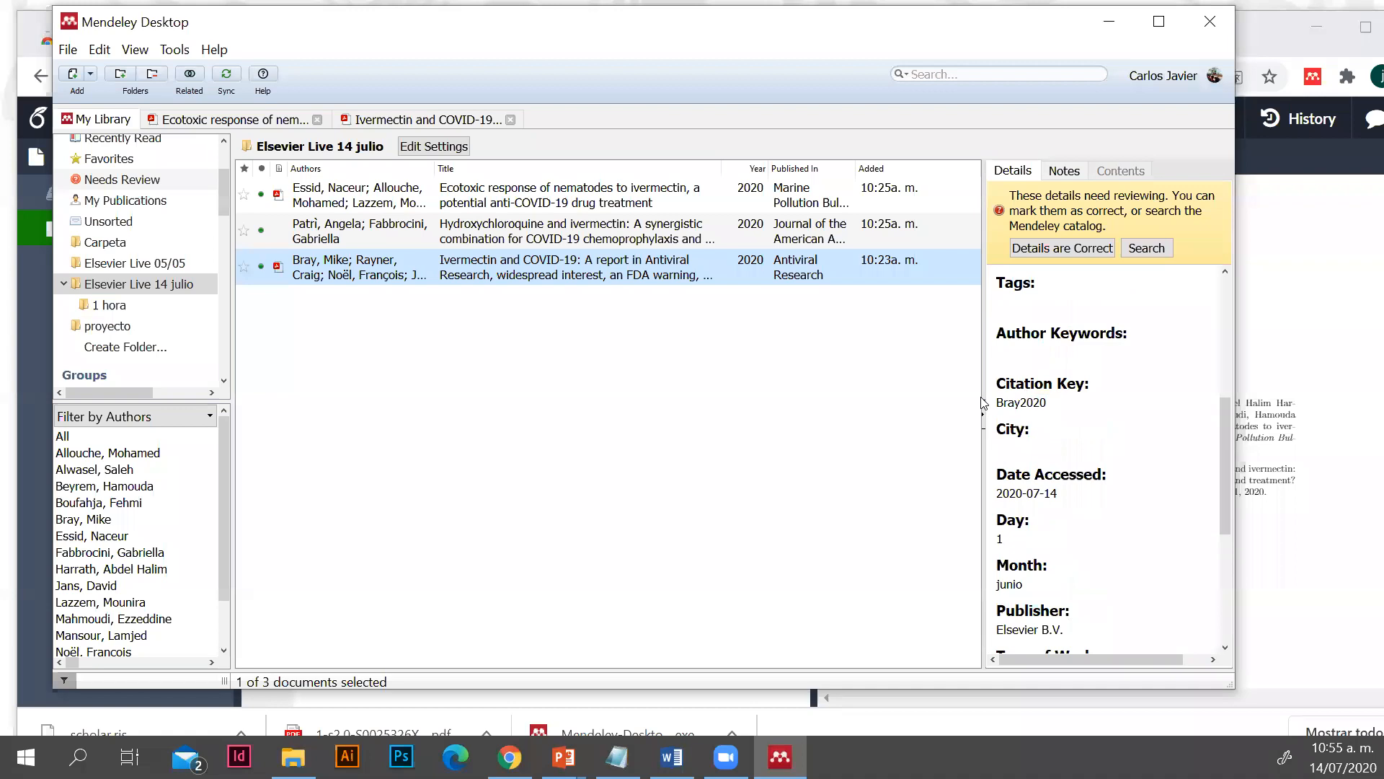
drag(1047, 402, 989, 400)
right_click(998, 401)
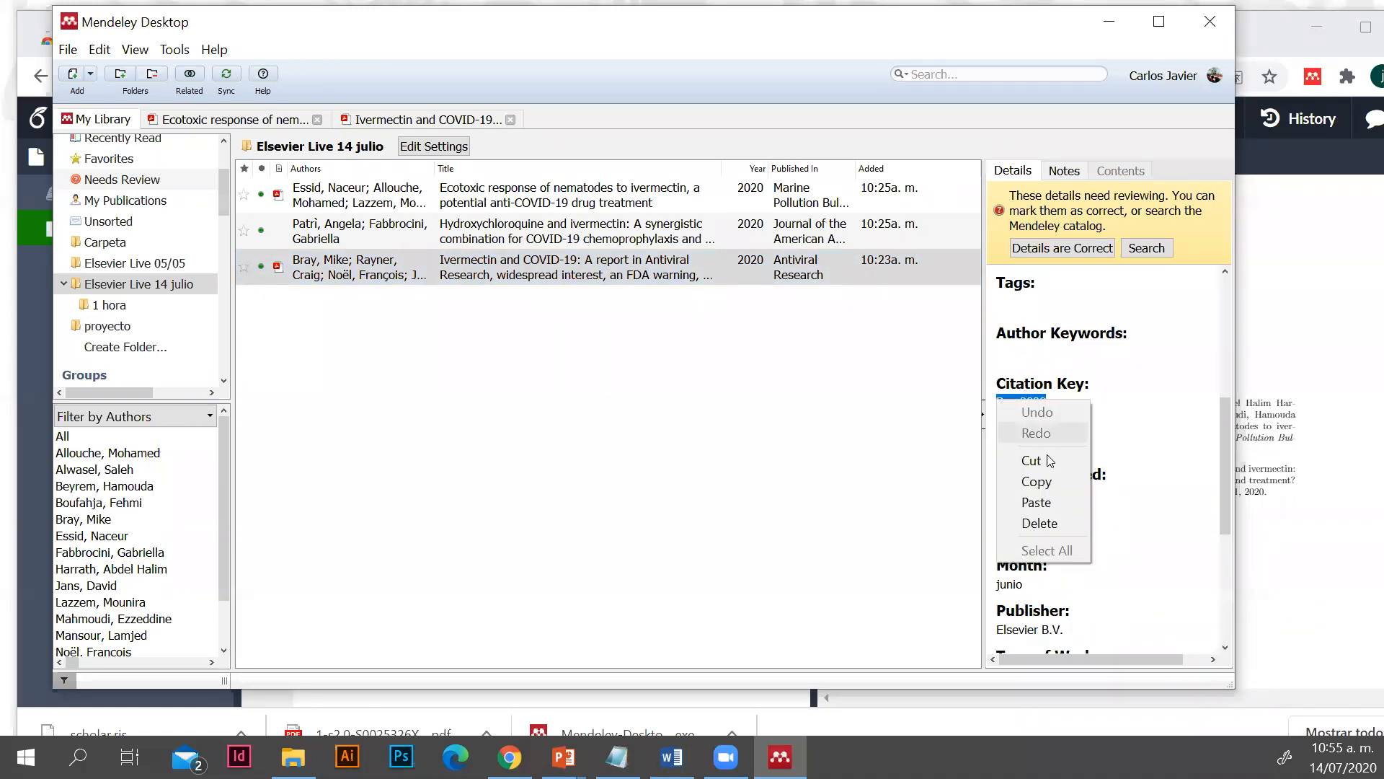
click(1047, 485)
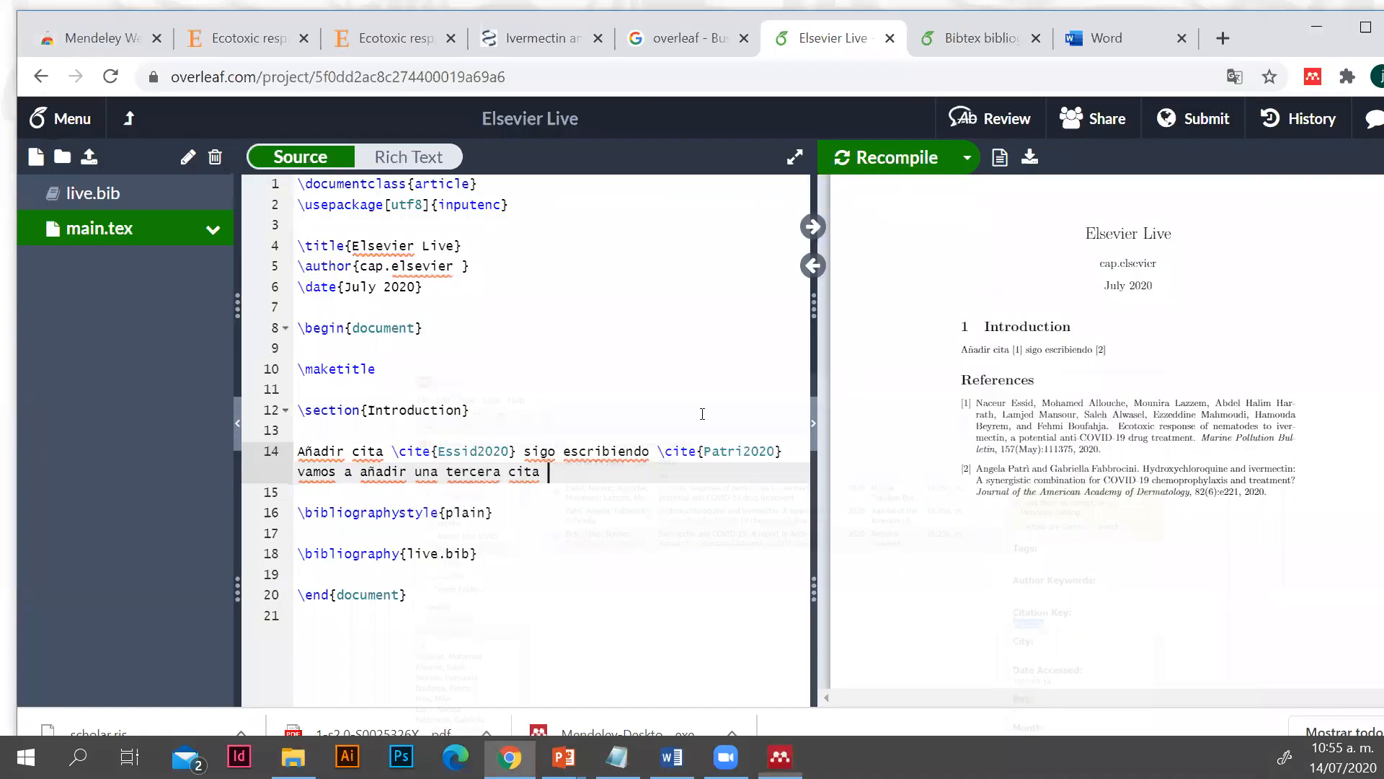
click(1109, 21)
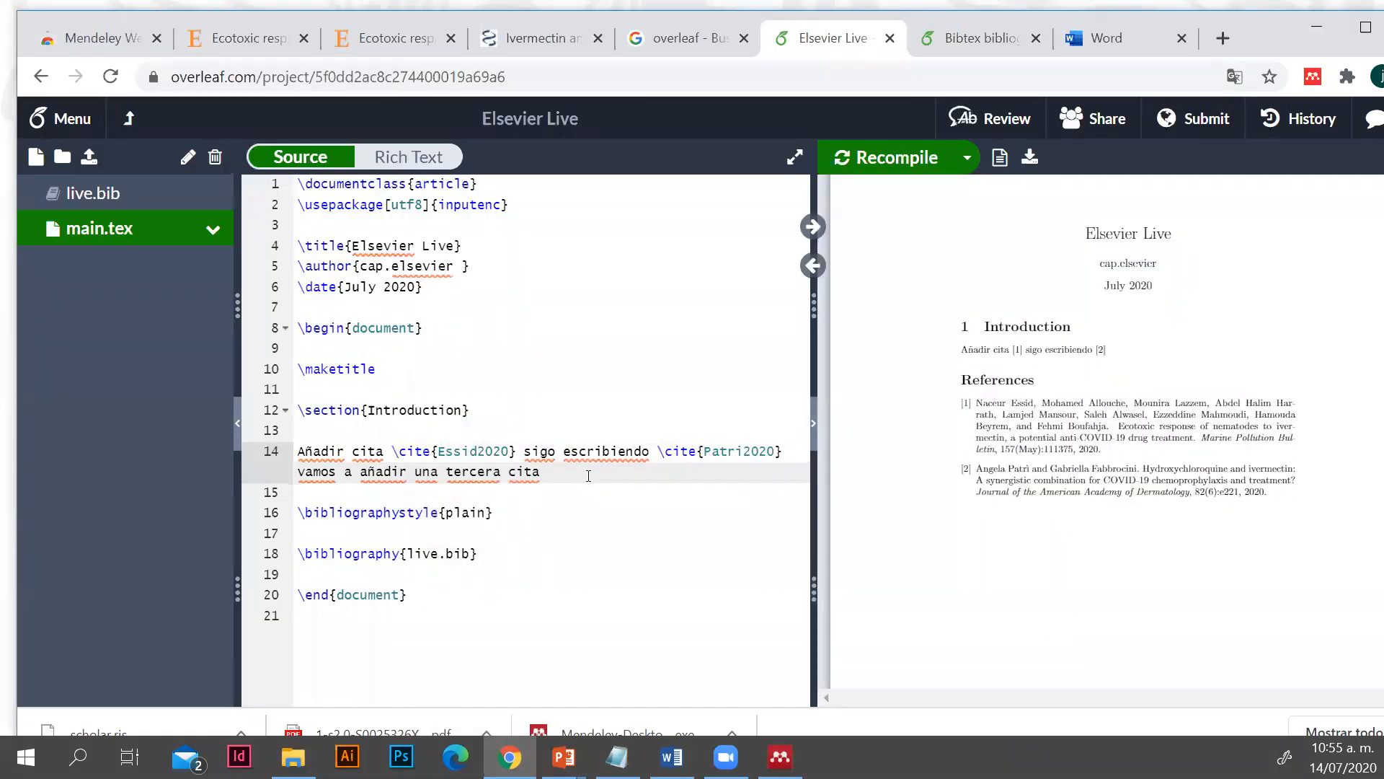
Insert the citation \cite{Bray2020} after "tercera cita" in main.tex, using the copied key
click(580, 476)
mouse_move(725, 756)
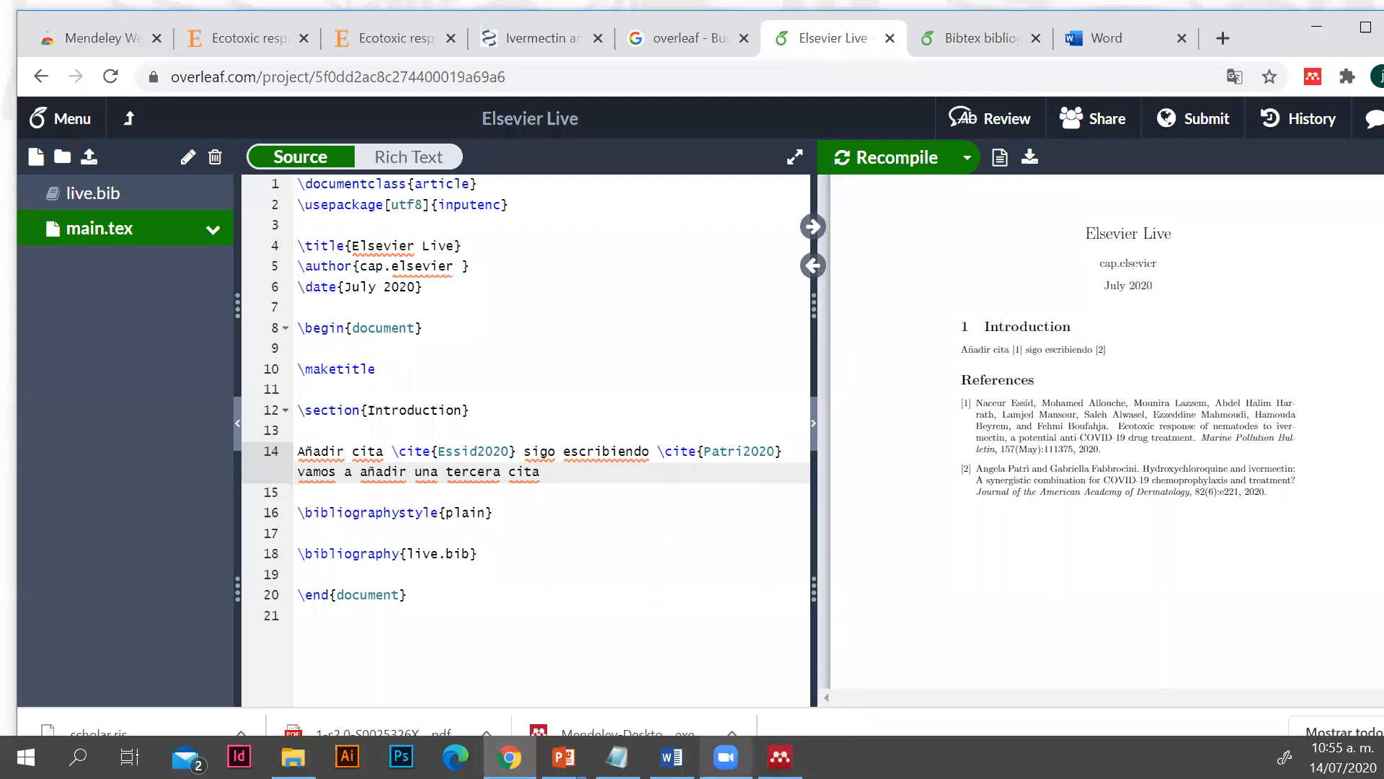
text(\ci)
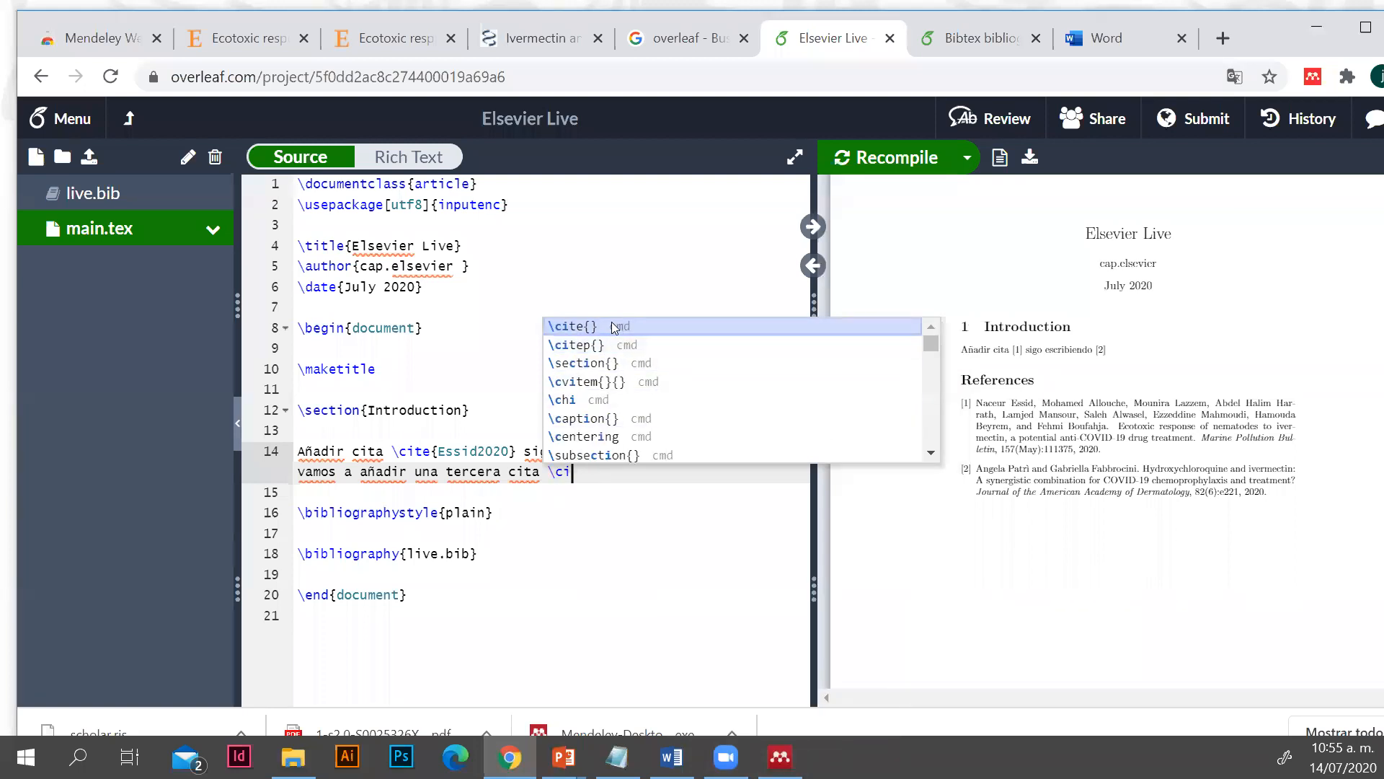
key(Return)
click(669, 581)
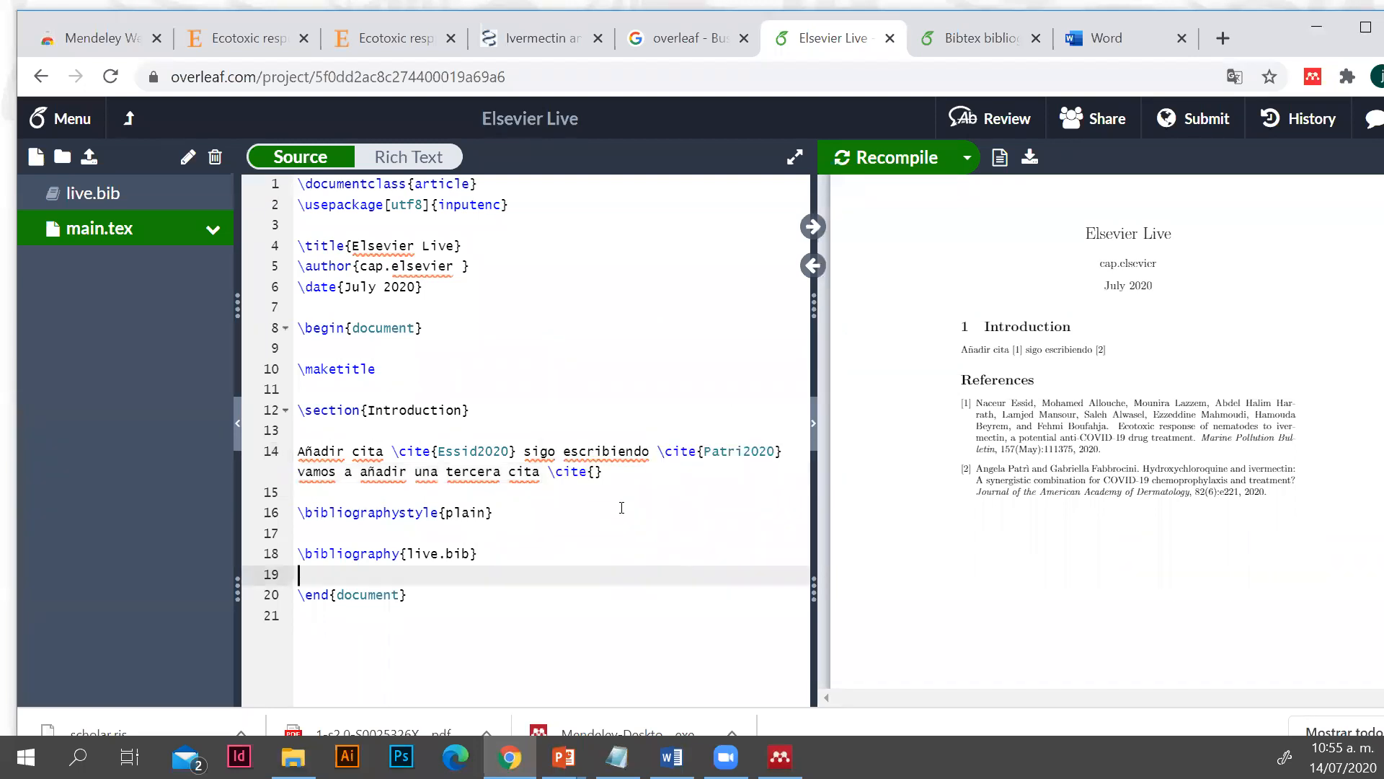
click(596, 471)
key(ctrl+v)
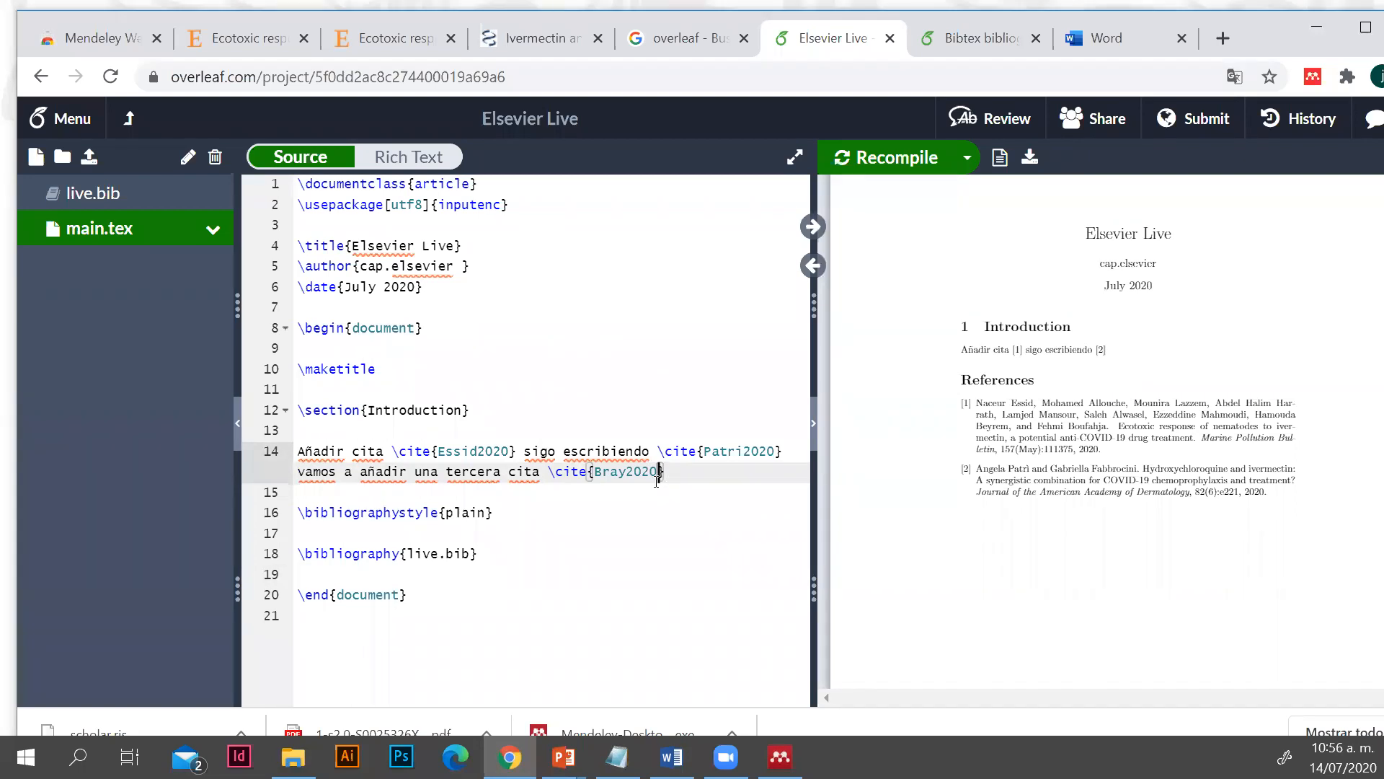
Look at the citation key in Mendeley Desktop again, return to Overleaf and recompile the PDF with the third citation
key(alt+Tab)
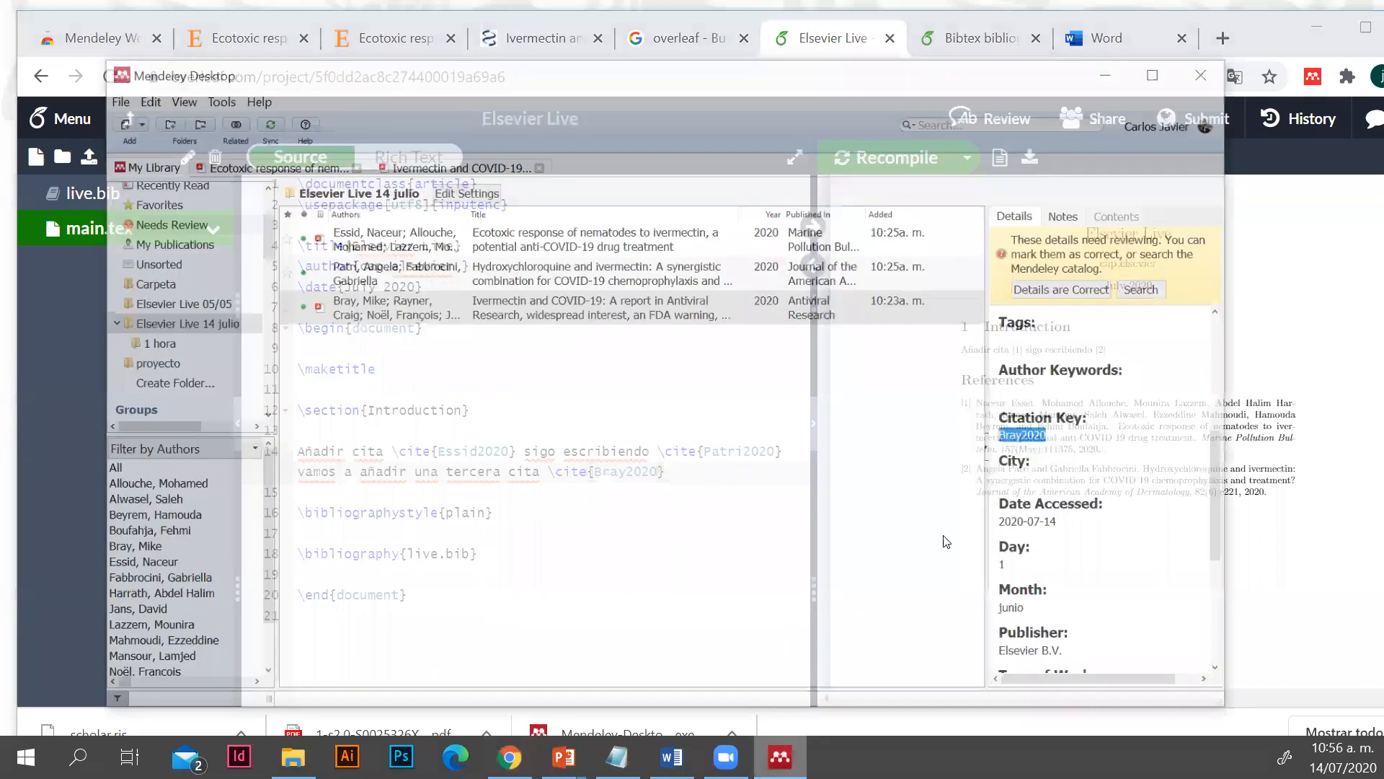
click(1109, 22)
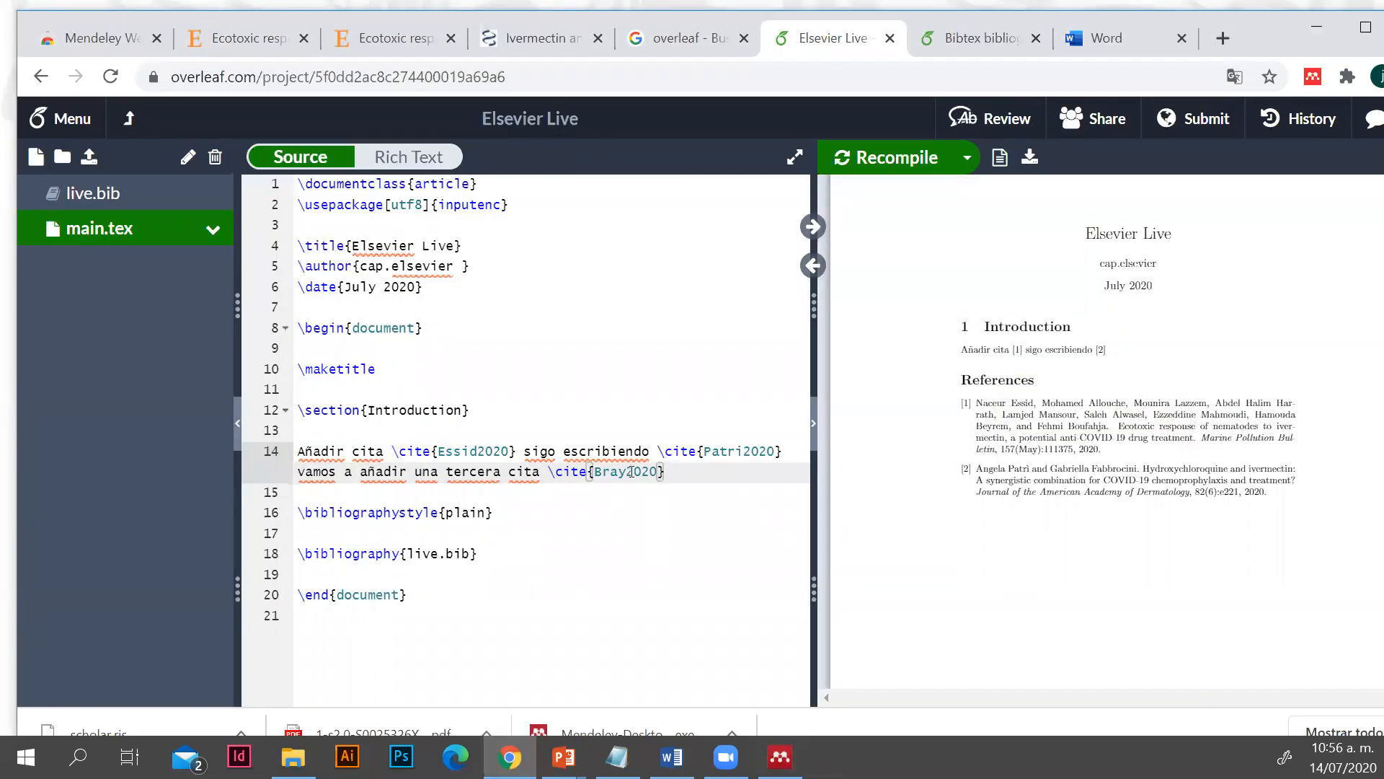
click(890, 157)
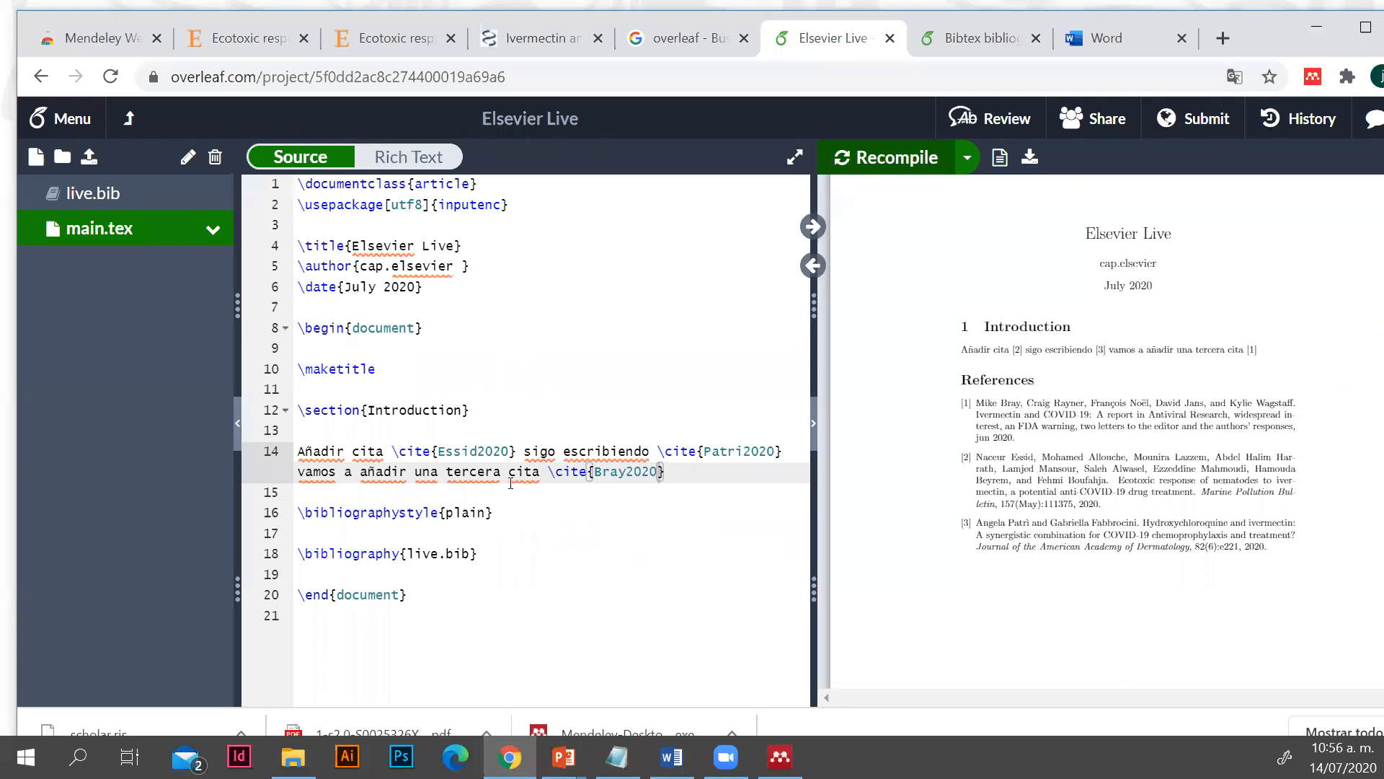
Replace the plain bibliography style in main.tex with apalike and recompile the PDF
drag(486, 511, 445, 512)
text(apalike)
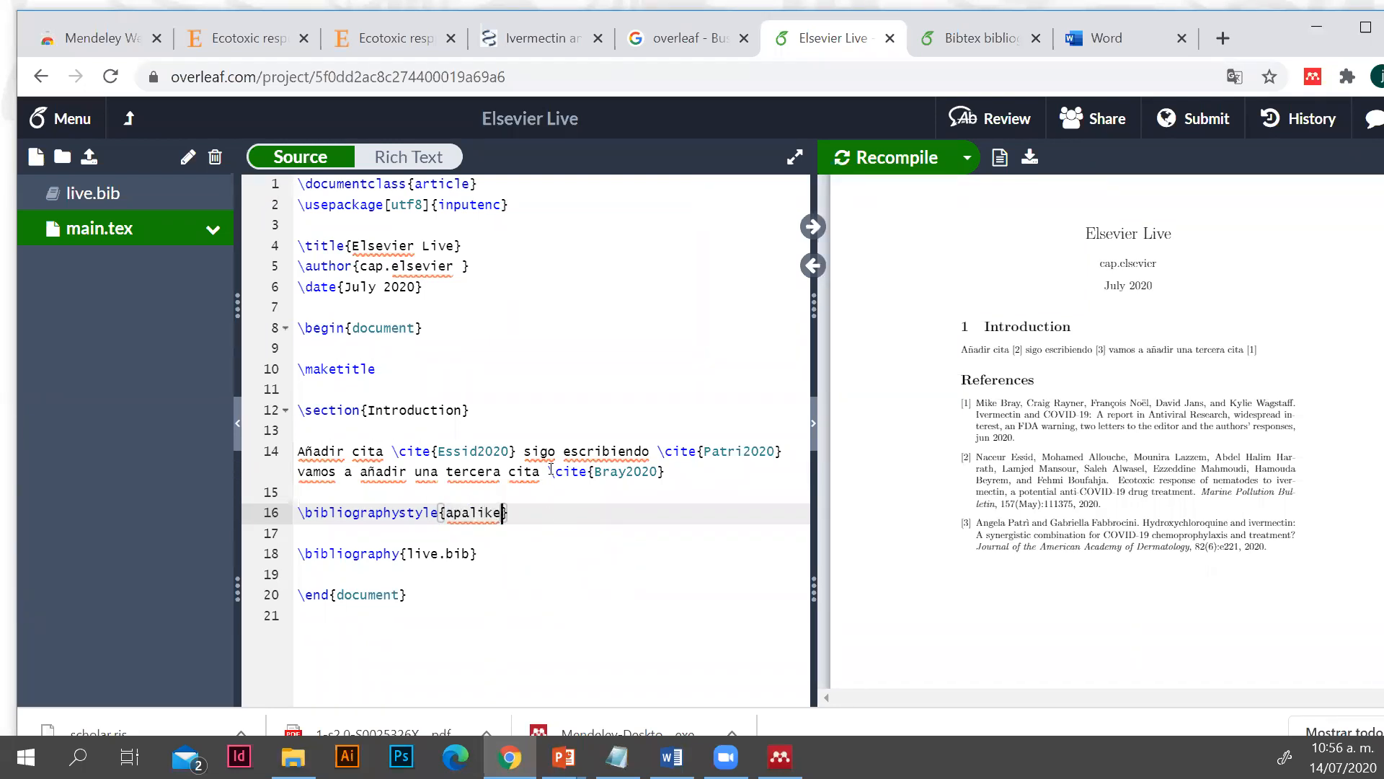
click(907, 152)
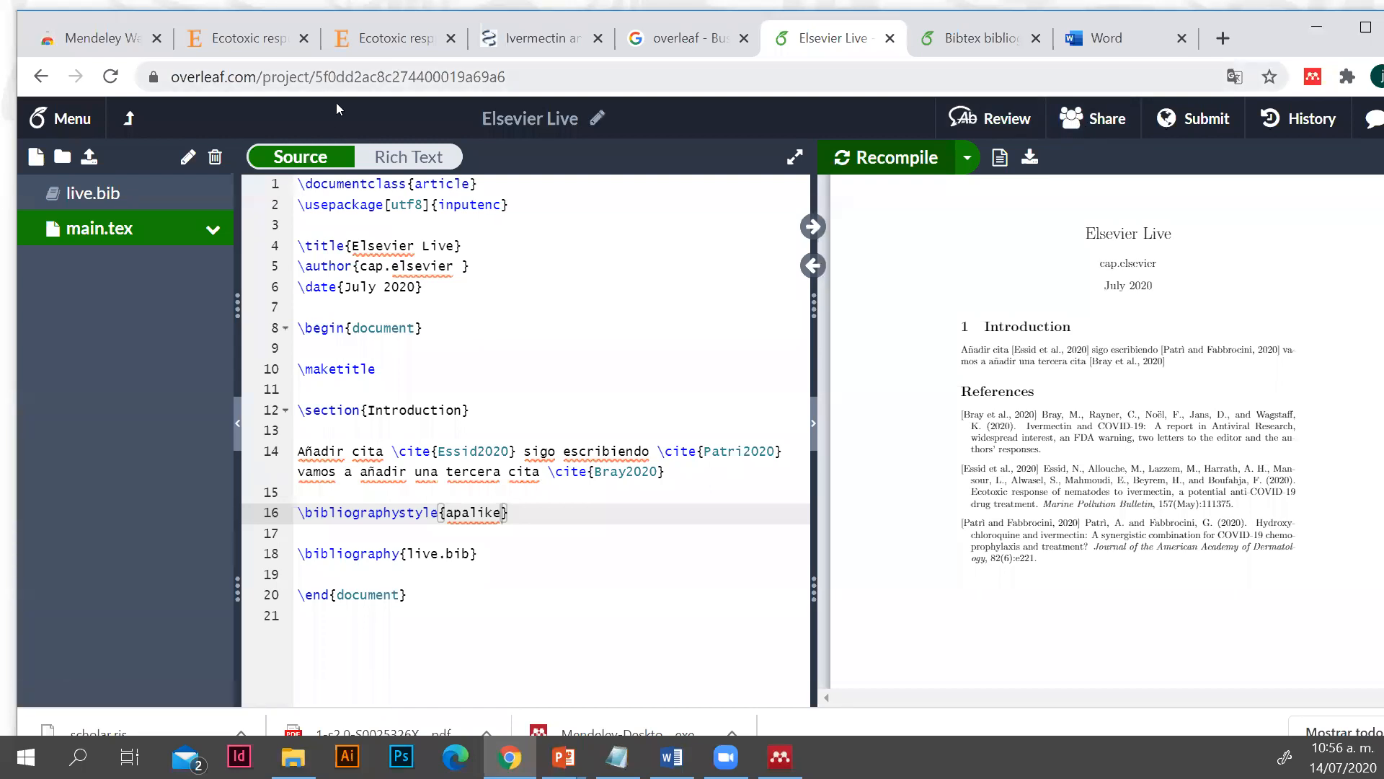
Look at the From Mendeley import option for adding files to the project, and close the dialog without importing
mouse_move(846, 218)
click(90, 158)
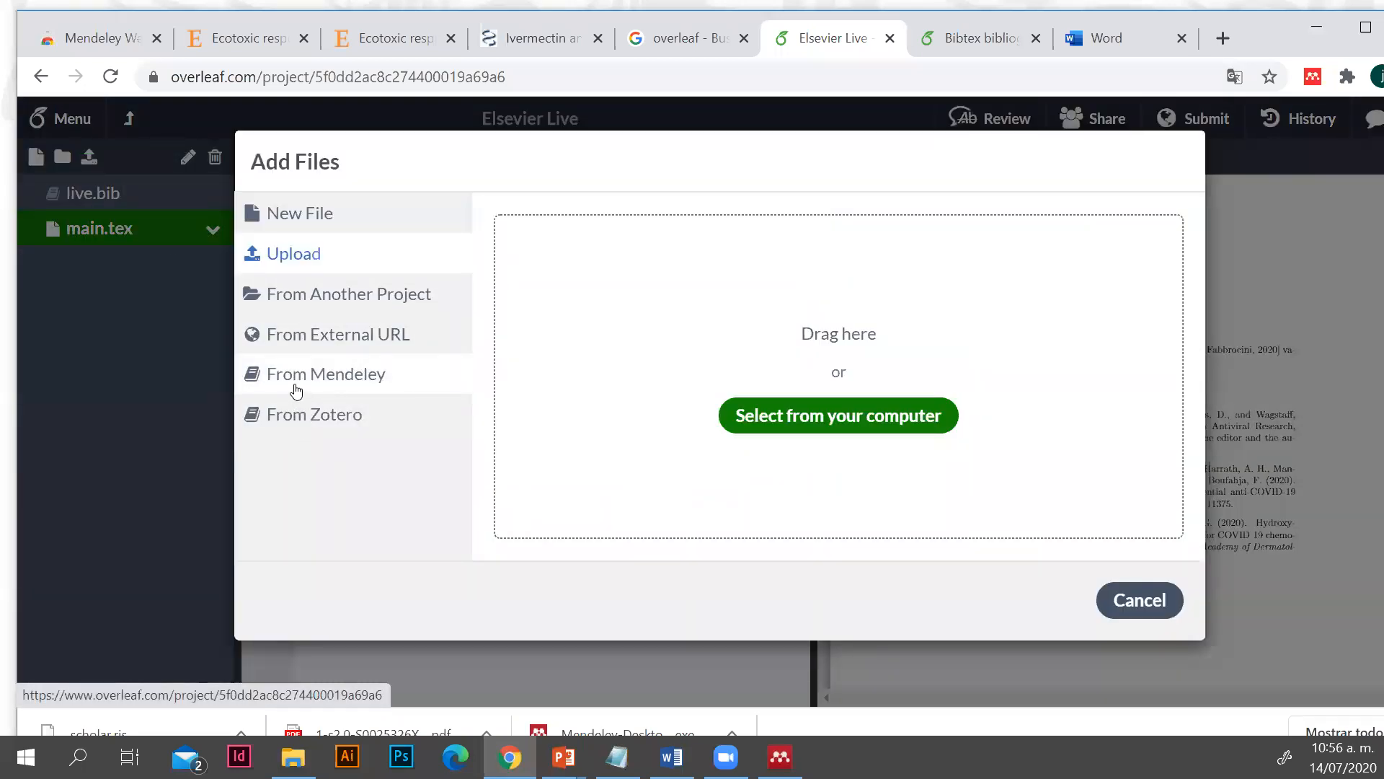
click(293, 393)
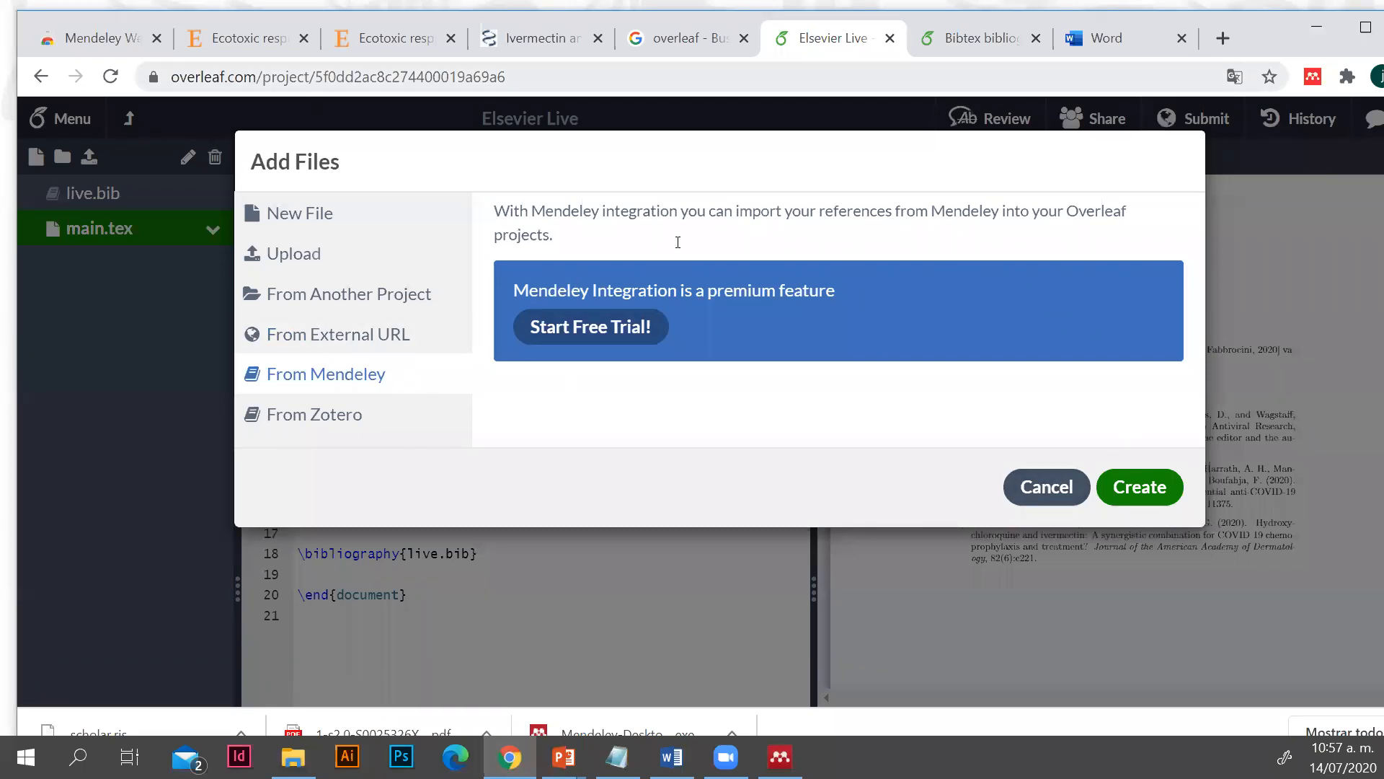
click(1031, 484)
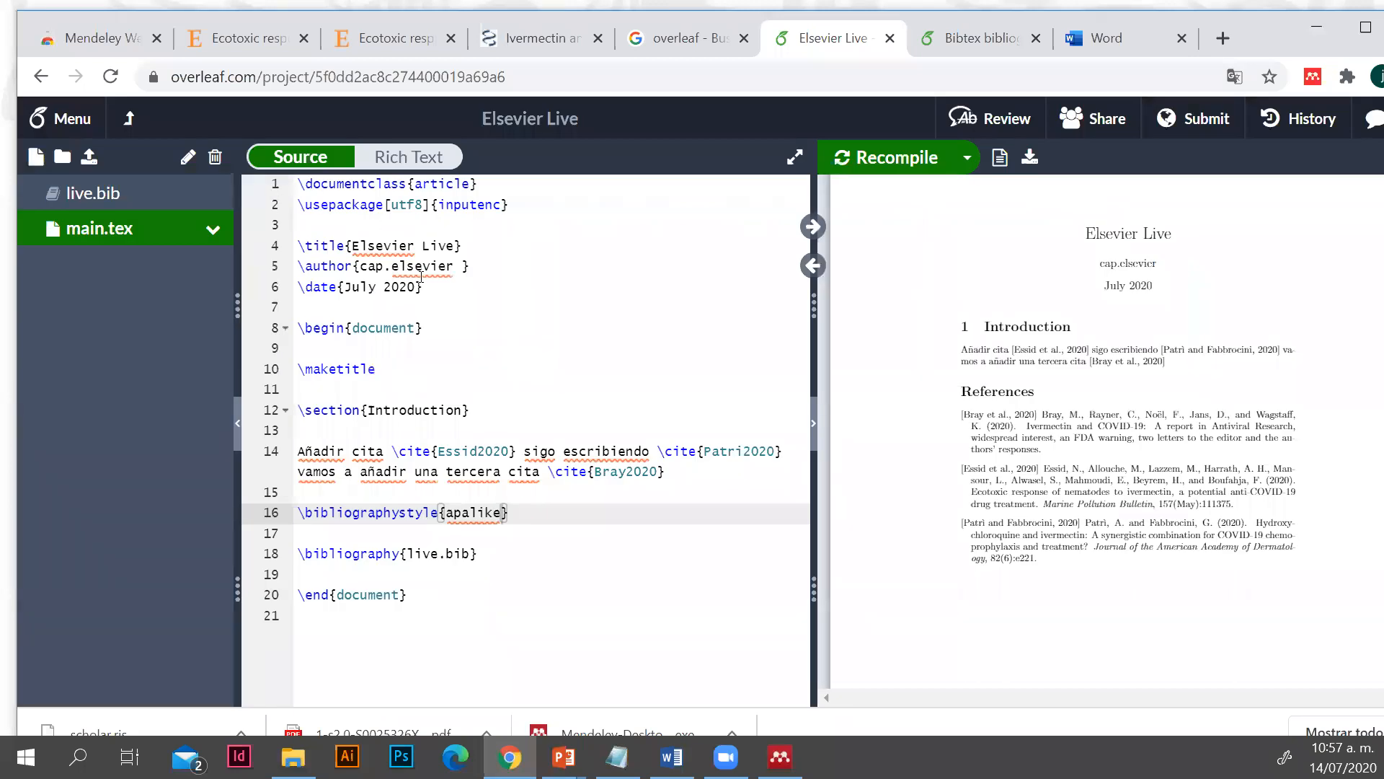
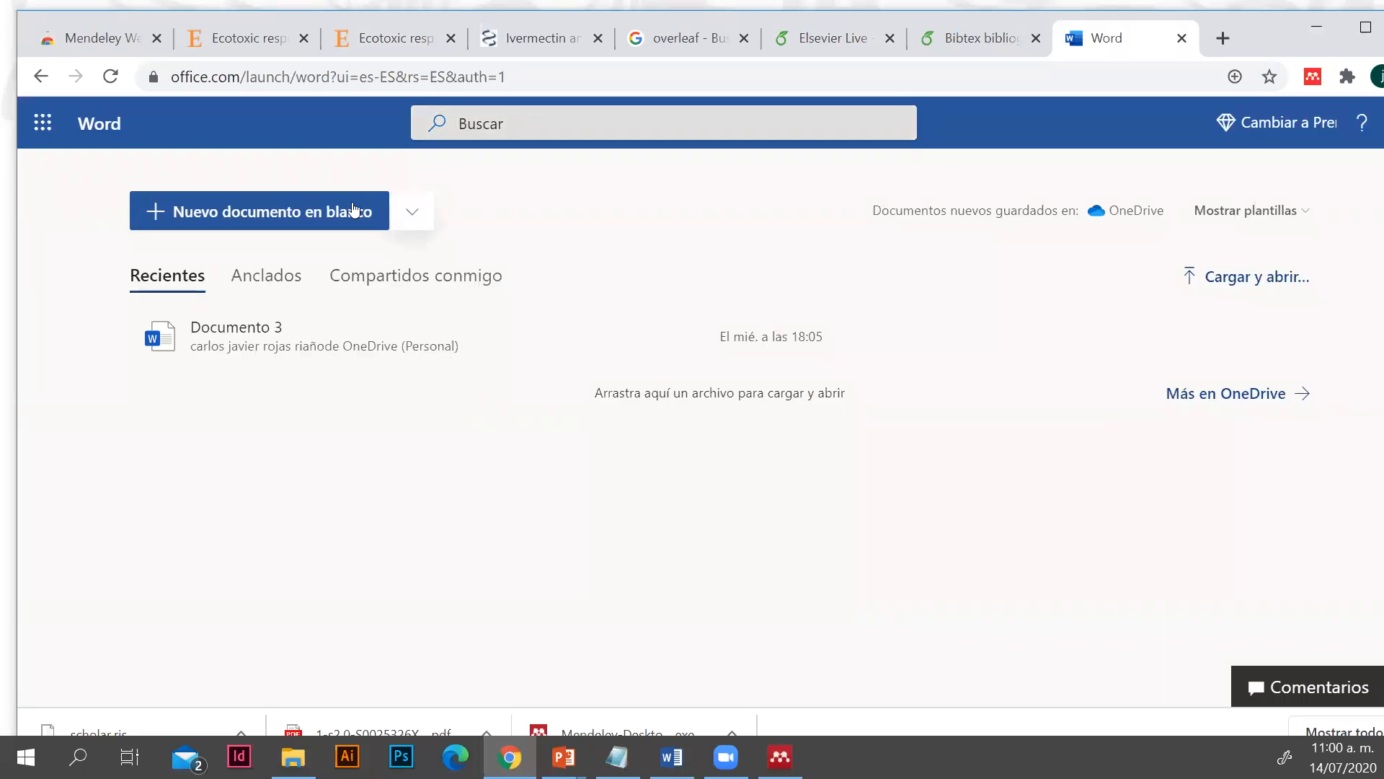
Go back from the Chrome Web Store listing to Mendeley's Web Importer page and look over its product links
click(96, 39)
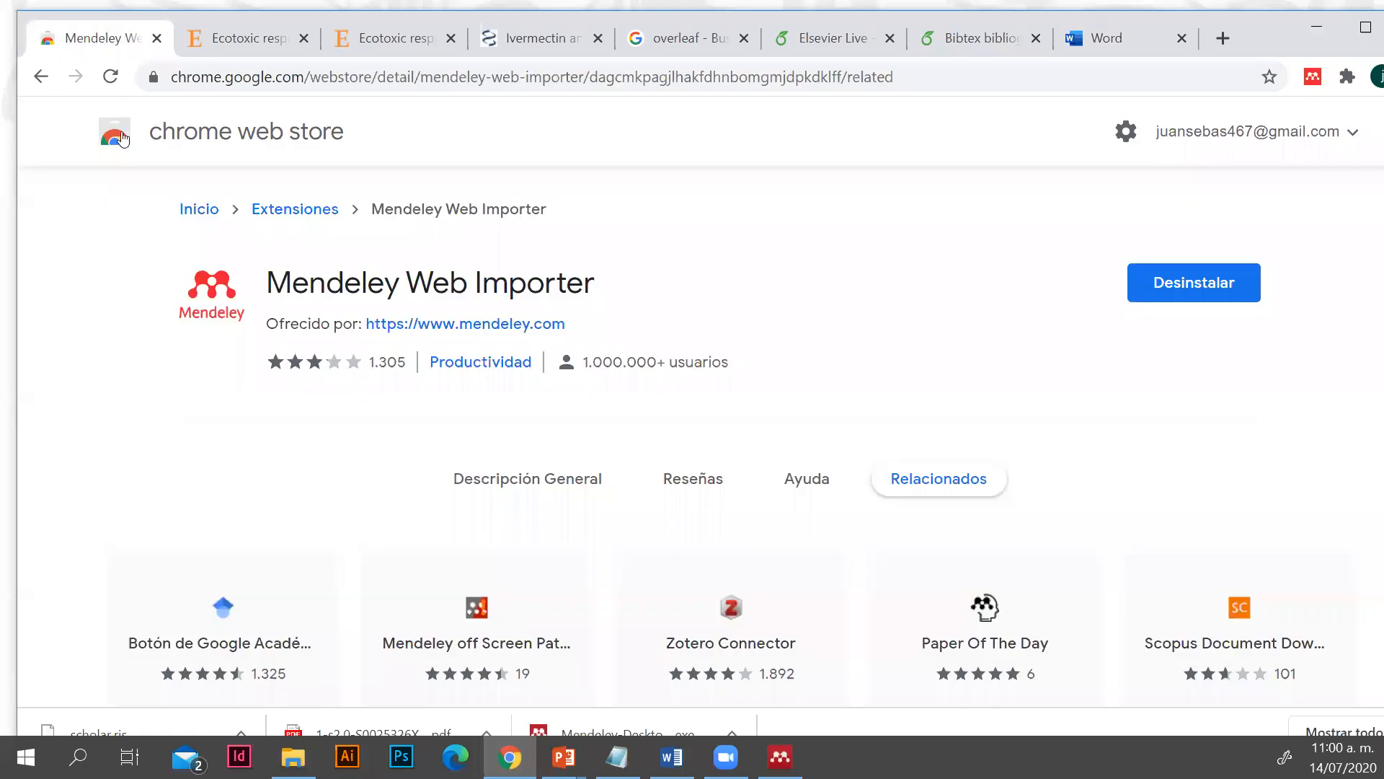
click(31, 85)
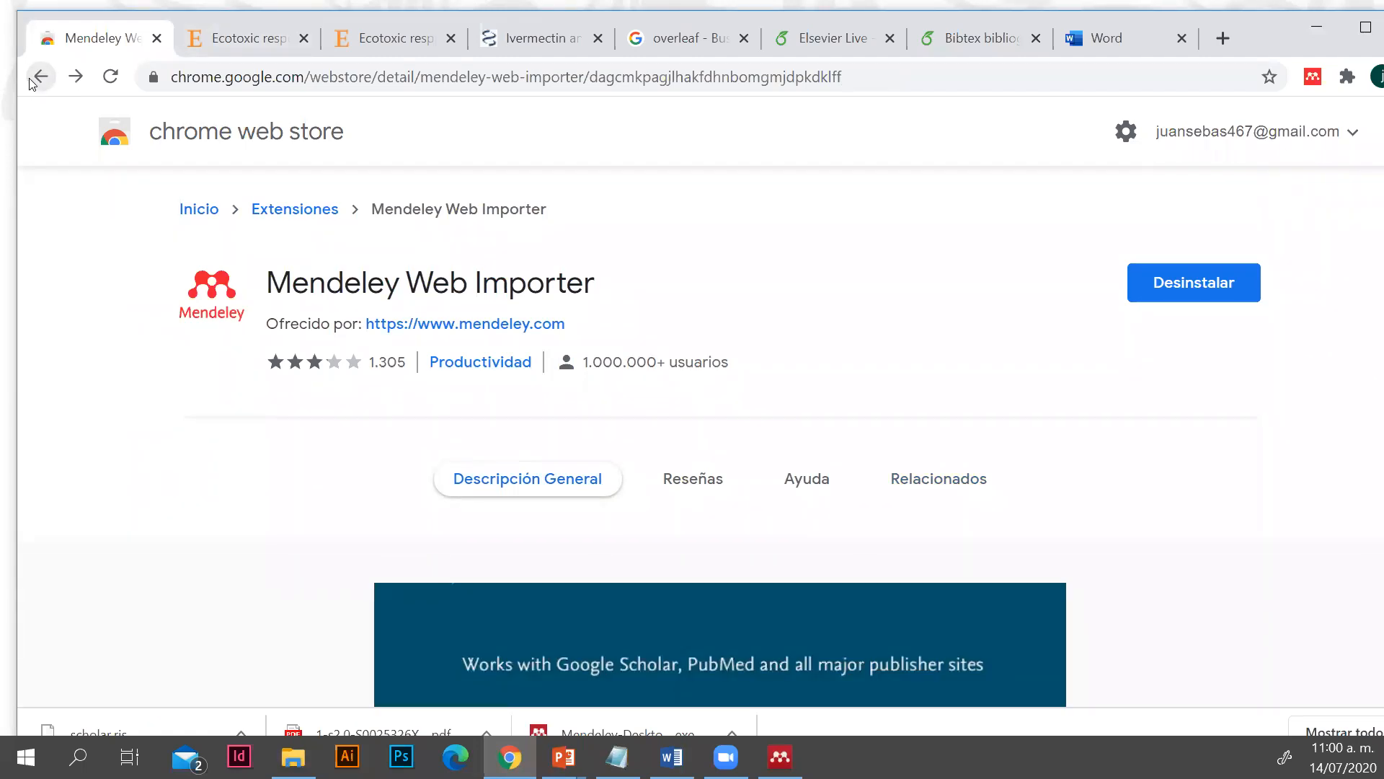
click(33, 85)
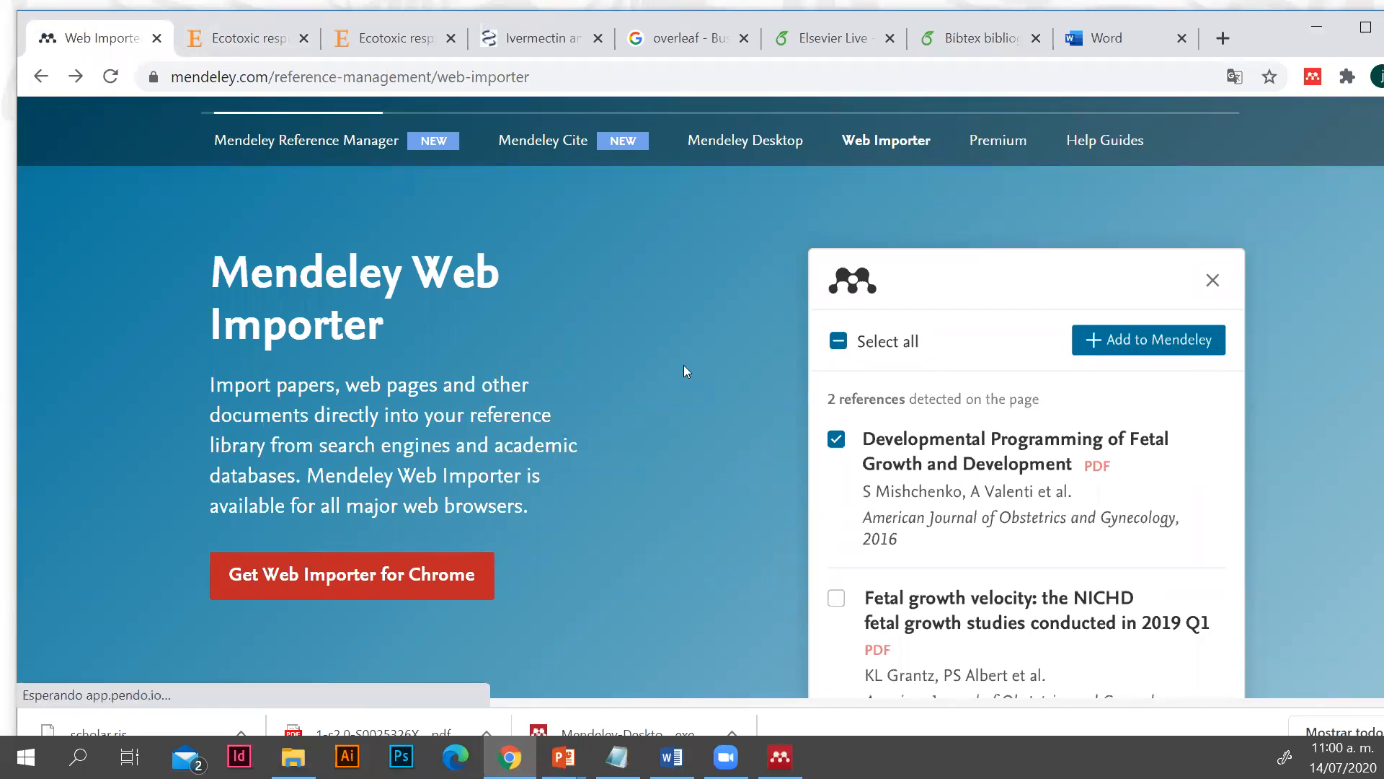
scroll(678, 354, down, 2)
scroll(683, 315, up, 2)
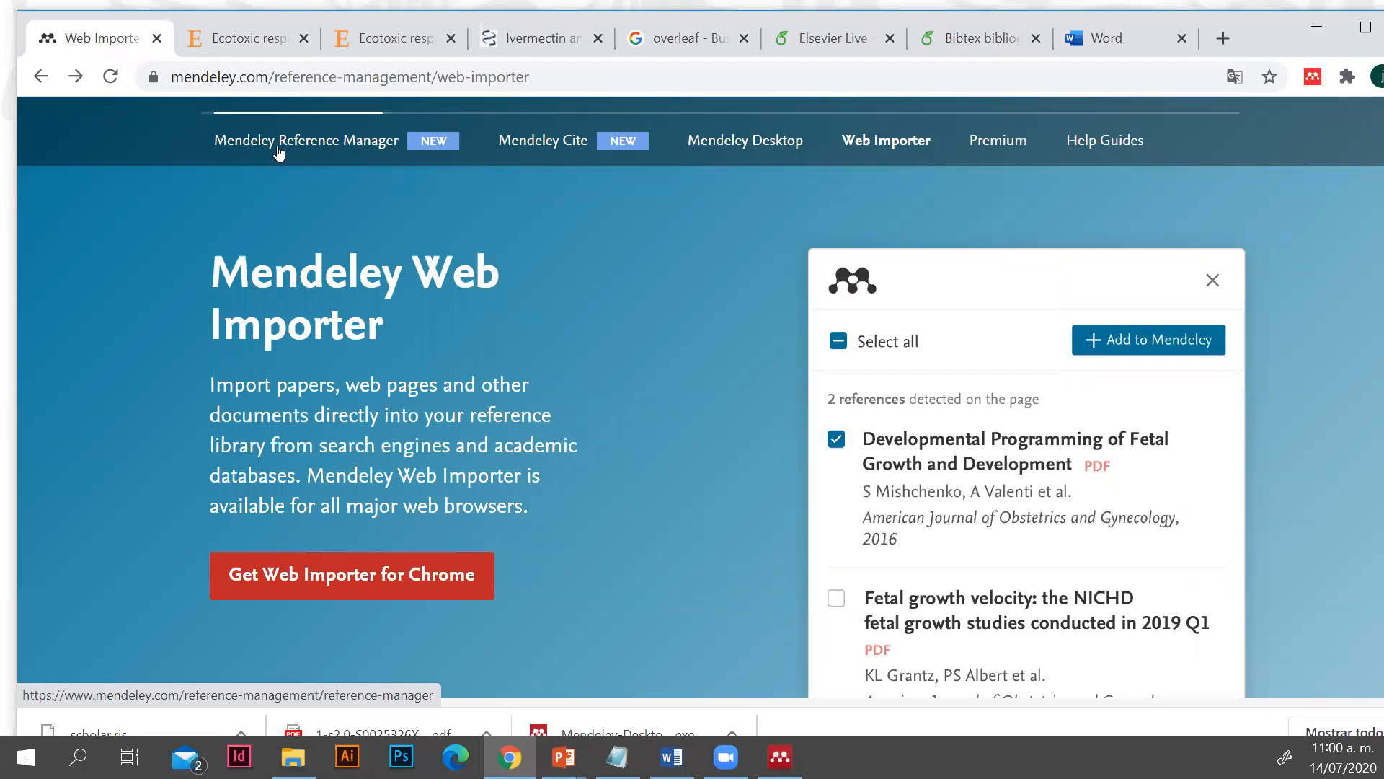
Look at the library in Mendeley Desktop and the ribbon display options of the desktop Word document, and return to the browser
click(780, 757)
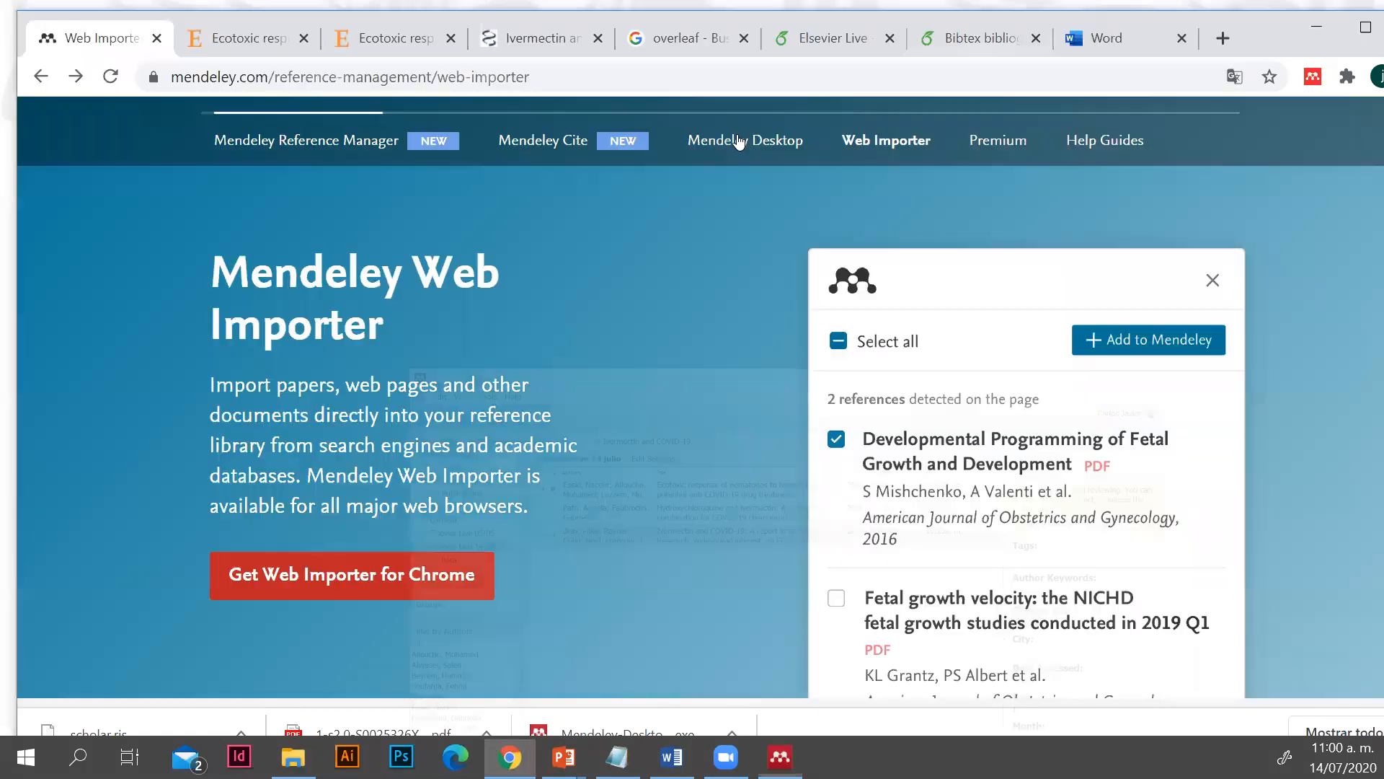
click(1109, 21)
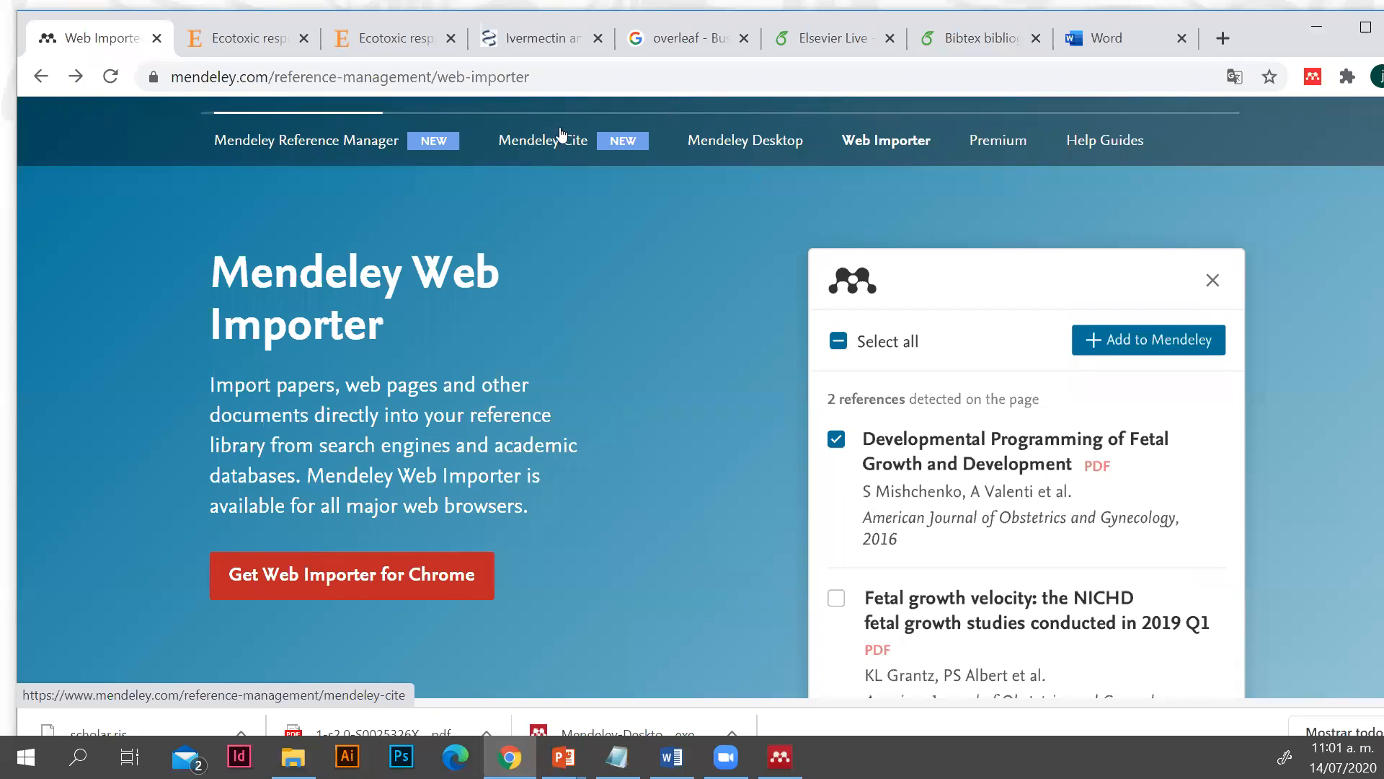
click(671, 756)
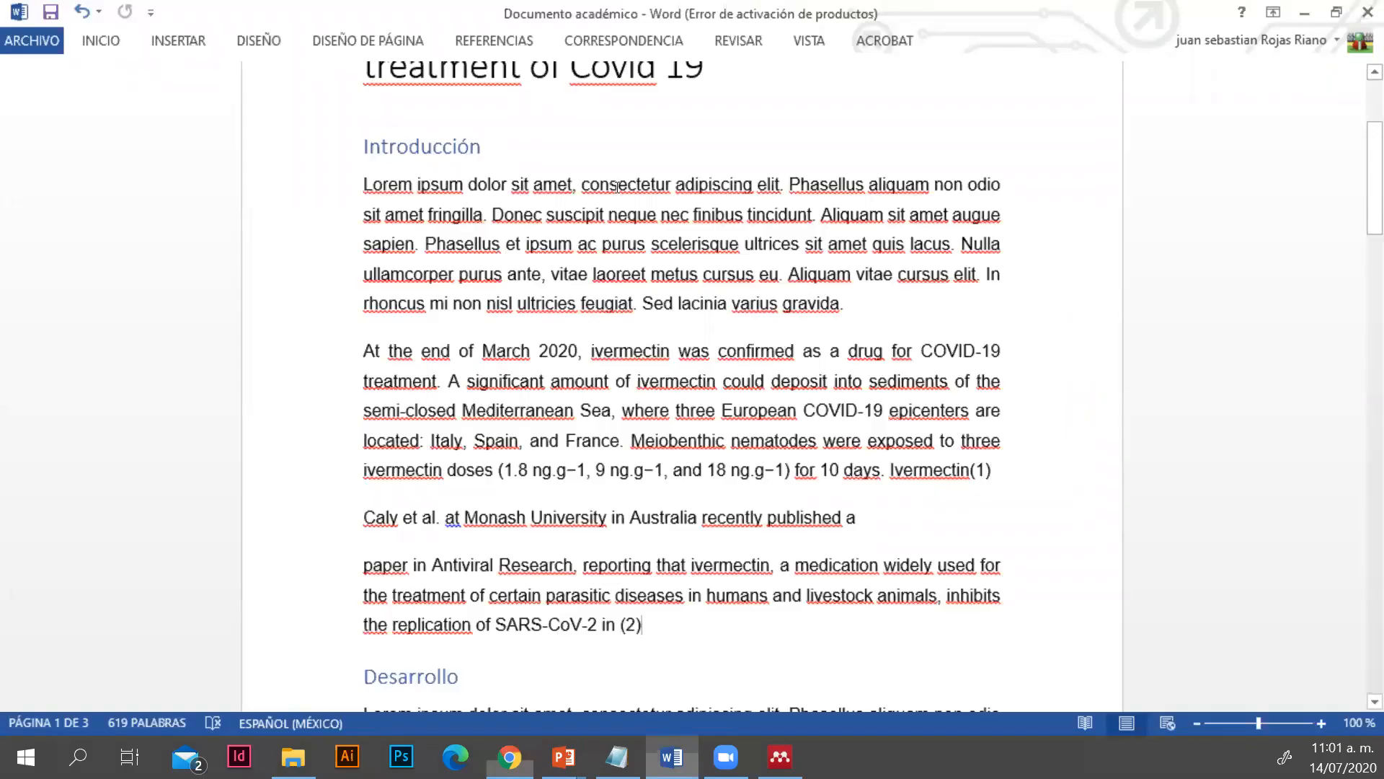
click(1284, 20)
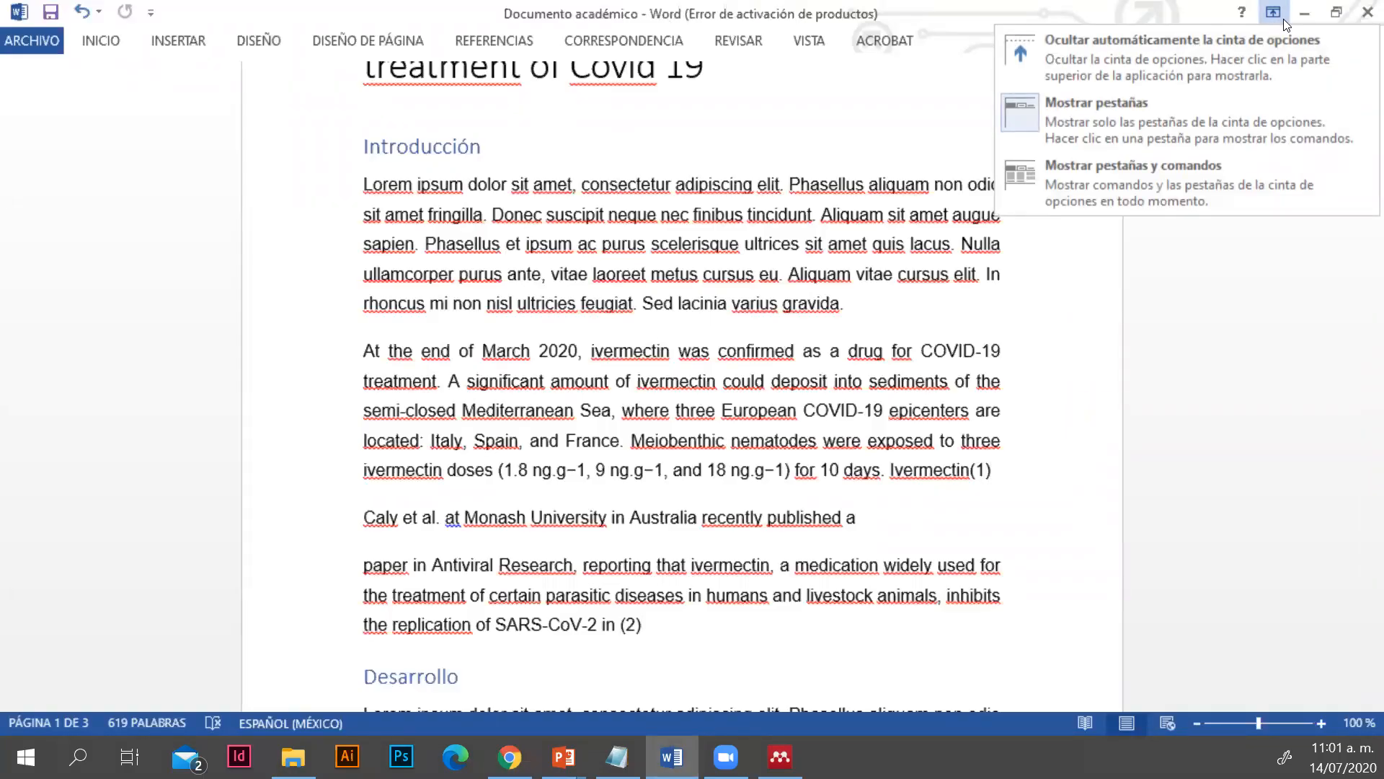
click(510, 756)
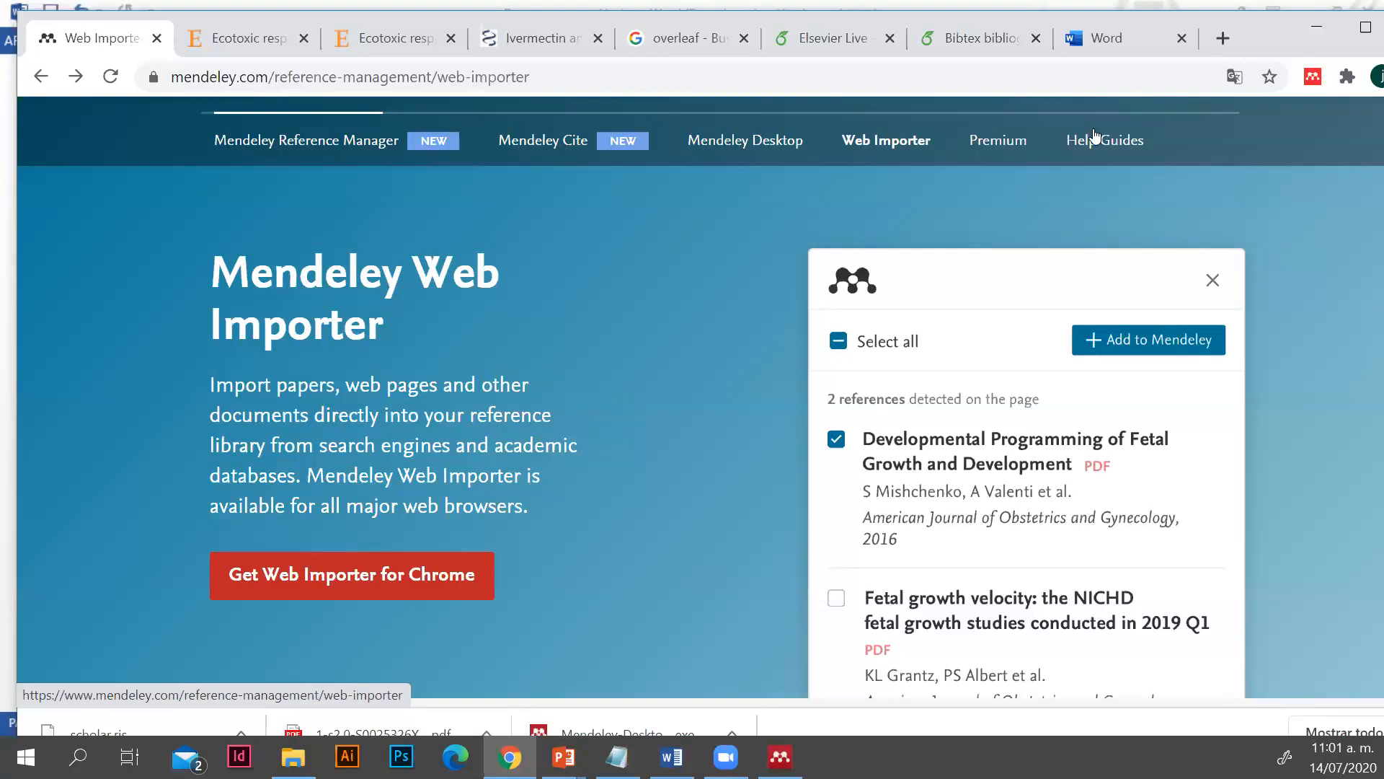
Create a blank document in Word Online and paste in the "Caly et al." passage from Documento académico, without its citation
click(1128, 30)
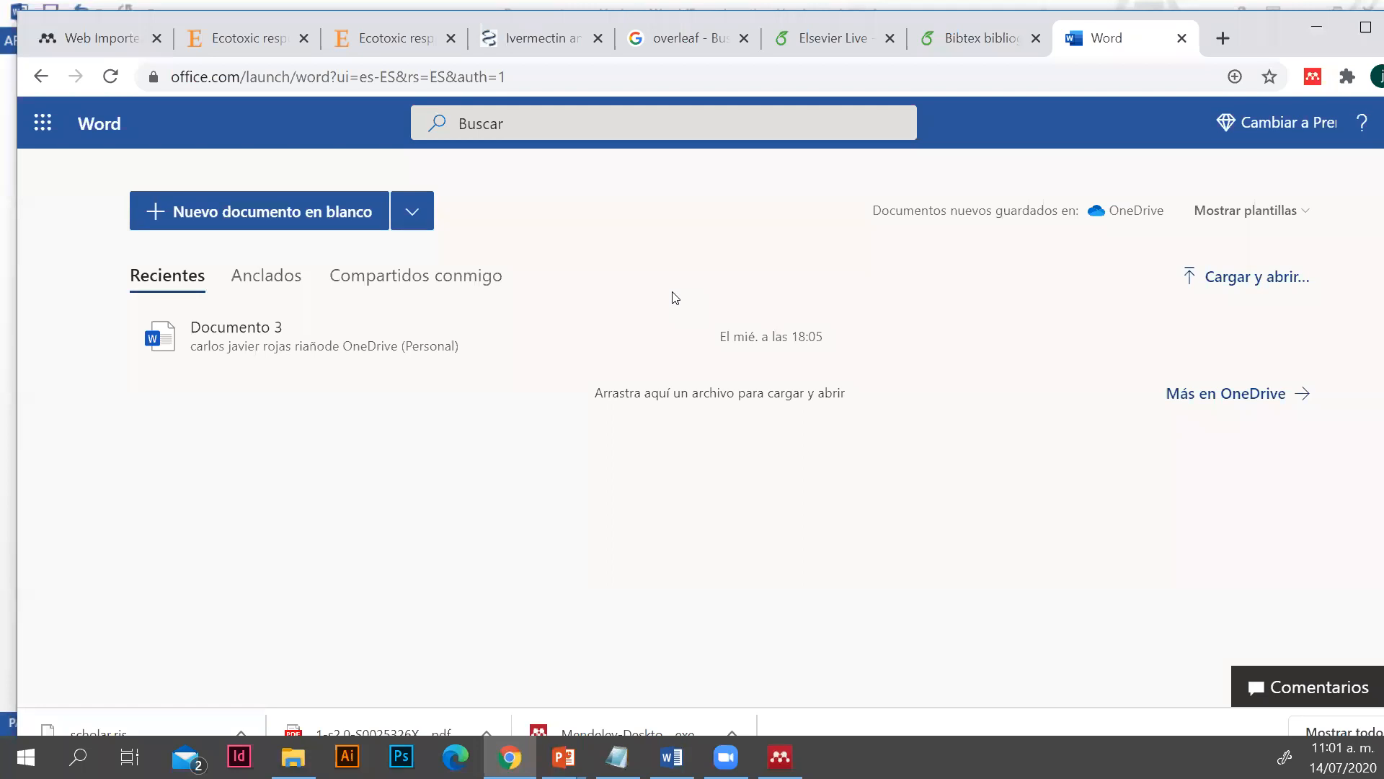
click(212, 210)
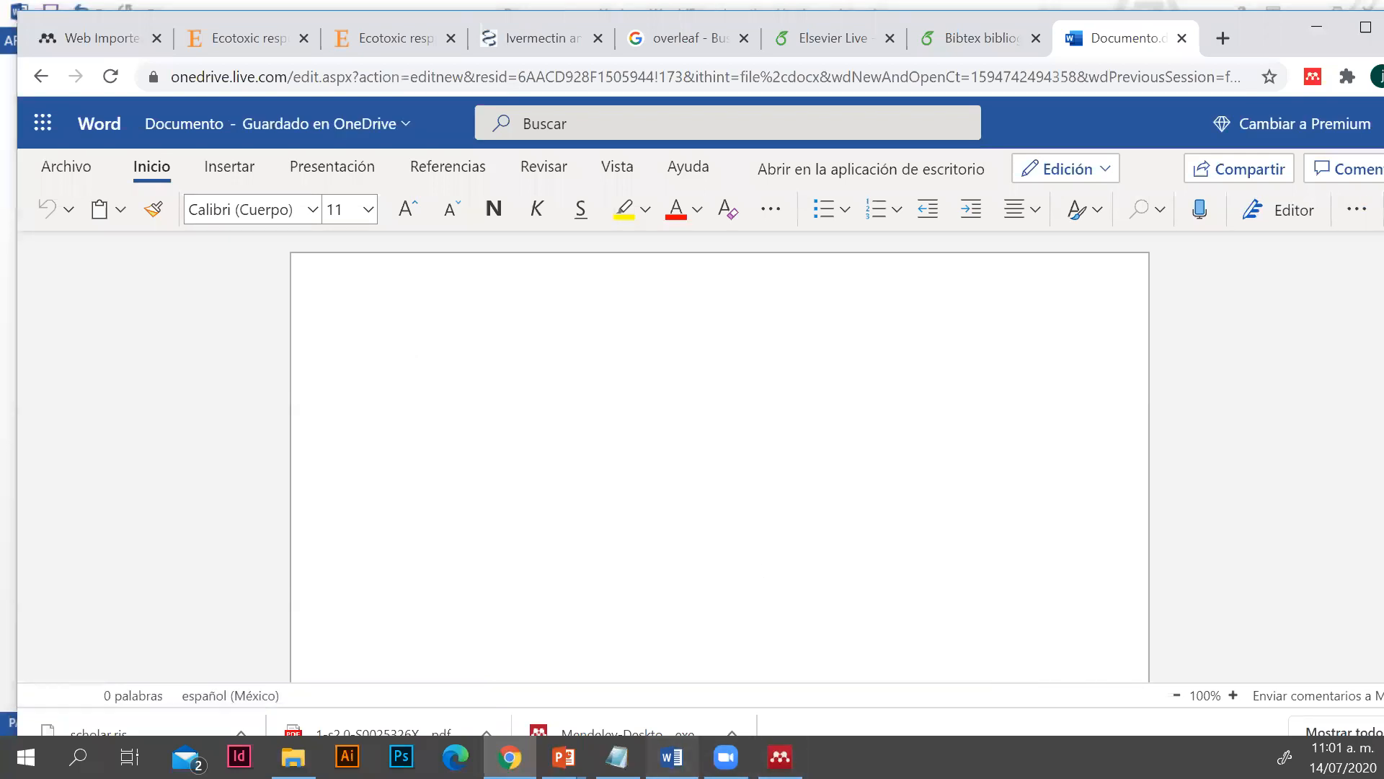
click(672, 757)
scroll(695, 588, down, 1)
drag(694, 587, 347, 495)
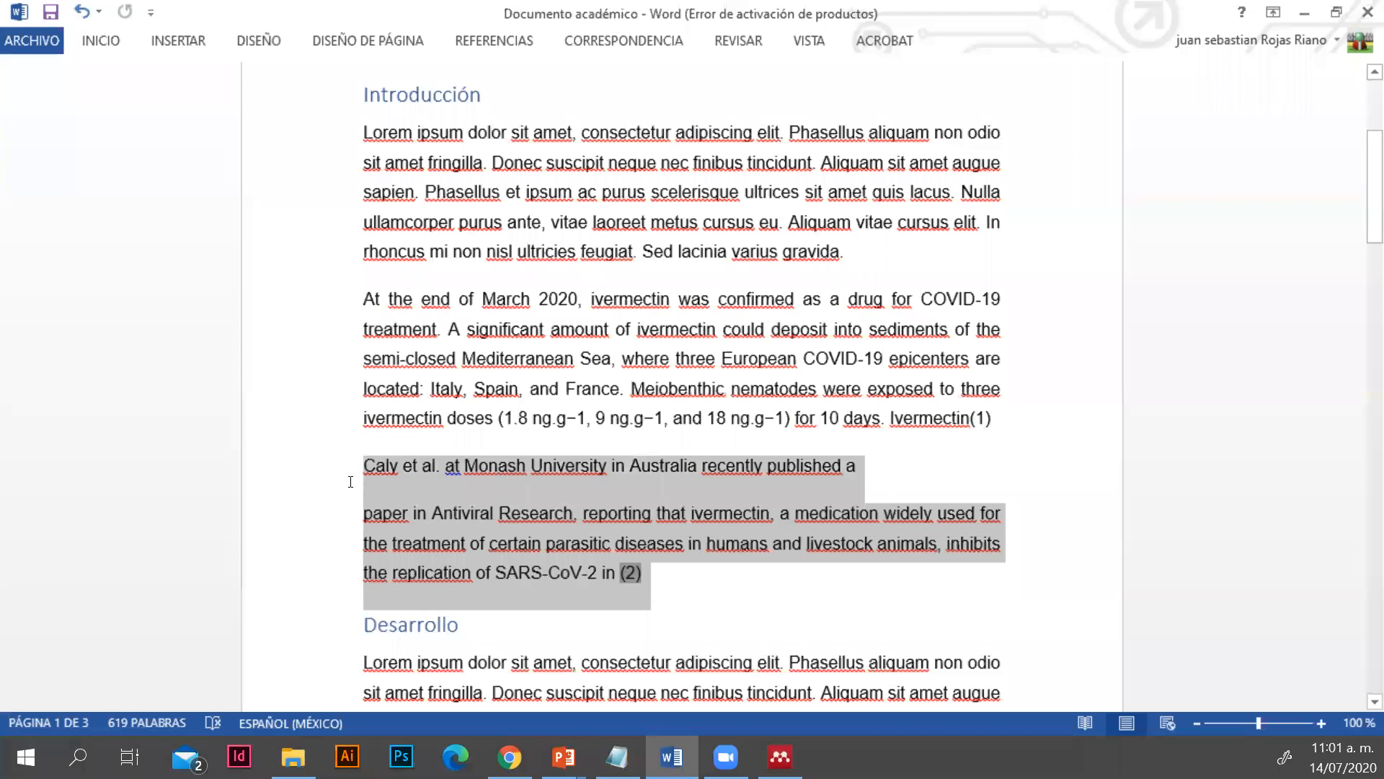
click(592, 543)
drag(618, 574, 375, 465)
key(ctrl+c)
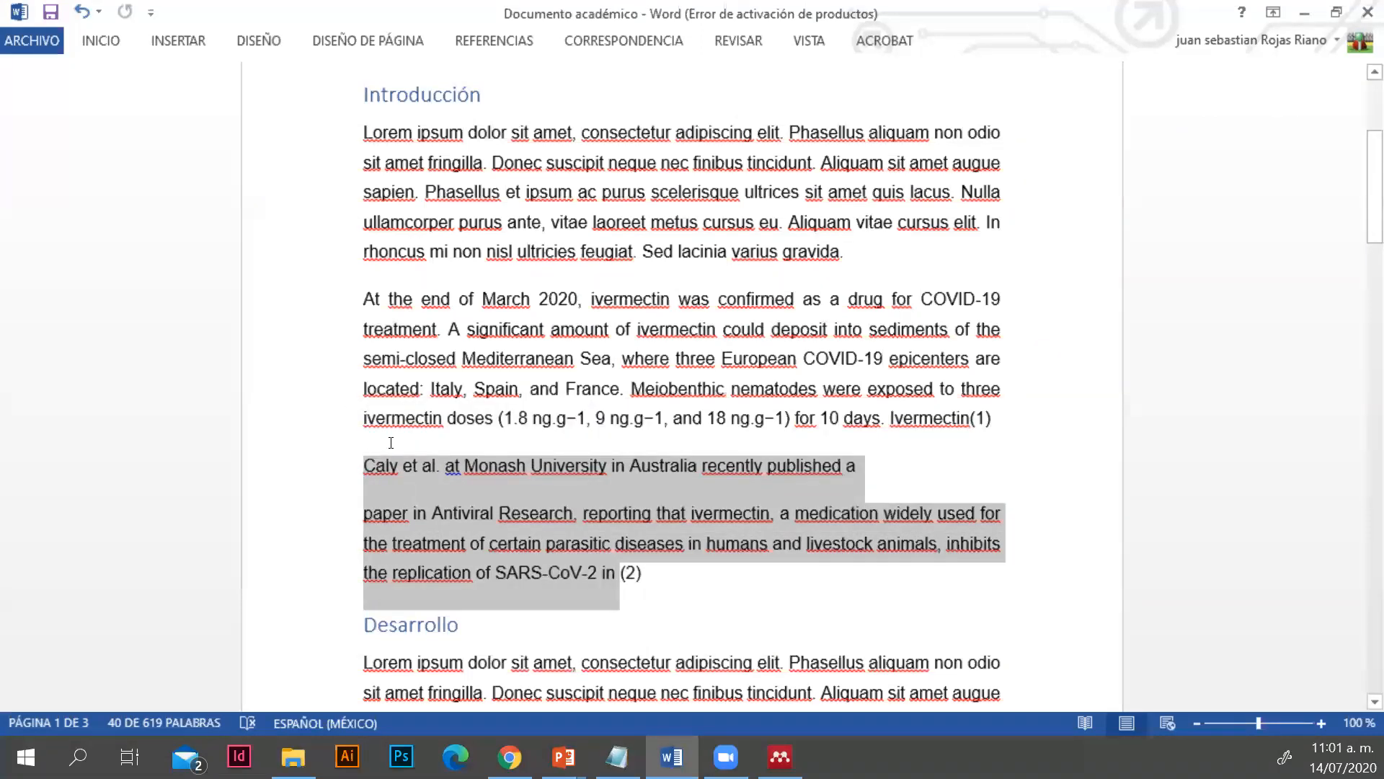
key(alt+Tab)
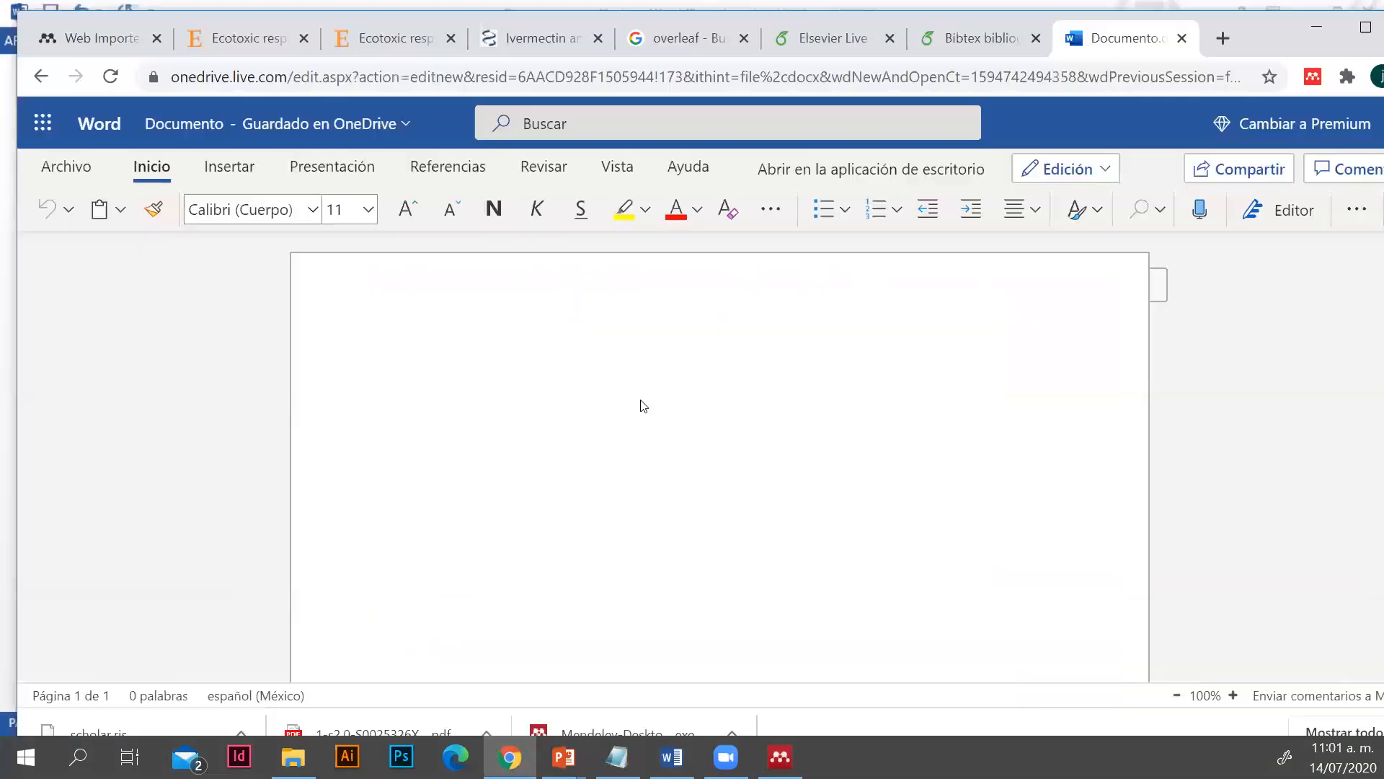
key(ctrl+v)
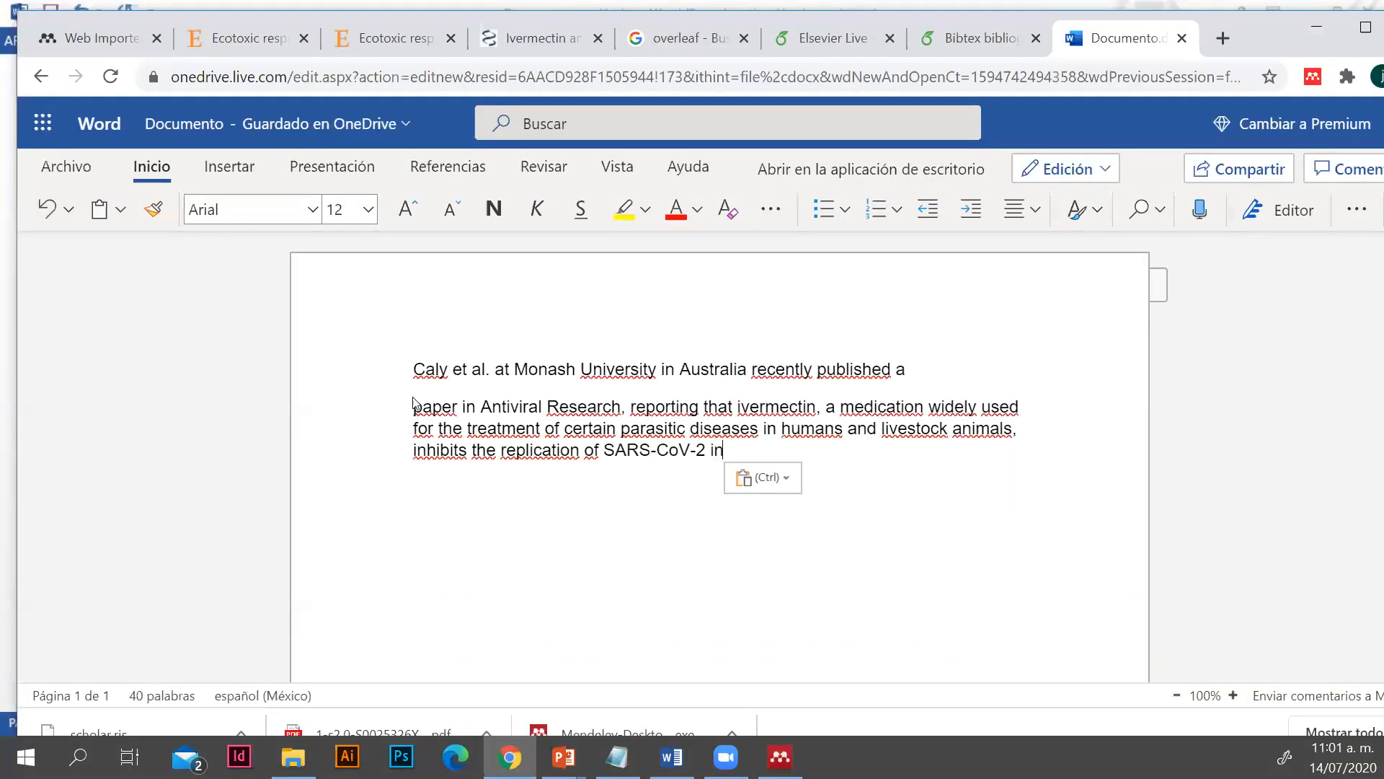
Join the two pasted paragraphs into one so the text reads "recently published a paper in Antiviral Research"
right_click(415, 401)
key(Delete)
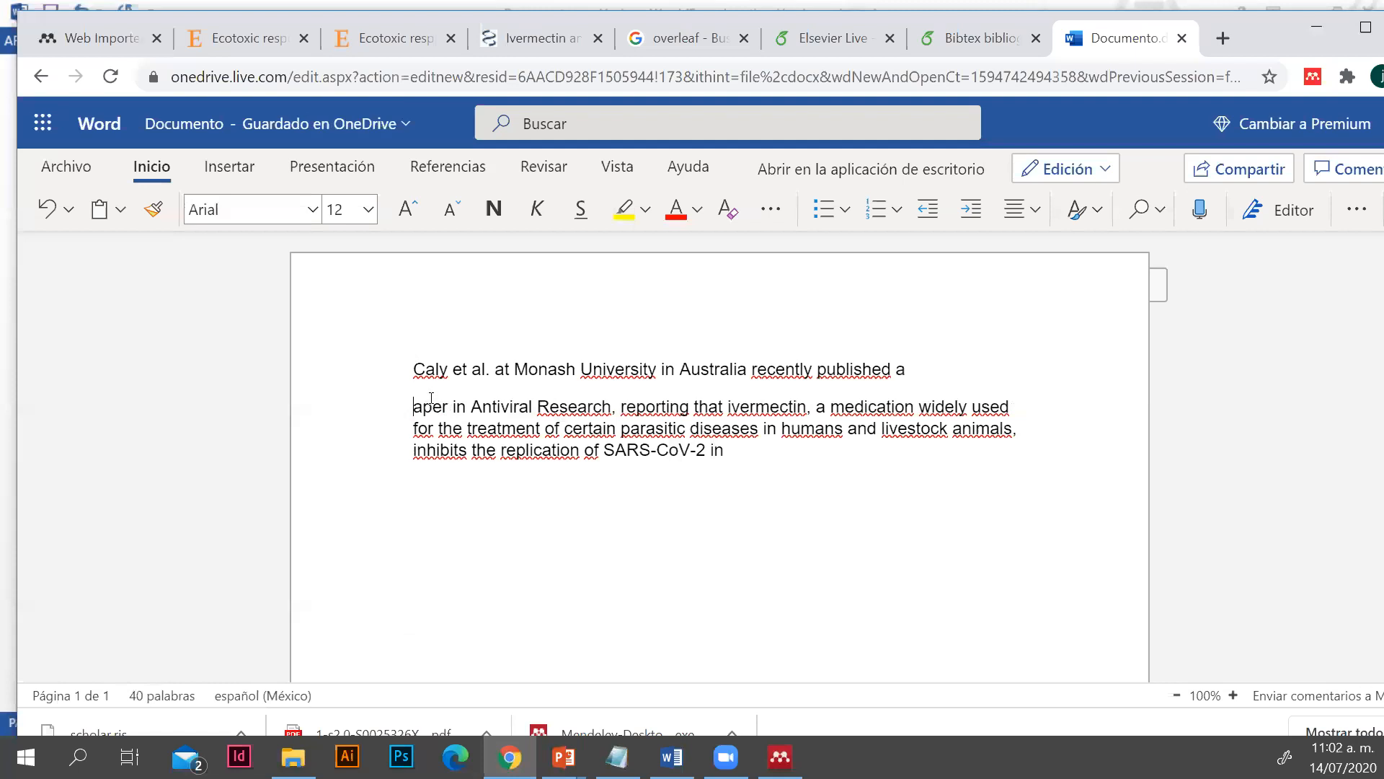
key(BackSpace)
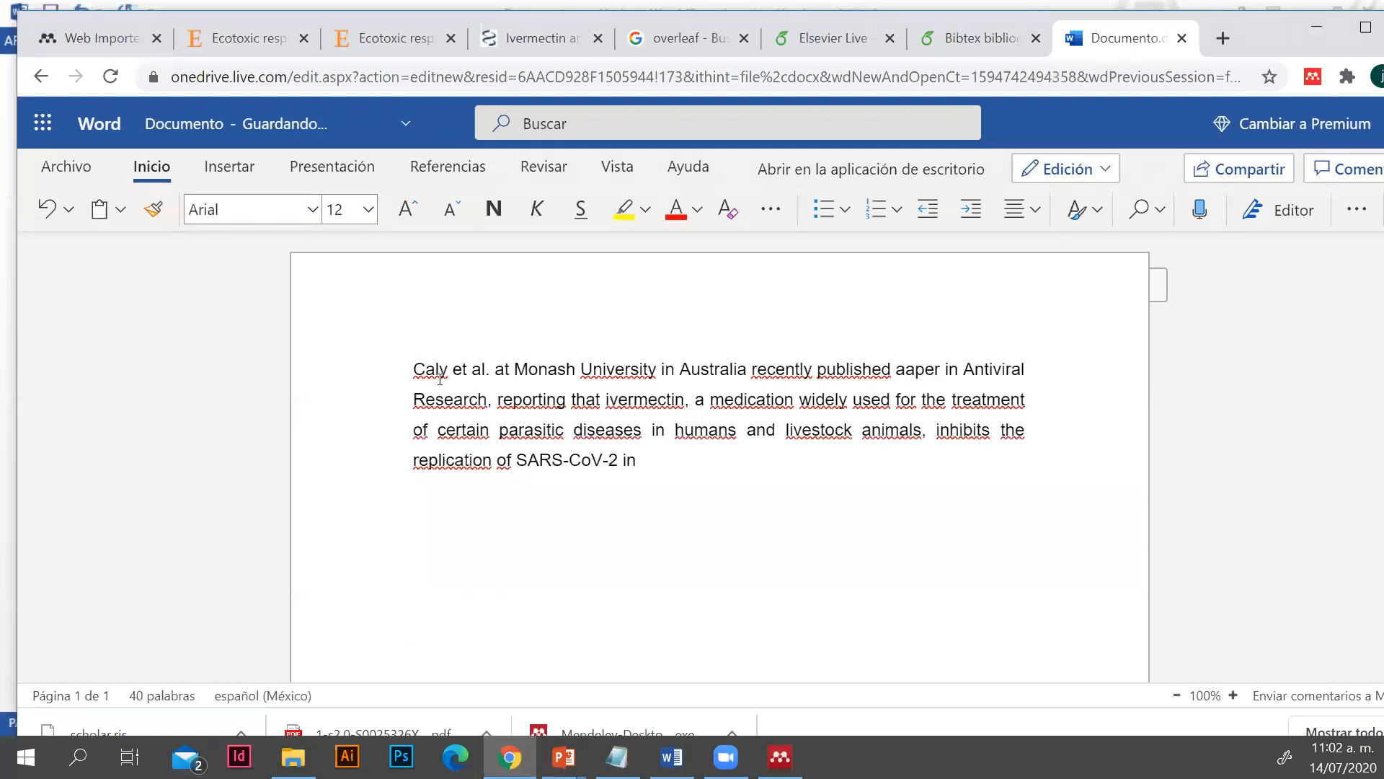
text(p)
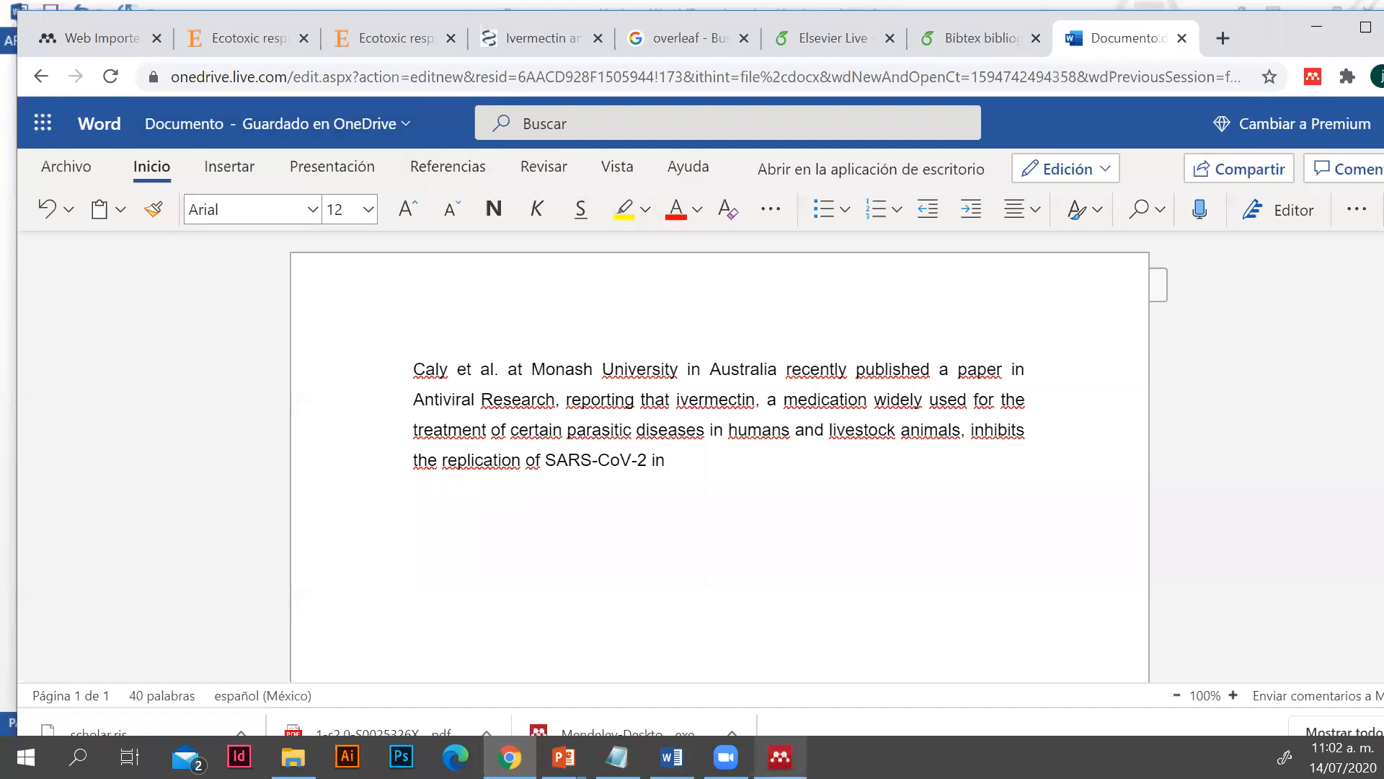
Look at the MS Word plugin option in Mendeley Desktop, minimize the program and return to the Word Online document
click(780, 757)
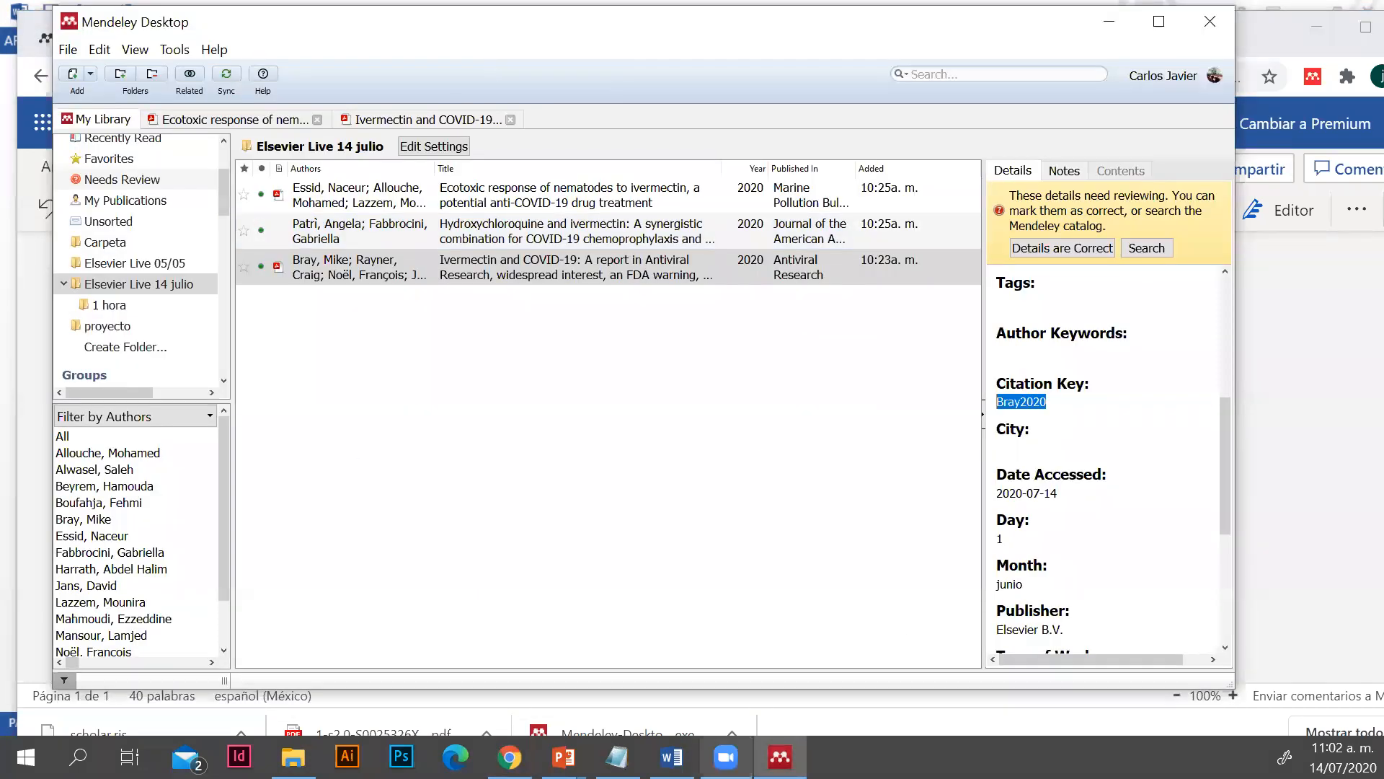
click(672, 757)
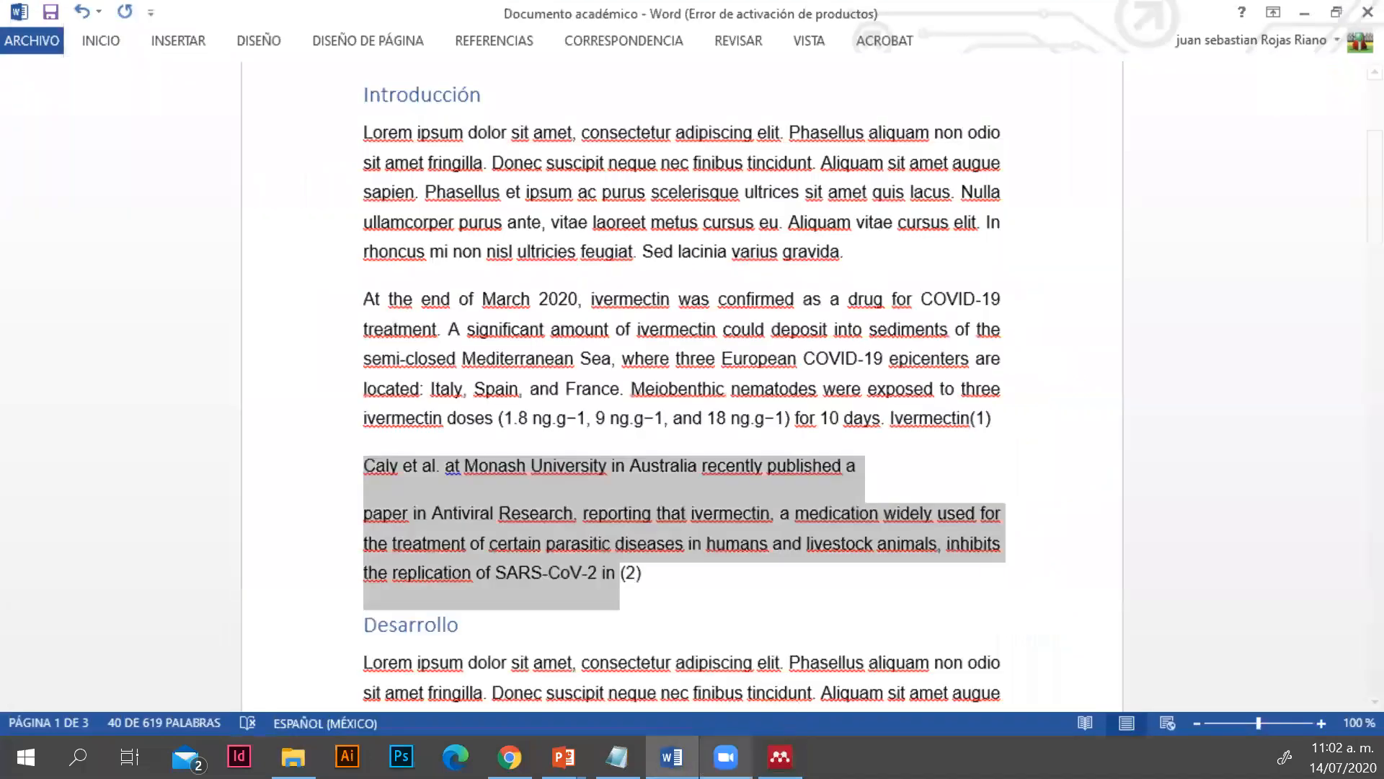
click(780, 757)
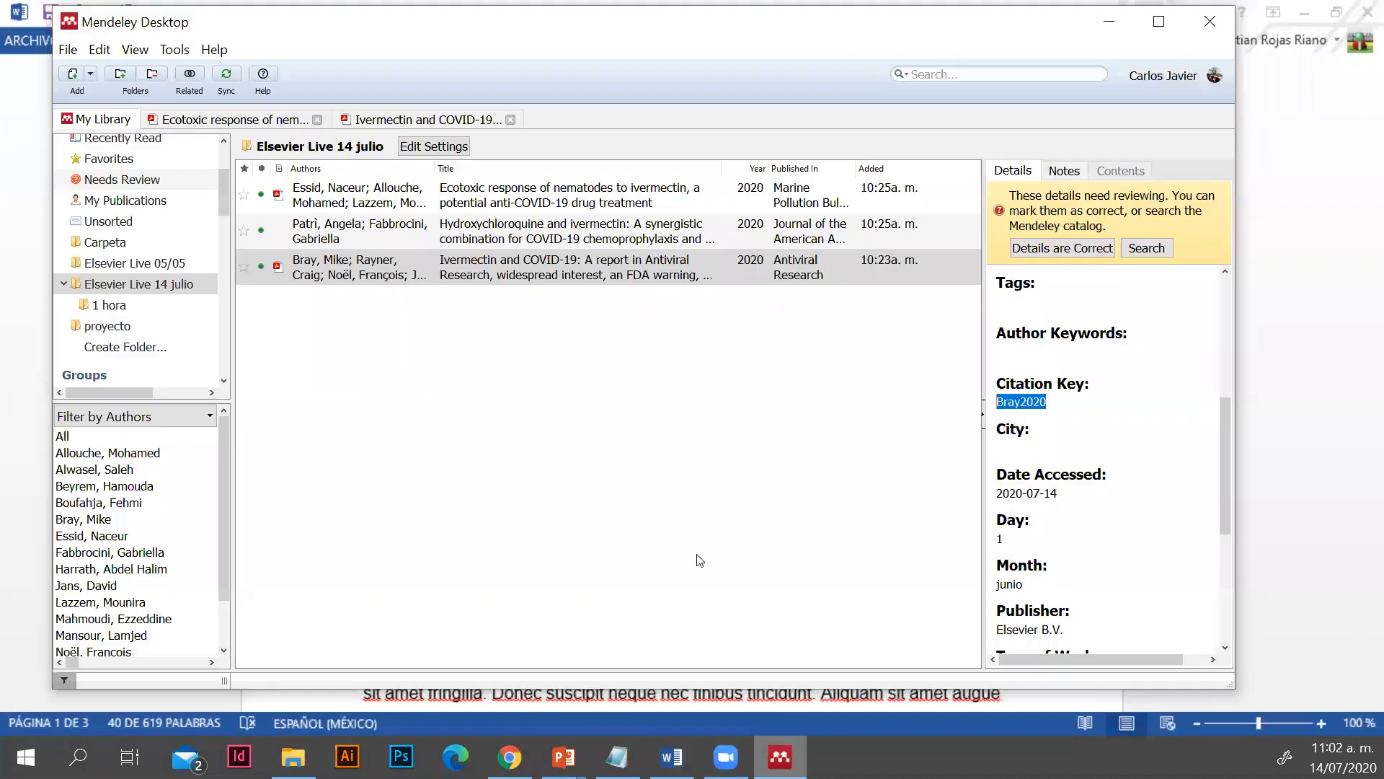
click(174, 49)
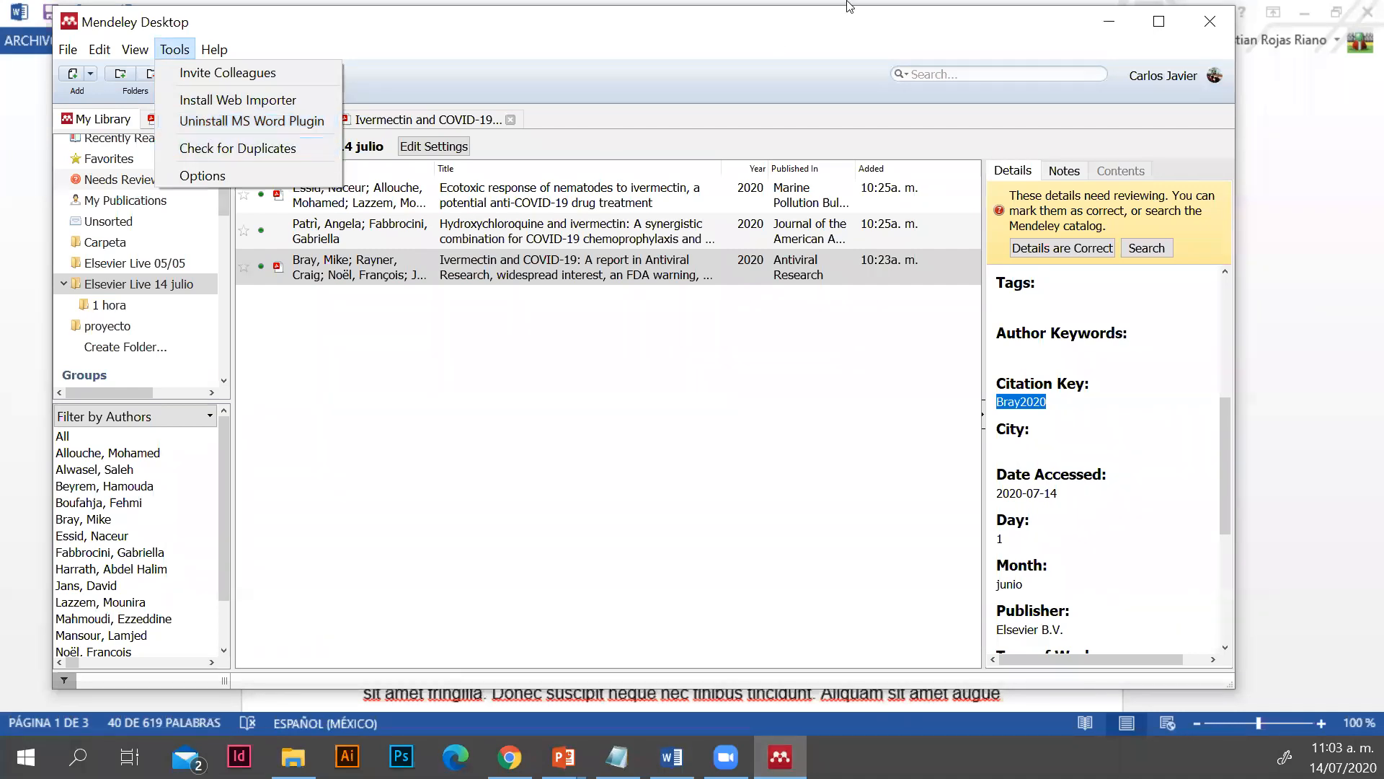
click(1112, 21)
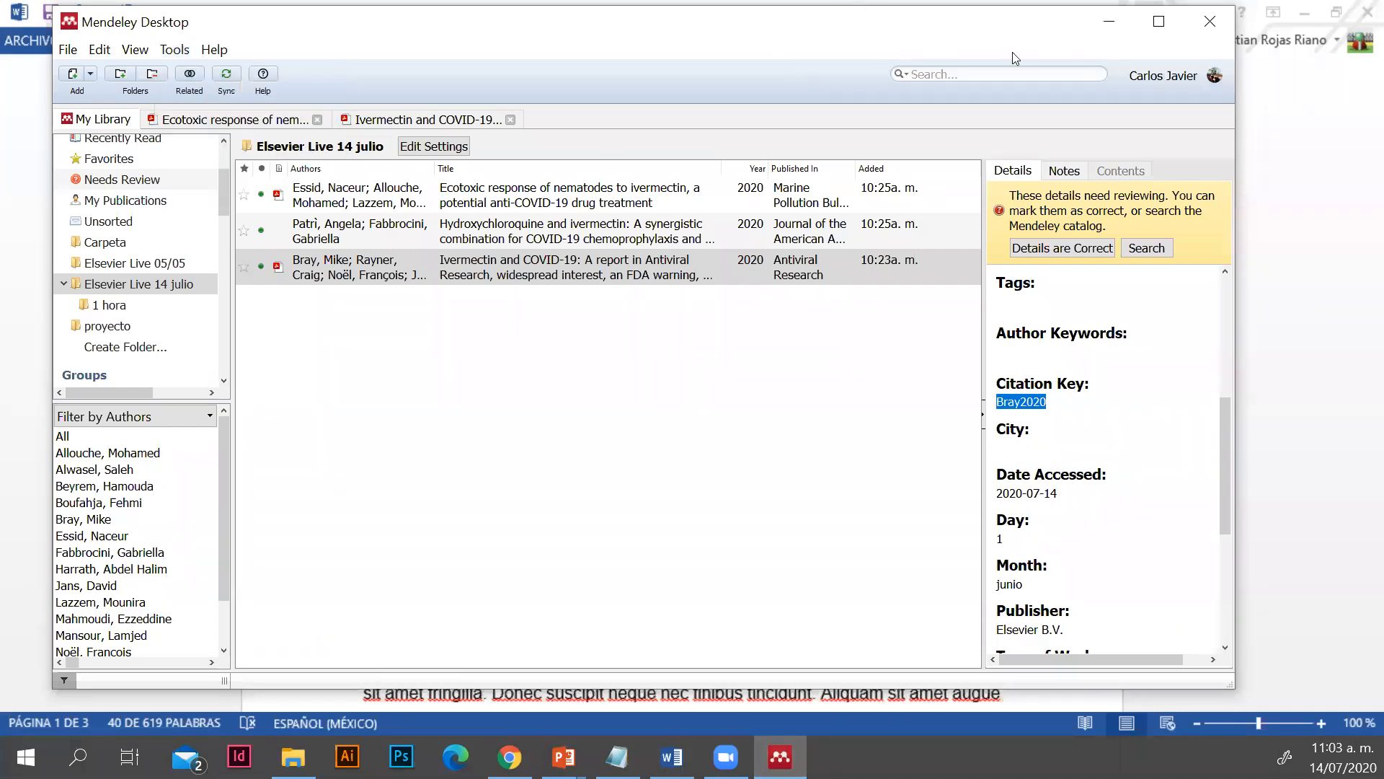
click(1110, 22)
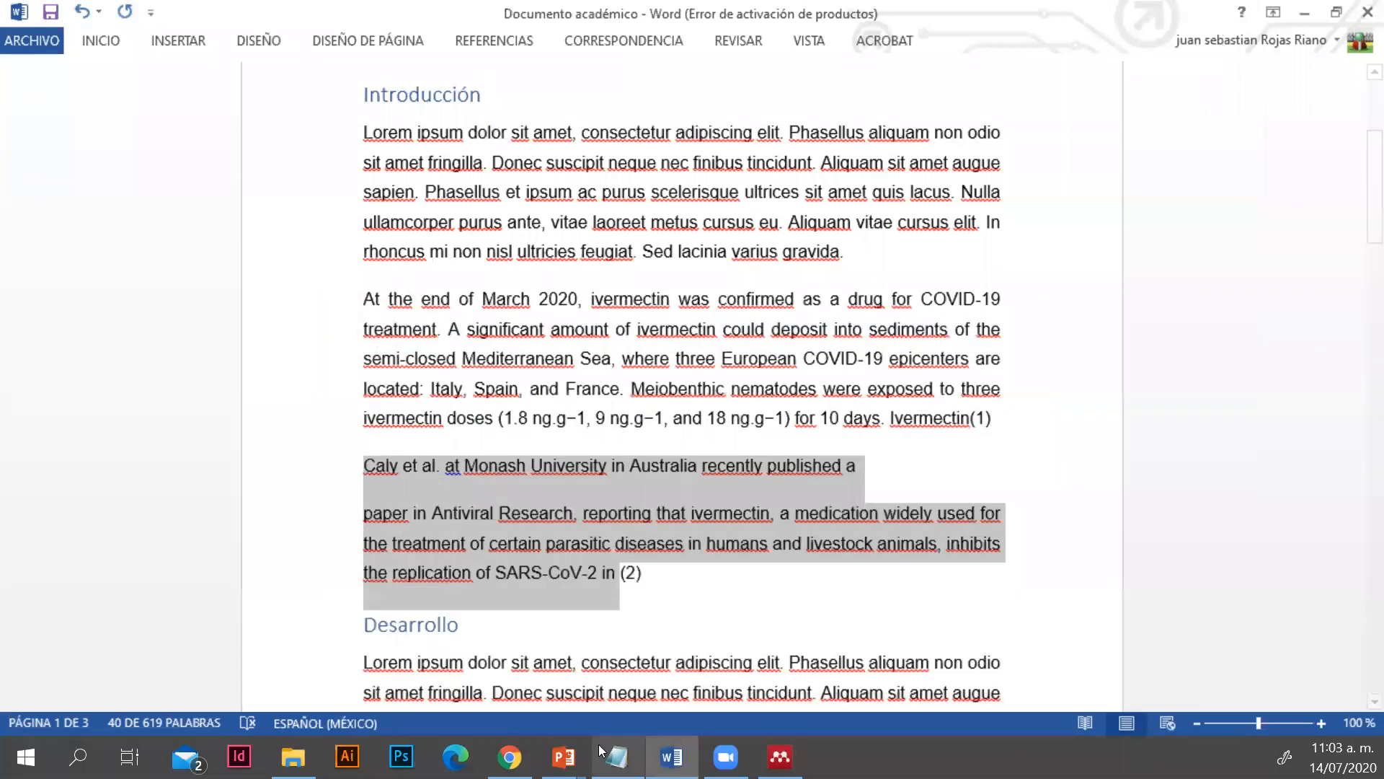
click(509, 757)
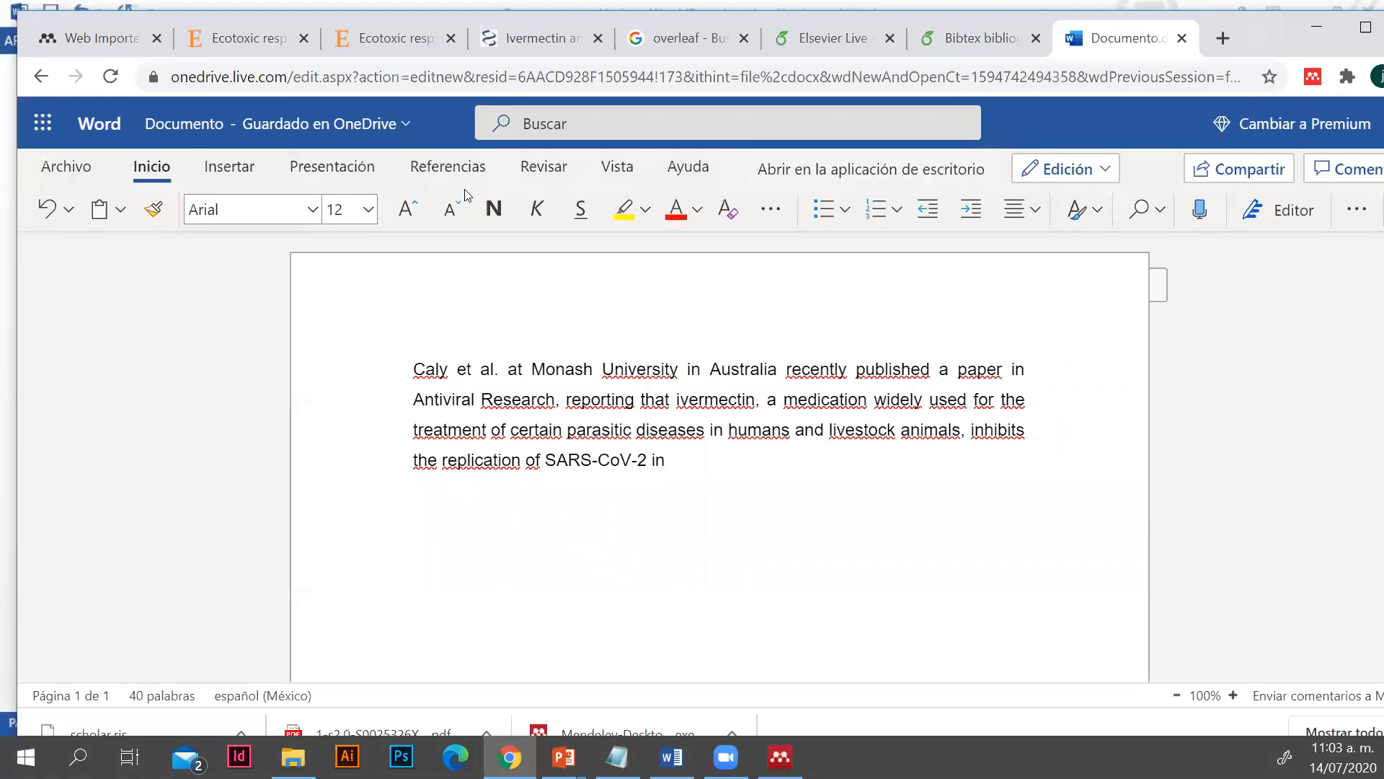
Add the Mendeley Cite add-in from My Add-ins to the Word Online document, with the browser window maximized
click(224, 166)
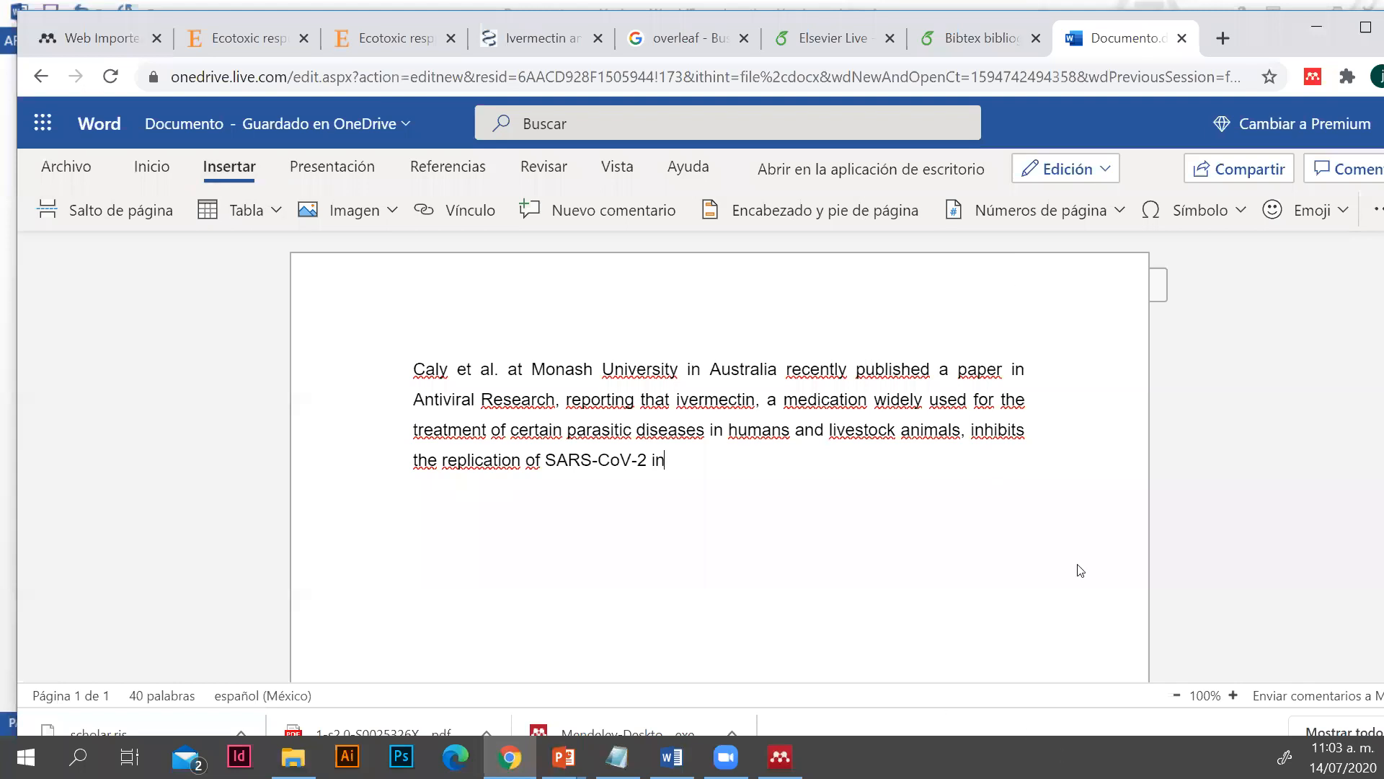
click(1364, 28)
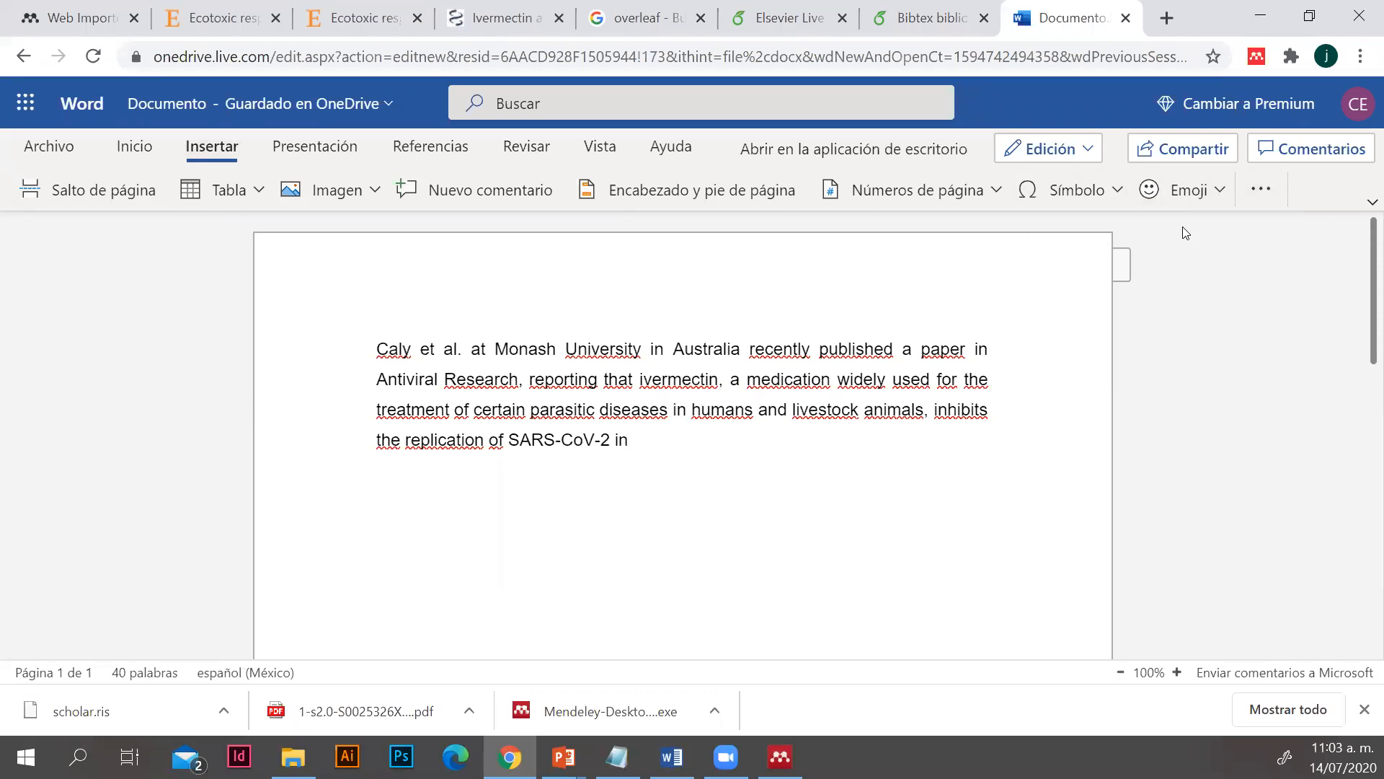
click(1268, 193)
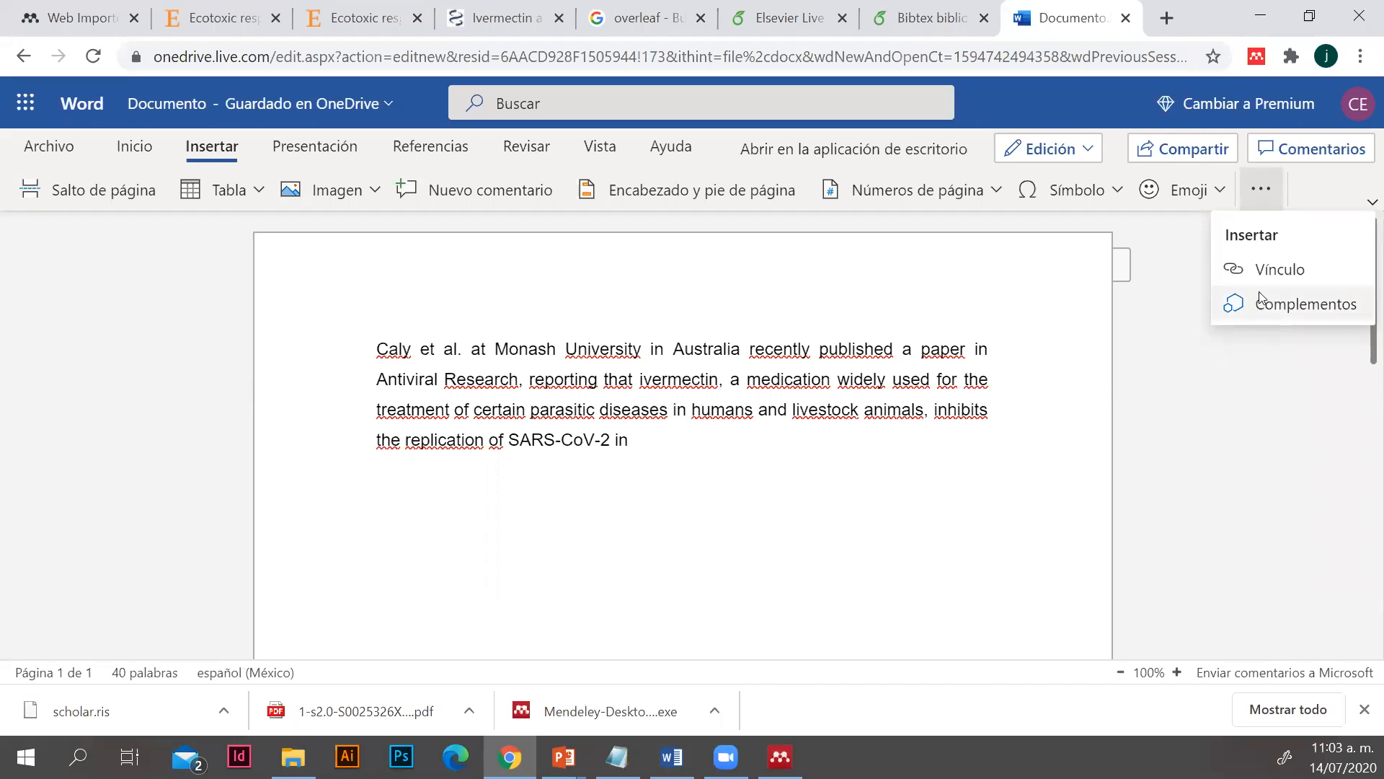
click(1300, 303)
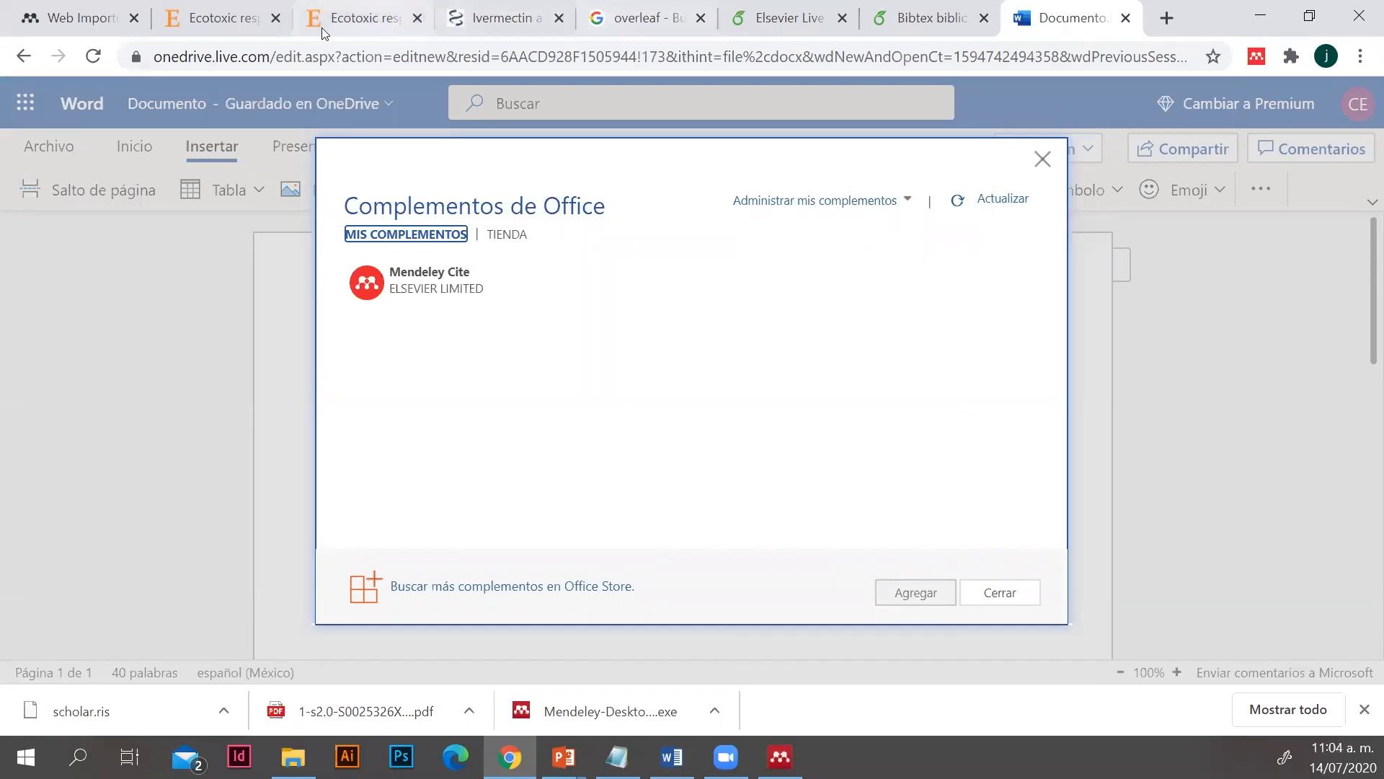
click(83, 20)
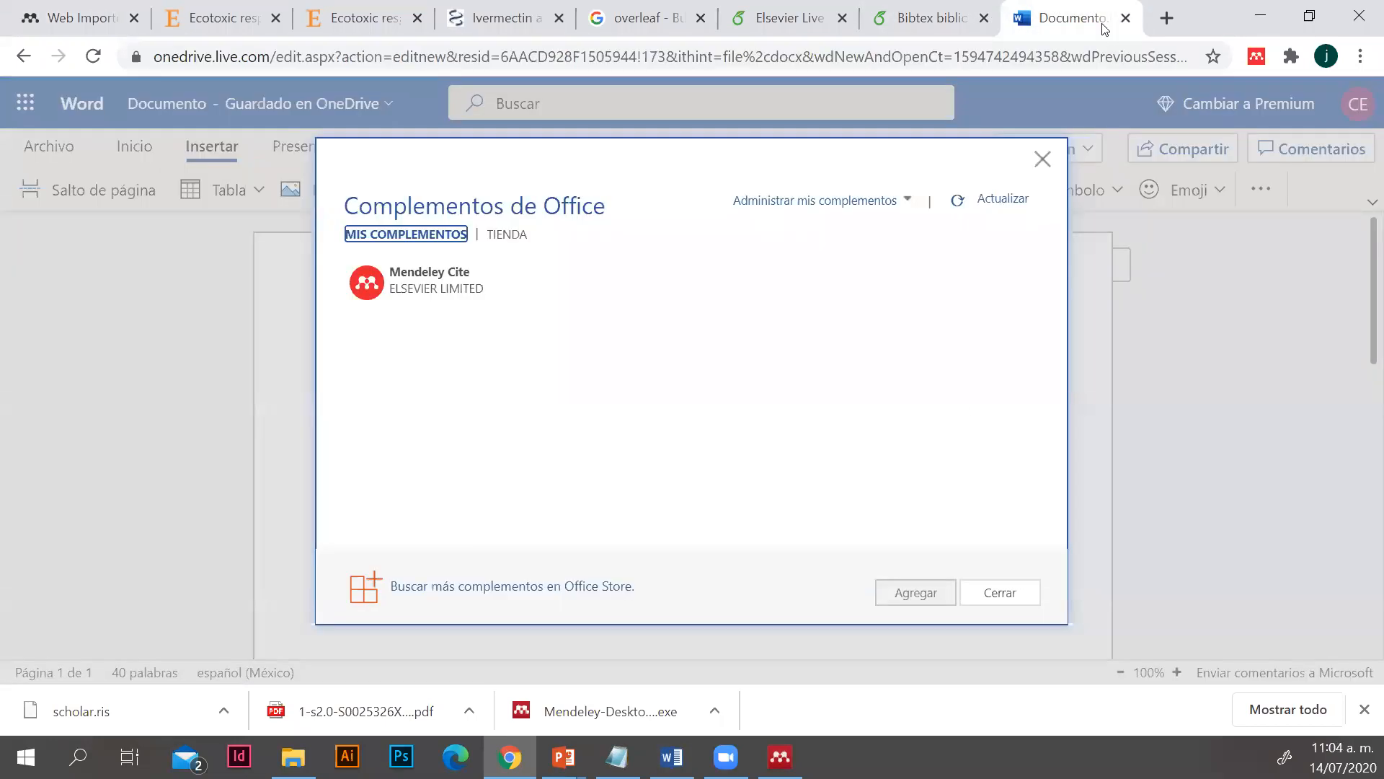
click(1107, 27)
click(396, 294)
click(923, 601)
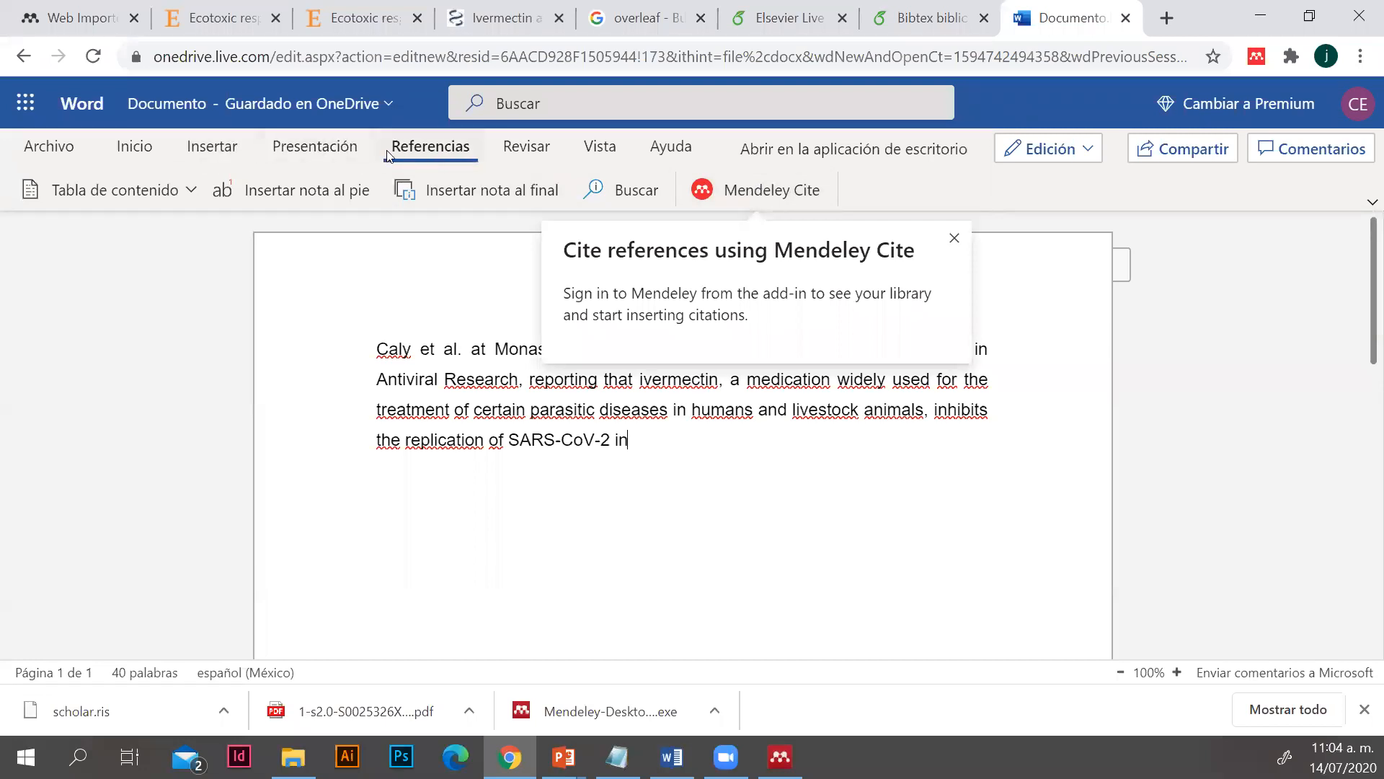
Dismiss the Mendeley Cite introductory tip and look at where the add-in sits among the document's reference commands
click(819, 591)
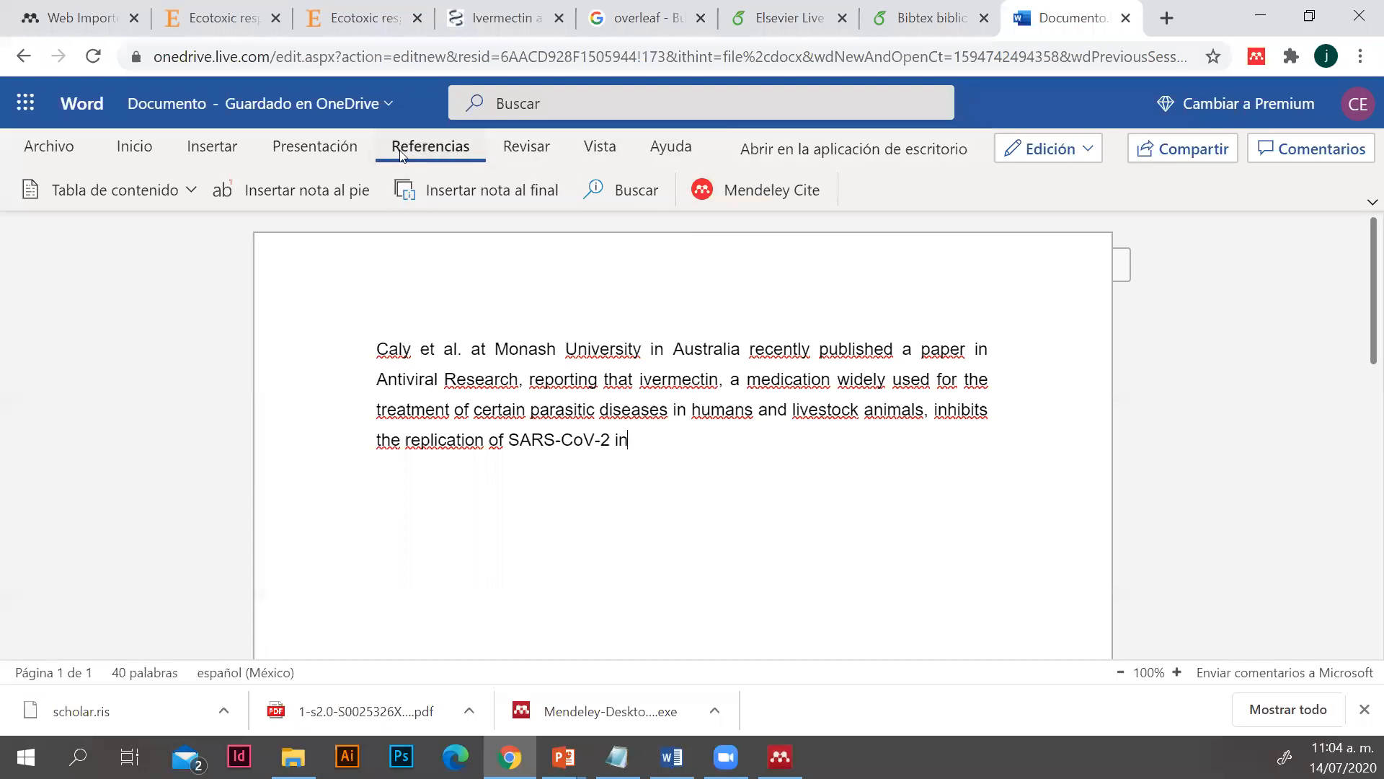
click(194, 153)
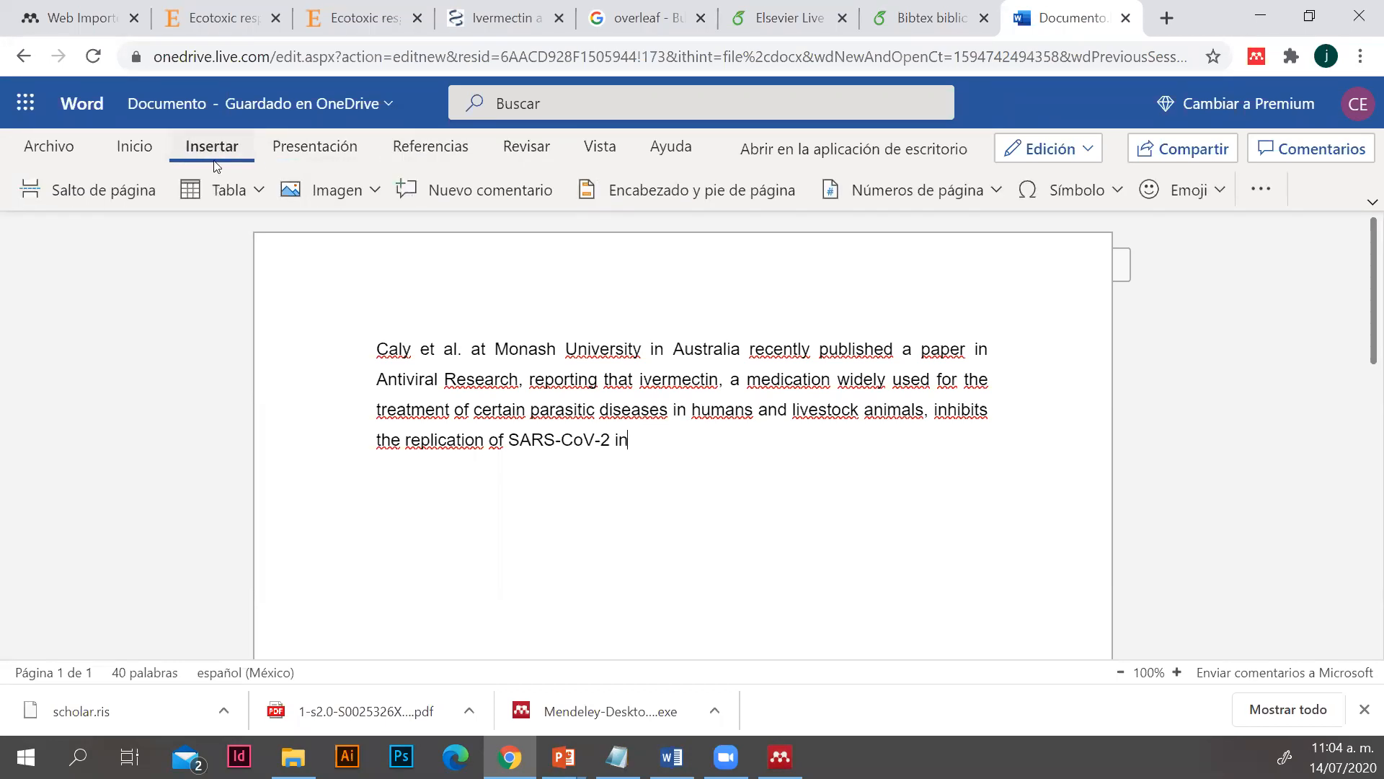
click(447, 150)
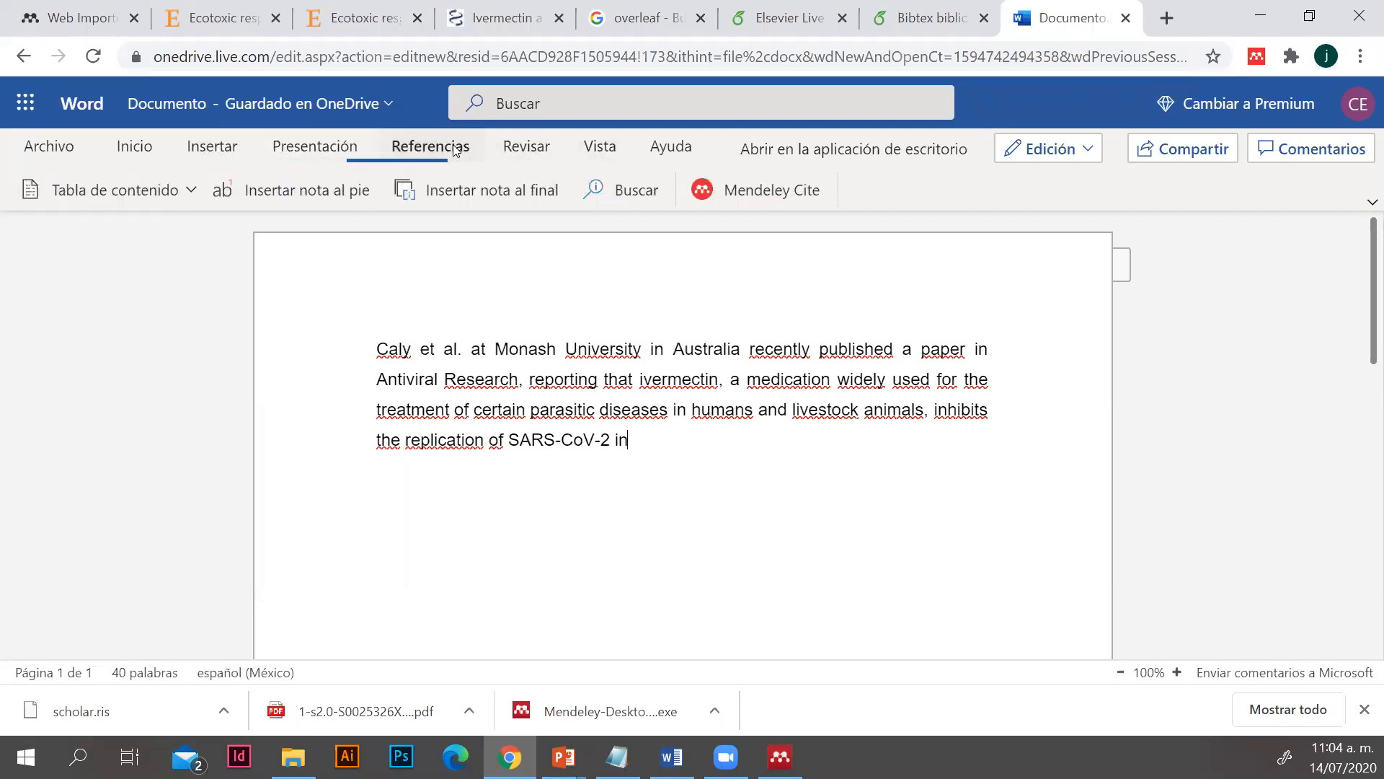
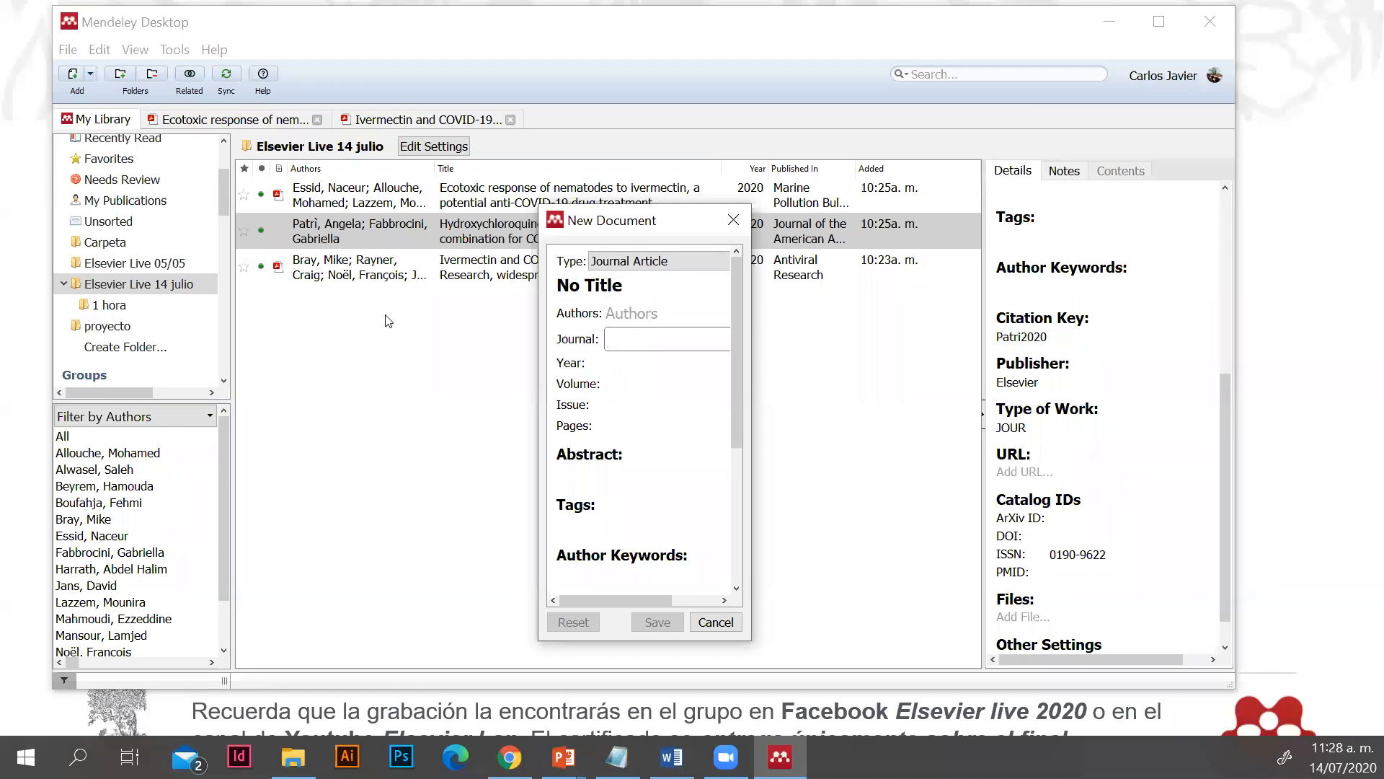
Cancel the new document entry, look over the selected hydroxychloroquine and ivermectin article's details, and minimize Mendeley Desktop
click(731, 216)
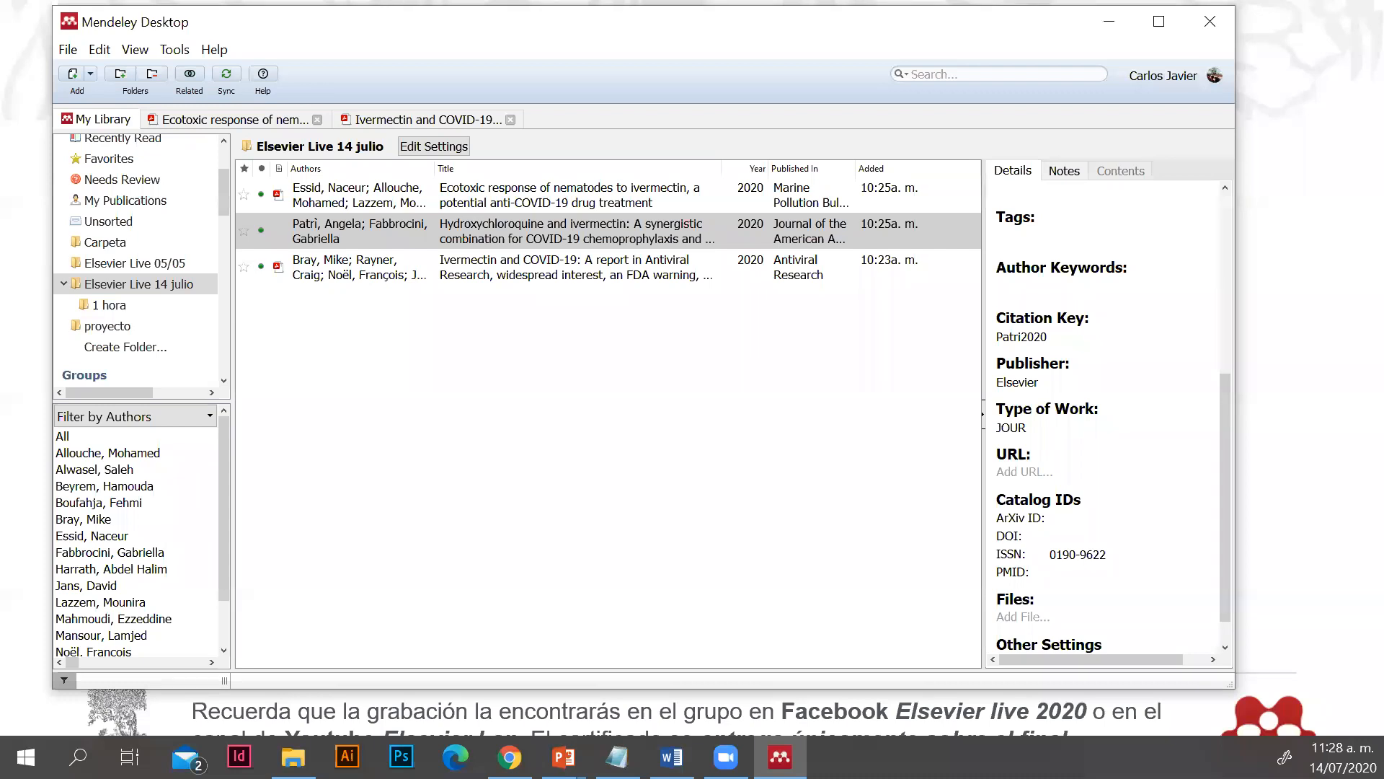
scroll(1042, 419, up, 5)
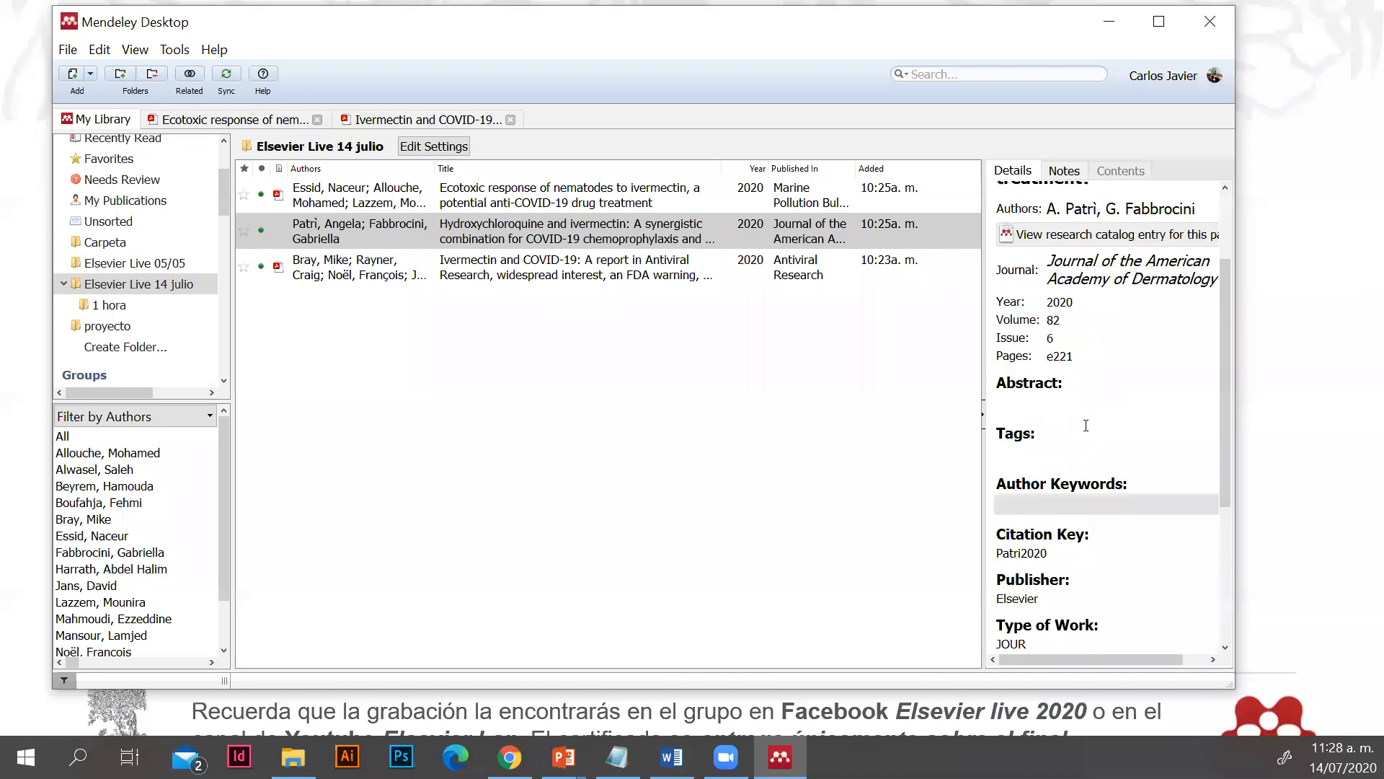
scroll(1108, 383, up, 3)
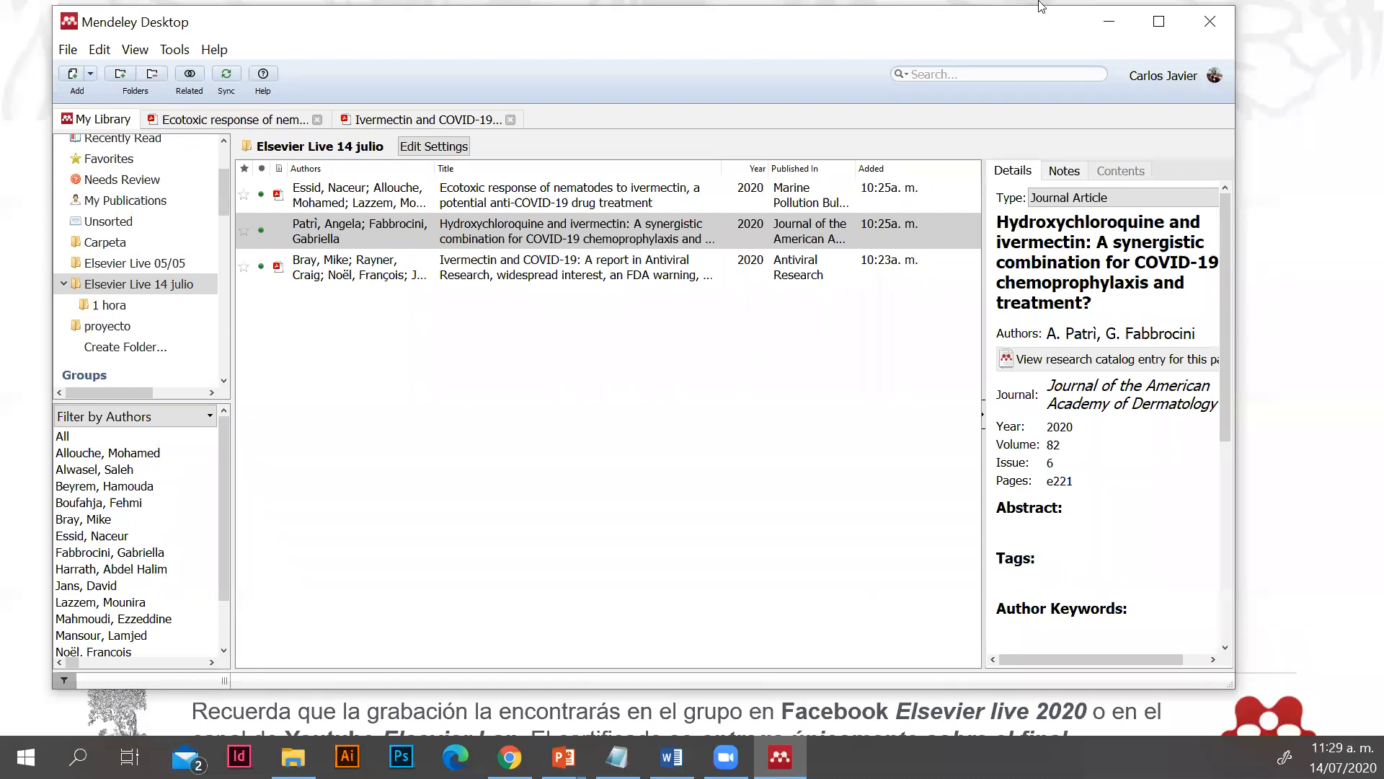
click(1109, 21)
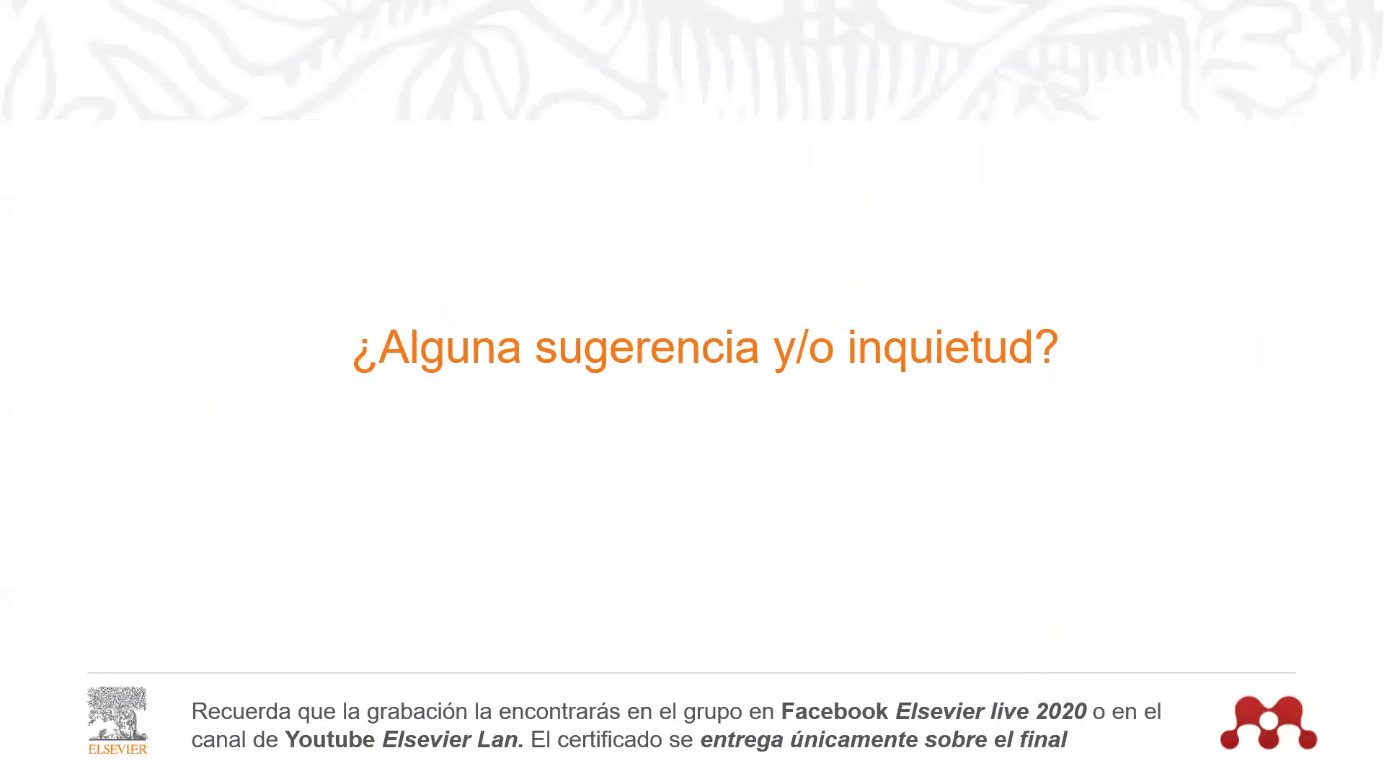
Switch to the Word document, open the CSL Editor website from Mendeley's citation style information, and dismiss the translation offer
key(alt+Tab)
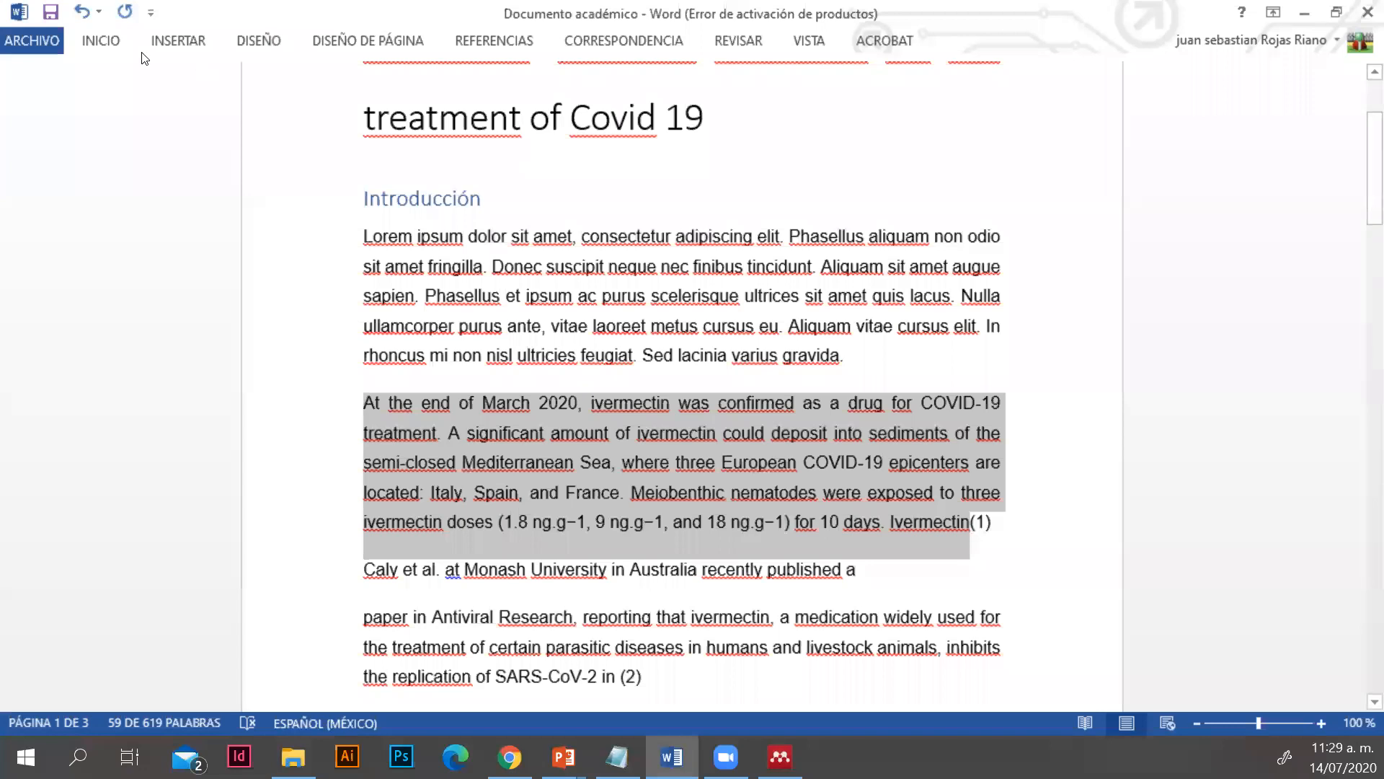
click(517, 45)
click(739, 119)
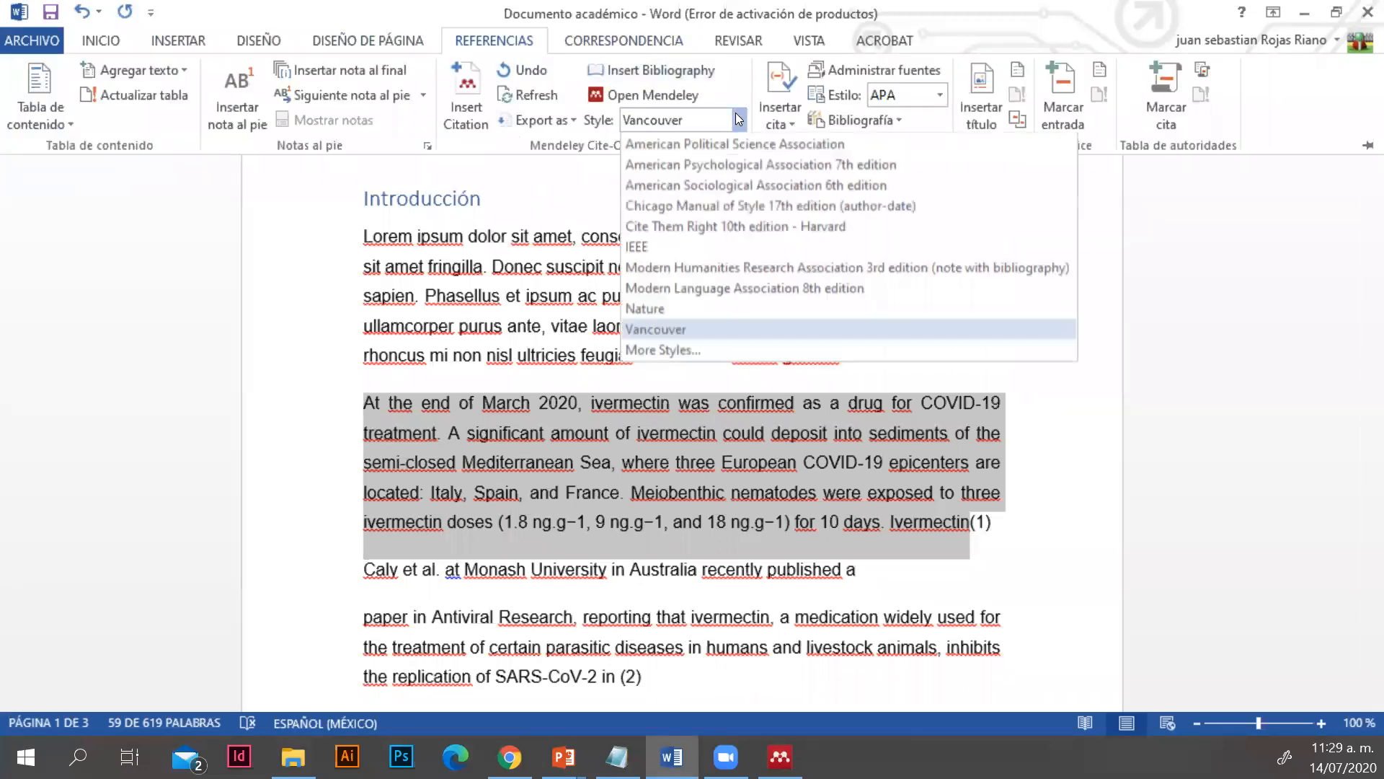
click(661, 348)
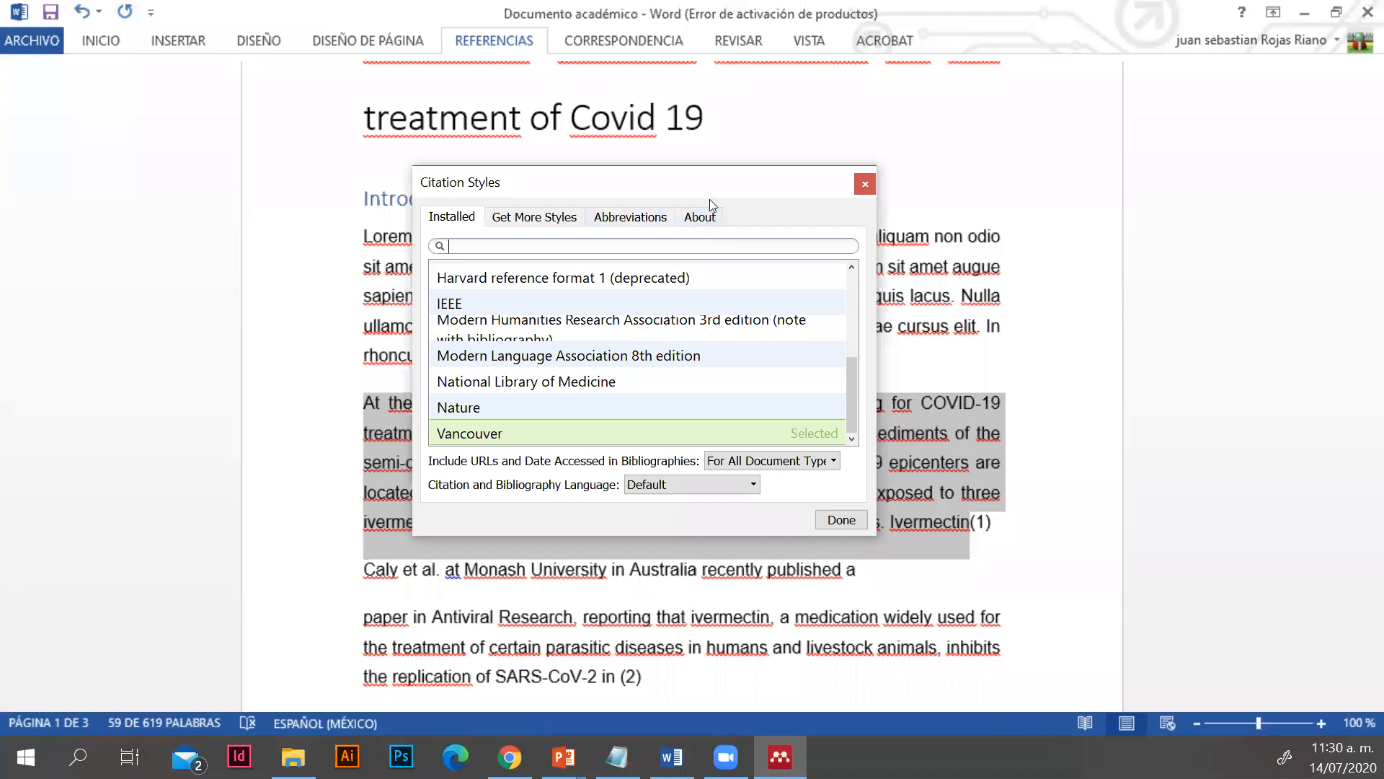
click(689, 220)
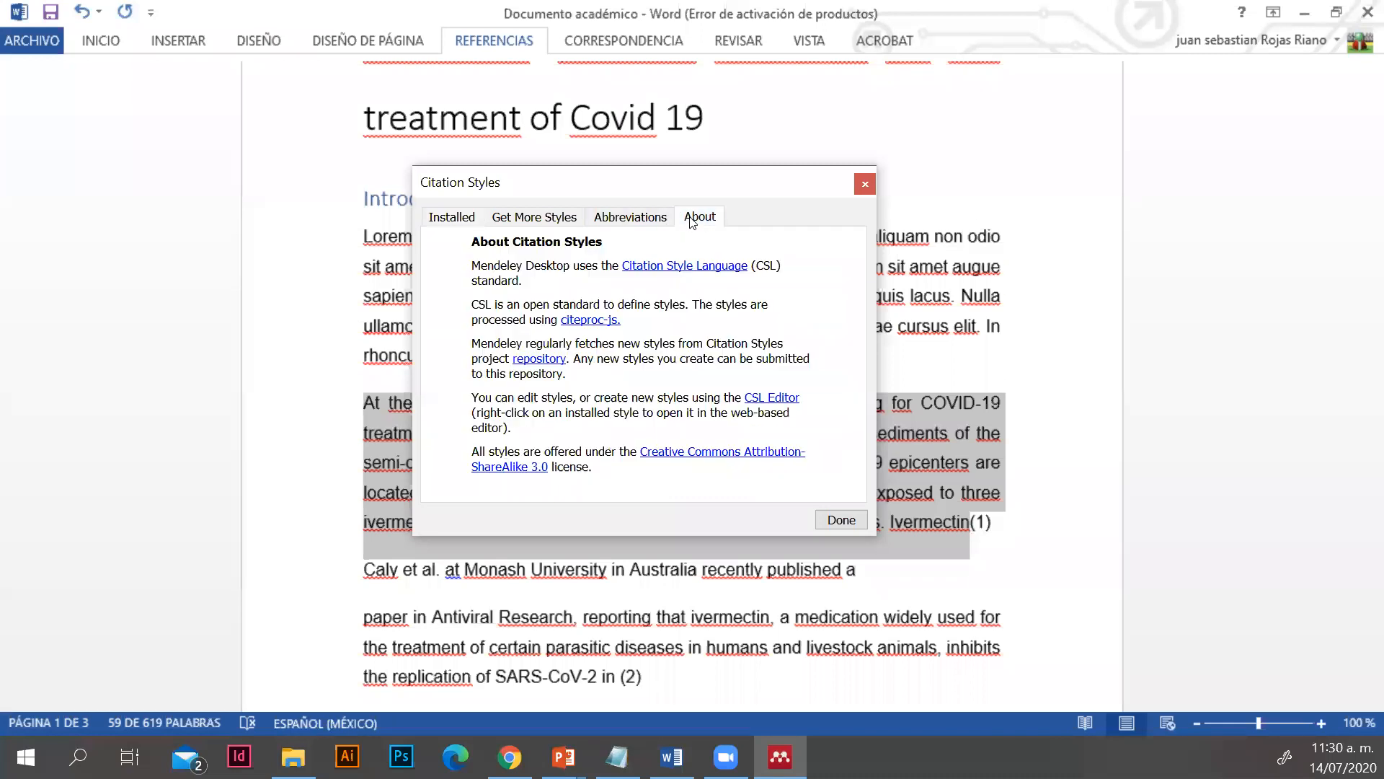
click(771, 399)
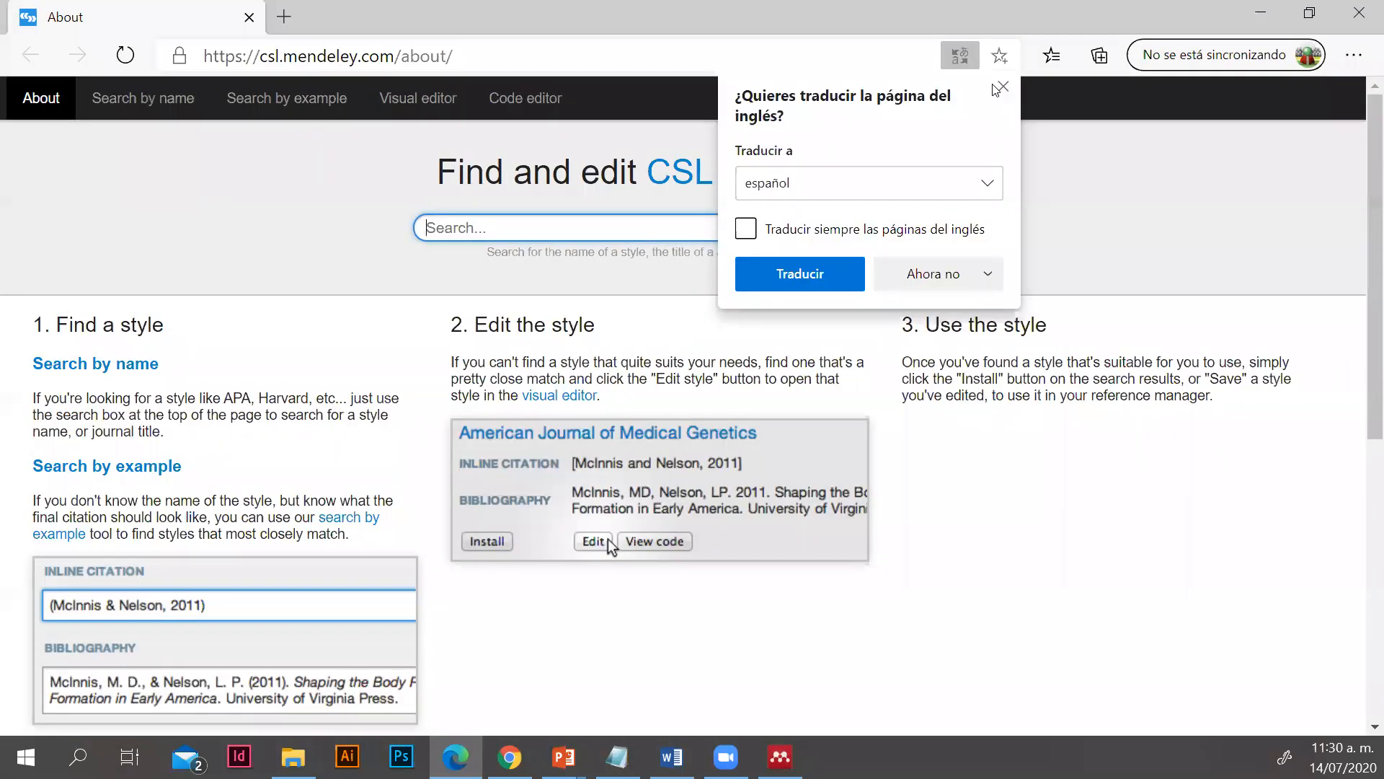
click(999, 88)
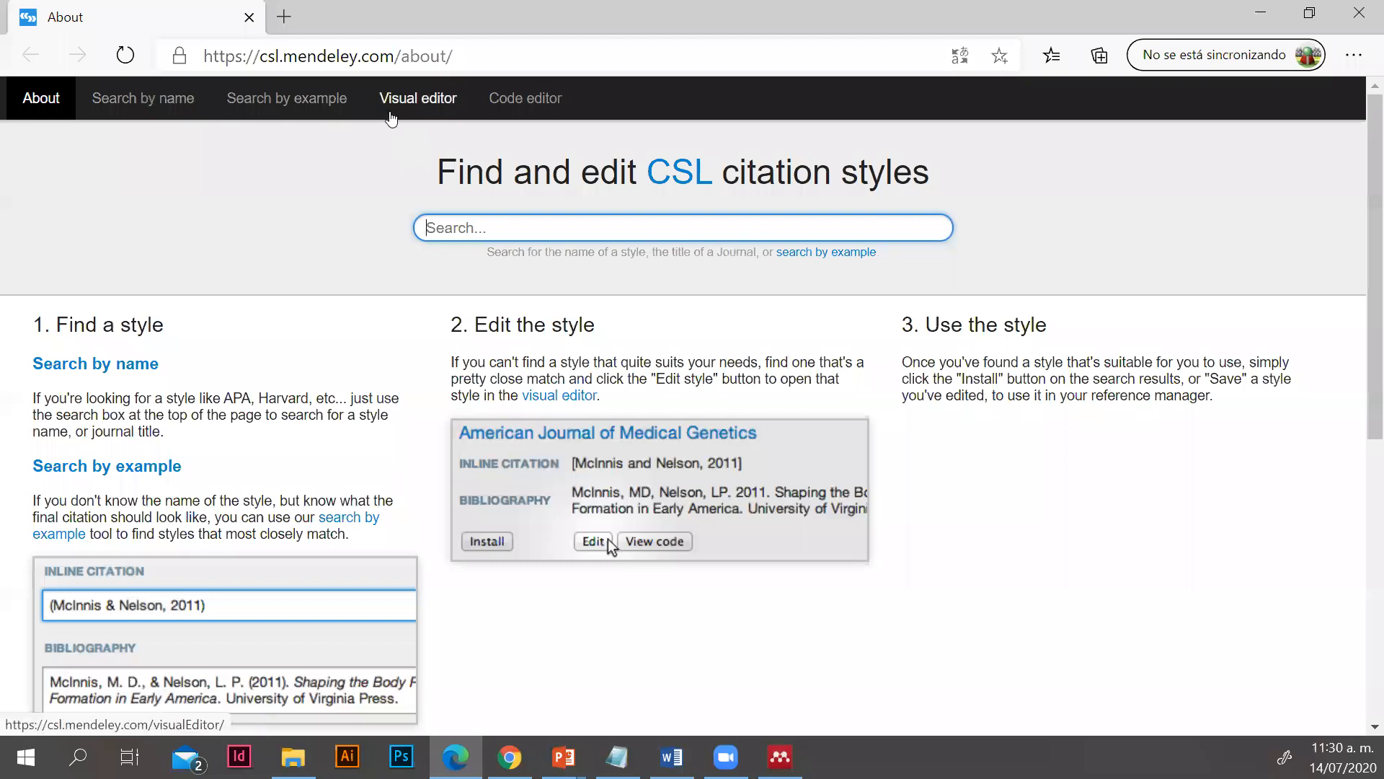
Choose the American Psychological Association style for editing from the popular styles and submit the account e-mail for sign-in
click(98, 110)
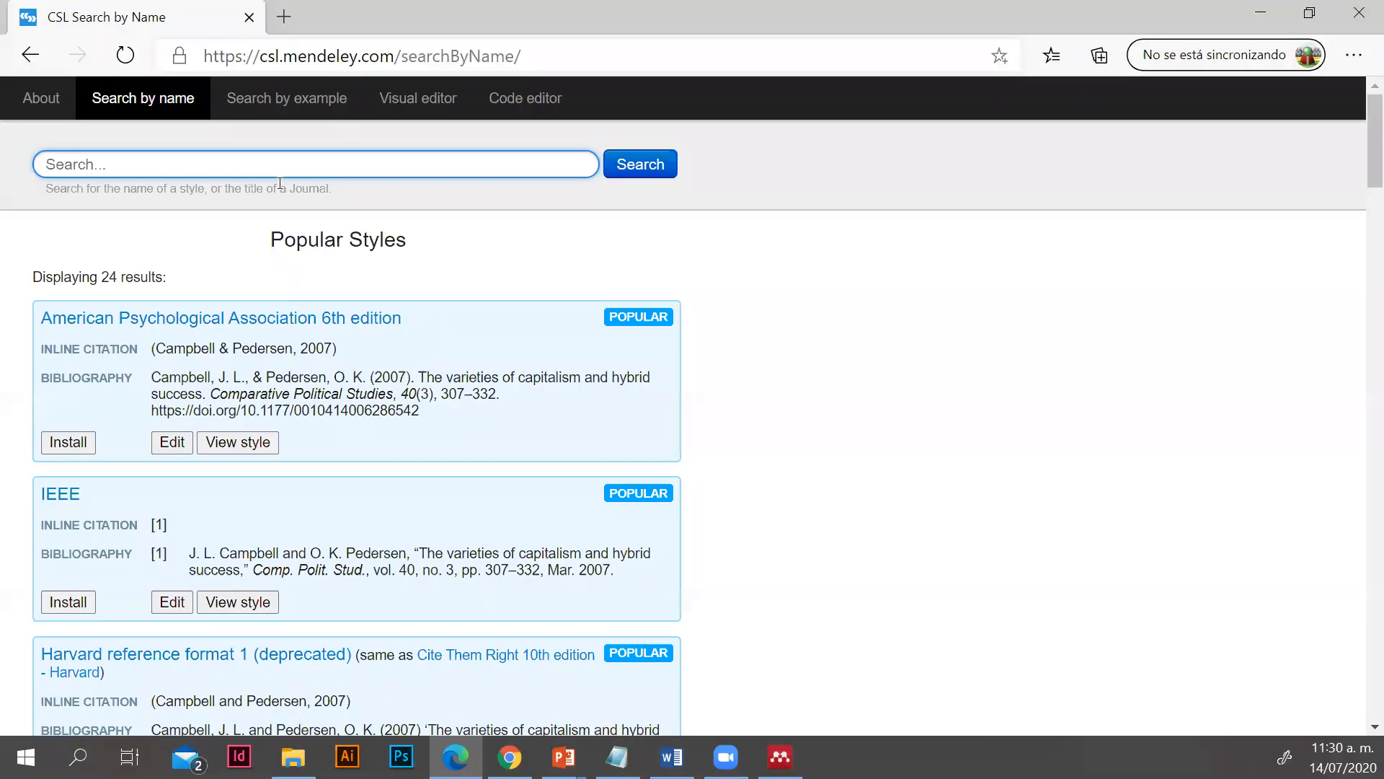
click(171, 450)
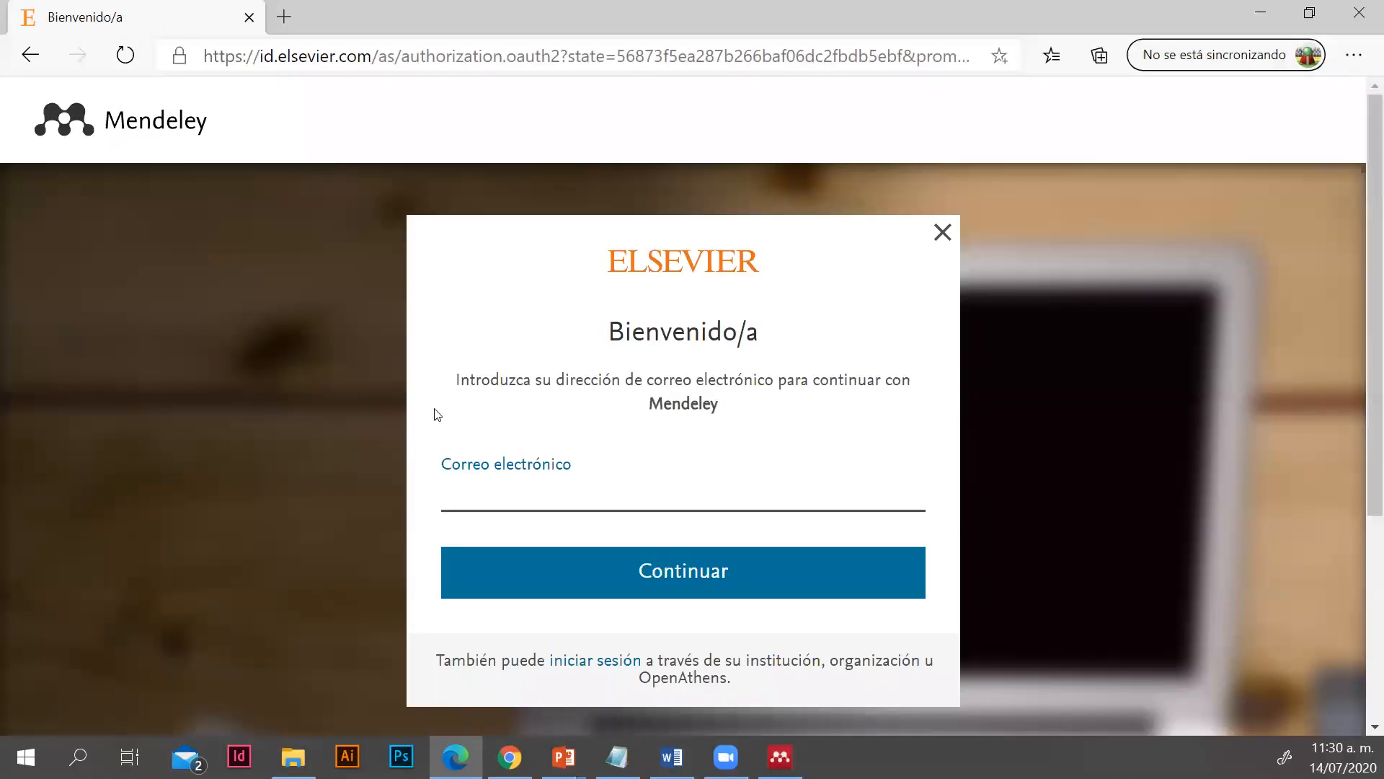
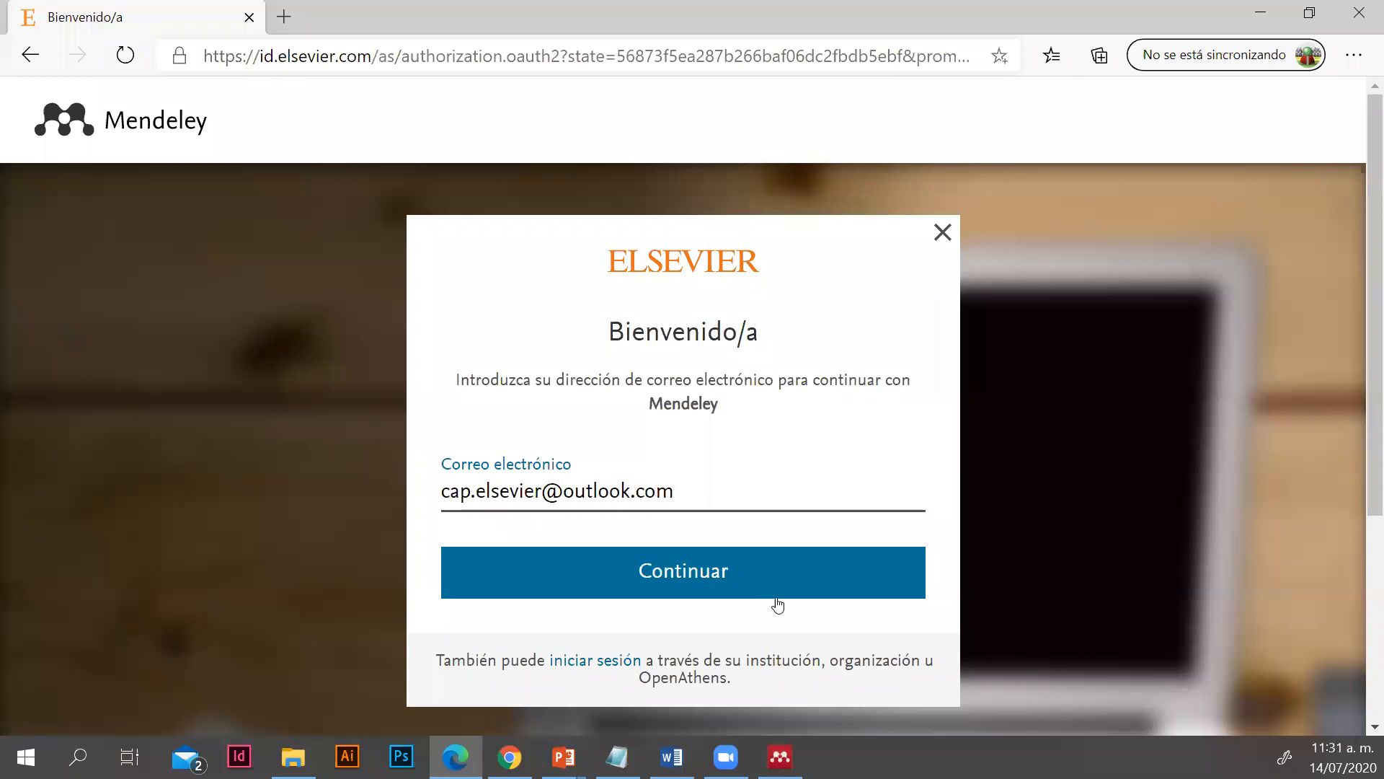
click(659, 596)
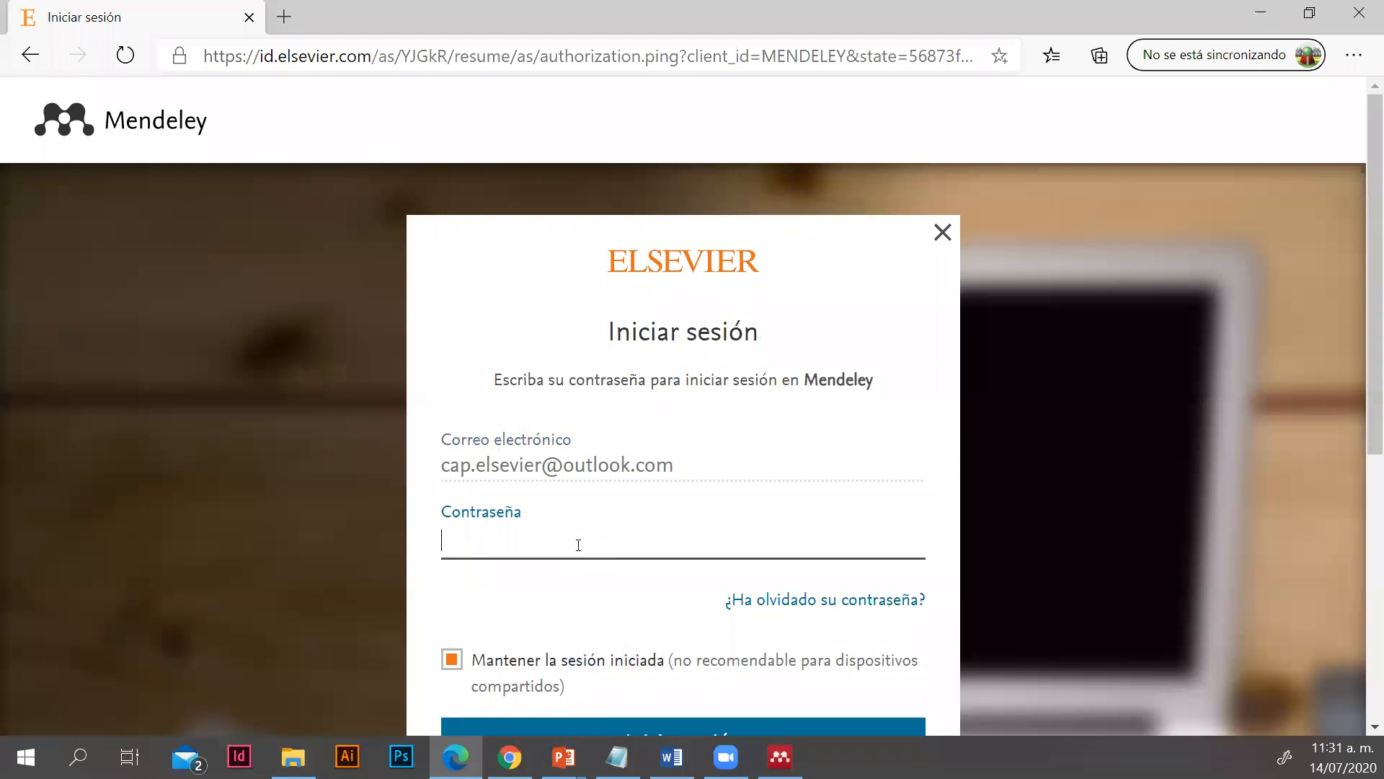
Enter the account password and sign in to Mendeley
text(••••••••••)
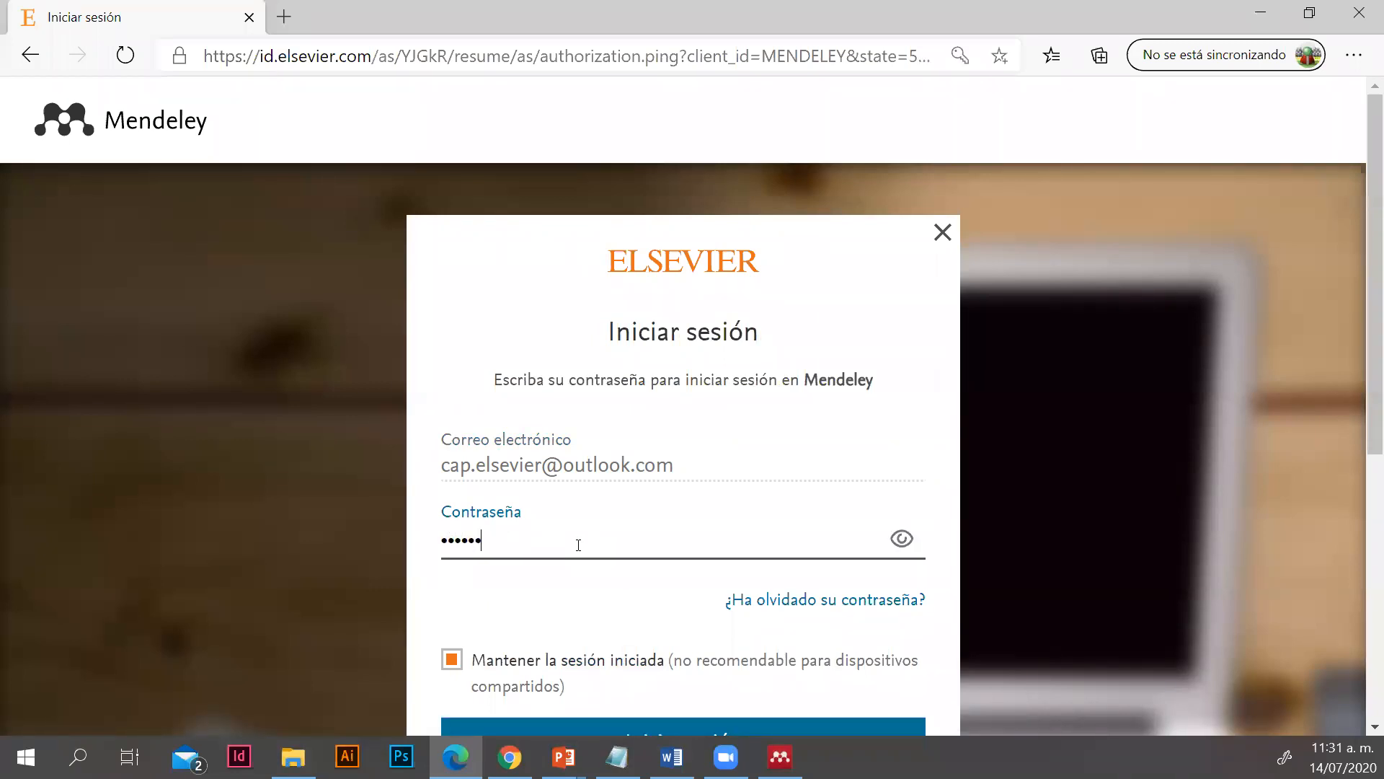
text(••••••)
scroll(579, 543, down, 3)
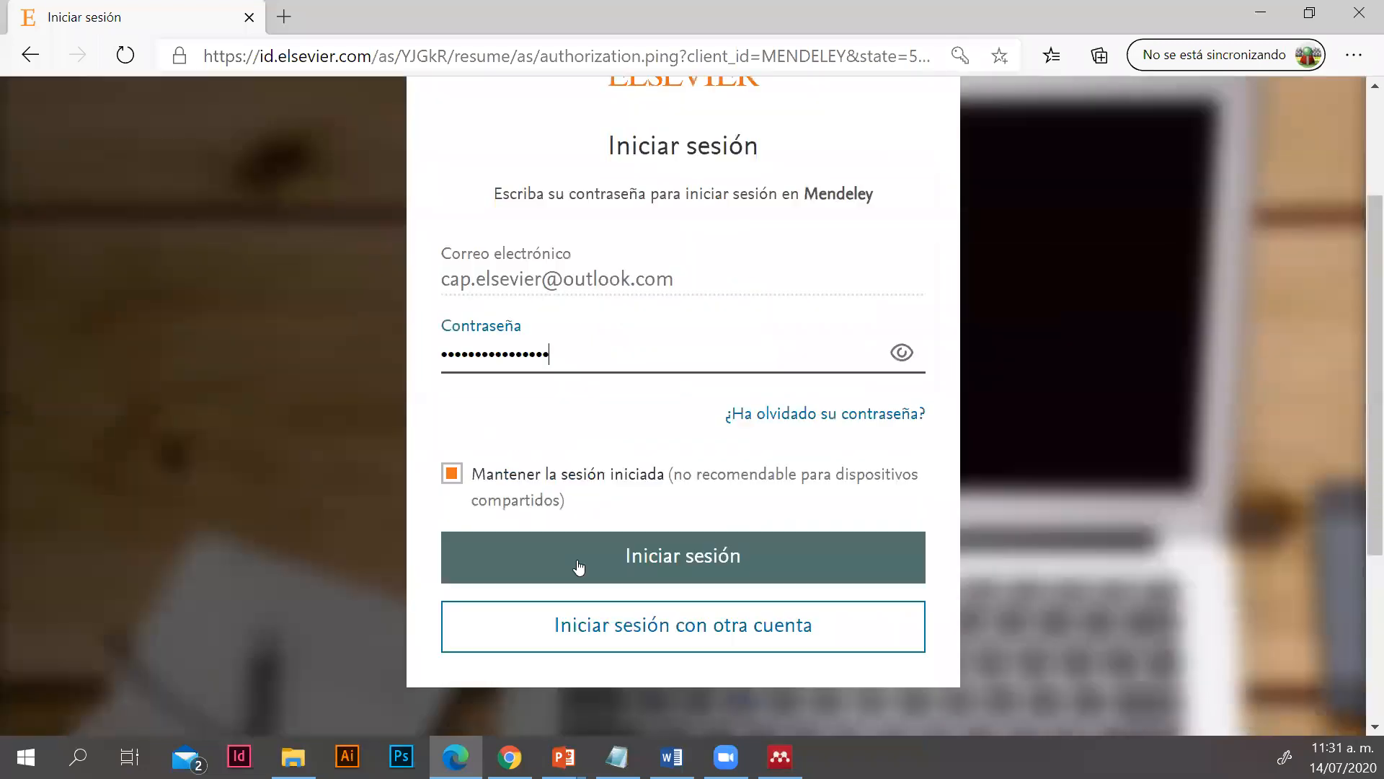
click(565, 547)
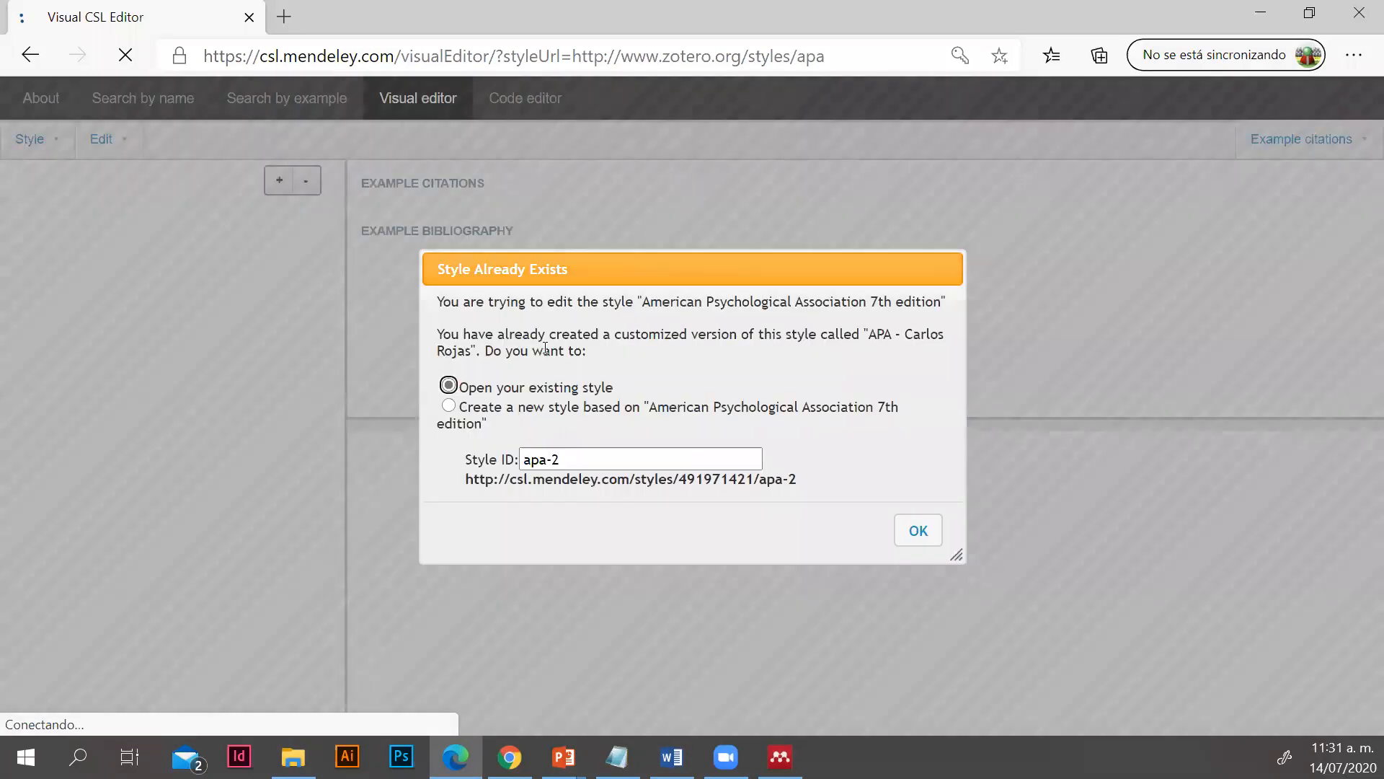
Create a new style based on "American Psychological Association 7th edition" with the style ID apa-Els
click(923, 293)
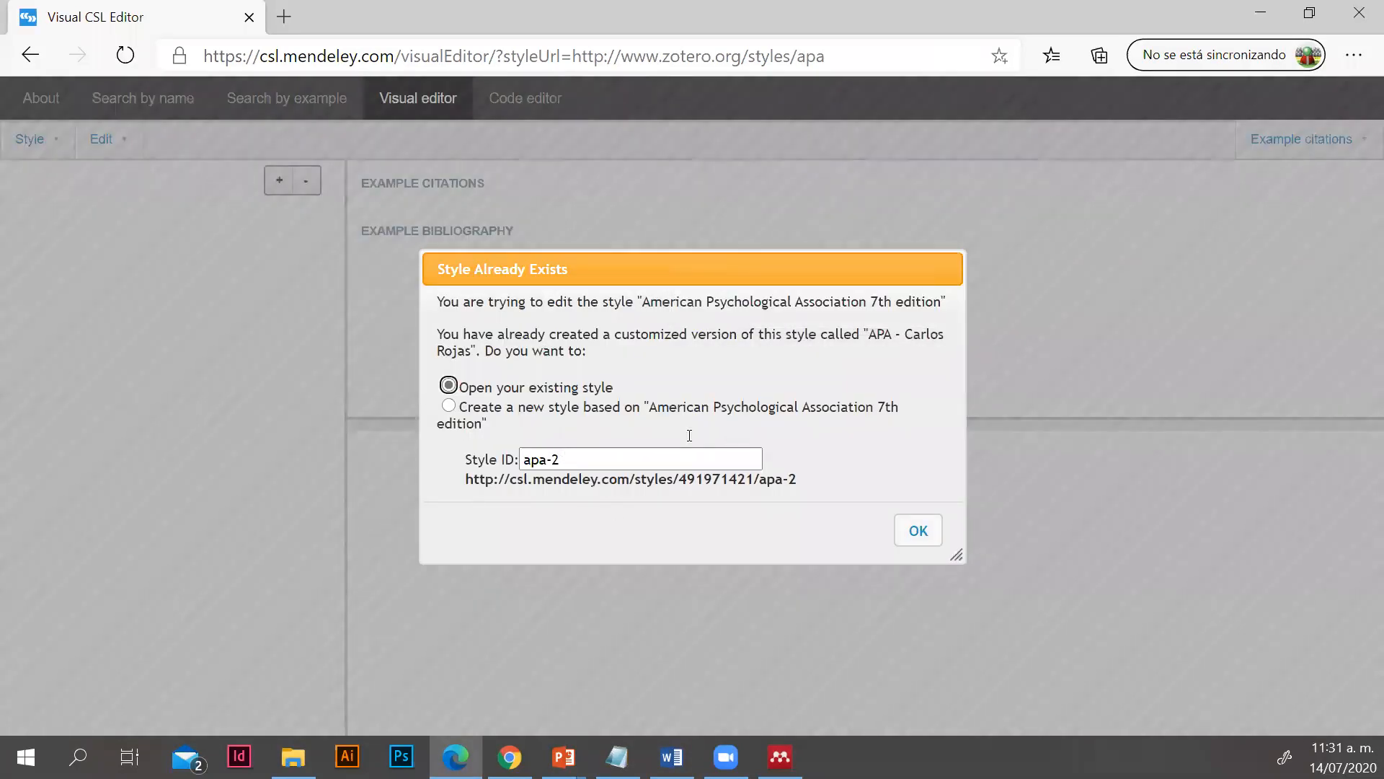
click(574, 459)
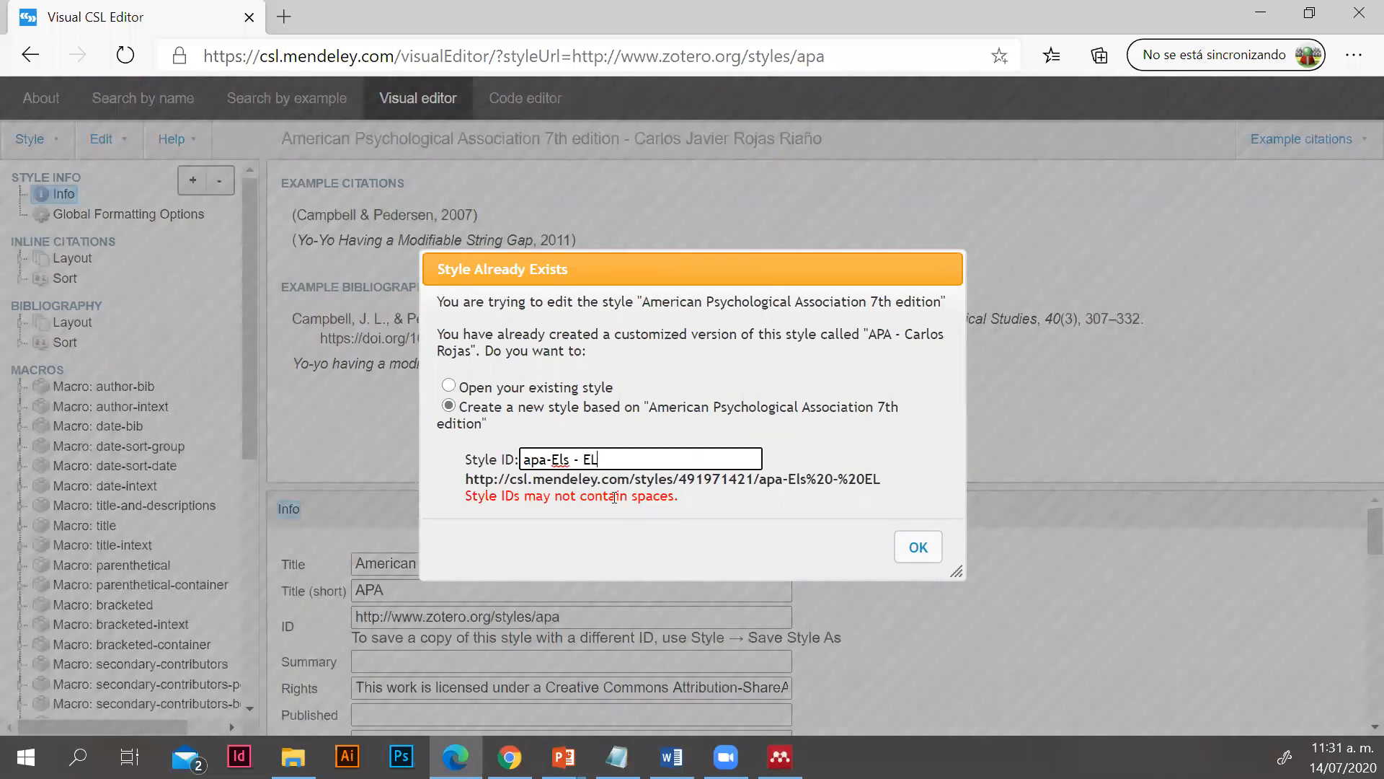
key(BackSpace)
key(BackSpace)
key(BackSpace)
key(BackSpace)
key(BackSpace)
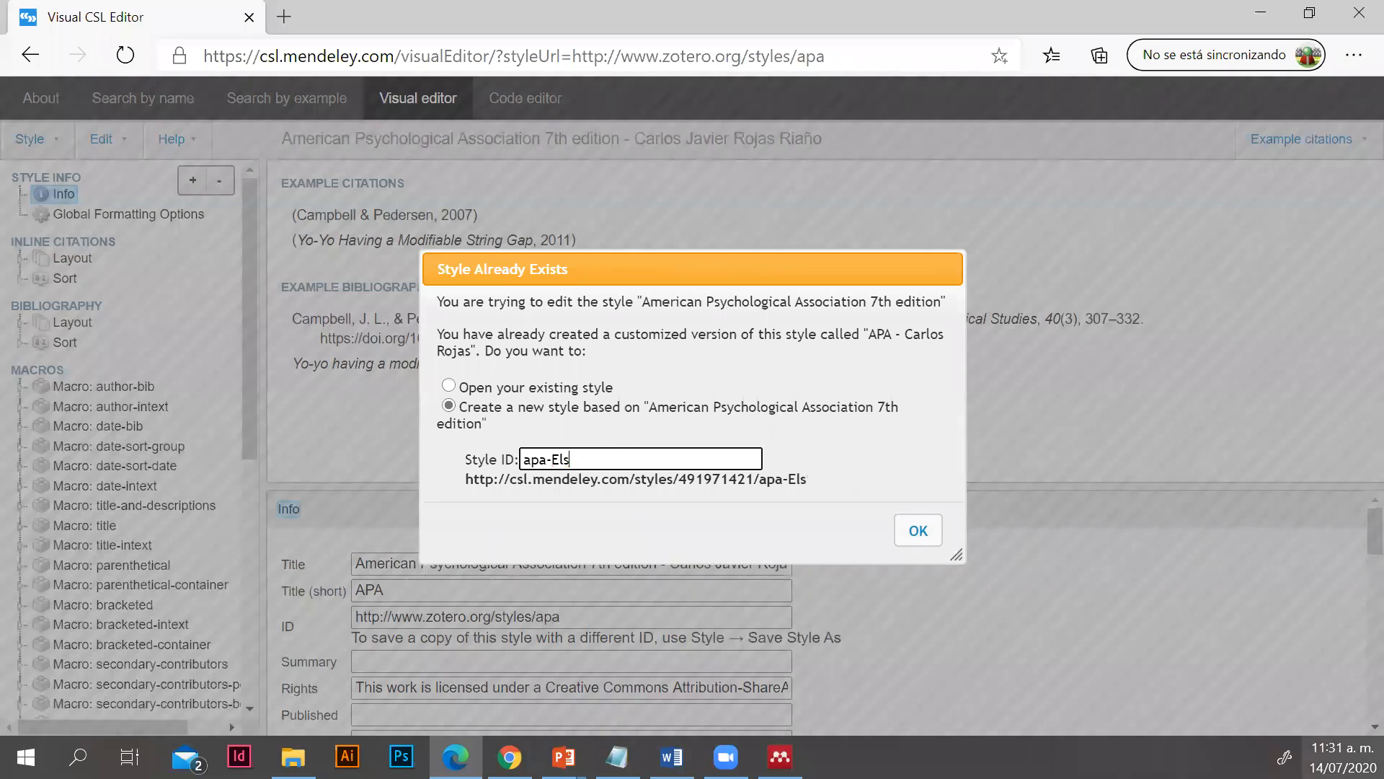
click(926, 534)
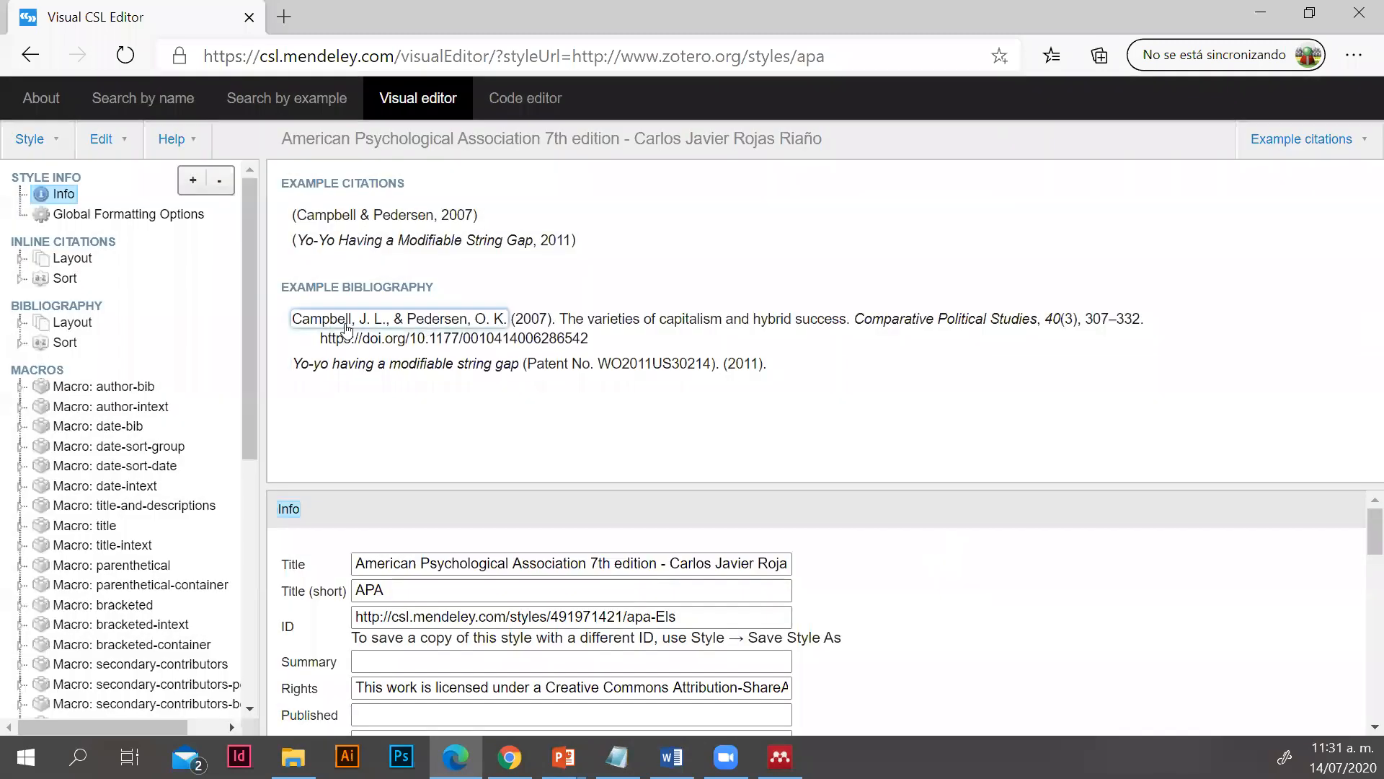
Format the author names in the example bibliography in bold italics, and select the in-text authors and the article title to inspect their elements
click(346, 321)
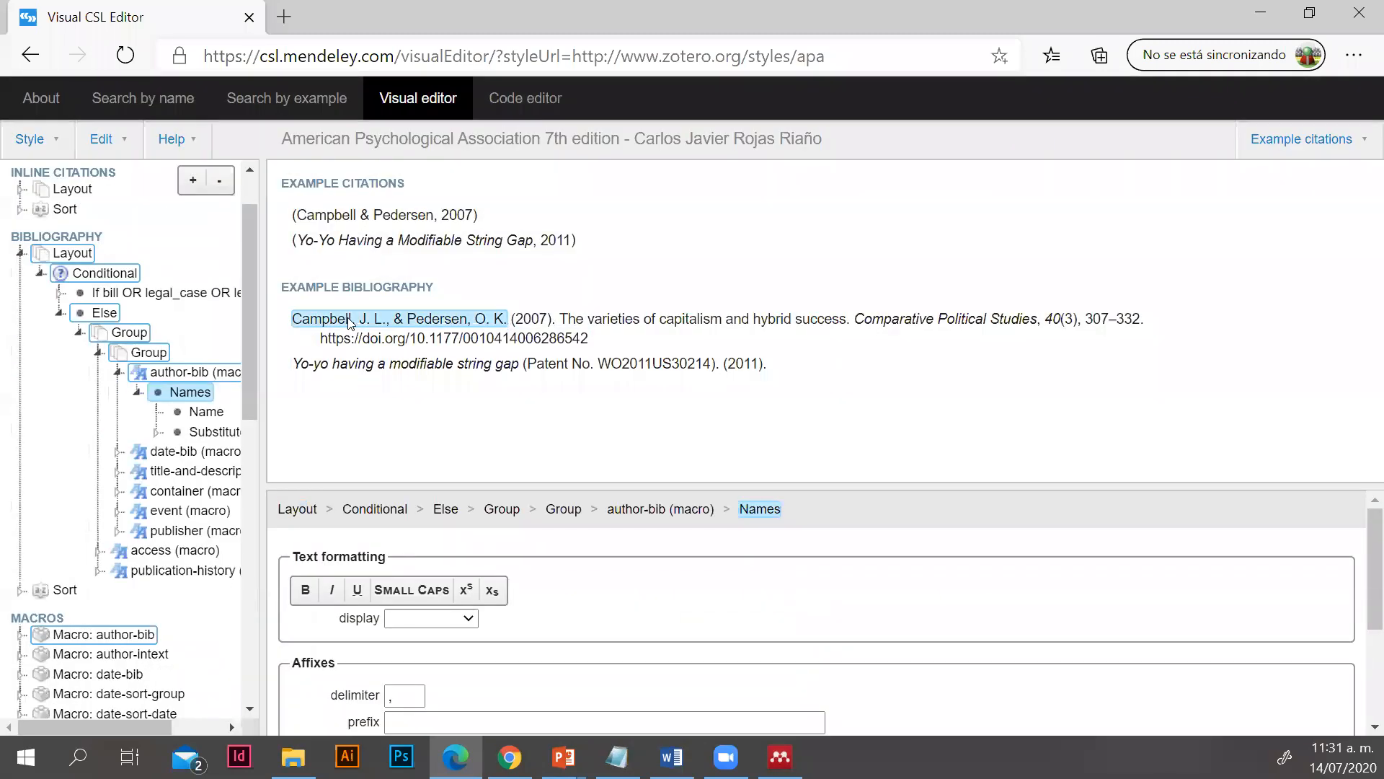
click(305, 591)
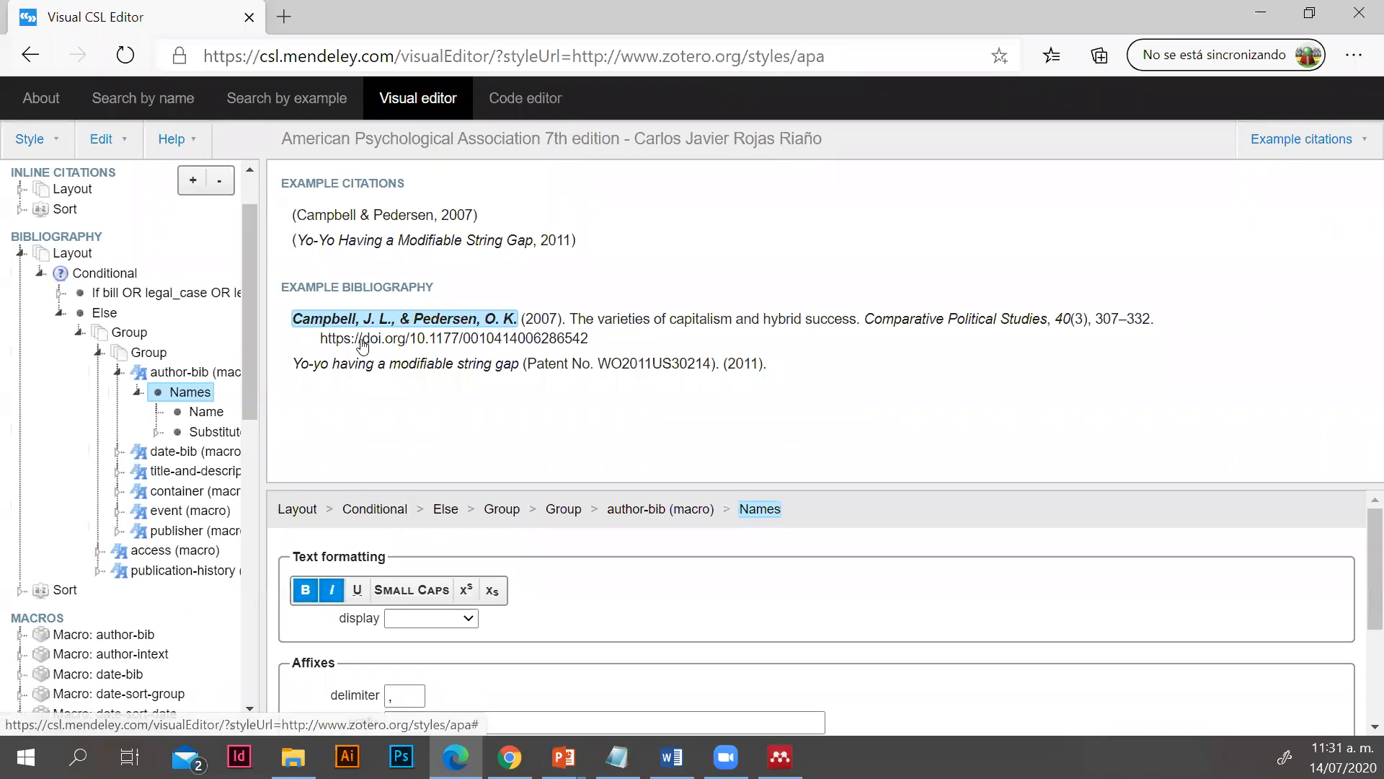
click(635, 319)
click(318, 211)
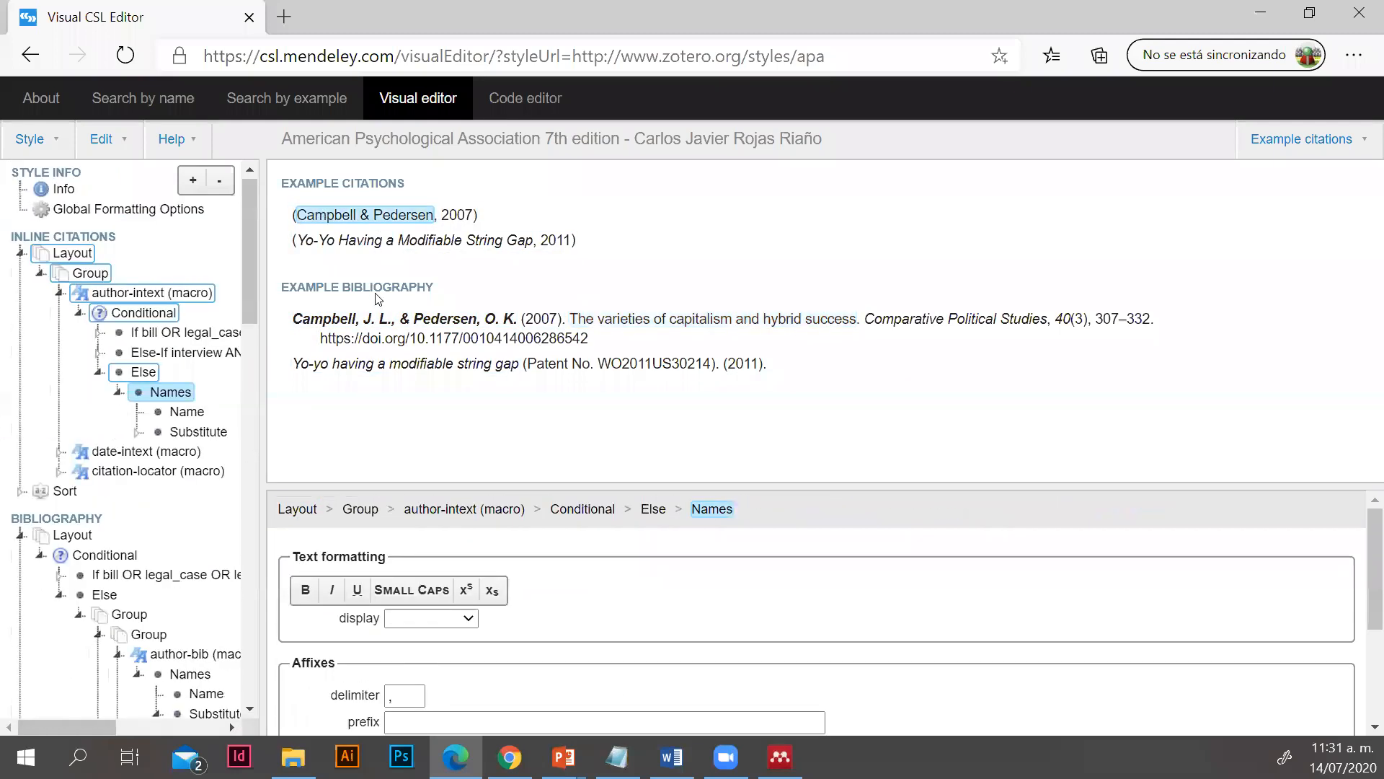
click(454, 351)
click(609, 324)
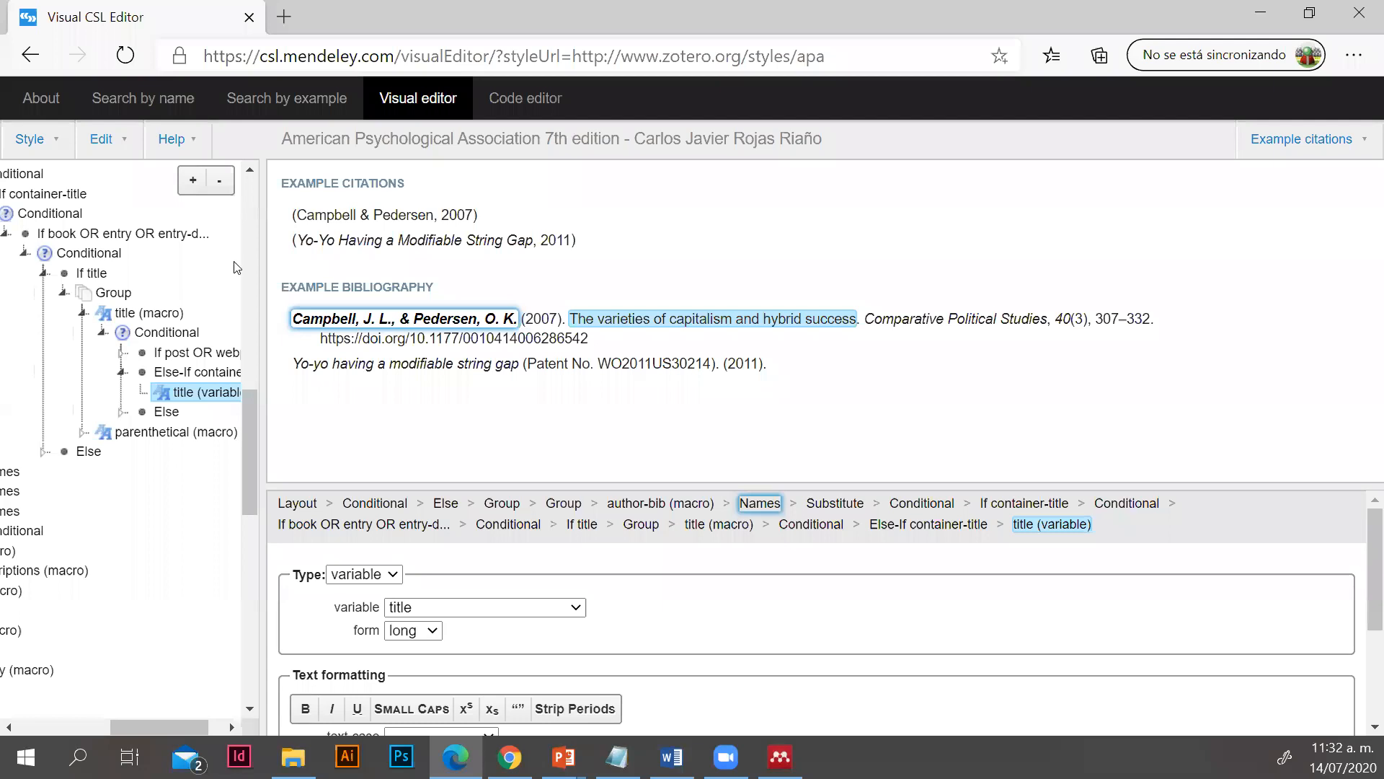
Save the customized citation style and allow the site to open it in Mendeley Desktop
click(28, 138)
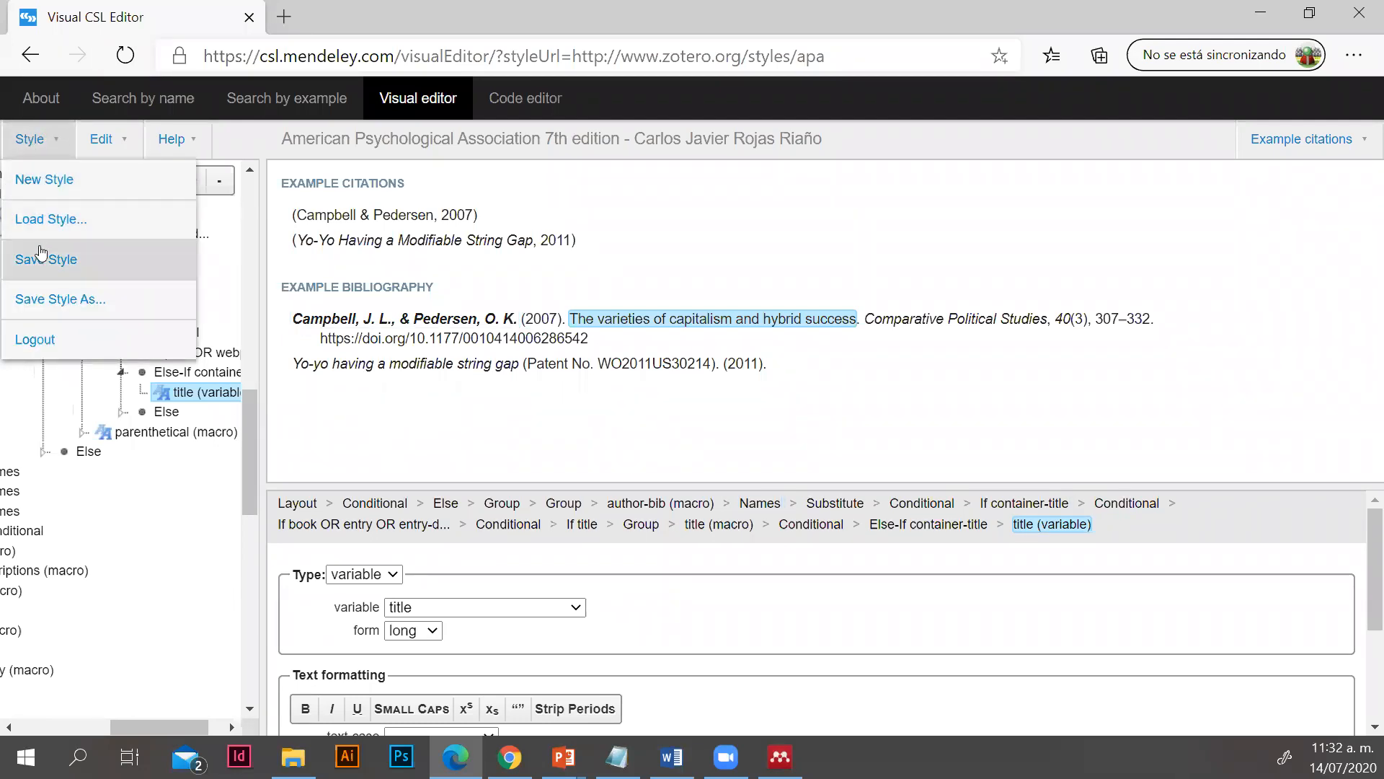
click(72, 266)
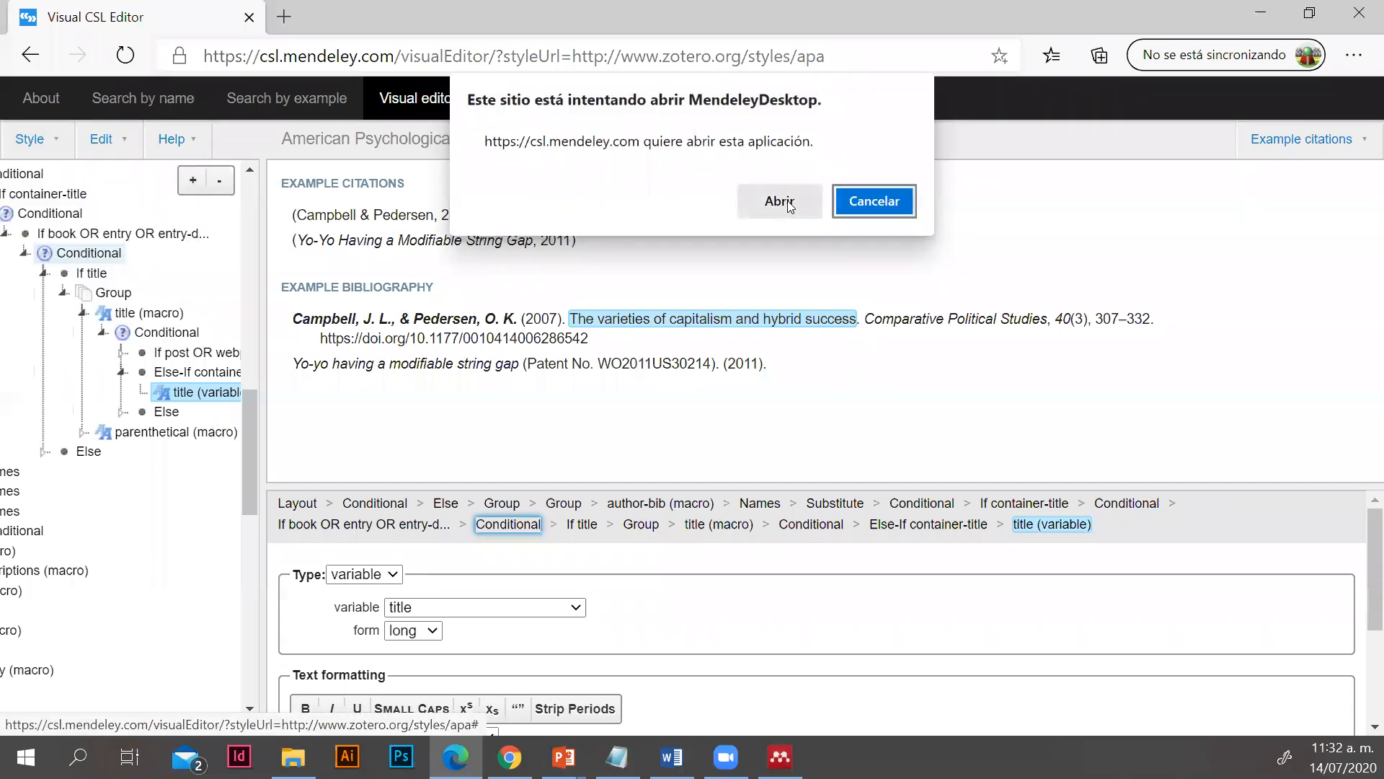
click(779, 202)
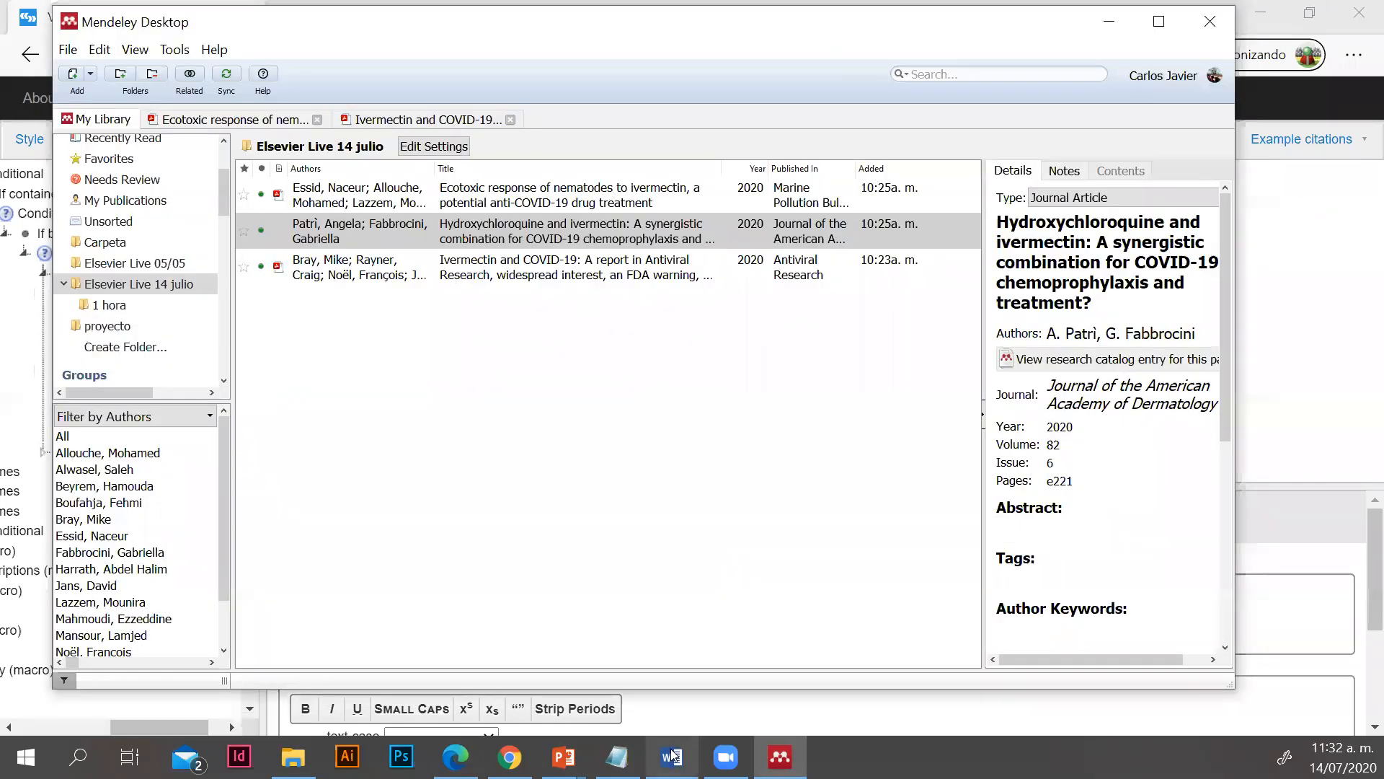
Switch to the Word document, apply the customized American Psychological Association 7th edition style, and check the citations and the Referencias section
mouse_move(678, 746)
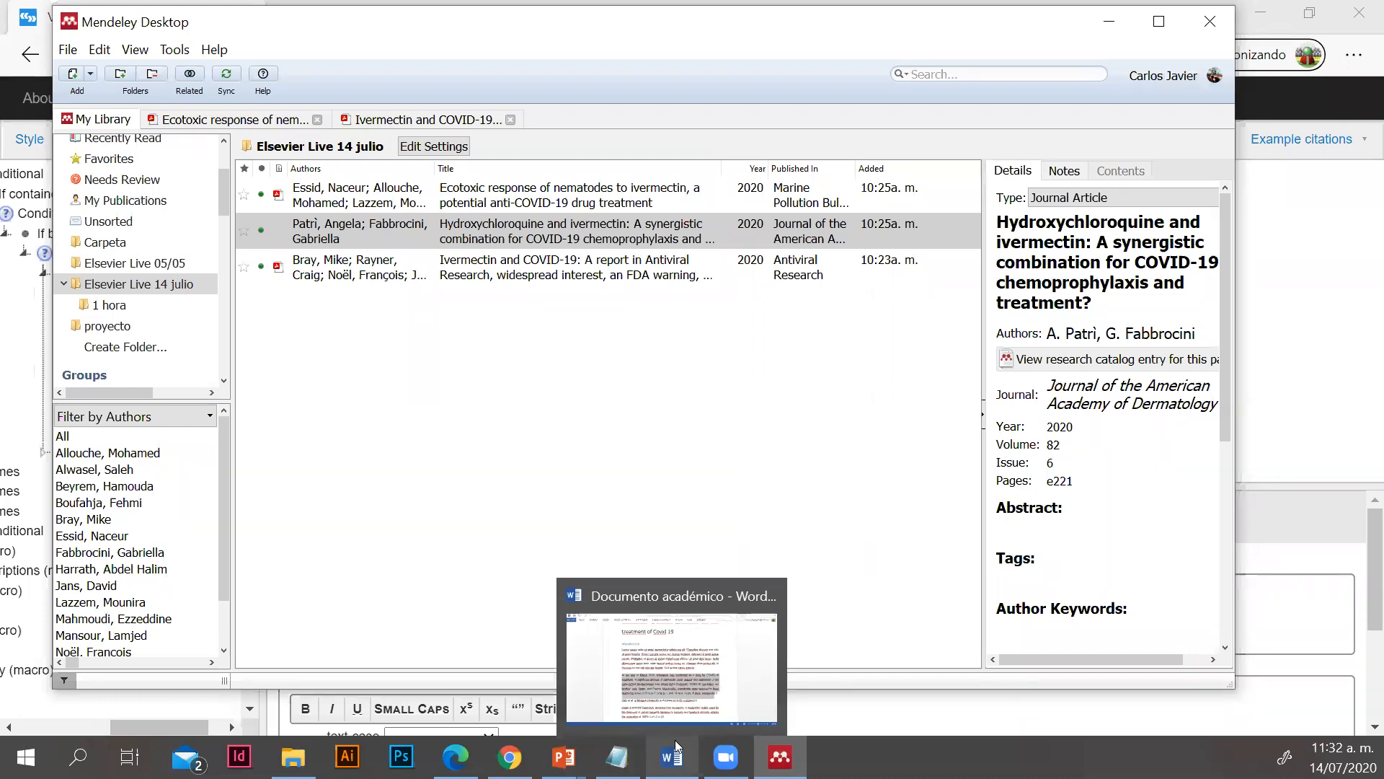
click(675, 740)
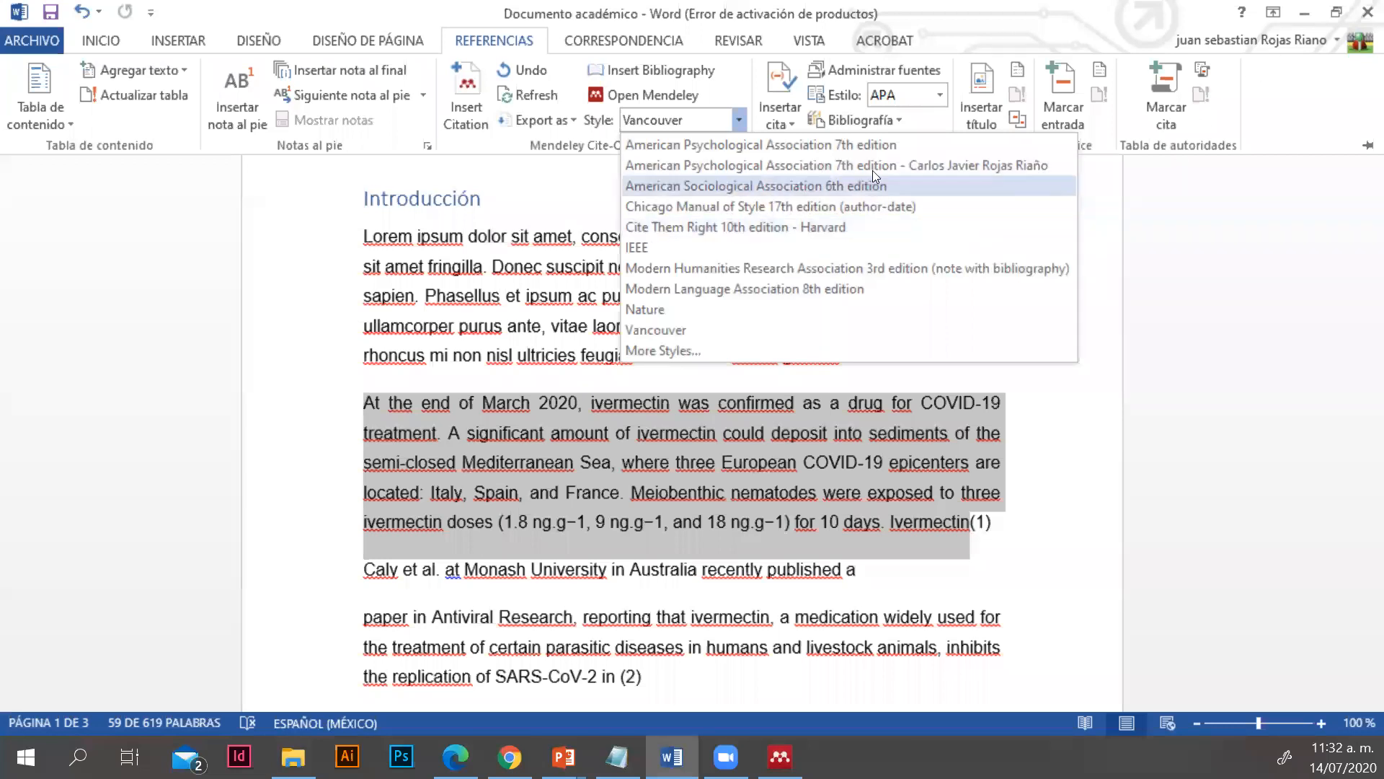
click(923, 165)
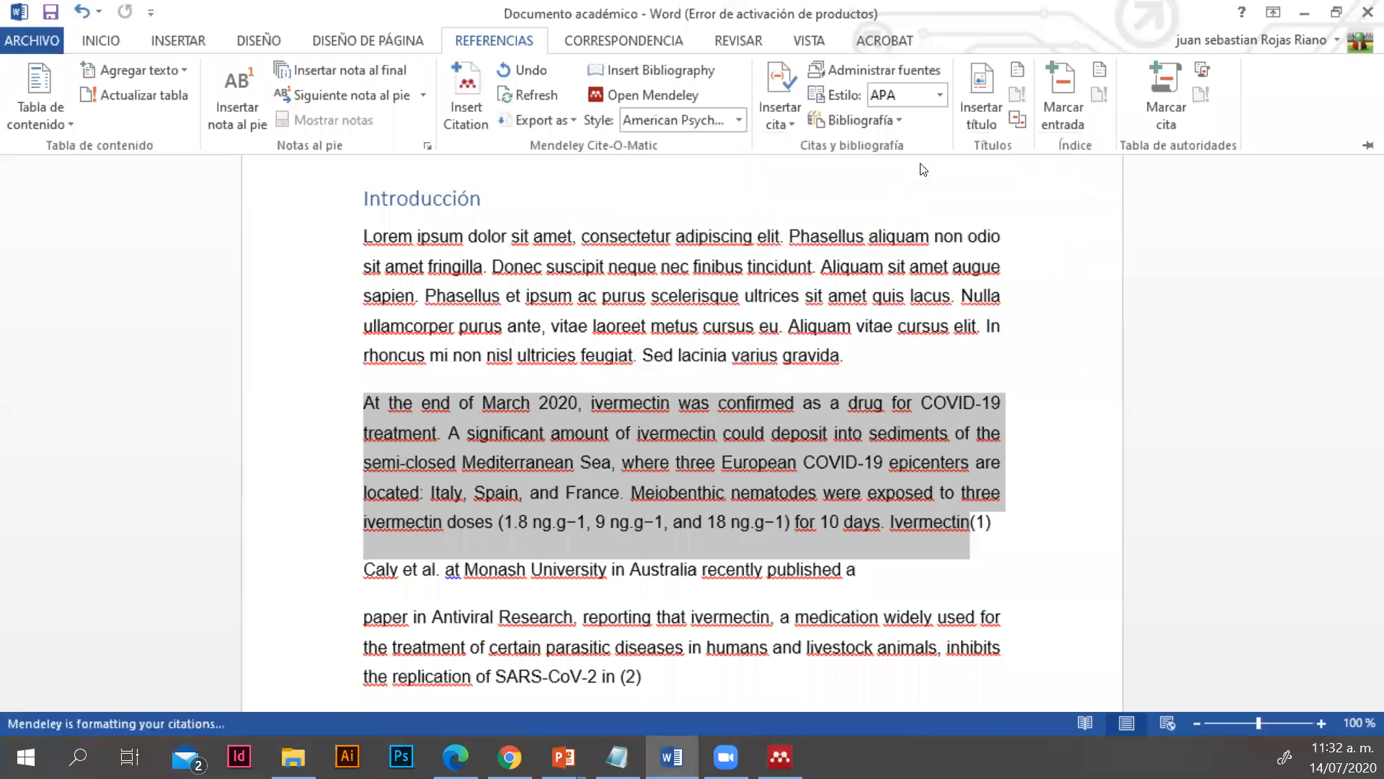
scroll(582, 569, down, 6)
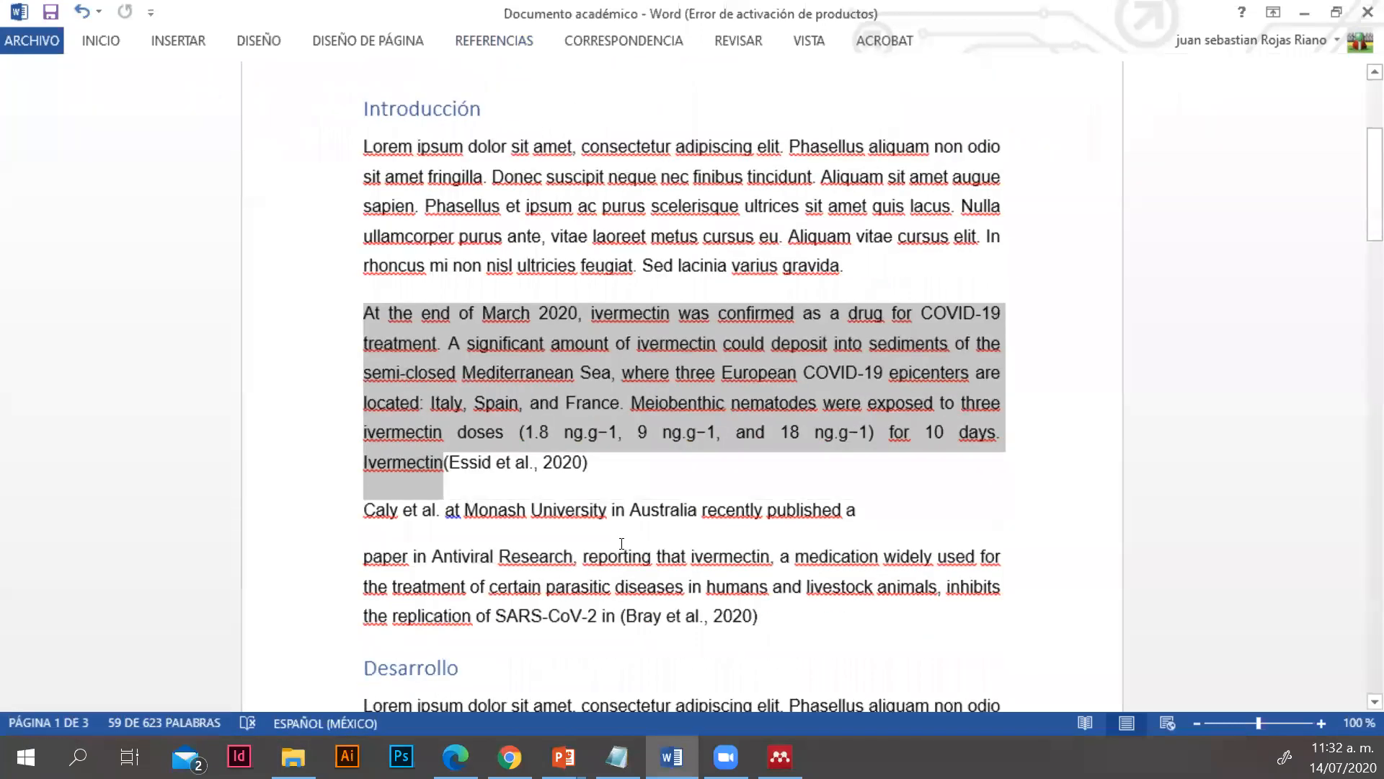
scroll(621, 543, down, 8)
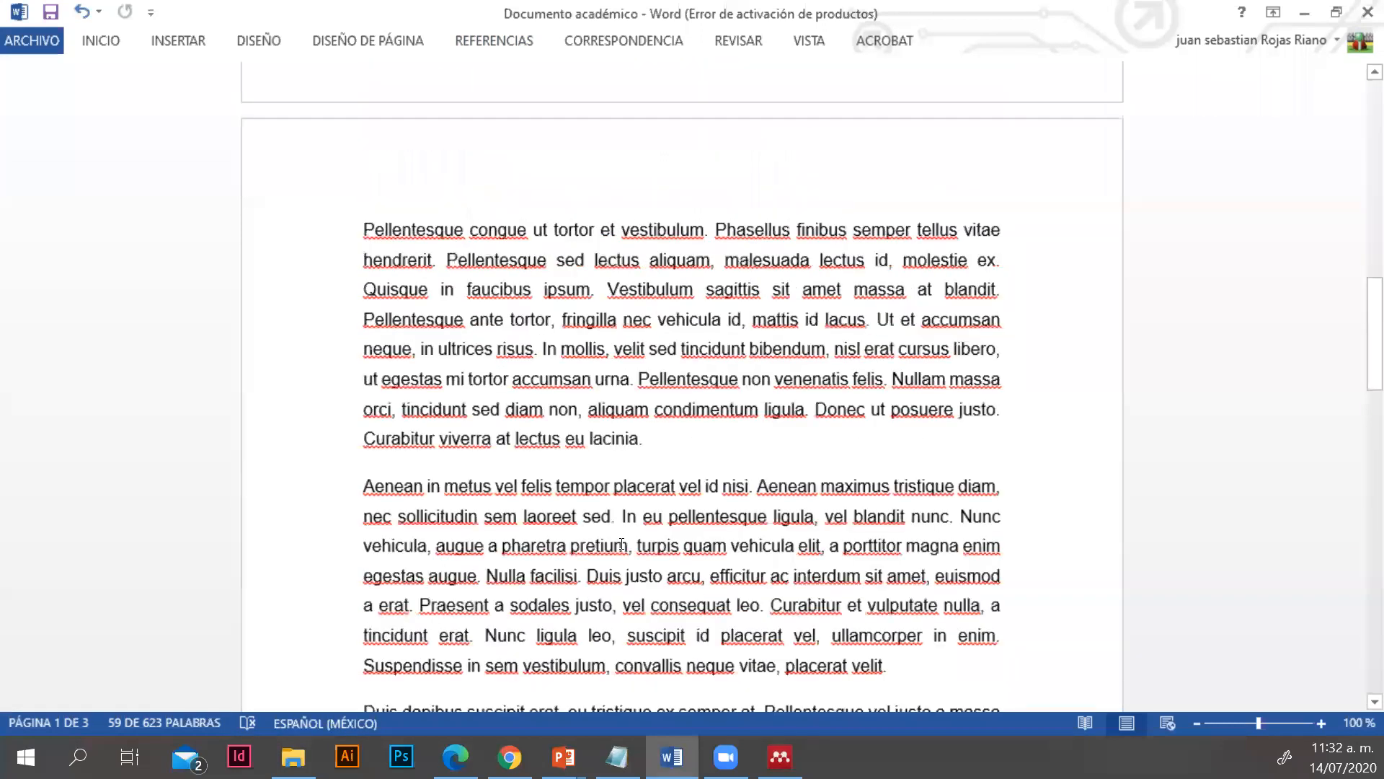
scroll(582, 548, down, 3)
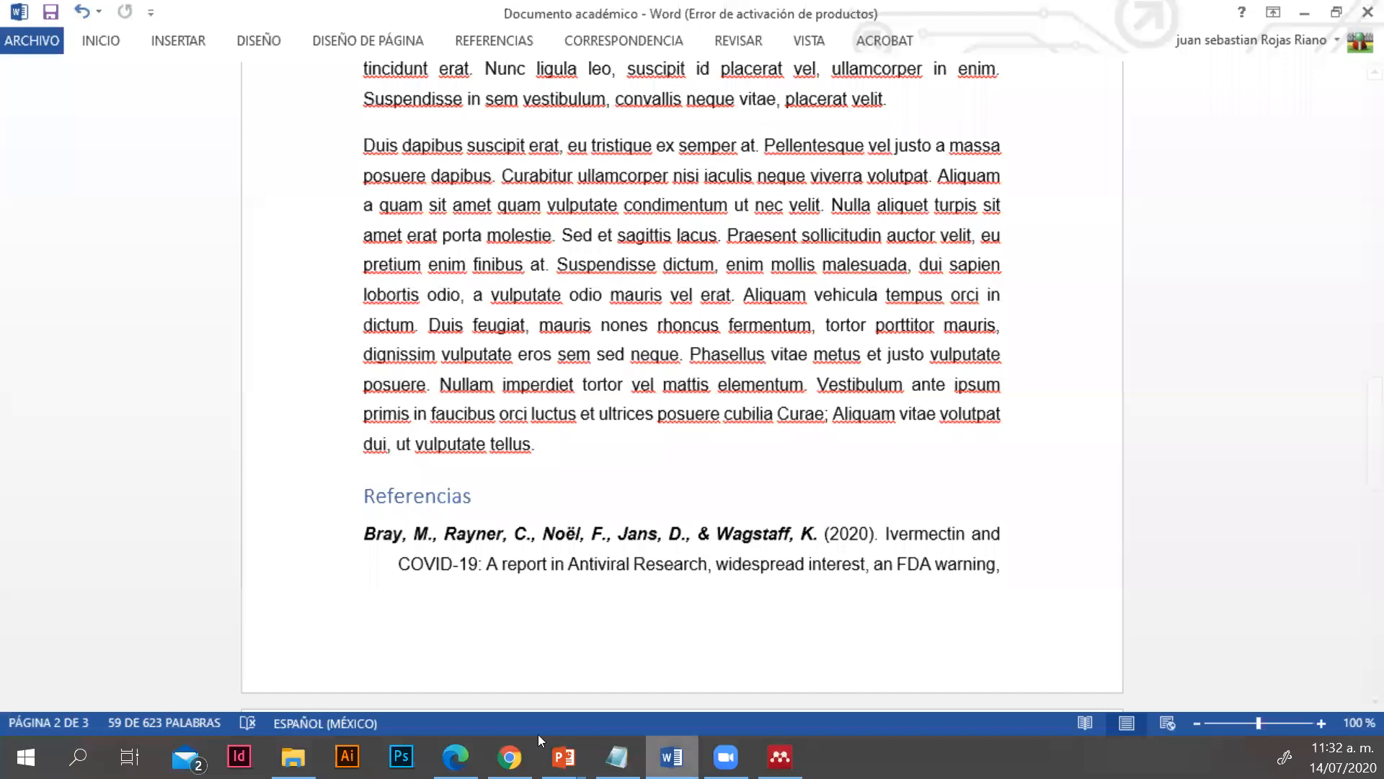
Open Mendeley Desktop's Citation Styles window from the Word document's citation style choices and view the About information on the CSL Editor
scroll(620, 346, up, 4)
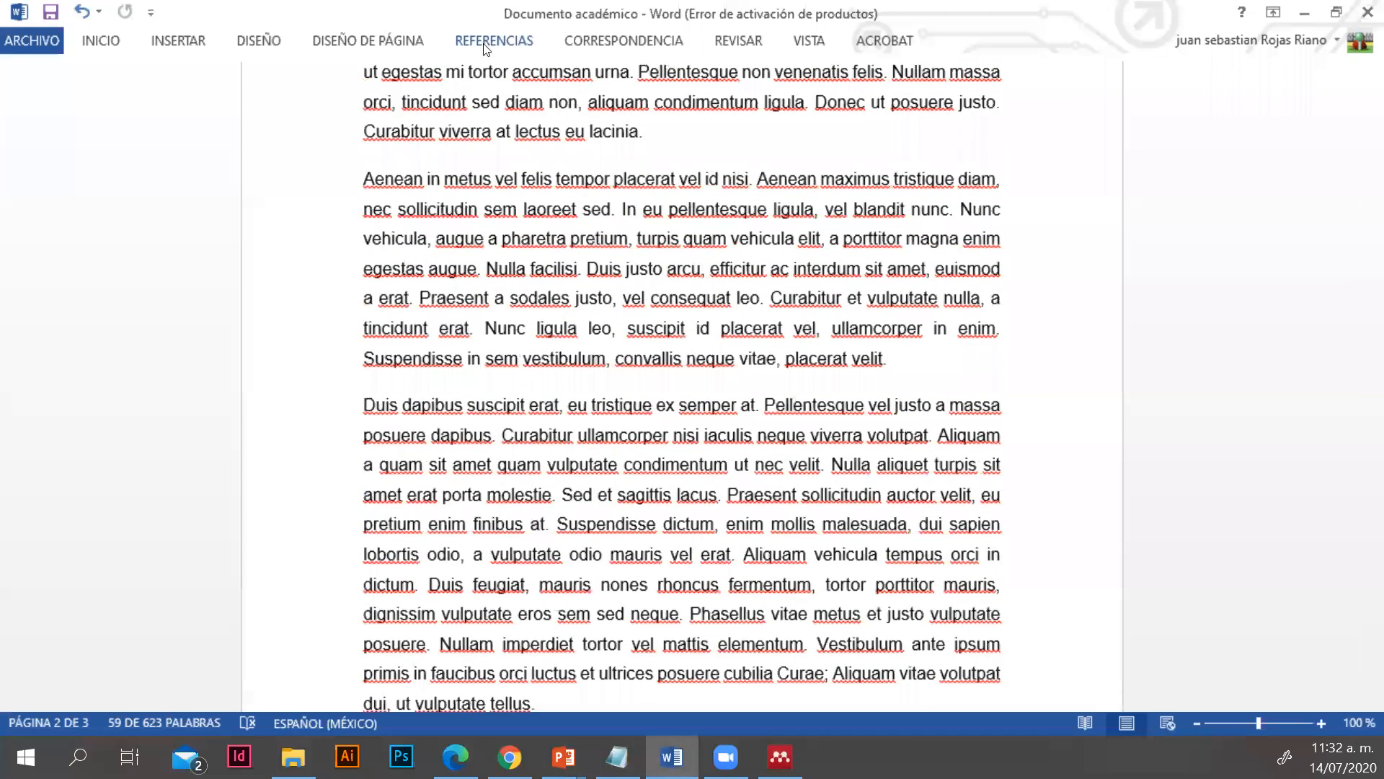
click(486, 47)
click(738, 119)
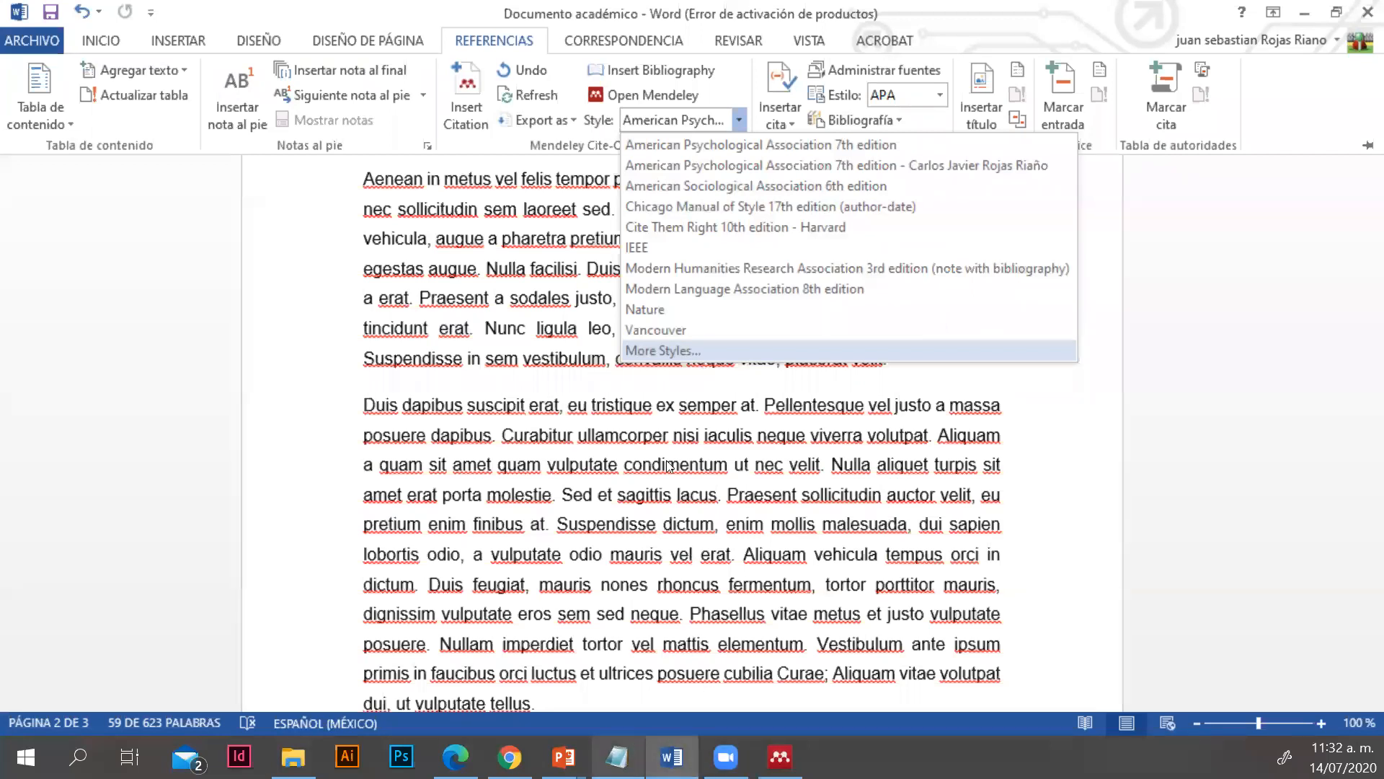
click(698, 351)
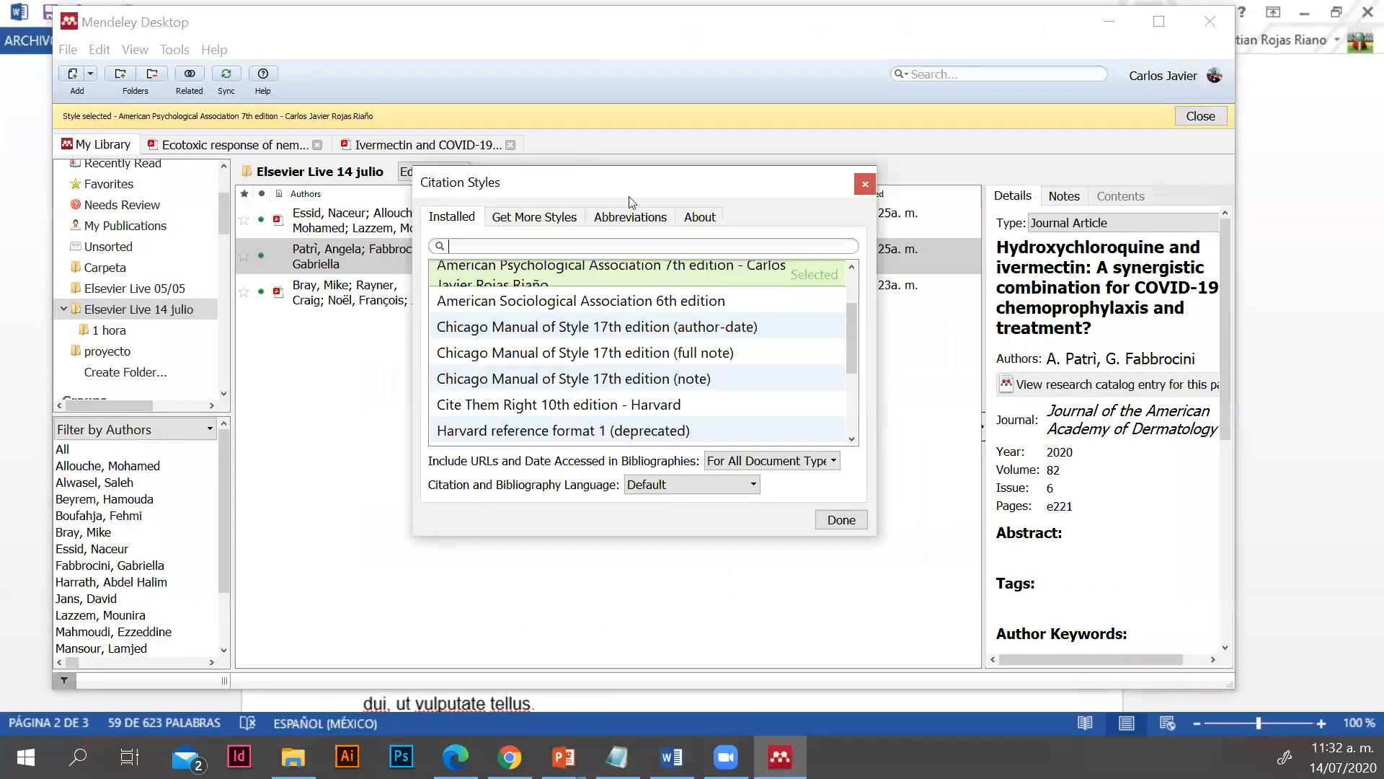
click(699, 216)
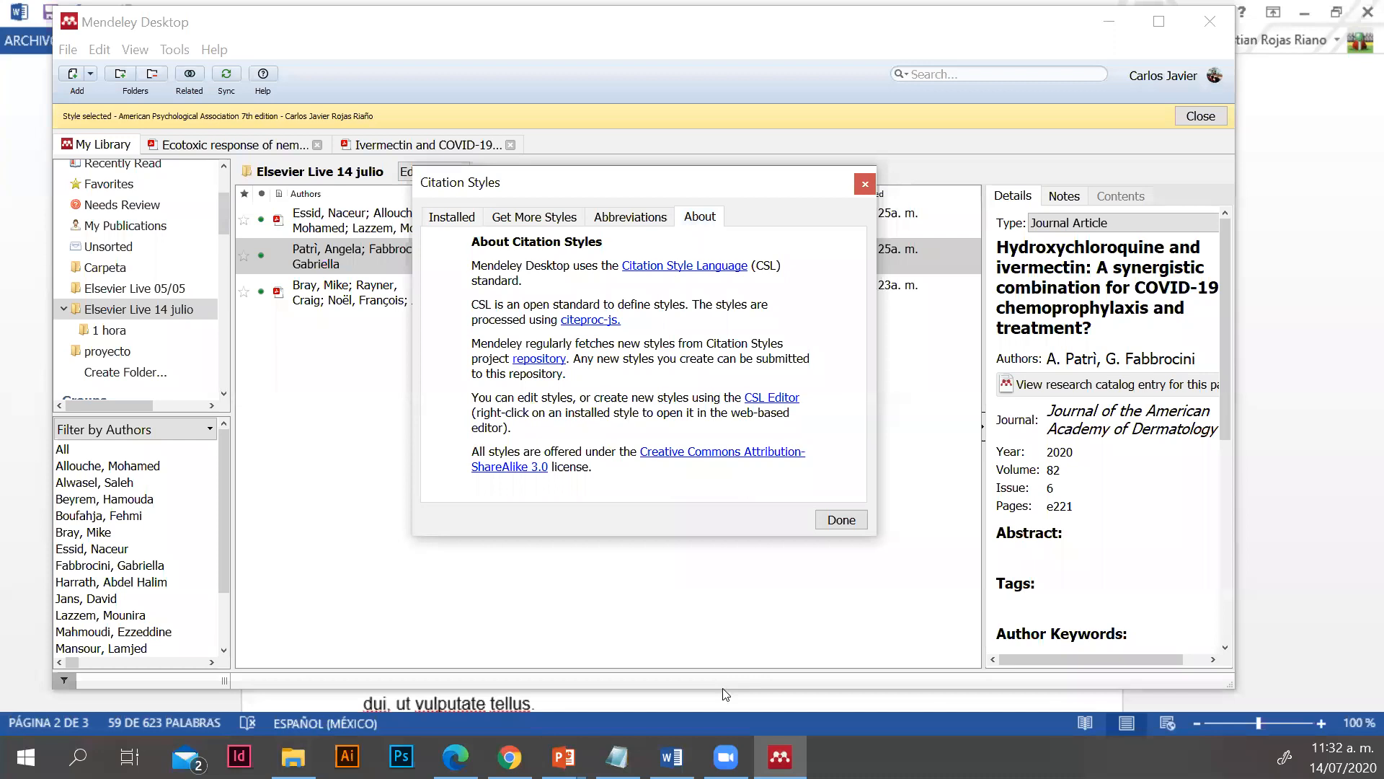
Switch to the Word Online document in Chrome, and bring up the PowerPoint slide show with the "¿Alguna sugerencia y/o inquietud?" slide
click(524, 748)
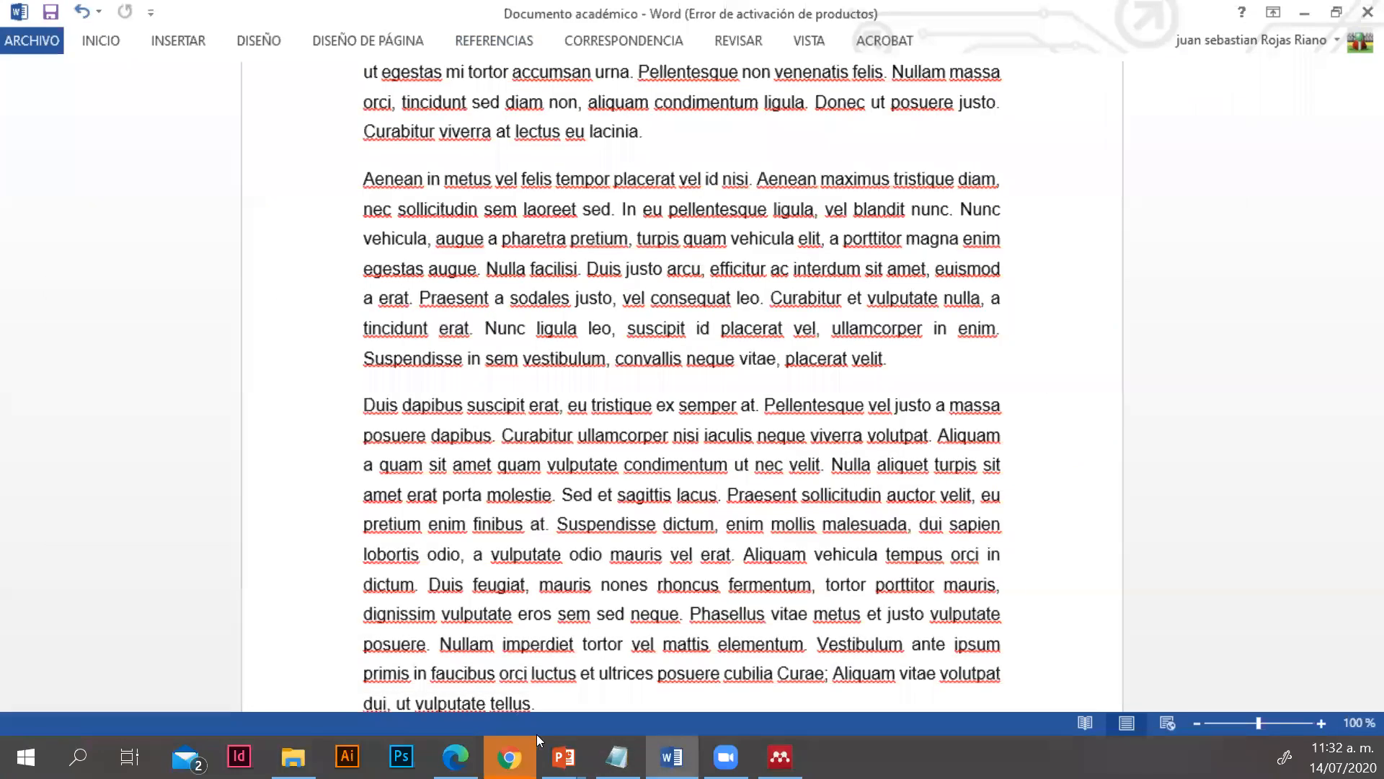
mouse_move(521, 742)
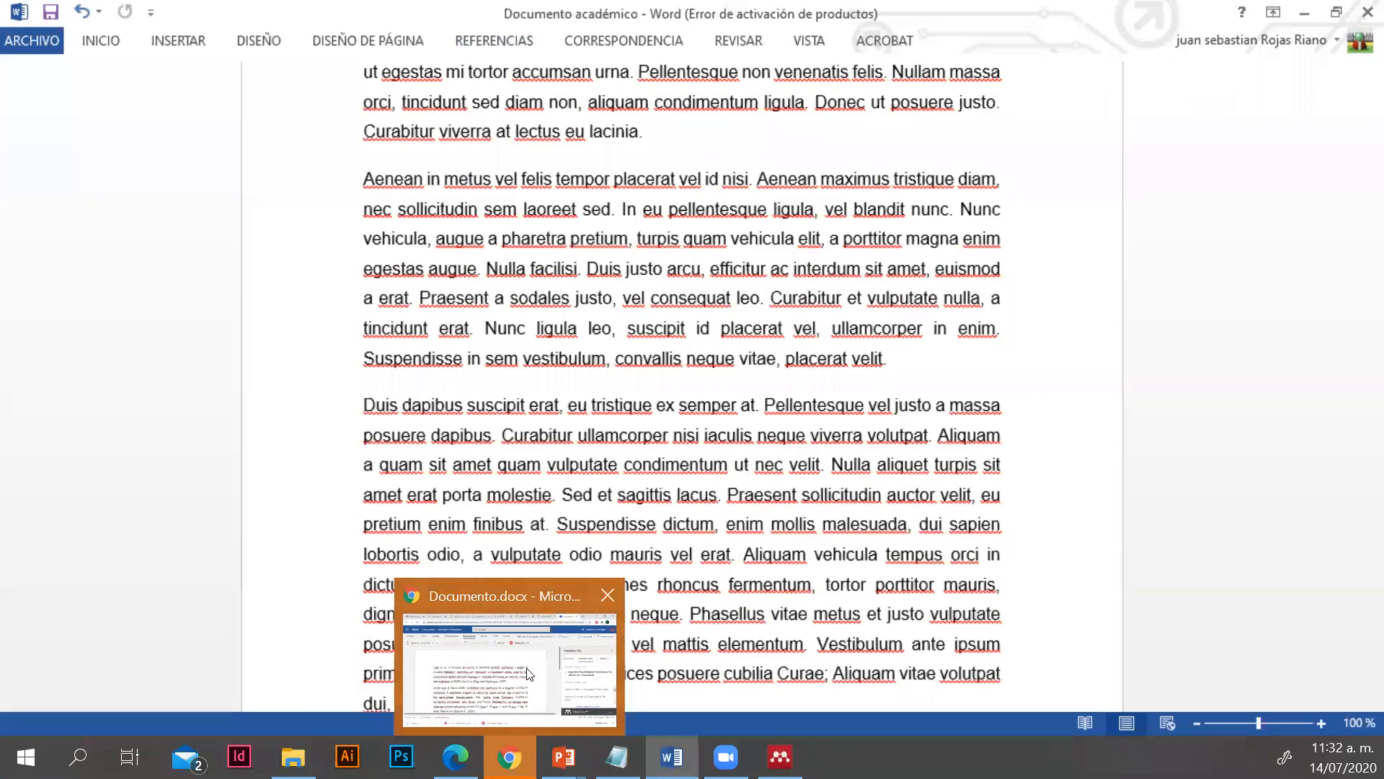
mouse_move(527, 672)
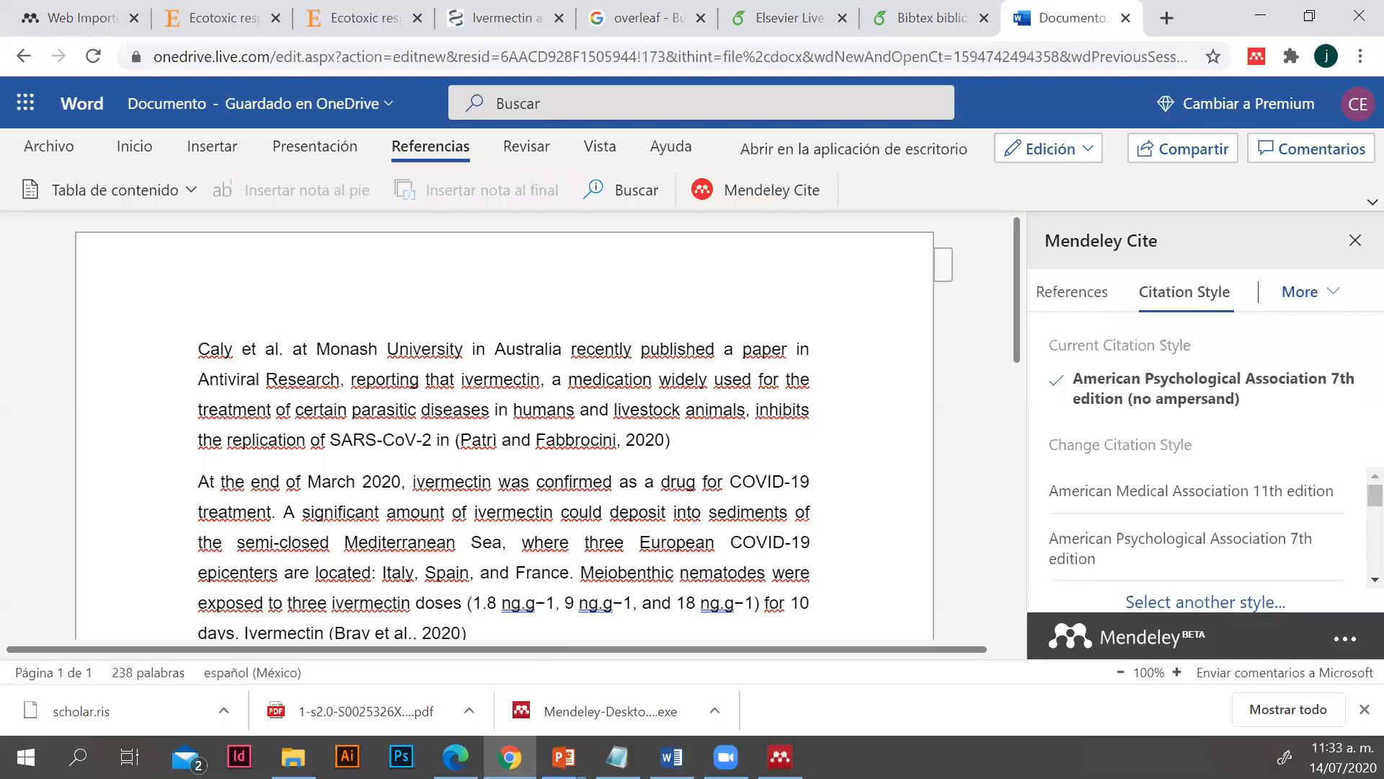
mouse_move(564, 754)
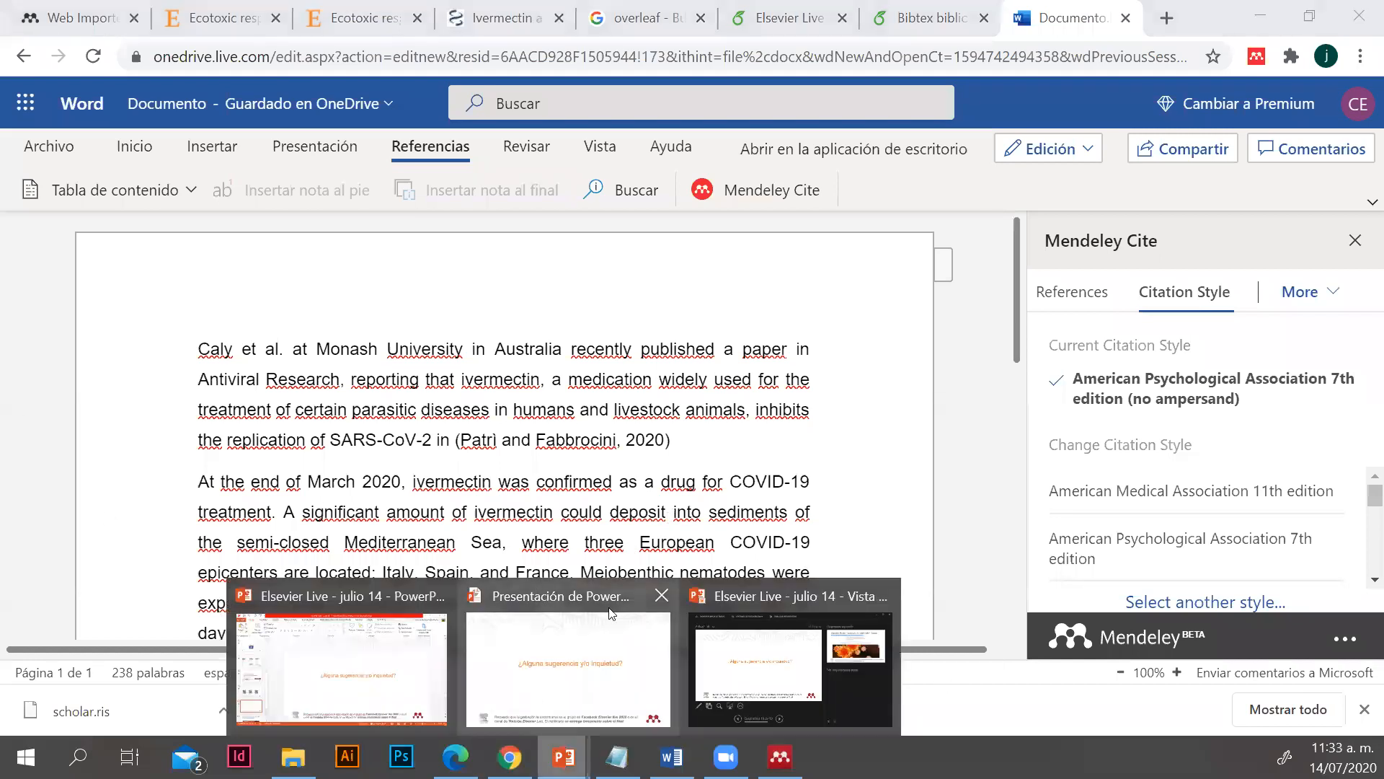
click(609, 660)
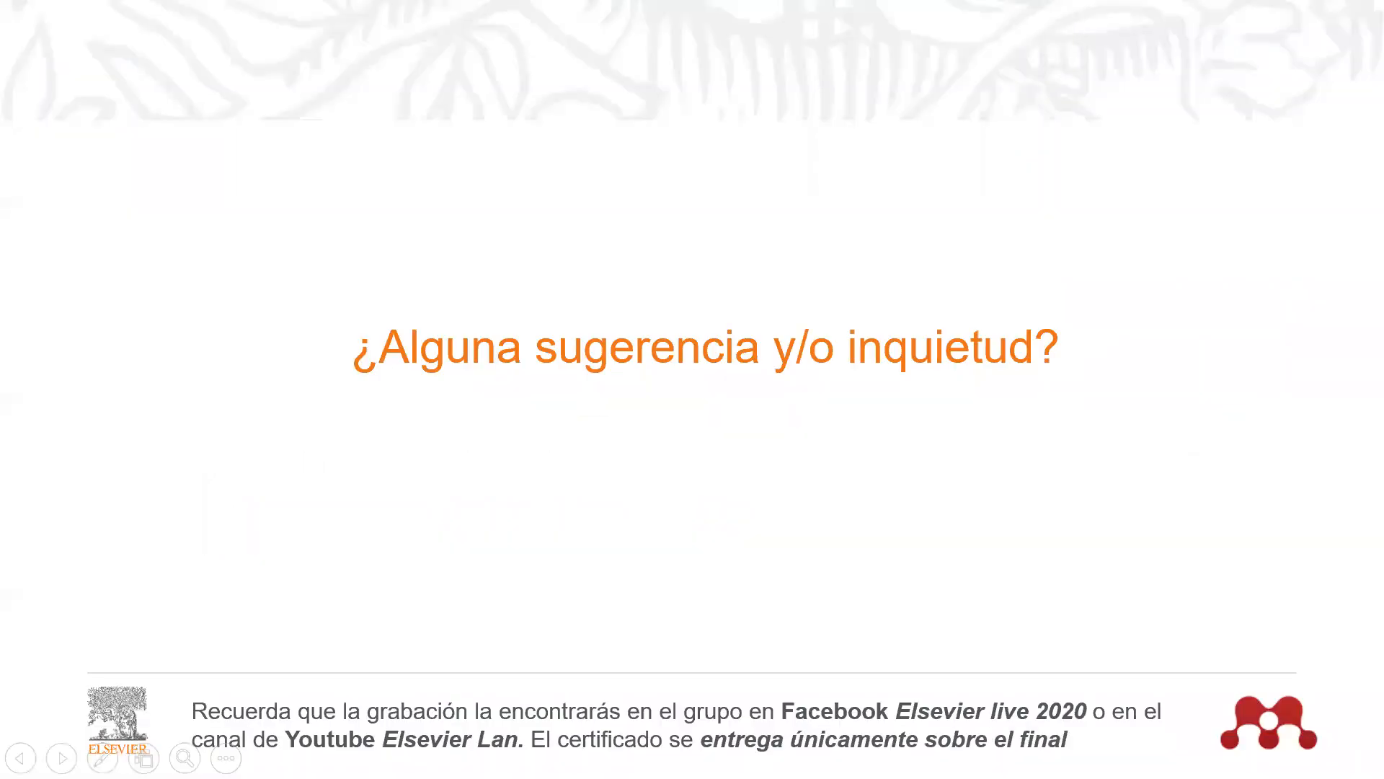
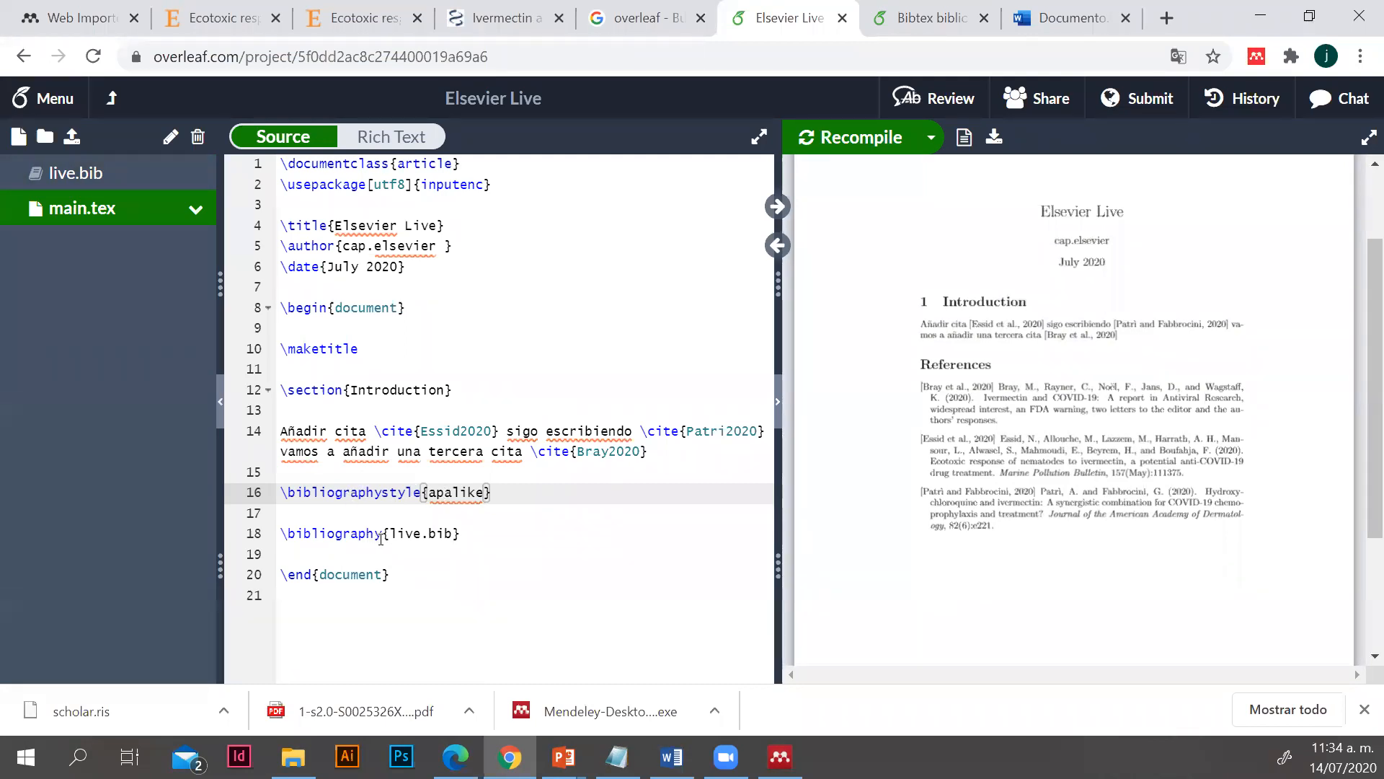
Examine the bibliography line in main.tex and the live.bib file it refers to, highlighting the file name within the command
drag(460, 534, 382, 540)
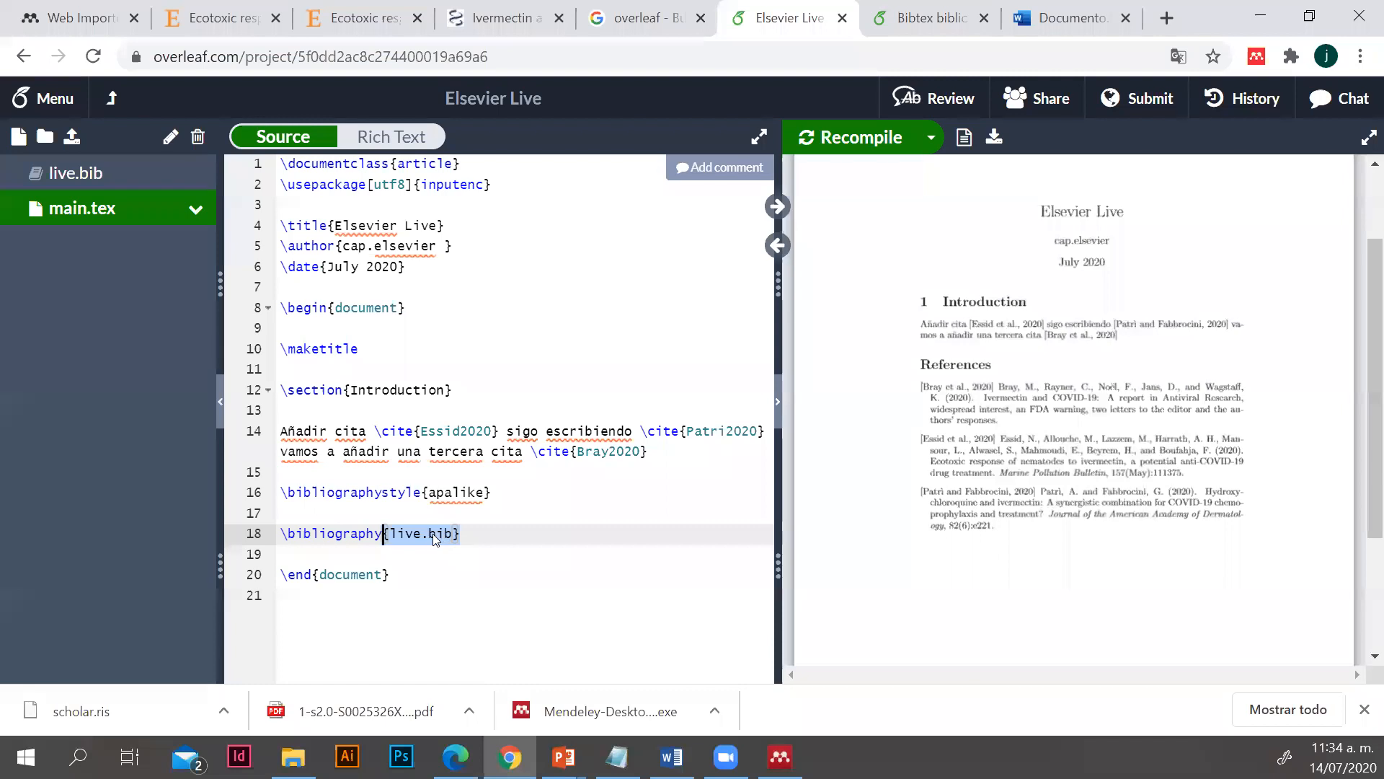
click(56, 172)
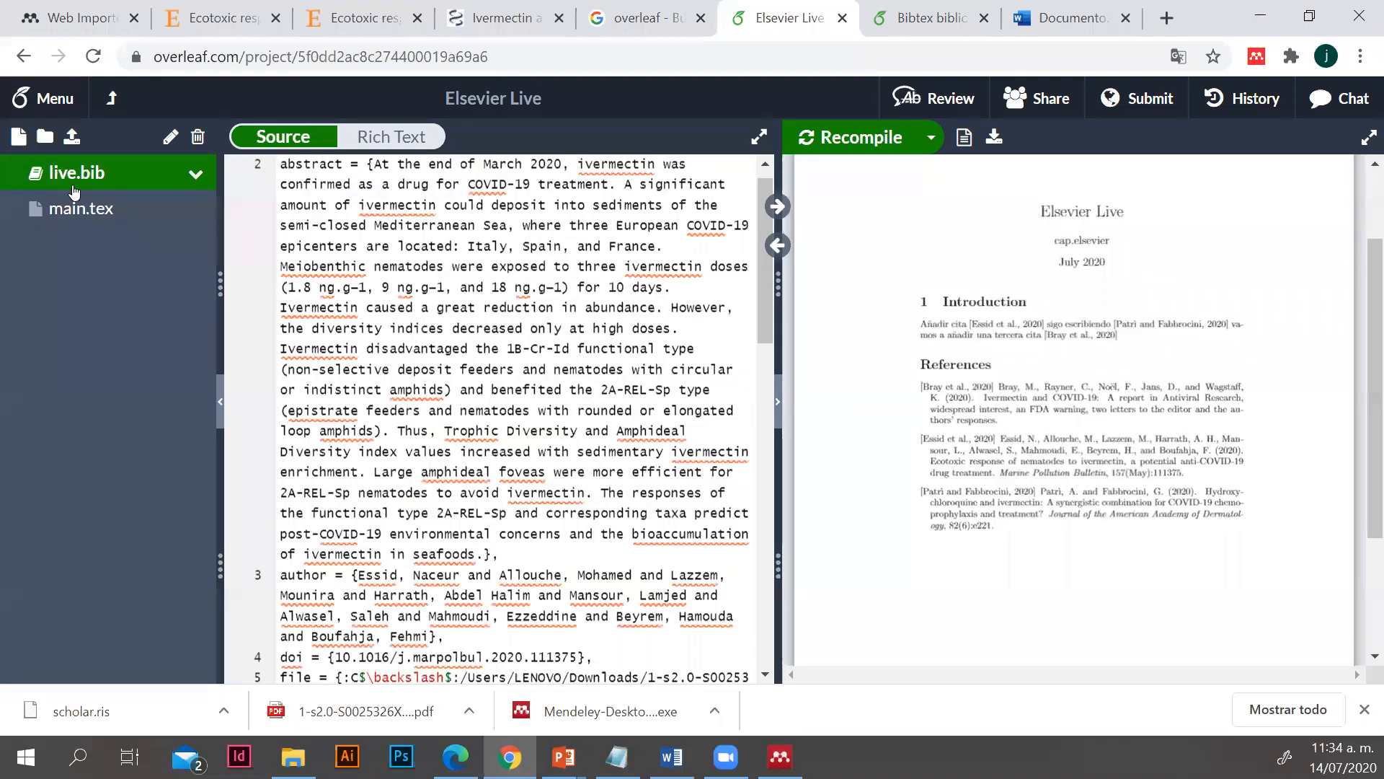
click(75, 208)
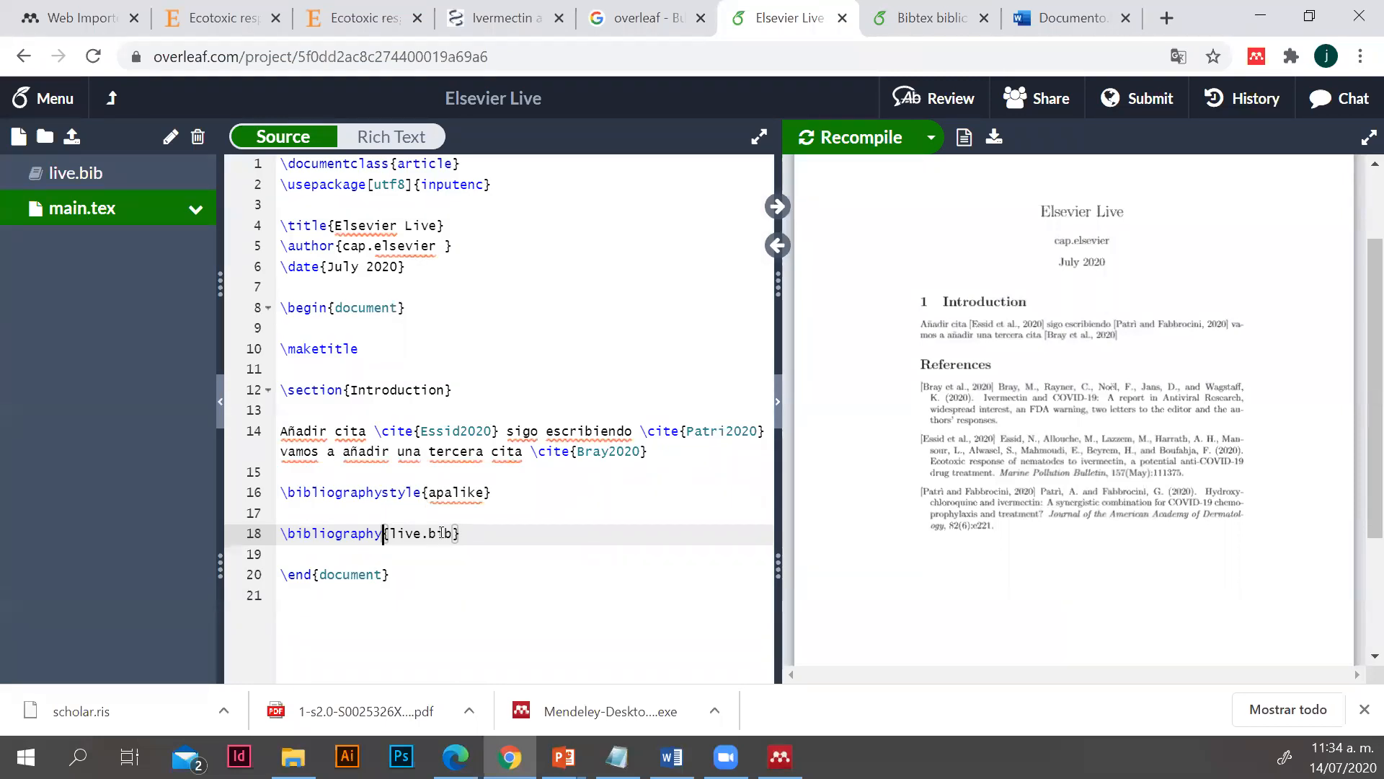
drag(460, 533, 289, 535)
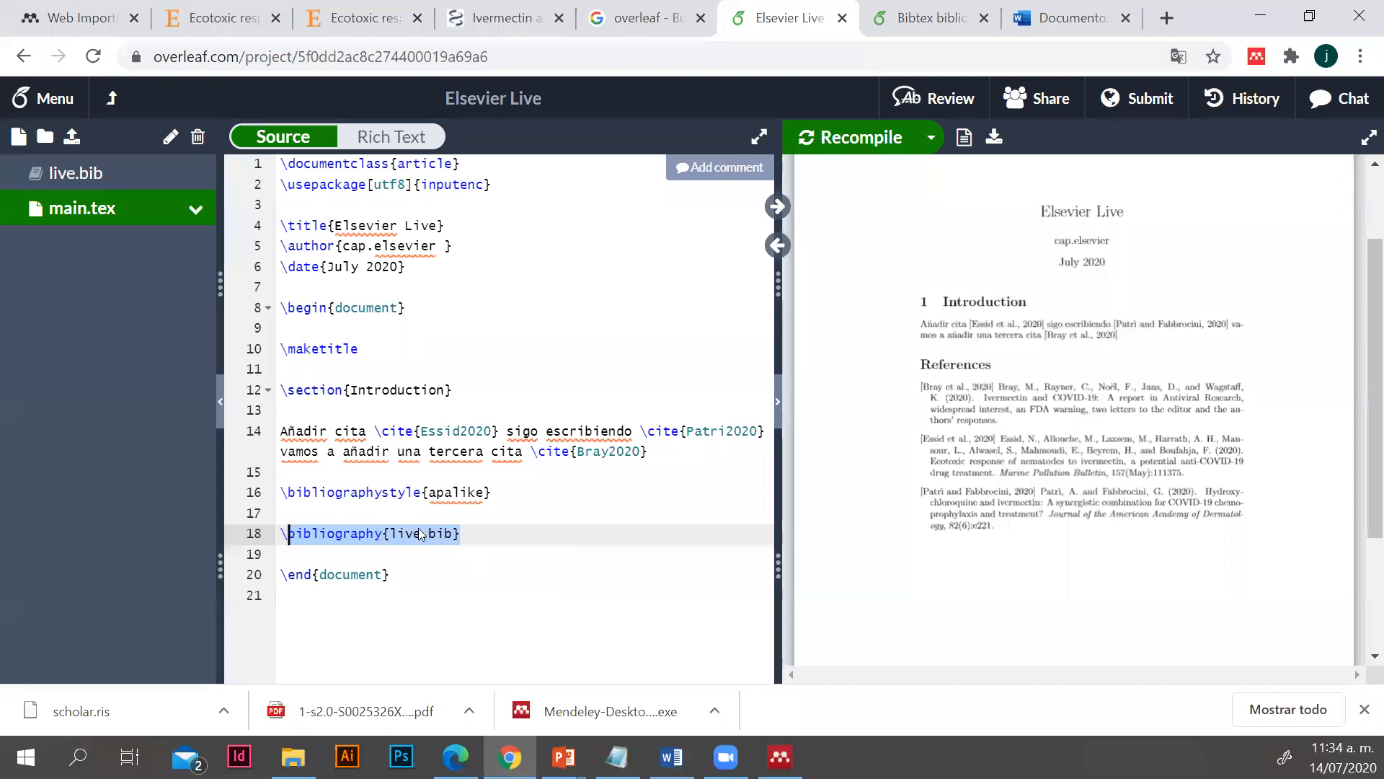
drag(391, 534, 455, 535)
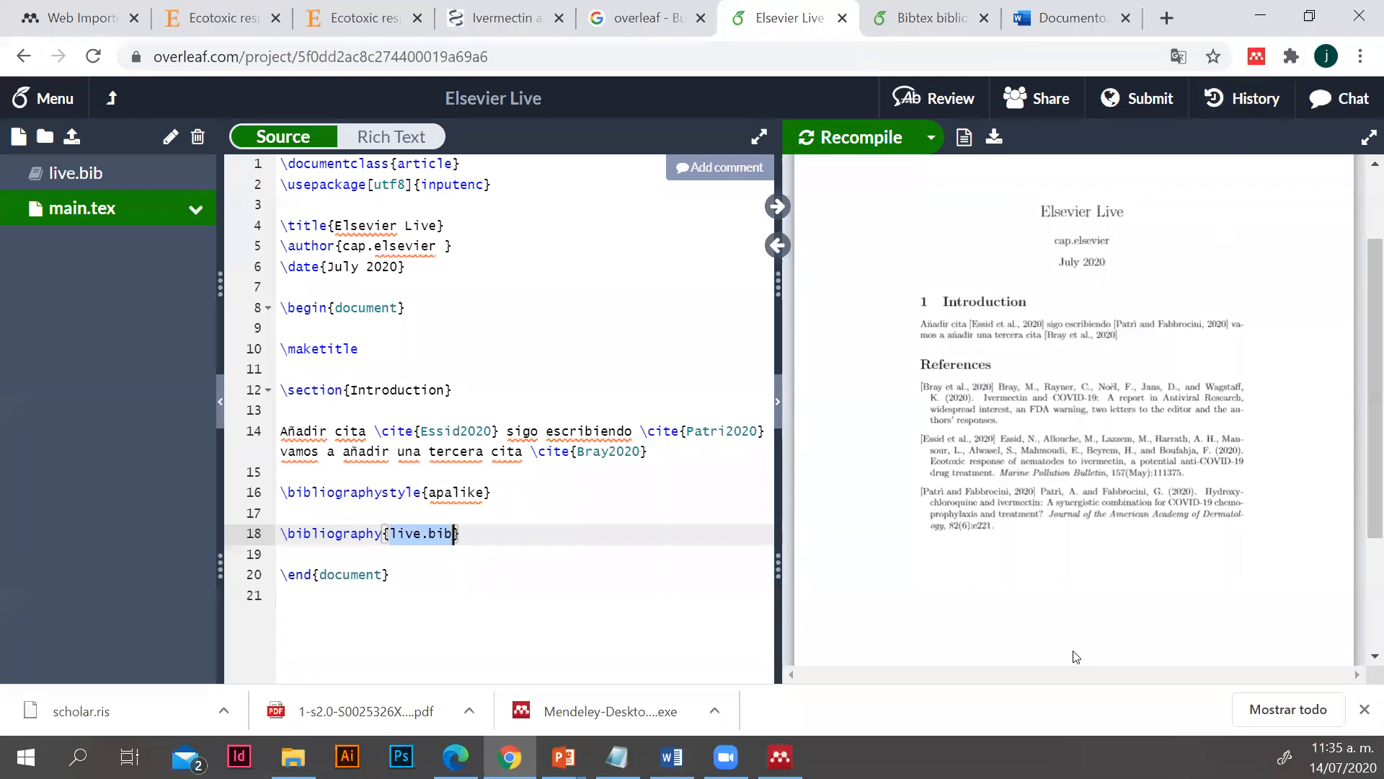
Switch to Mendeley Desktop to view the Elsevier Live 14 julio folder, and return to the Overleaf project
mouse_move(564, 757)
click(780, 758)
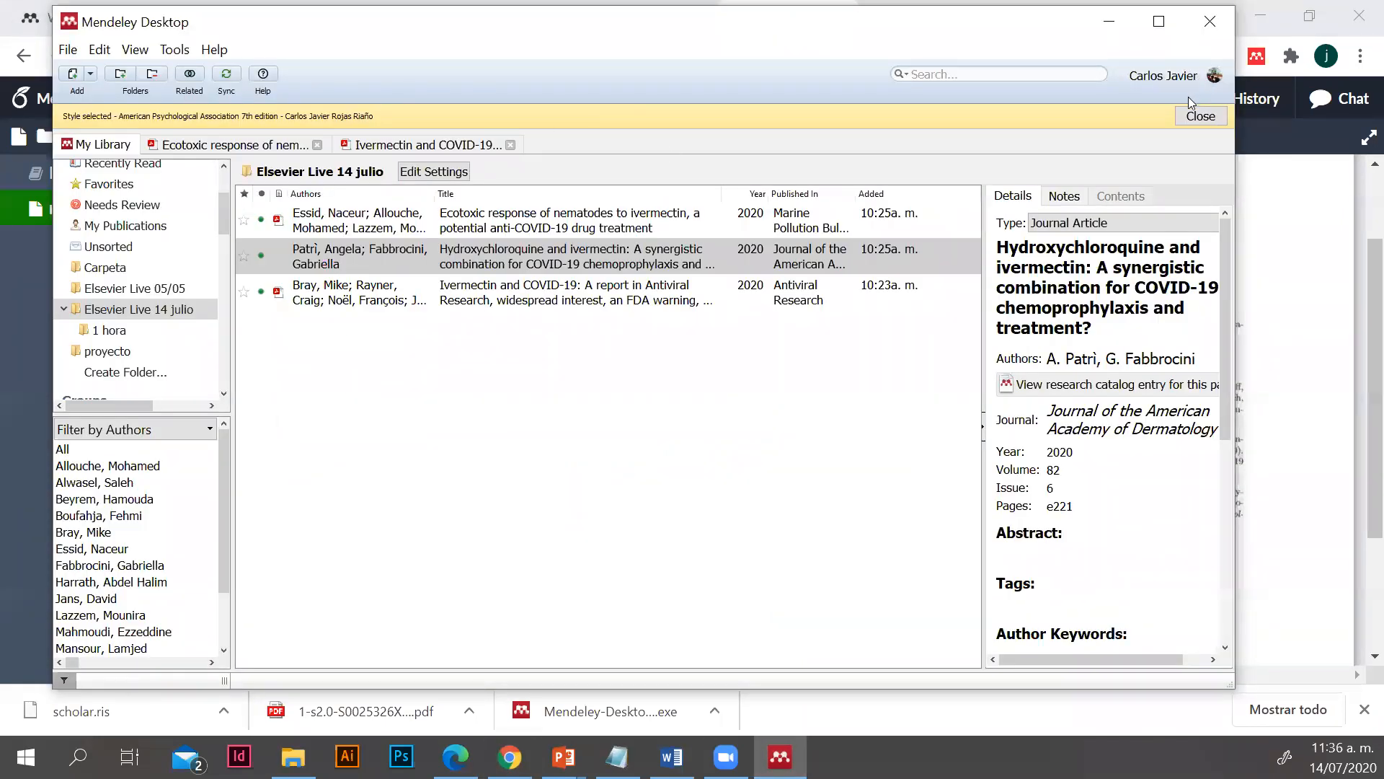
click(1109, 29)
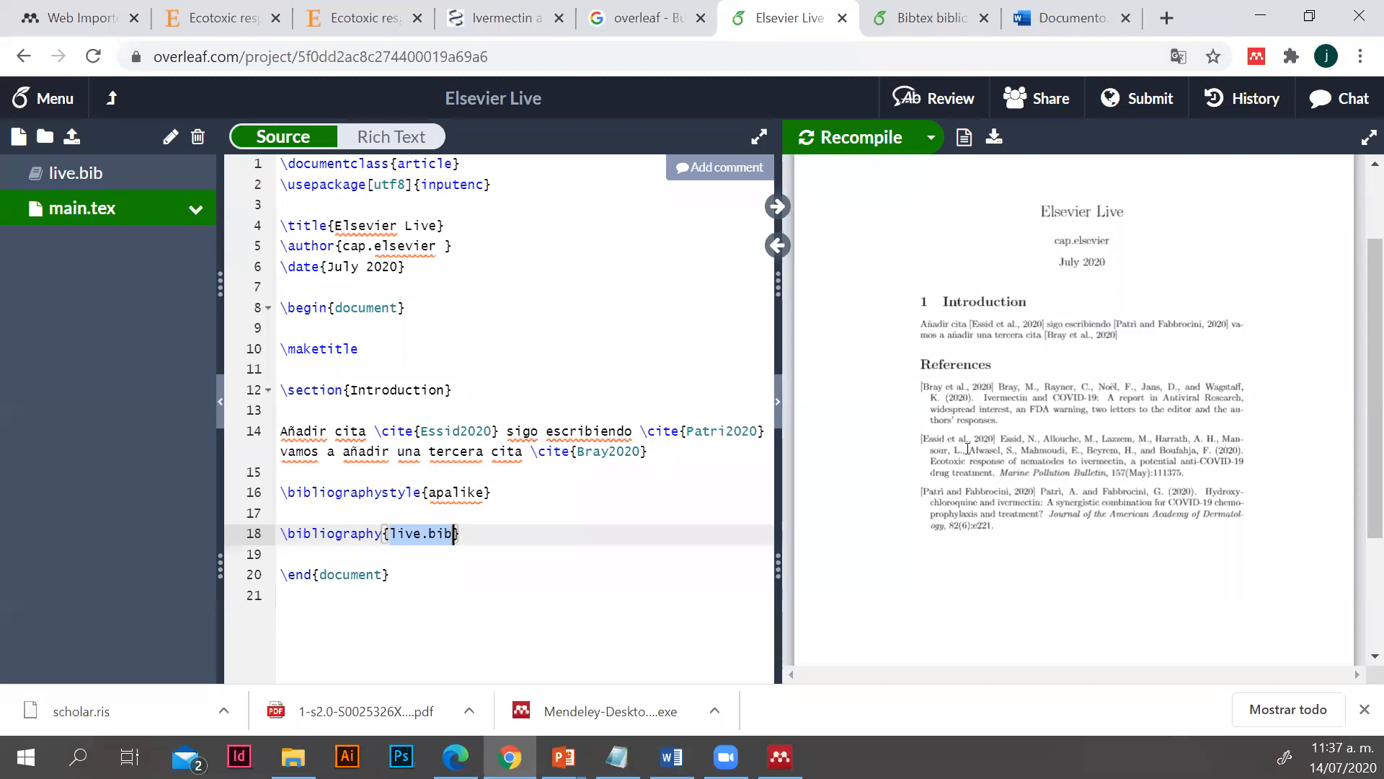
Examine the References in the compiled PDF and highlight the Bray2020 citation command in main.tex
drag(943, 306, 1041, 531)
click(1001, 510)
drag(543, 453, 634, 448)
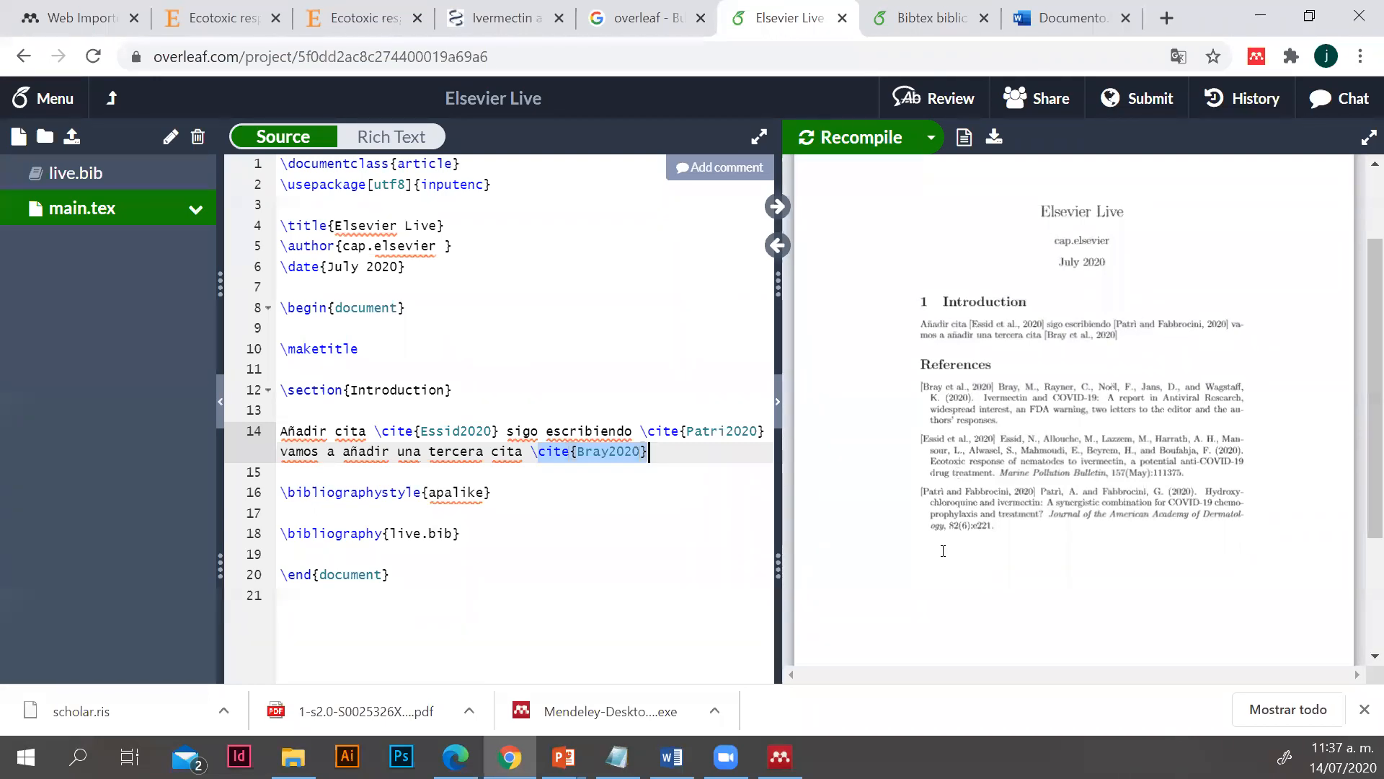
Switch to the Word document, apply the IEEE citation style, check the Referencias section, and return to Overleaf
click(671, 756)
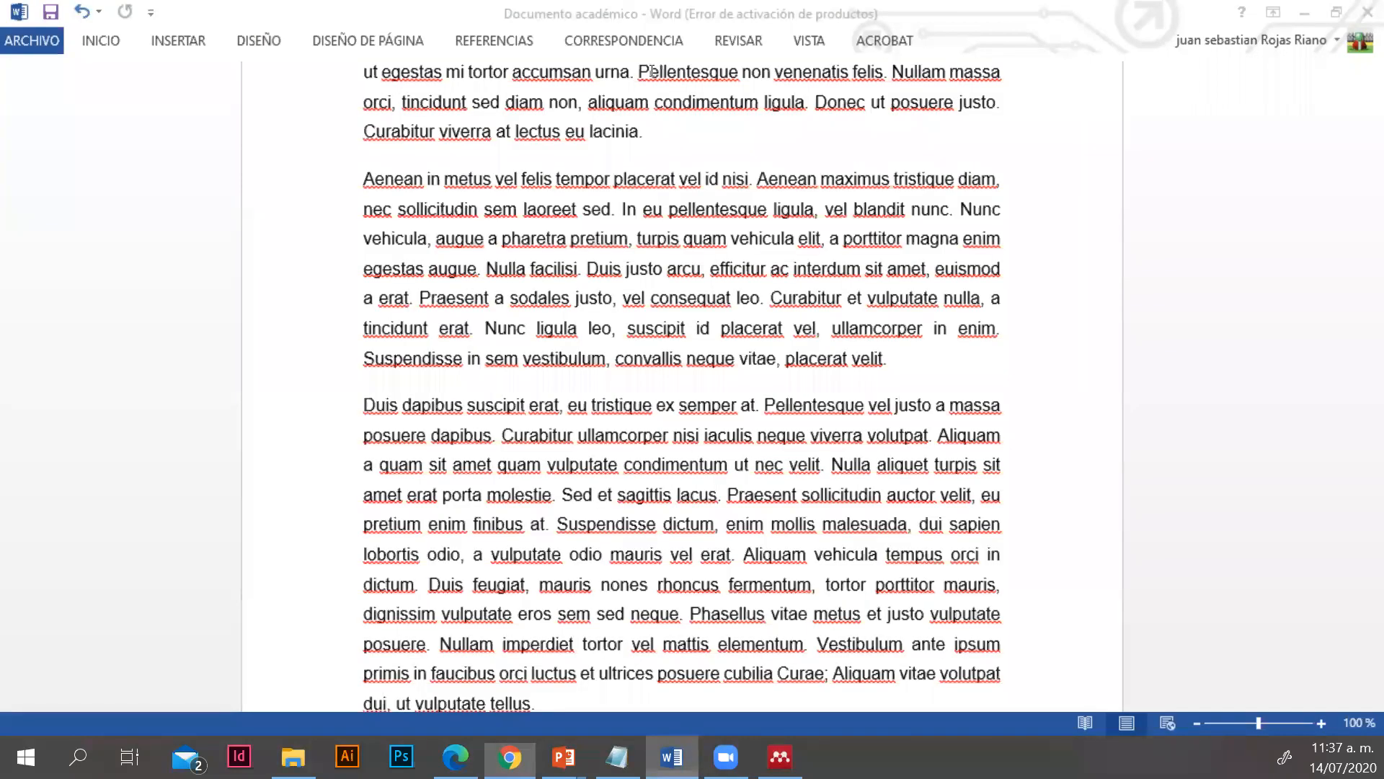
click(483, 43)
click(680, 123)
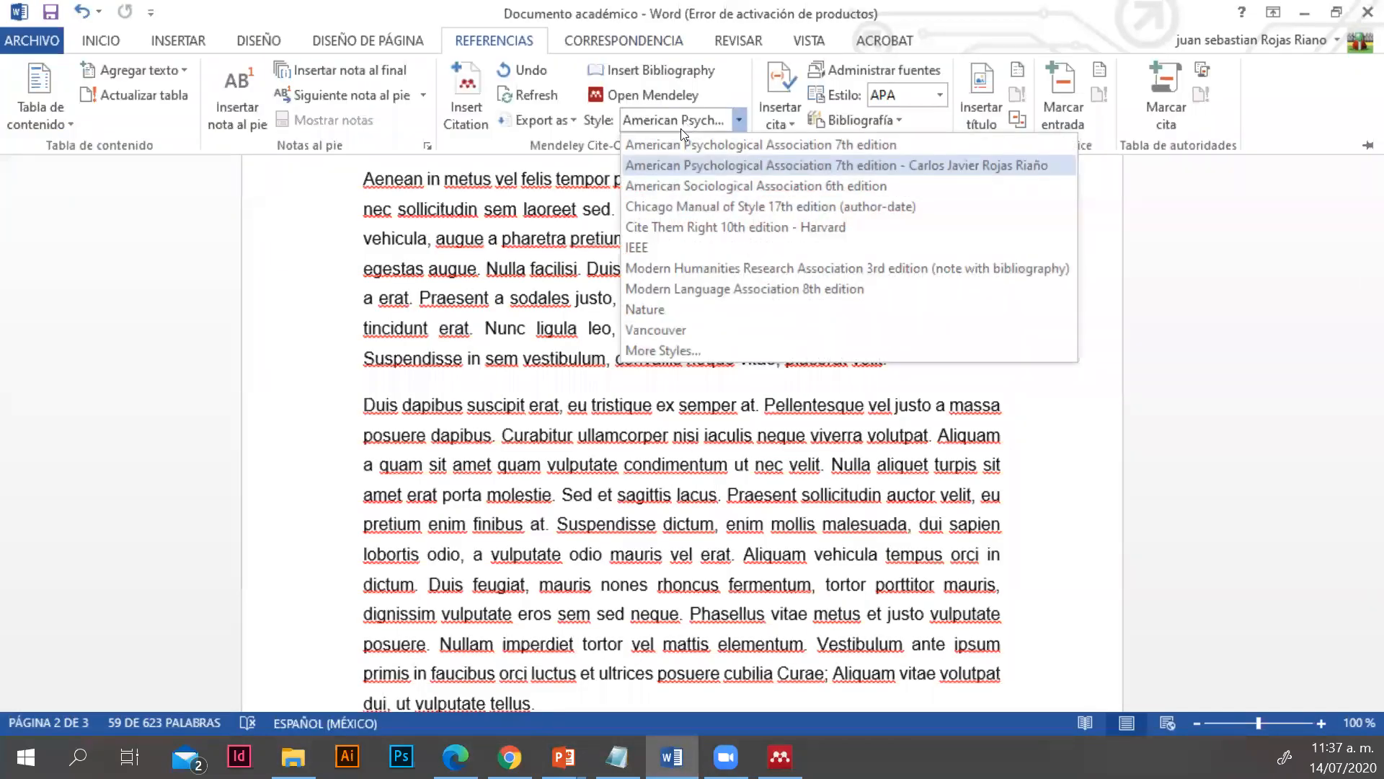
click(674, 249)
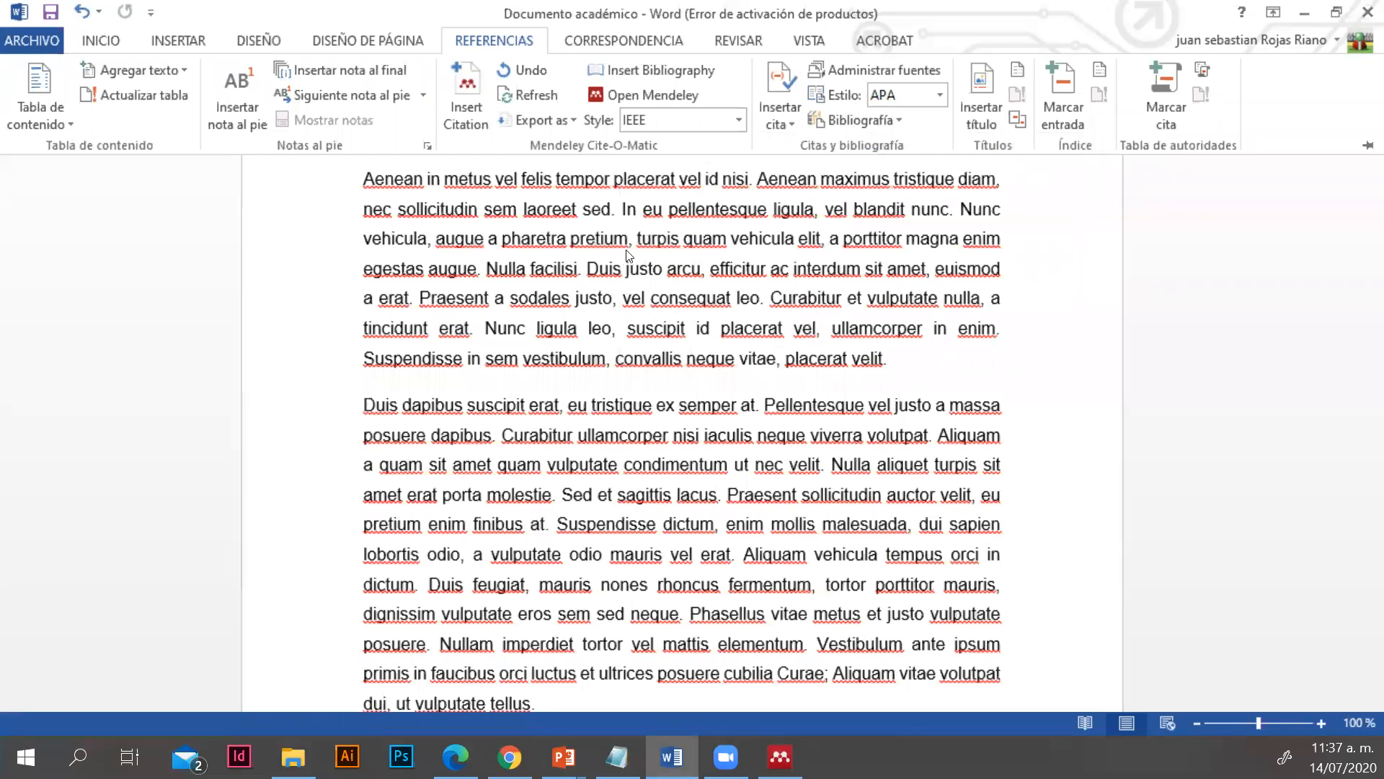
scroll(891, 682, down, 2)
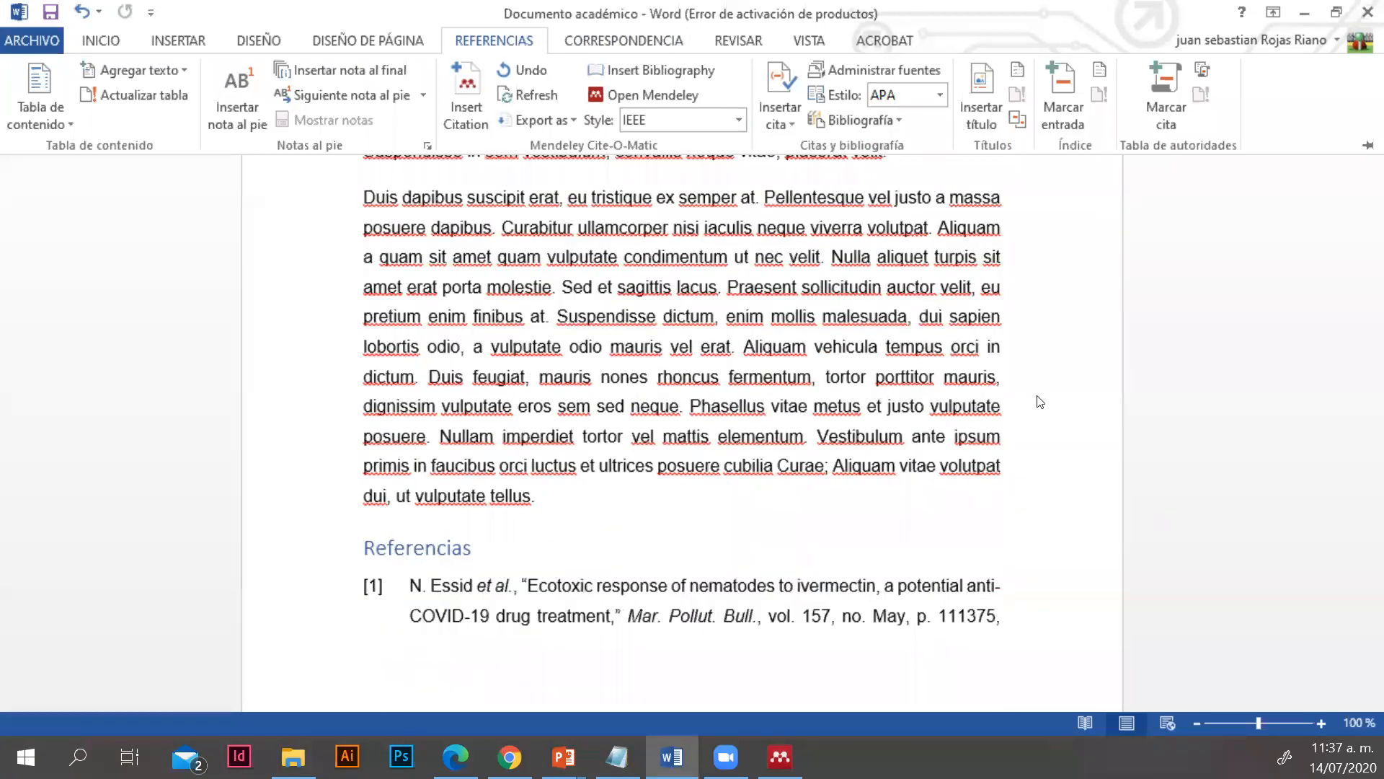
click(509, 756)
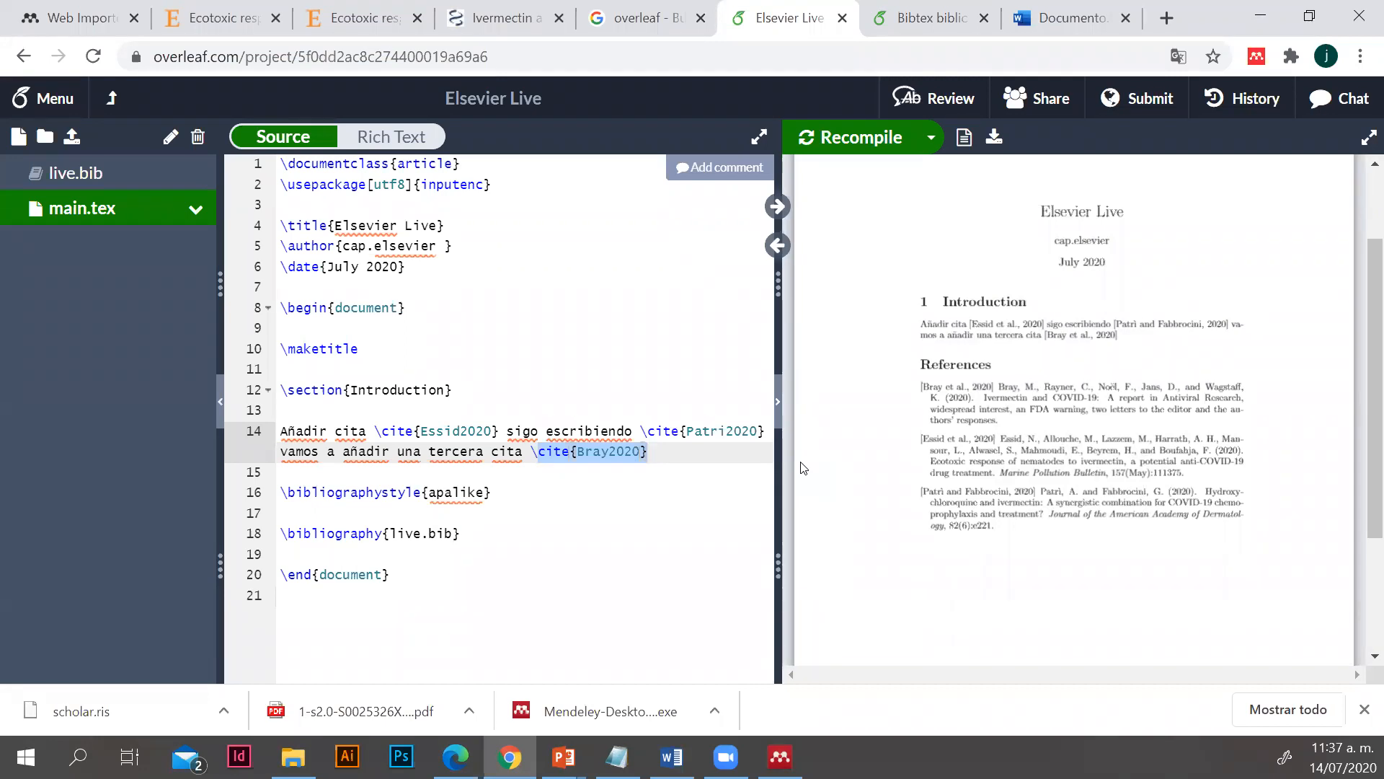
Switch to Mendeley Desktop and search for documents related to the "Ecotoxic response of nematodes to ivermectin" article
mouse_move(1137, 219)
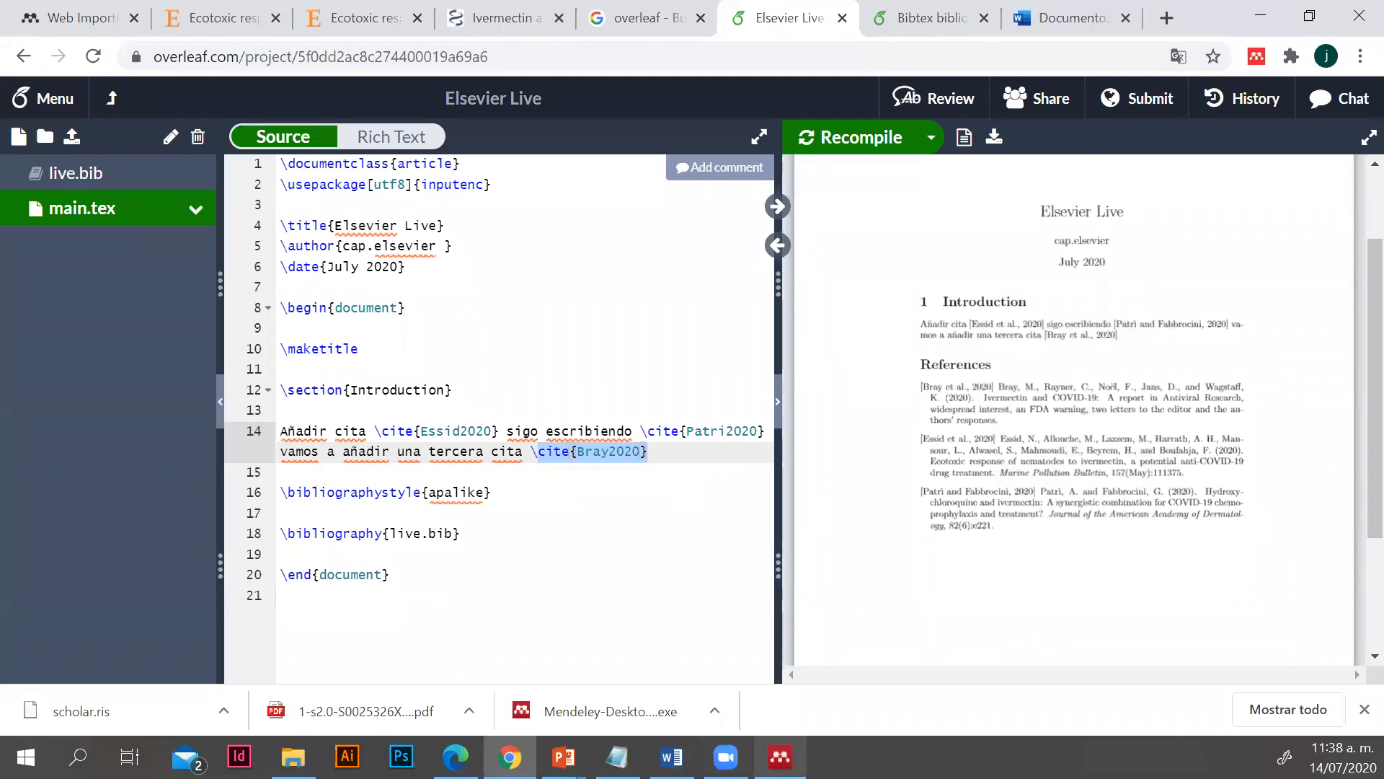
click(781, 756)
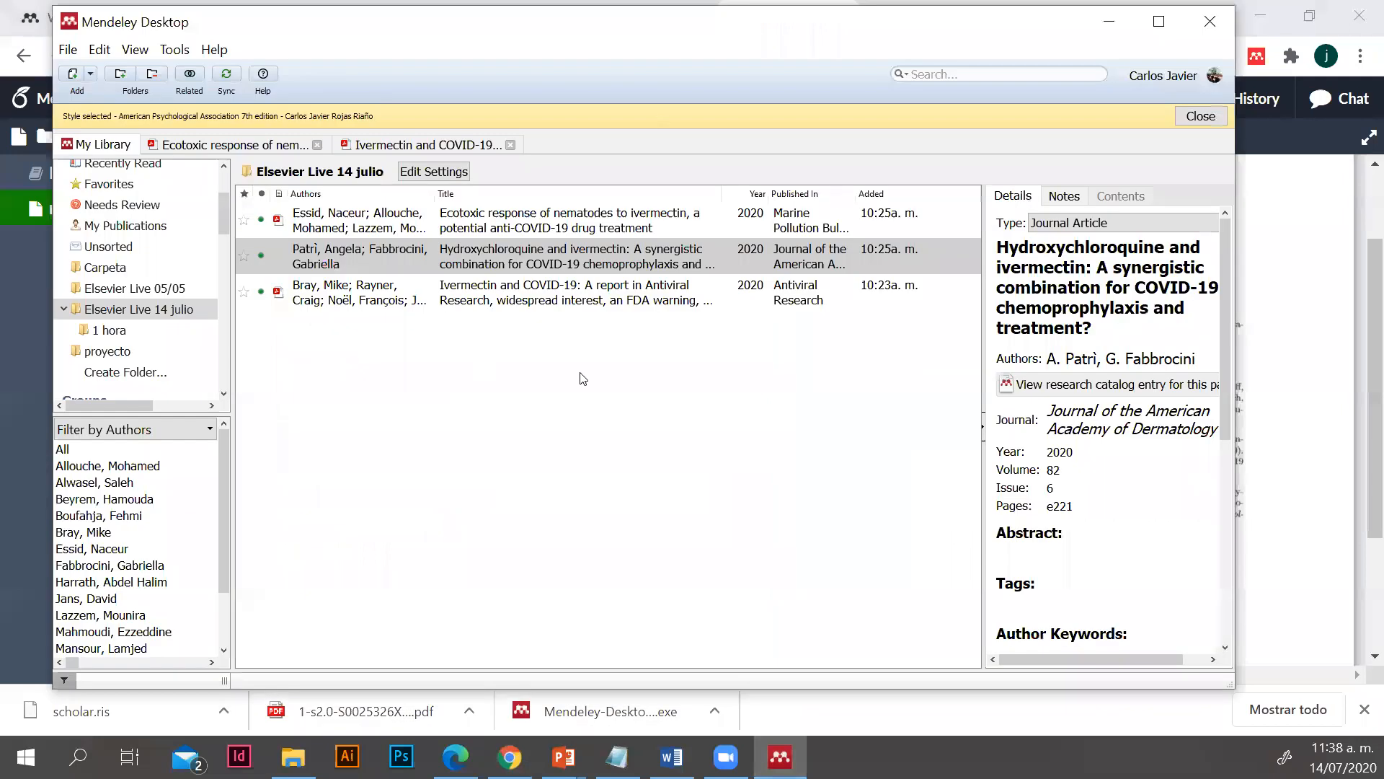
click(403, 226)
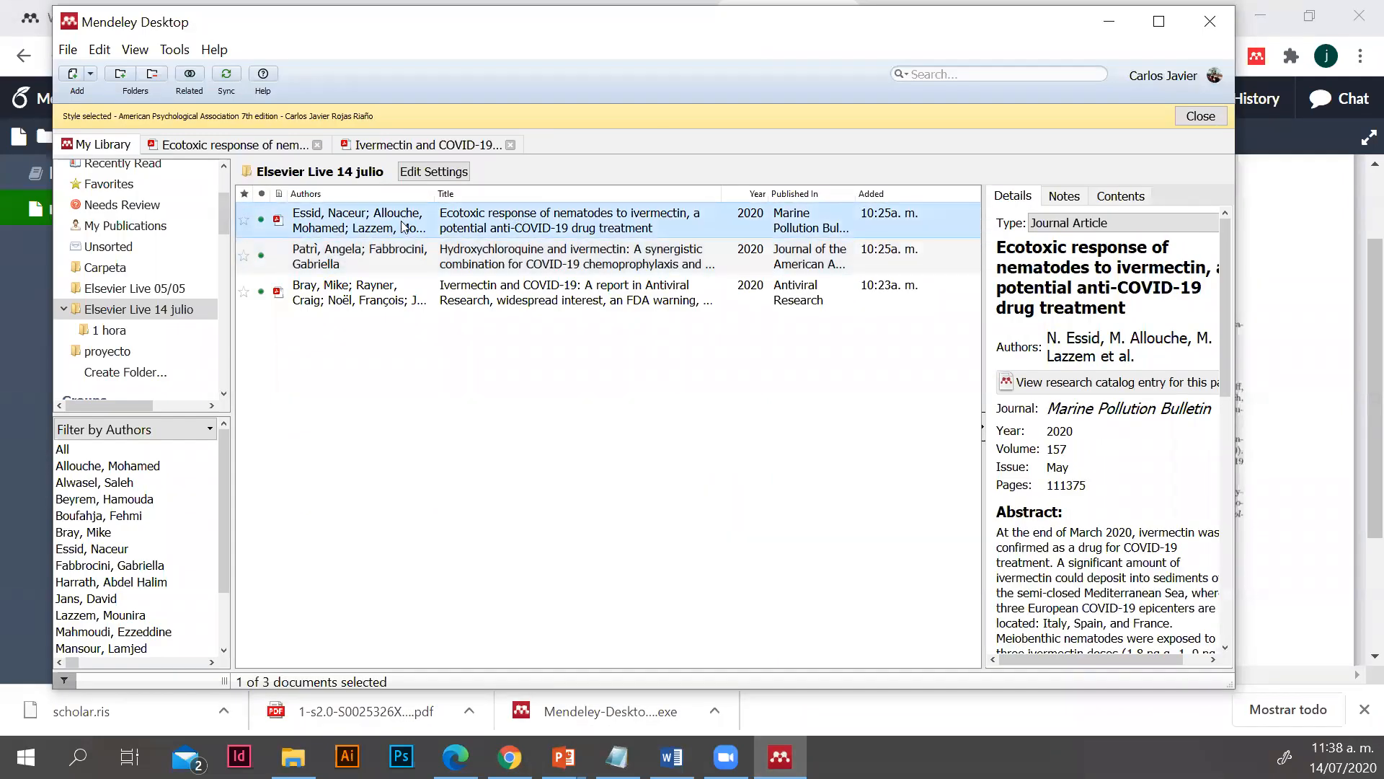
shift+click(406, 246)
click(190, 74)
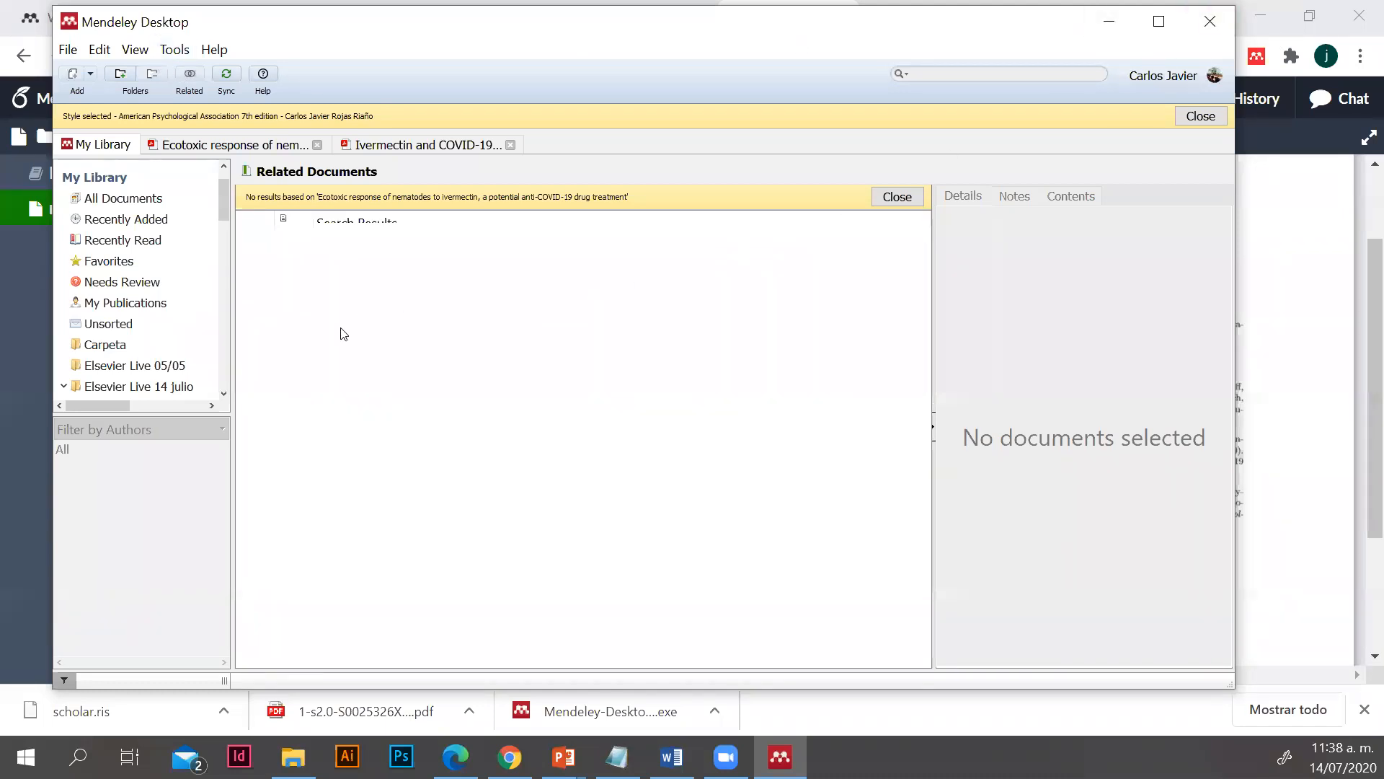
right_click(361, 278)
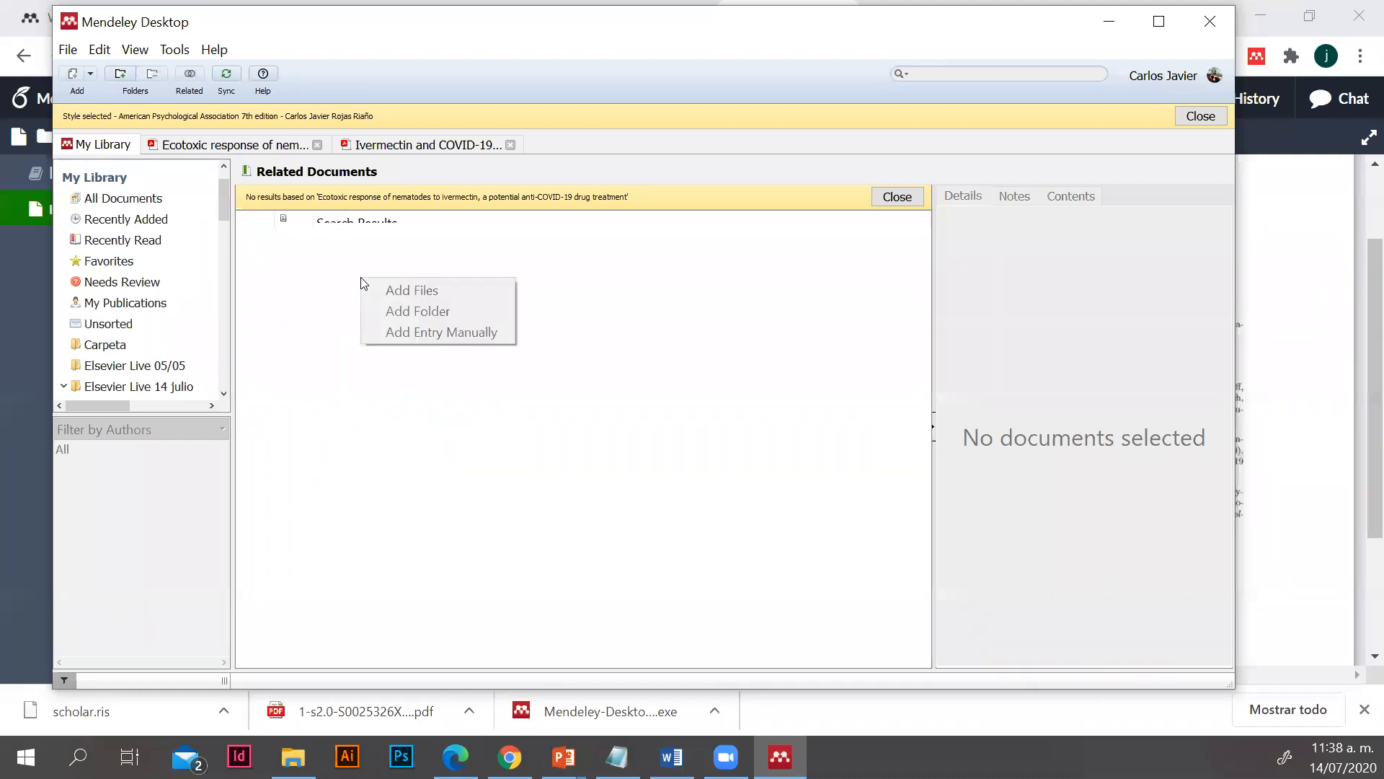
click(466, 418)
Look through the Mendeley library's groups down to the Trash section, and return to the Overleaf project
scroll(117, 348, down, 12)
scroll(116, 349, down, 1)
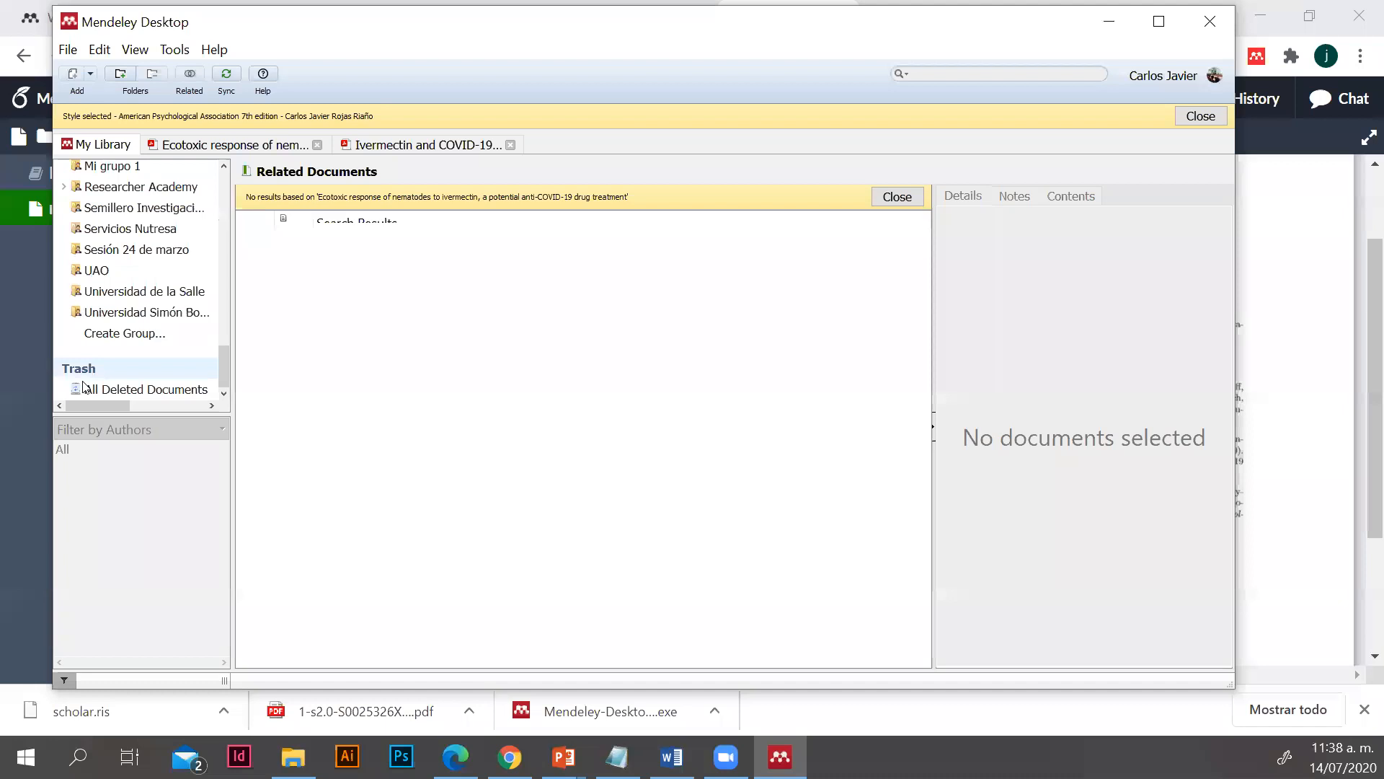
click(1129, 14)
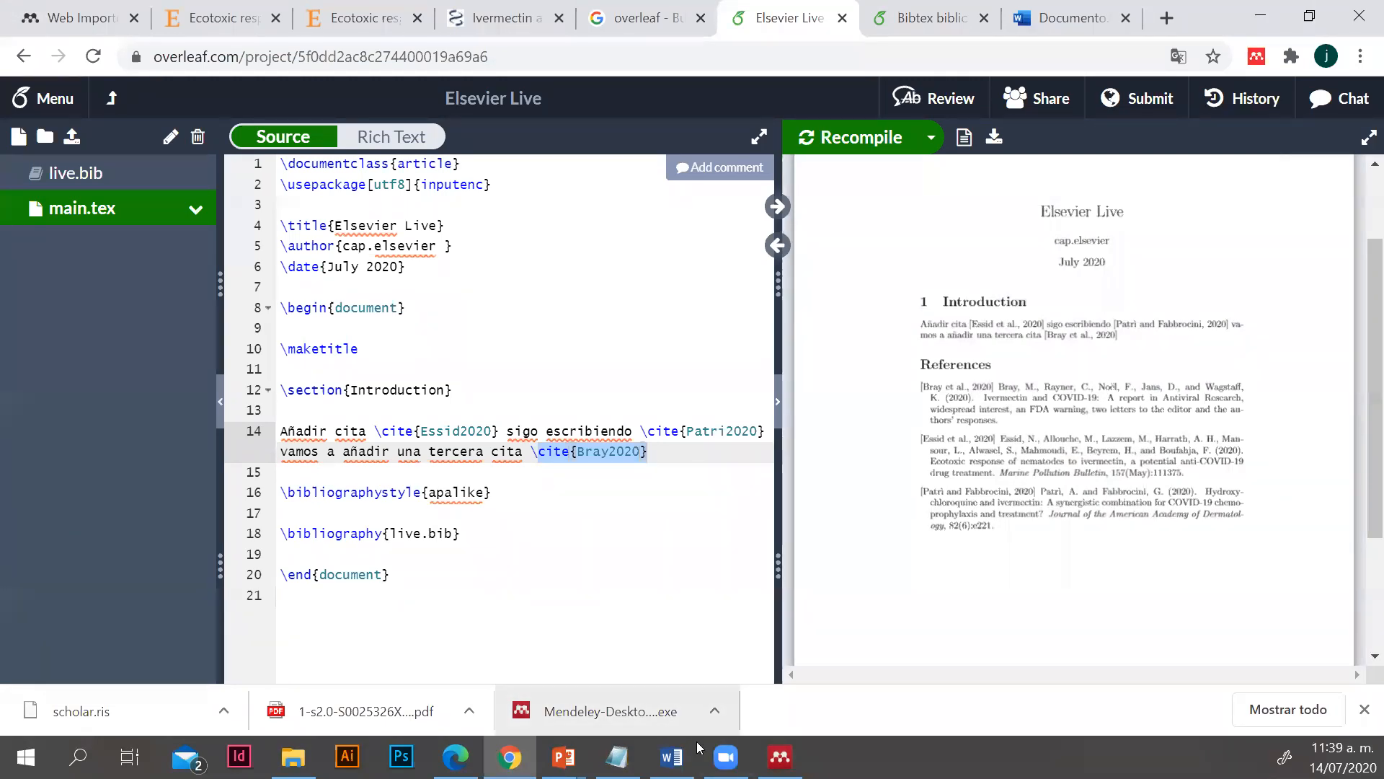
click(671, 757)
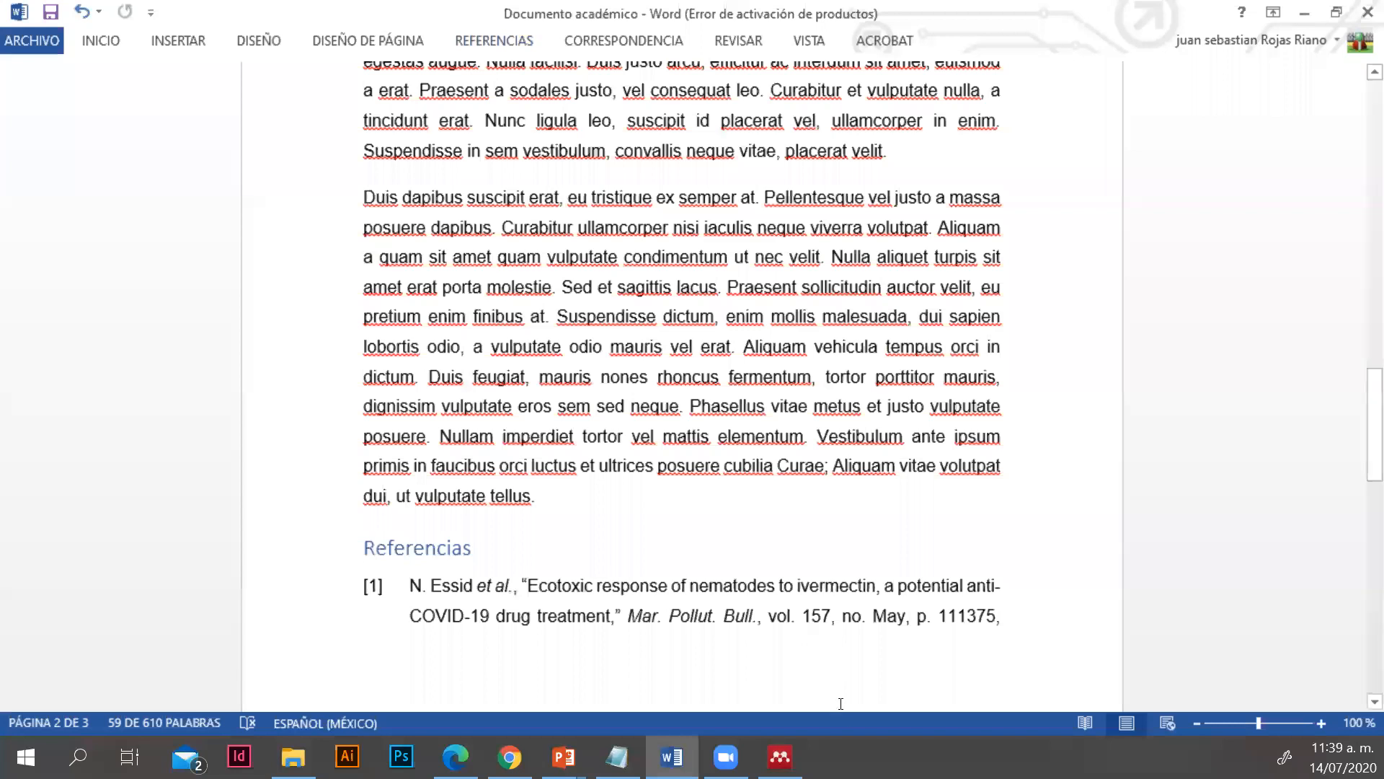
click(780, 757)
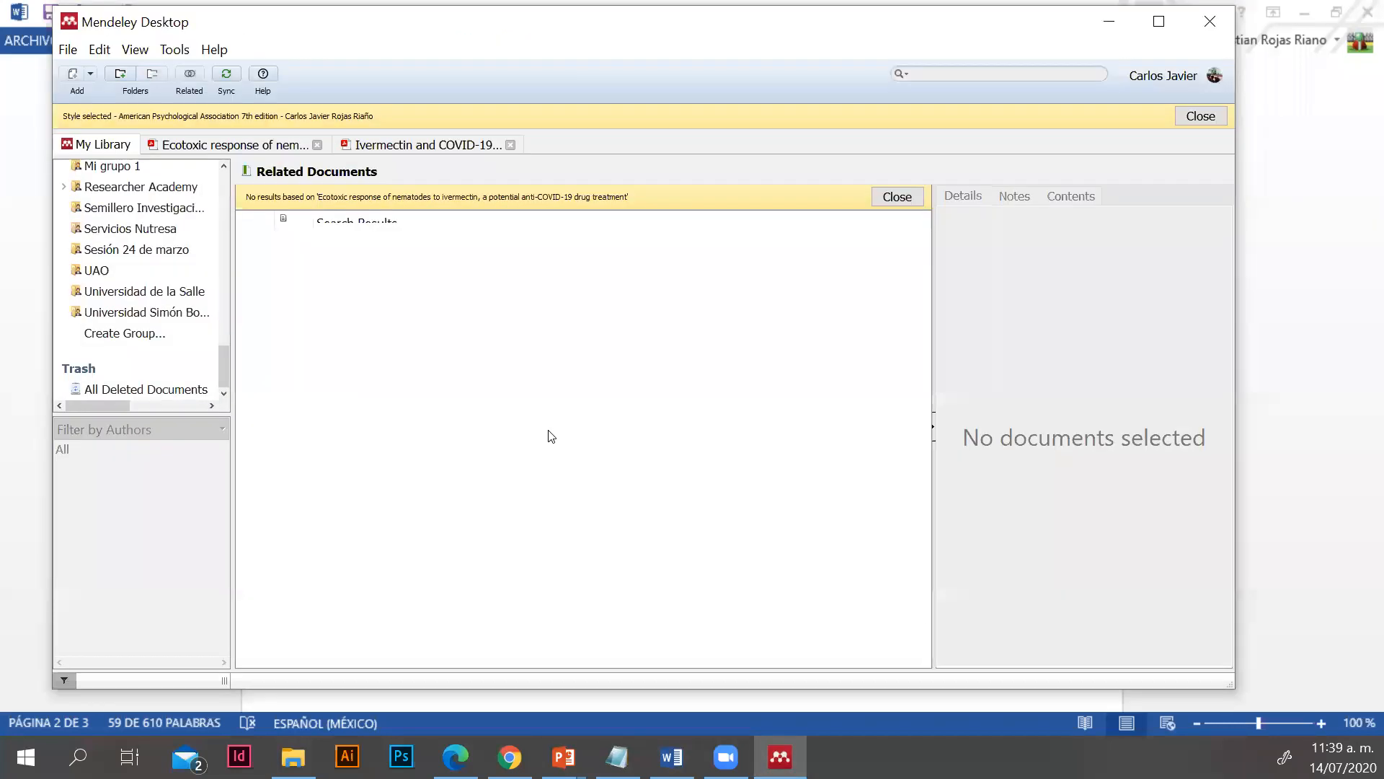
click(1108, 21)
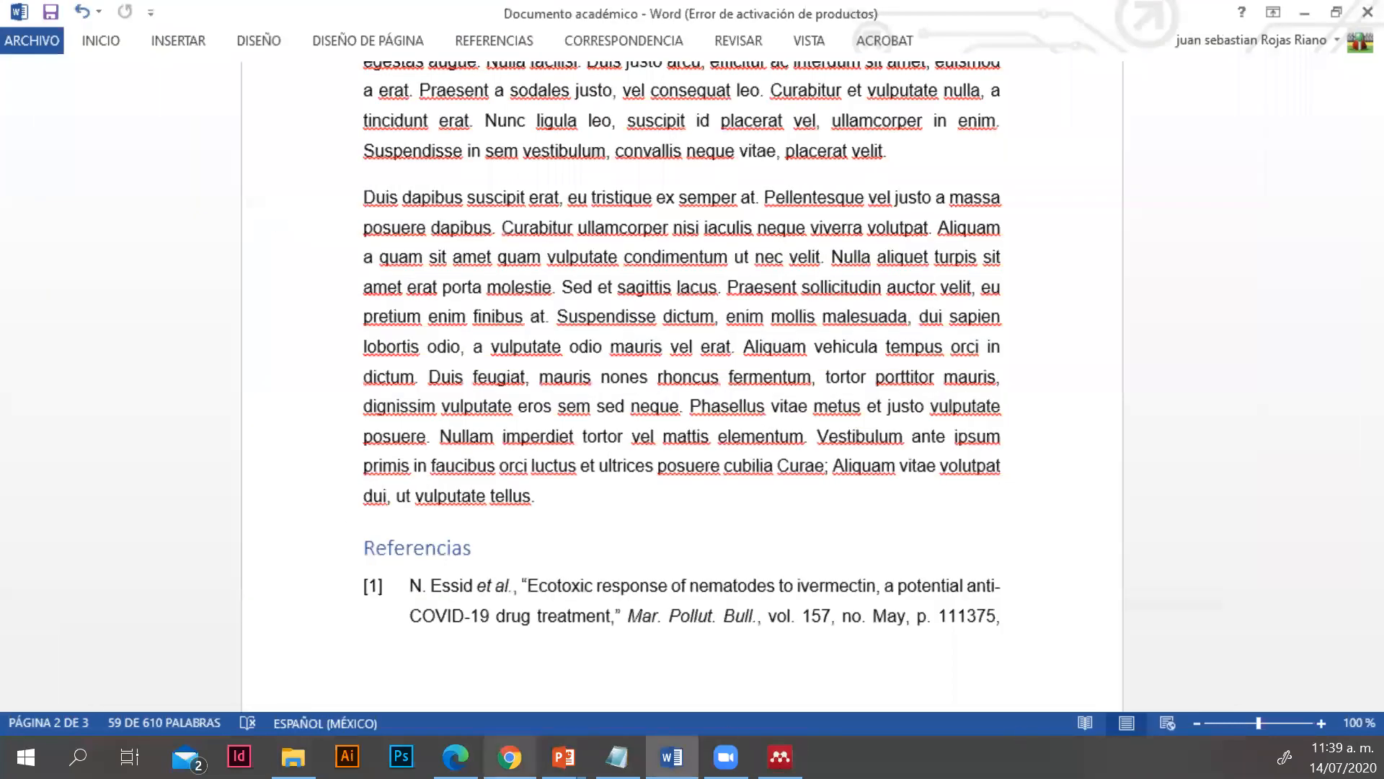
Switch to the Word Online document in Chrome and review its in-text citations and reference list
key(alt+Tab)
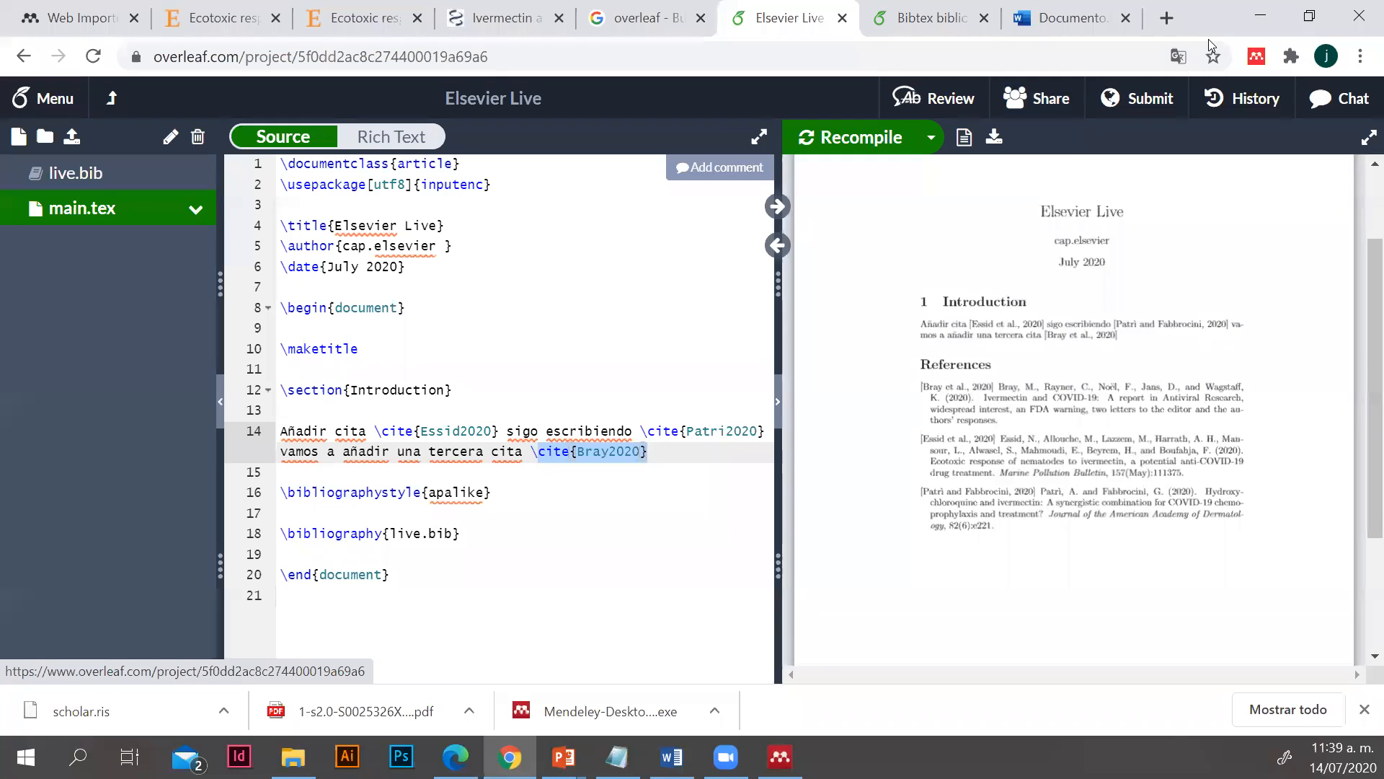
click(1044, 32)
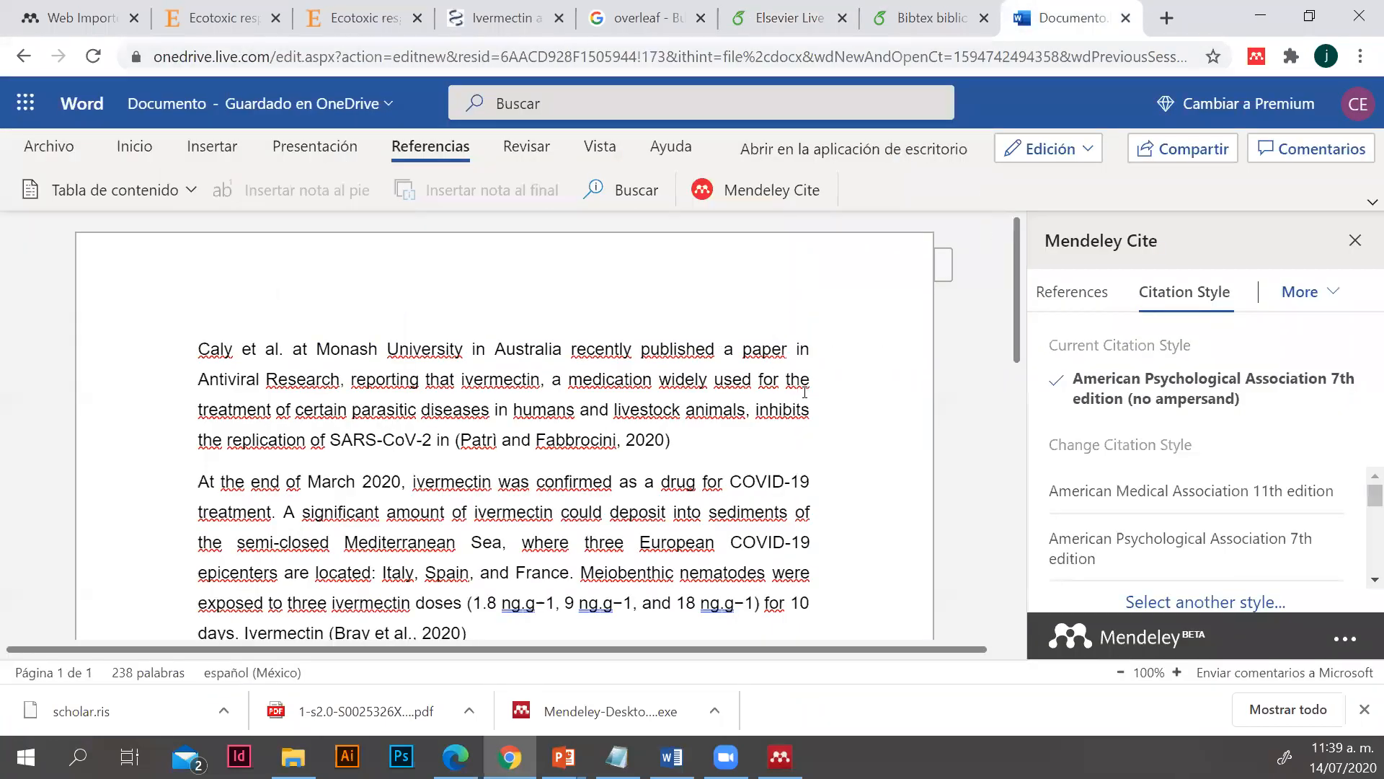
scroll(821, 414, down, 3)
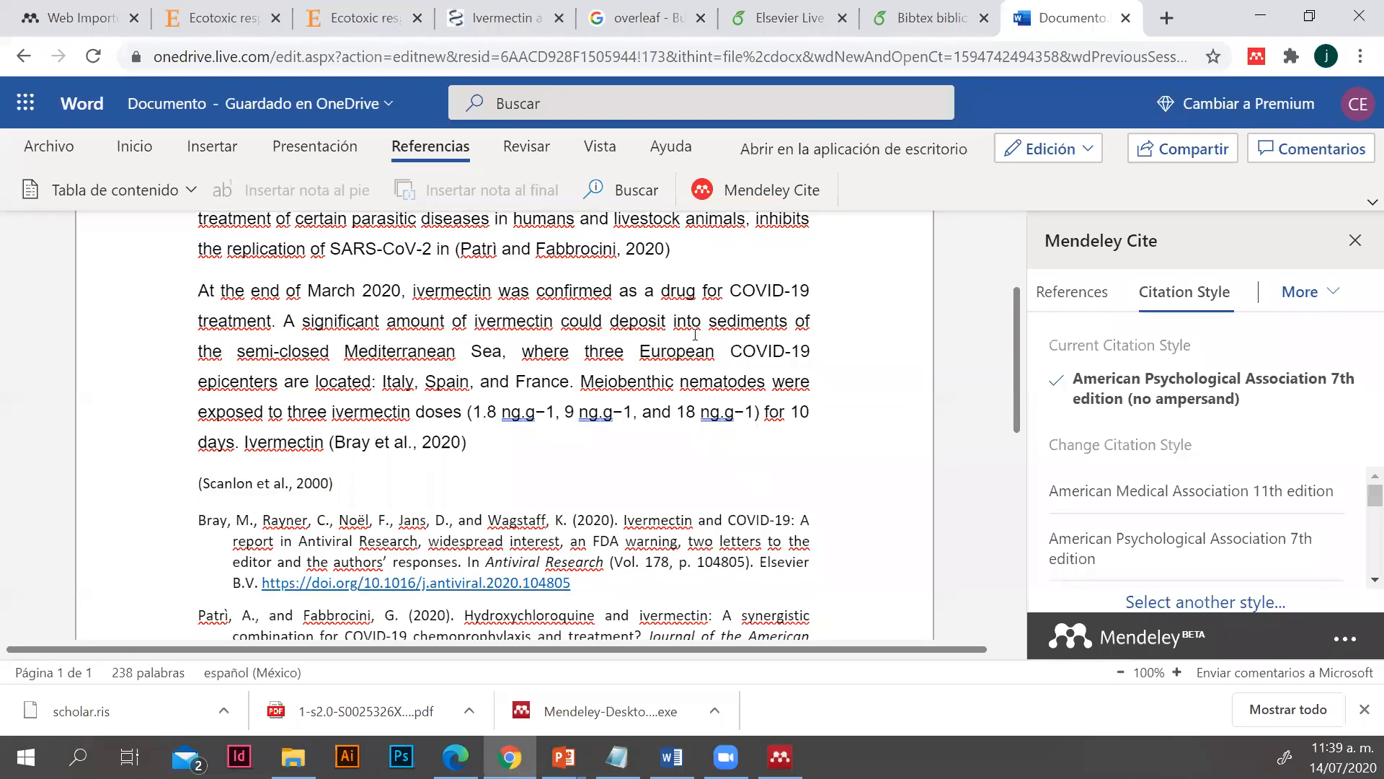
scroll(679, 464, up, 3)
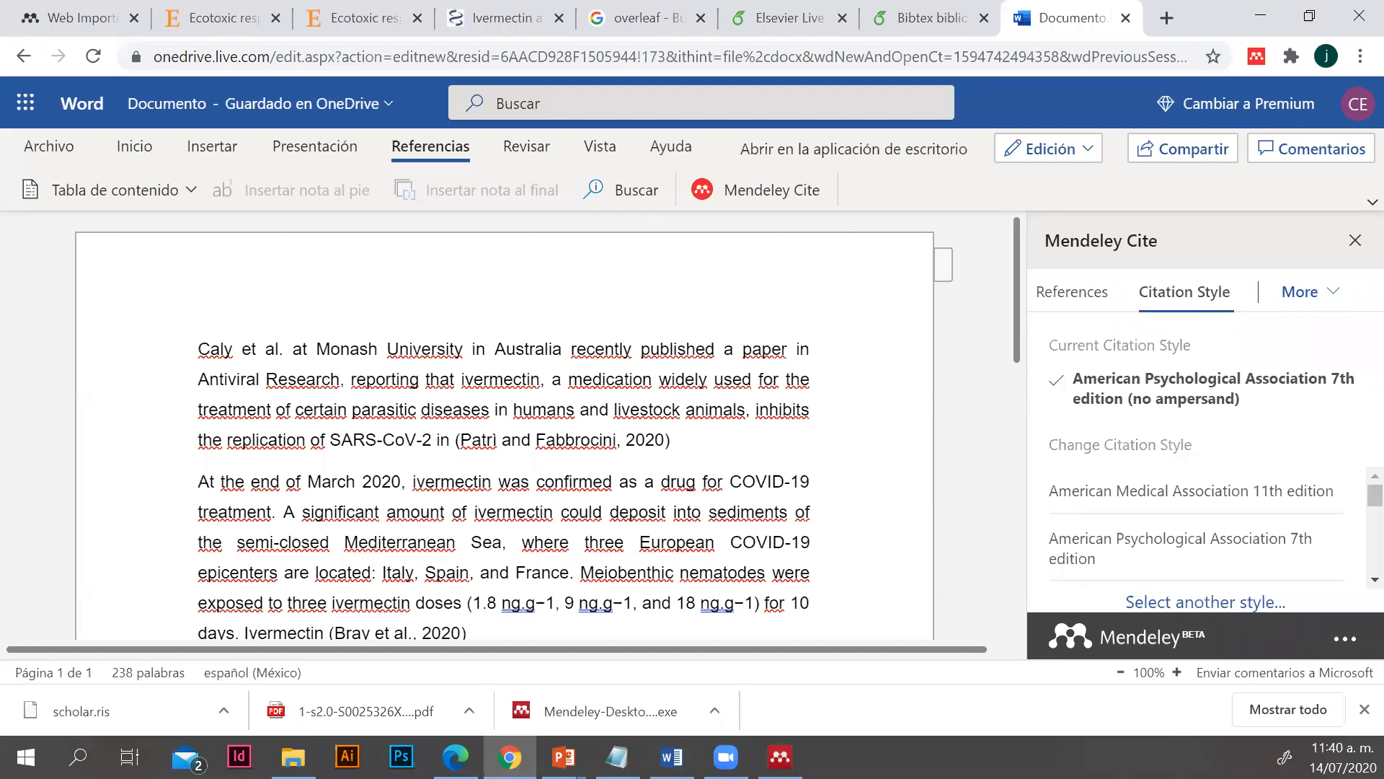
Open the "Ecotoxic response" article in the Elsevier reader and examine the in-text citations on its first two pages
click(357, 28)
scroll(408, 498, down, 10)
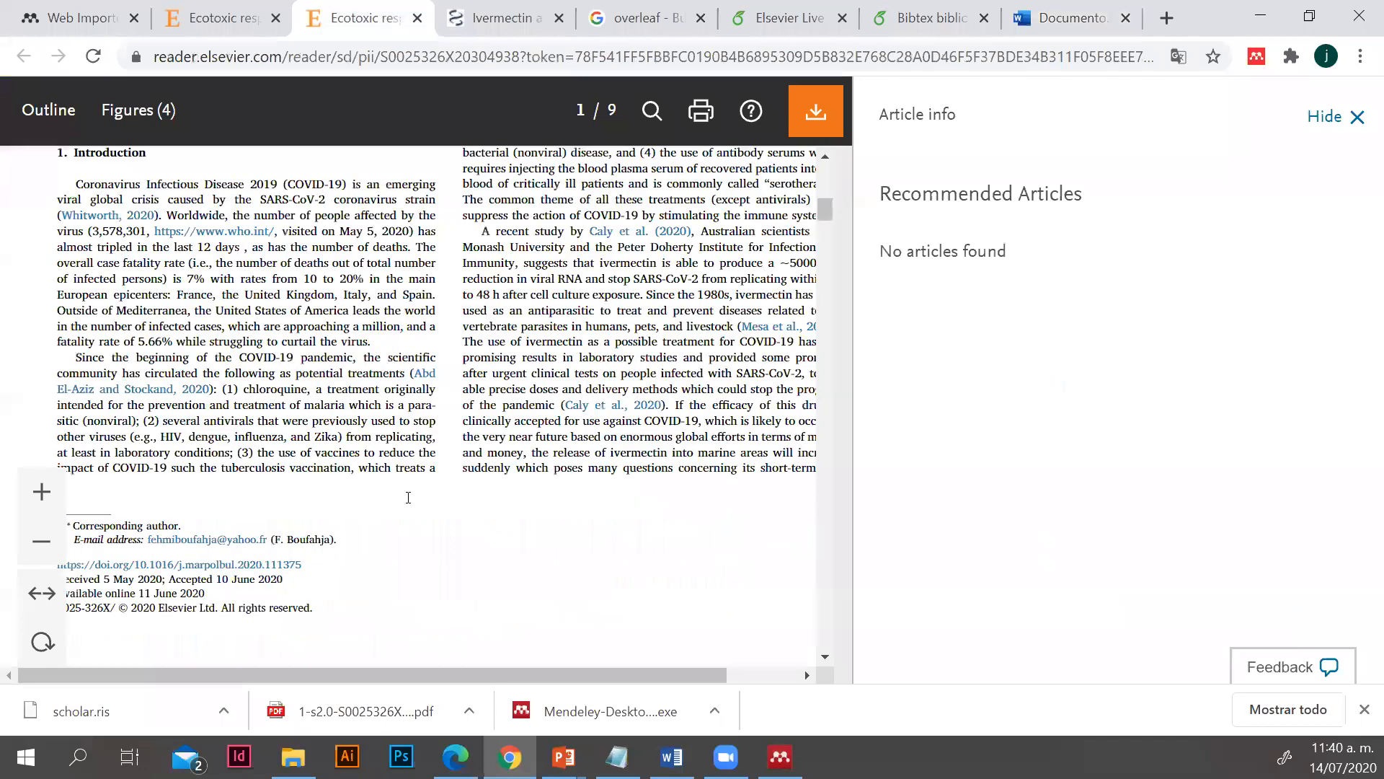
scroll(401, 512, down, 5)
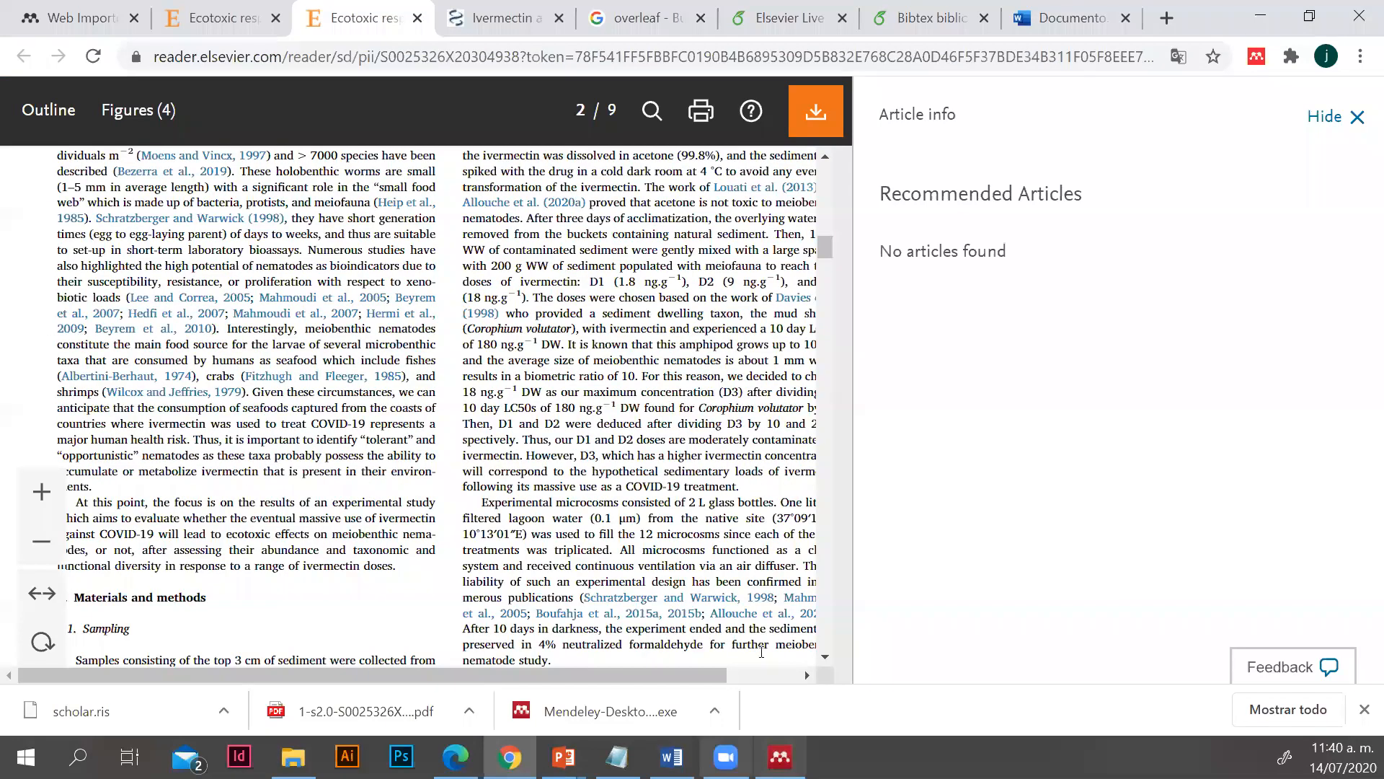
Switch to the Word document and display the Mendeley Cite-O-Matic citation tools
key(alt+Tab)
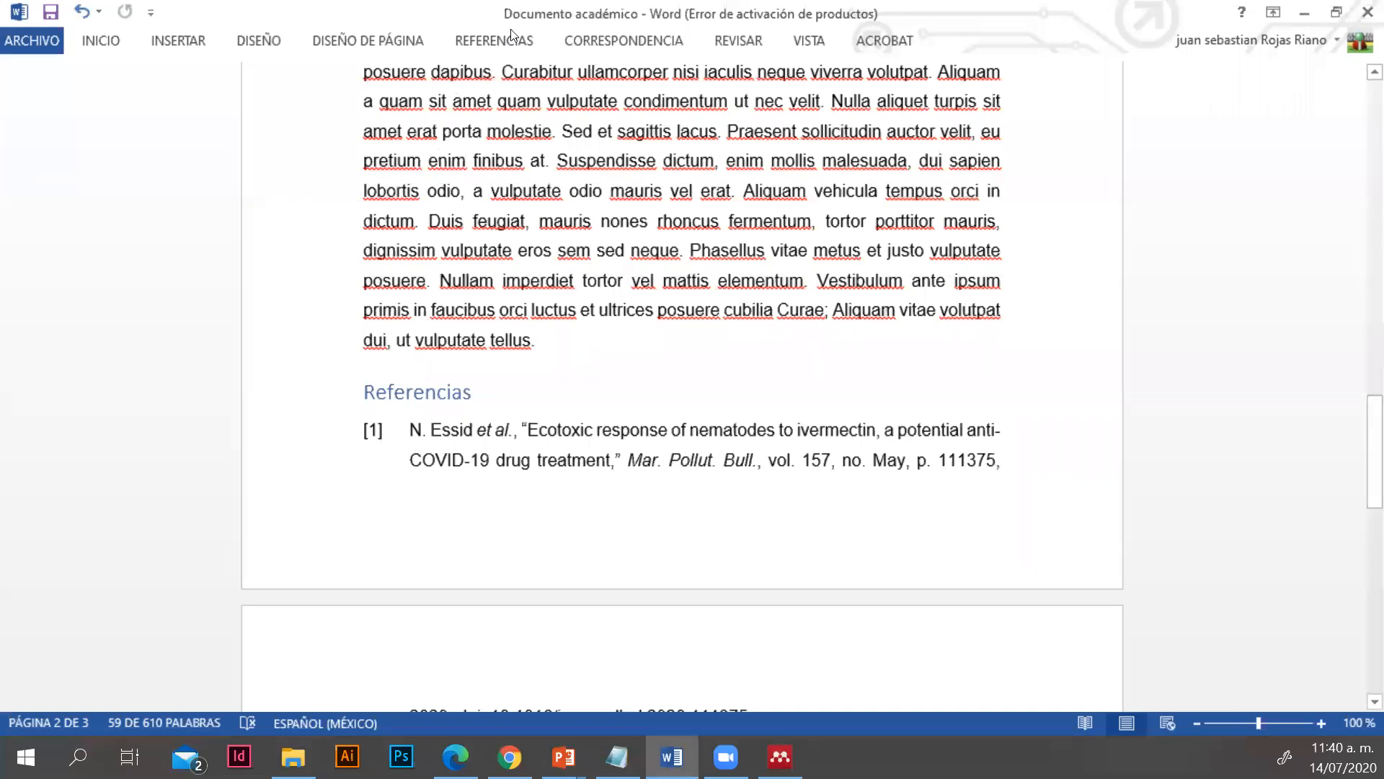
click(494, 40)
click(469, 88)
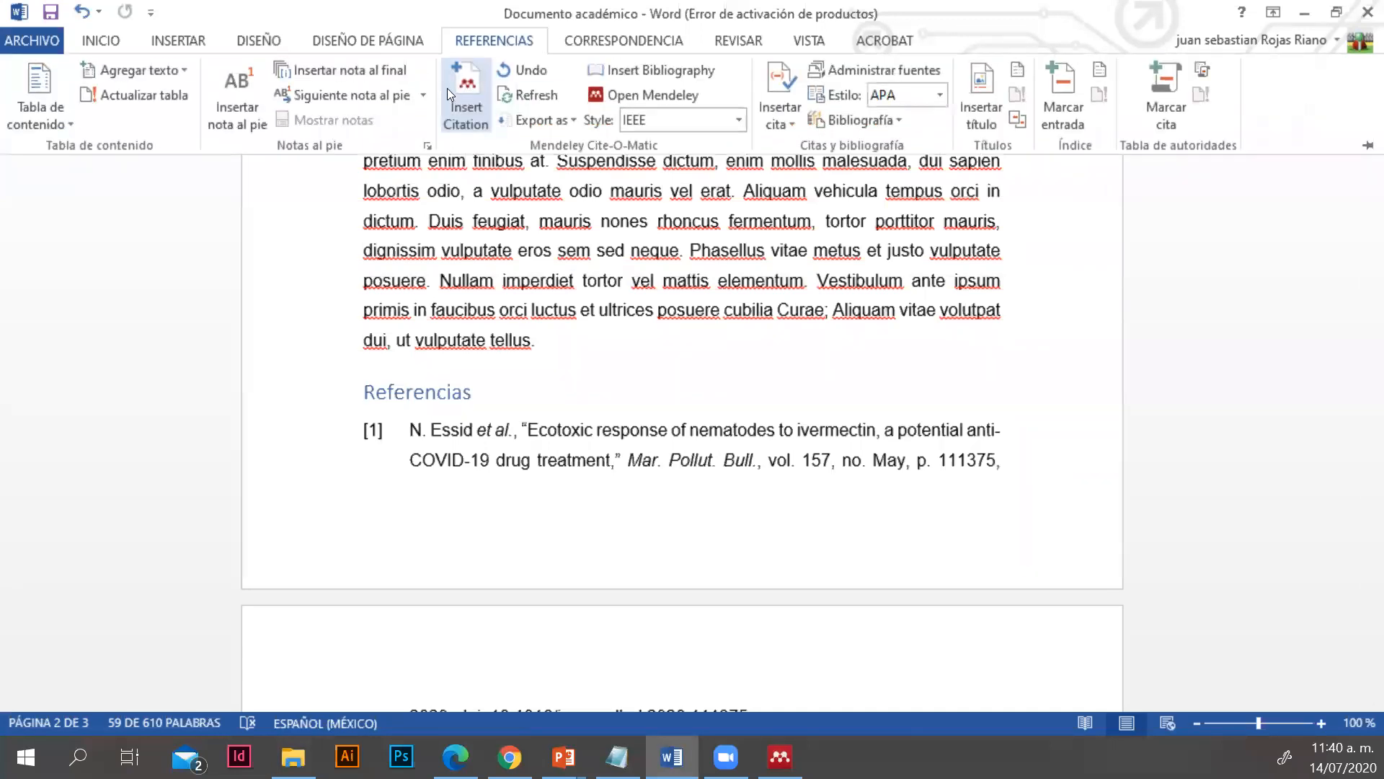
Switch to Mendeley Desktop, look through its groups and My Library collections, and return to the Word document
click(777, 754)
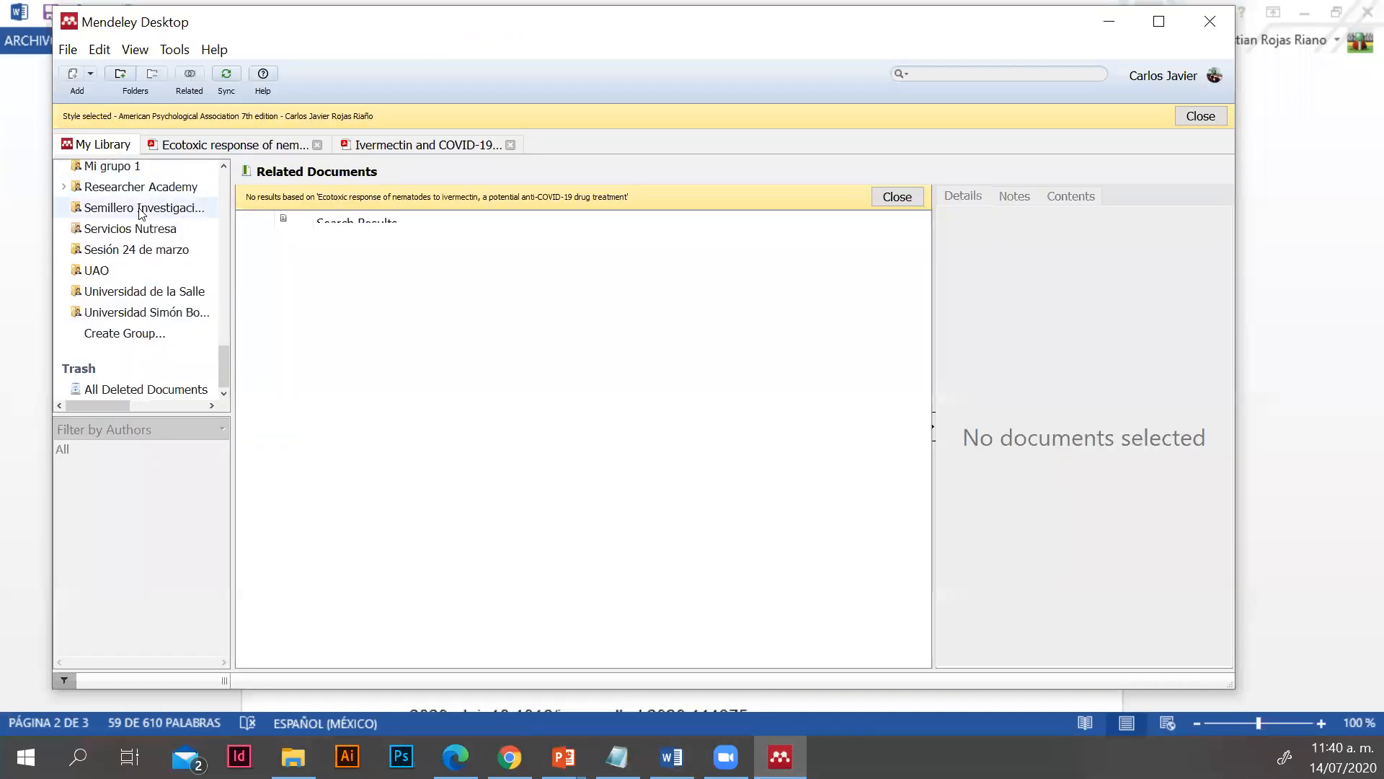
scroll(141, 216, up, 10)
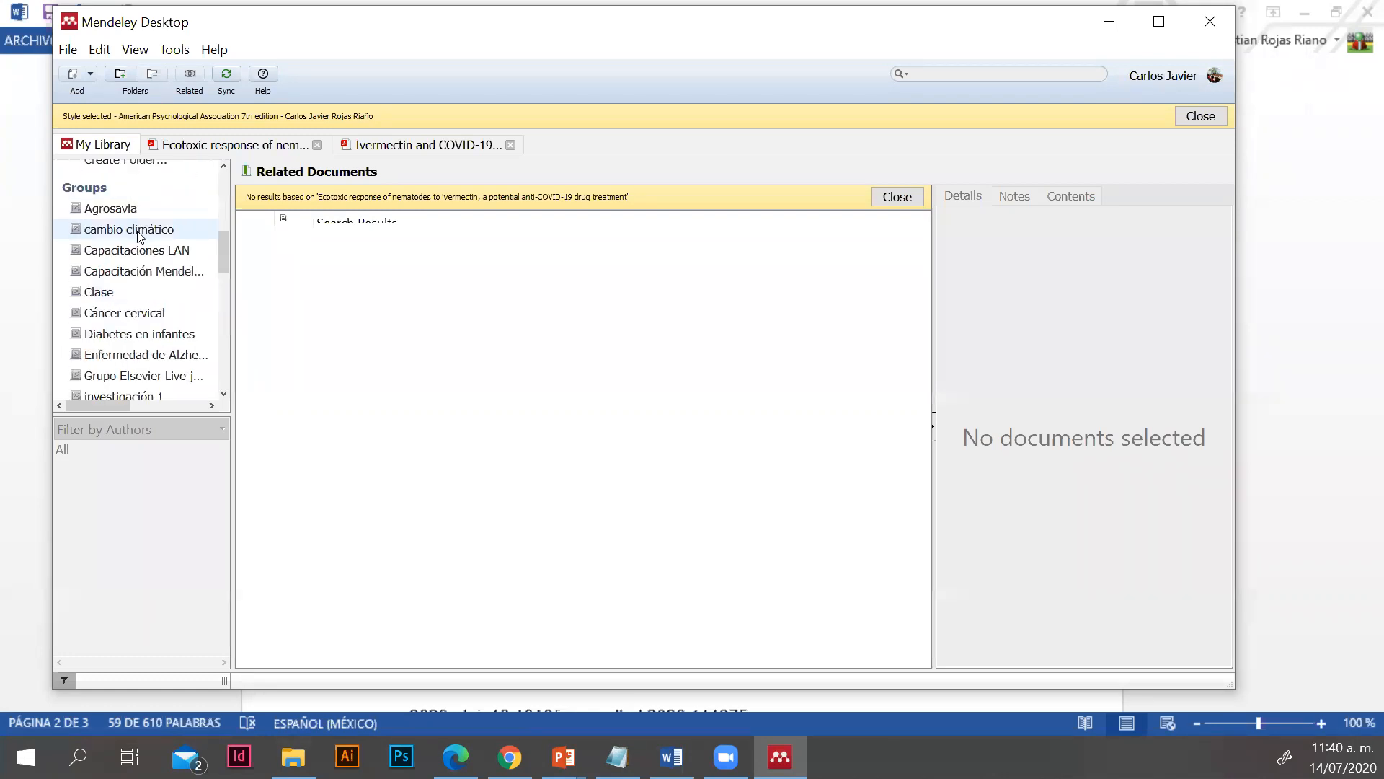
scroll(140, 237, up, 8)
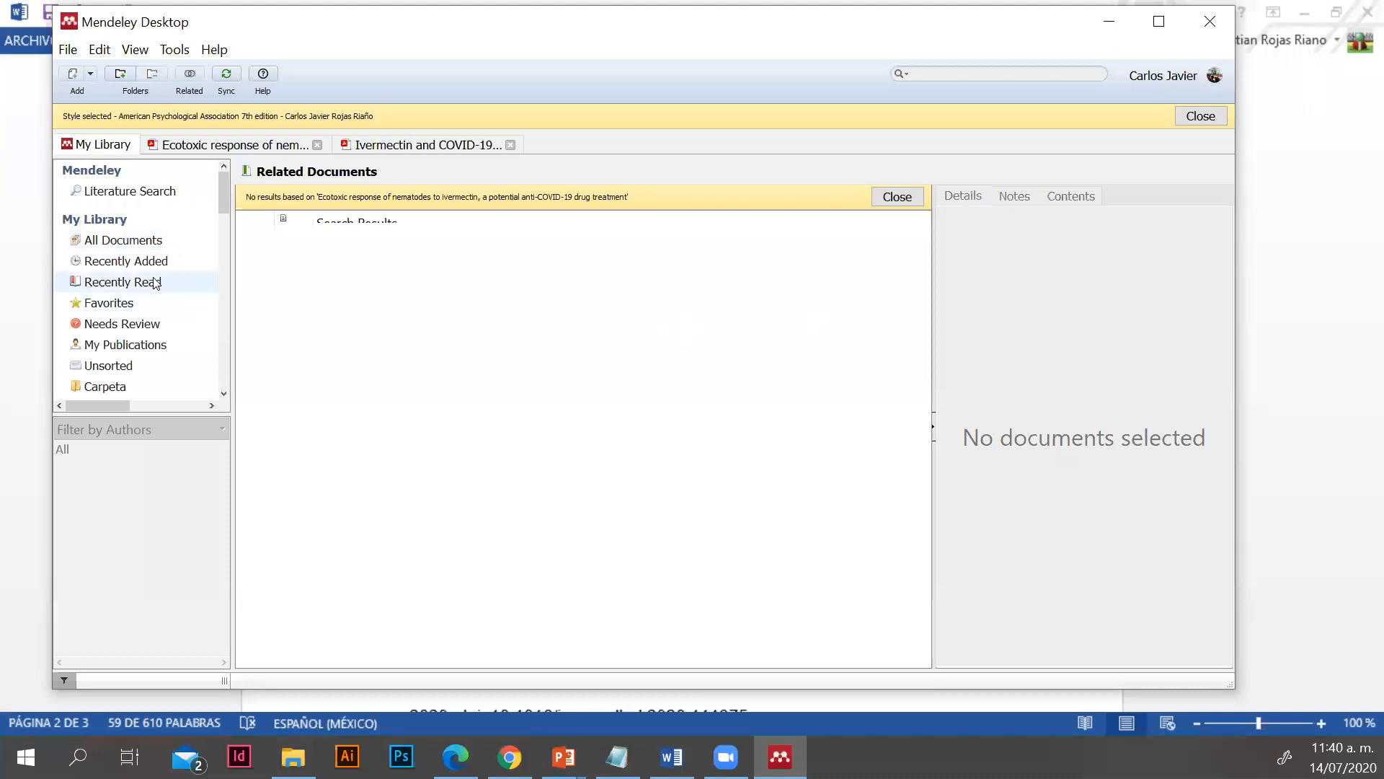
click(1108, 22)
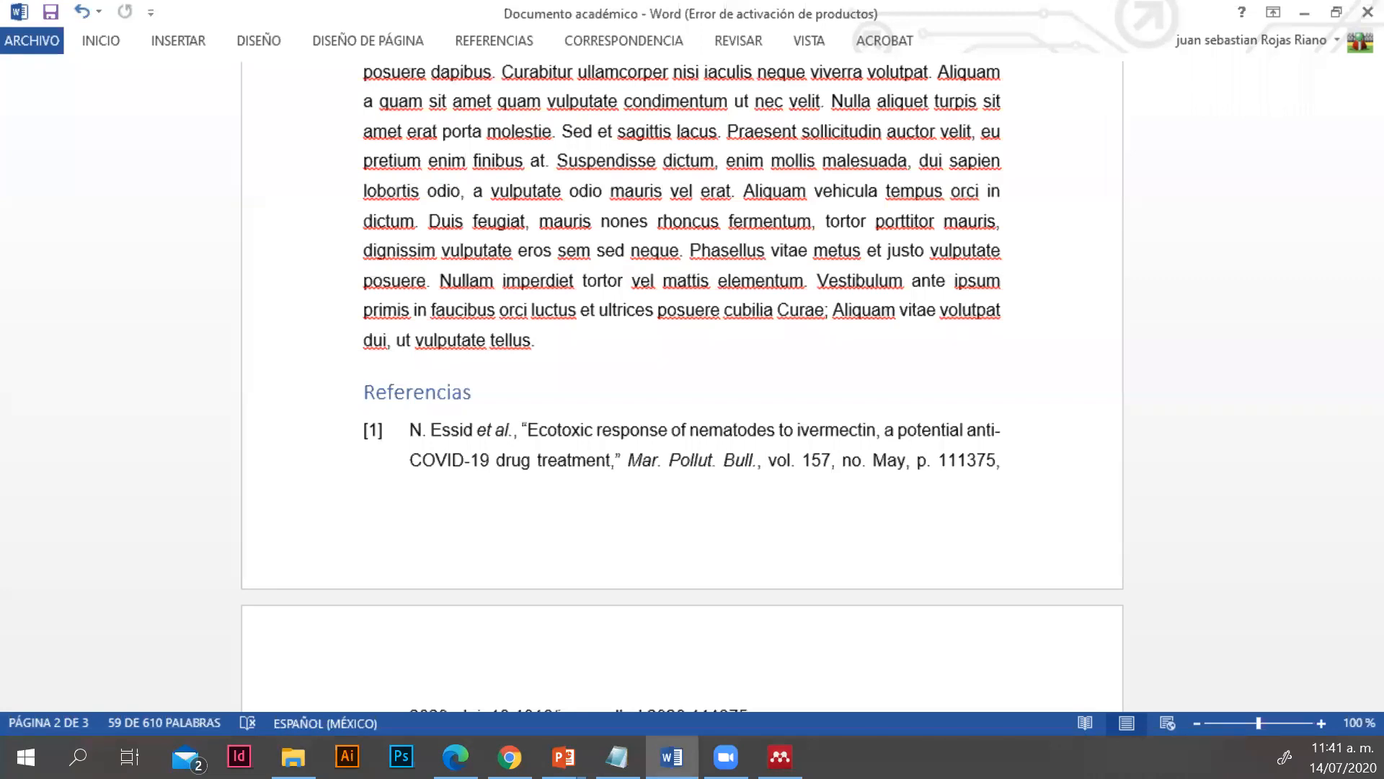
Switch to the CSL Search by Example page in Edge
key(alt+Tab)
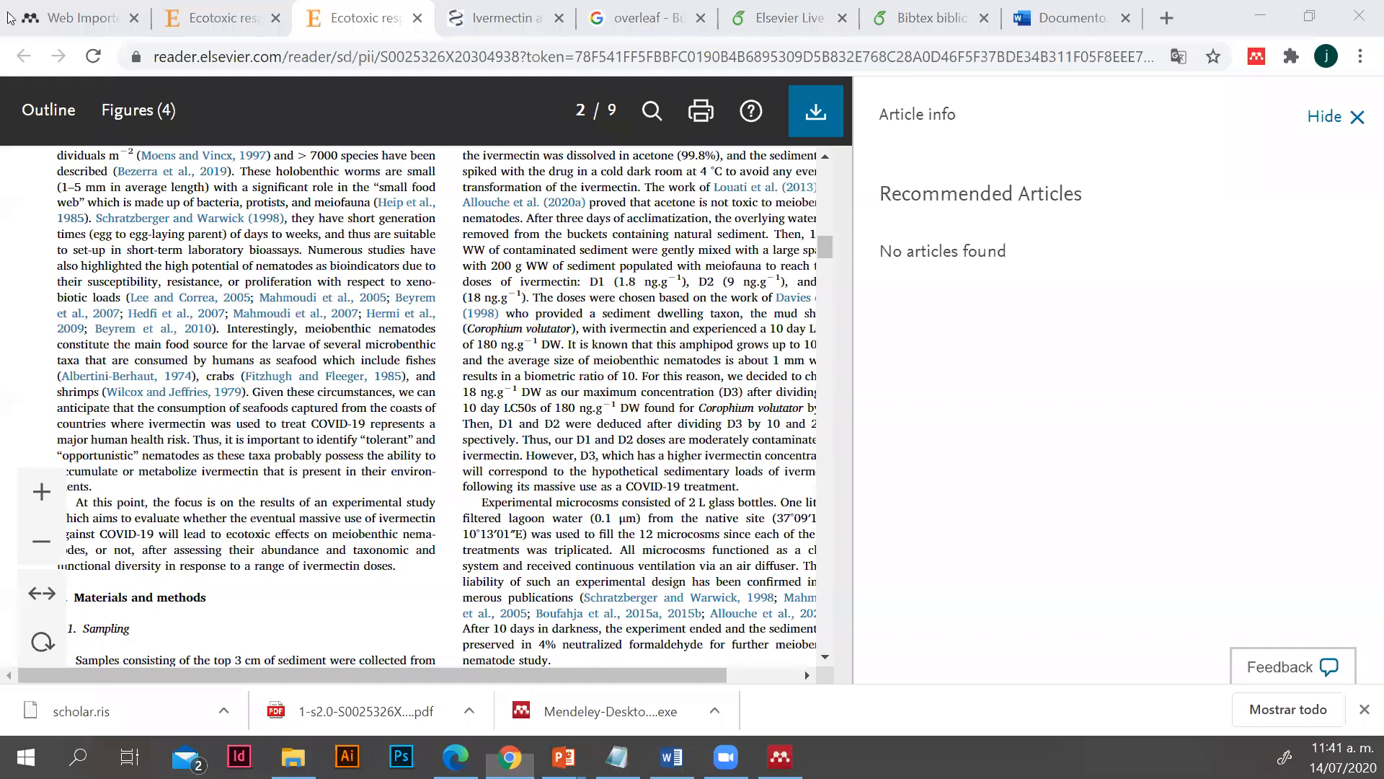
key(alt+Tab)
click(302, 100)
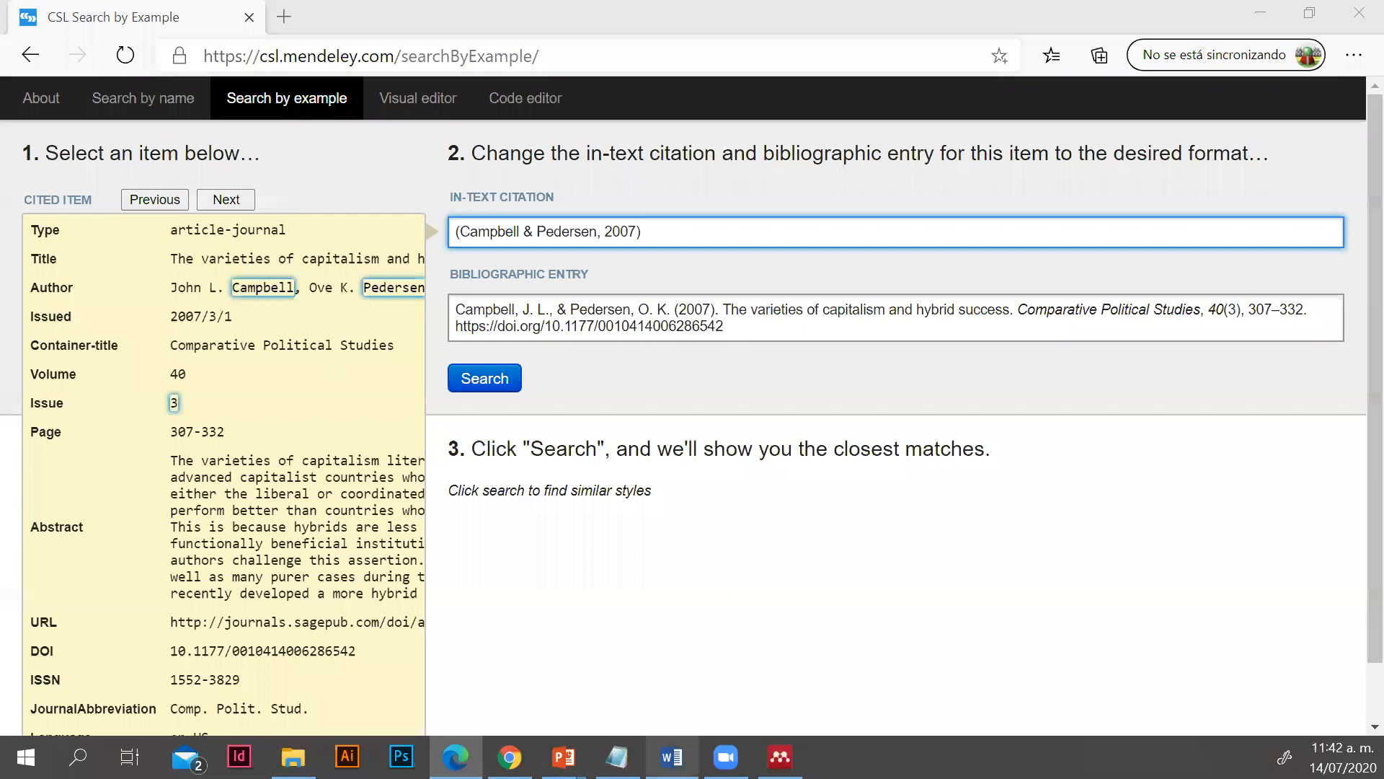
Open the About information of Mendeley's Citation Styles from Word, and examine the bibliographic entry on the CSL Search by Example page
click(671, 757)
scroll(773, 516, up, 3)
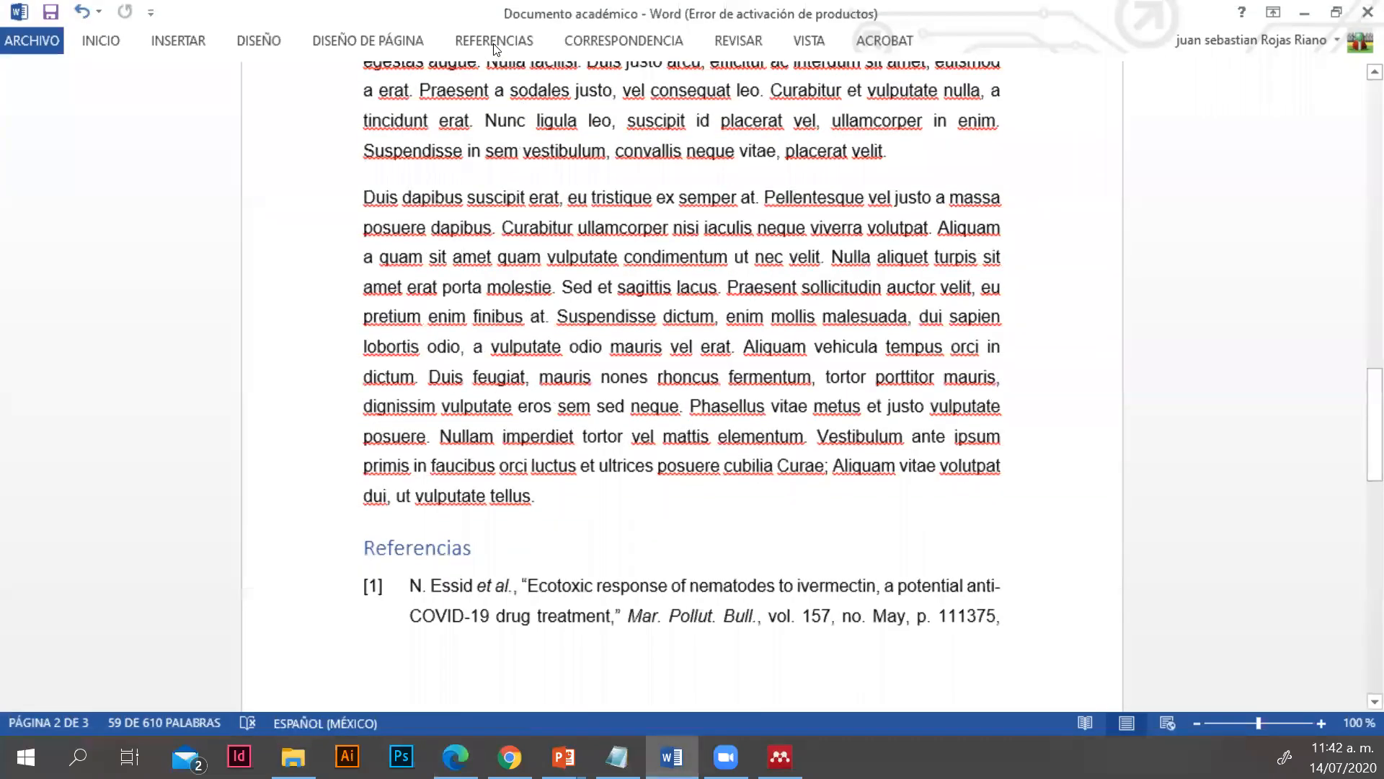
click(494, 41)
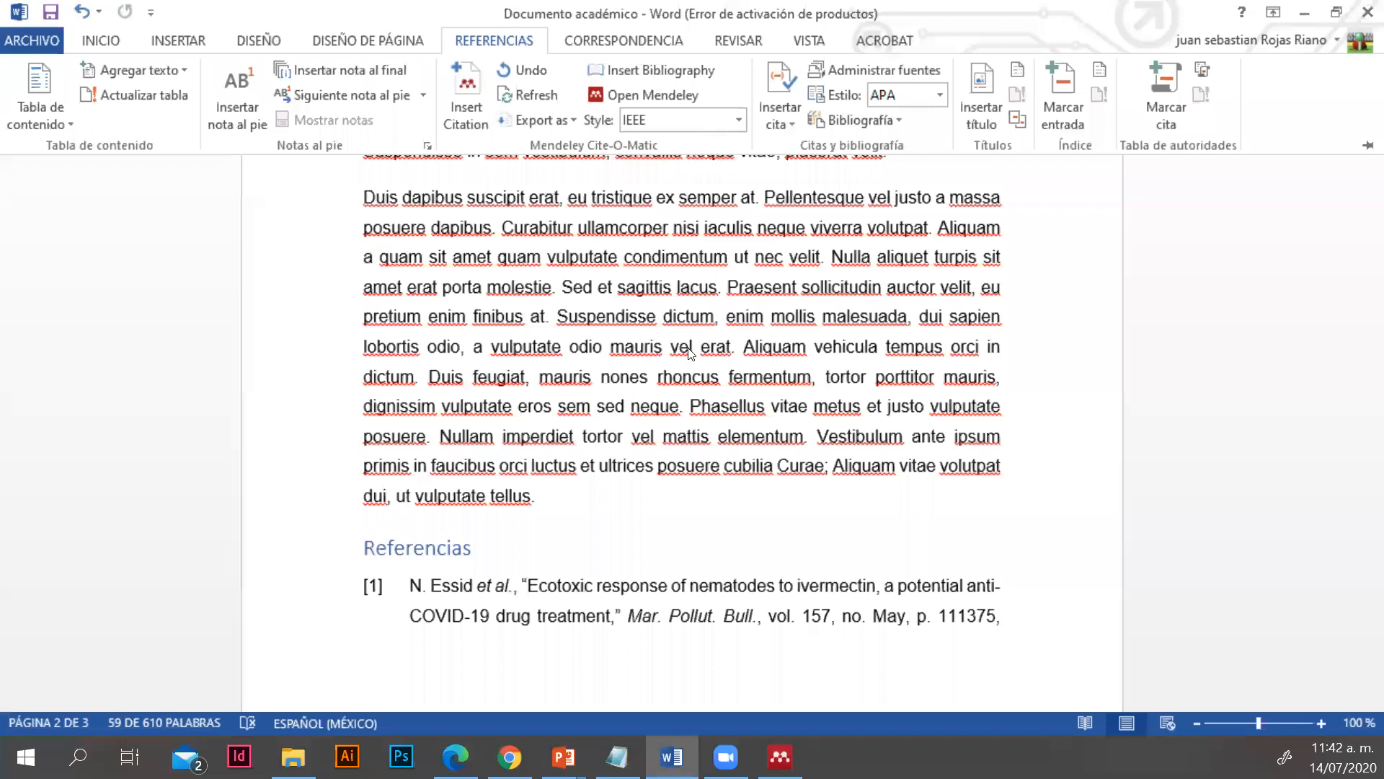
click(739, 120)
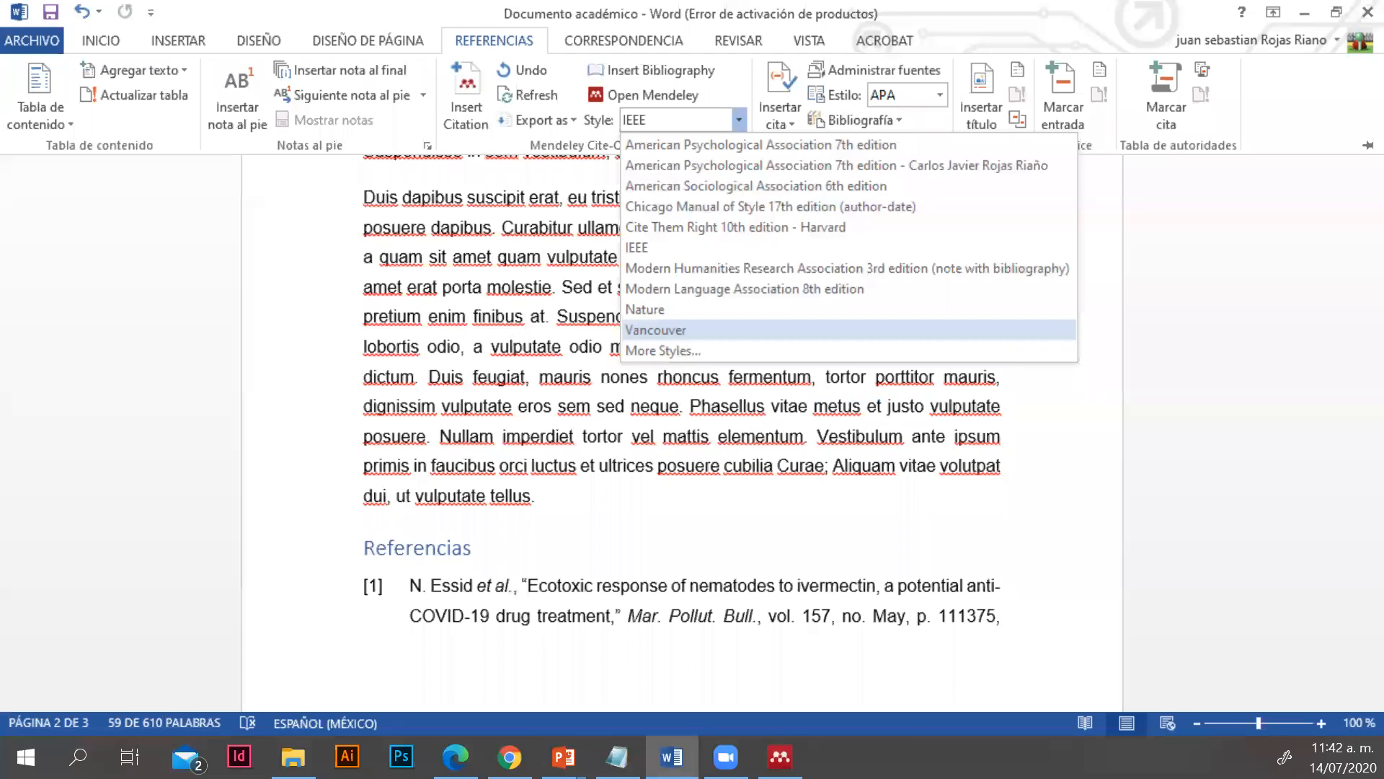
click(721, 351)
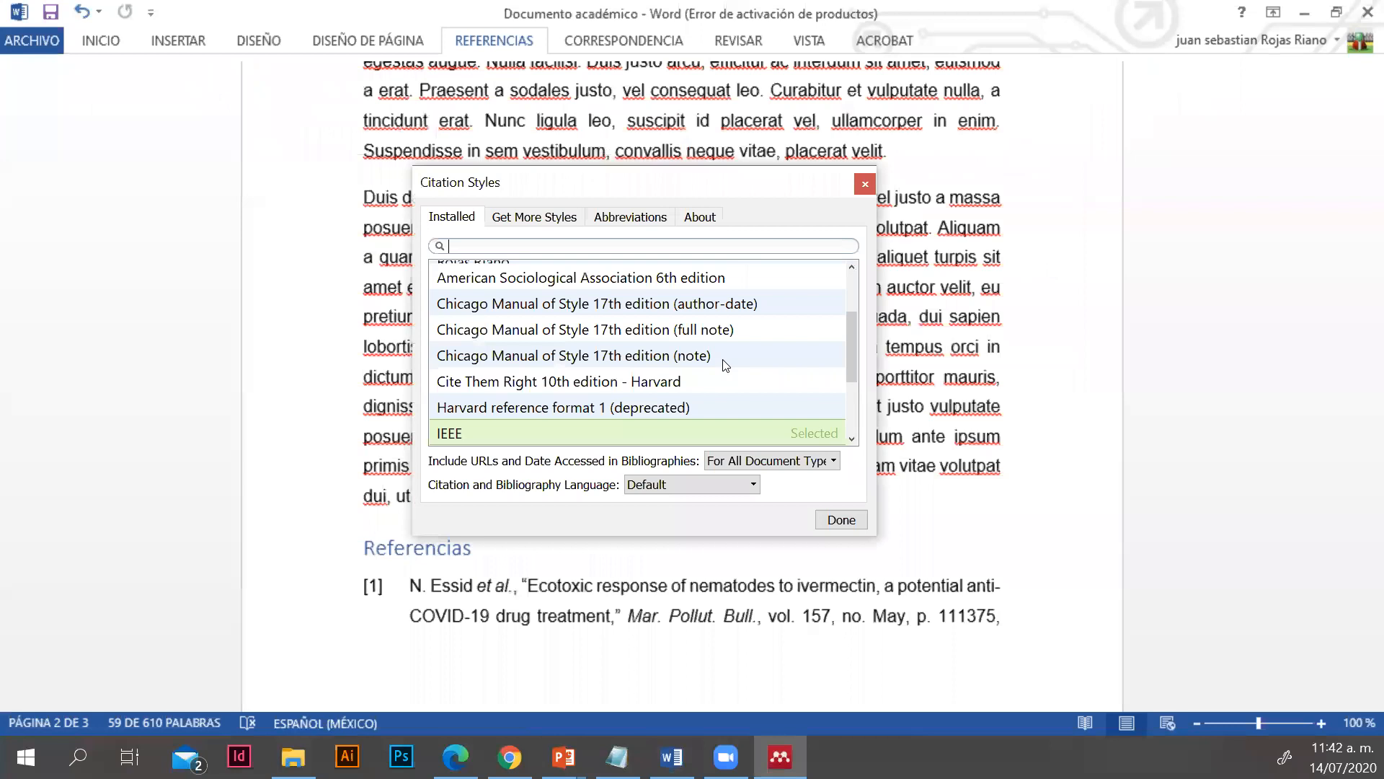
click(711, 218)
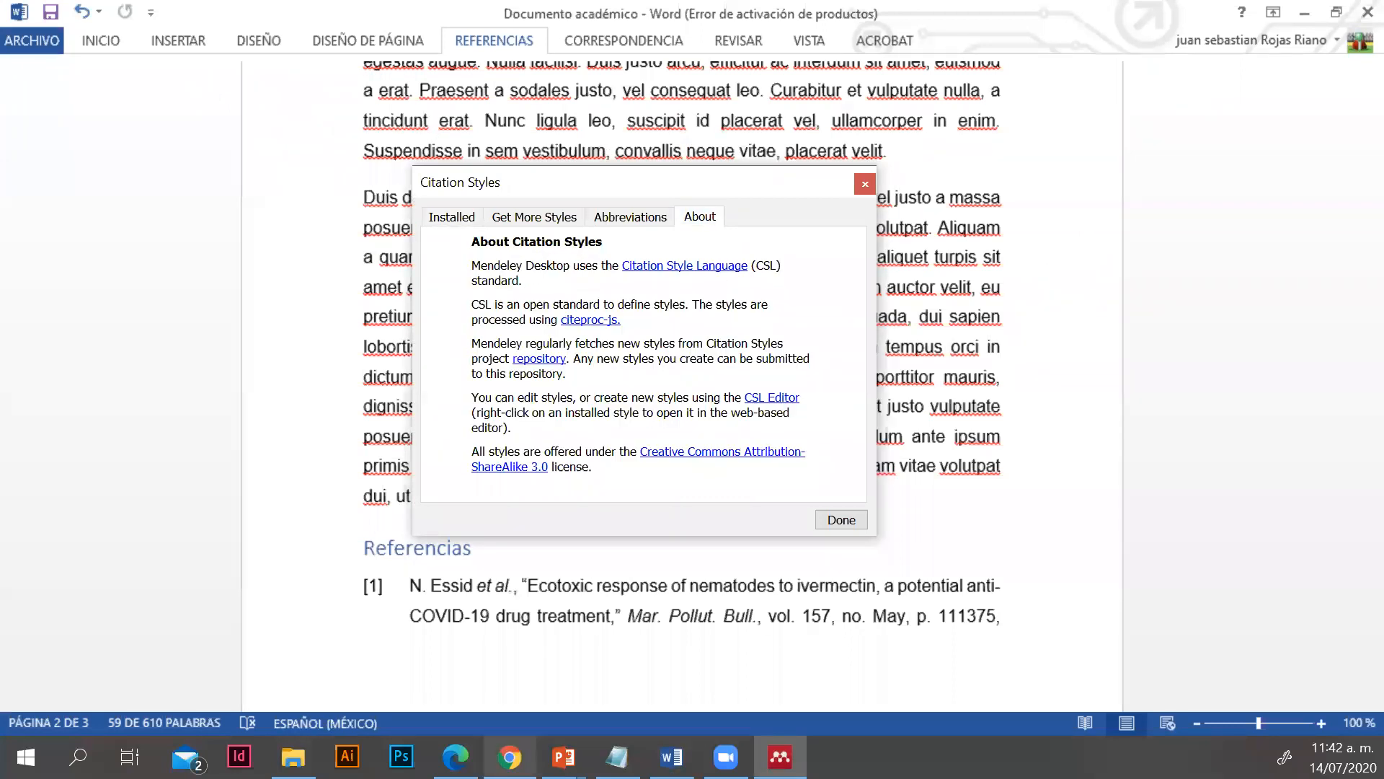
click(470, 746)
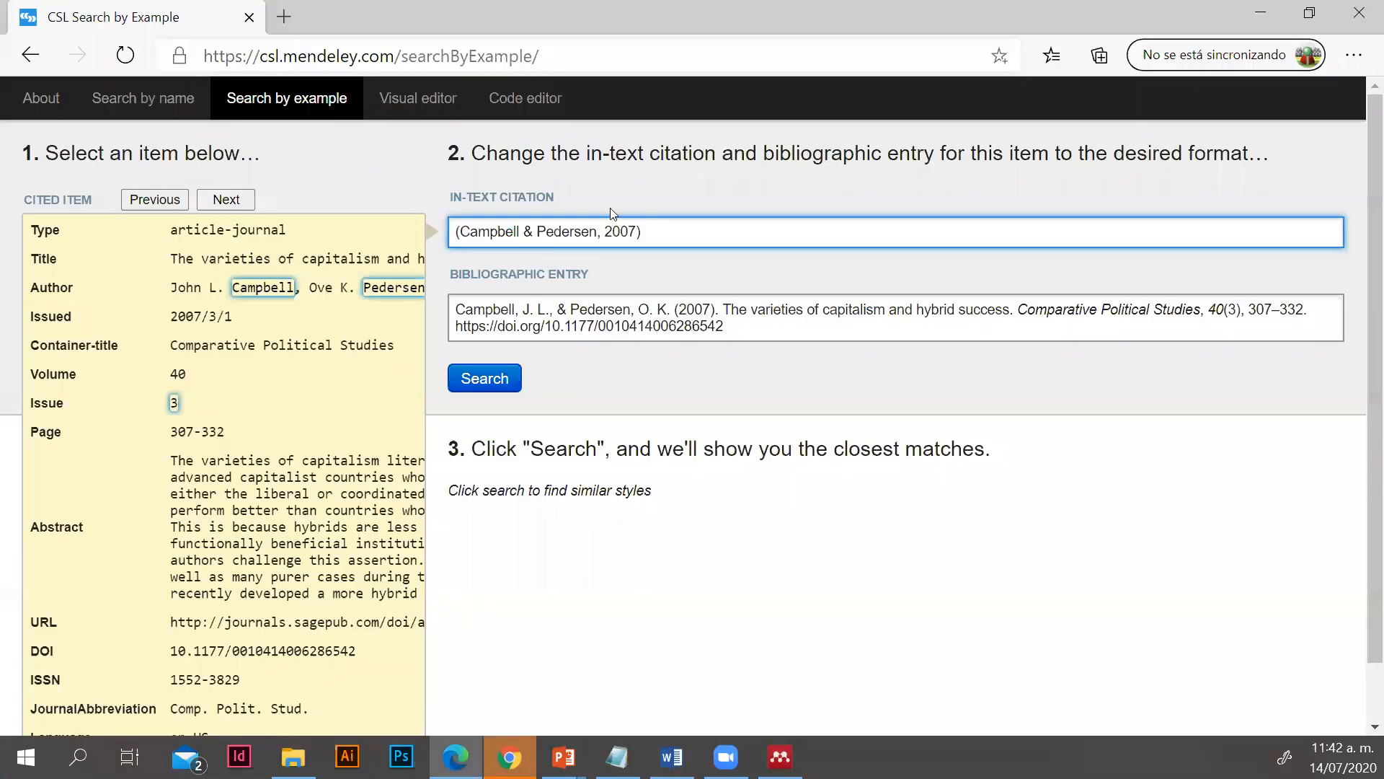
click(751, 328)
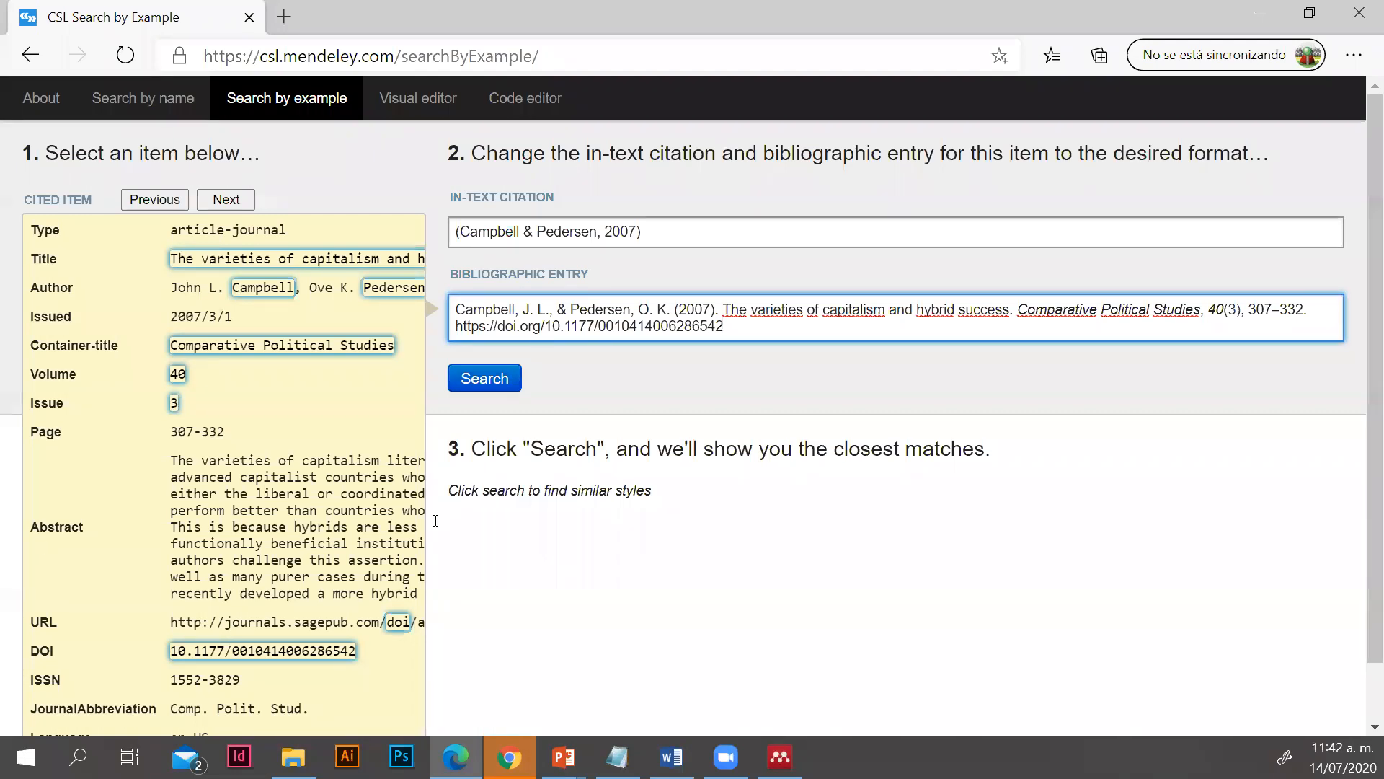
Search Google for "mendeley desktop" in a new Chrome tab and open the Download Mendeley Desktop page
click(517, 747)
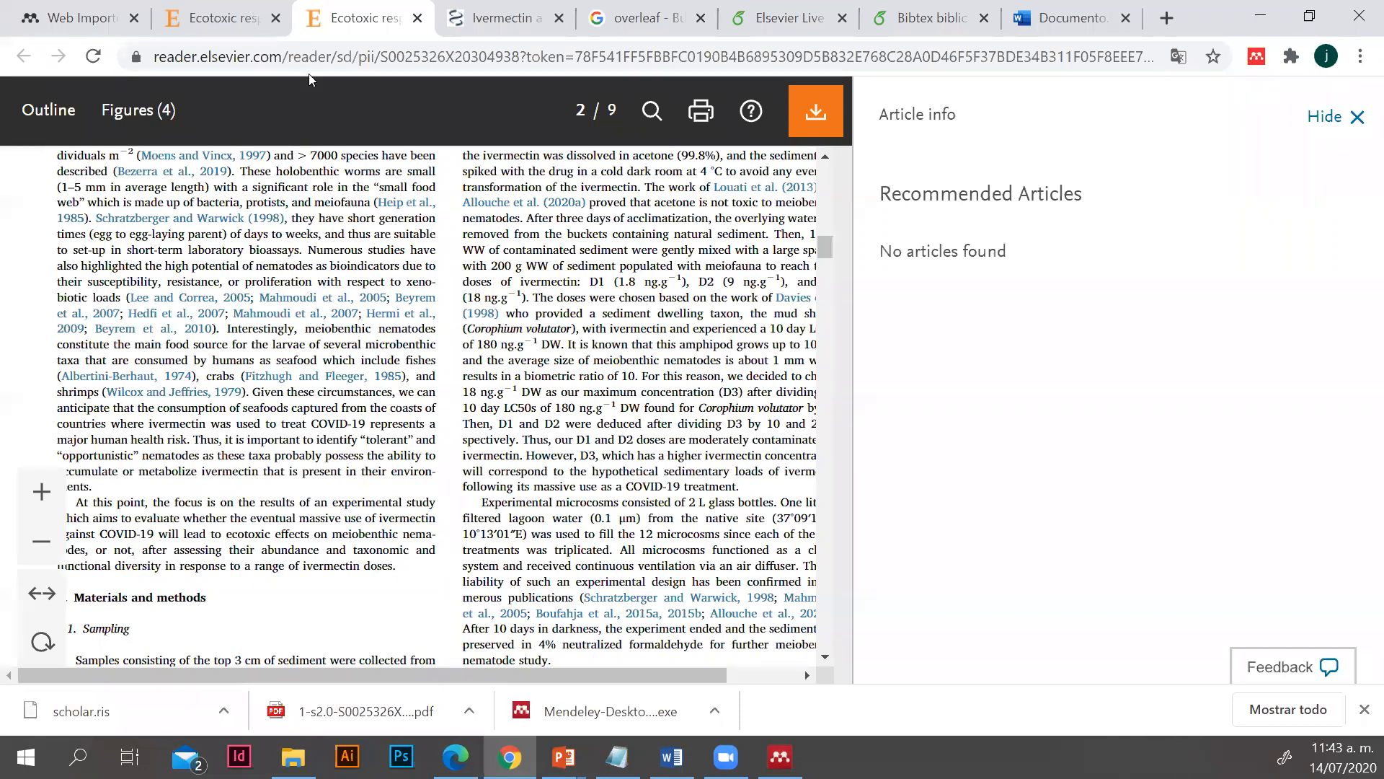
click(1167, 18)
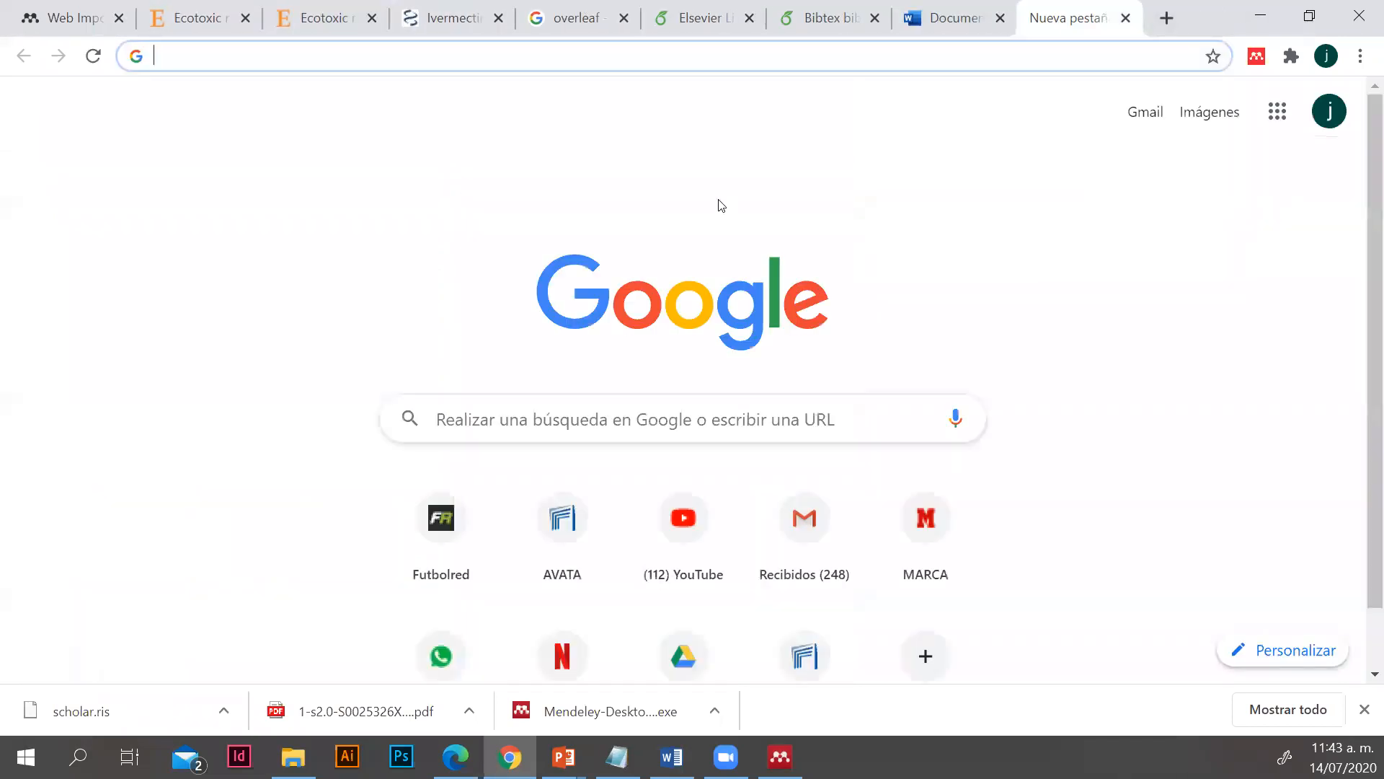
text(MENDE)
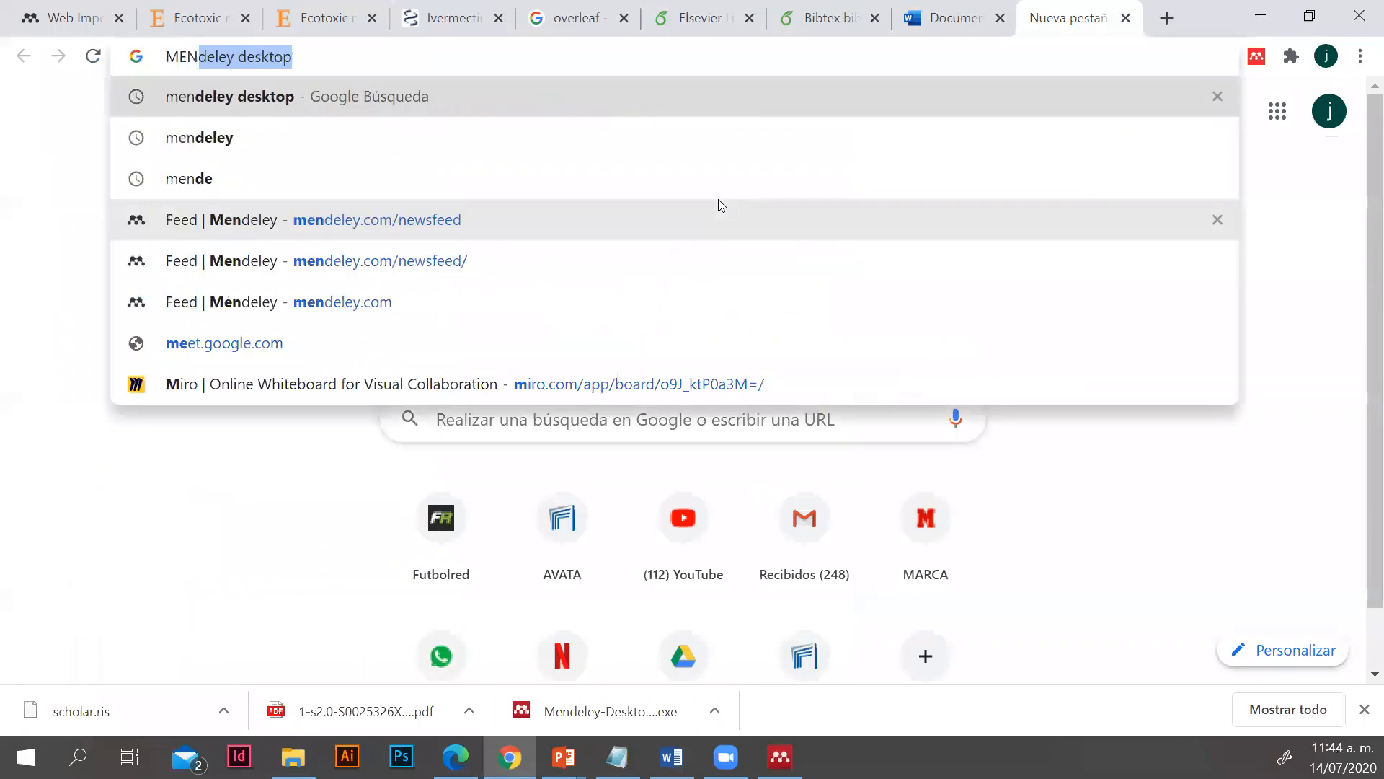
key(Return)
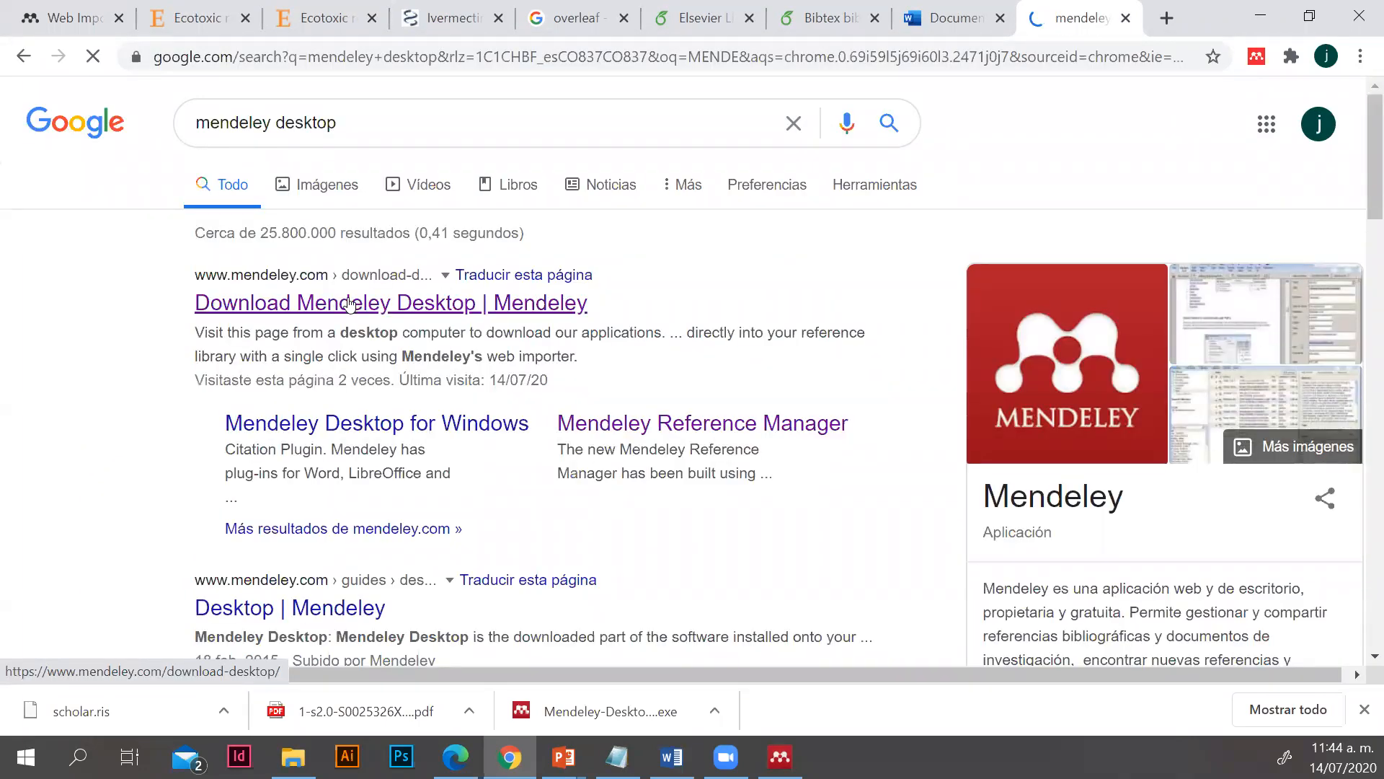
click(350, 304)
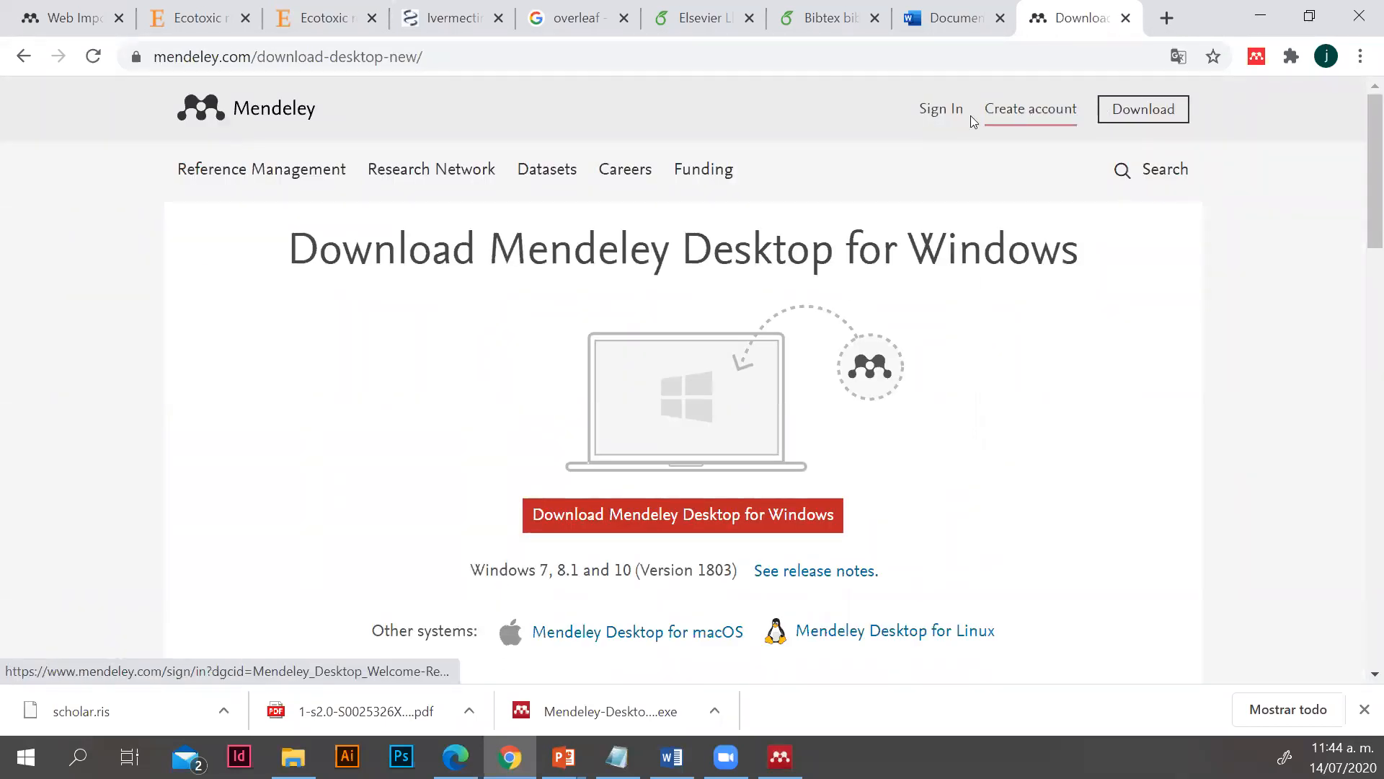
Open the online Mendeley library and dismiss its welcome window and the Add and Create tip
click(938, 119)
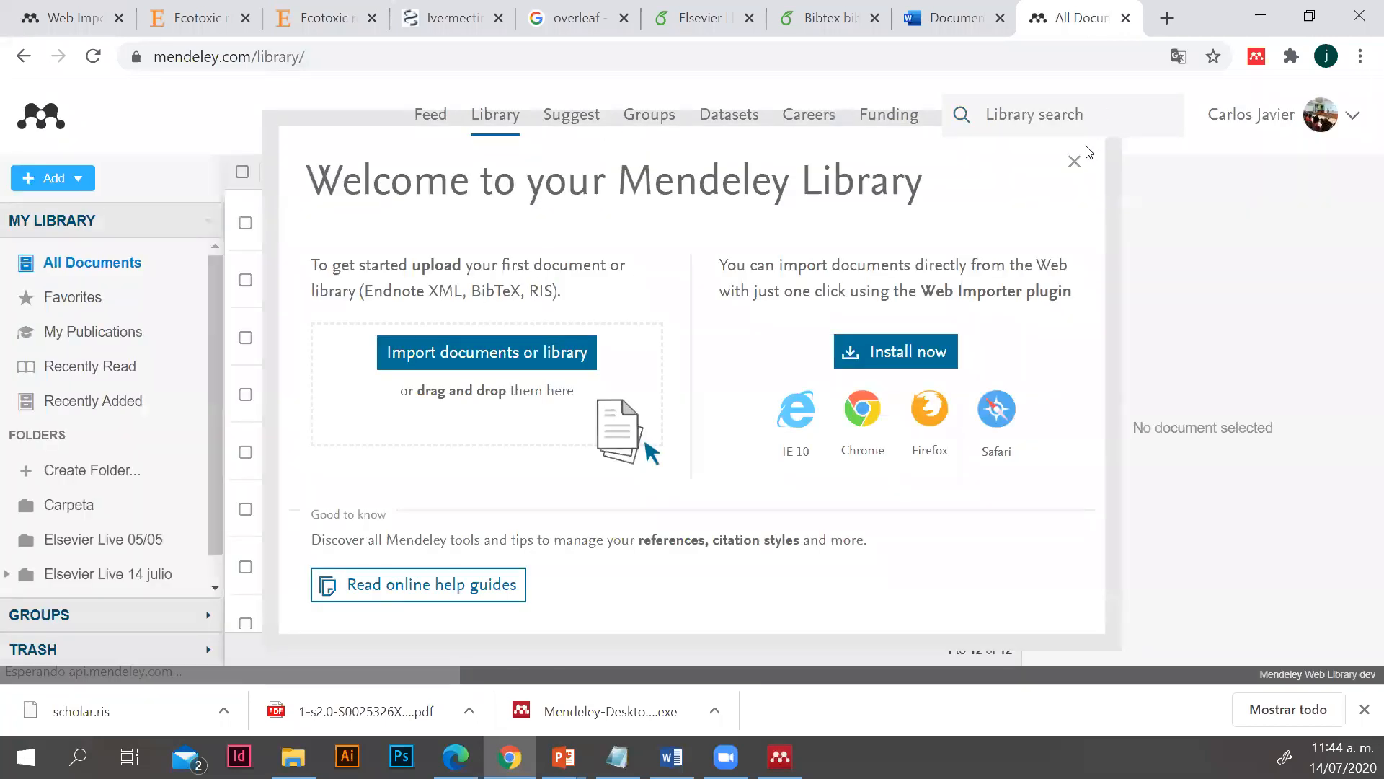
click(1074, 162)
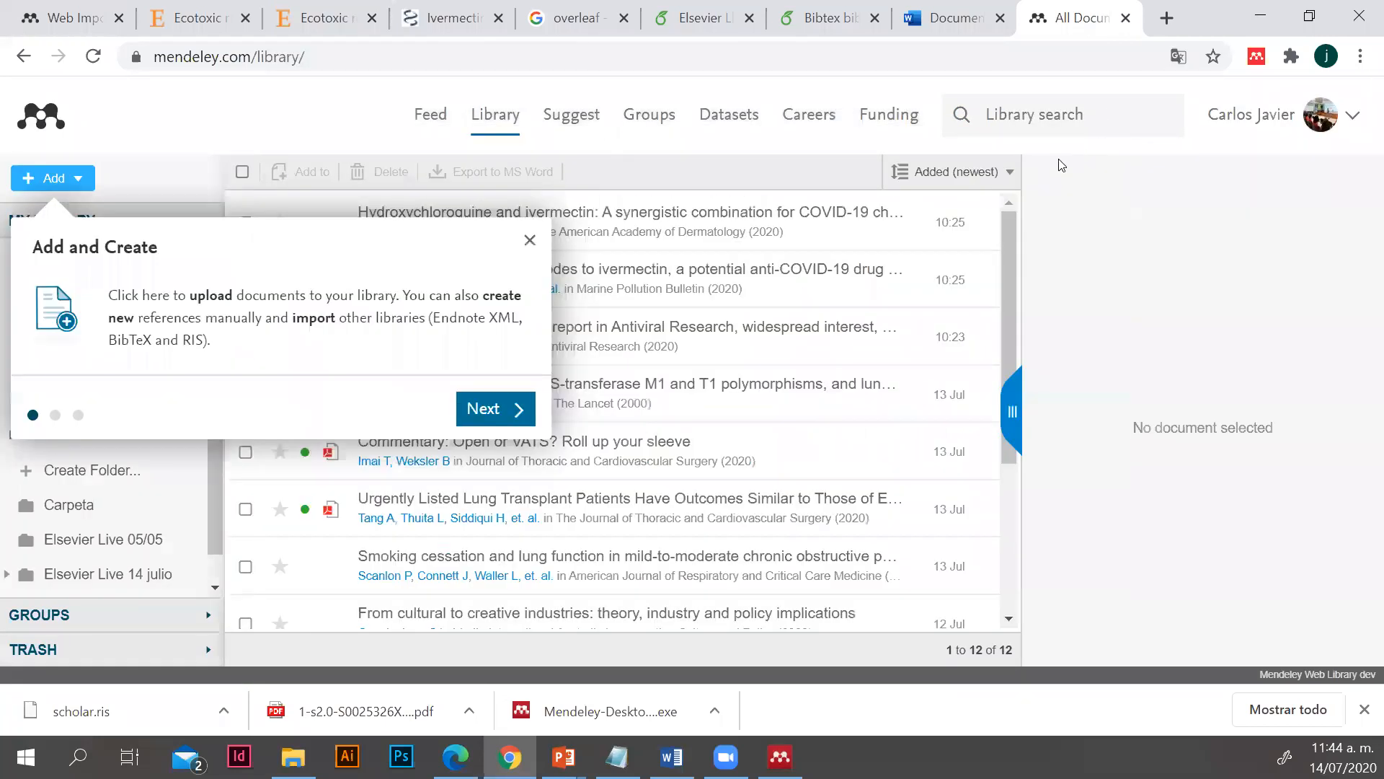
click(530, 240)
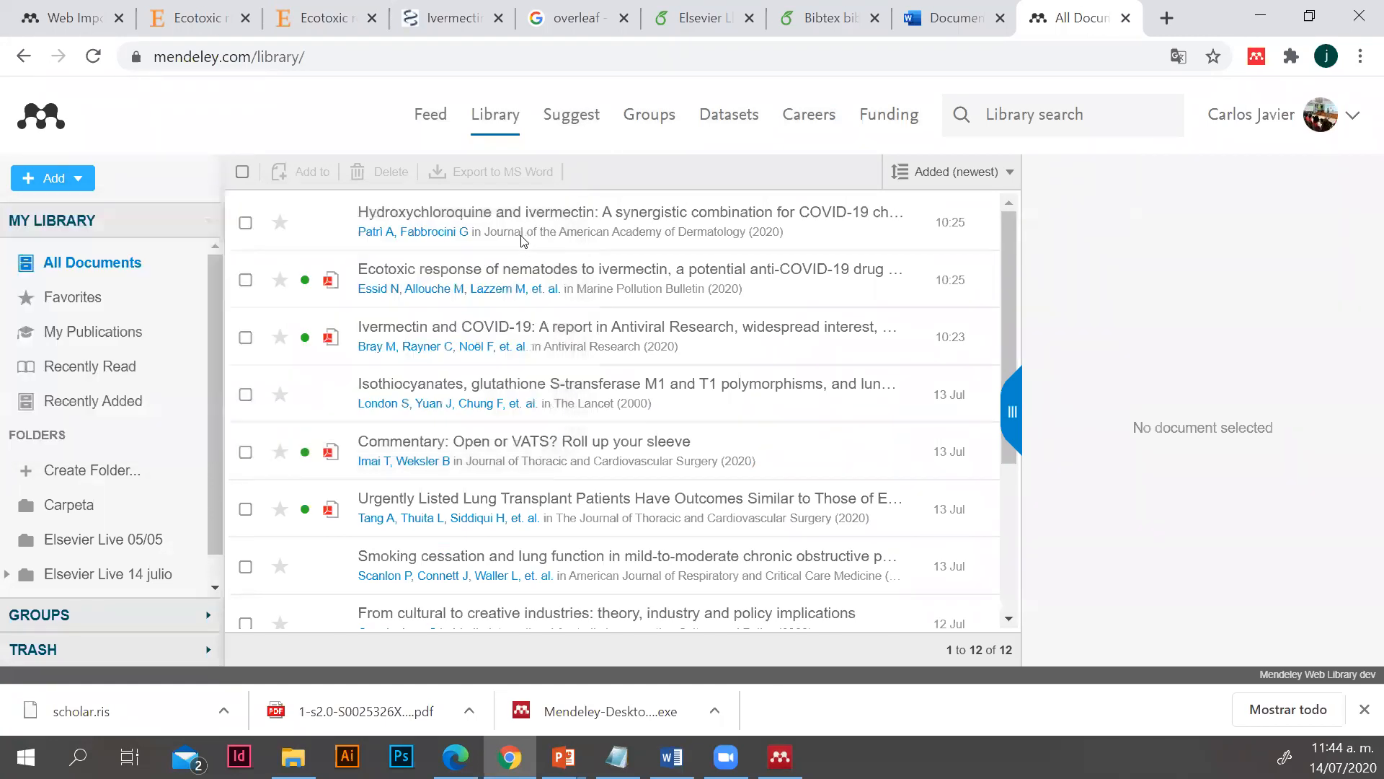
Open the "Ecotoxic response of nematodes to ivermectin" article in the online Mendeley viewer and look at its introduction
double_click(481, 288)
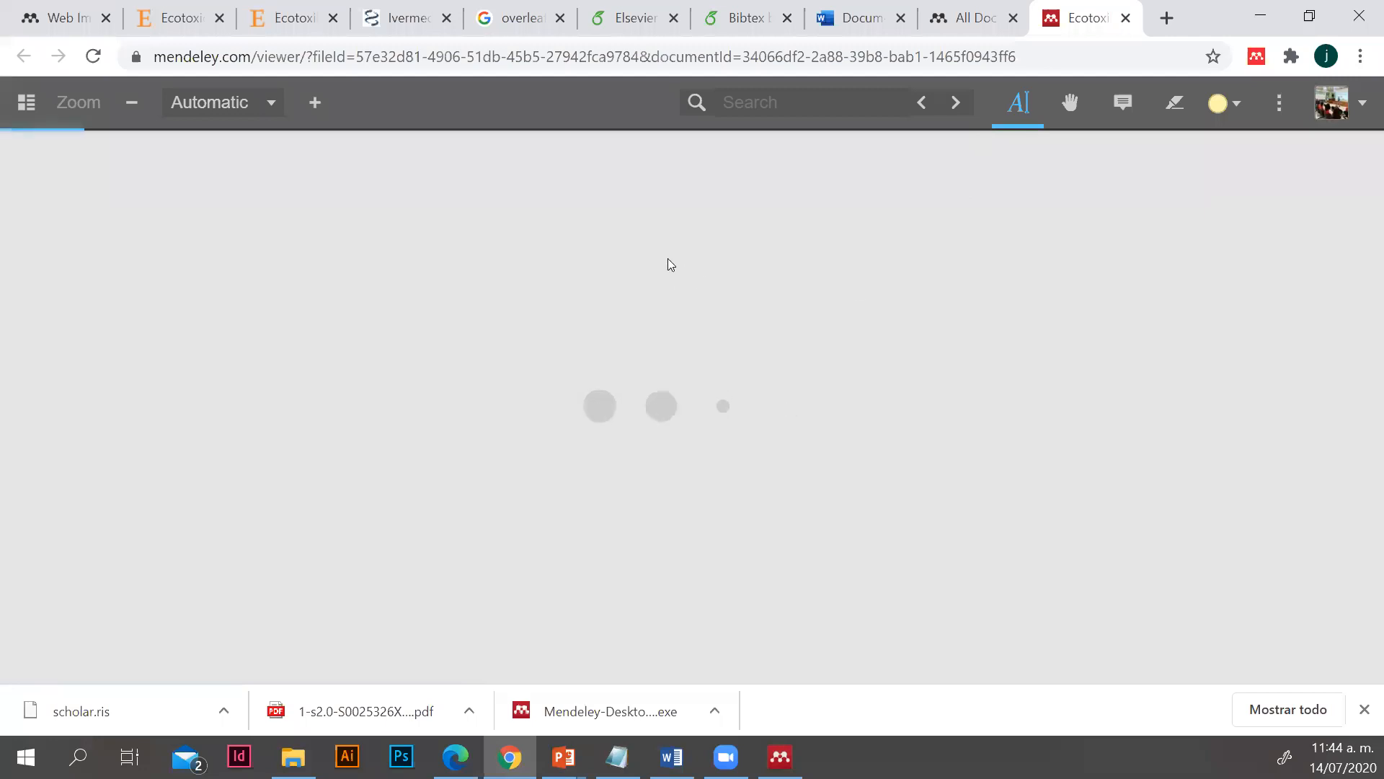
scroll(744, 377, down, 4)
scroll(744, 378, down, 6)
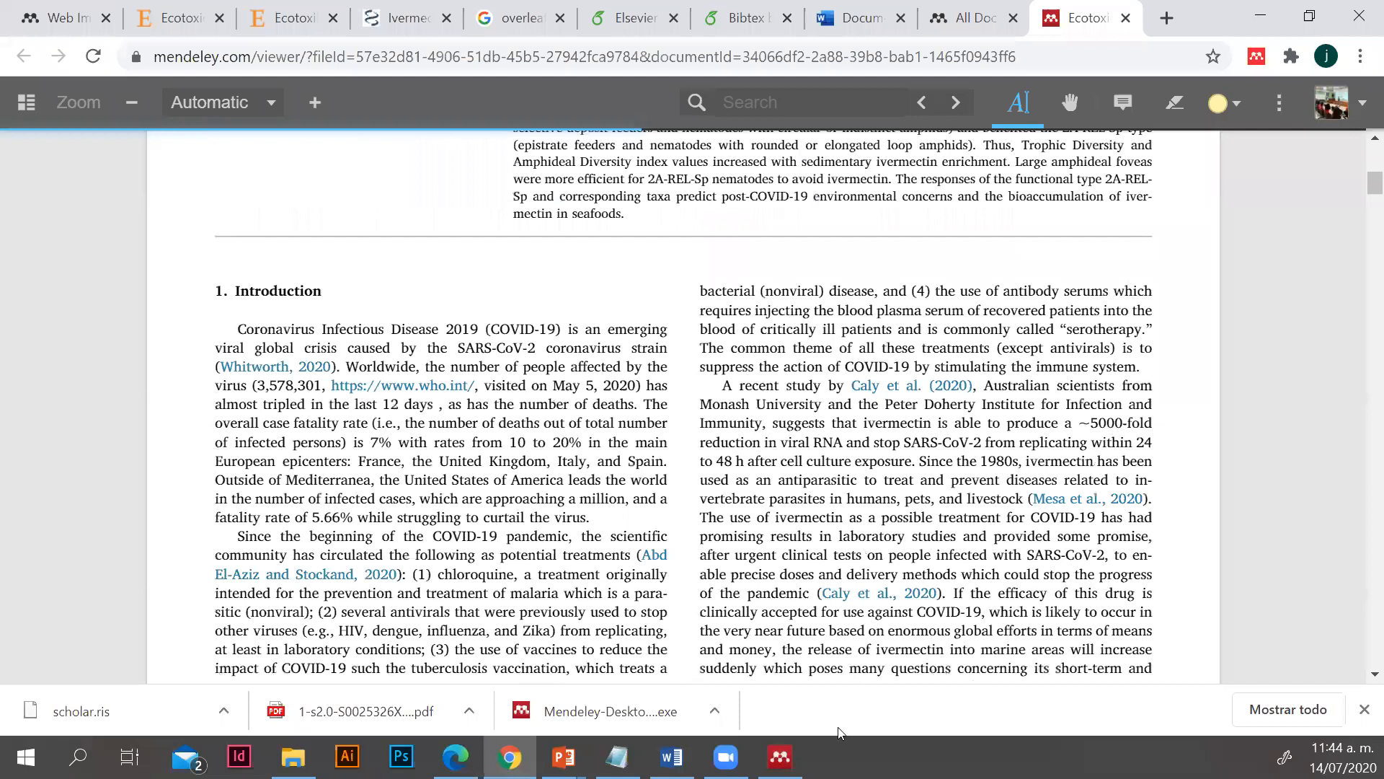
Switch to Mendeley Desktop, look through the Recently Read, Needs Review and Favorites collections, and return to the online article viewer
click(780, 757)
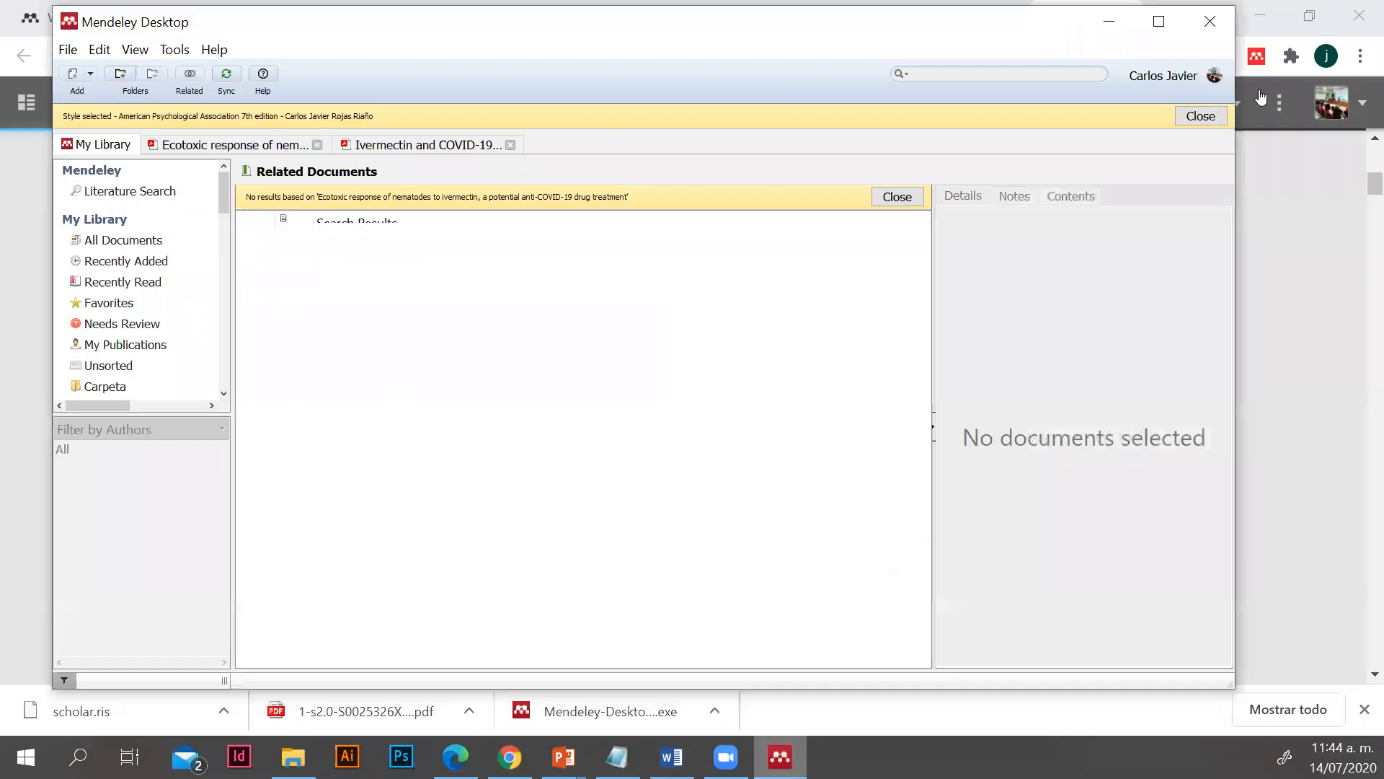
click(1113, 27)
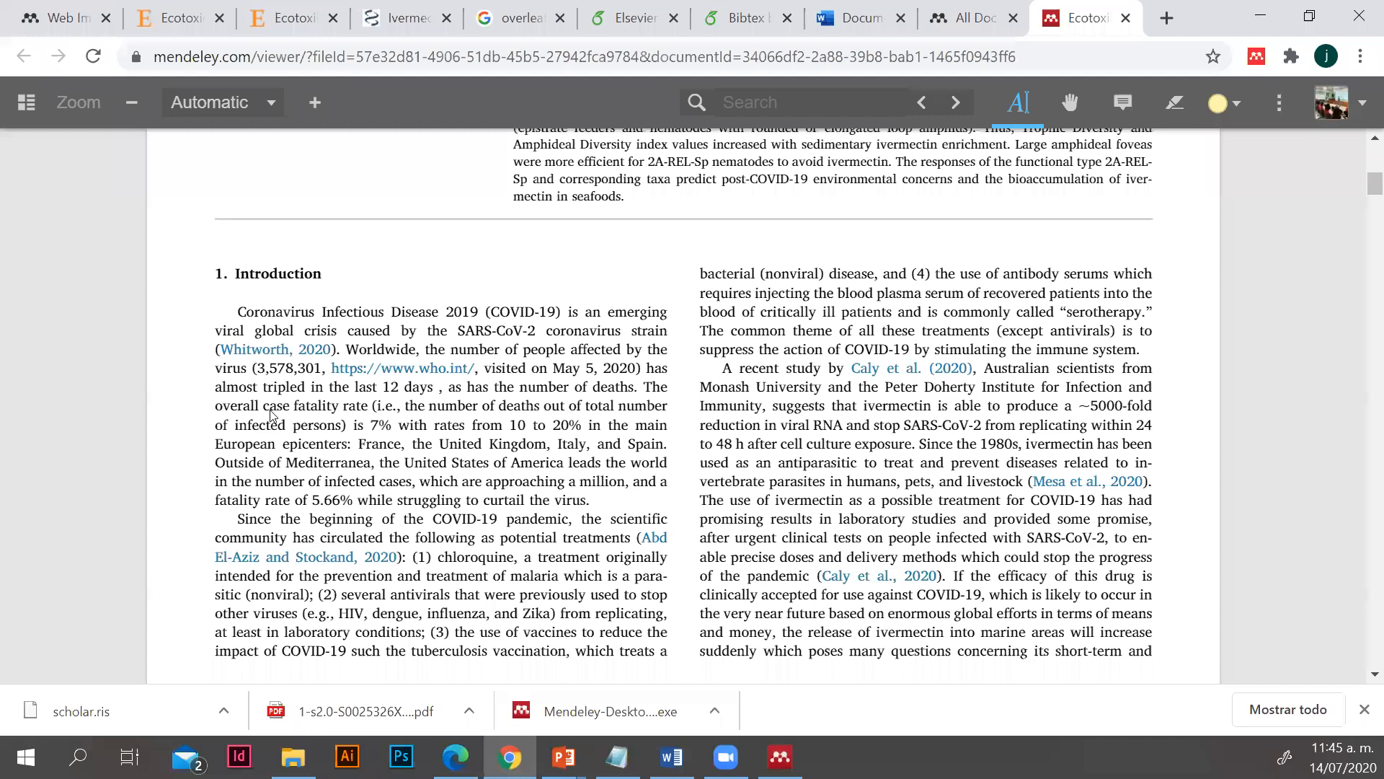
click(781, 756)
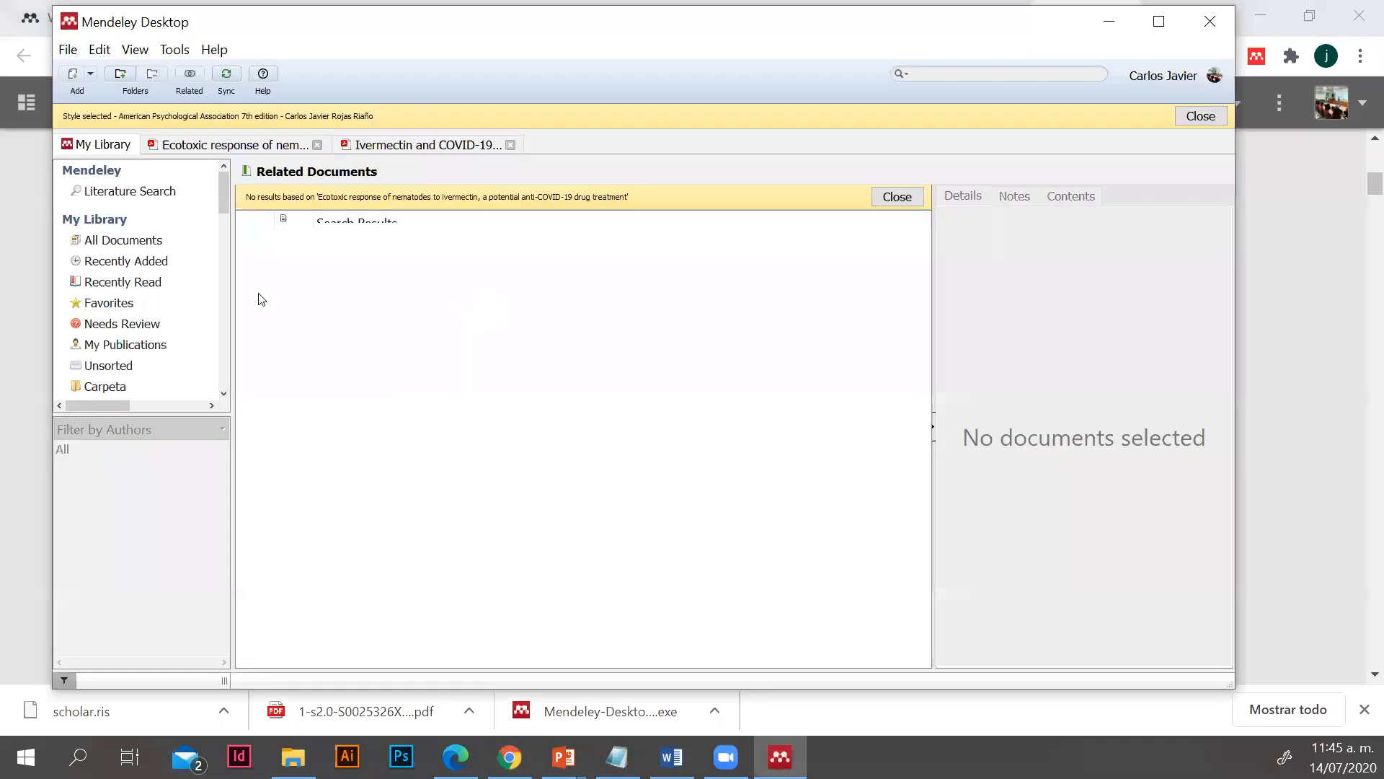
click(123, 282)
click(119, 322)
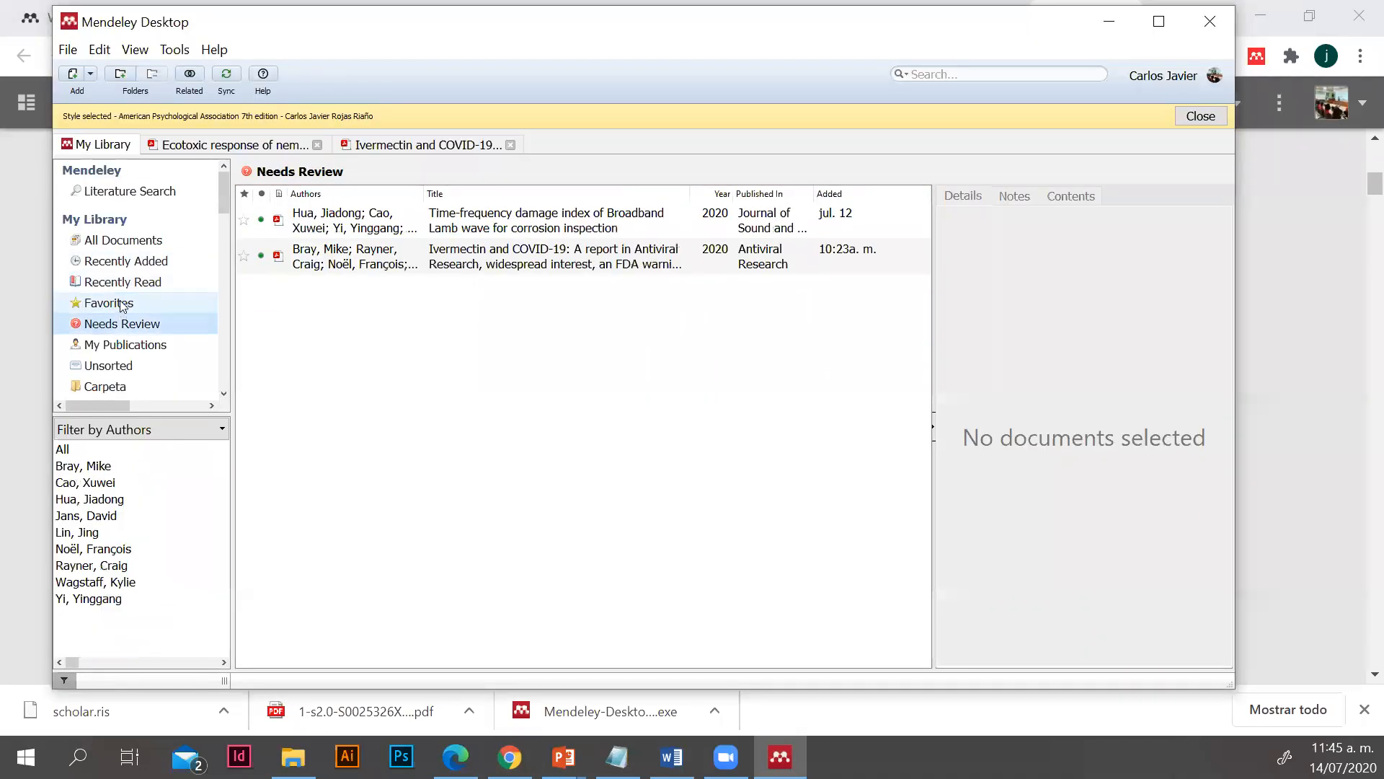
click(123, 304)
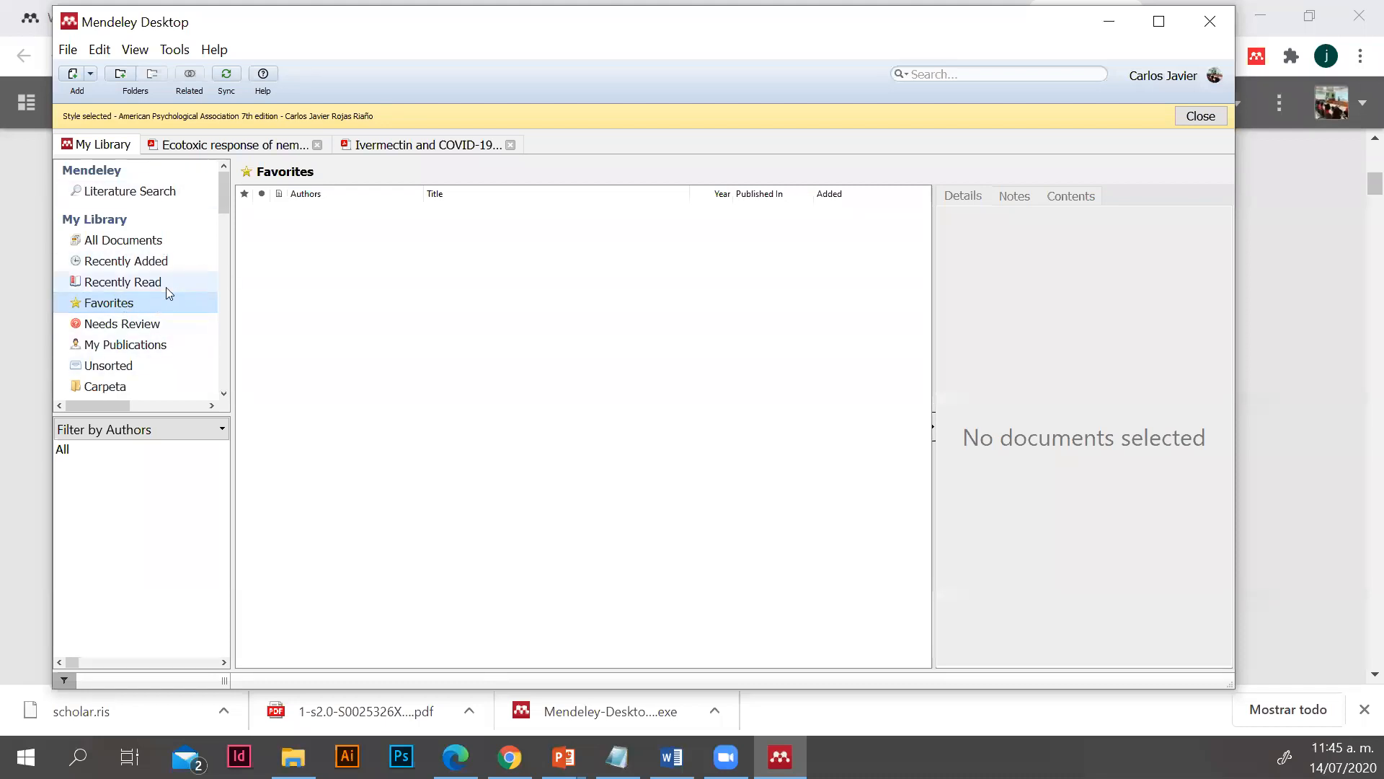
click(1109, 21)
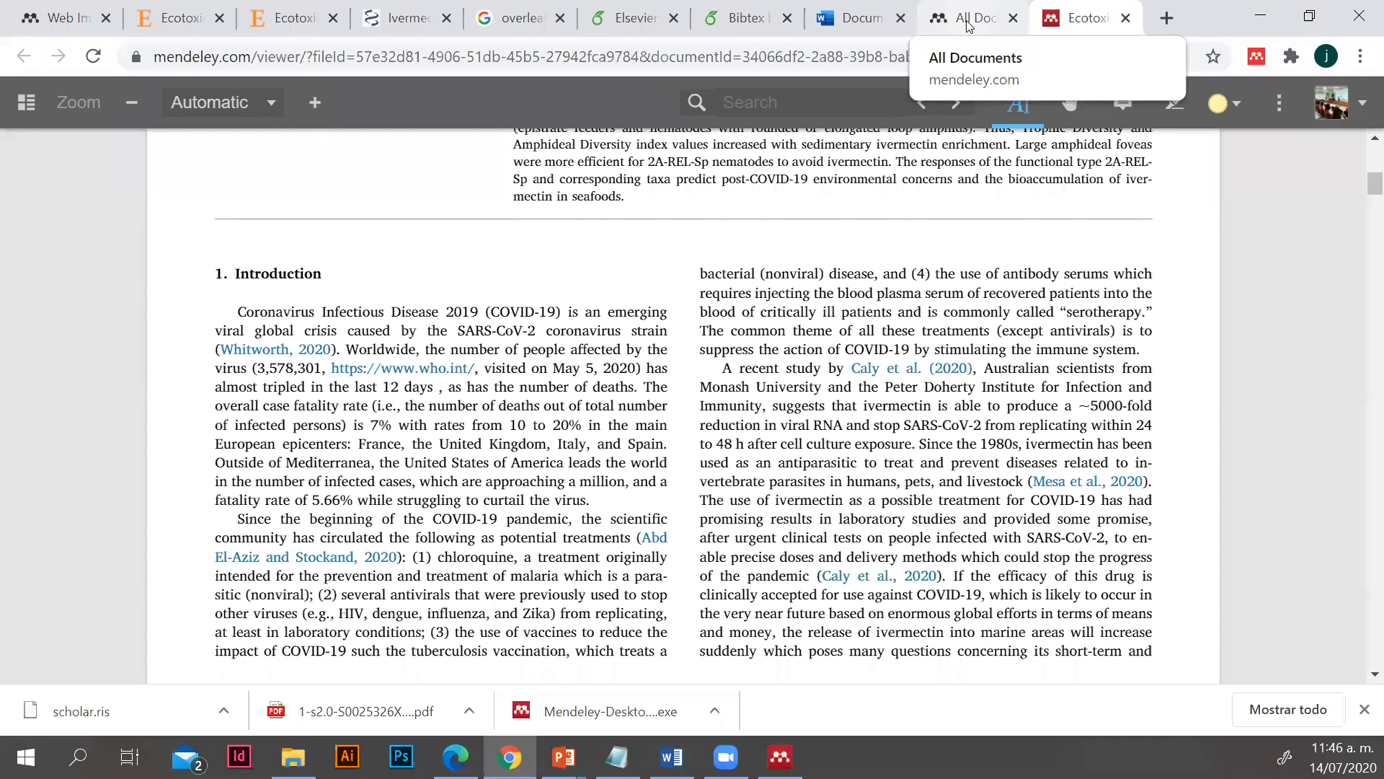
Review the online Mendeley library and the Word Online document with its Mendeley Cite citation styles, checking the desktop Word document briefly
click(968, 27)
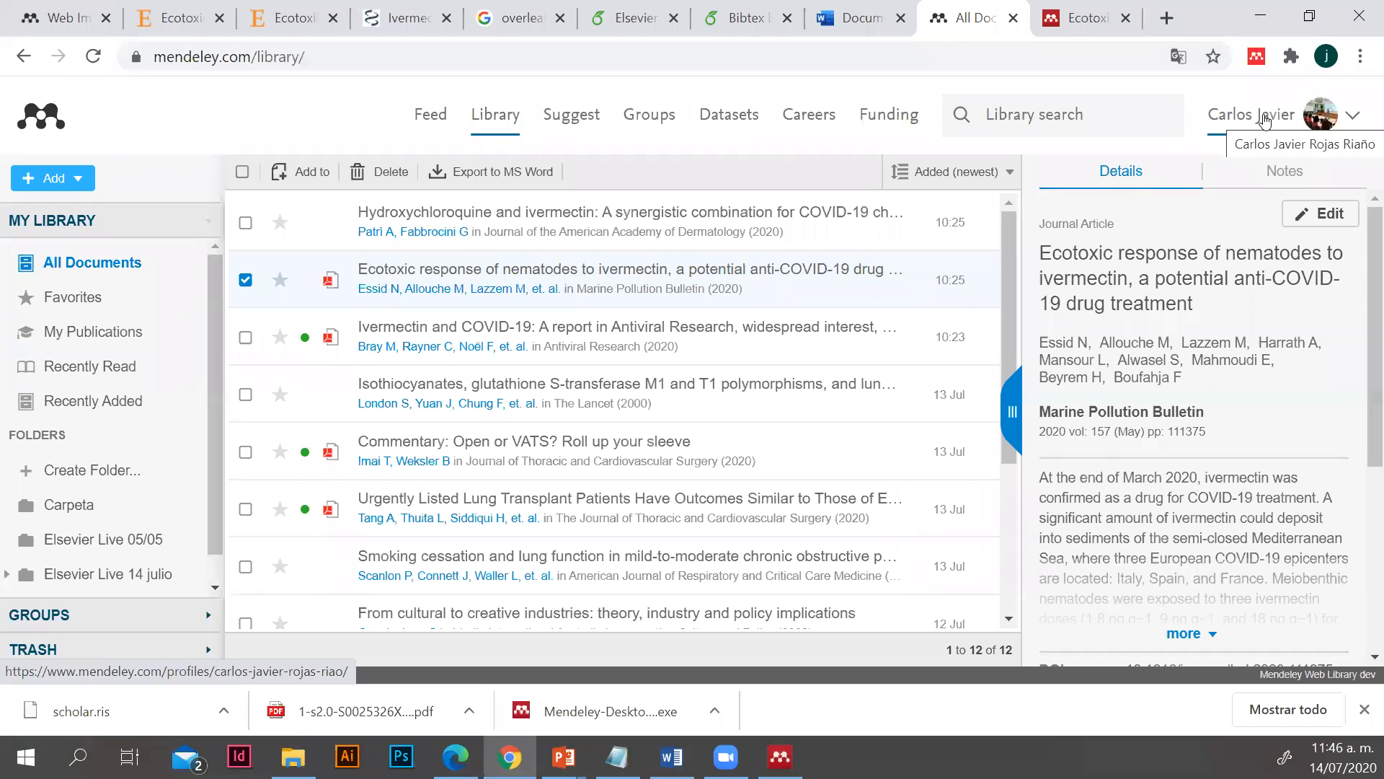
click(829, 18)
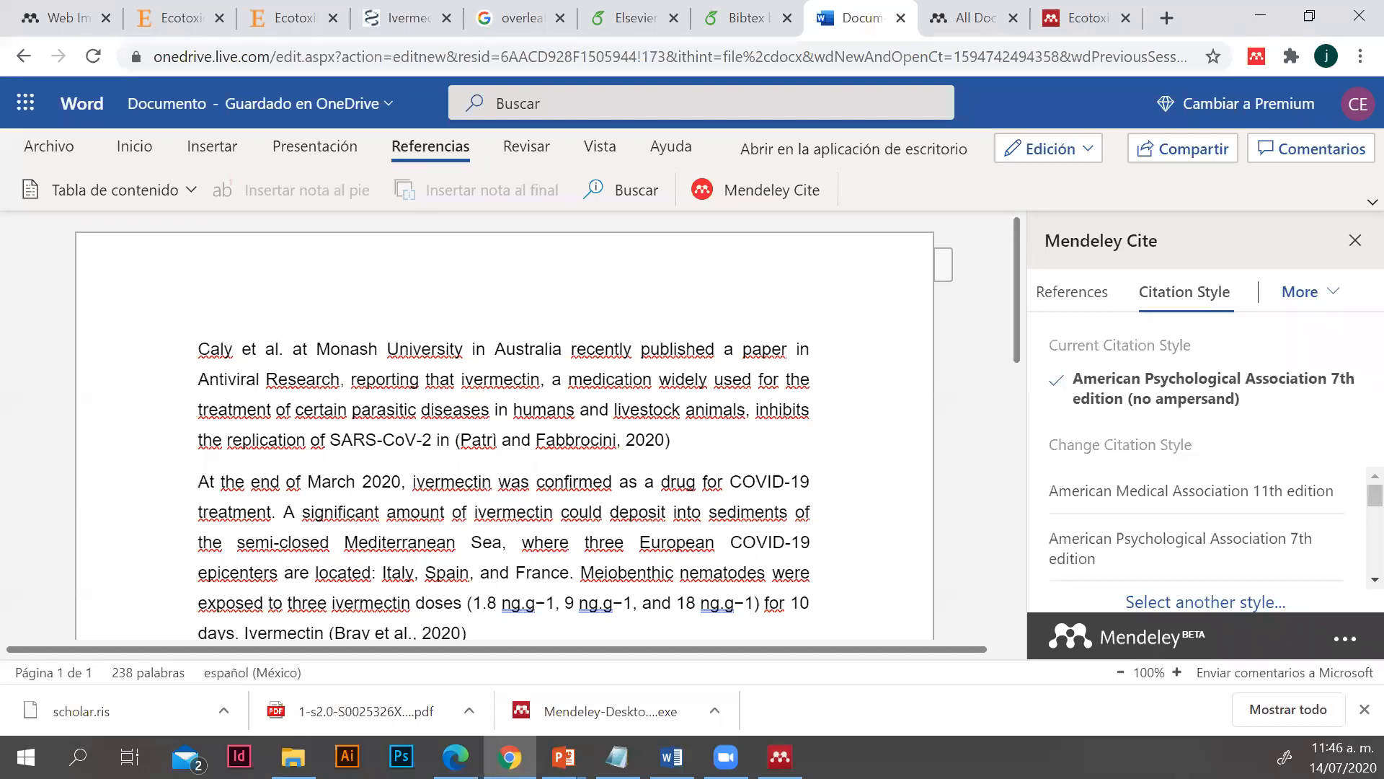
click(671, 758)
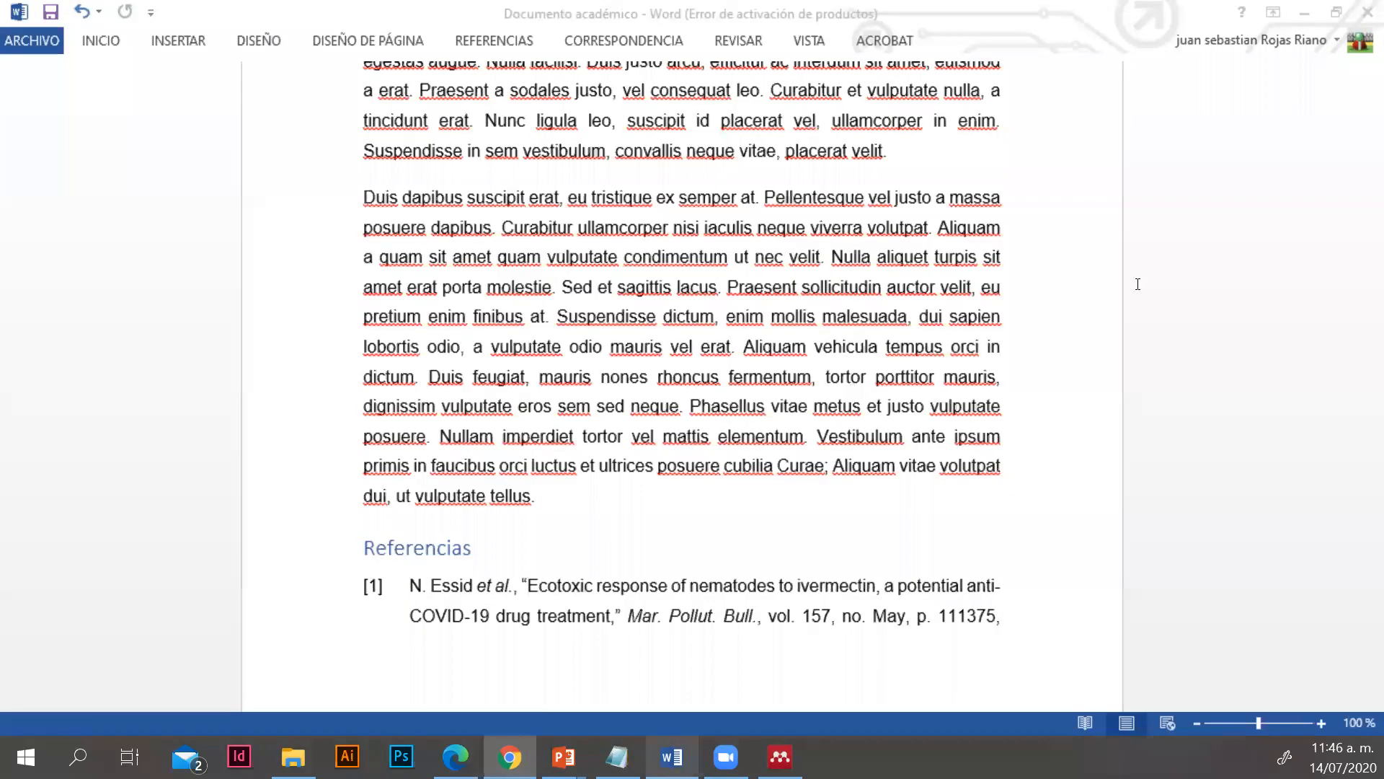
click(509, 757)
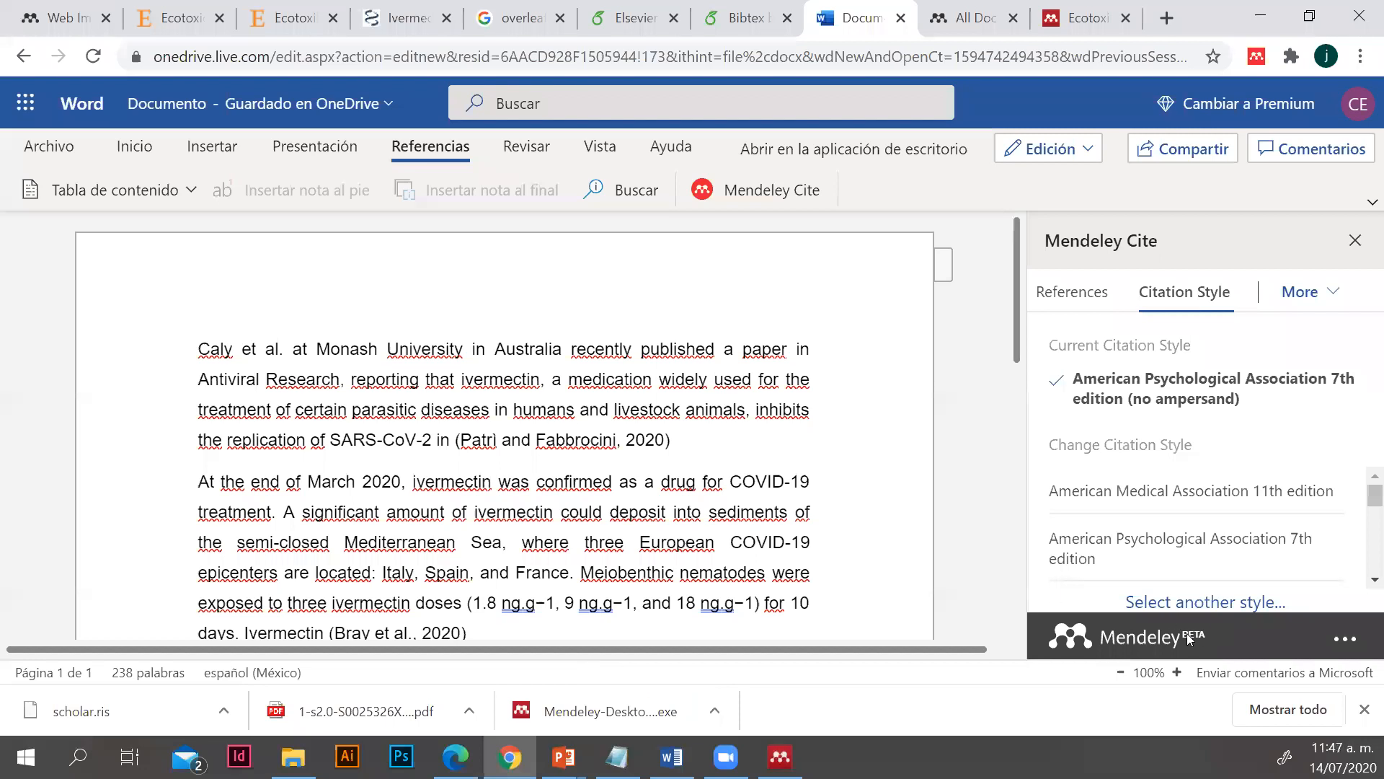
Bring up Mendeley Desktop over the Word Online document, minimize it, and return to the CSL Search by Example page in Edge
click(780, 757)
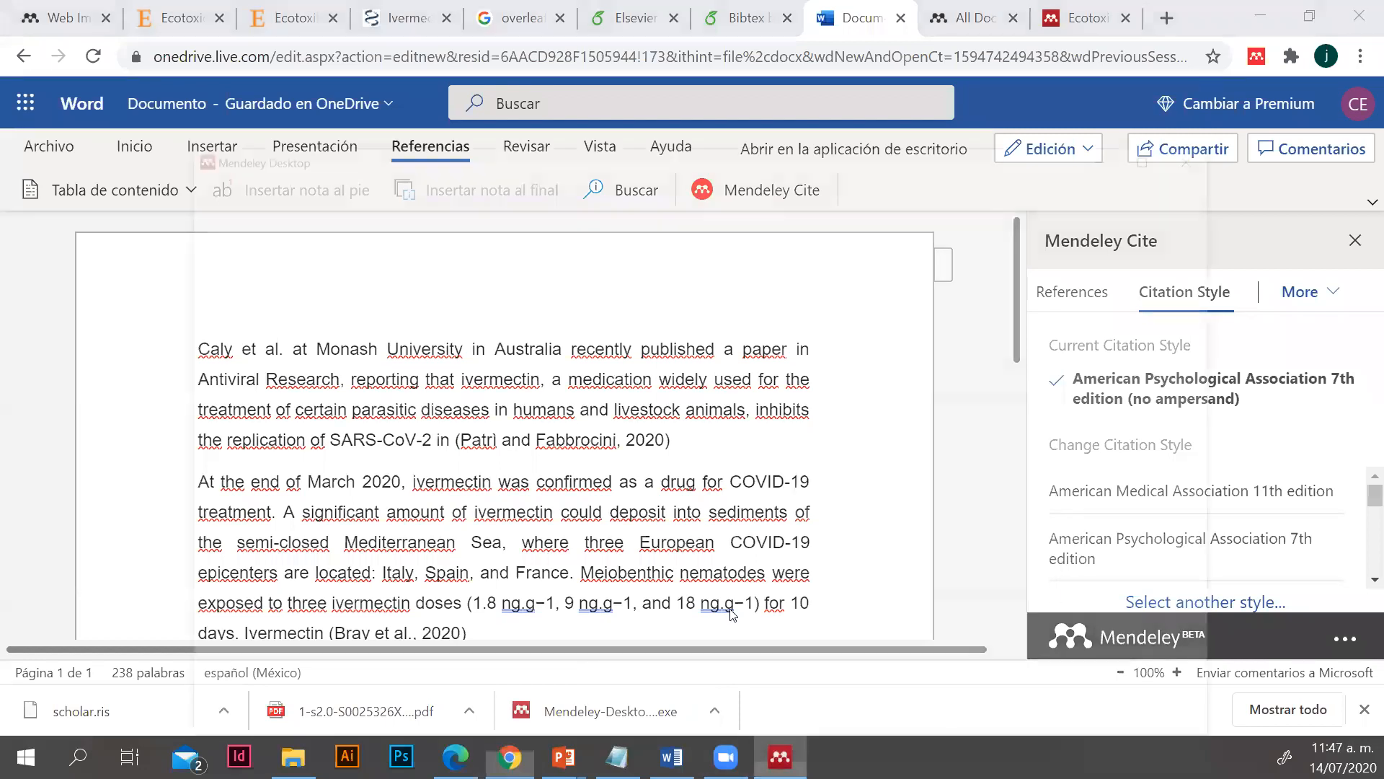
click(1109, 20)
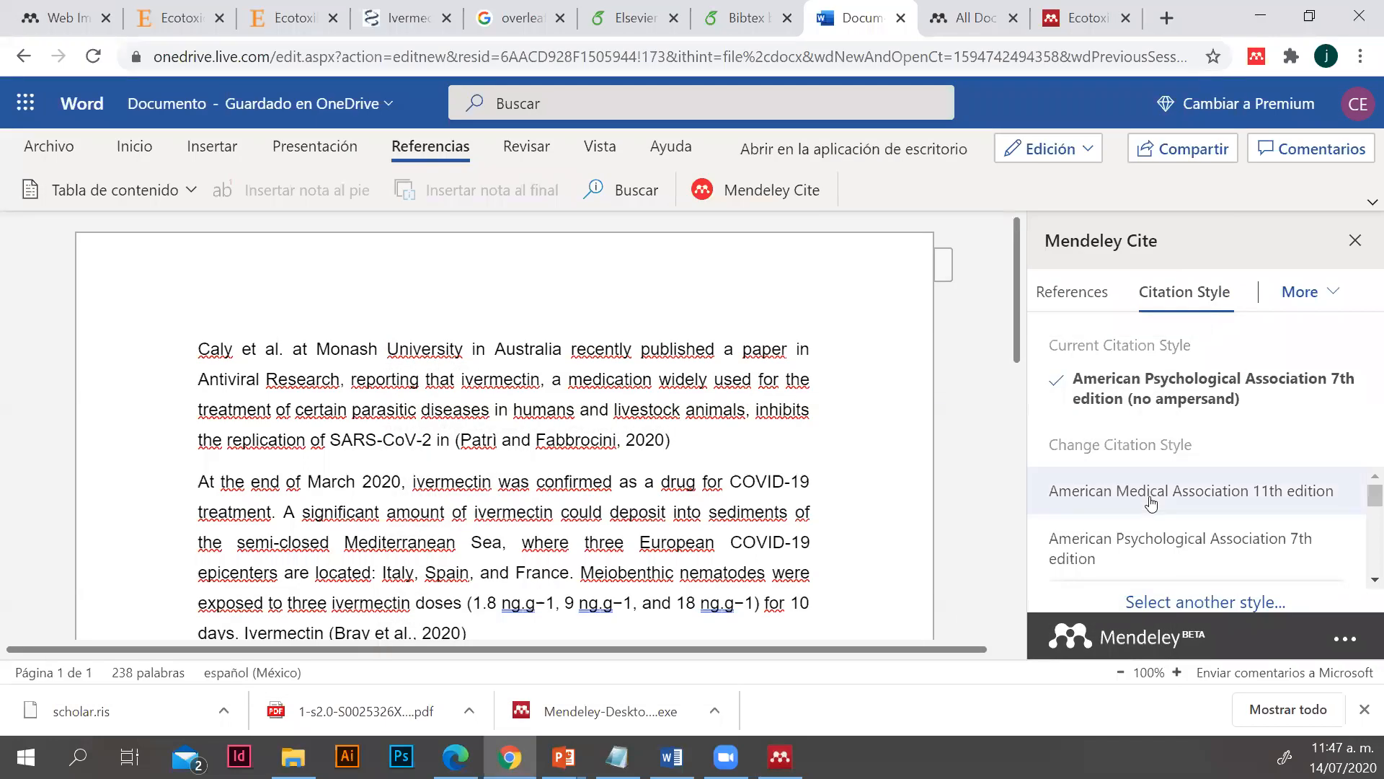
click(1111, 542)
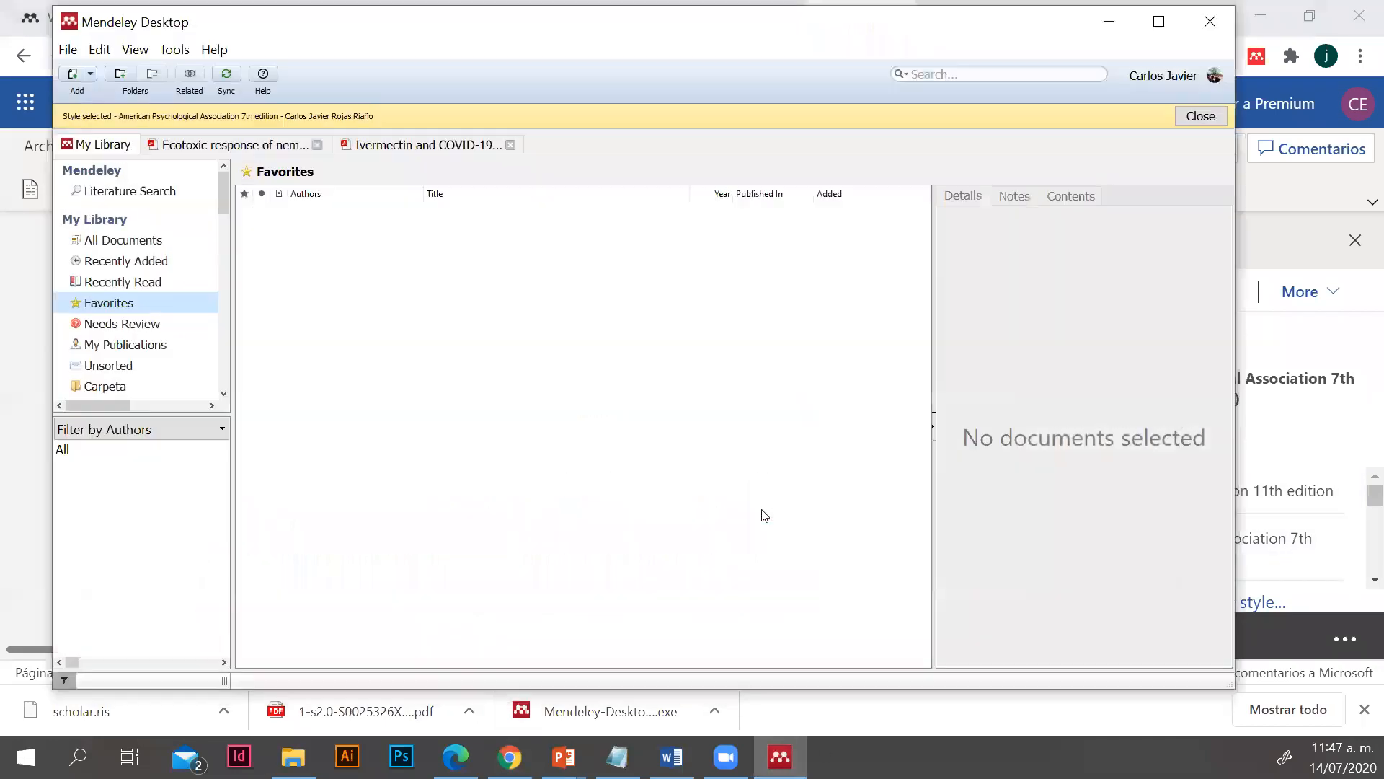
click(1116, 35)
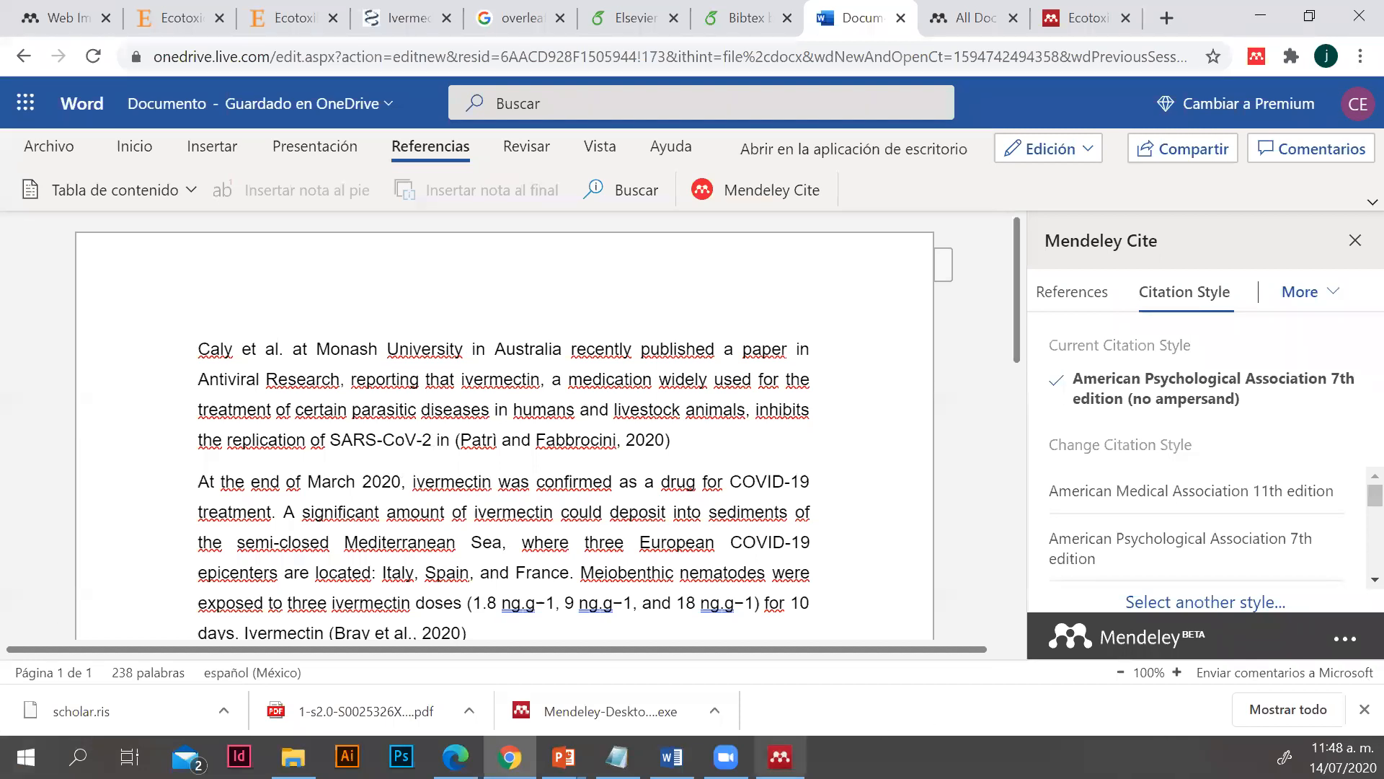
mouse_move(780, 757)
click(839, 703)
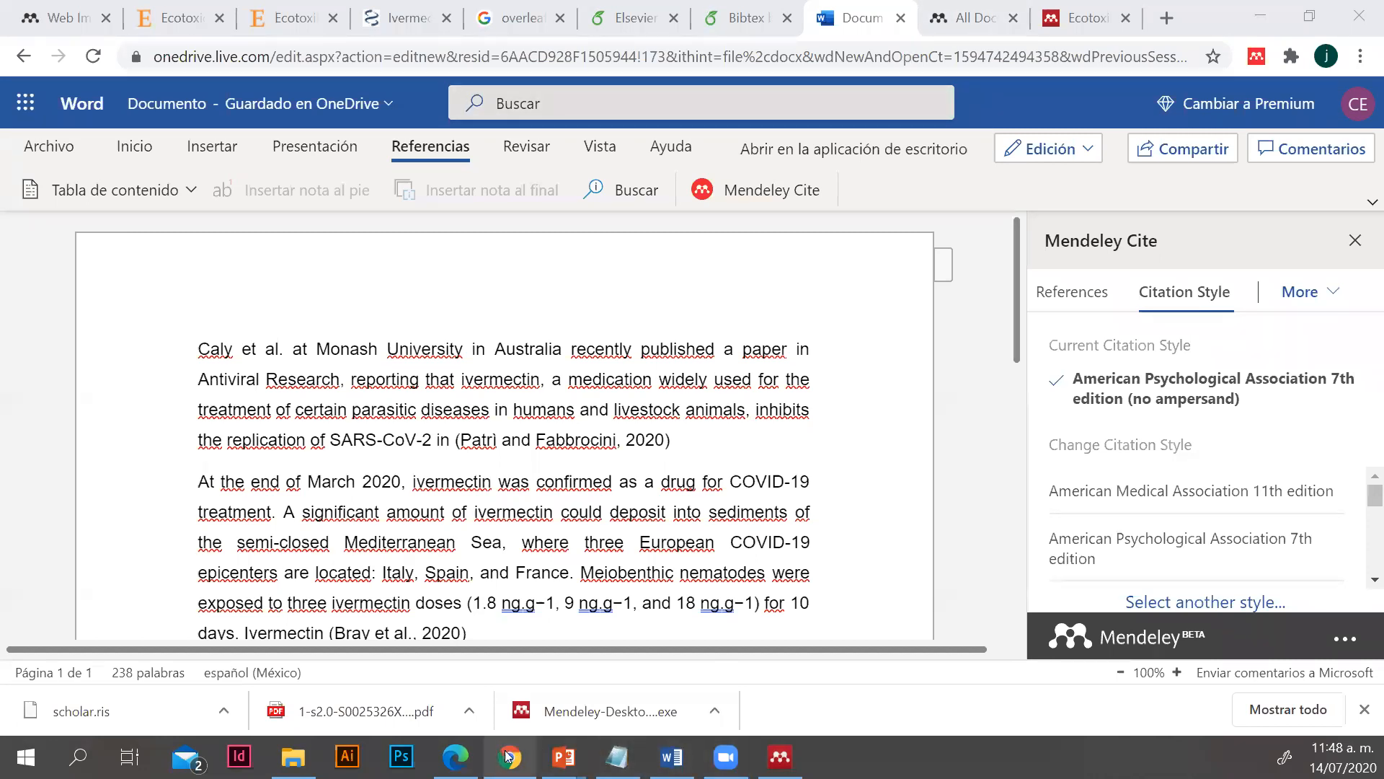
click(454, 756)
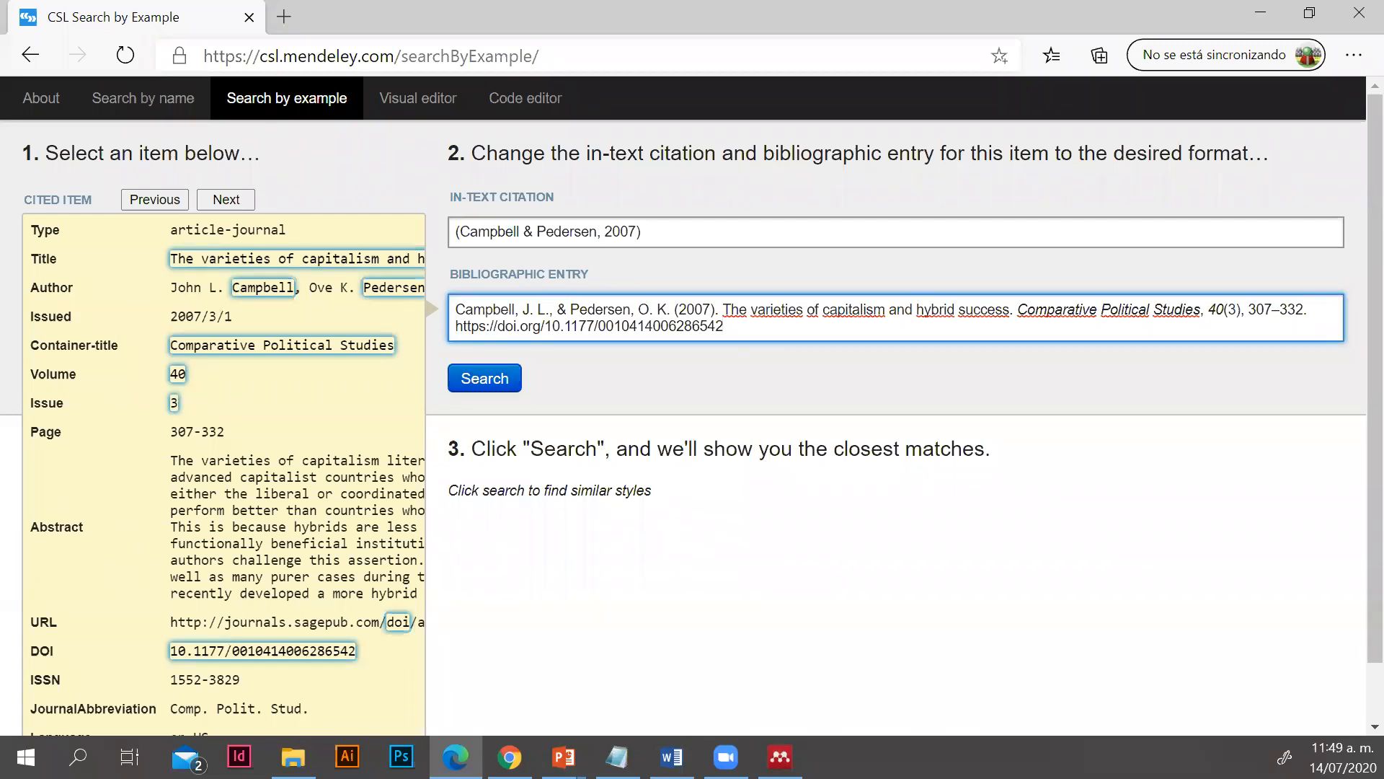
Select the ITCR group in Mendeley Desktop and start removing it
key(alt+Tab)
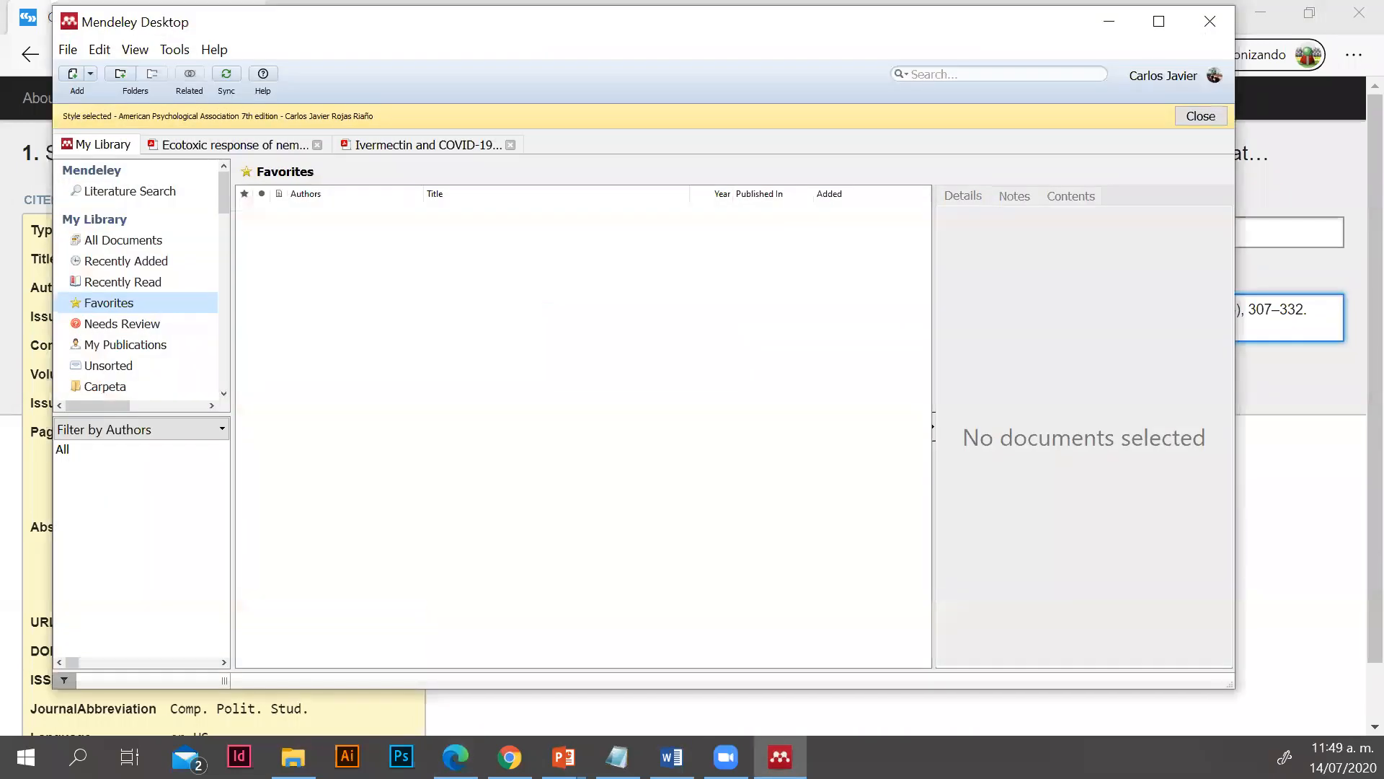
scroll(141, 370, down, 6)
click(127, 374)
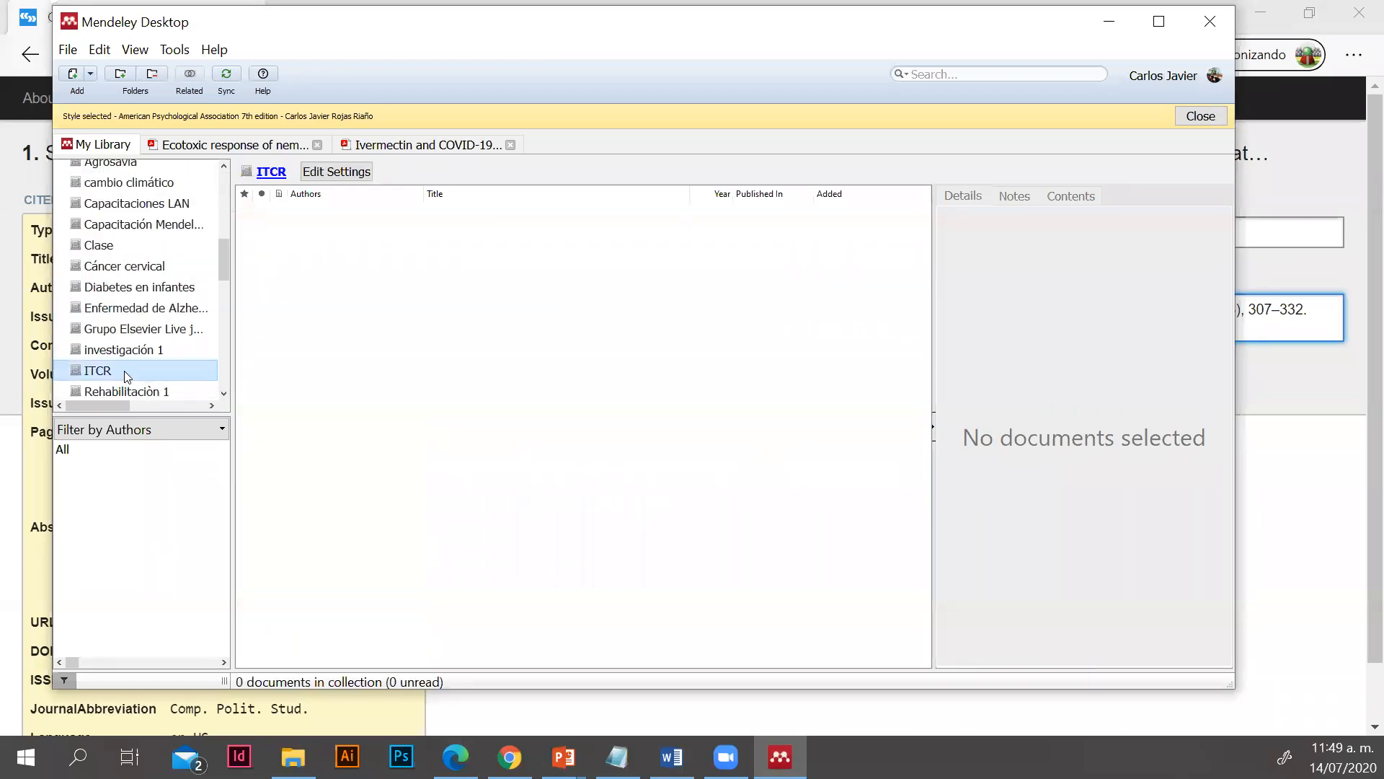
right_click(124, 370)
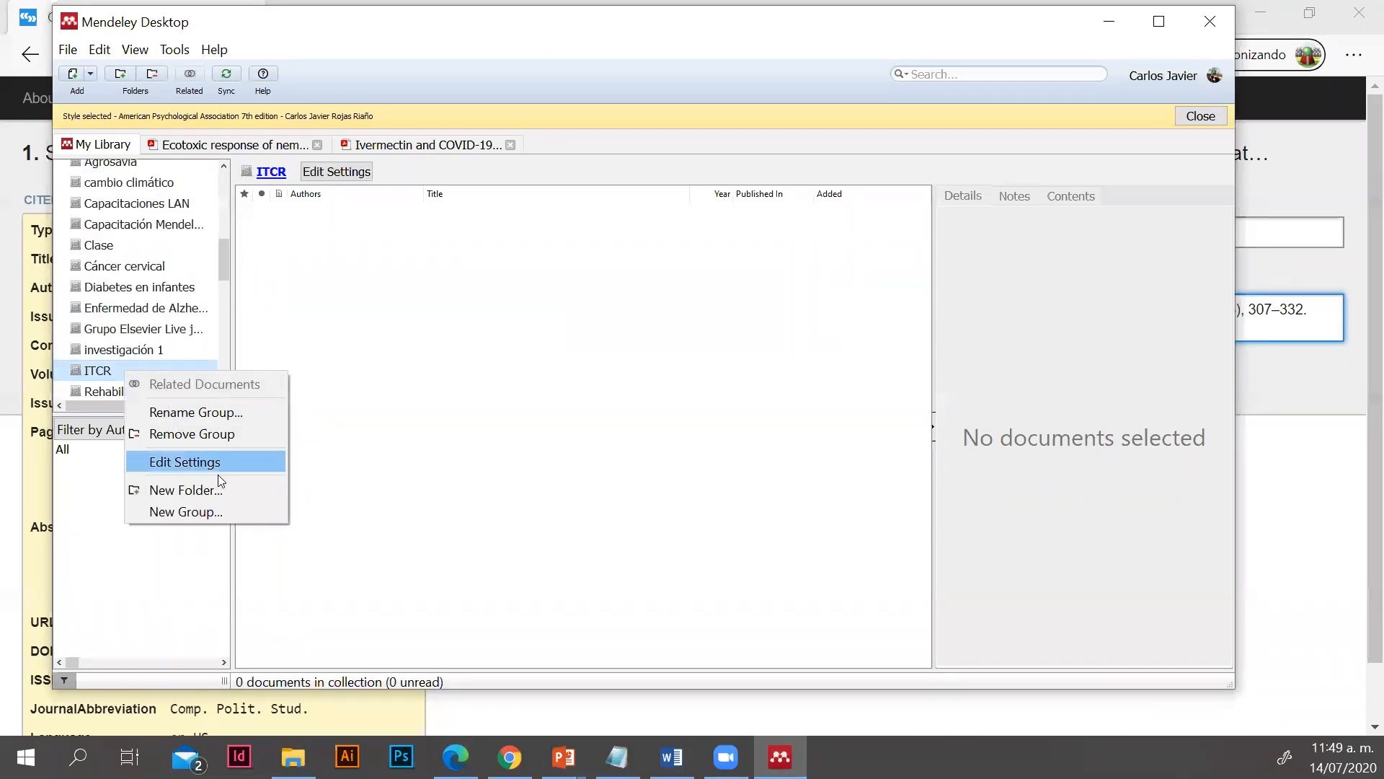
click(218, 434)
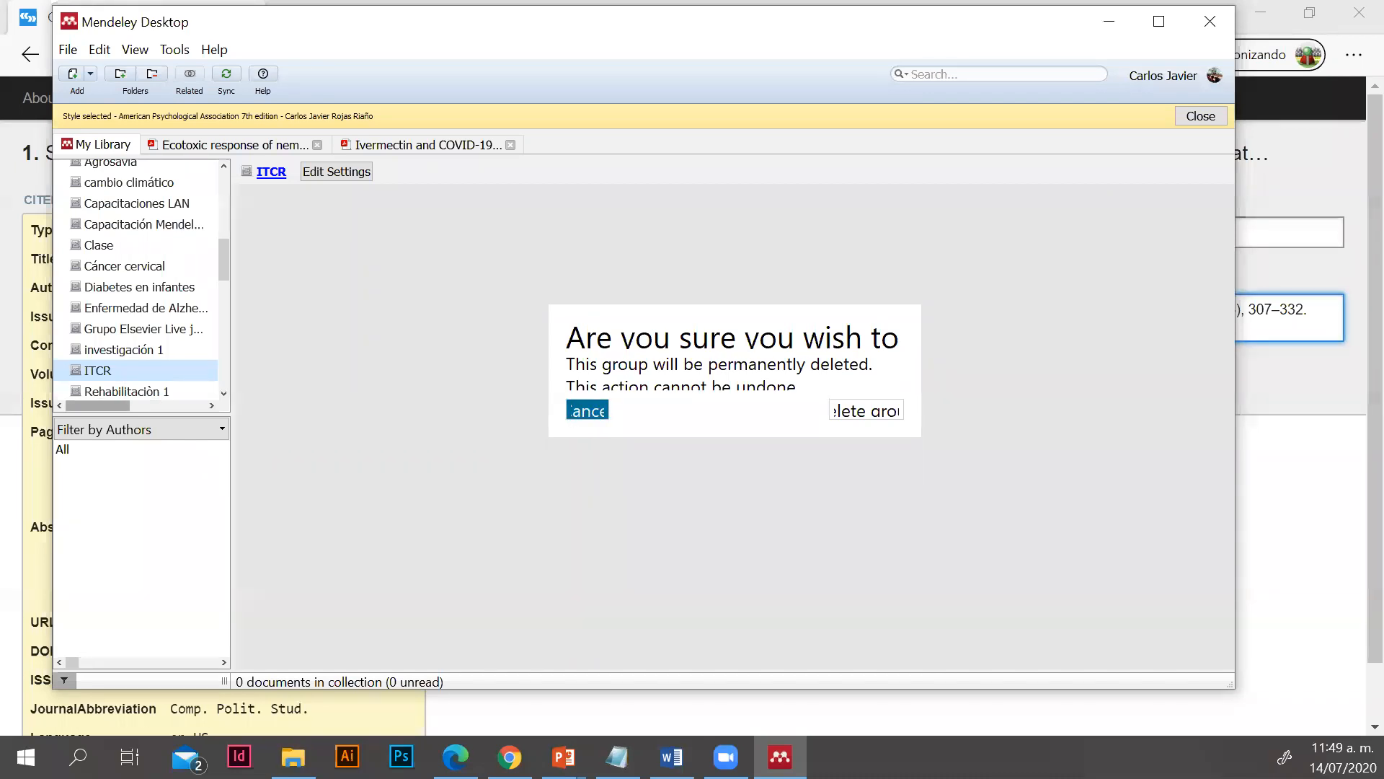
key(alt+Tab)
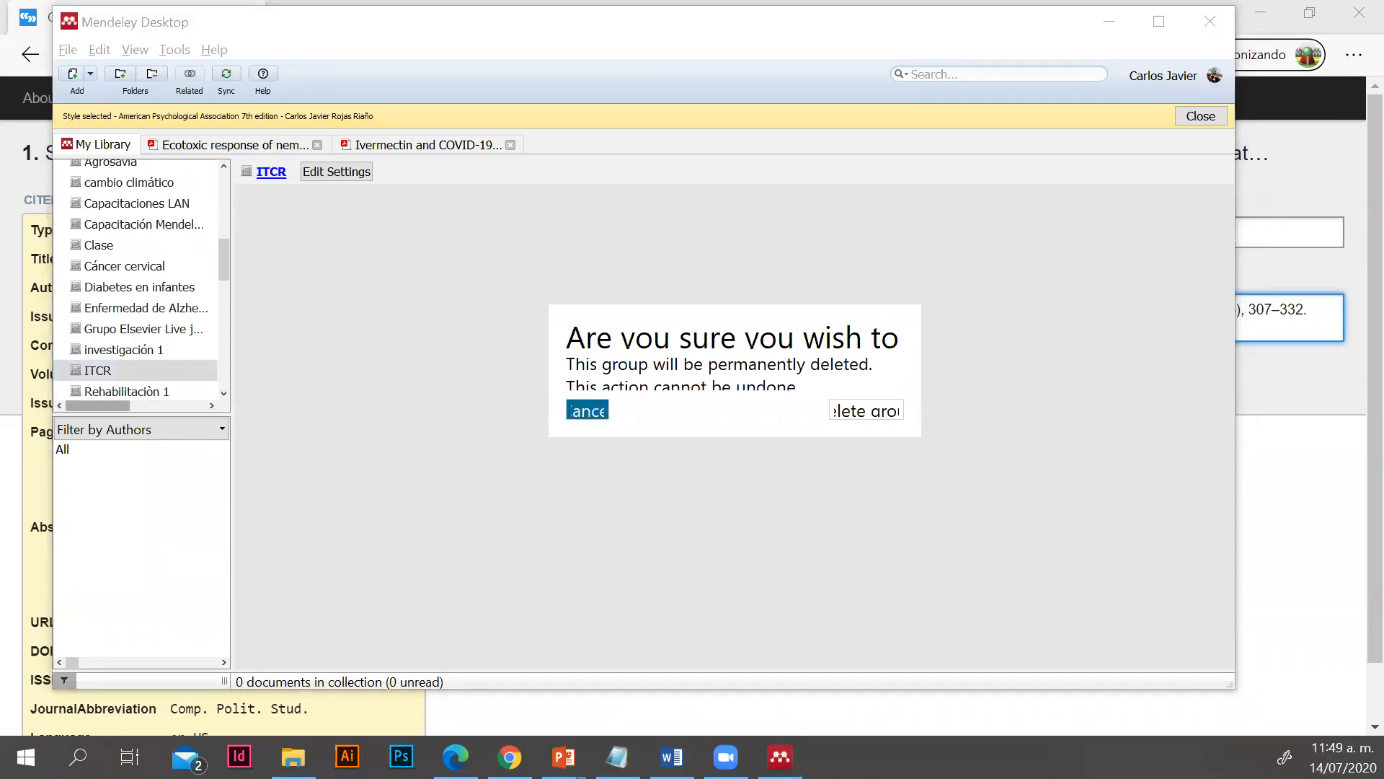